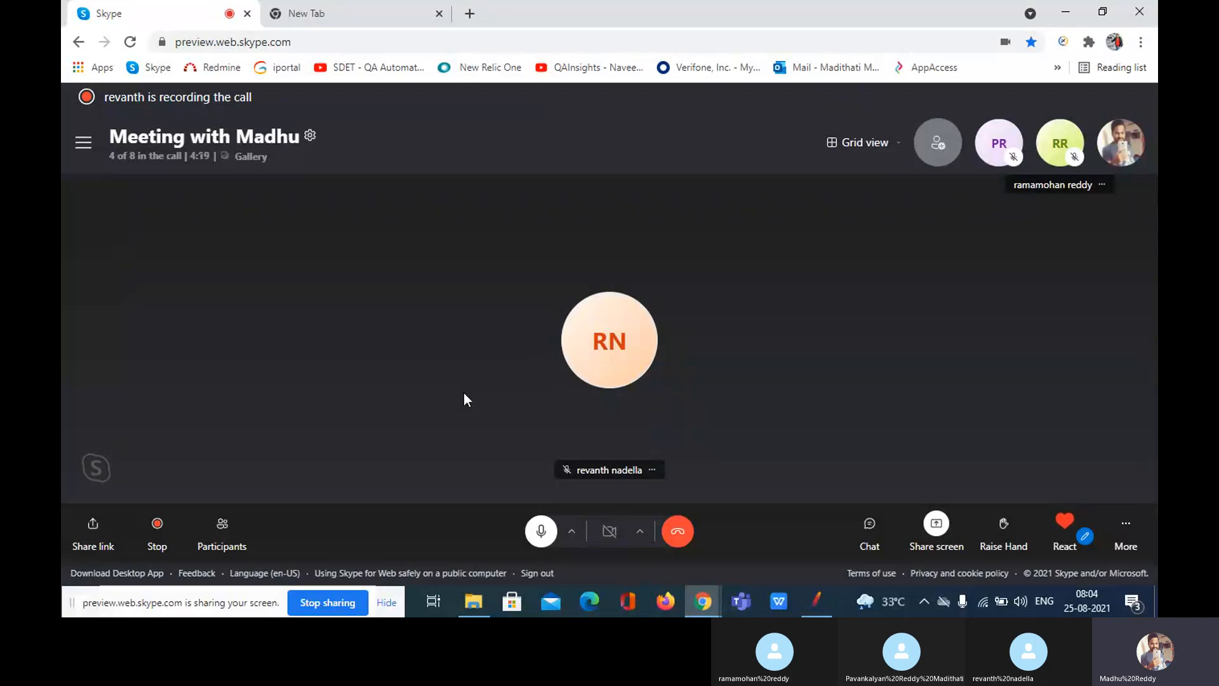
Step: Bring JMeter's empty Test Plan forward and check its Options menu for a Plugins Manager
{"action": "left_click", "coordinate": [815, 613]}
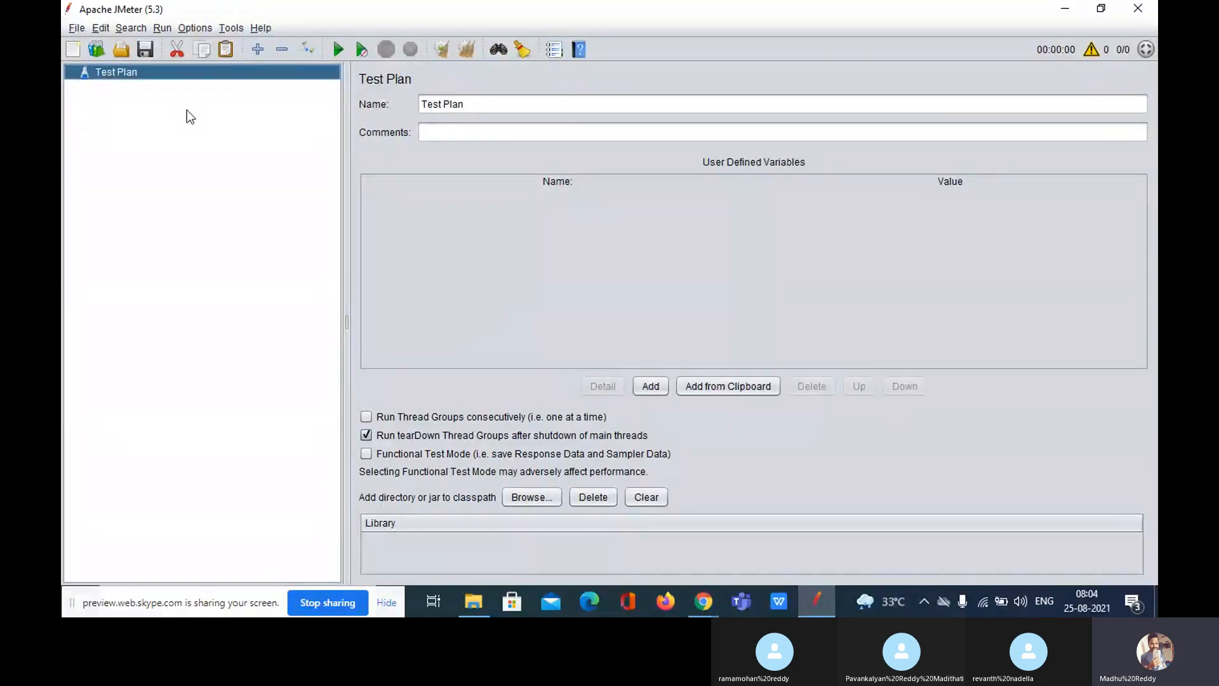
{"action": "left_click", "coordinate": [197, 28]}
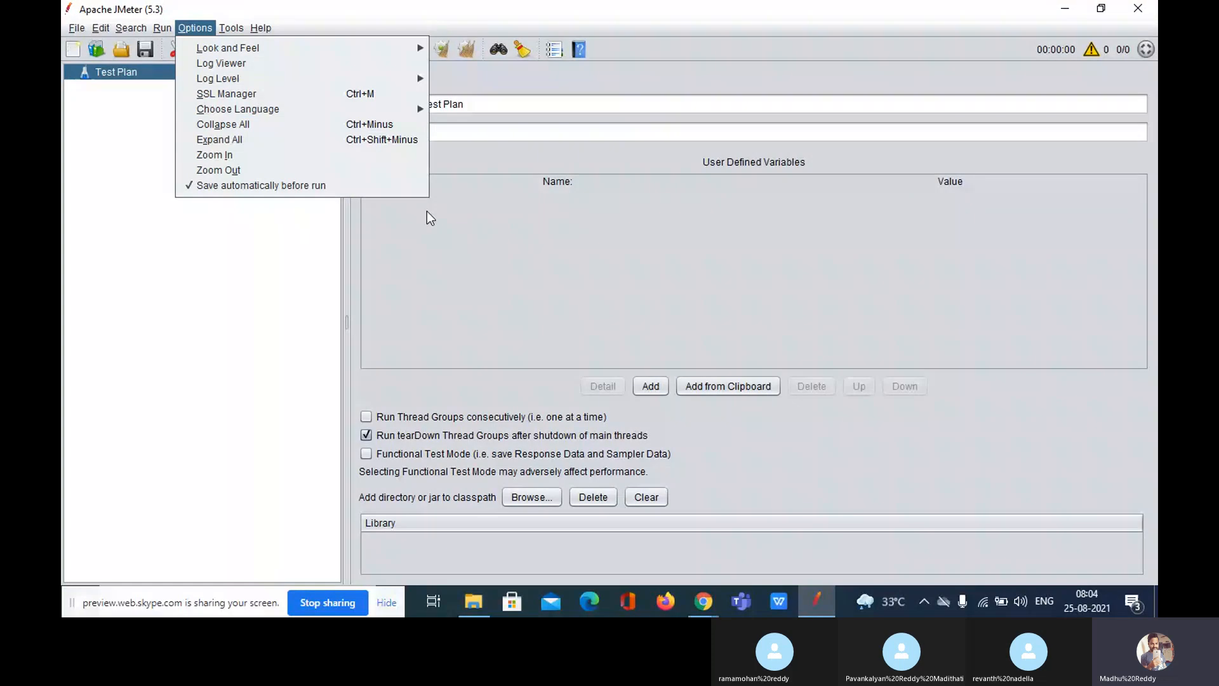
{"action": "mouse_move", "coordinate": [202, 50]}
Step: Search Google in a new Chrome tab for 'plugin manager jmeter'
{"action": "left_click", "coordinate": [701, 606]}
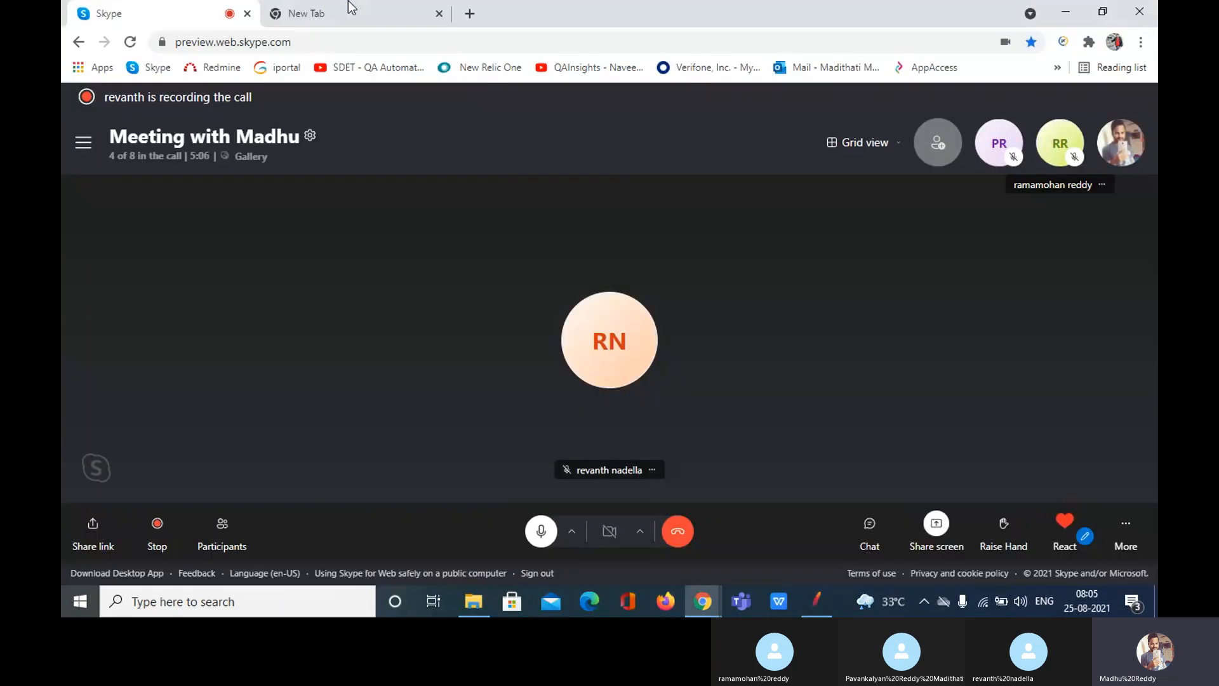
{"action": "left_click", "coordinate": [348, 2]}
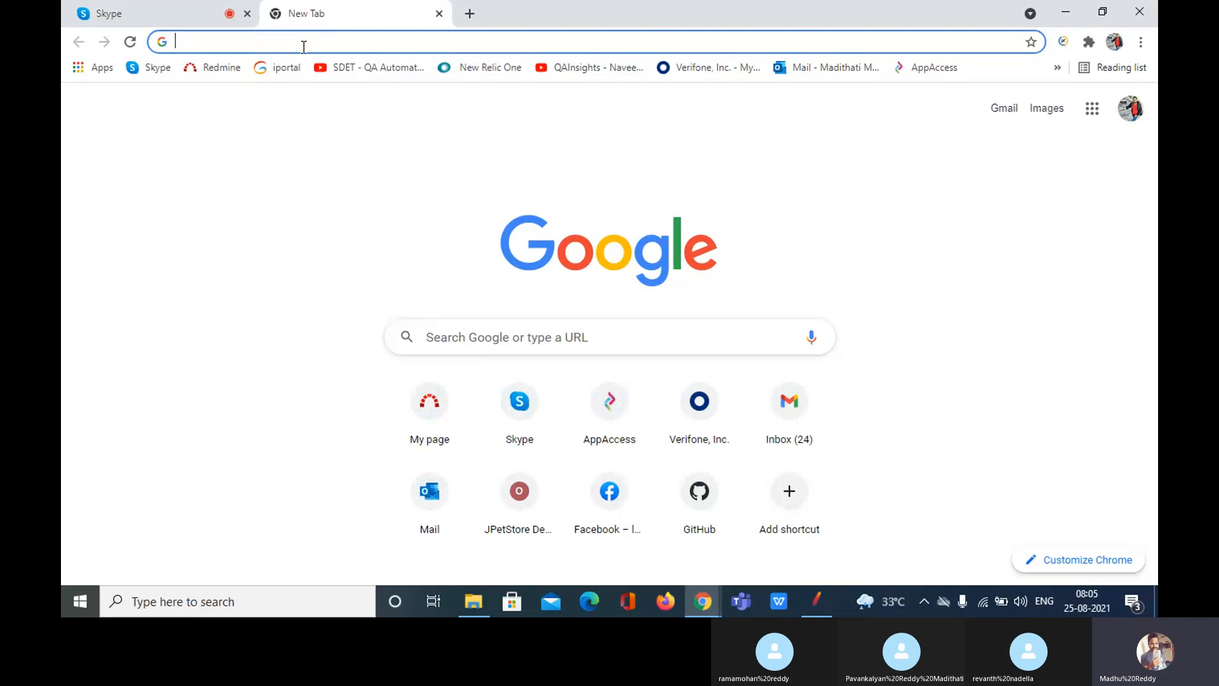
{"action": "left_click", "coordinate": [303, 47]}
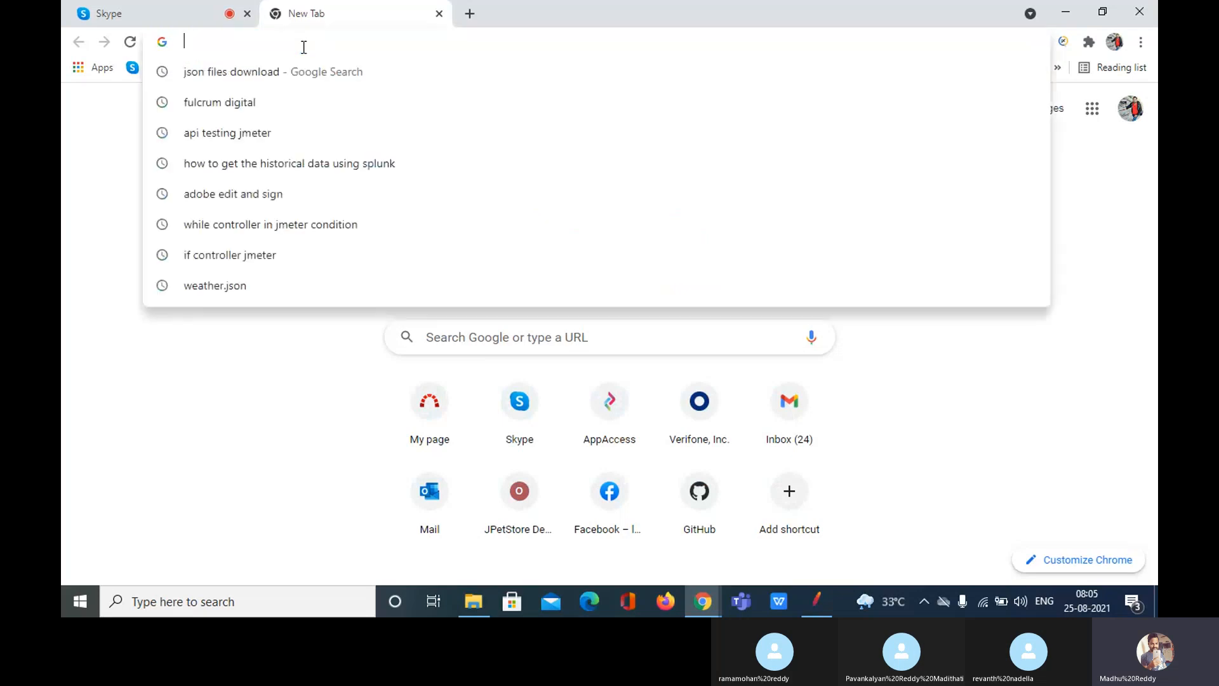
{"action": "type", "text": "p"}
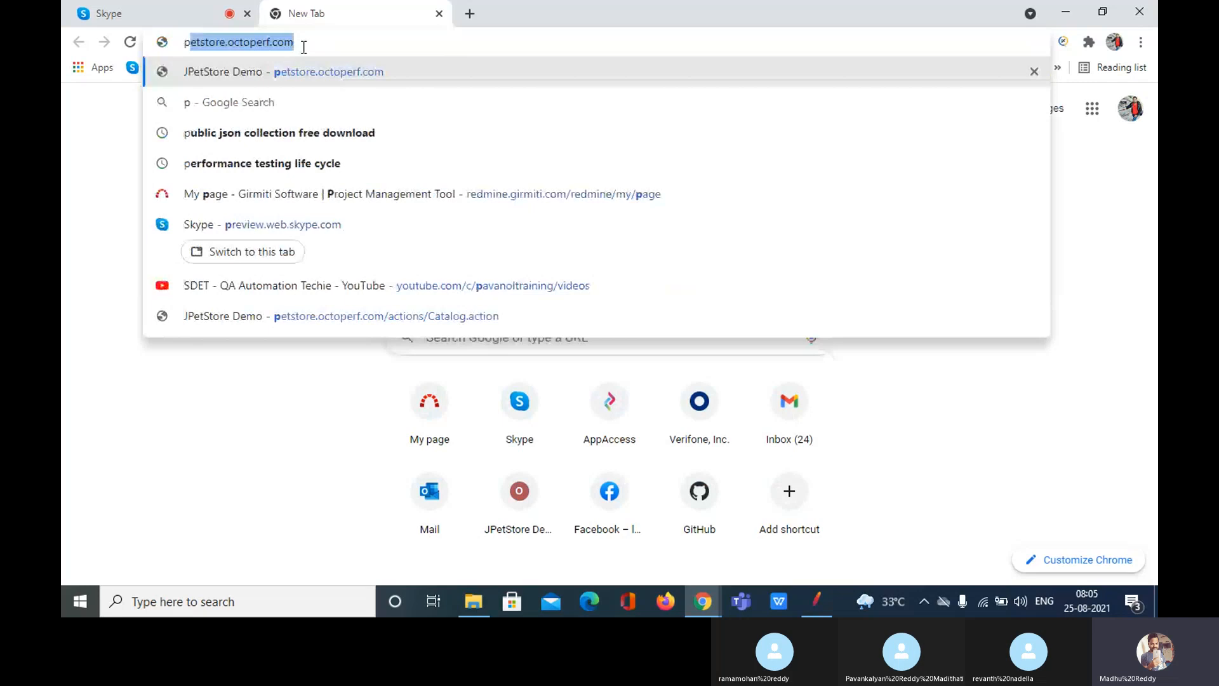
{"action": "type", "text": "lugin manager"}
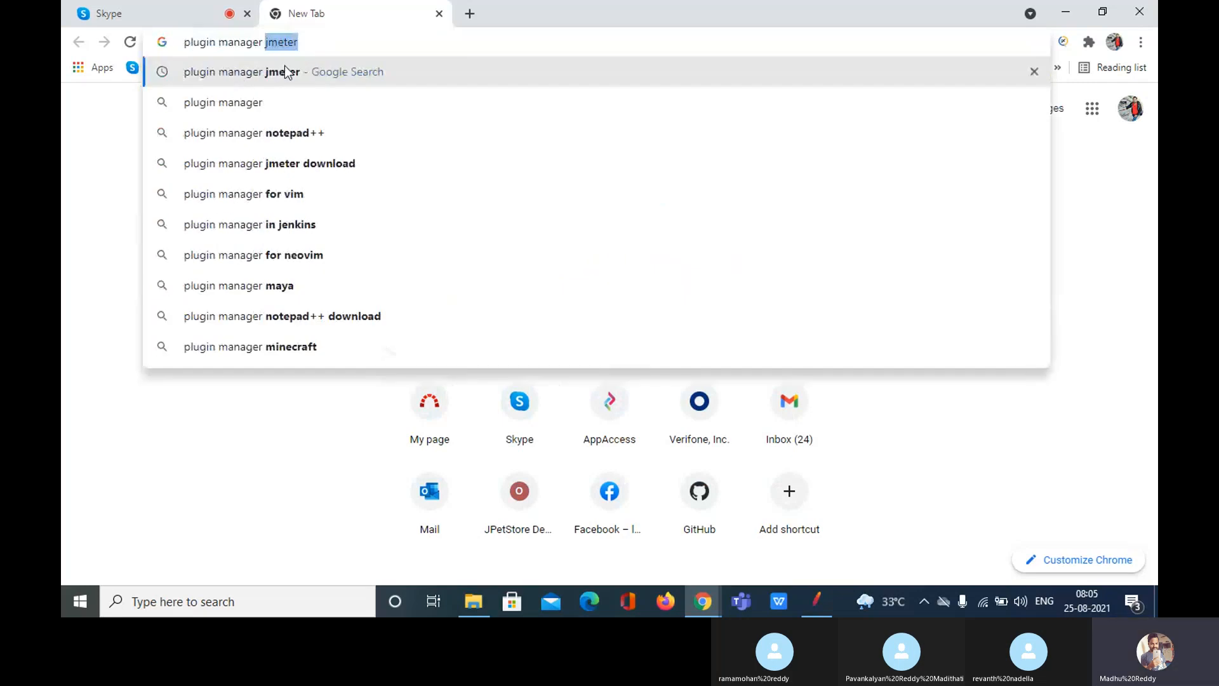
{"action": "left_click", "coordinate": [322, 42]}
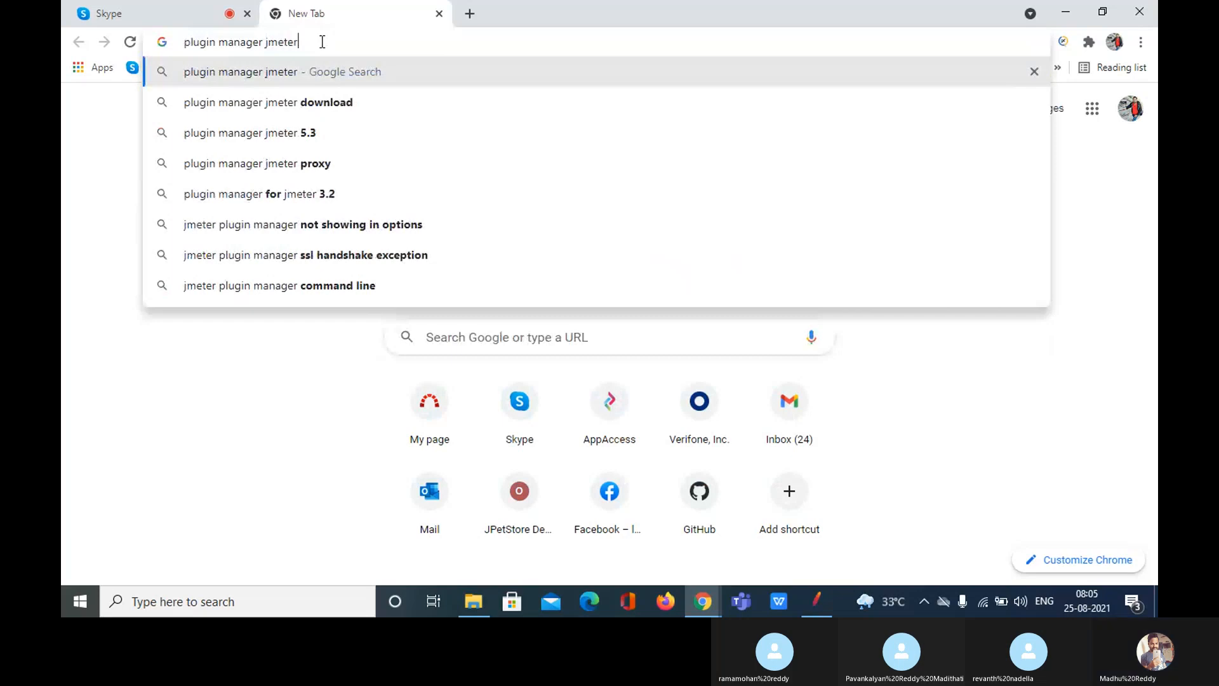
{"action": "key", "text": "Return"}
{"action": "left_click", "coordinate": [344, 267]}
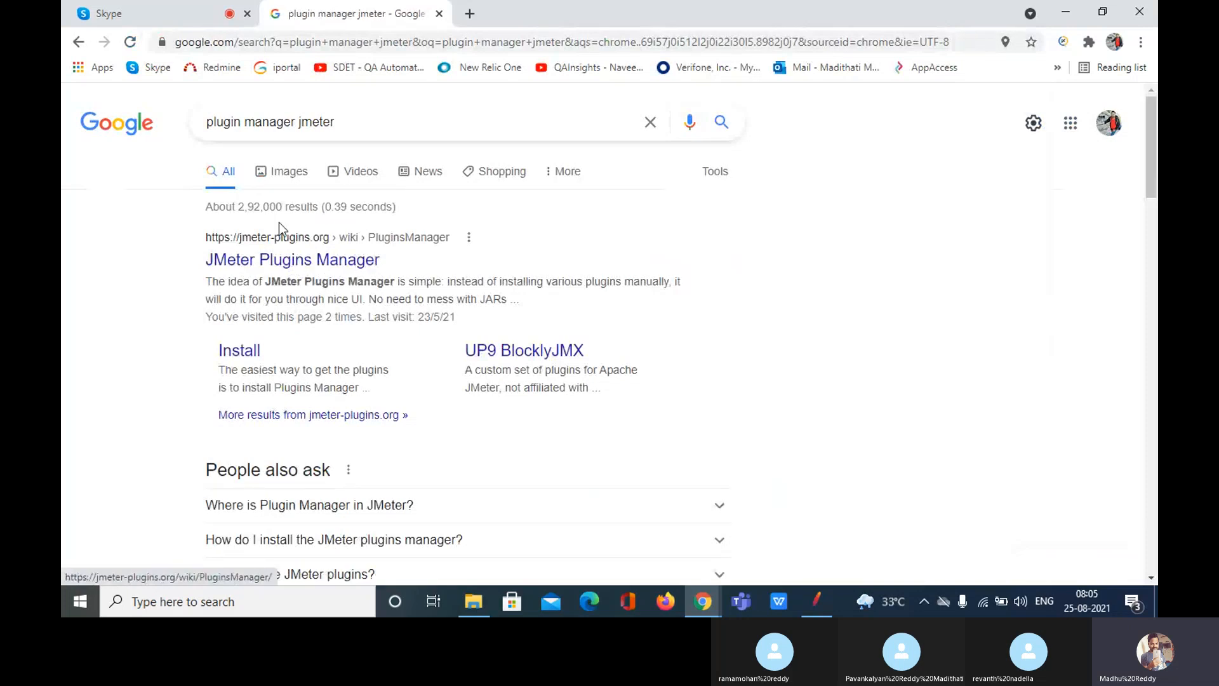
Step: Open the jmeter-plugins.org Plugins Manager page and copy its web address
{"action": "left_click", "coordinate": [267, 264]}
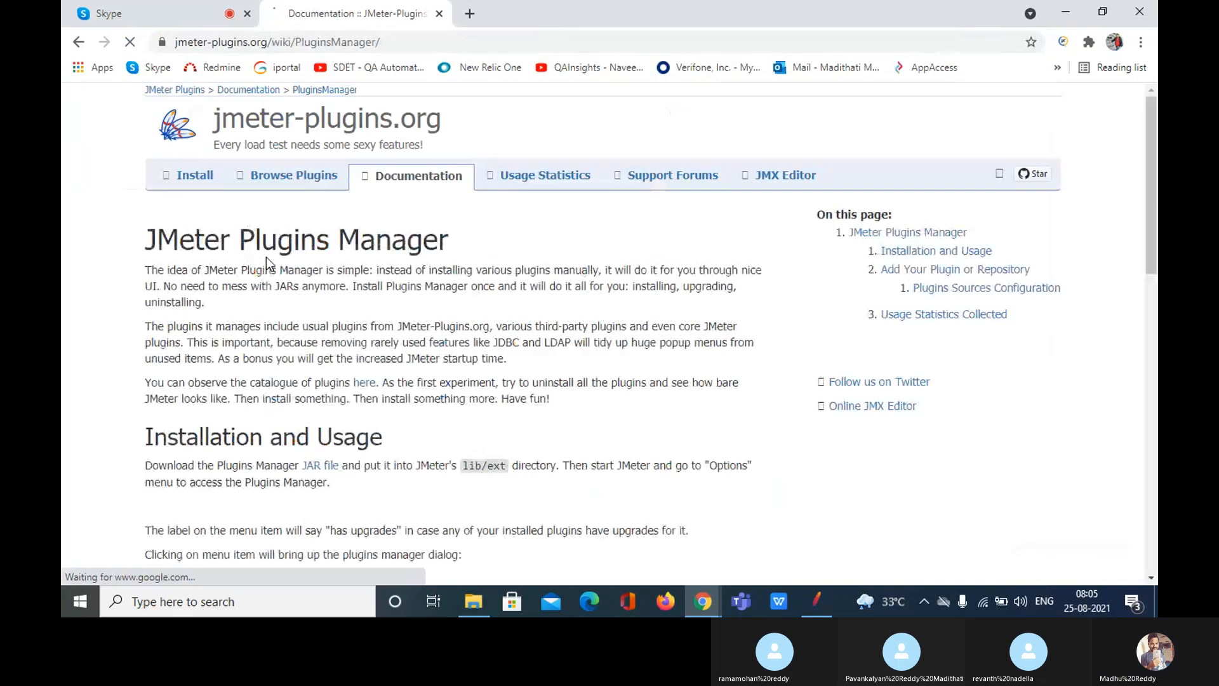
{"action": "left_click", "coordinate": [403, 44]}
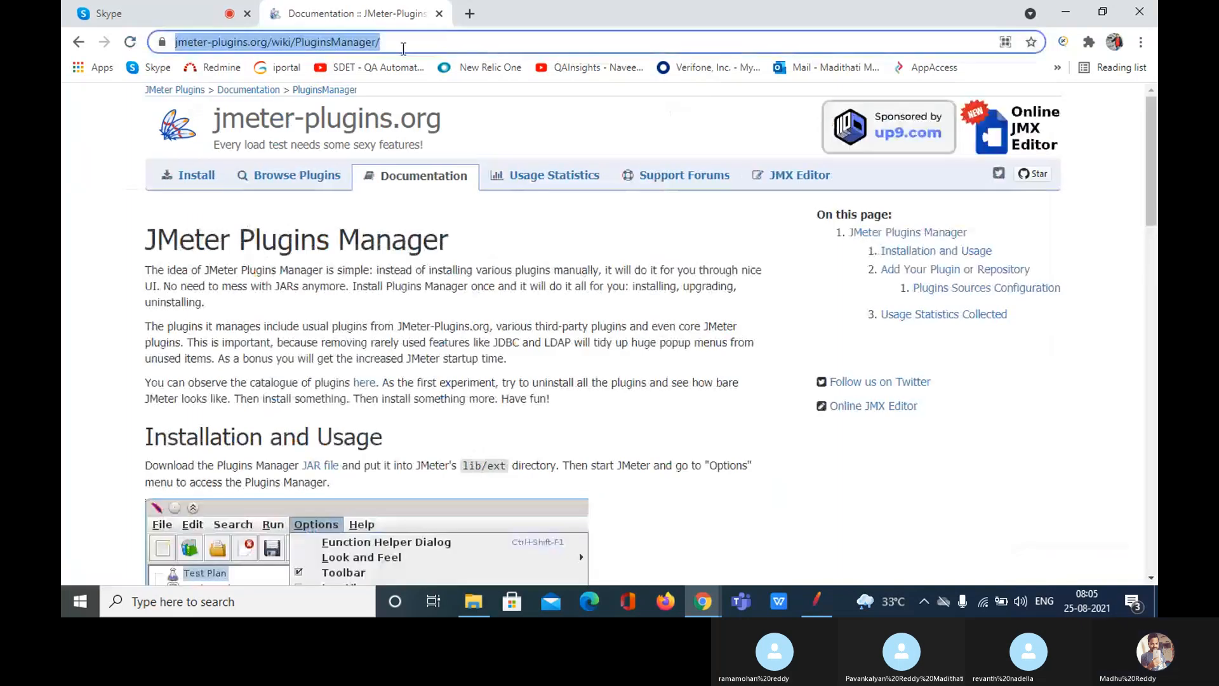
{"action": "key", "text": "ctrl+c"}
{"action": "key", "text": "ctrl+1"}
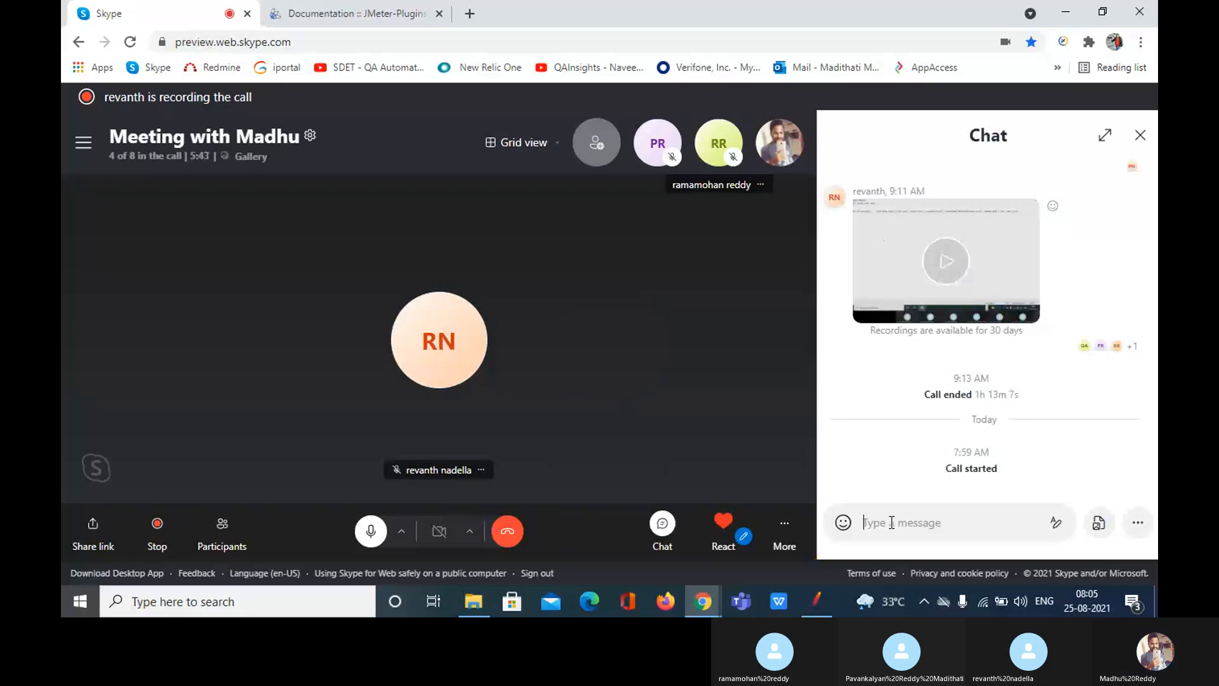
Step: Send the copied Plugins Manager link in the Skype chat, then return to that page
{"action": "left_click", "coordinate": [891, 522]}
{"action": "key", "text": "ctrl+v"}
{"action": "key", "text": "Return"}
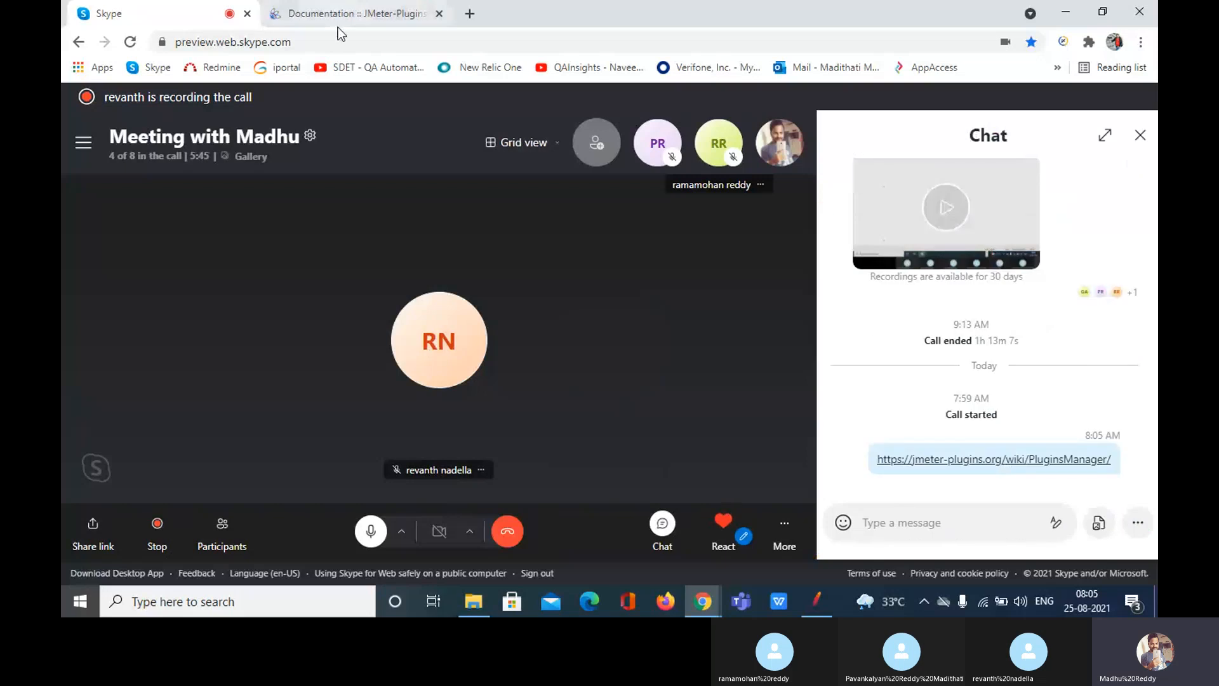
{"action": "left_click", "coordinate": [346, 14]}
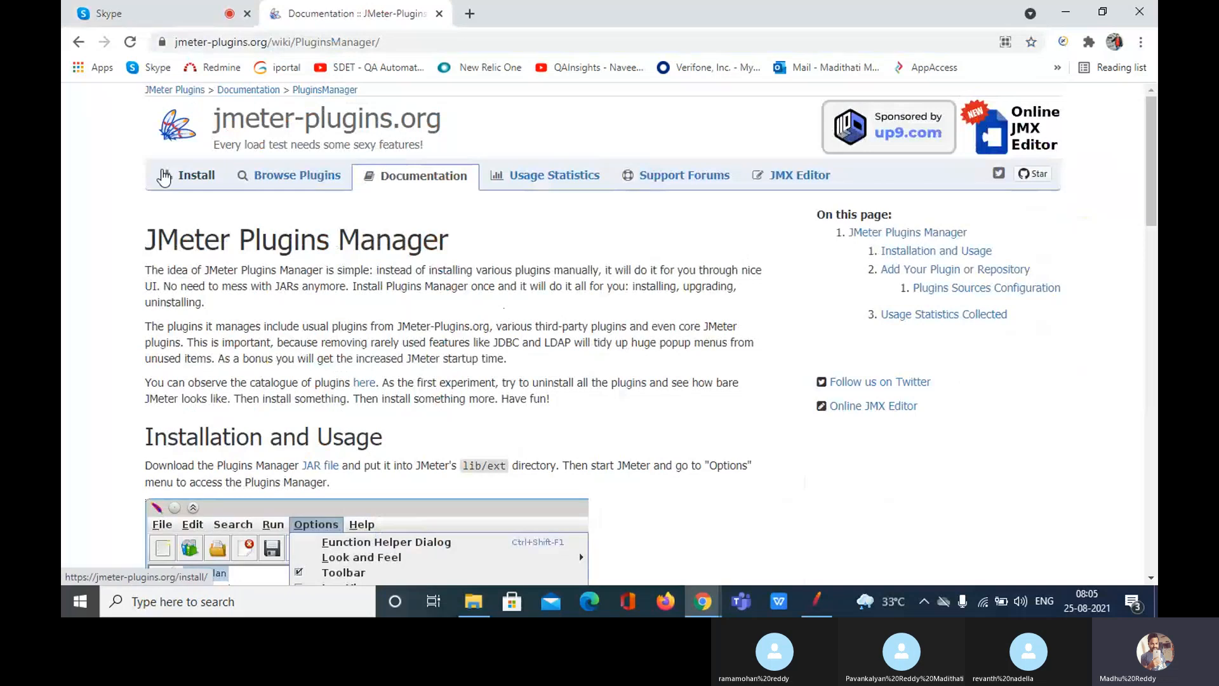
Step: Download plugins-manager.jar from the Install page, keeping it despite the browser warning
{"action": "left_click", "coordinate": [198, 180]}
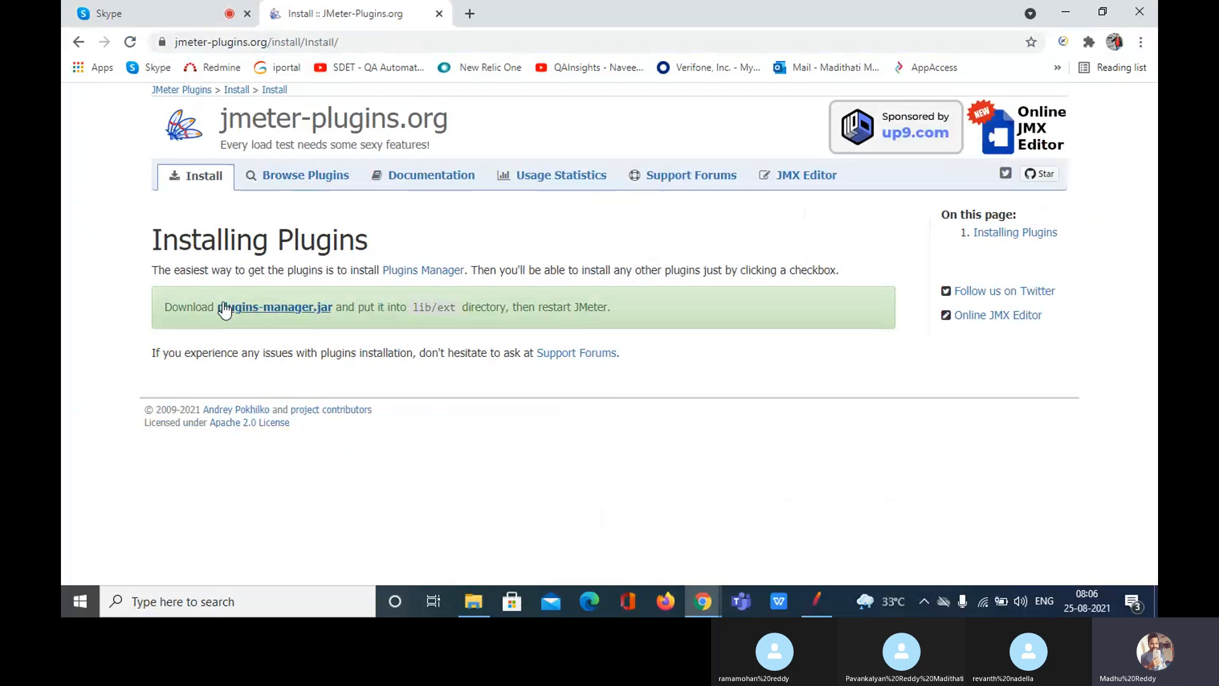
{"action": "left_click", "coordinate": [287, 314]}
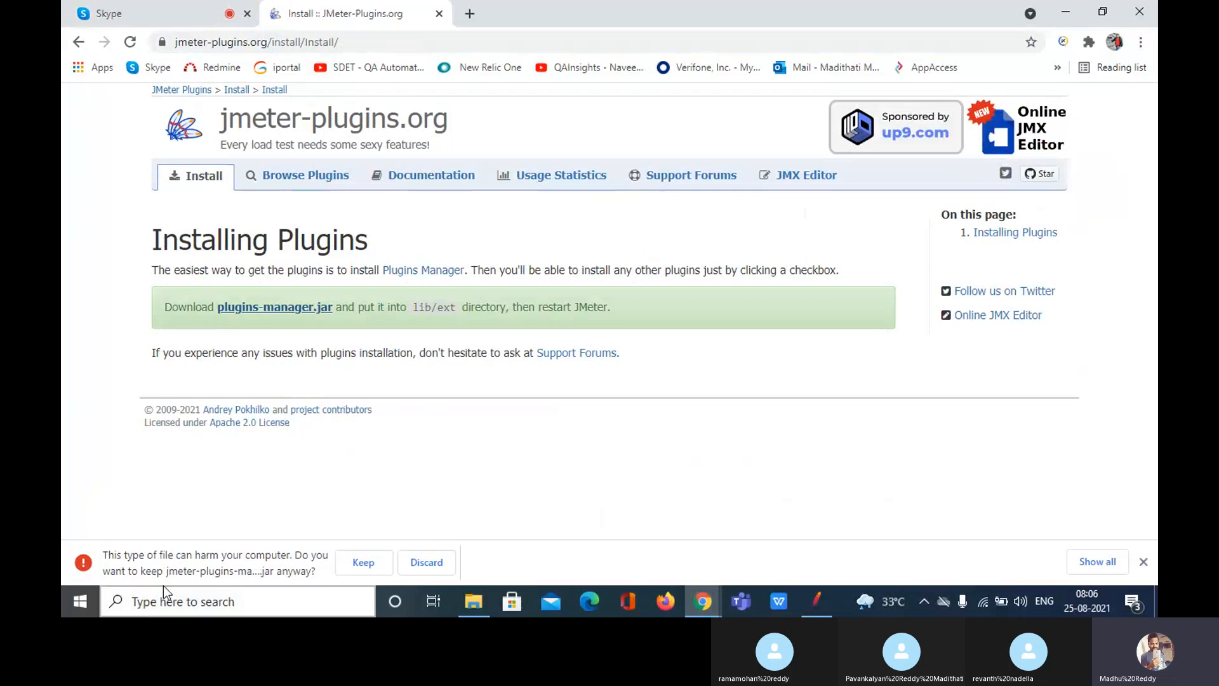
{"action": "left_click", "coordinate": [363, 562]}
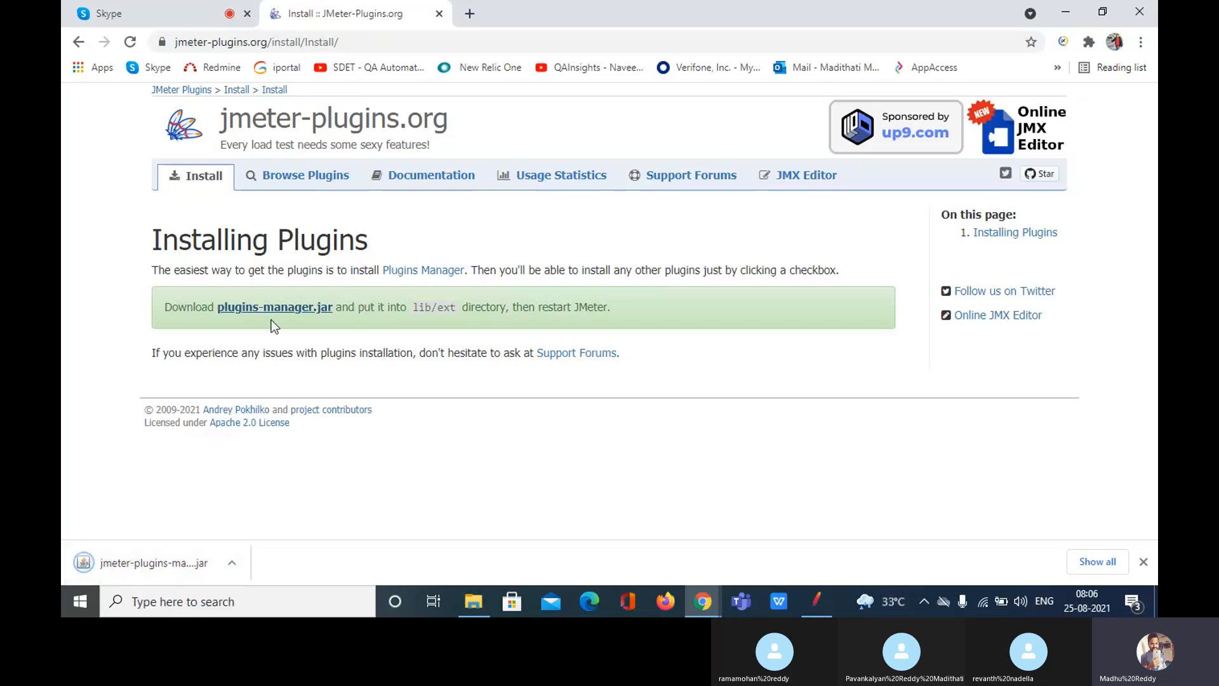
Step: Highlight the instruction to put the jar into lib/ext, then open File Explorer
{"action": "left_click_drag", "start_coordinate": [365, 307], "coordinate": [407, 308]}
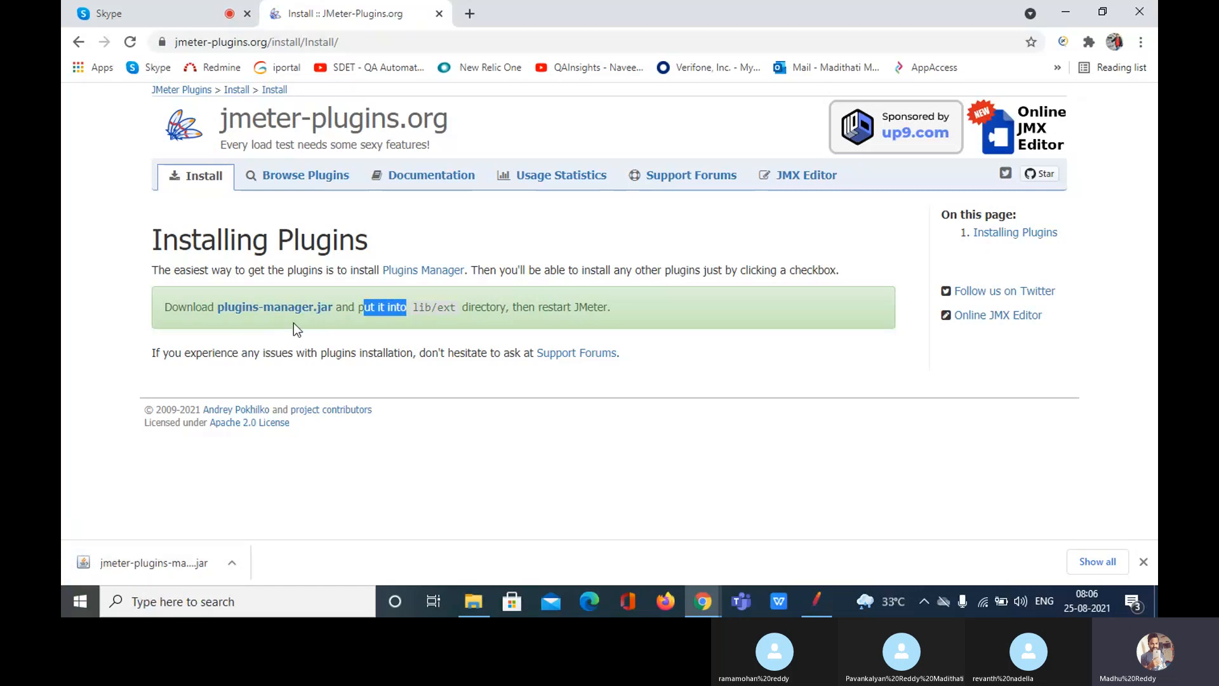
{"action": "left_click_drag", "start_coordinate": [457, 309], "coordinate": [406, 310]}
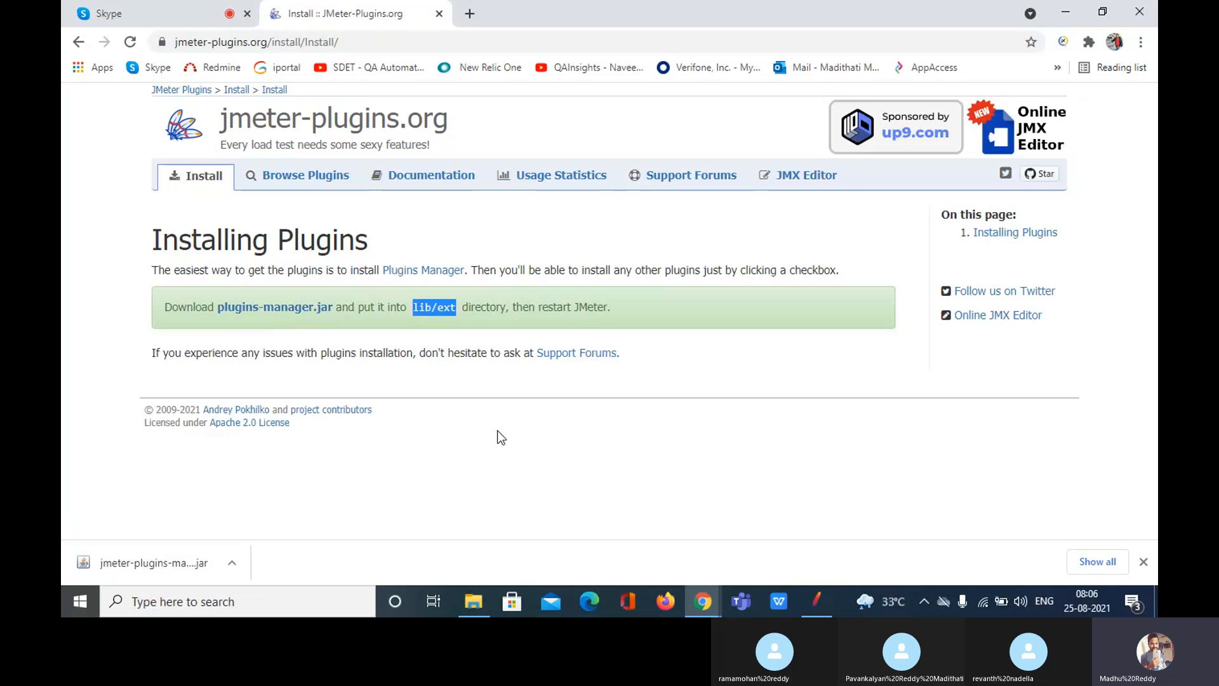
{"action": "left_click", "coordinate": [474, 600]}
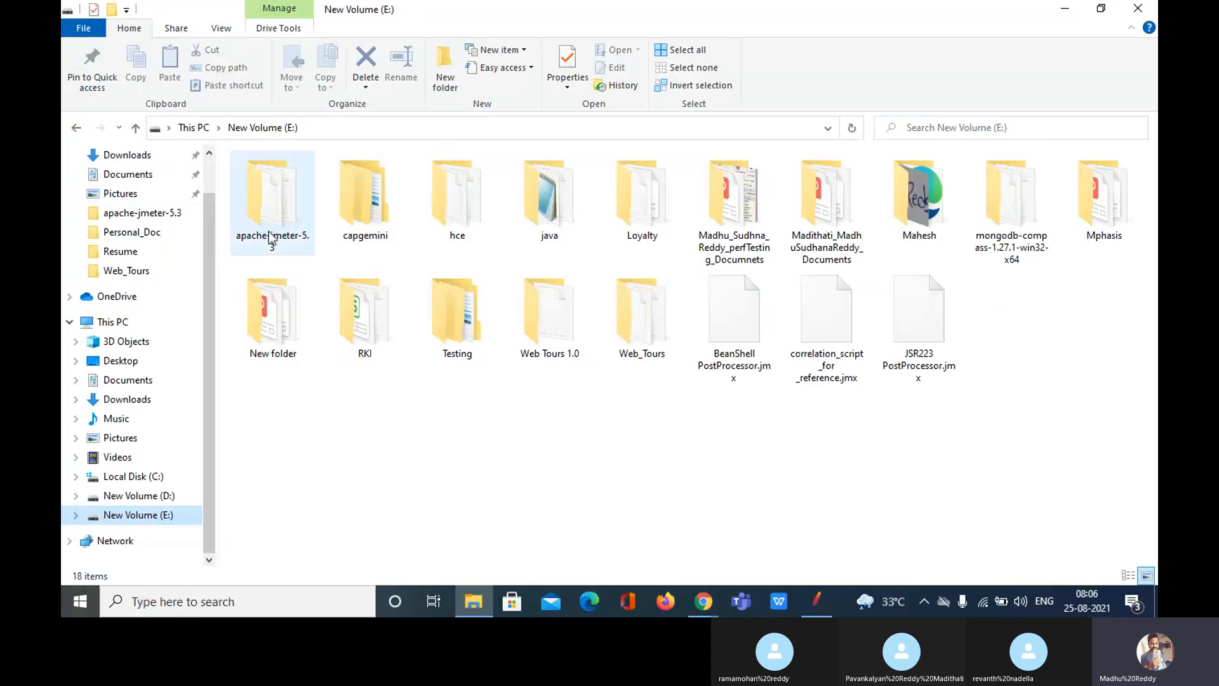
Step: Navigate File Explorer into apache-jmeter-5.3\lib\ext on New Volume (E:)
{"action": "double_click", "coordinate": [280, 191]}
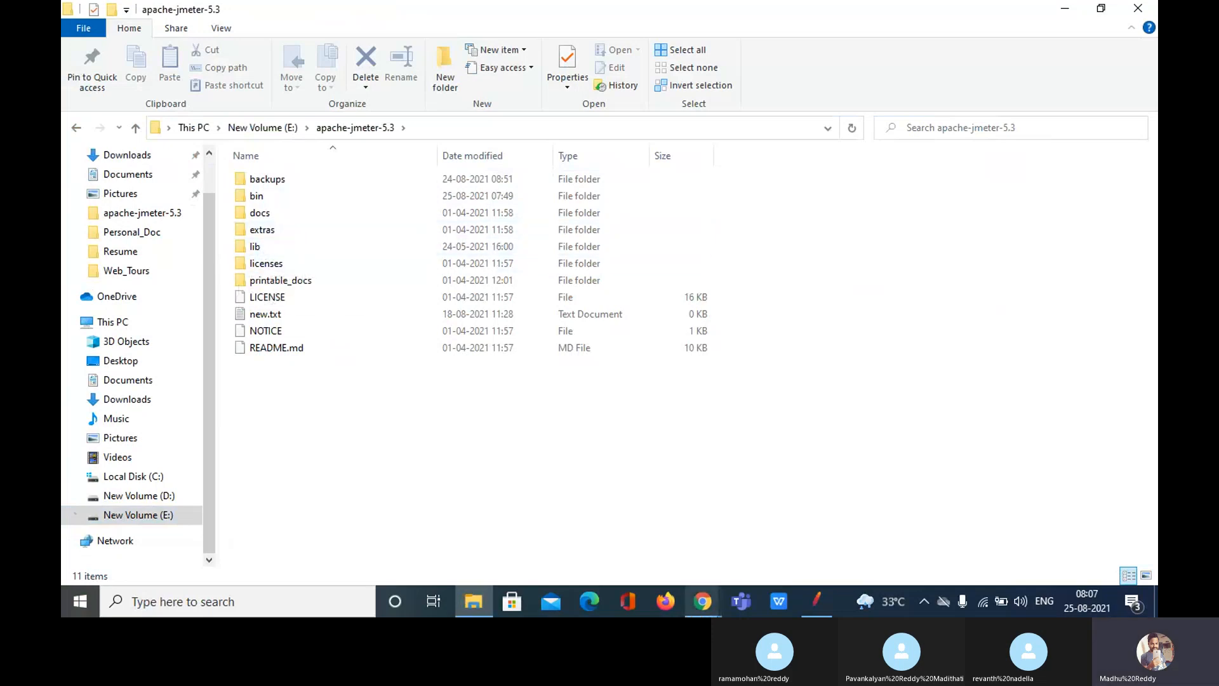
{"action": "left_click", "coordinate": [641, 555]}
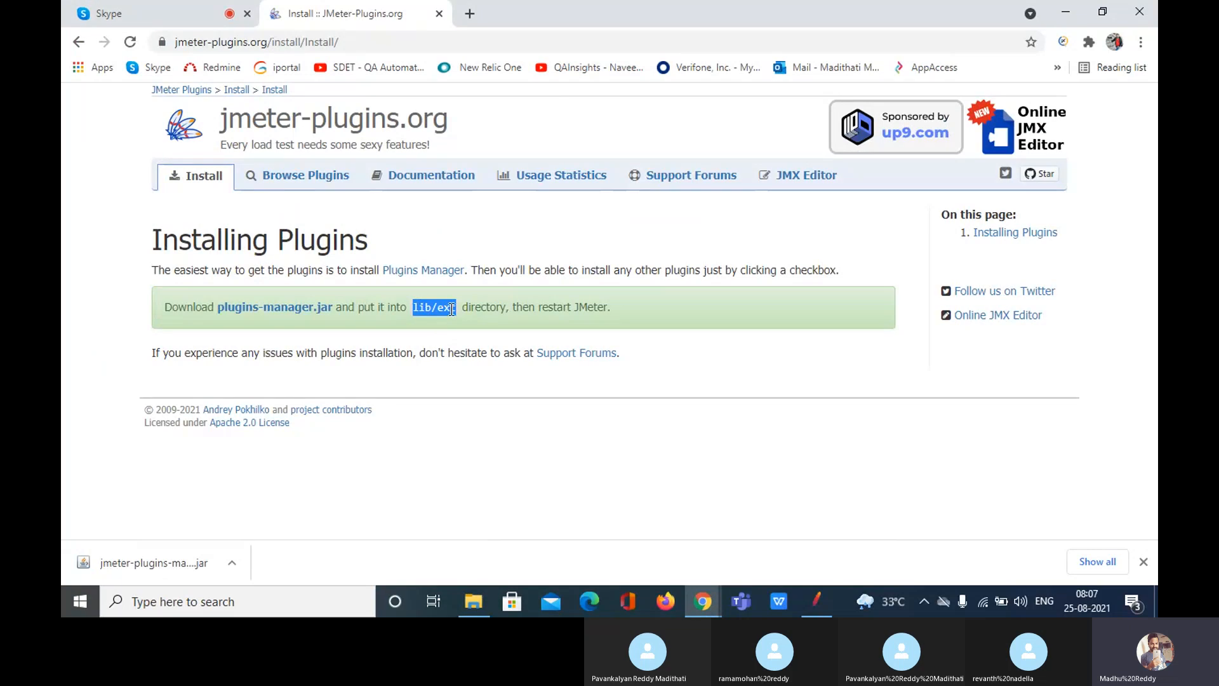
{"action": "left_click", "coordinate": [605, 498]}
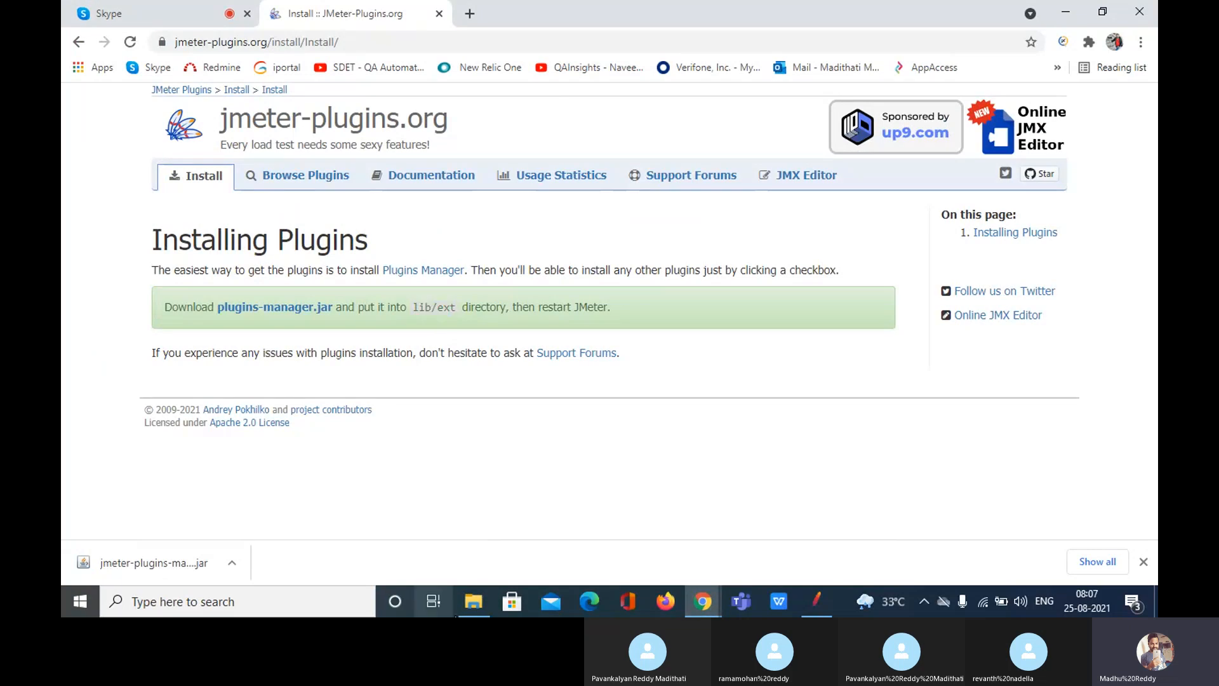
{"action": "left_click", "coordinate": [474, 601]}
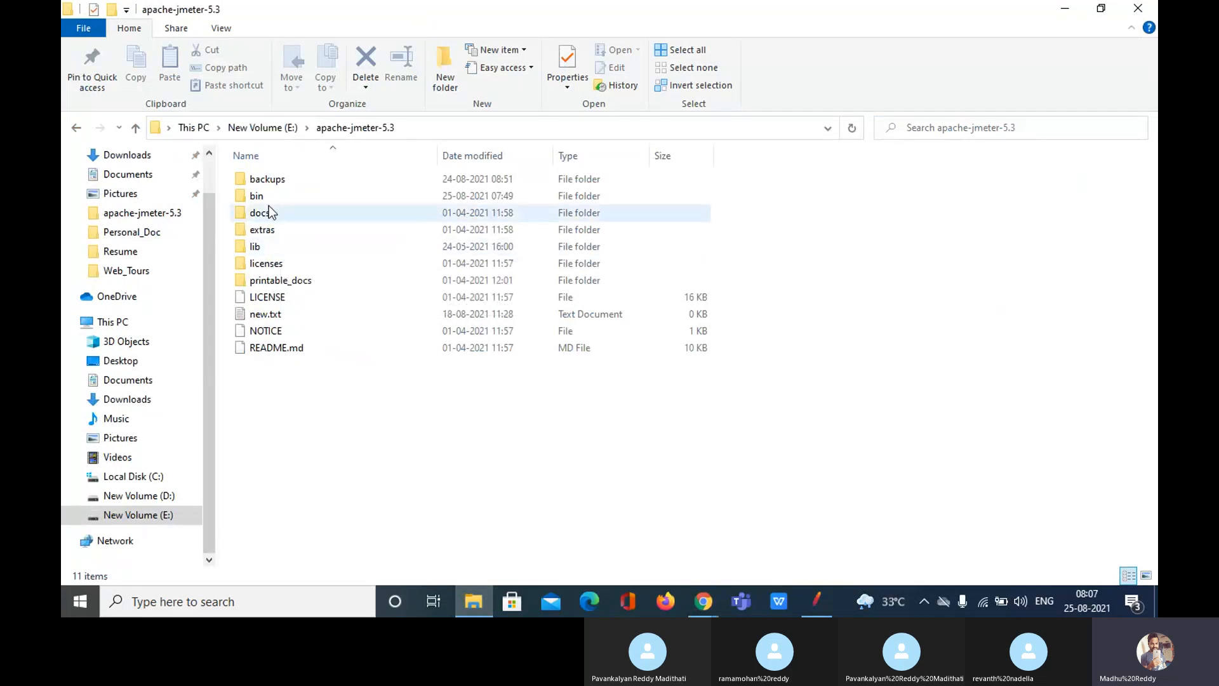
{"action": "left_click", "coordinate": [264, 247]}
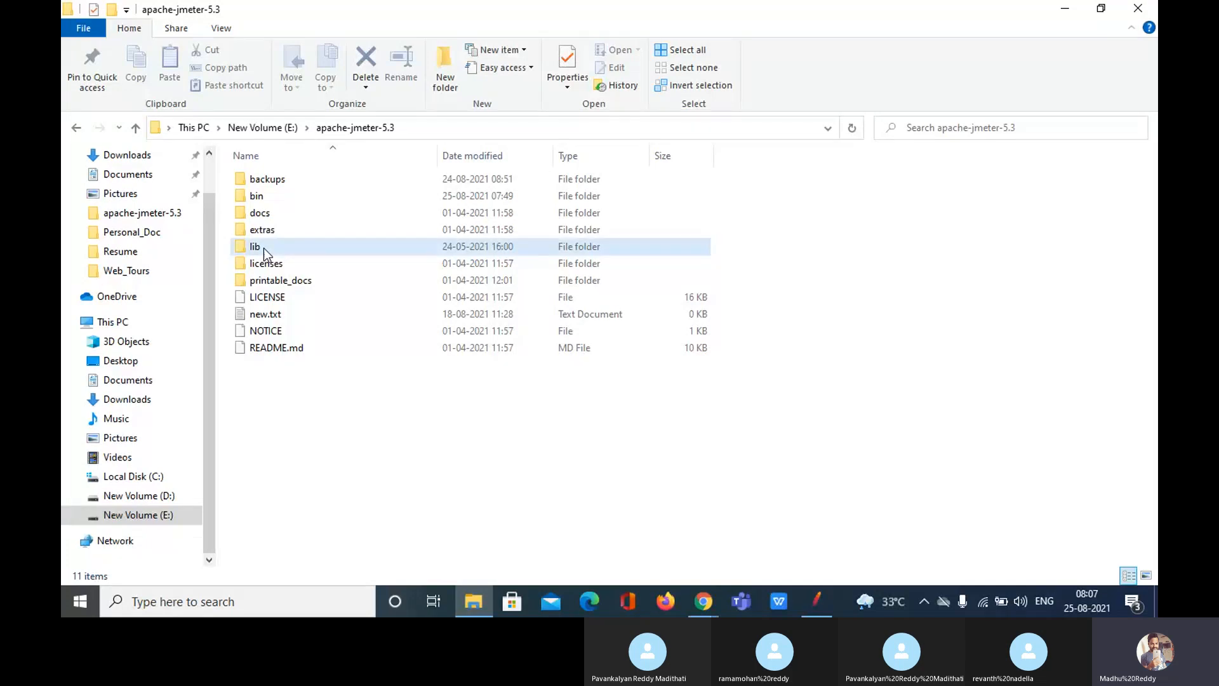
{"action": "double_click", "coordinate": [264, 247]}
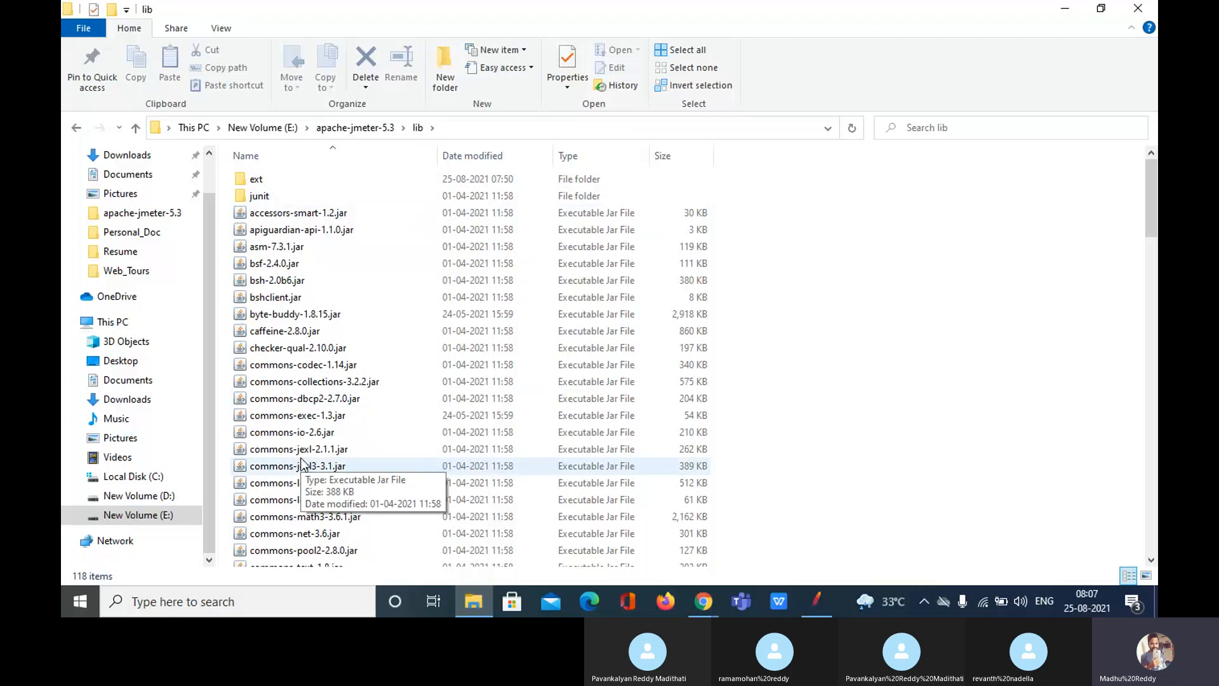
{"action": "double_click", "coordinate": [274, 180]}
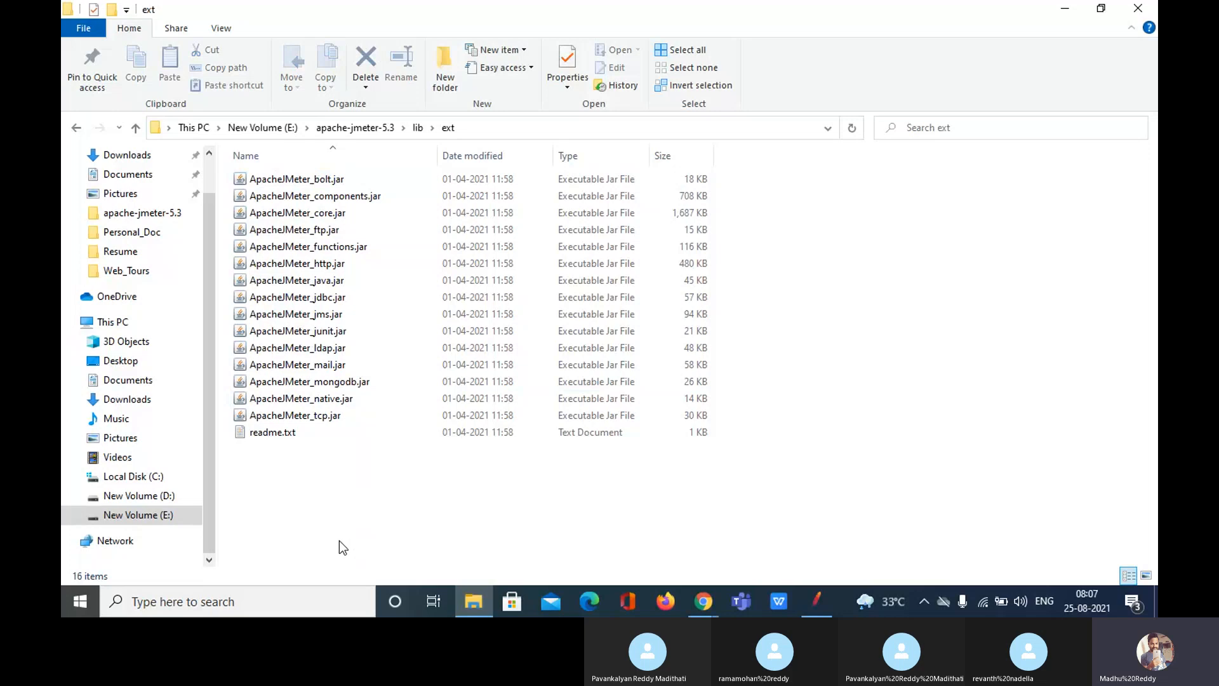
Step: Copy jmeter-plugins-manager-1.6.jar from Downloads and paste it into the lib\ext folder
{"action": "left_click", "coordinate": [137, 159]}
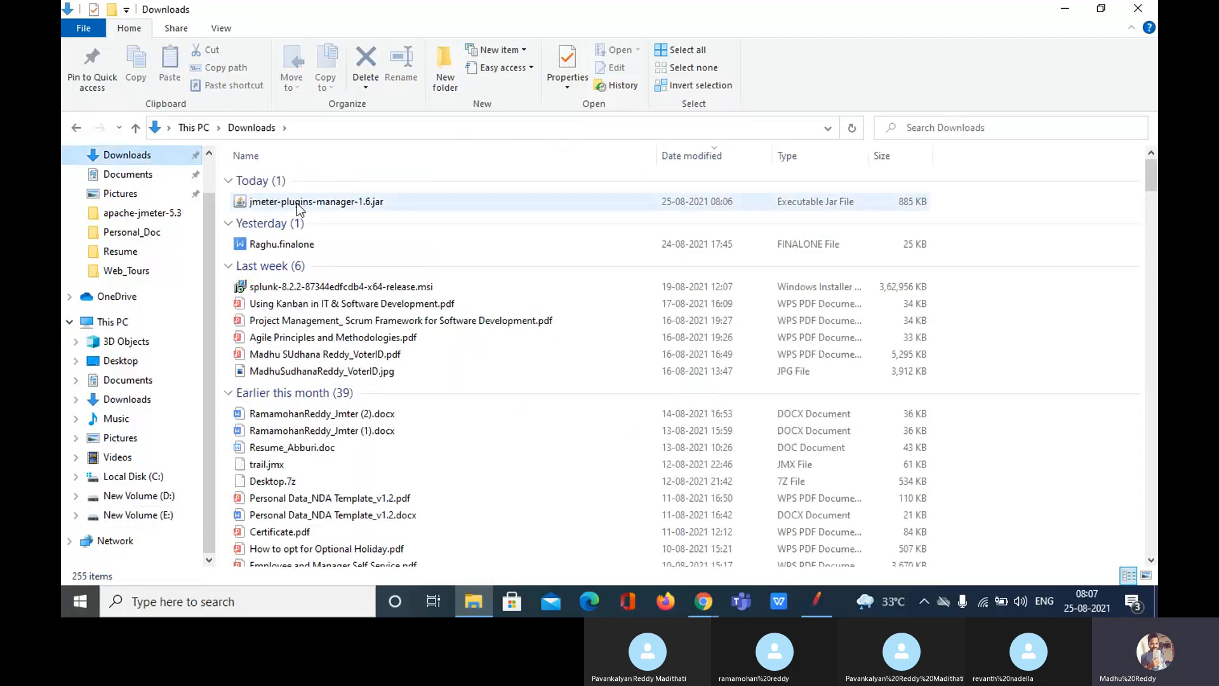
{"action": "left_click", "coordinate": [296, 206]}
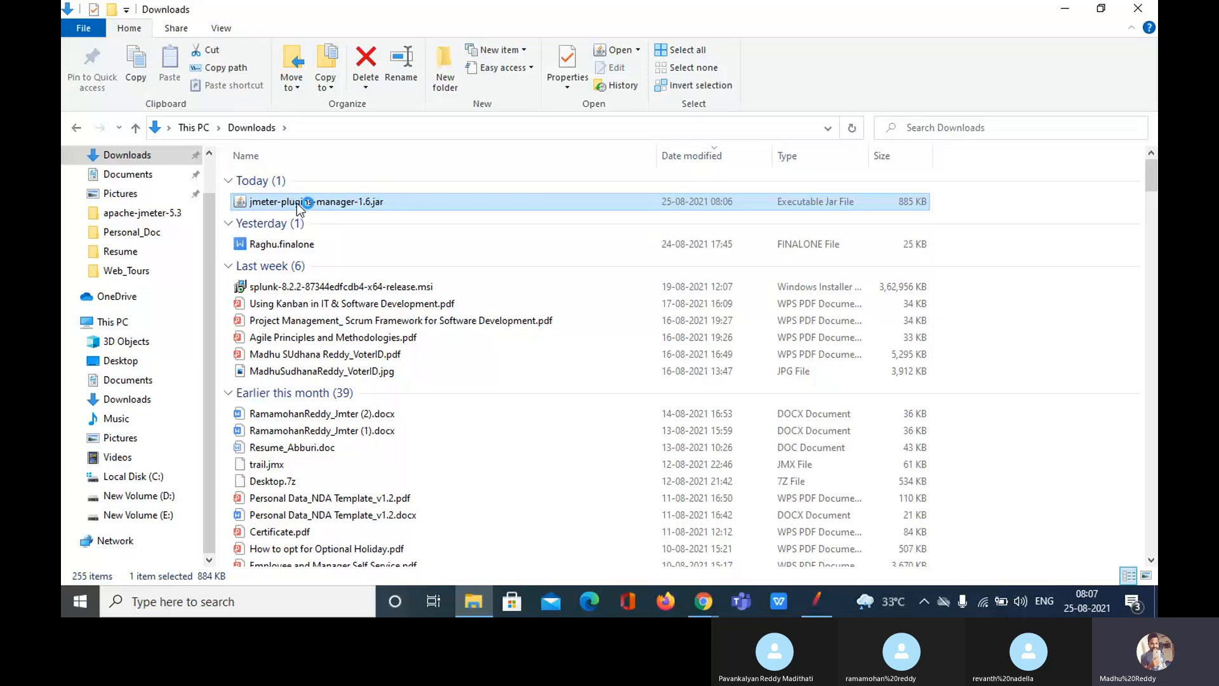
{"action": "right_click", "coordinate": [296, 203]}
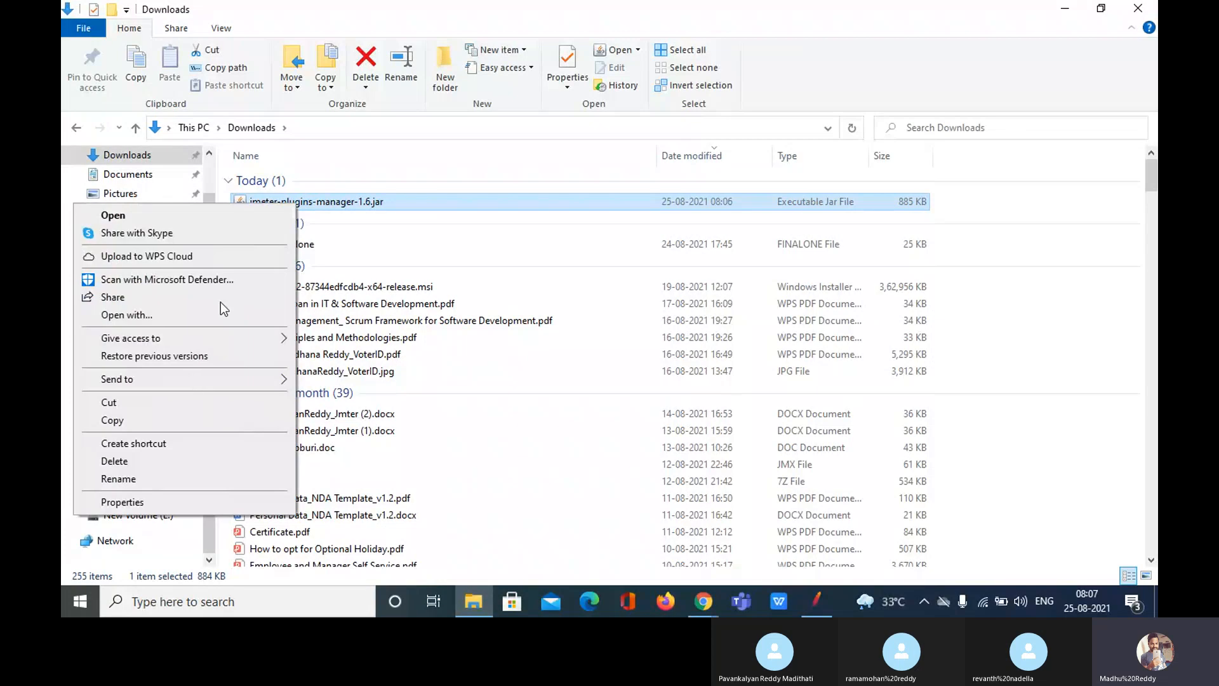
{"action": "left_click", "coordinate": [138, 420]}
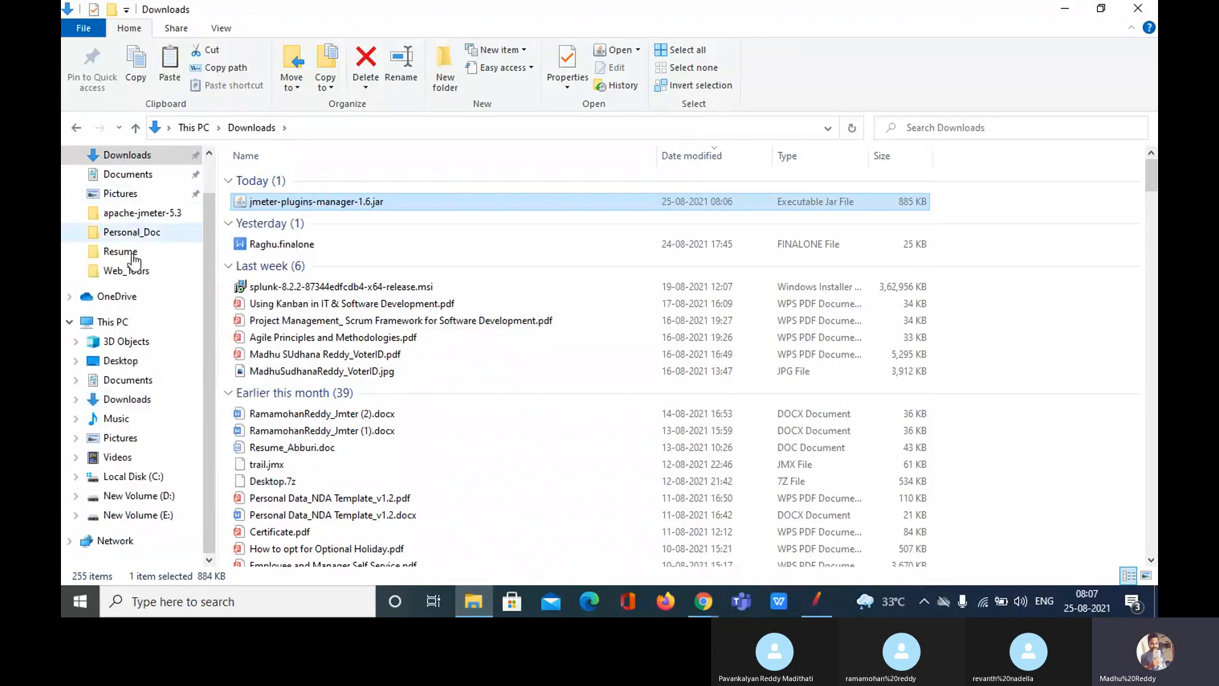
{"action": "left_click", "coordinate": [79, 128]}
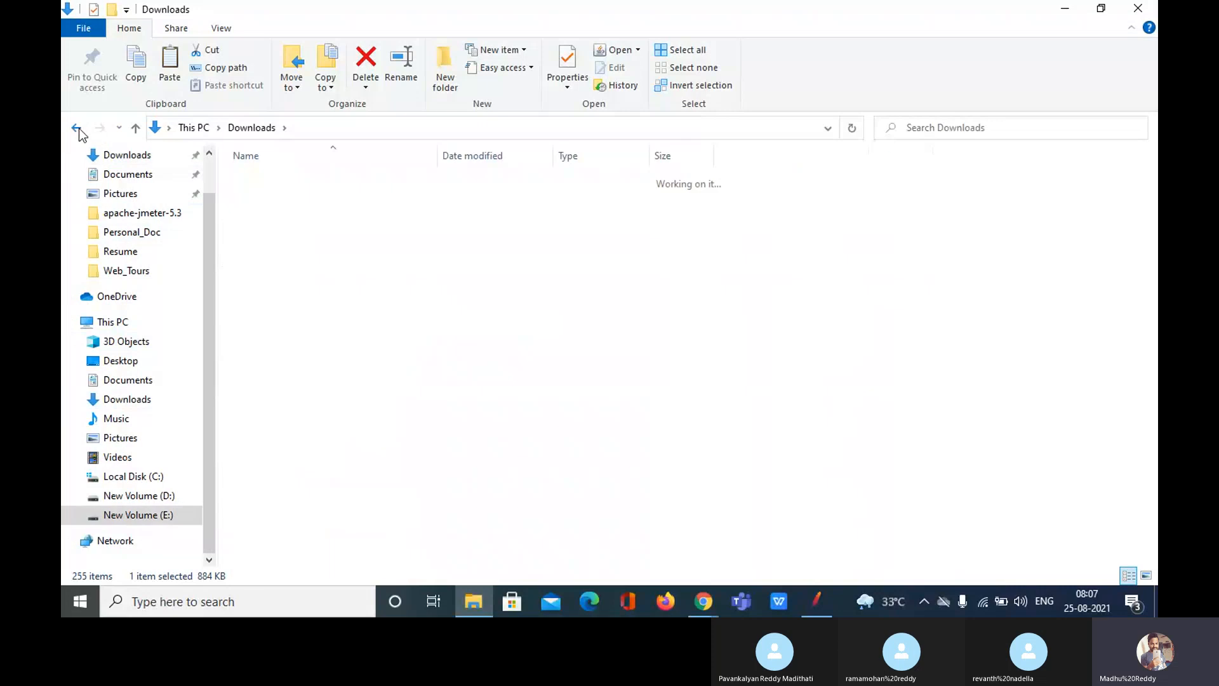
{"action": "left_click", "coordinate": [475, 128]}
{"action": "left_click", "coordinate": [291, 494]}
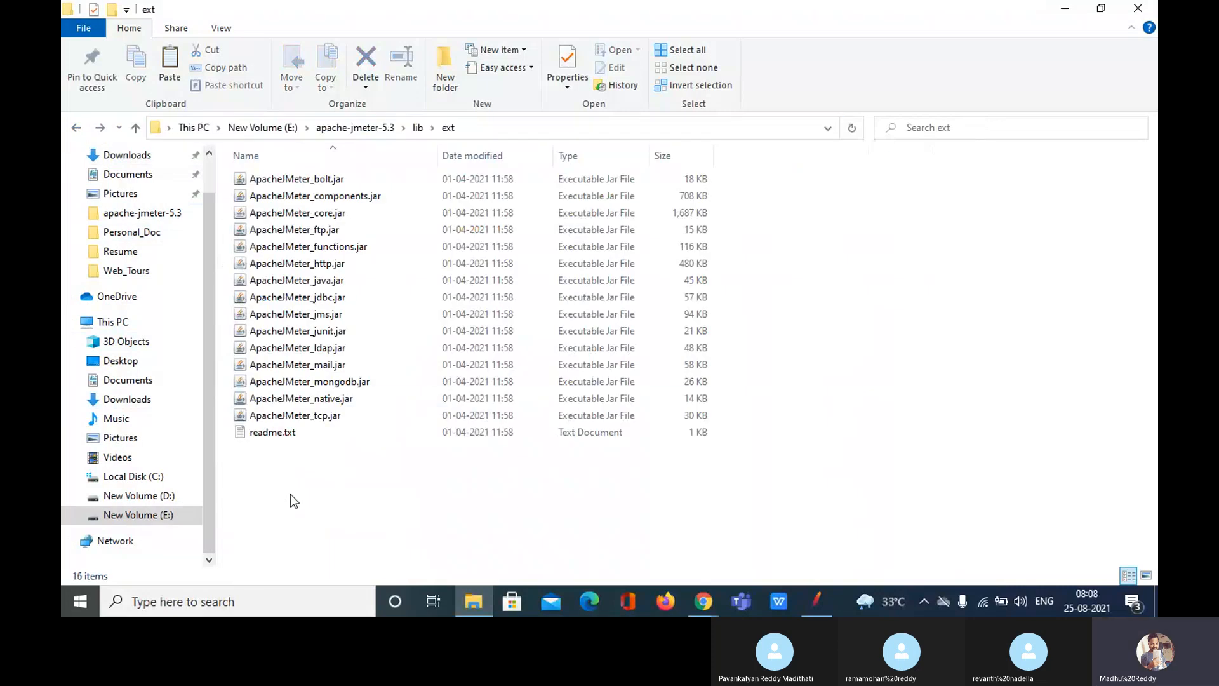
{"action": "key", "text": "ctrl+v"}
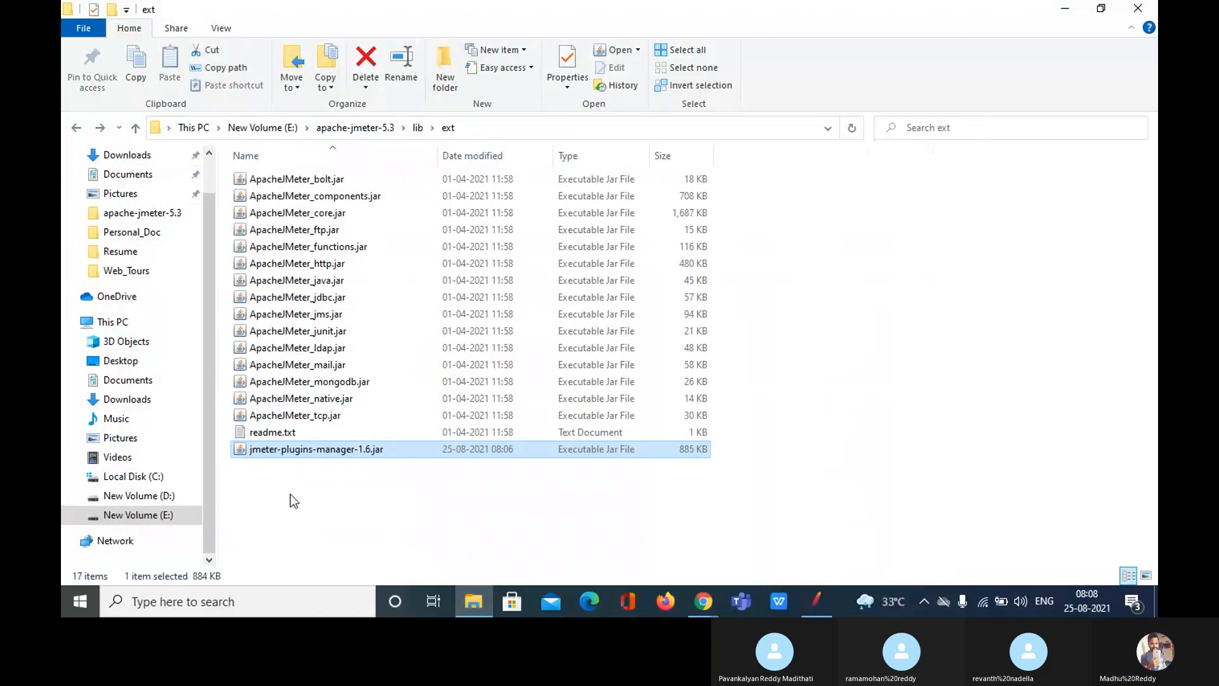
{"action": "left_click", "coordinate": [384, 501]}
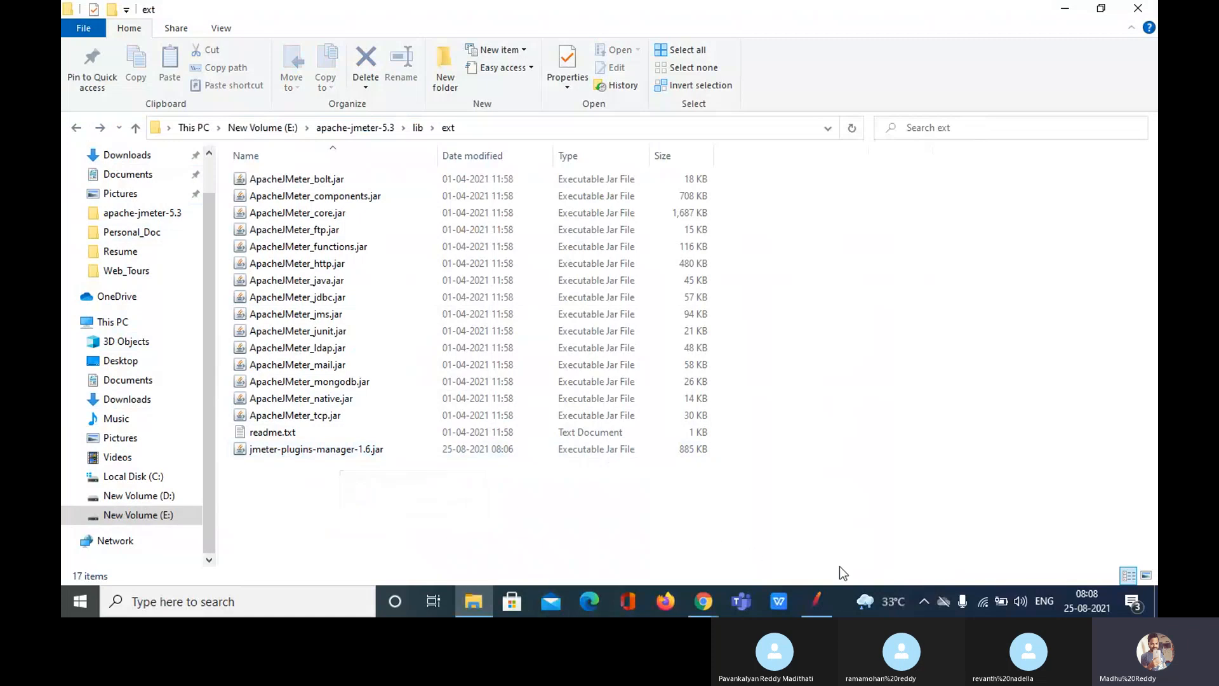
{"action": "left_click", "coordinate": [817, 607]}
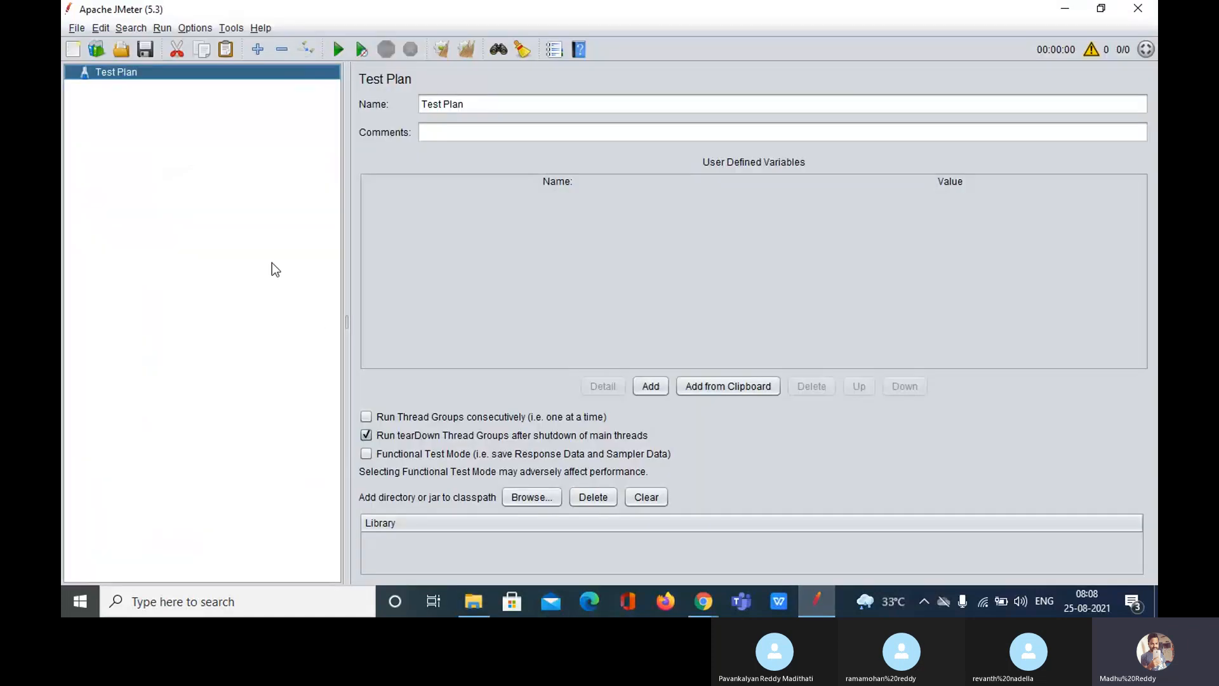
{"action": "left_click", "coordinate": [199, 28]}
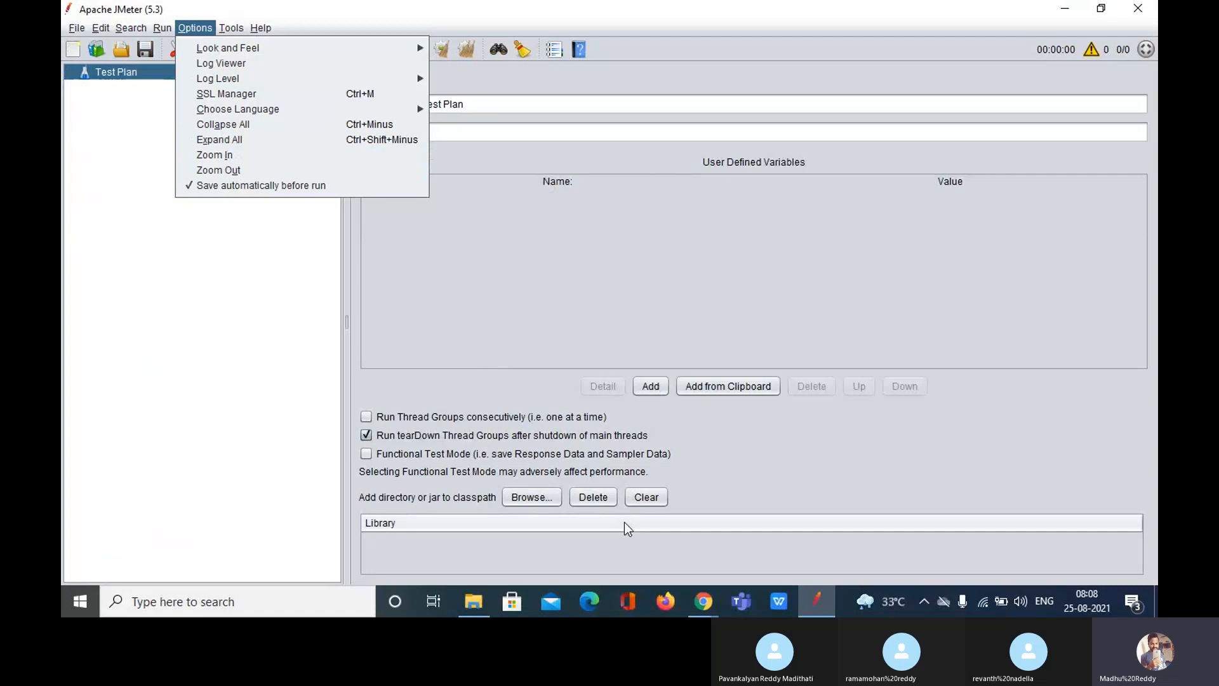
{"action": "left_click", "coordinate": [484, 605]}
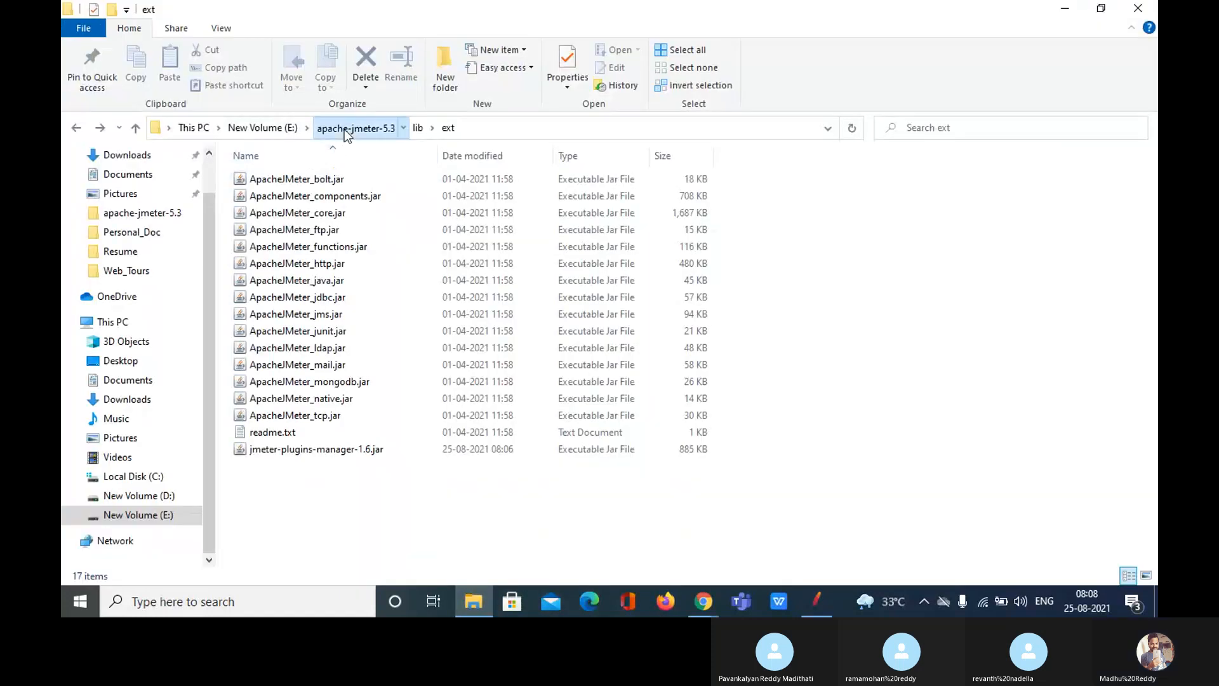
Step: Launch ApacheJMeter.jar from the apache-jmeter-5.3 bin folder
{"action": "left_click", "coordinate": [344, 128]}
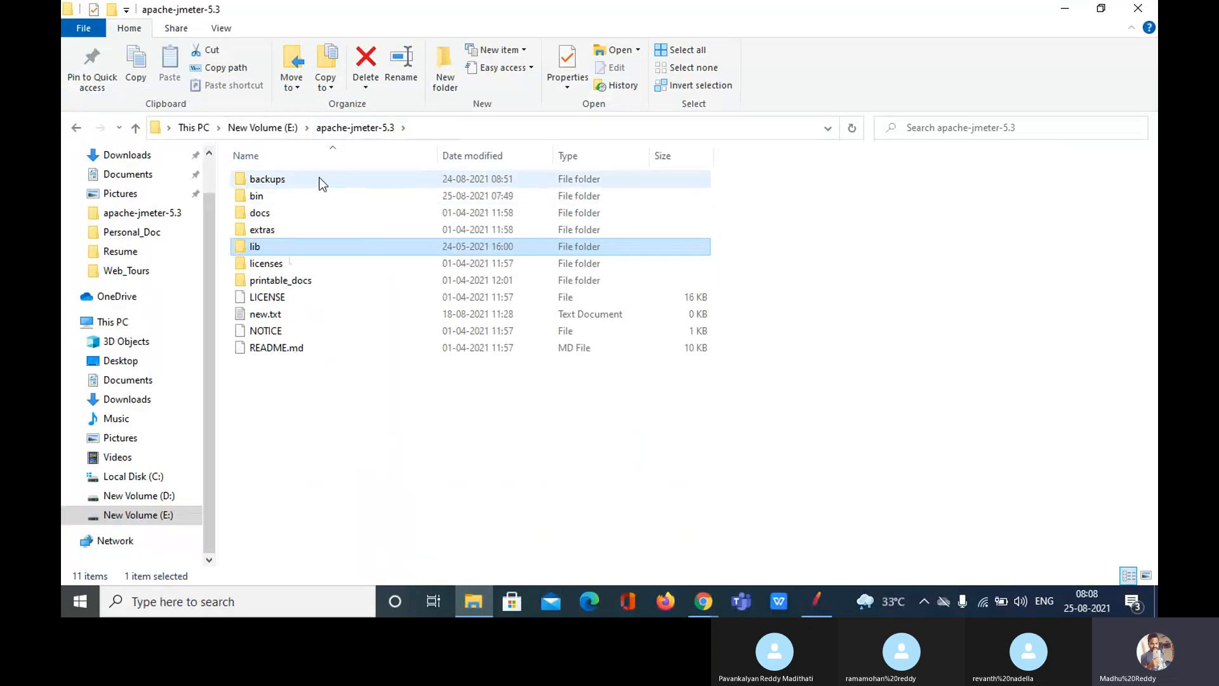
{"action": "double_click", "coordinate": [281, 198]}
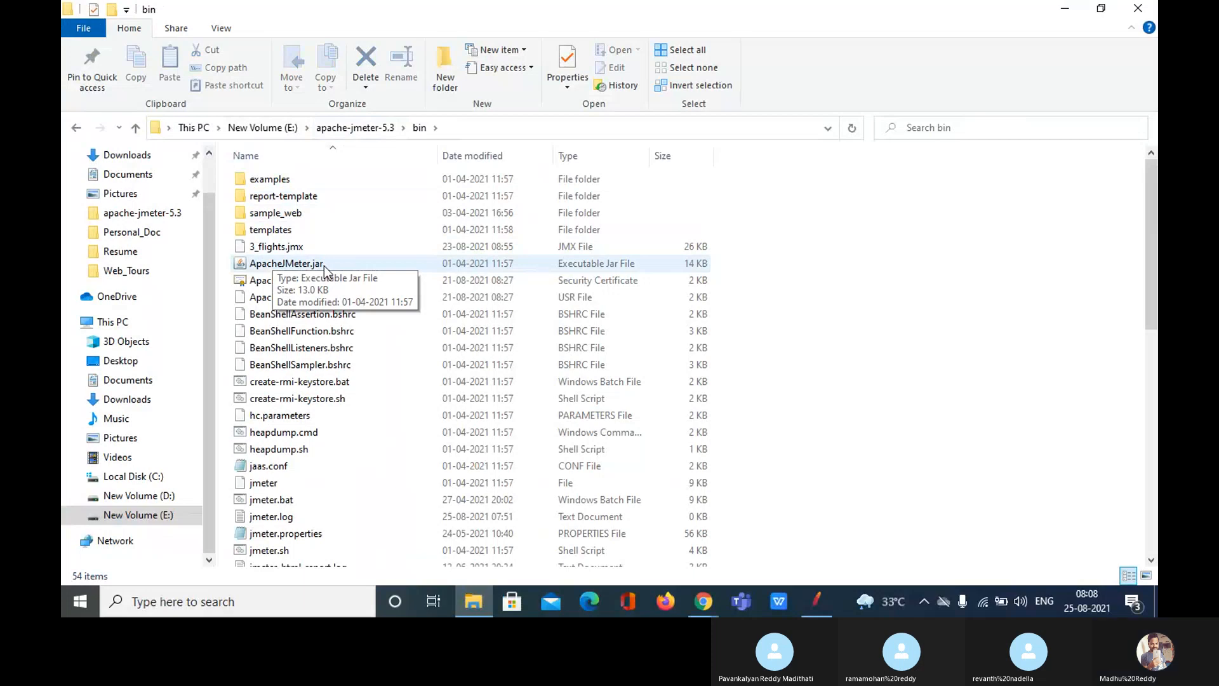
{"action": "left_click", "coordinate": [326, 264]}
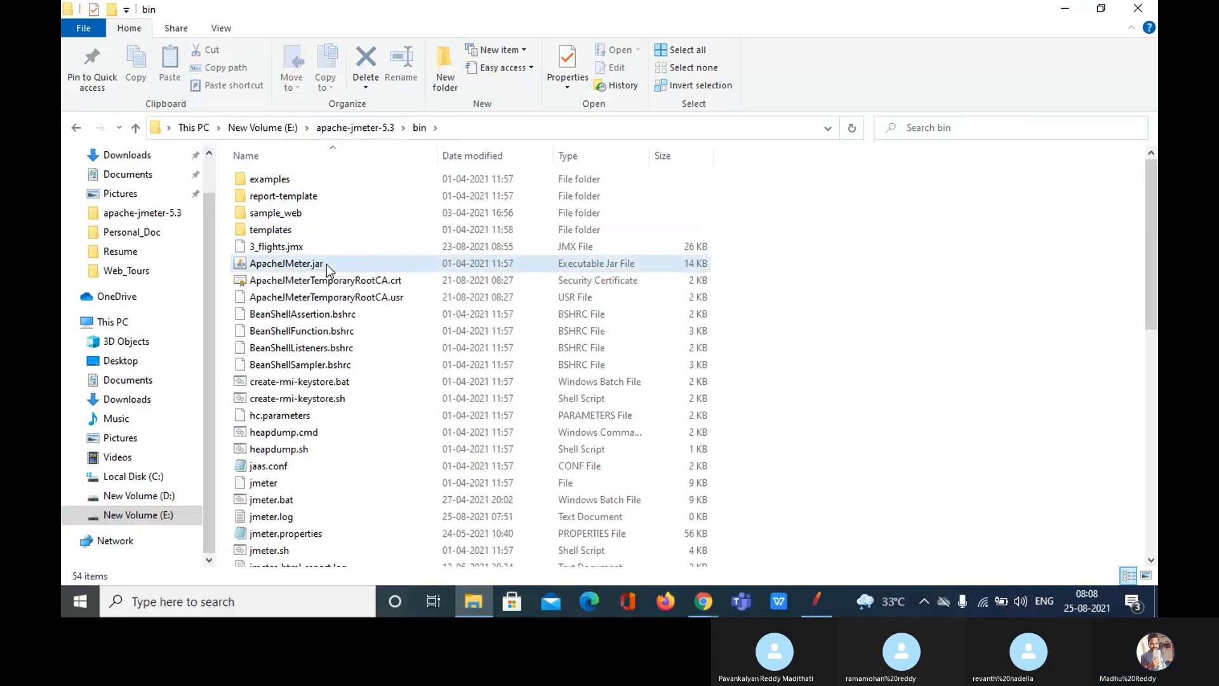
{"action": "double_click", "coordinate": [326, 264]}
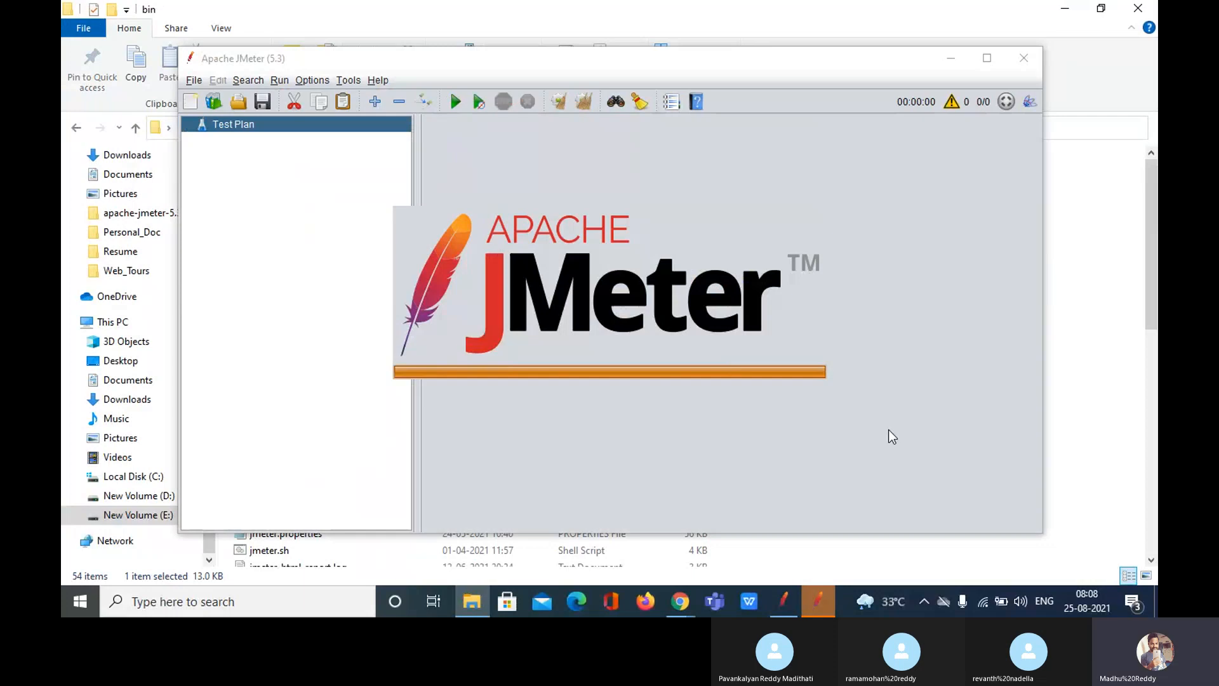
Step: Maximize the new JMeter window and confirm Options now lists Plugins Manager
{"action": "left_click", "coordinate": [987, 59]}
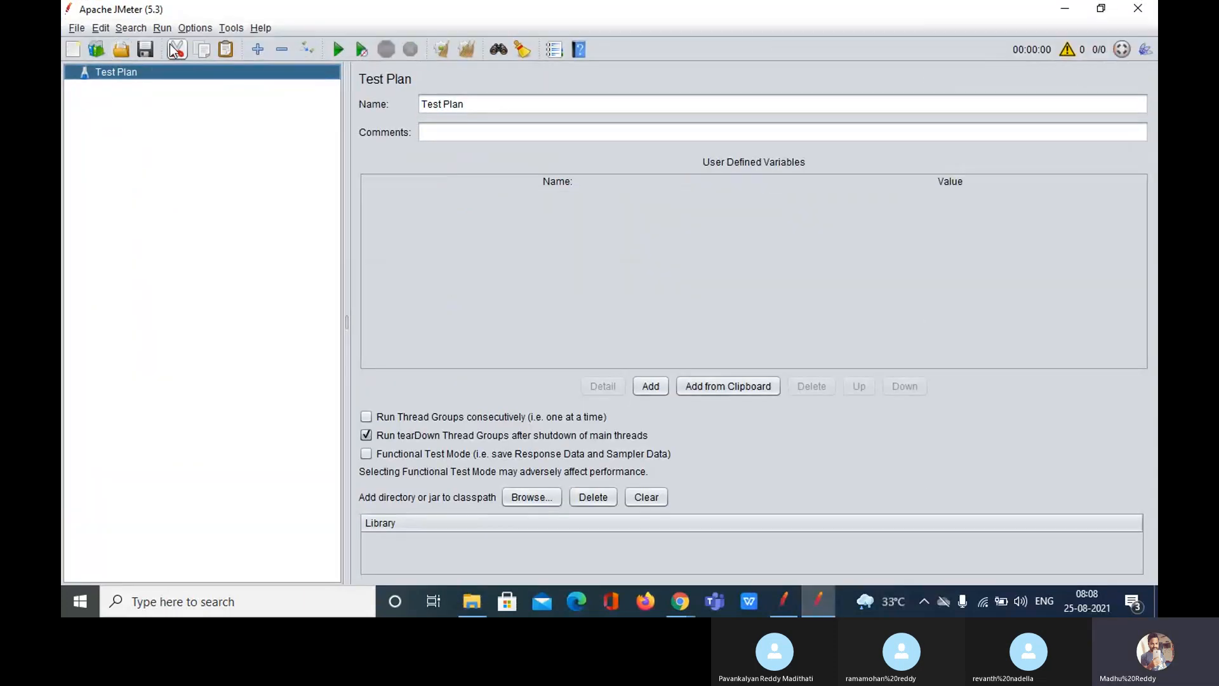
{"action": "left_click", "coordinate": [189, 30]}
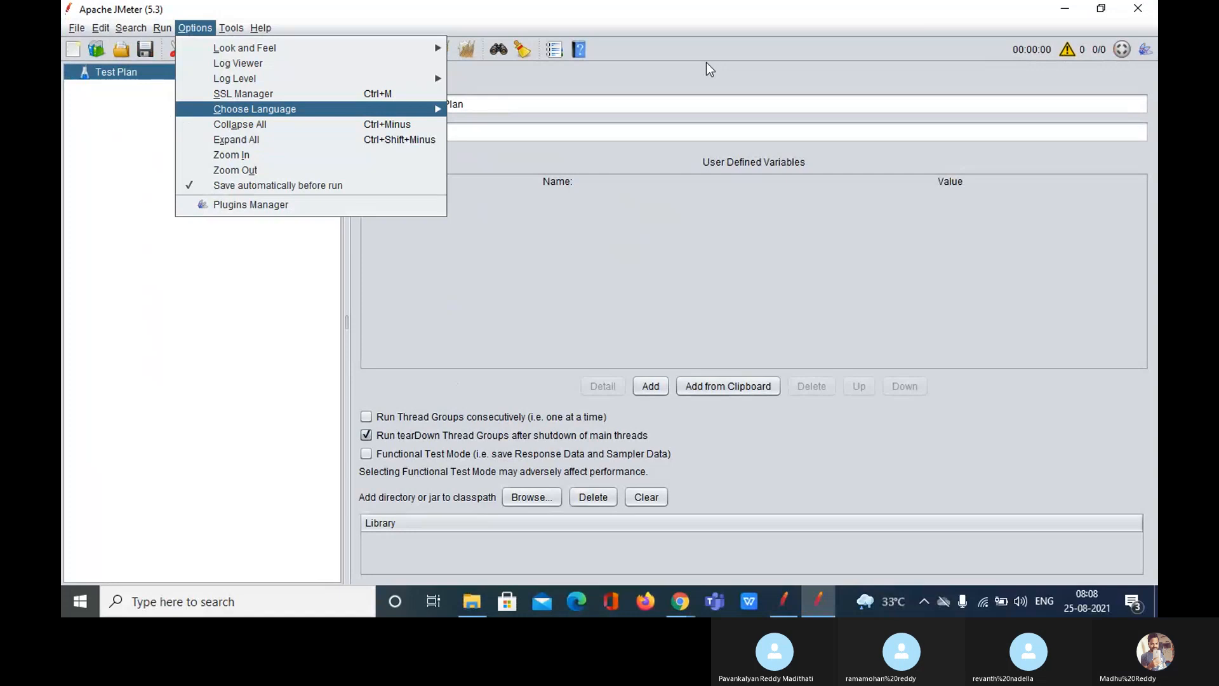
{"action": "left_click", "coordinate": [101, 215]}
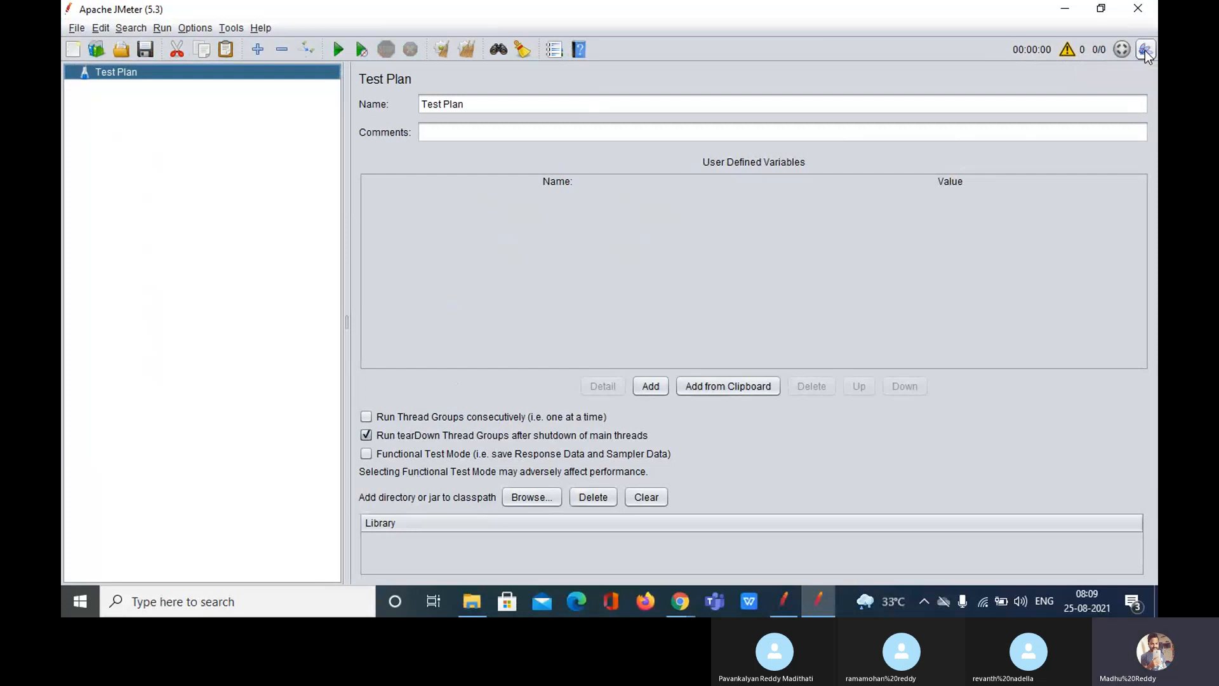
Step: Compare the Options menus of the two open JMeter windows
{"action": "left_click", "coordinate": [788, 598]}
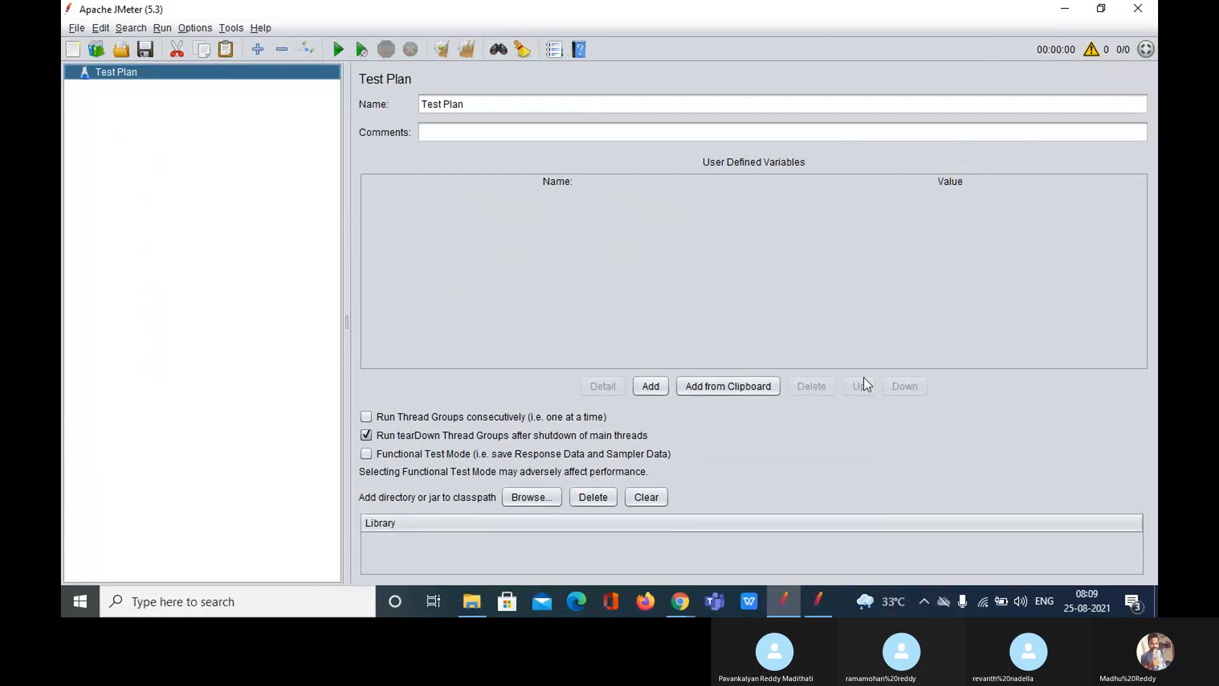
{"action": "left_click", "coordinate": [828, 600]}
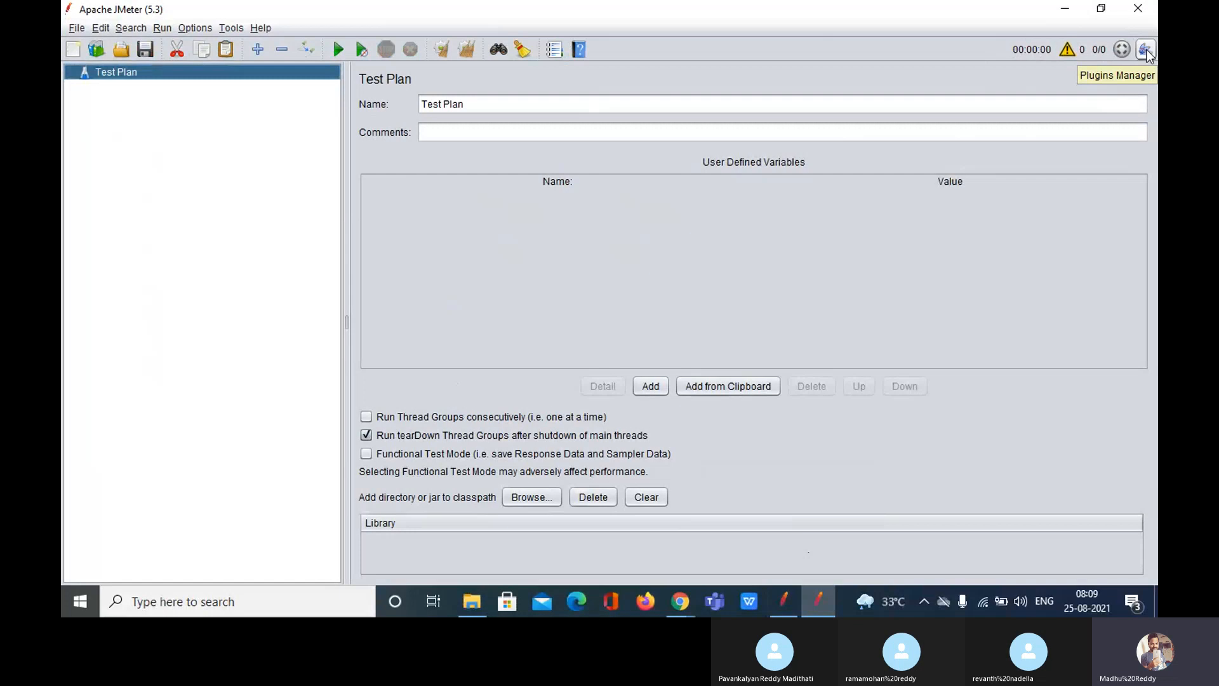
{"action": "left_click", "coordinate": [198, 31]}
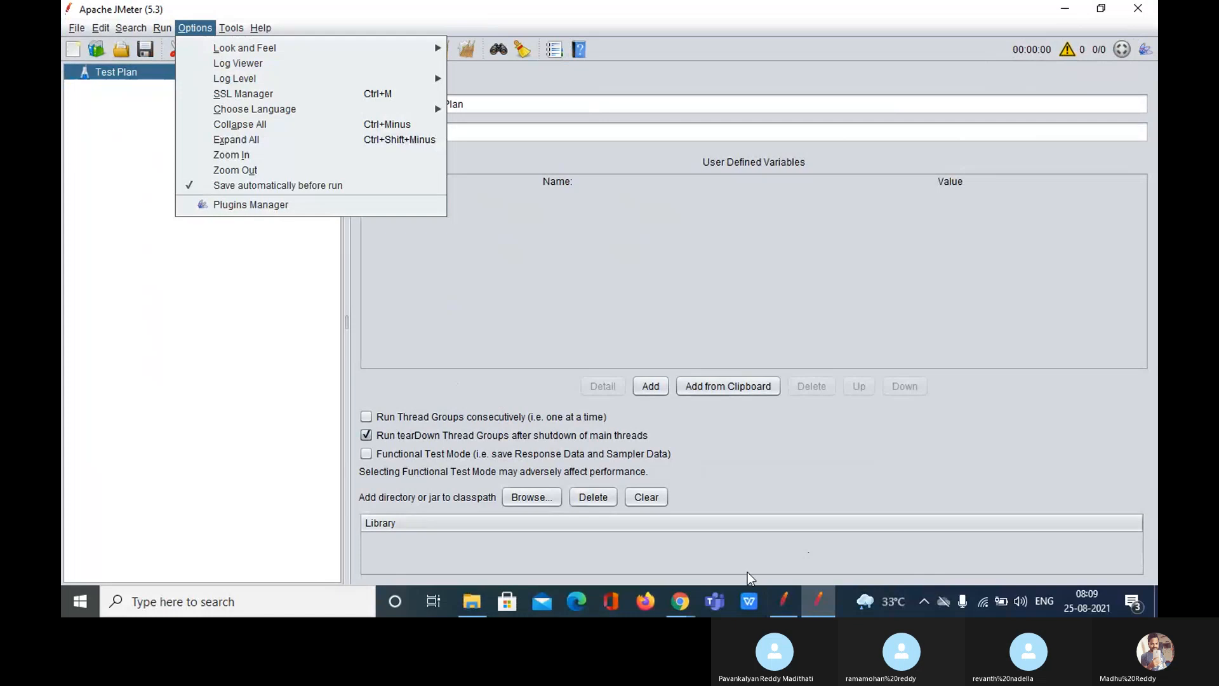
{"action": "left_click", "coordinate": [794, 603]}
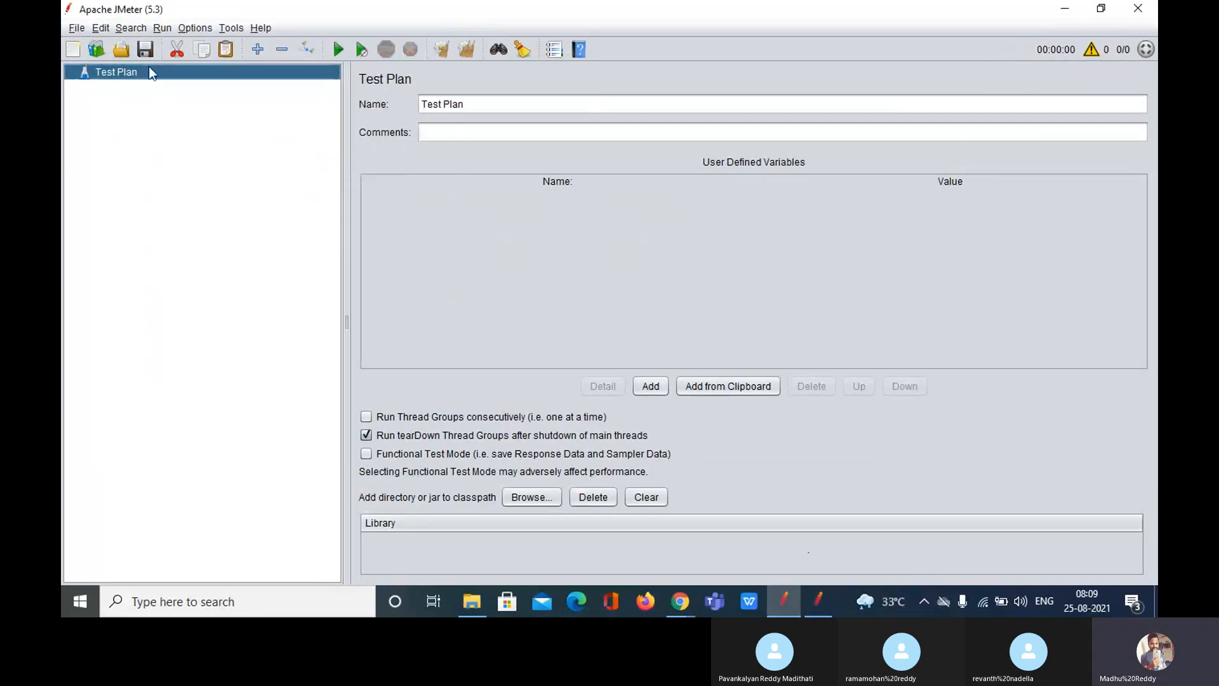
{"action": "left_click", "coordinate": [196, 28]}
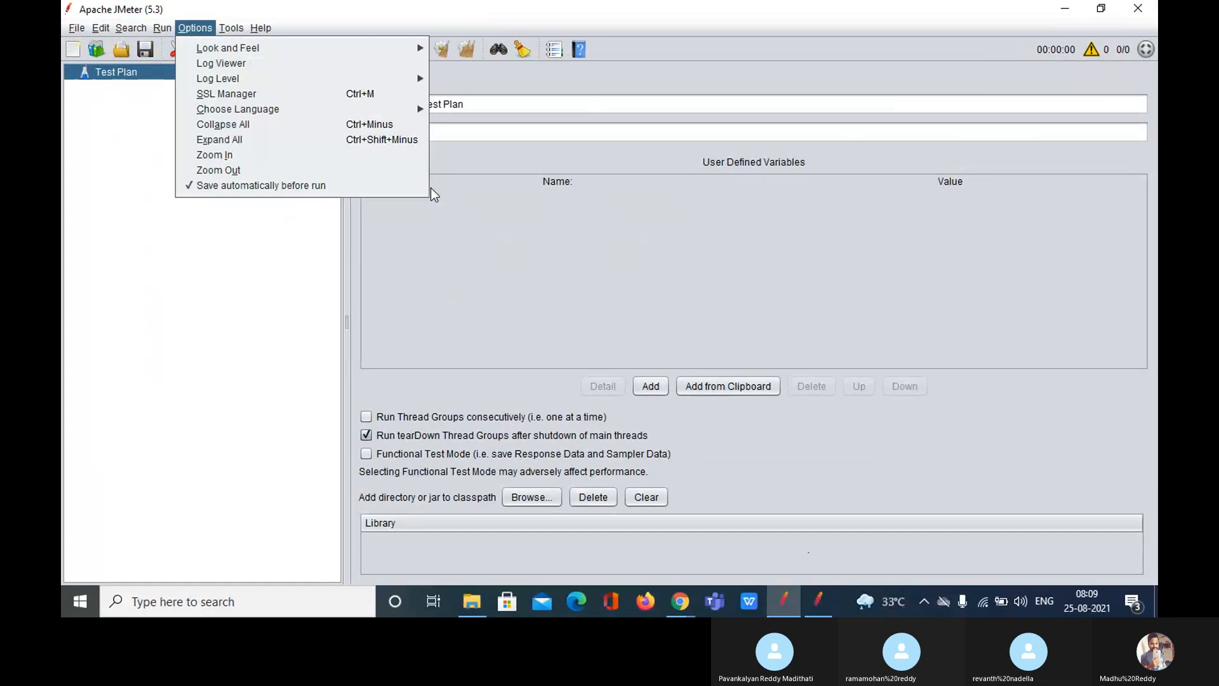
{"action": "left_click", "coordinate": [687, 604]}
{"action": "mouse_move", "coordinate": [669, 592]}
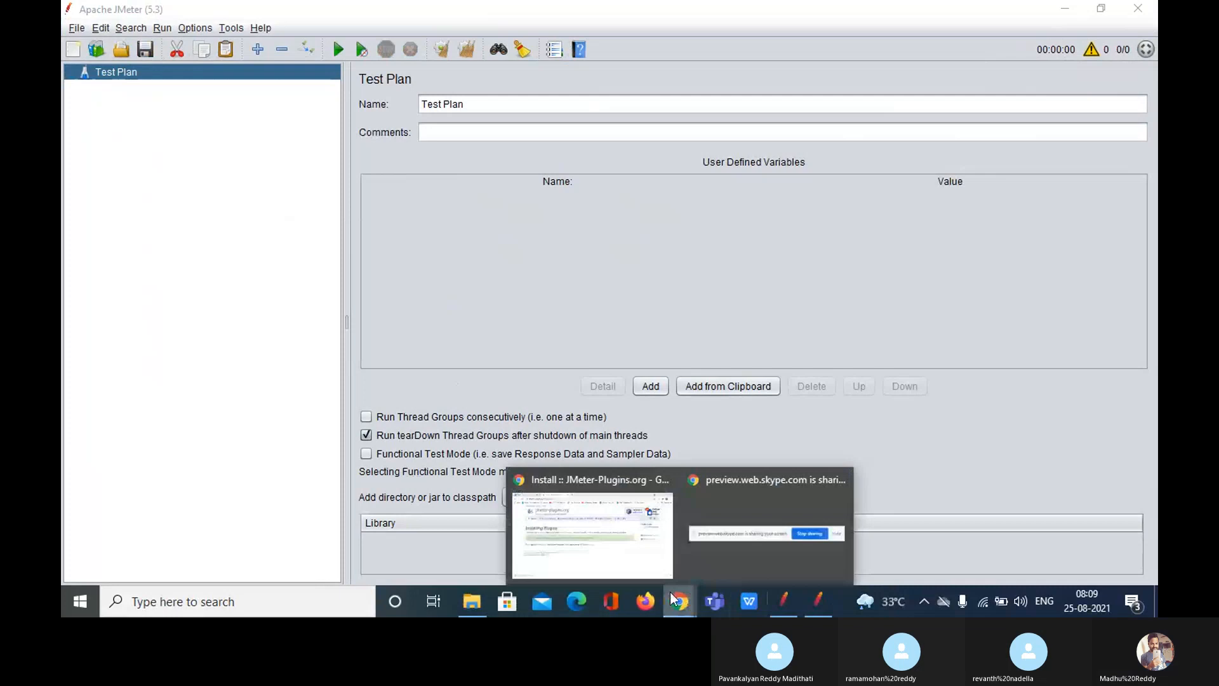
Step: Look over the install page and Skype meeting, then close the duplicate JMeter window
{"action": "left_click", "coordinate": [628, 558]}
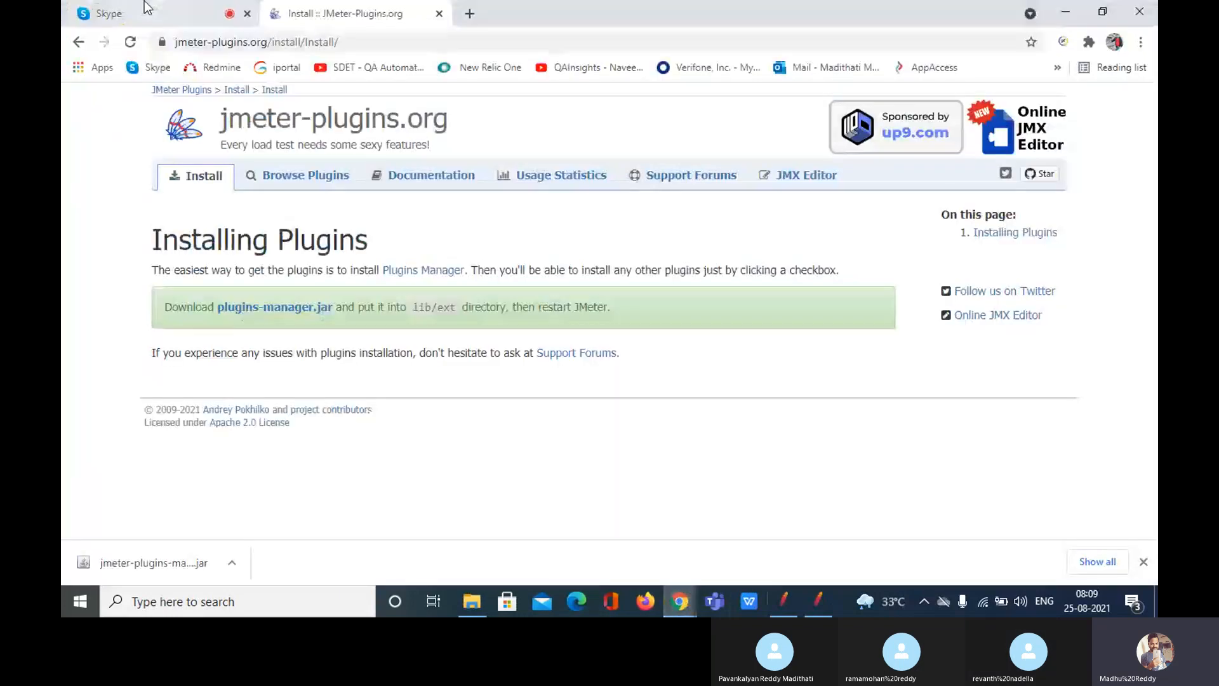
{"action": "left_click", "coordinate": [146, 9]}
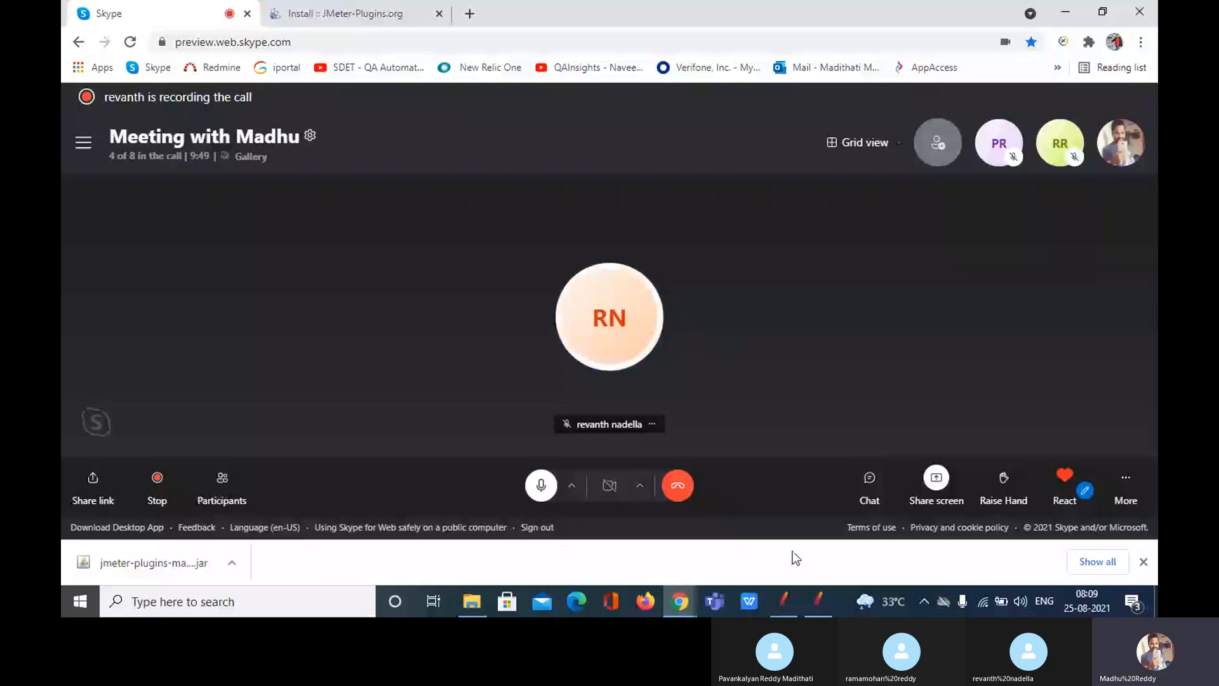
{"action": "left_click", "coordinate": [784, 600]}
{"action": "left_click", "coordinate": [857, 484]}
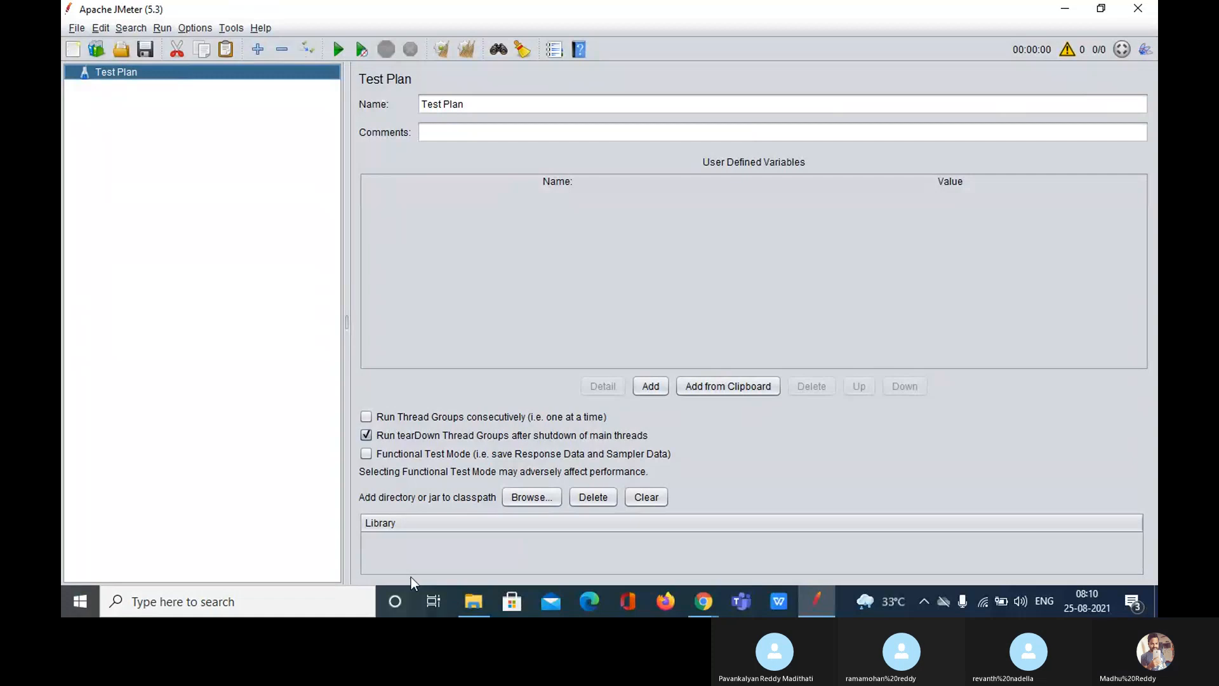
Step: Back in File Explorer, reopen E:\apache-jmeter-5.3\lib\ext and confirm jmeter-plugins-manager-1.6.jar is there
{"action": "left_click", "coordinate": [484, 604]}
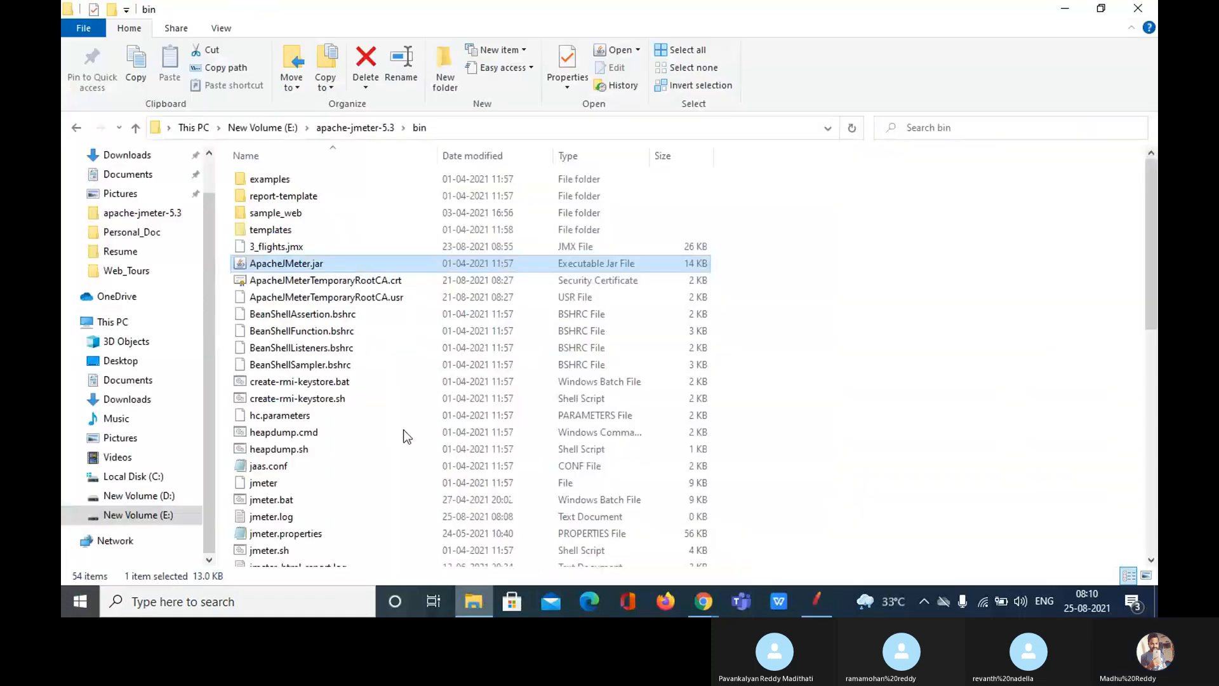
{"action": "left_click", "coordinate": [355, 127]}
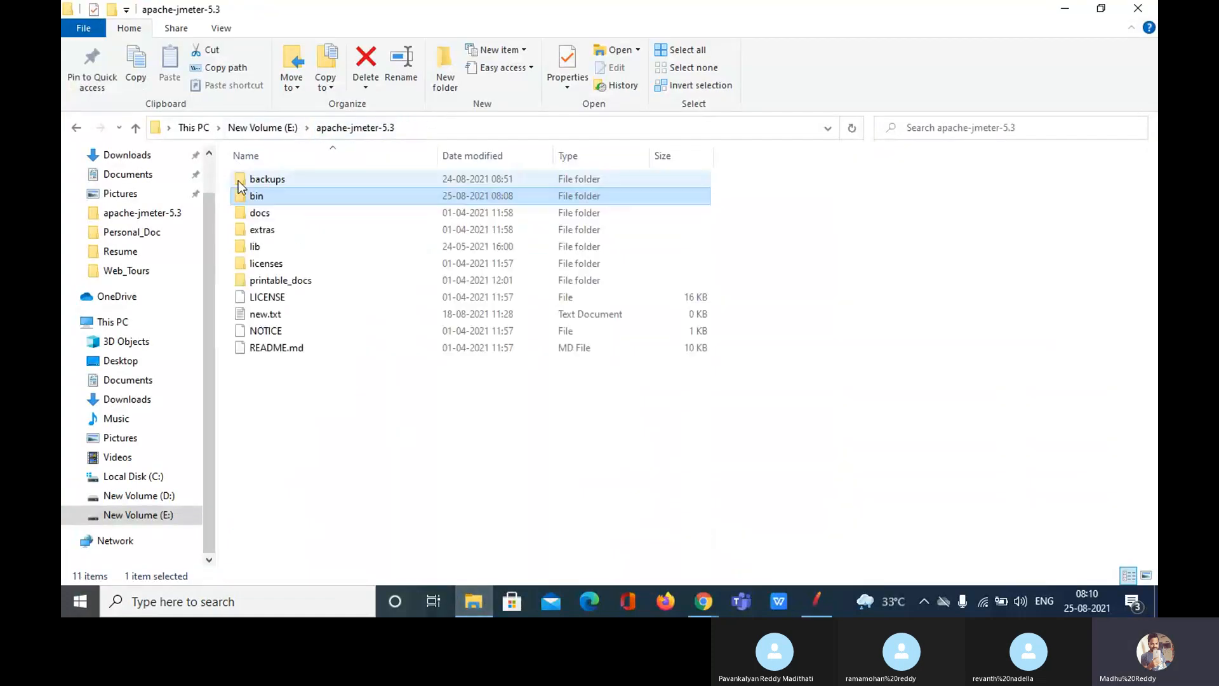
{"action": "left_click", "coordinate": [267, 127]}
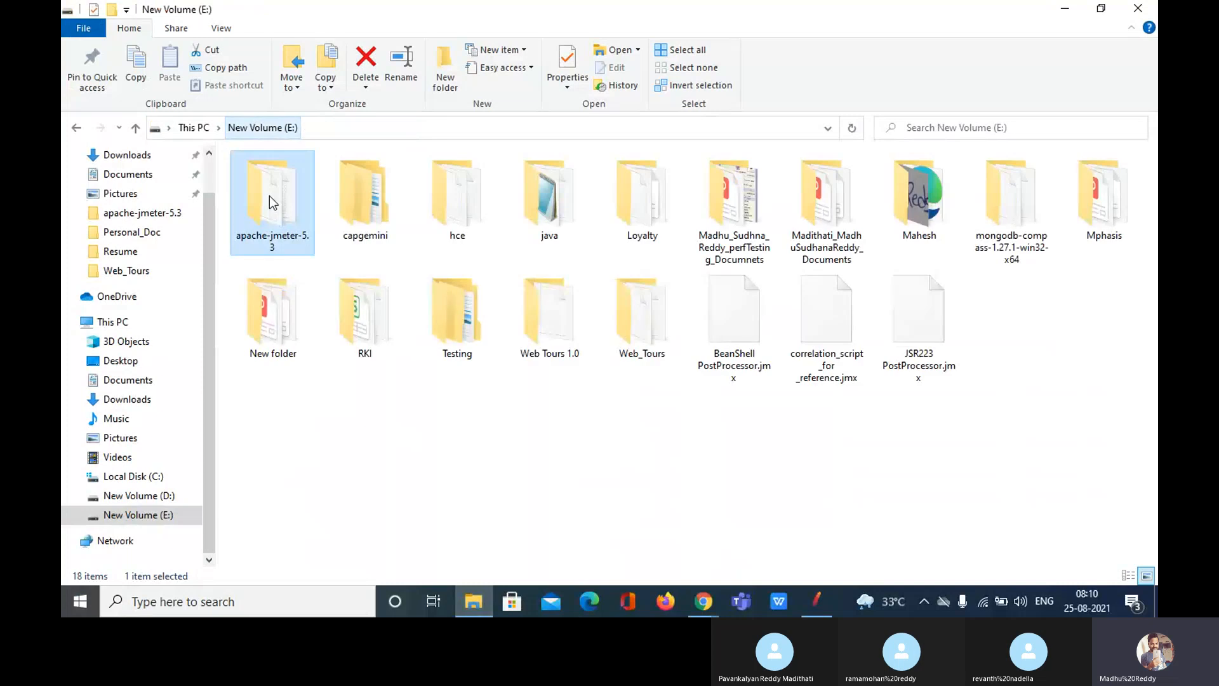
{"action": "double_click", "coordinate": [274, 200]}
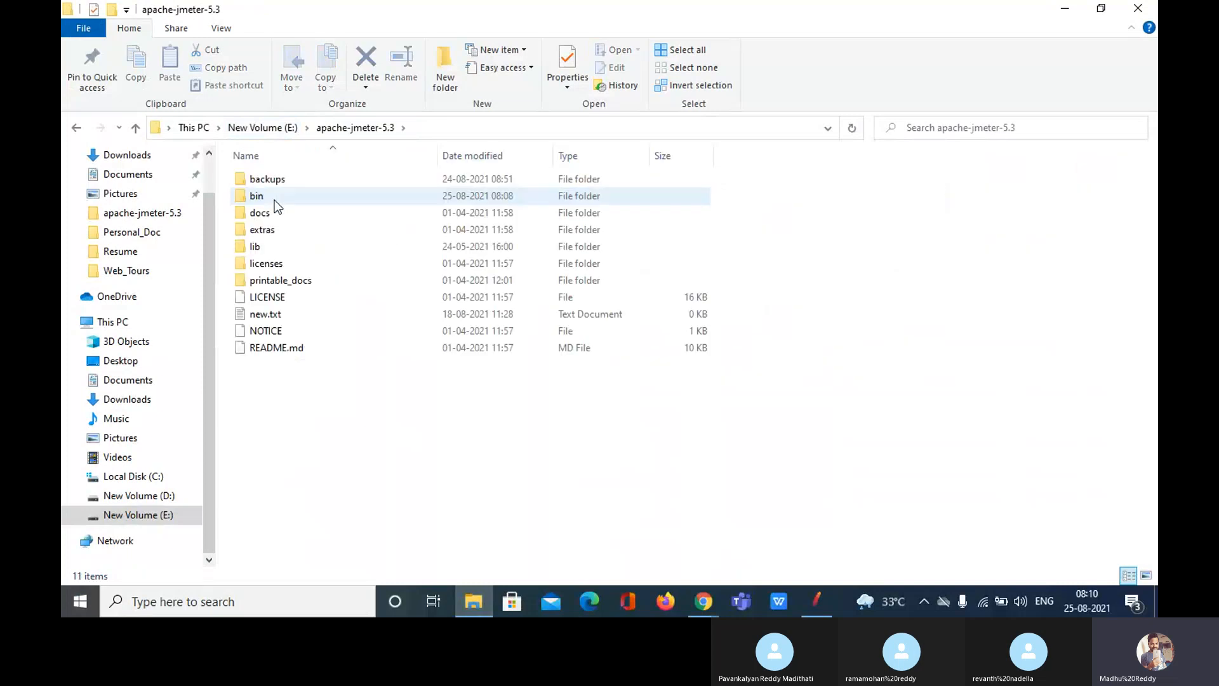
{"action": "double_click", "coordinate": [269, 245]}
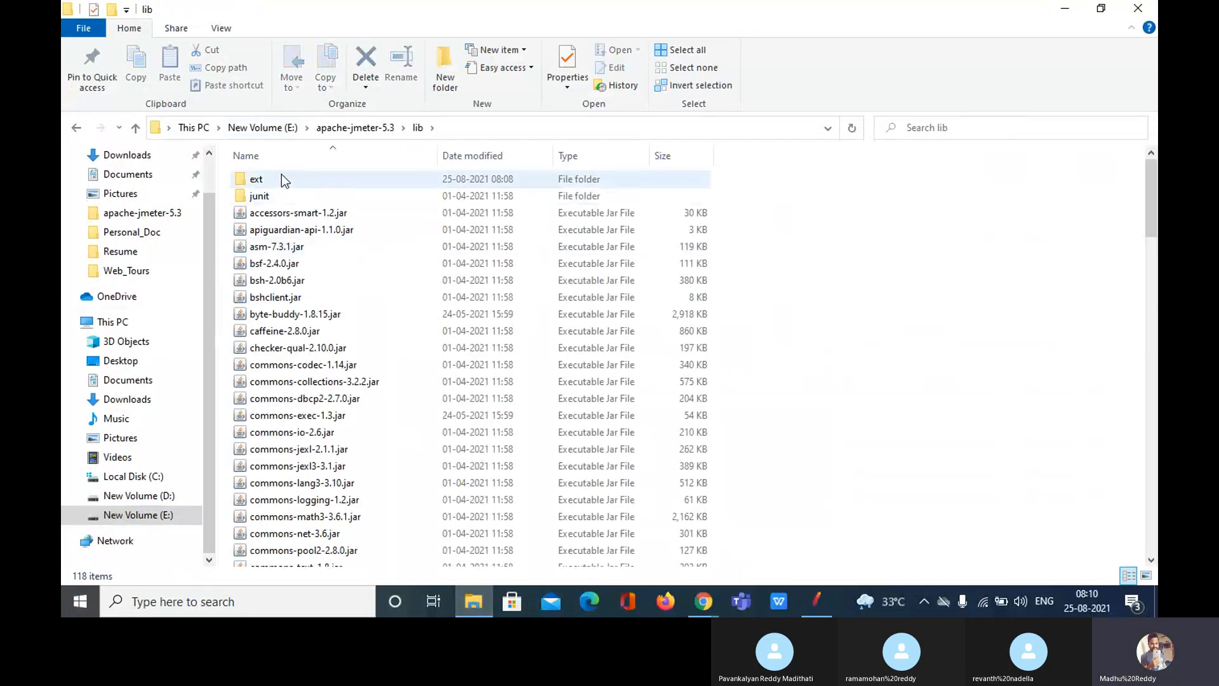
{"action": "double_click", "coordinate": [280, 178]}
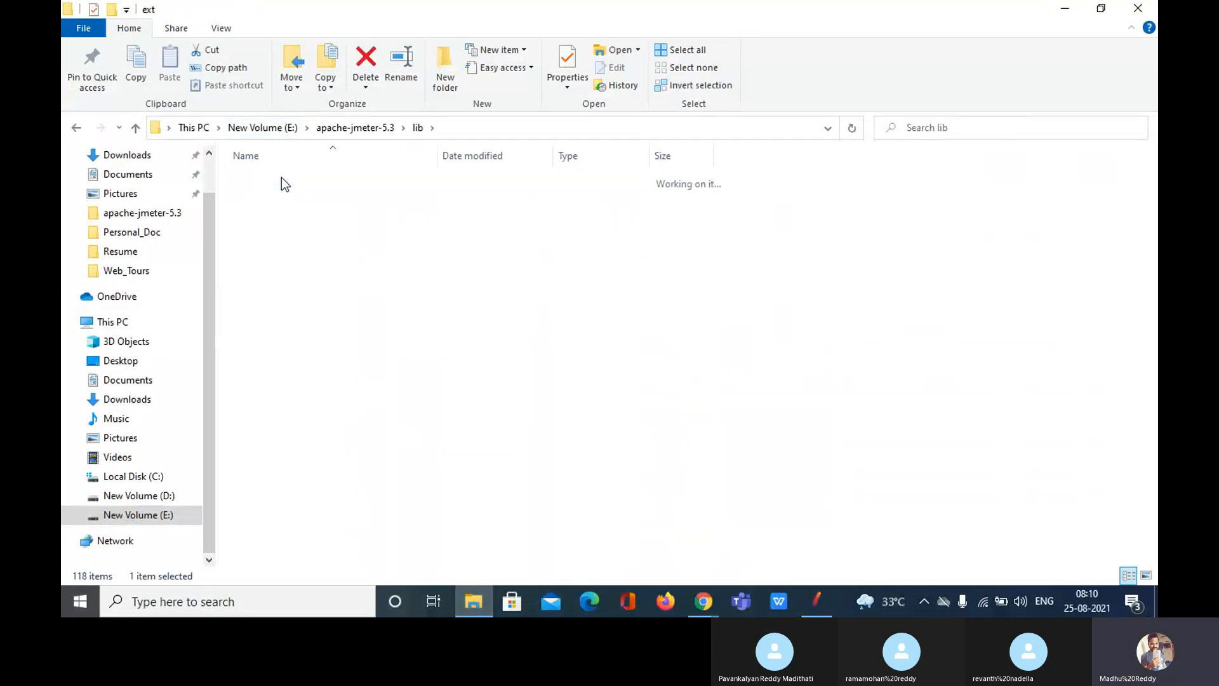
{"action": "left_click", "coordinate": [299, 435]}
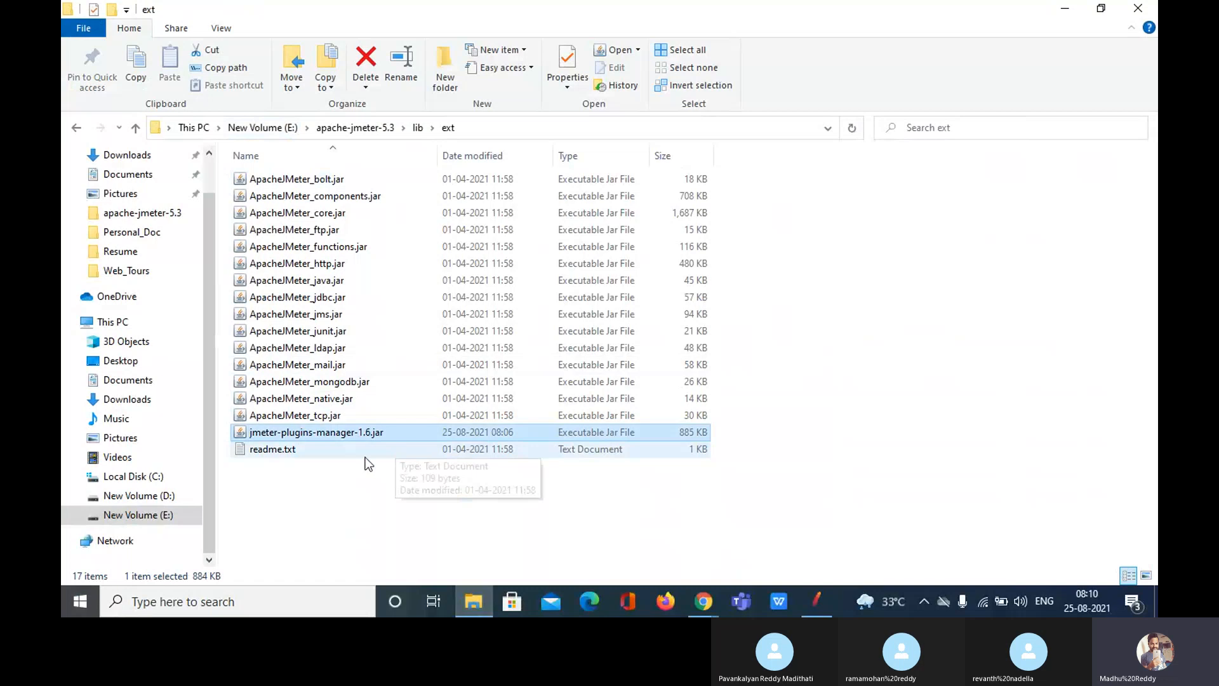
{"action": "left_click", "coordinate": [390, 490]}
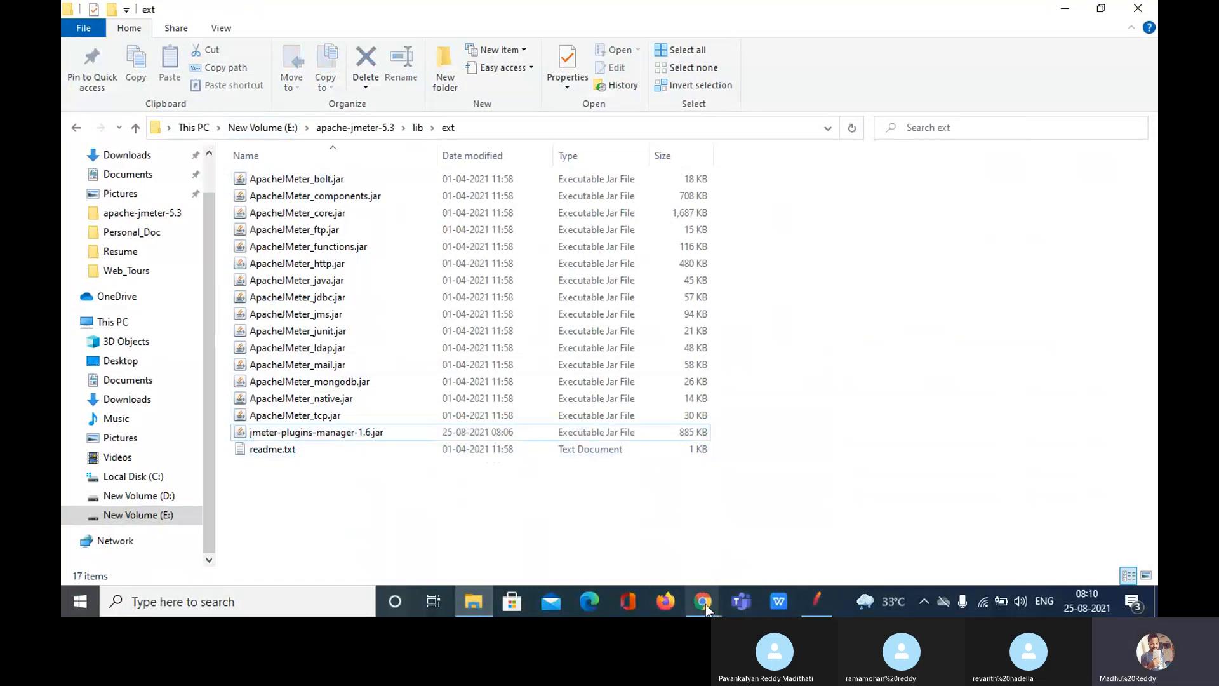
Step: Search Google for 'ultimate thread group jmeter' in a new Chrome tab
{"action": "mouse_move", "coordinate": [706, 604]}
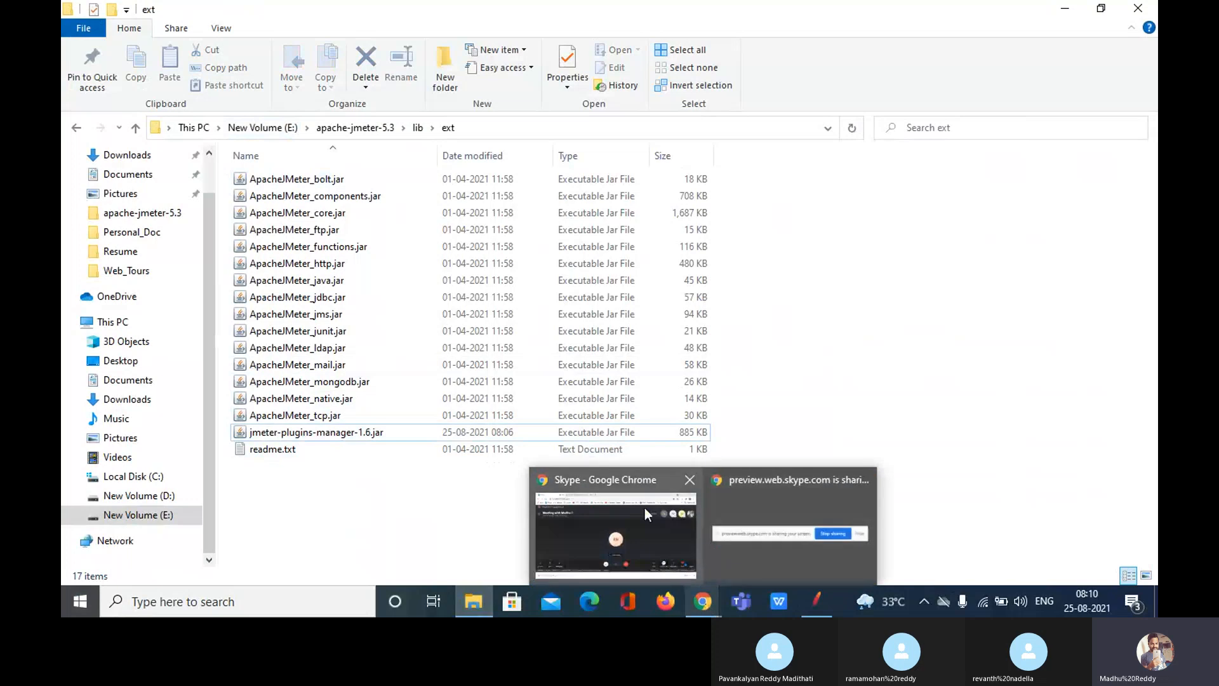
{"action": "mouse_move", "coordinate": [645, 508]}
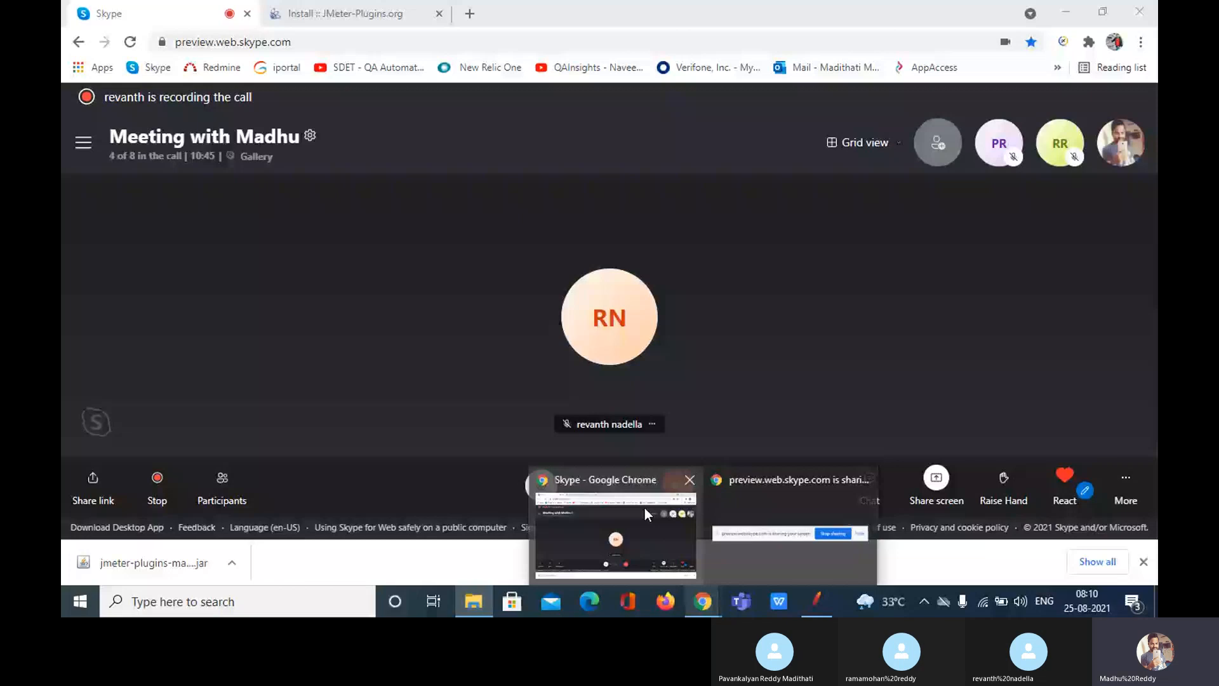
{"action": "left_click", "coordinate": [645, 508]}
{"action": "left_click", "coordinate": [399, 9]}
{"action": "key", "text": "ctrl+t"}
{"action": "left_click", "coordinate": [362, 42]}
{"action": "type", "text": "ultimate"}
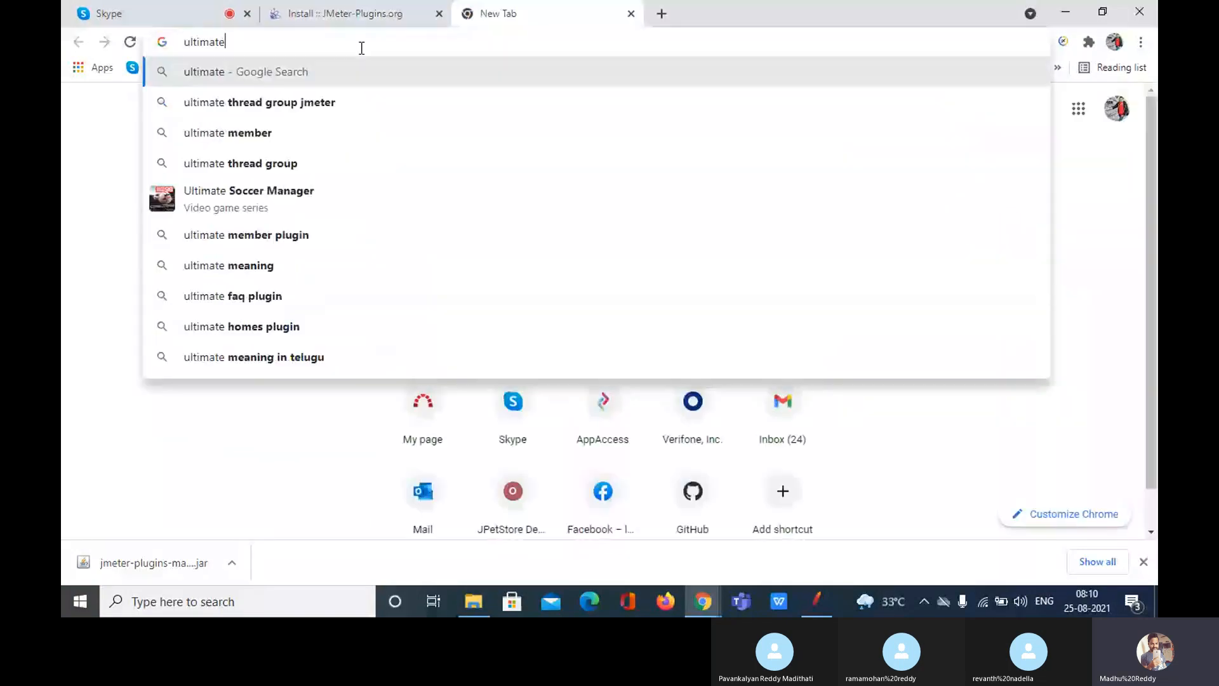
{"action": "key", "text": "Down"}
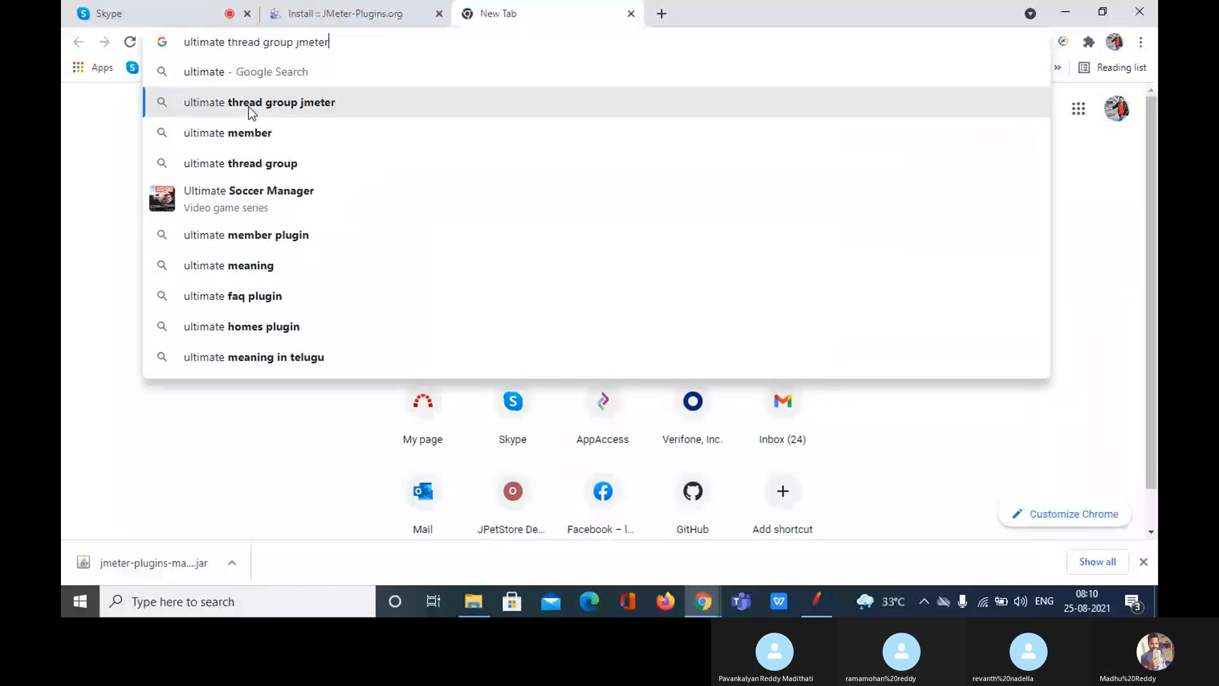
{"action": "key", "text": "Return"}
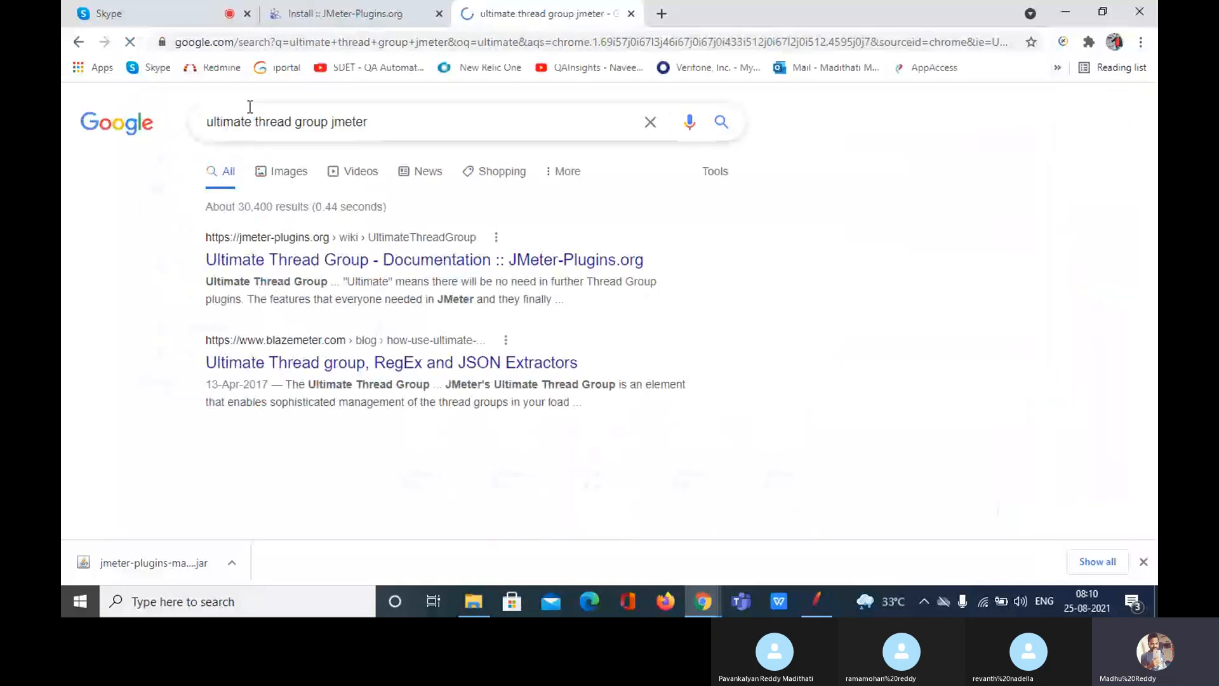
Step: Open the jmeter-plugins.org Ultimate Thread Group documentation result
{"action": "left_click", "coordinate": [249, 107]}
{"action": "left_click", "coordinate": [908, 233]}
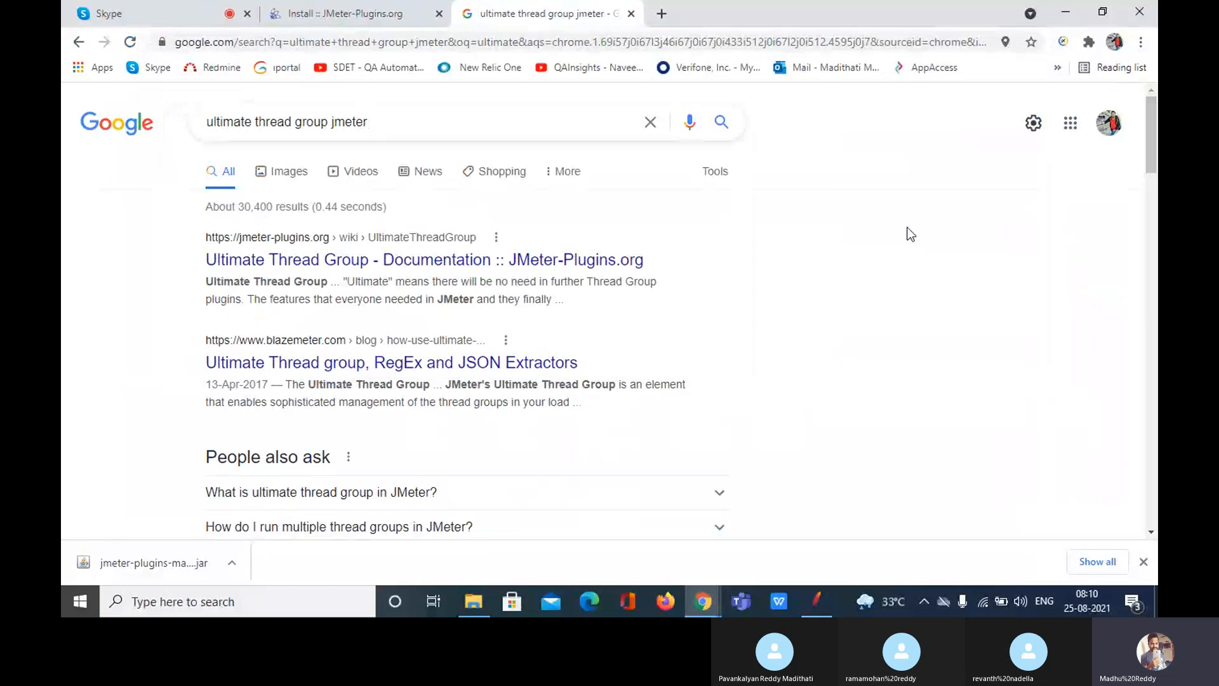
{"action": "left_click", "coordinate": [401, 122]}
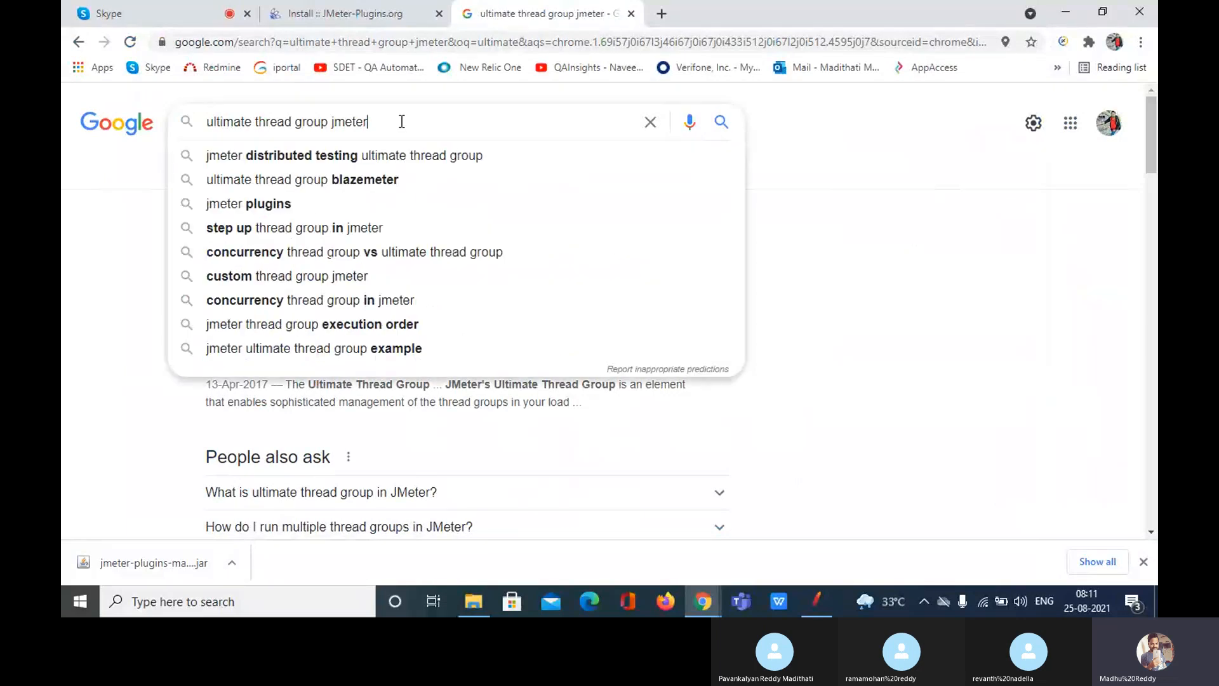
{"action": "left_click", "coordinate": [888, 267]}
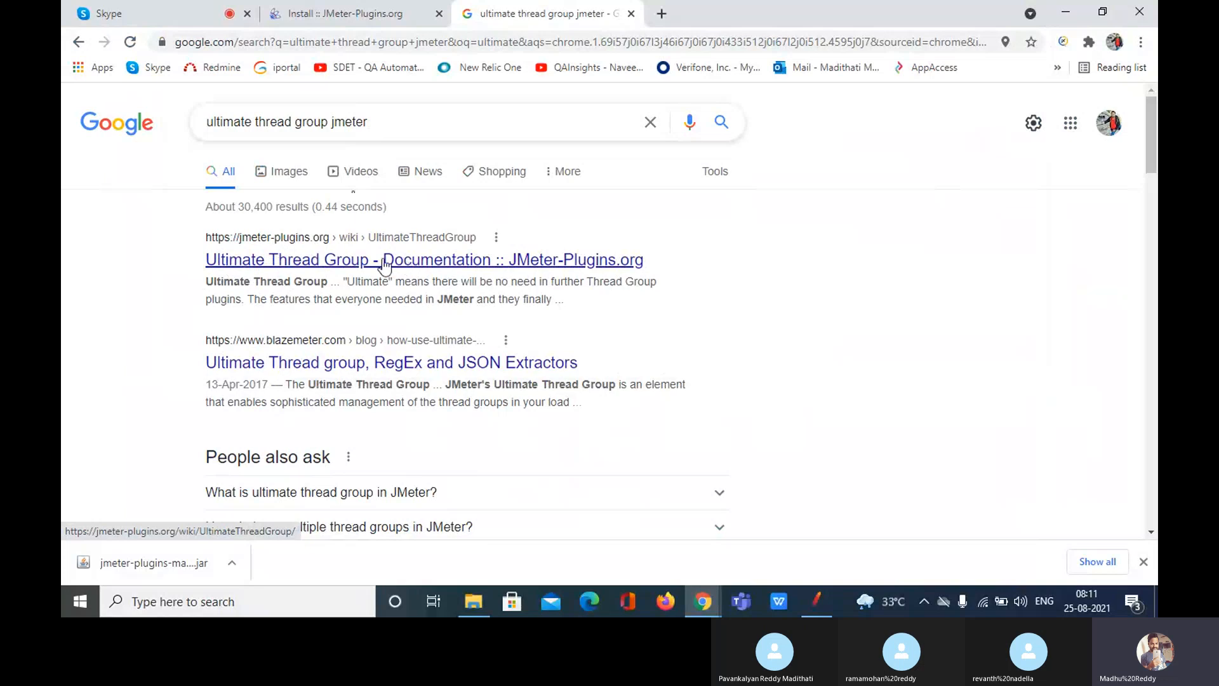
{"action": "left_click", "coordinate": [309, 268]}
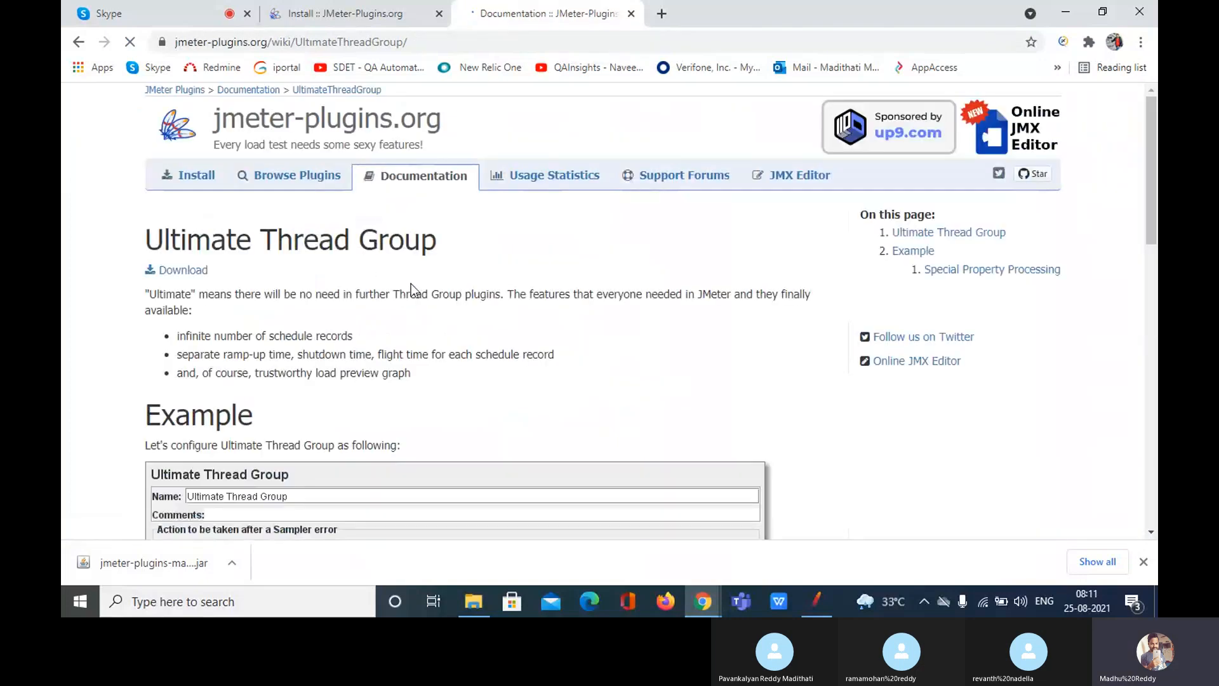
Step: Post the Ultimate Thread Group page link in the Skype chat, then show the Installing Plugins page
{"action": "left_click", "coordinate": [427, 42]}
{"action": "key", "text": "ctrl+c"}
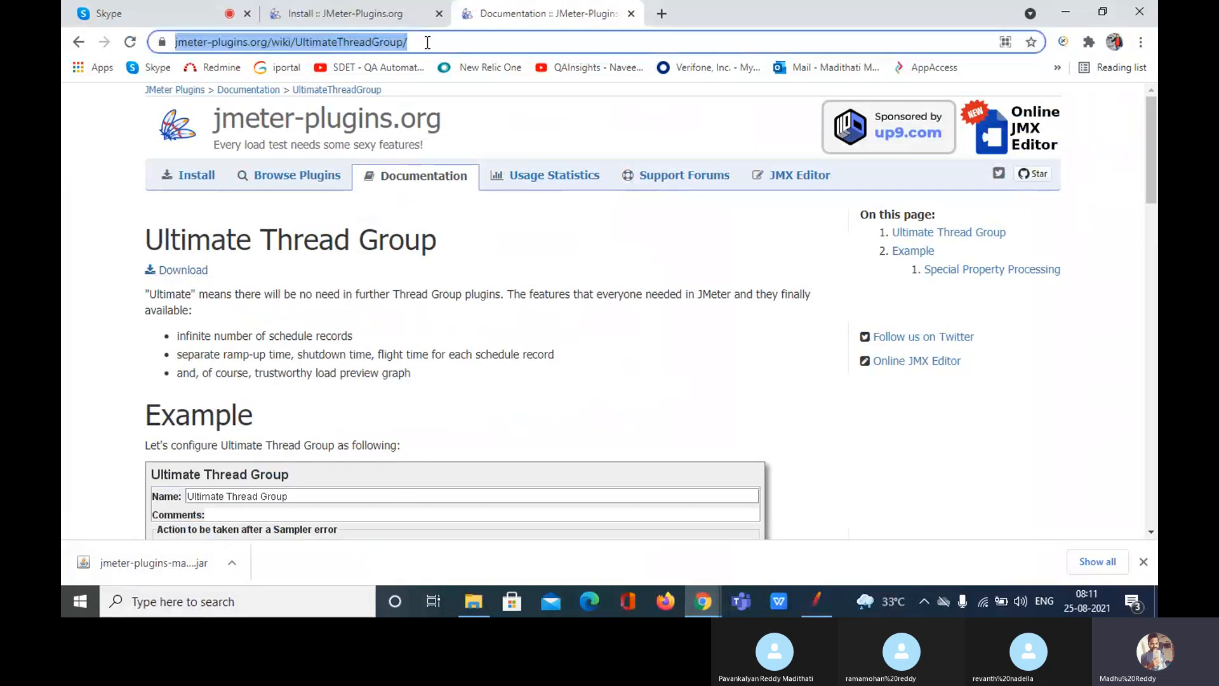
{"action": "left_click", "coordinate": [127, 8]}
{"action": "key", "text": "ctrl+v"}
{"action": "key", "text": "Return"}
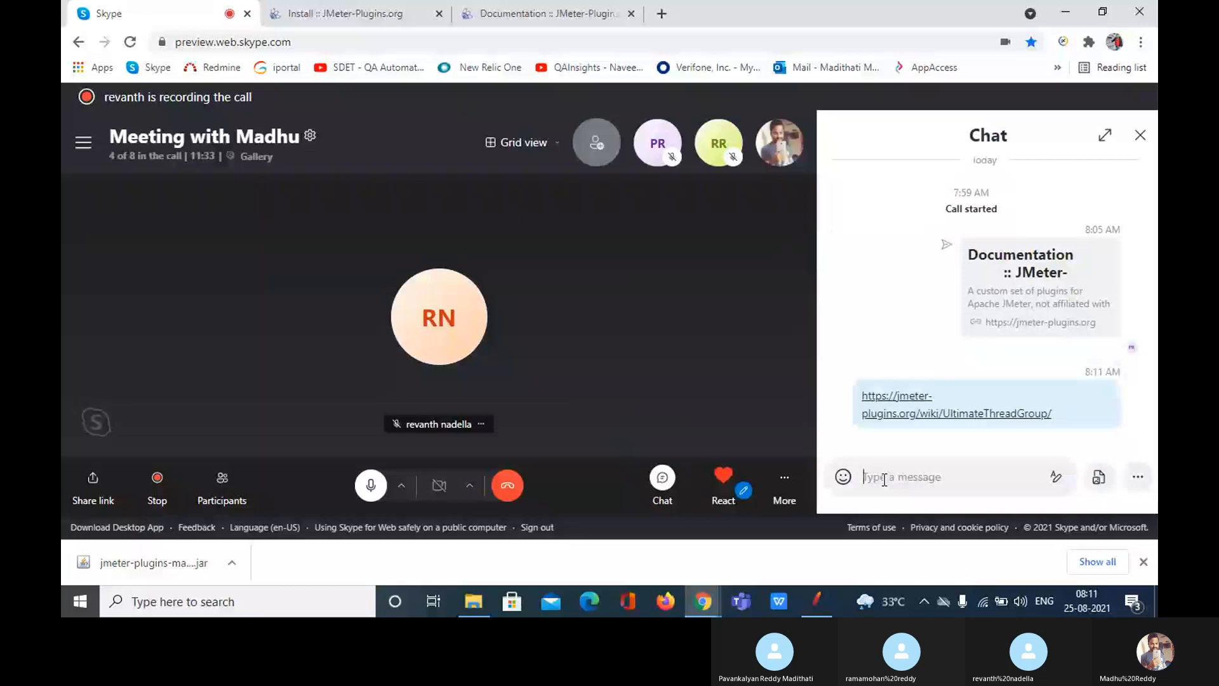
{"action": "left_click", "coordinate": [550, 9]}
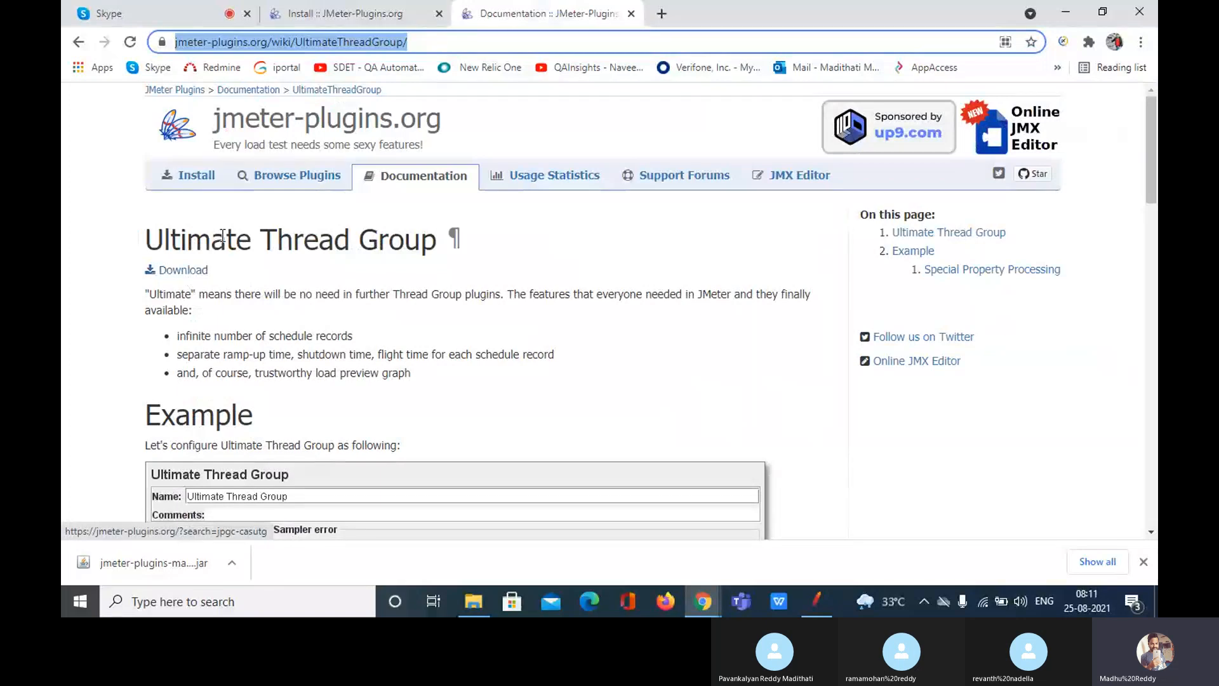
{"action": "left_click", "coordinate": [186, 182]}
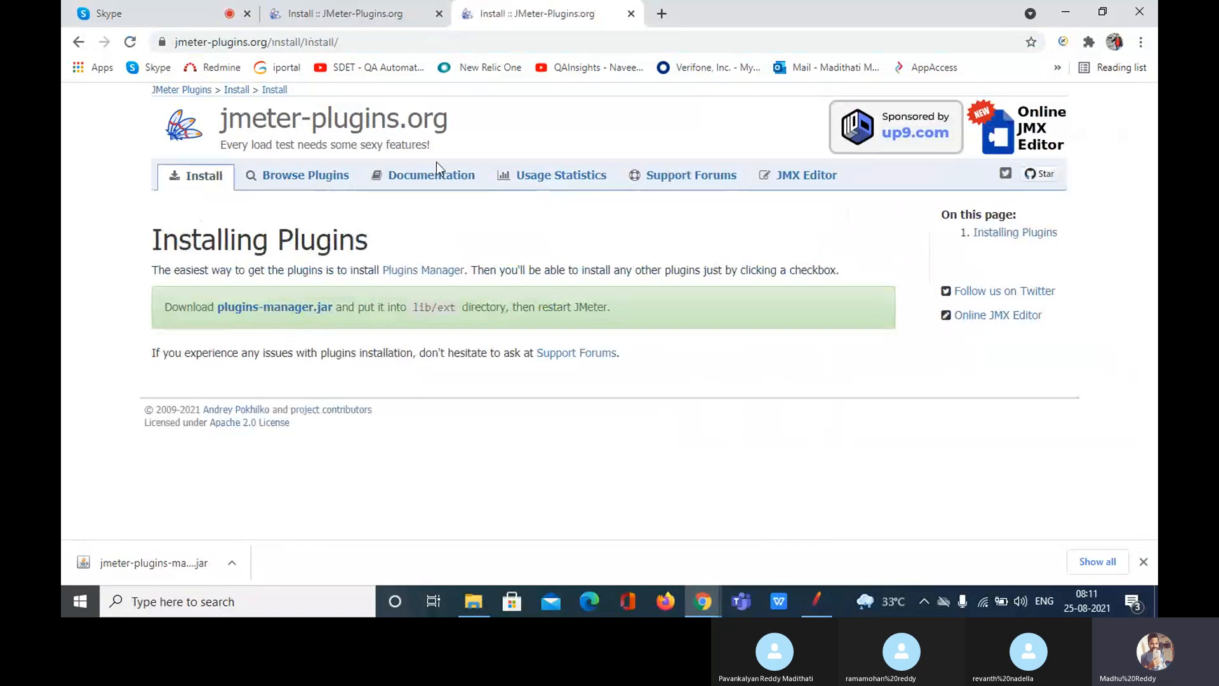
Step: Browse the Documentation wiki, return to the Ultimate Thread Group page and follow its Download link to jpgc-casutg
{"action": "left_click", "coordinate": [417, 181]}
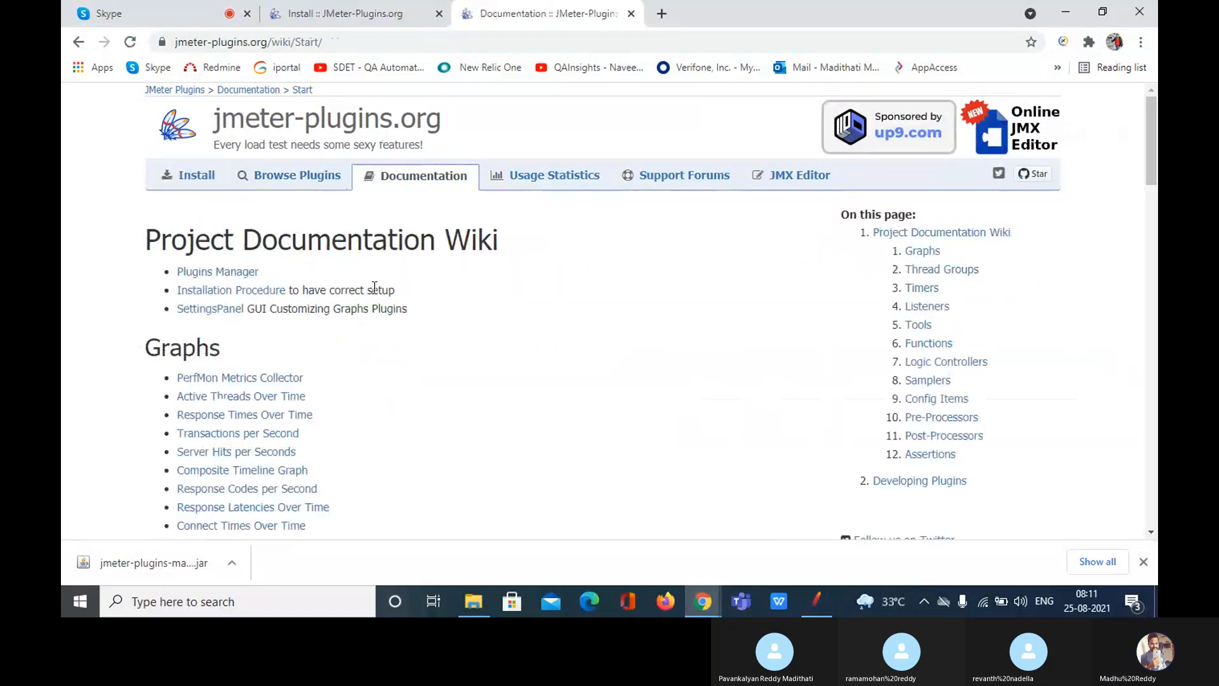
{"action": "scroll", "coordinate": [379, 378], "scroll_direction": "down", "scroll_amount": 2}
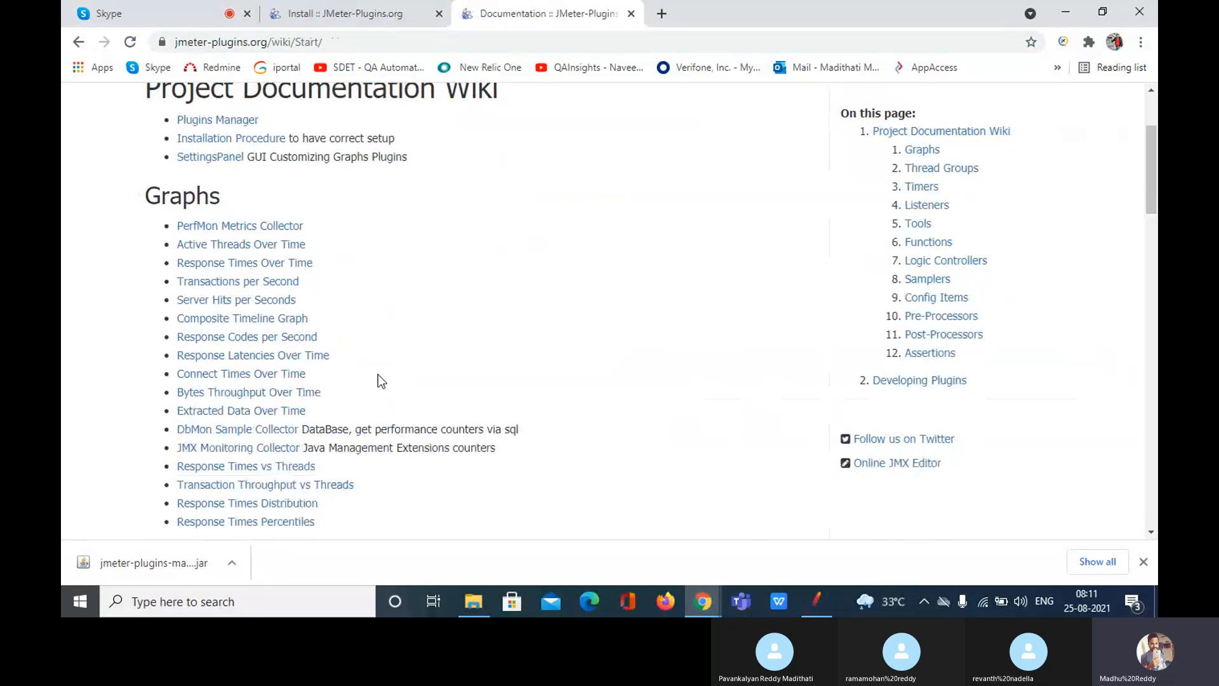
{"action": "scroll", "coordinate": [378, 378], "scroll_direction": "up", "scroll_amount": 2}
{"action": "left_click", "coordinate": [79, 43]}
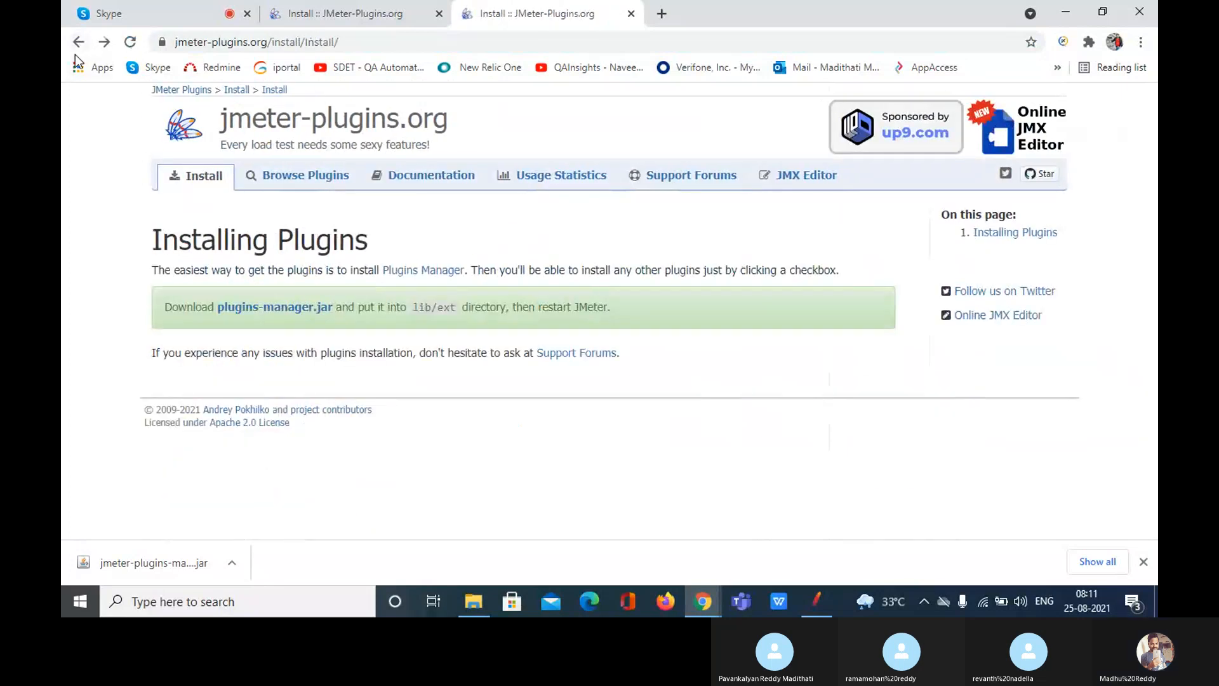
{"action": "left_click", "coordinate": [79, 43]}
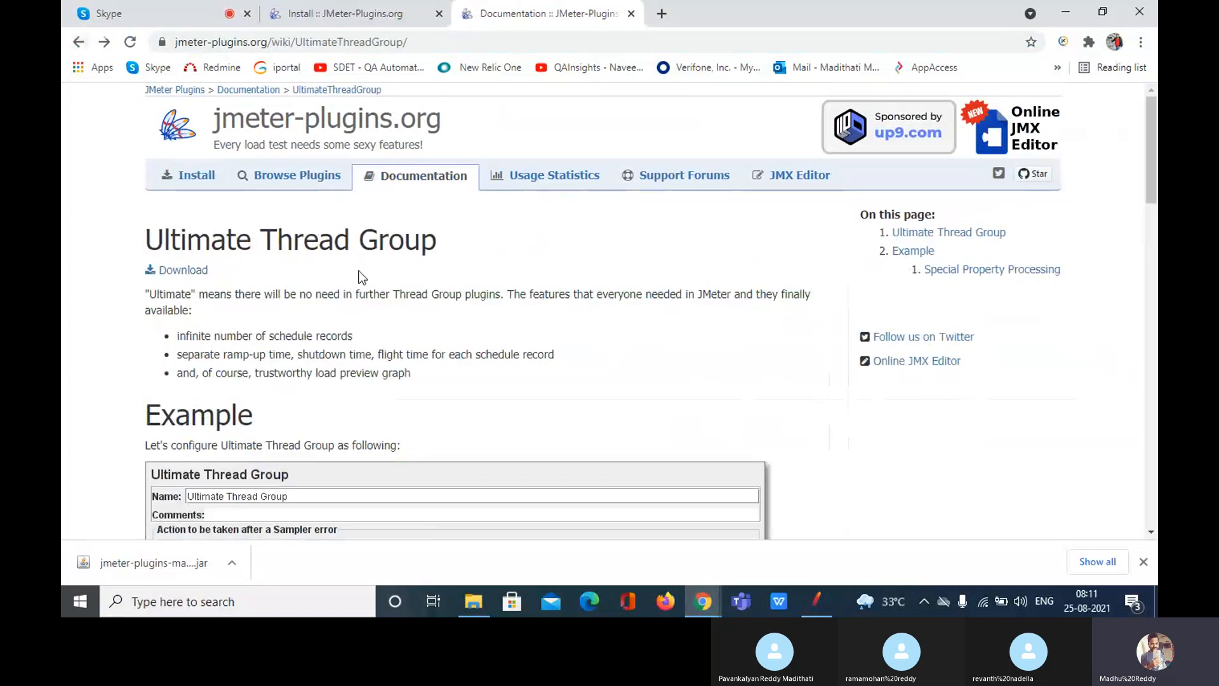
{"action": "scroll", "coordinate": [254, 273], "scroll_direction": "down", "scroll_amount": 1}
{"action": "scroll", "coordinate": [321, 317], "scroll_direction": "down", "scroll_amount": 5}
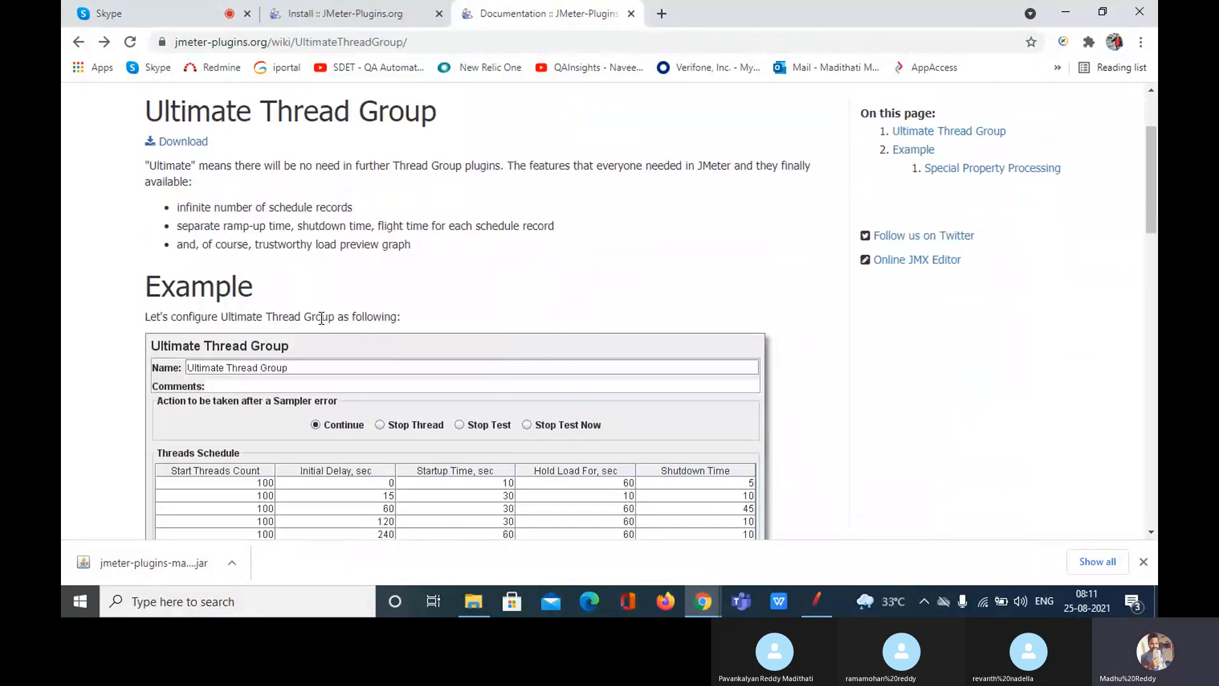
{"action": "scroll", "coordinate": [197, 123], "scroll_direction": "up", "scroll_amount": 1}
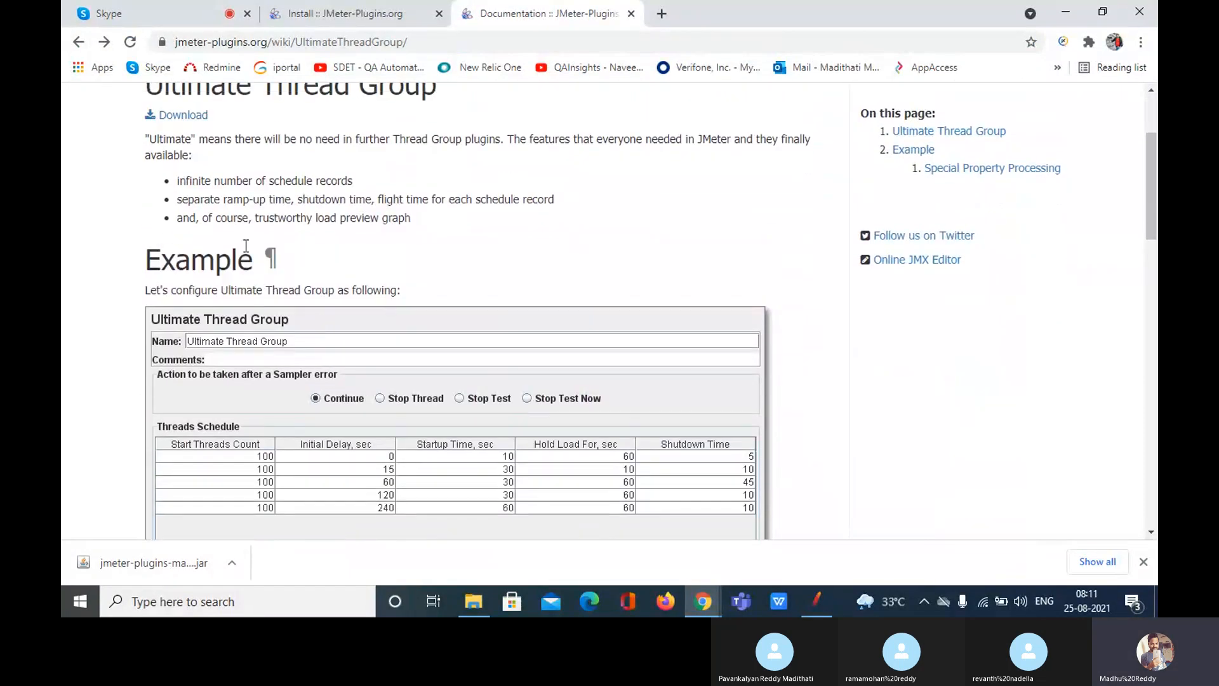
{"action": "left_click", "coordinate": [196, 122]}
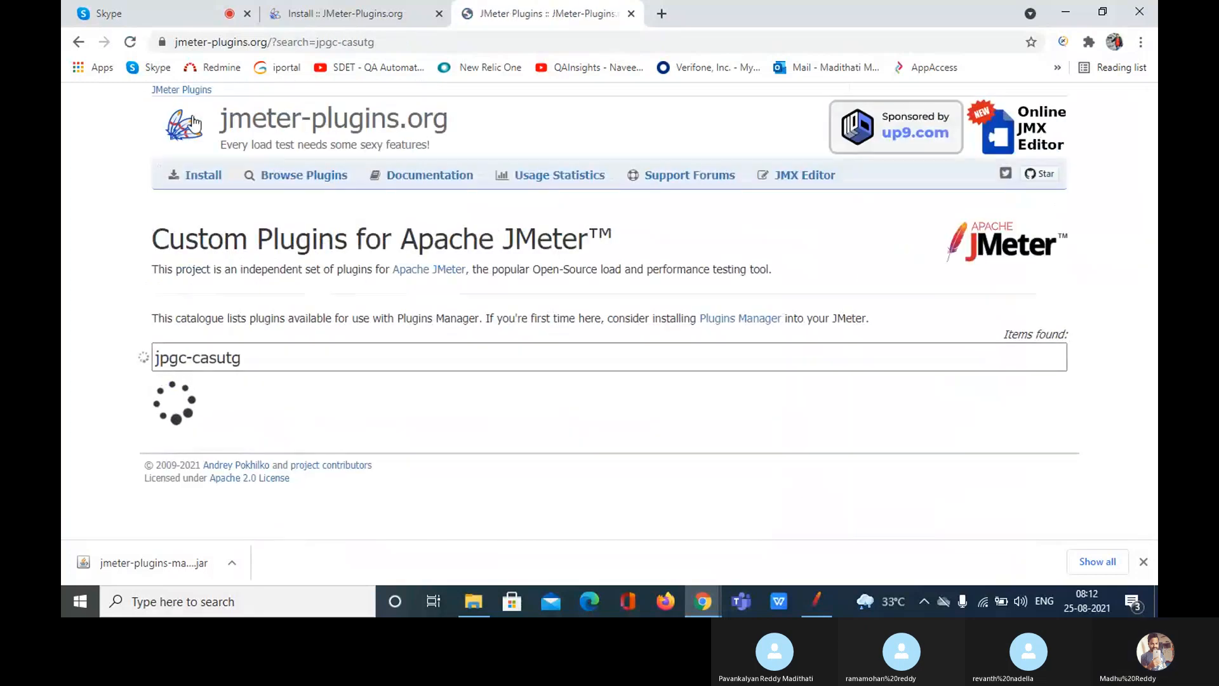
Step: Download jpgc-casutg version 2.9 as jpgc-casutg-2.9.zip
{"action": "scroll", "coordinate": [511, 459], "scroll_direction": "down", "scroll_amount": 3}
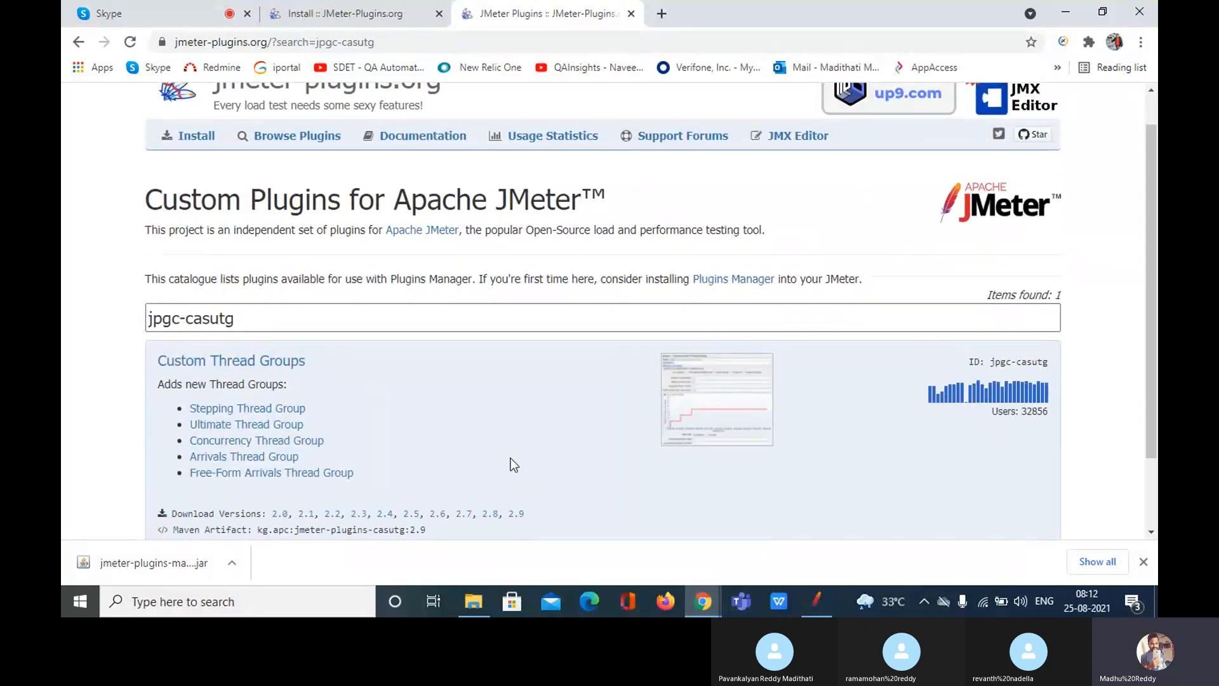
{"action": "scroll", "coordinate": [511, 458], "scroll_direction": "up", "scroll_amount": 1}
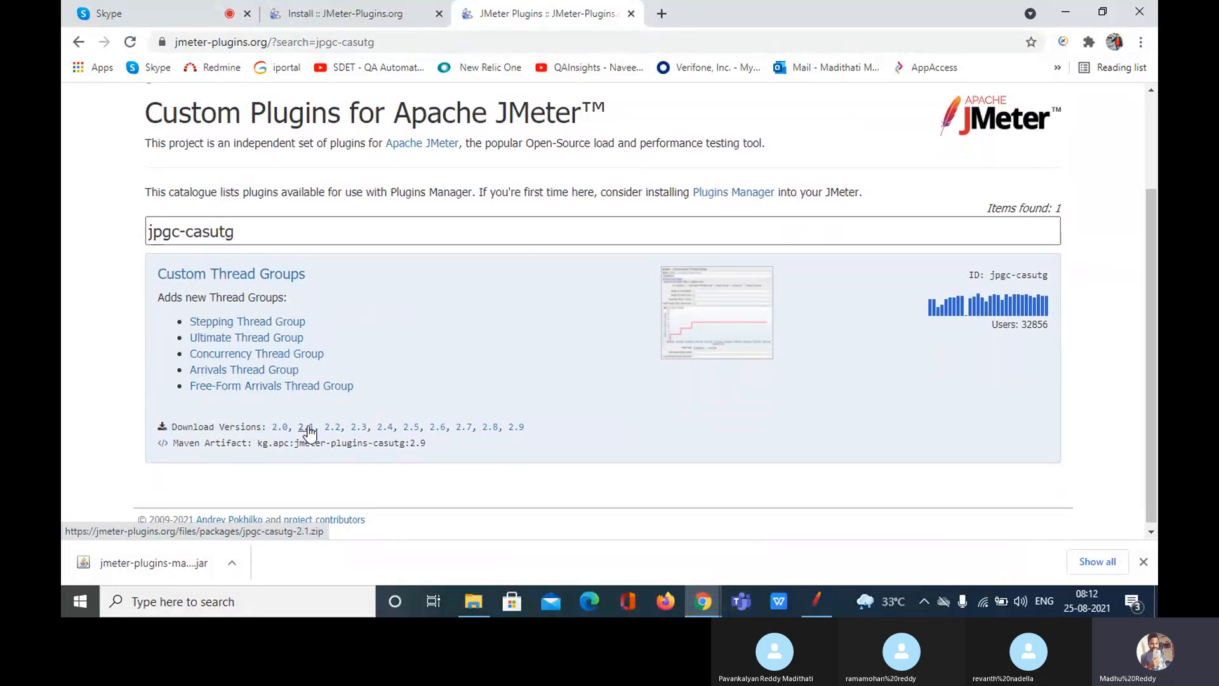
{"action": "left_click", "coordinate": [515, 428]}
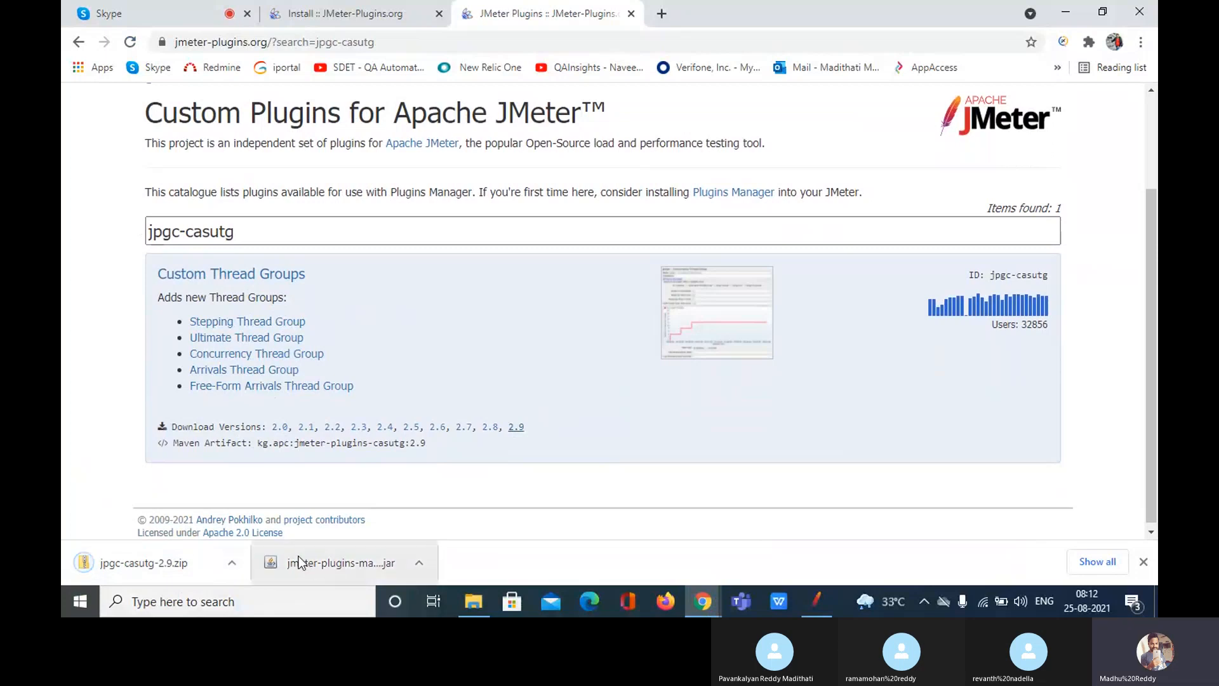
{"action": "left_click", "coordinate": [481, 607]}
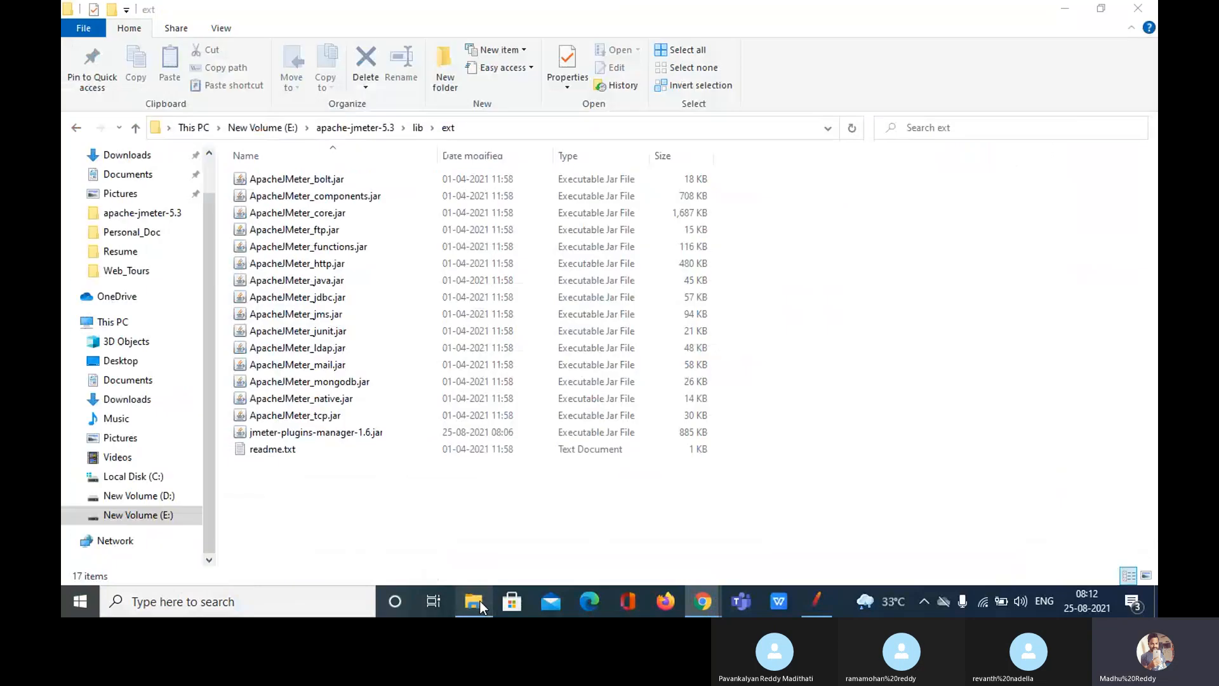
Step: Extract jpgc-casutg-2.9.zip in Downloads into a jpgc-casutg-2.9 folder and go back to Downloads
{"action": "left_click", "coordinate": [144, 161]}
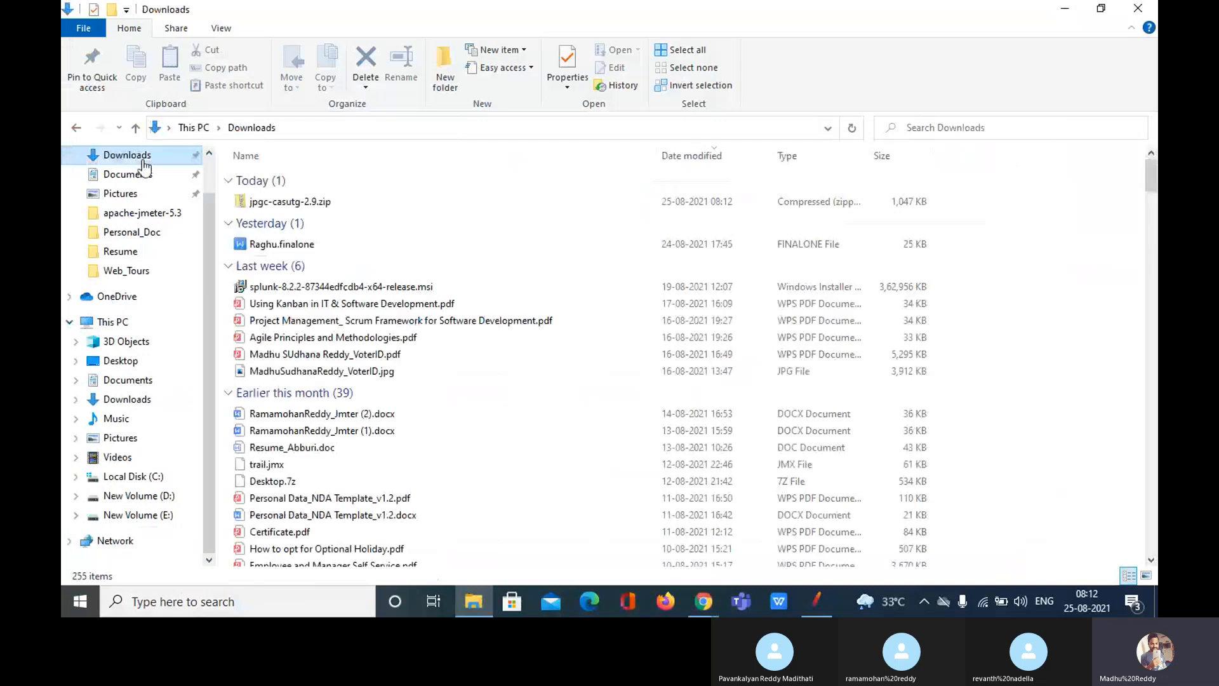
{"action": "left_click", "coordinate": [309, 206]}
{"action": "right_click", "coordinate": [308, 208]}
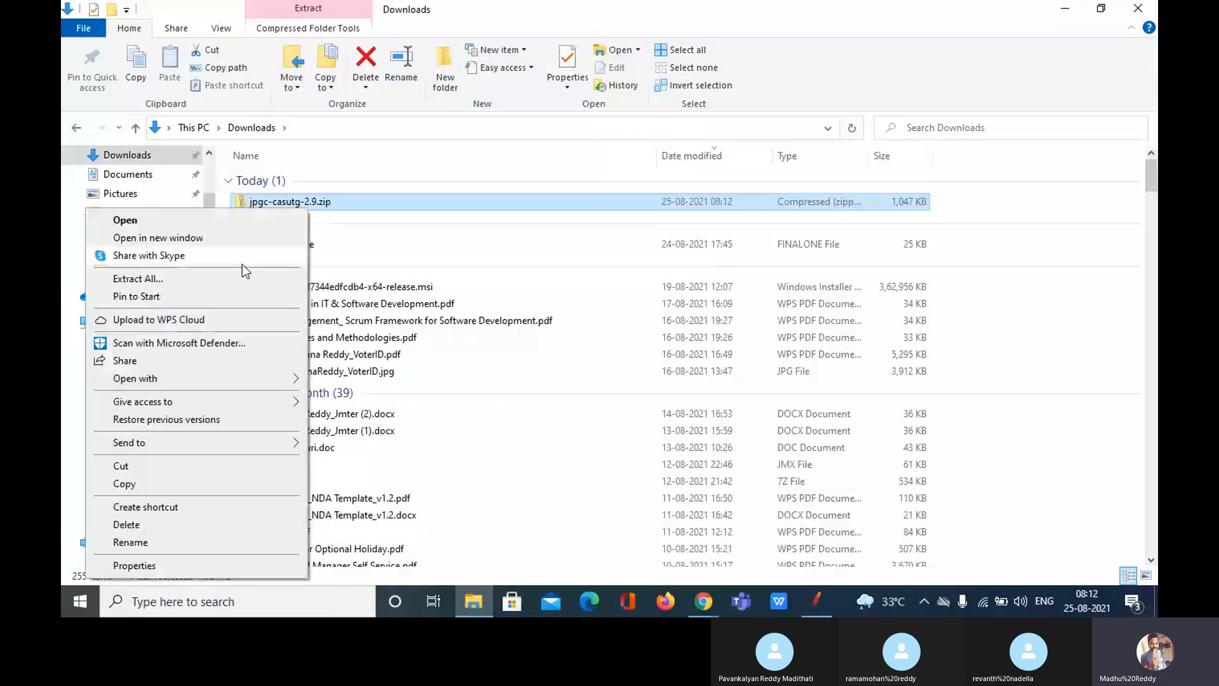
{"action": "left_click", "coordinate": [235, 278]}
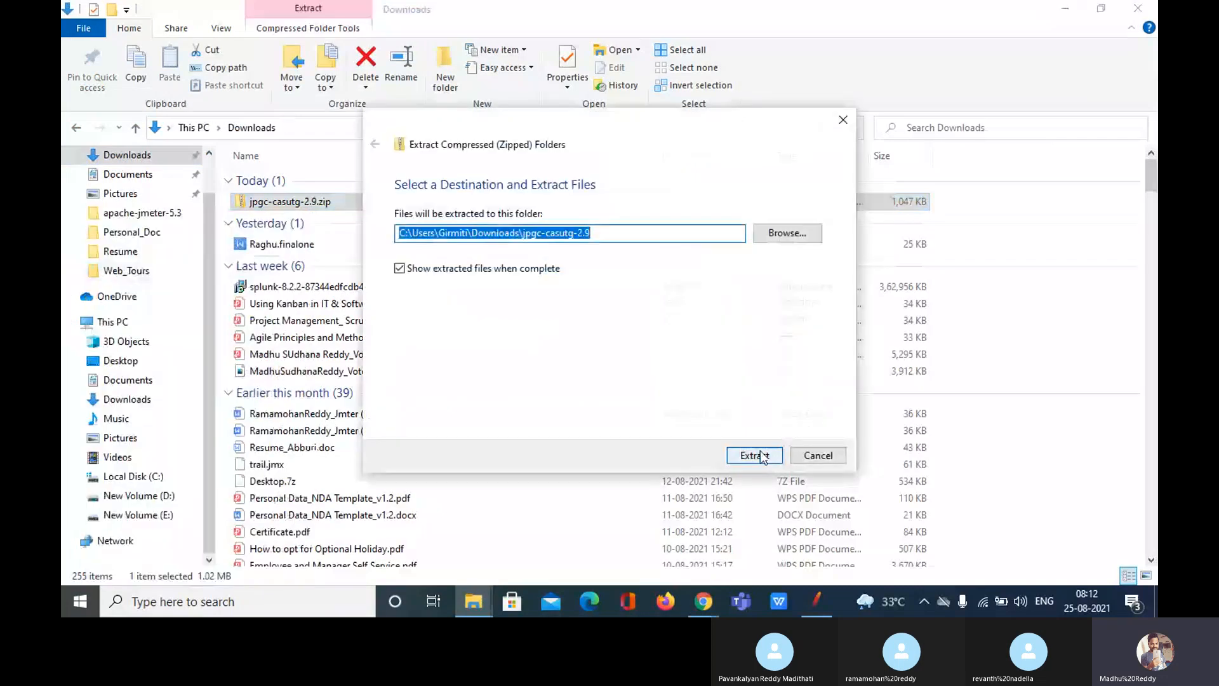
{"action": "left_click", "coordinate": [760, 455]}
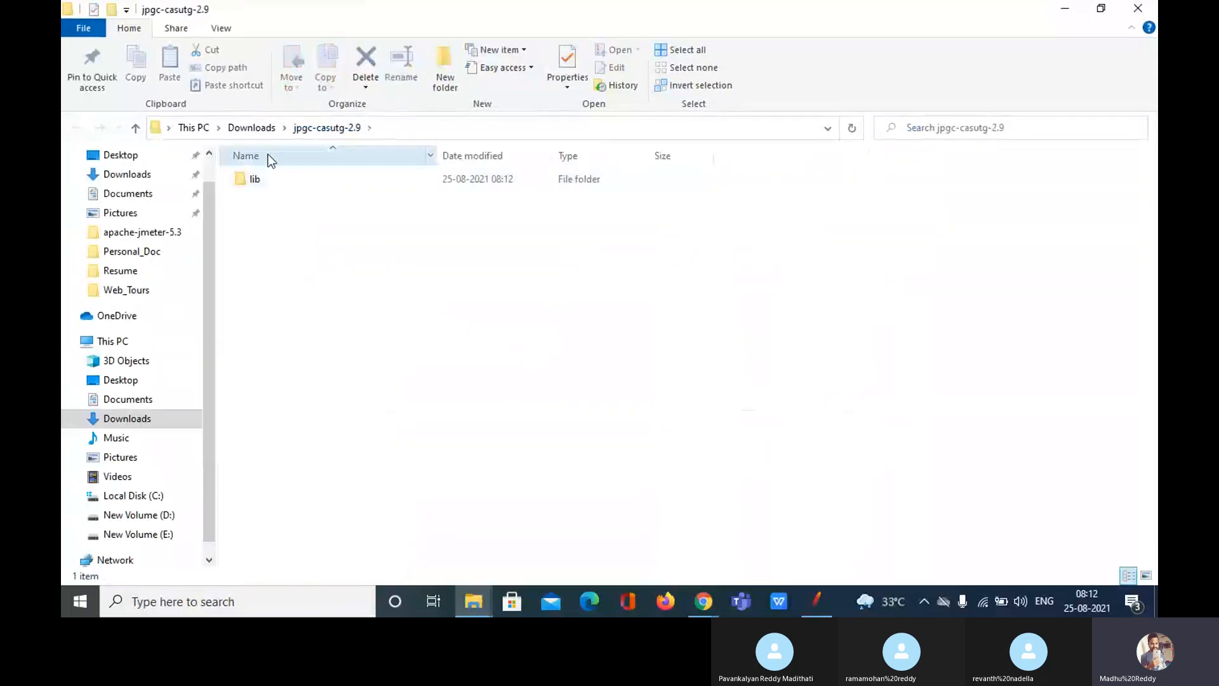
{"action": "left_click", "coordinate": [254, 127]}
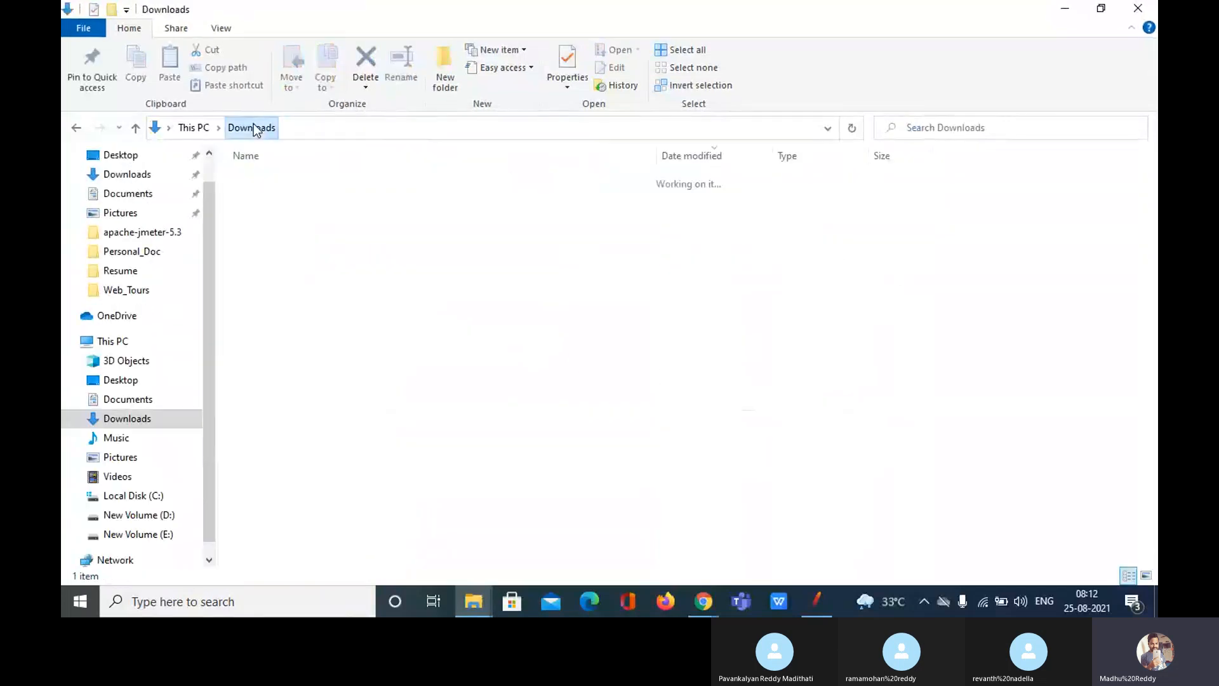
Step: Select jmeter-plugins-cmn-jmeter-0.6.jar in Downloads\jpgc-casutg-2.9\lib
{"action": "double_click", "coordinate": [270, 196]}
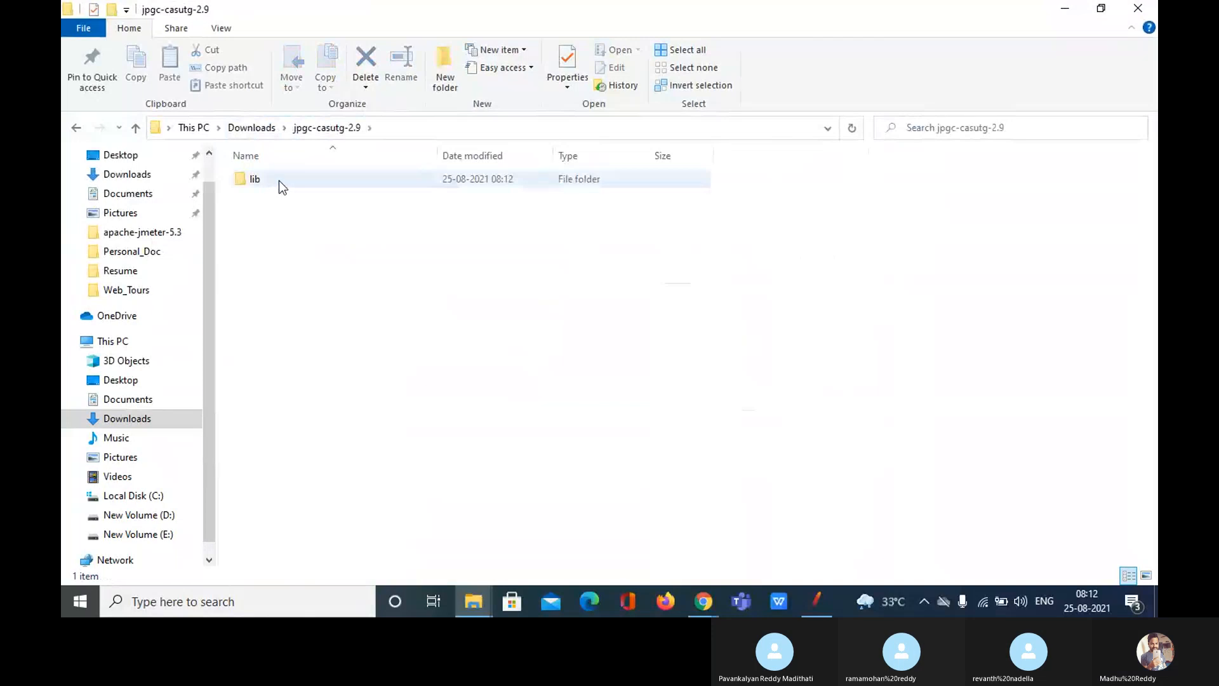
{"action": "double_click", "coordinate": [280, 181]}
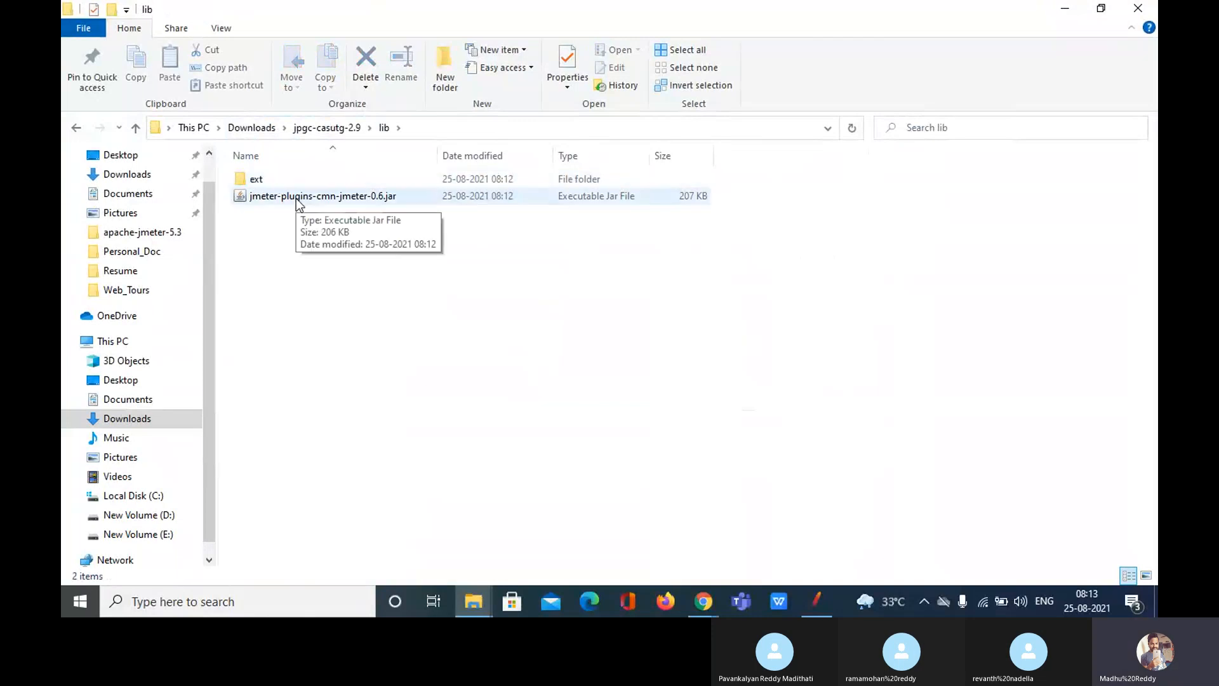
{"action": "left_click", "coordinate": [299, 204]}
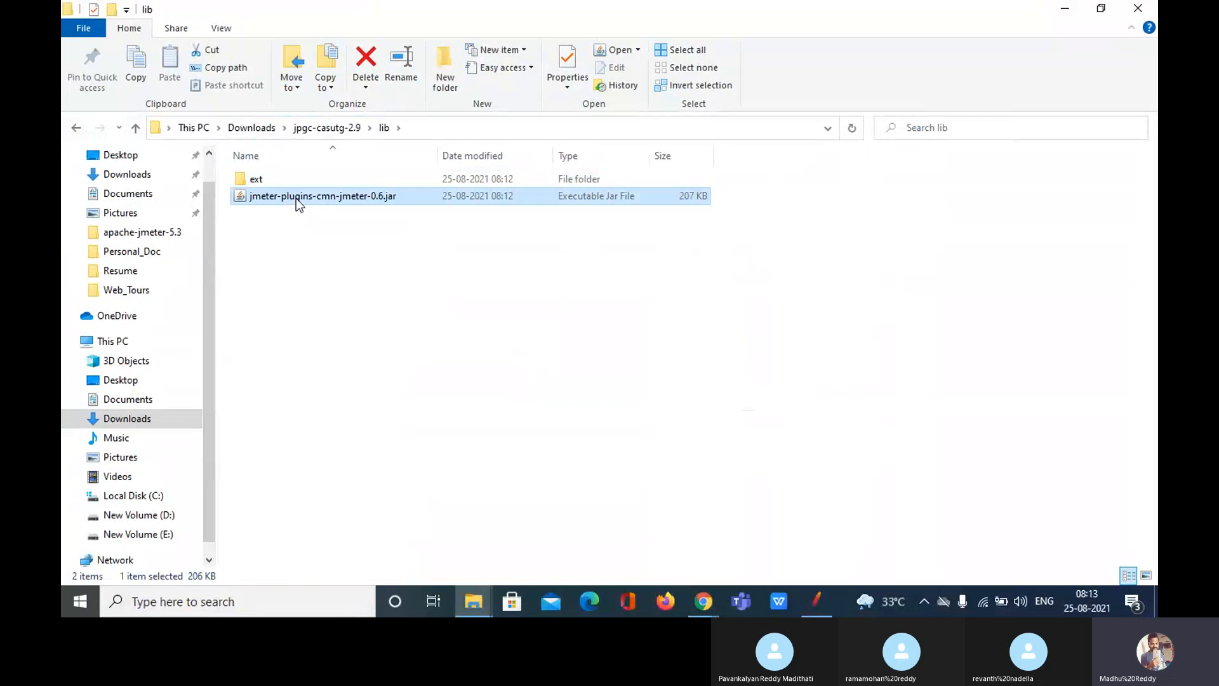
{"action": "left_click", "coordinate": [321, 130]}
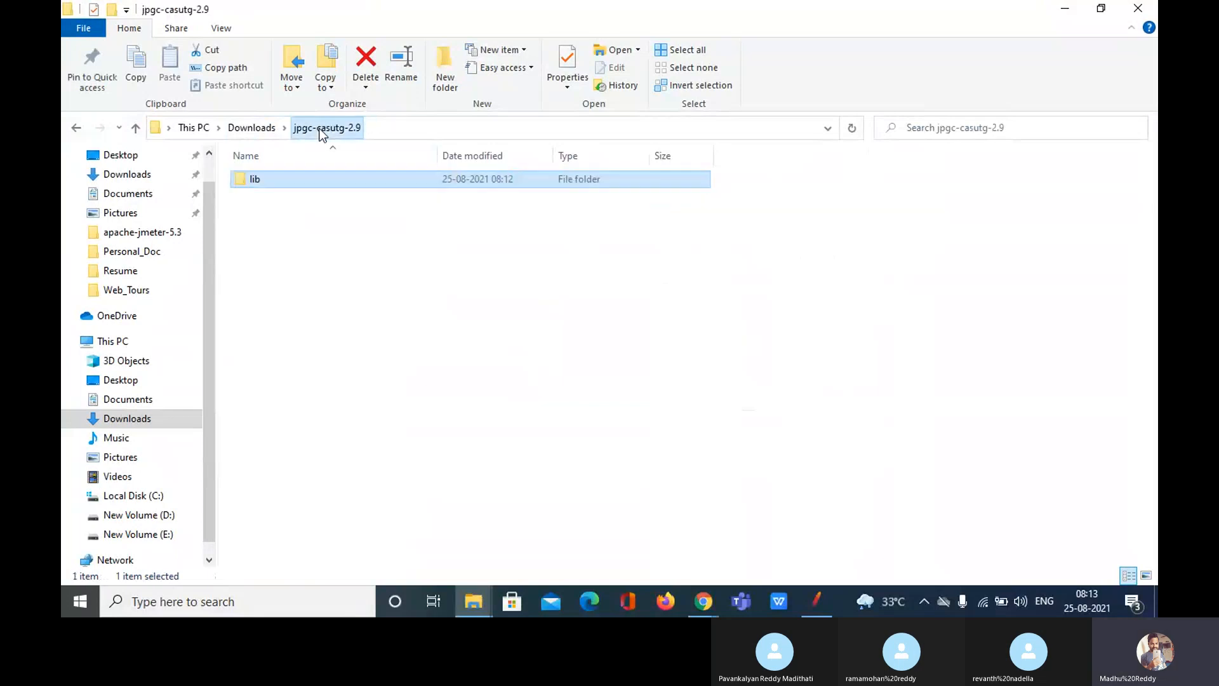
{"action": "left_click", "coordinate": [263, 131]}
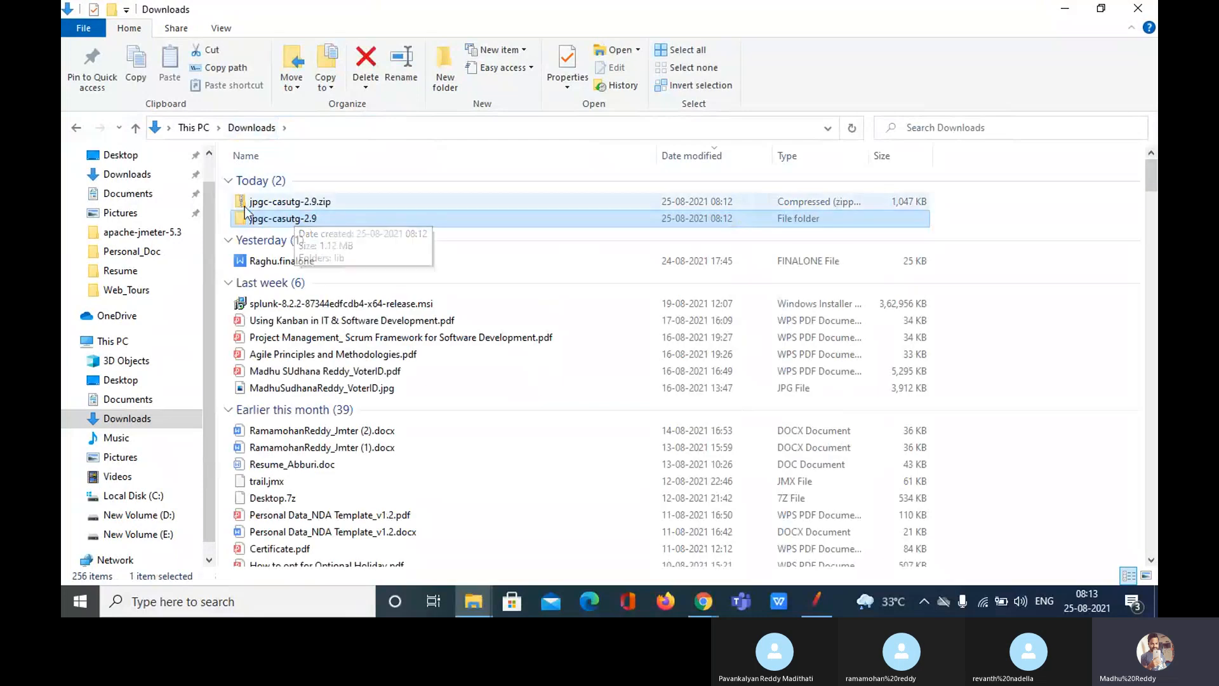
{"action": "double_click", "coordinate": [291, 222]}
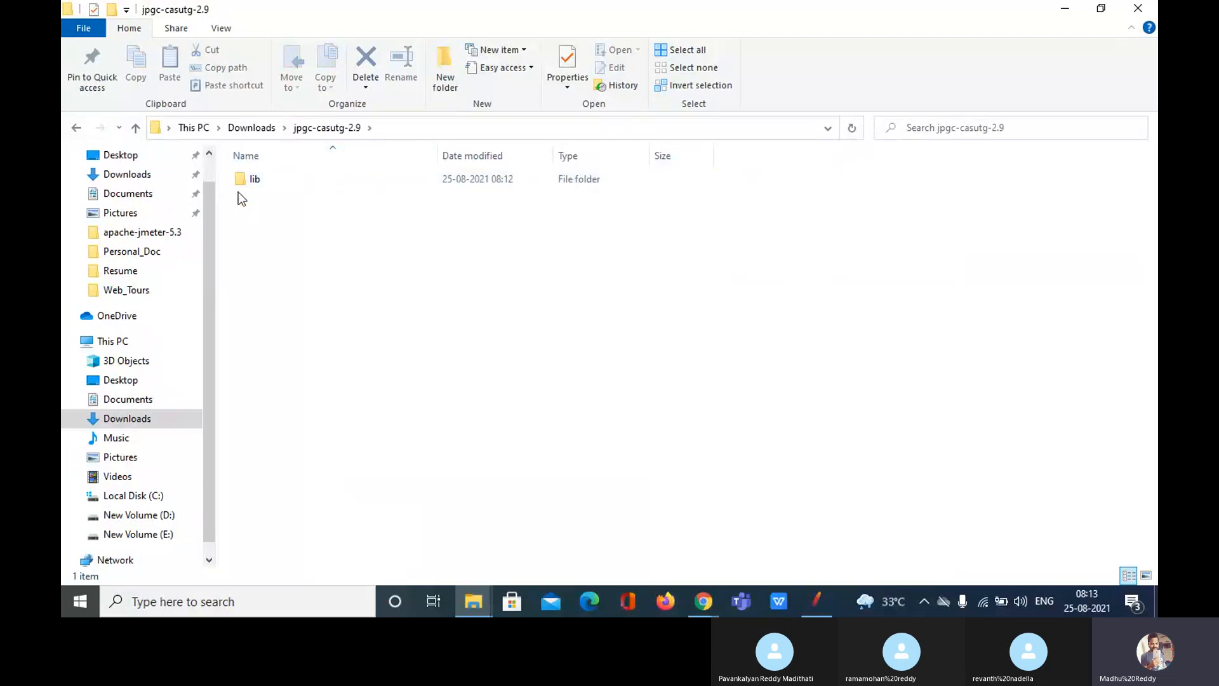
{"action": "double_click", "coordinate": [281, 183]}
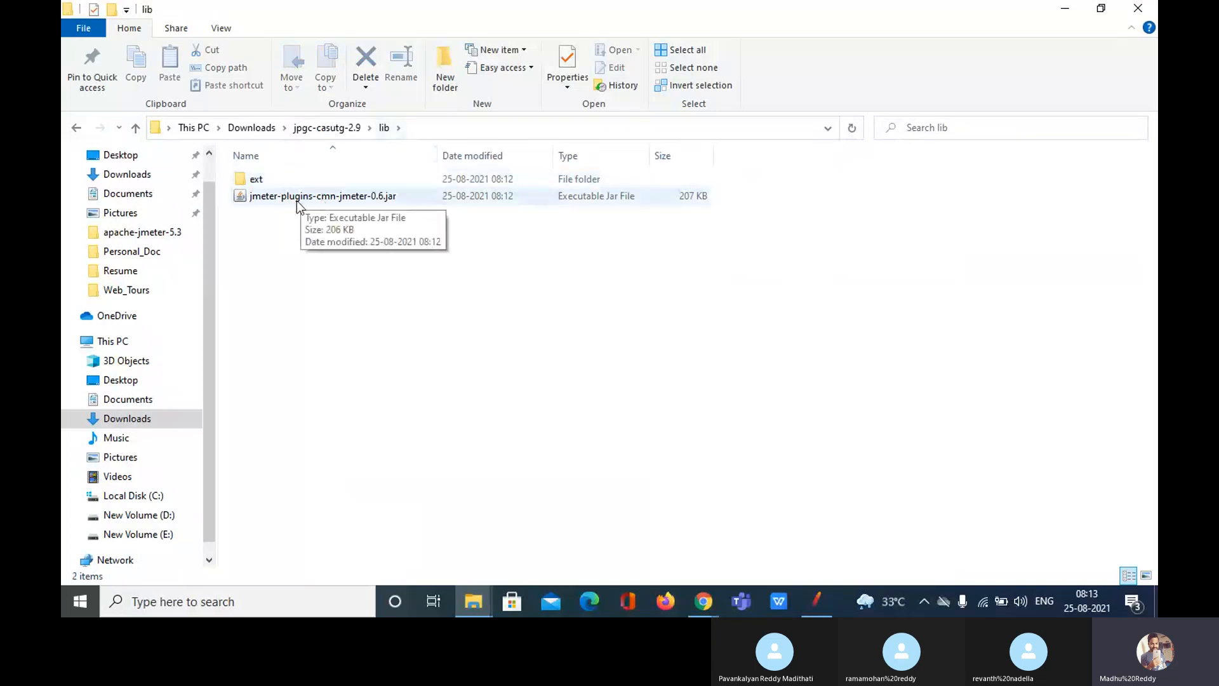
{"action": "left_click", "coordinate": [337, 198]}
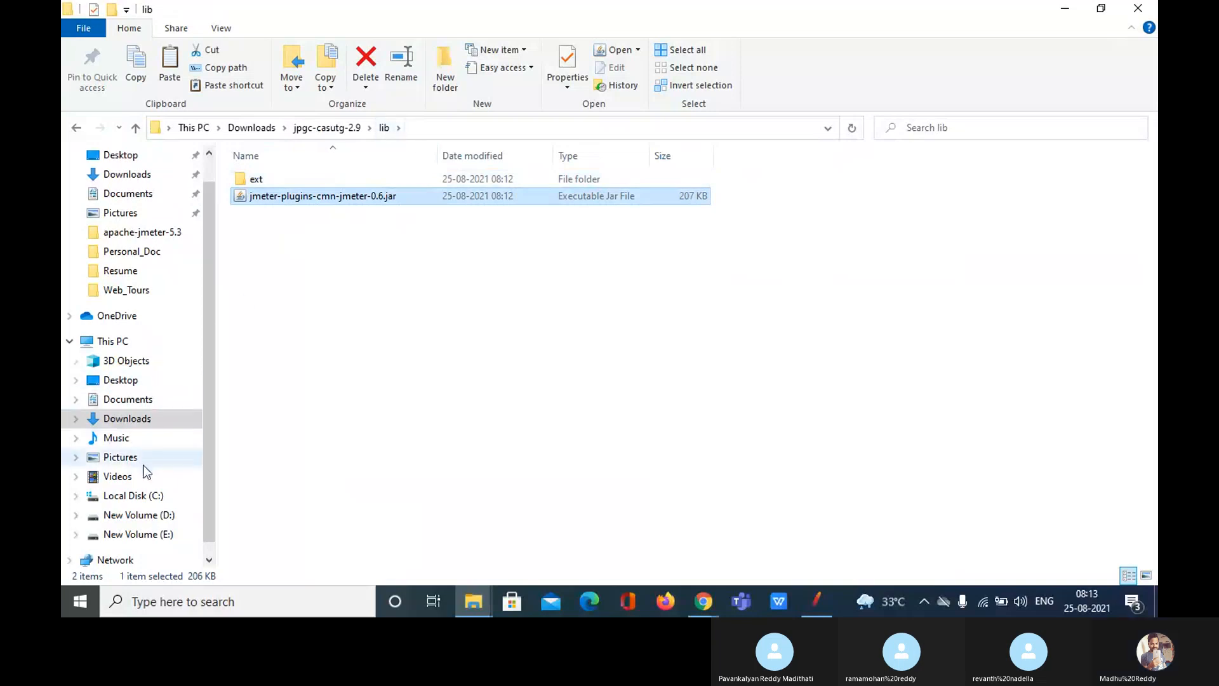
Step: Place jmeter-plugins-cmn-jmeter-0.6.jar into E:\apache-jmeter-5.3\lib, now holding 119 items
{"action": "left_click", "coordinate": [151, 537]}
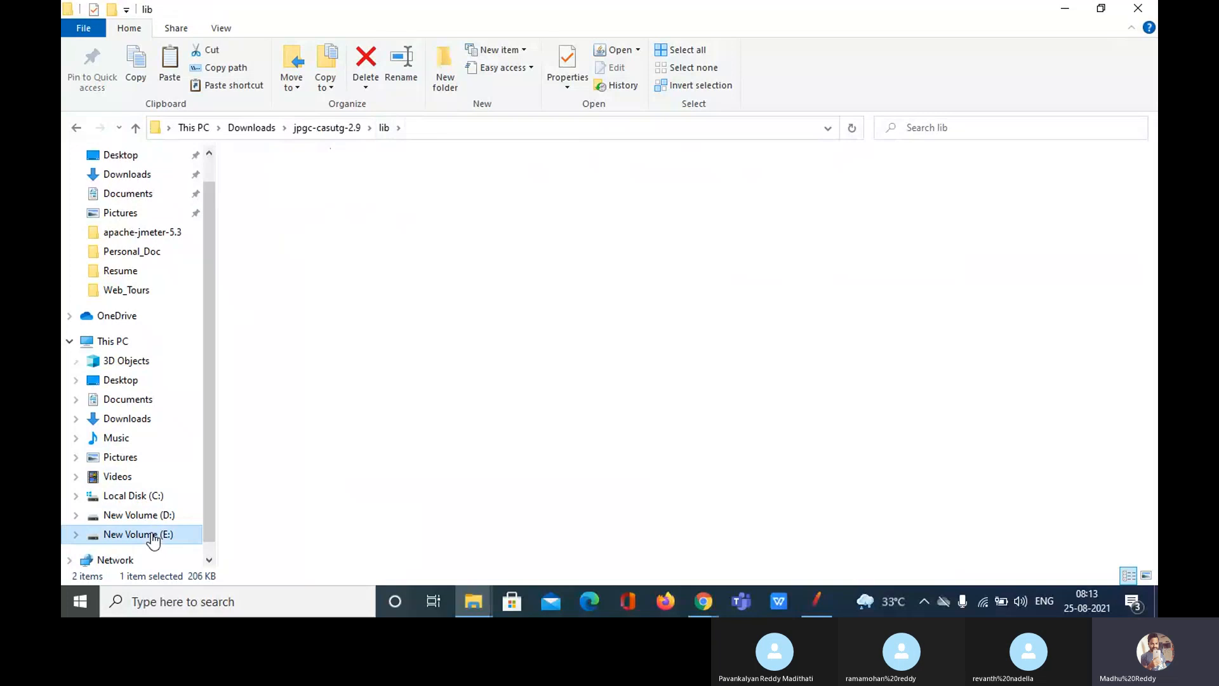
{"action": "left_click", "coordinate": [284, 219]}
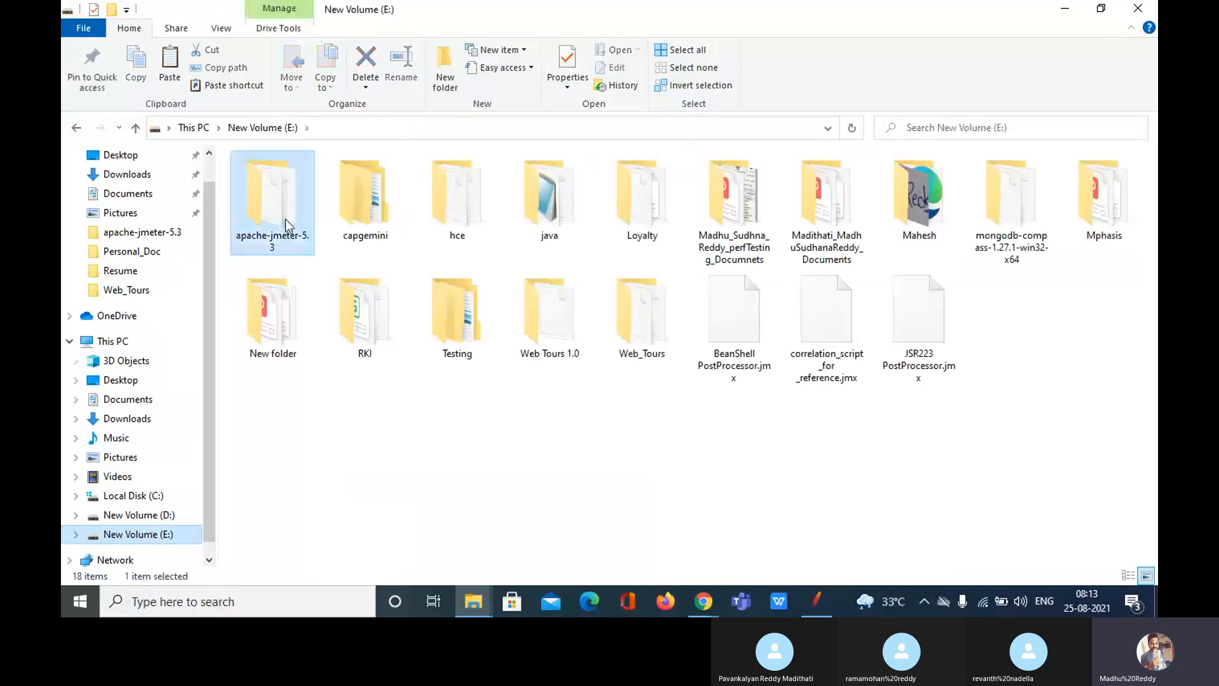
{"action": "double_click", "coordinate": [284, 219]}
{"action": "left_click", "coordinate": [279, 248]}
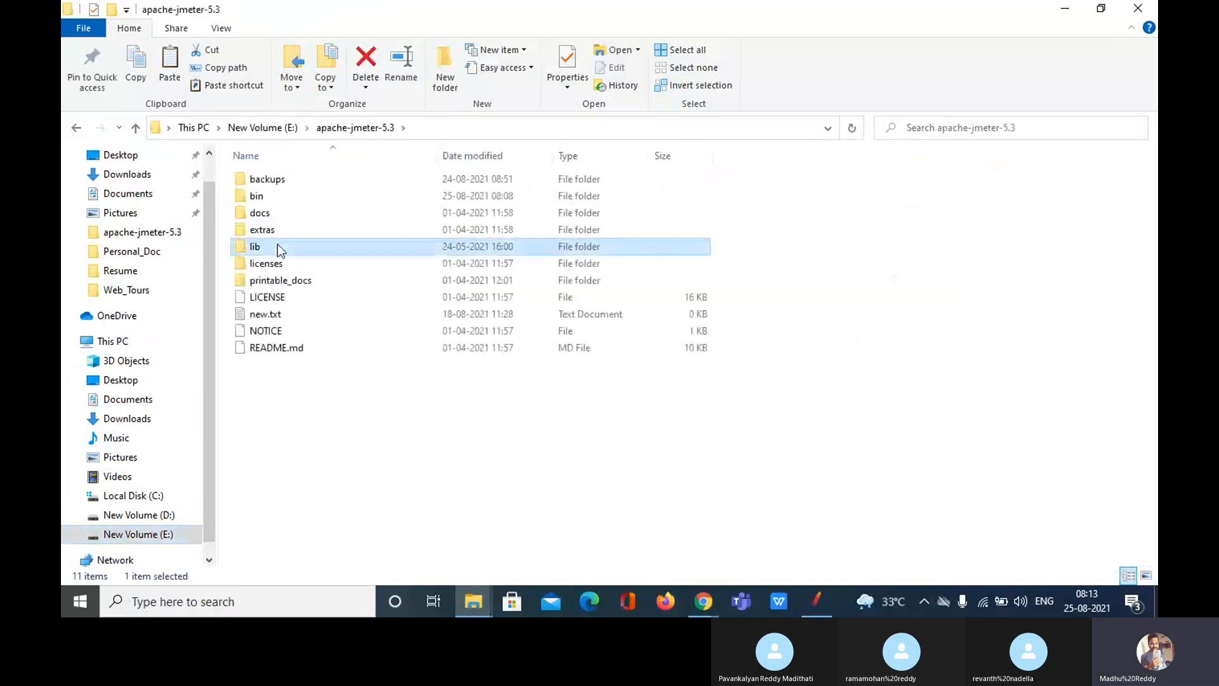
{"action": "double_click", "coordinate": [277, 245]}
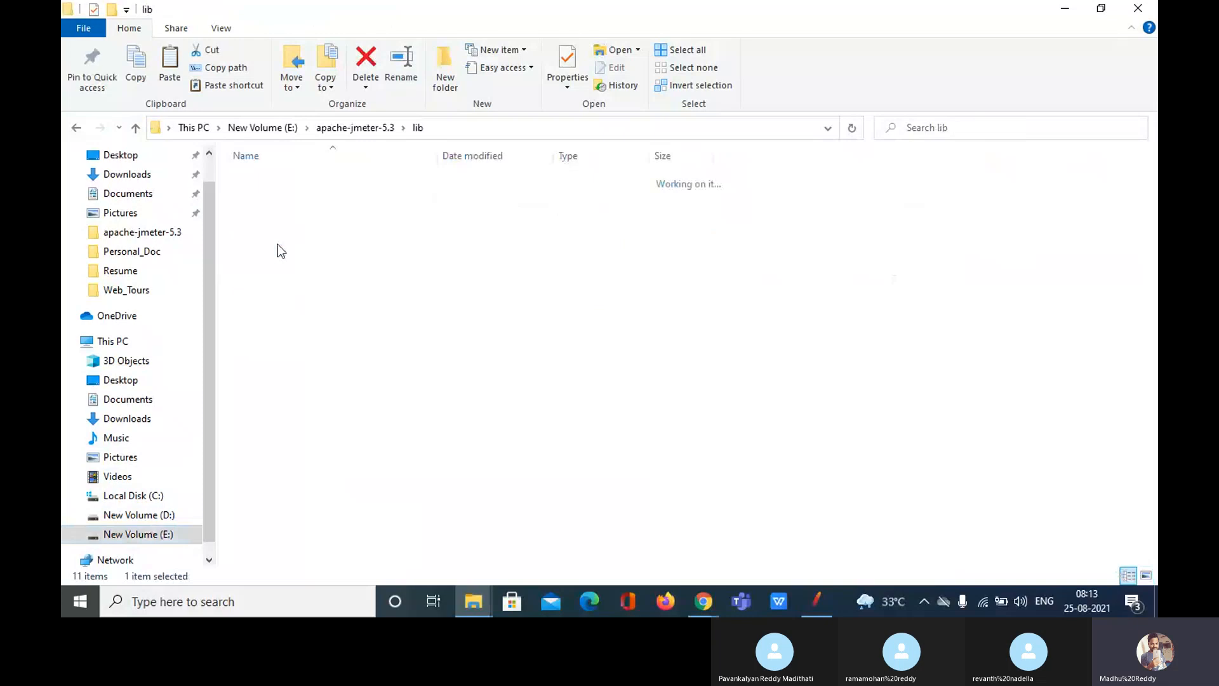
{"action": "scroll", "coordinate": [277, 245], "scroll_direction": "down", "scroll_amount": 15}
{"action": "left_click", "coordinate": [284, 562]}
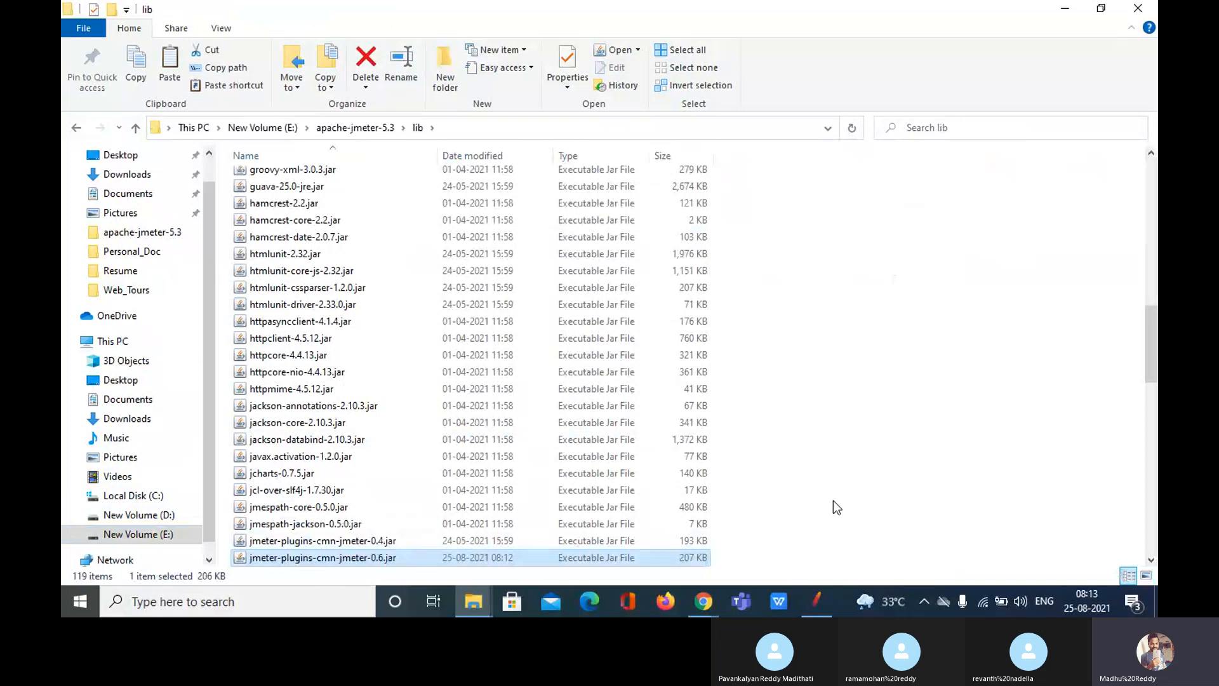
{"action": "scroll", "coordinate": [833, 501], "scroll_direction": "down", "scroll_amount": 2}
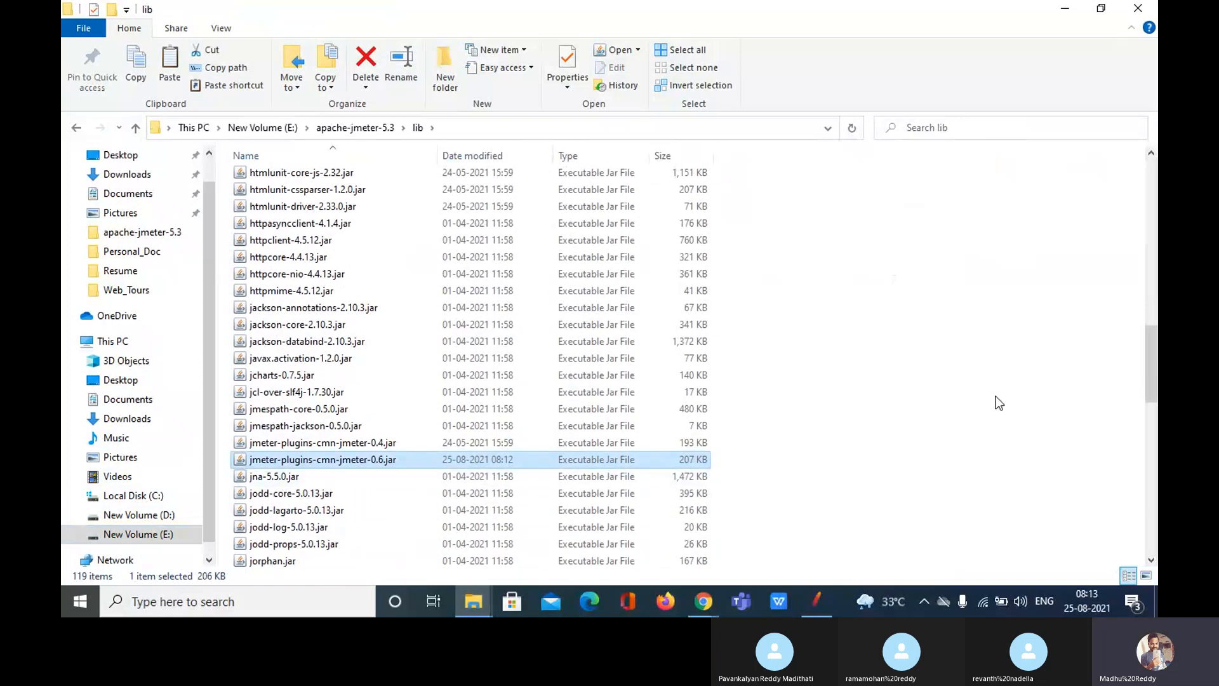
{"action": "scroll", "coordinate": [999, 403], "scroll_direction": "up", "scroll_amount": 6}
{"action": "scroll", "coordinate": [997, 404], "scroll_direction": "up", "scroll_amount": 10}
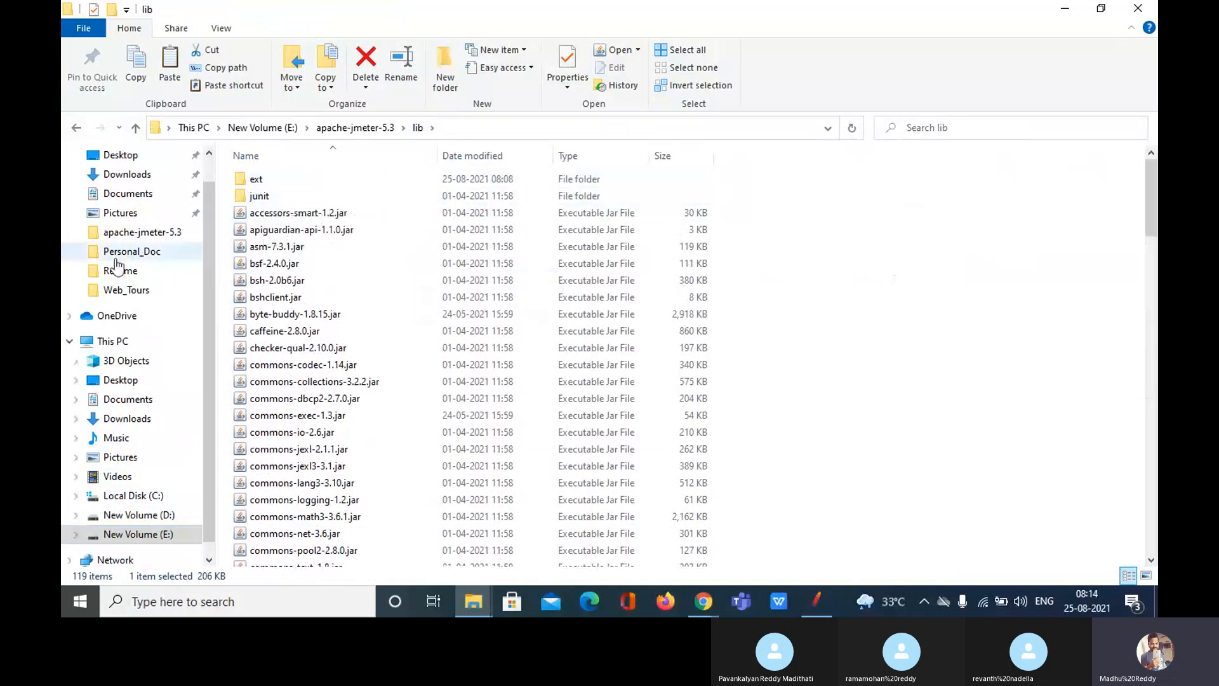
{"action": "scroll", "coordinate": [127, 267], "scroll_direction": "up", "scroll_amount": 1}
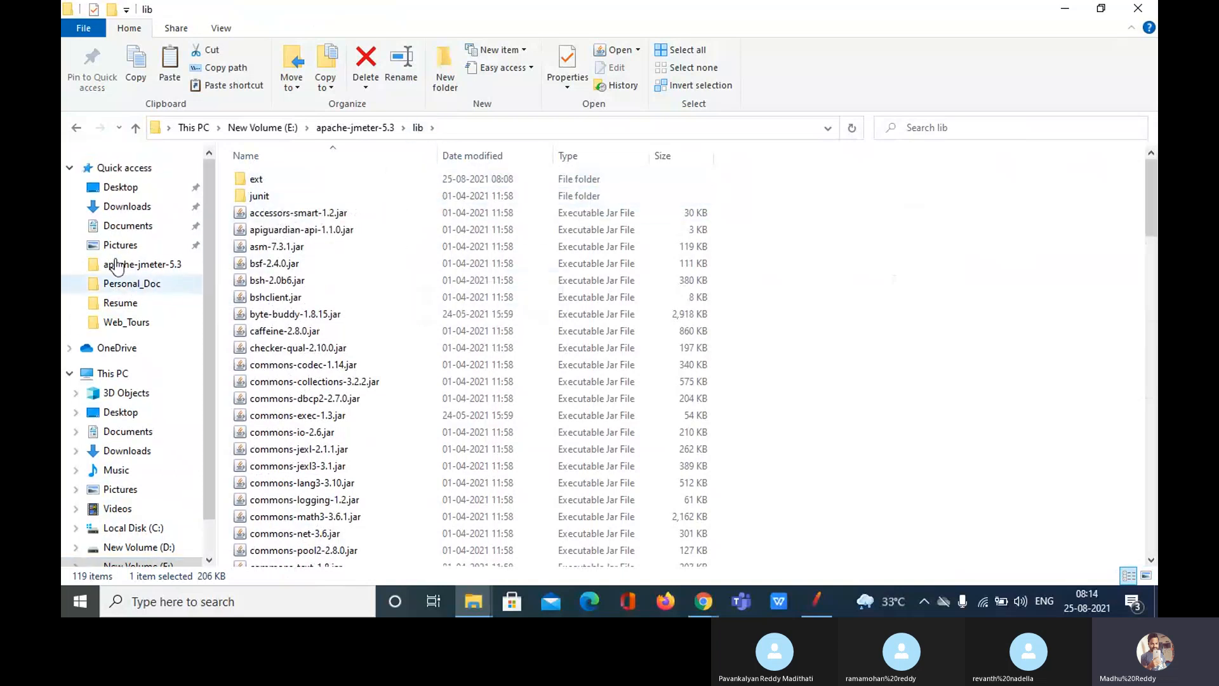
Step: Select both plugin jars in Downloads\jpgc-casutg-2.9\lib\ext
{"action": "left_click", "coordinate": [133, 207]}
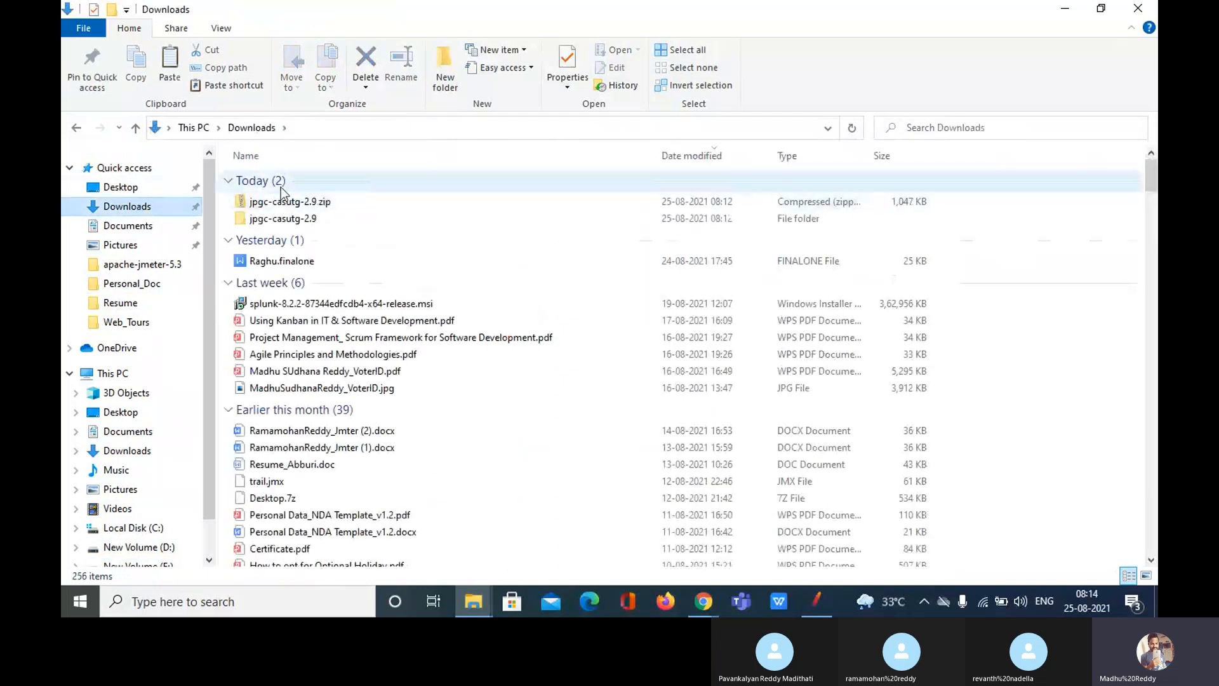
{"action": "left_click", "coordinate": [293, 223]}
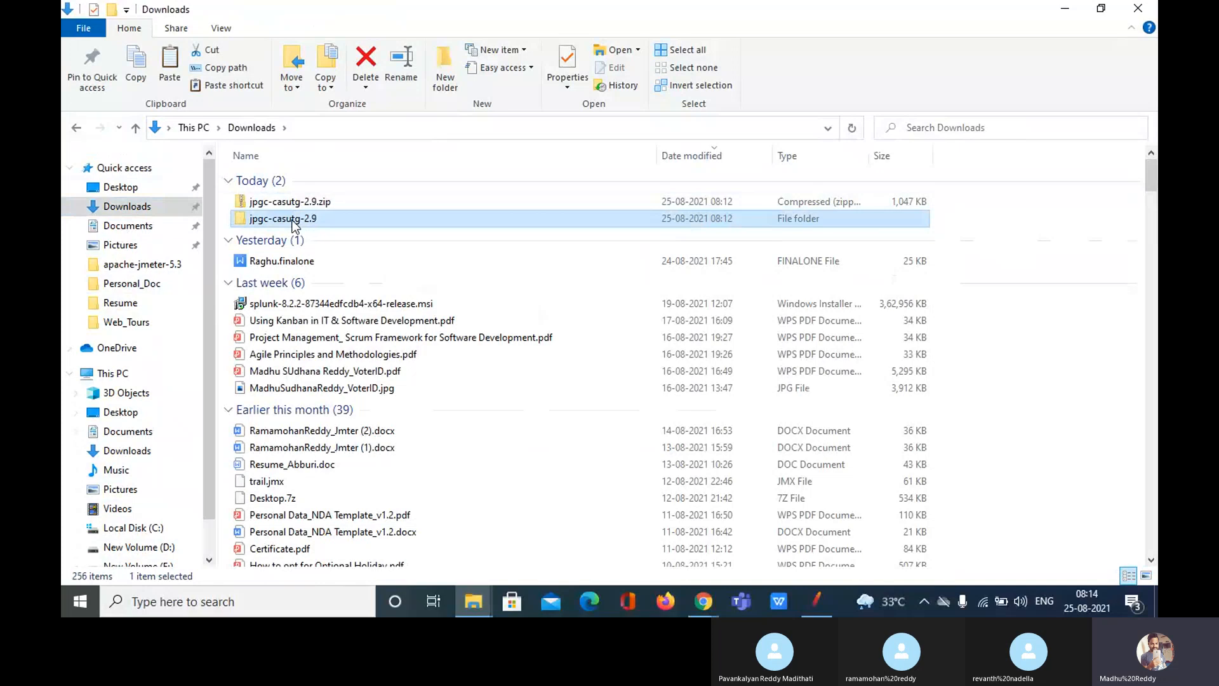
{"action": "double_click", "coordinate": [288, 221]}
{"action": "double_click", "coordinate": [272, 183]}
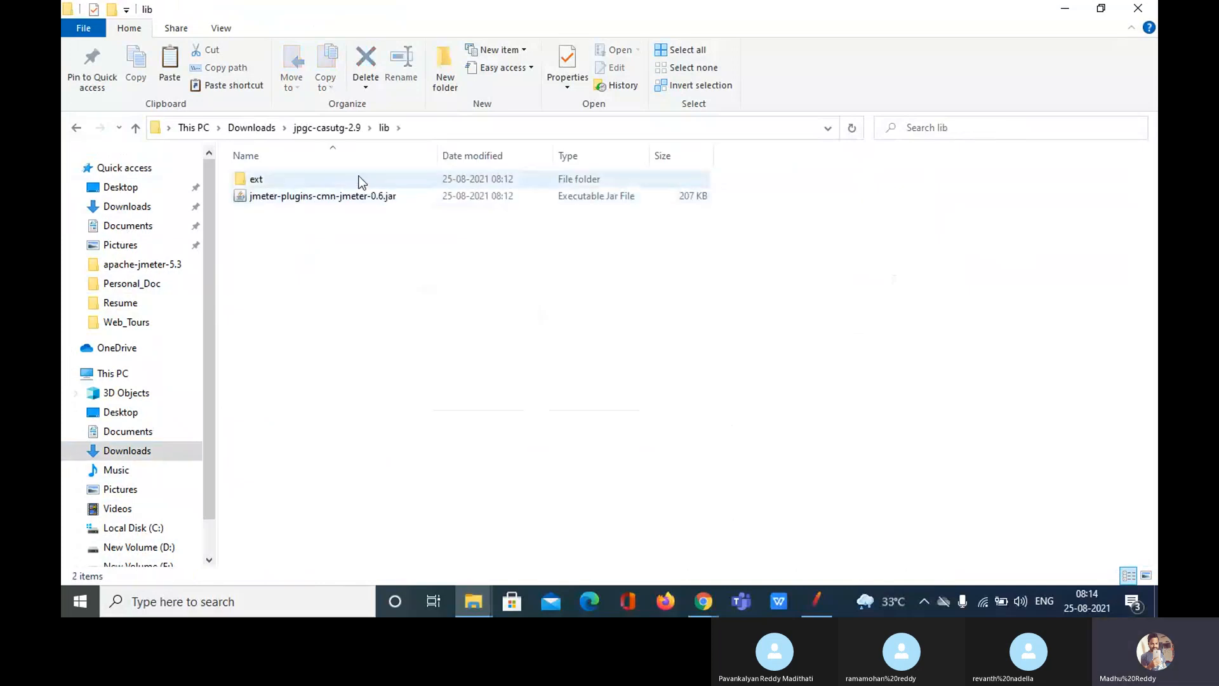
{"action": "left_click", "coordinate": [284, 202]}
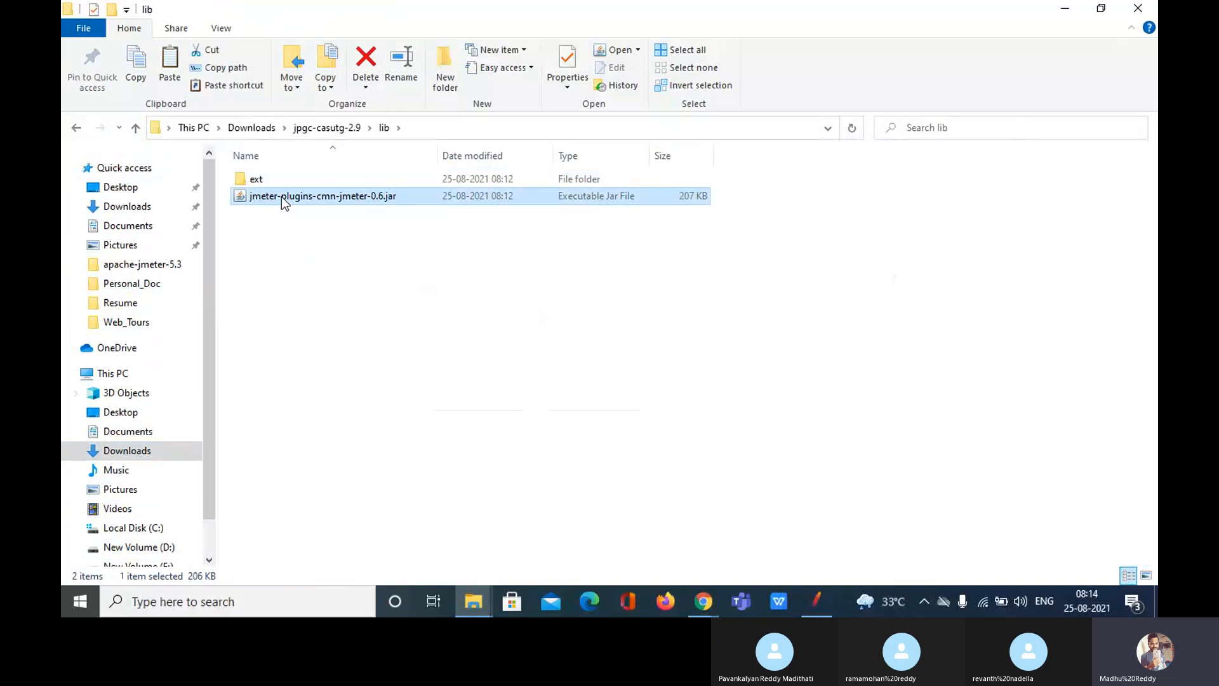
{"action": "left_click_drag", "start_coordinate": [283, 202], "coordinate": [311, 260]}
{"action": "left_click", "coordinate": [311, 260]}
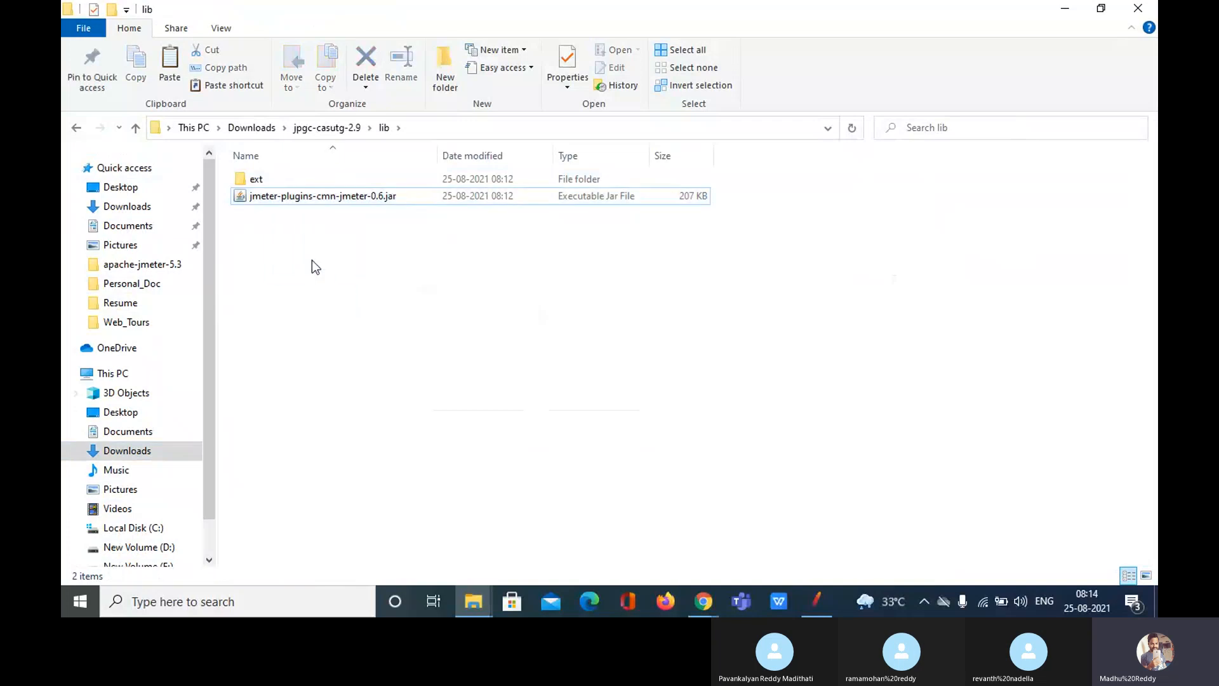
{"action": "double_click", "coordinate": [279, 179]}
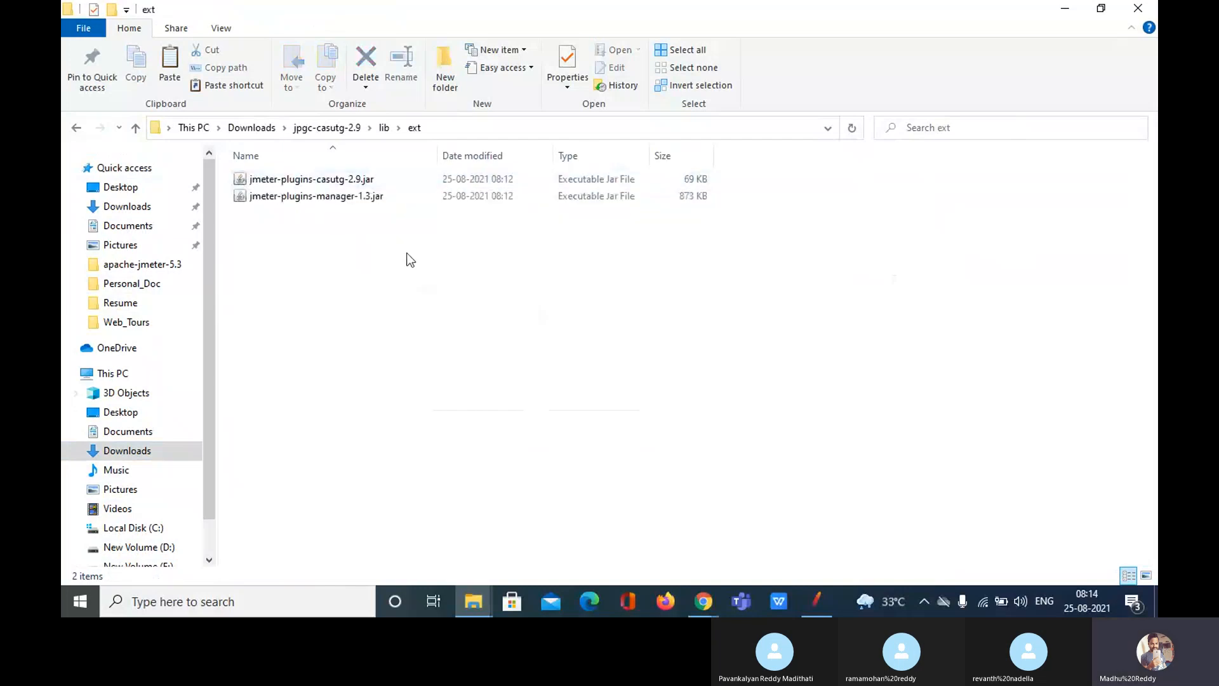
{"action": "key", "text": "ctrl+a"}
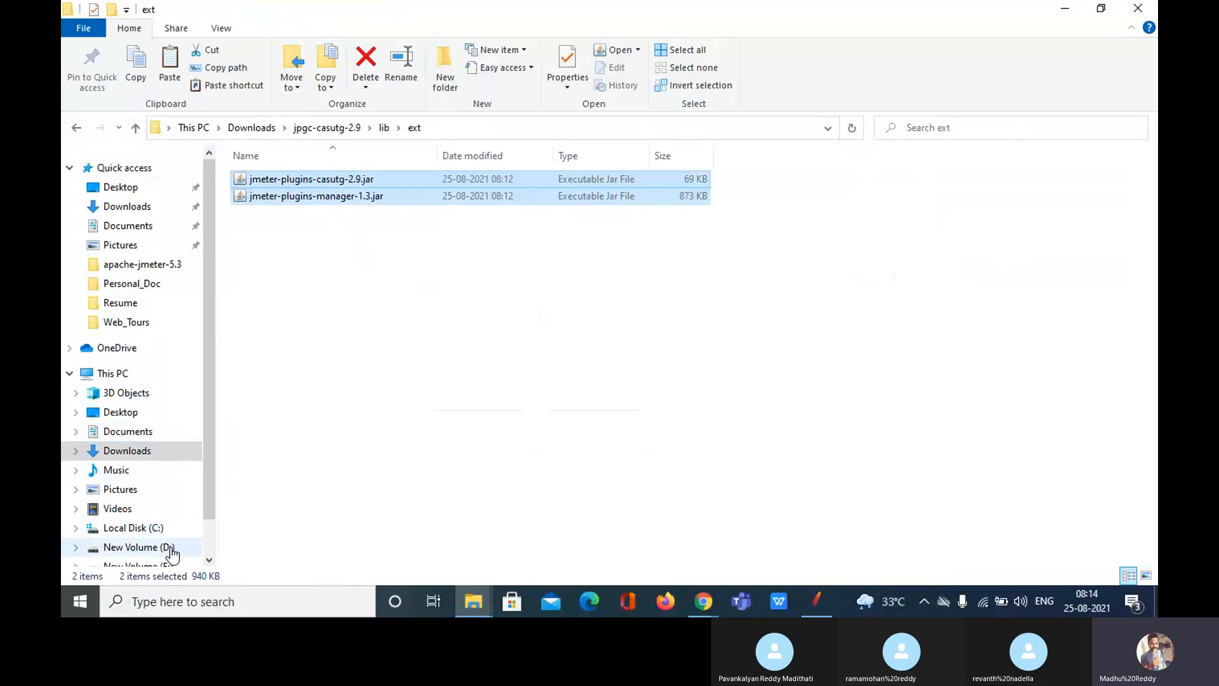
{"action": "scroll", "coordinate": [162, 556], "scroll_direction": "down", "scroll_amount": 1}
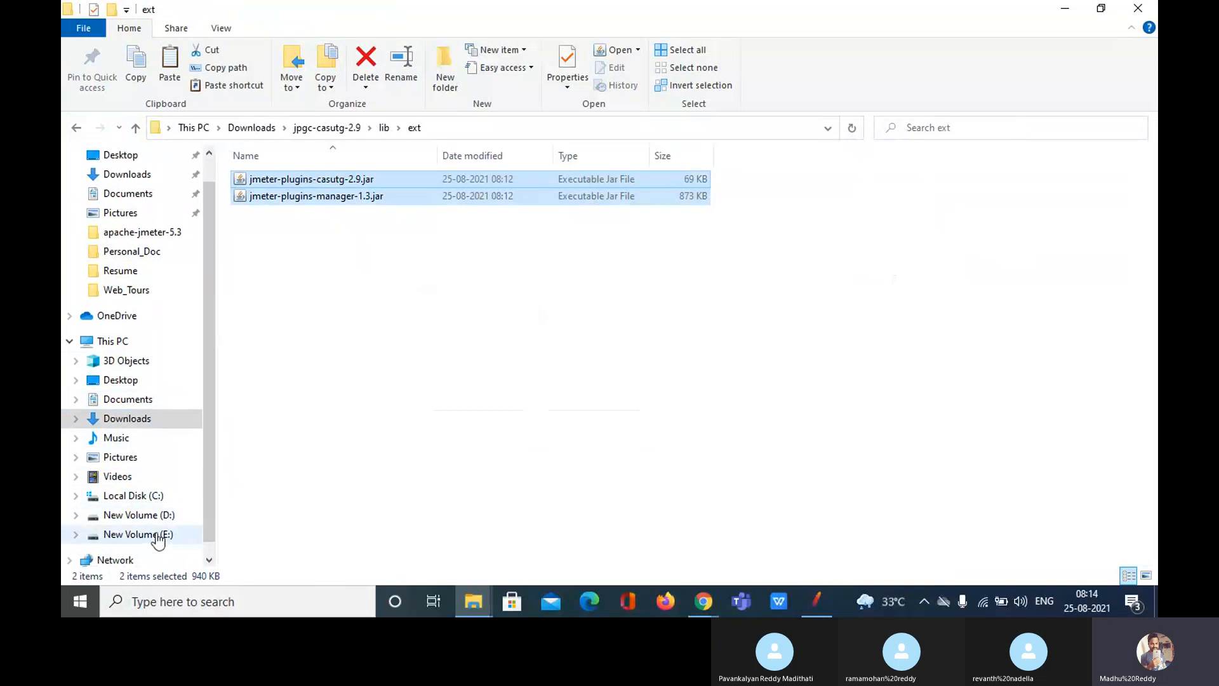
Step: Paste jmeter-plugins-casutg-2.9.jar and jmeter-plugins-manager-1.3.jar into E:\apache-jmeter-5.3\lib\ext
{"action": "left_click", "coordinate": [157, 536]}
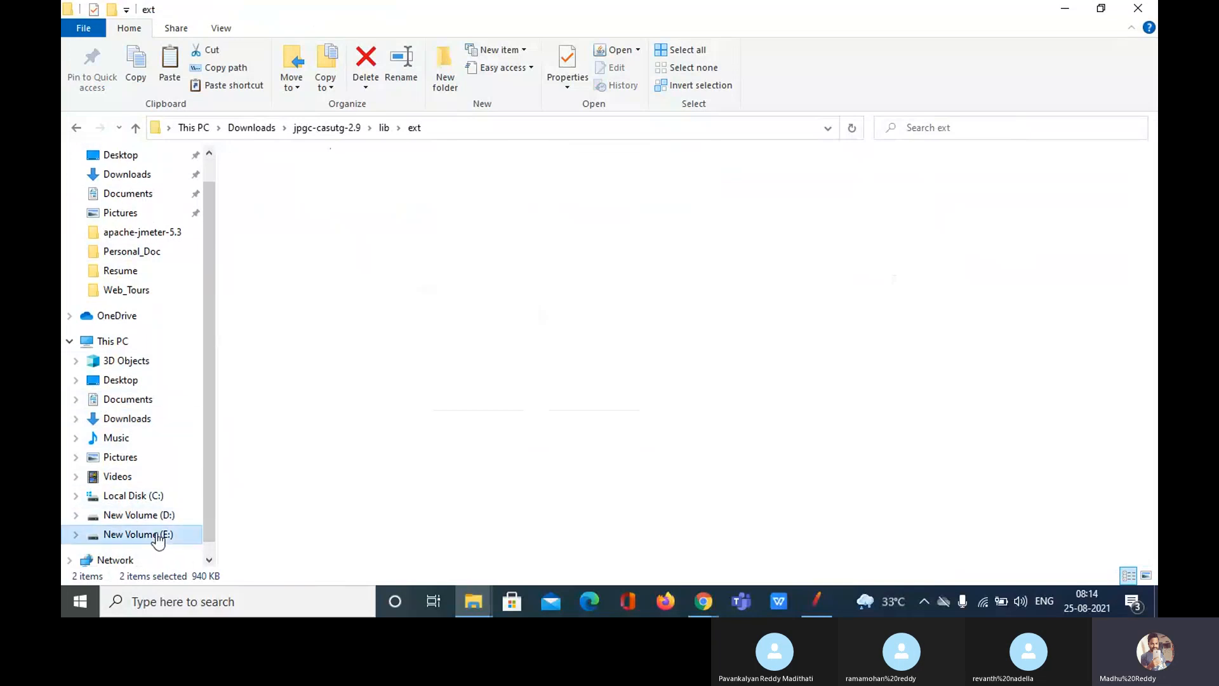
{"action": "left_click", "coordinate": [280, 222]}
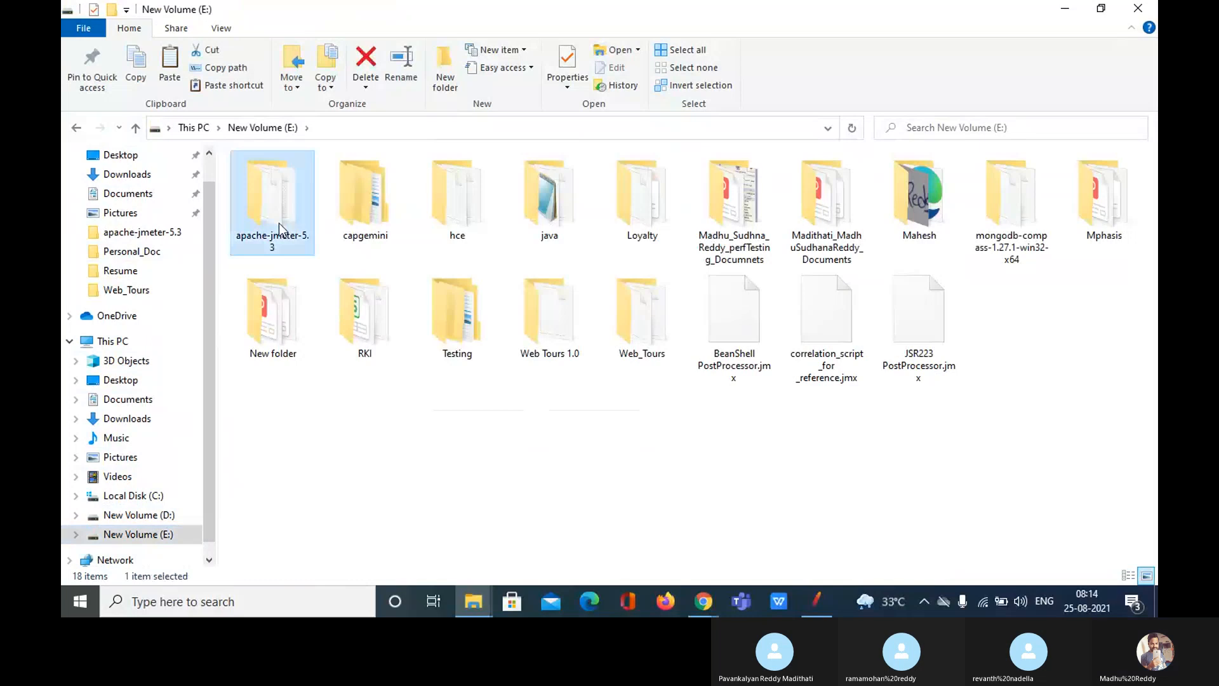
{"action": "double_click", "coordinate": [279, 223]}
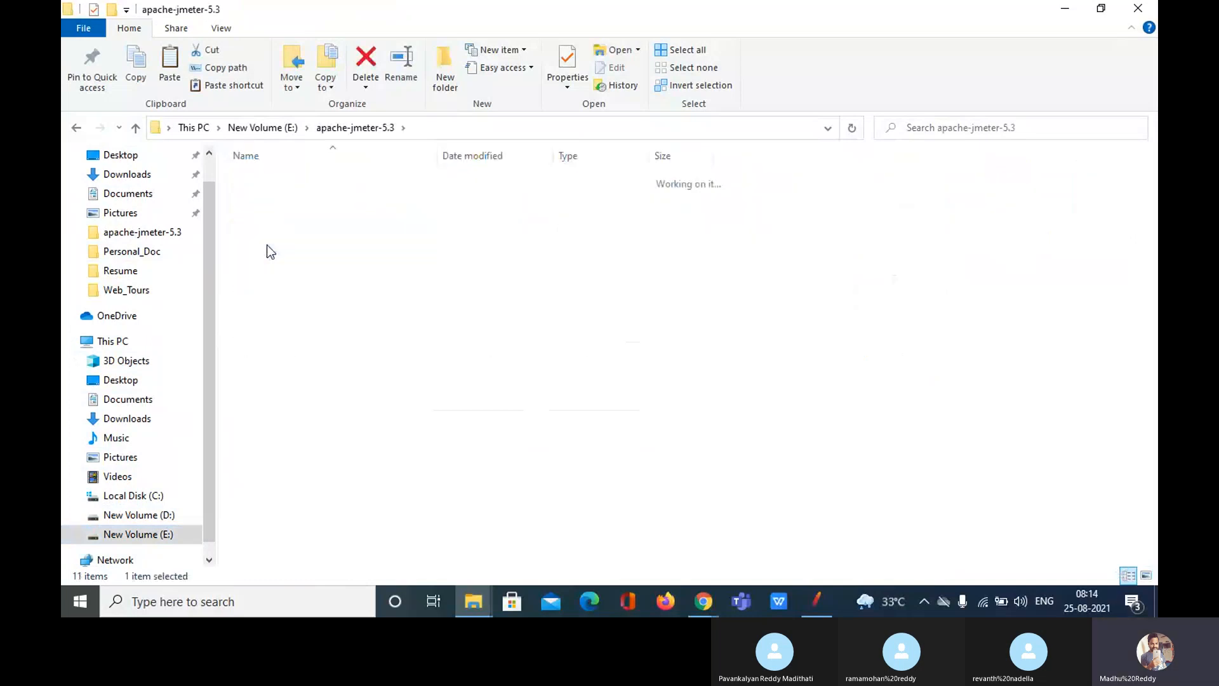
{"action": "double_click", "coordinate": [257, 179]}
{"action": "key", "text": "ctrl+v"}
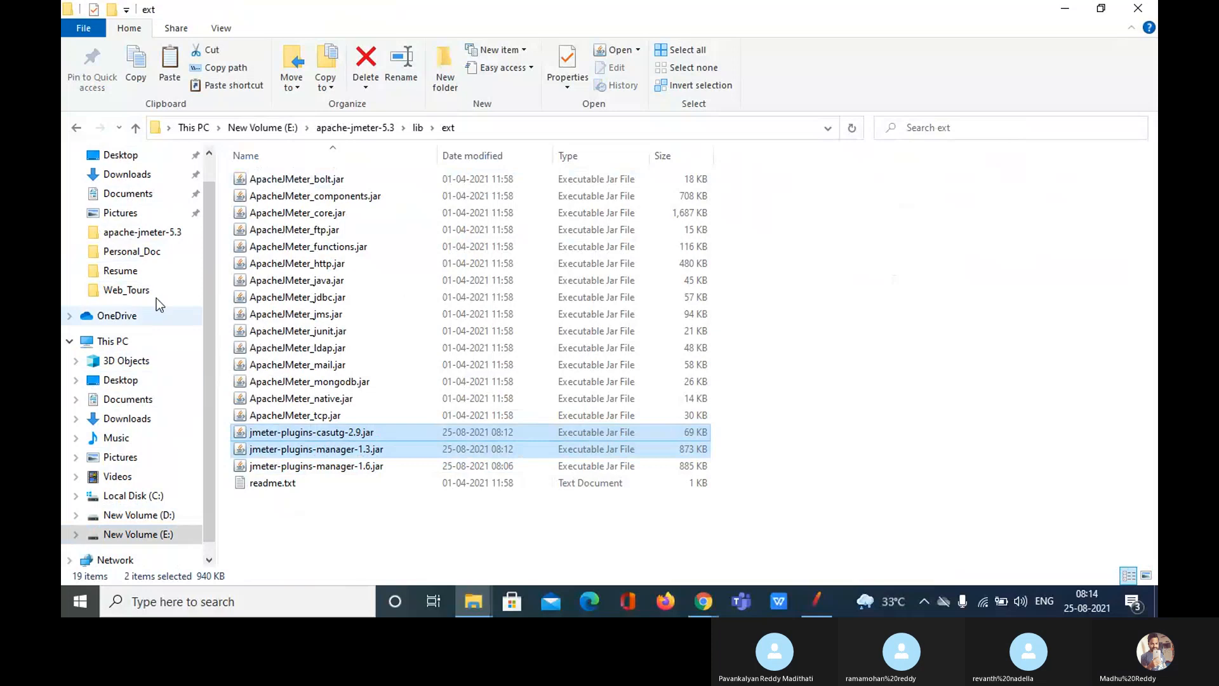
Step: Recheck the jpgc-casutg-2.9 download folder and the E:\apache-jmeter-5.3 folder
{"action": "left_click", "coordinate": [138, 181]}
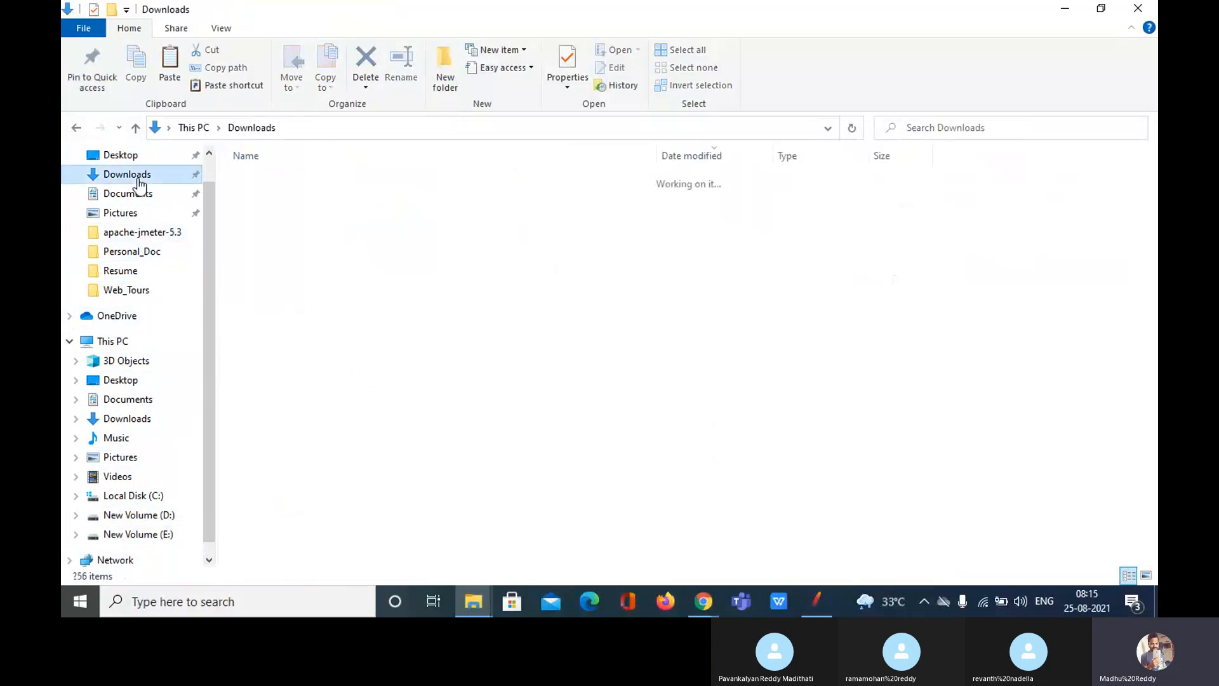
{"action": "left_click", "coordinate": [304, 222]}
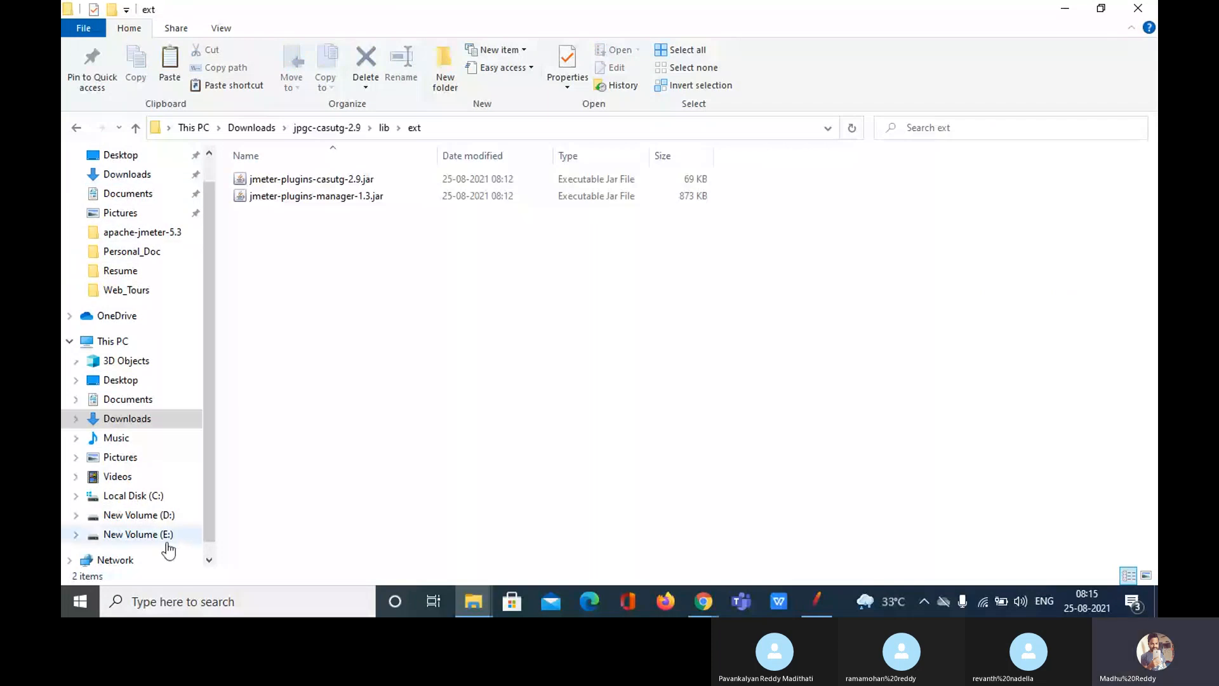
{"action": "left_click", "coordinate": [156, 537]}
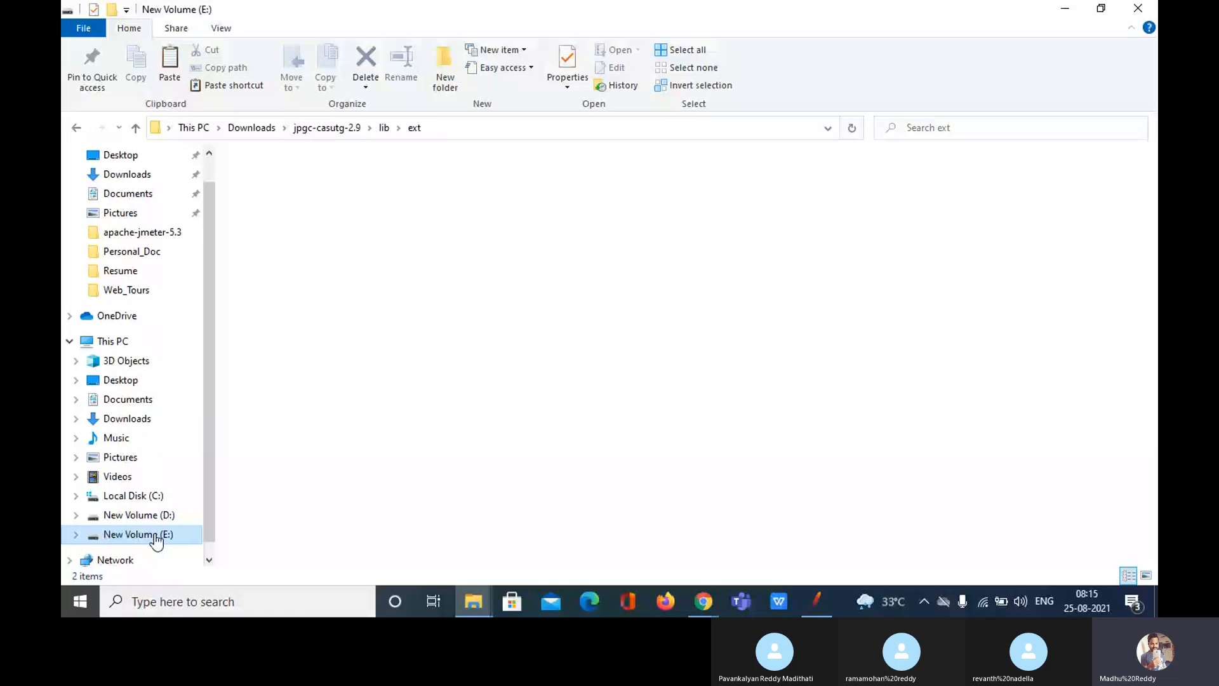
{"action": "double_click", "coordinate": [291, 216]}
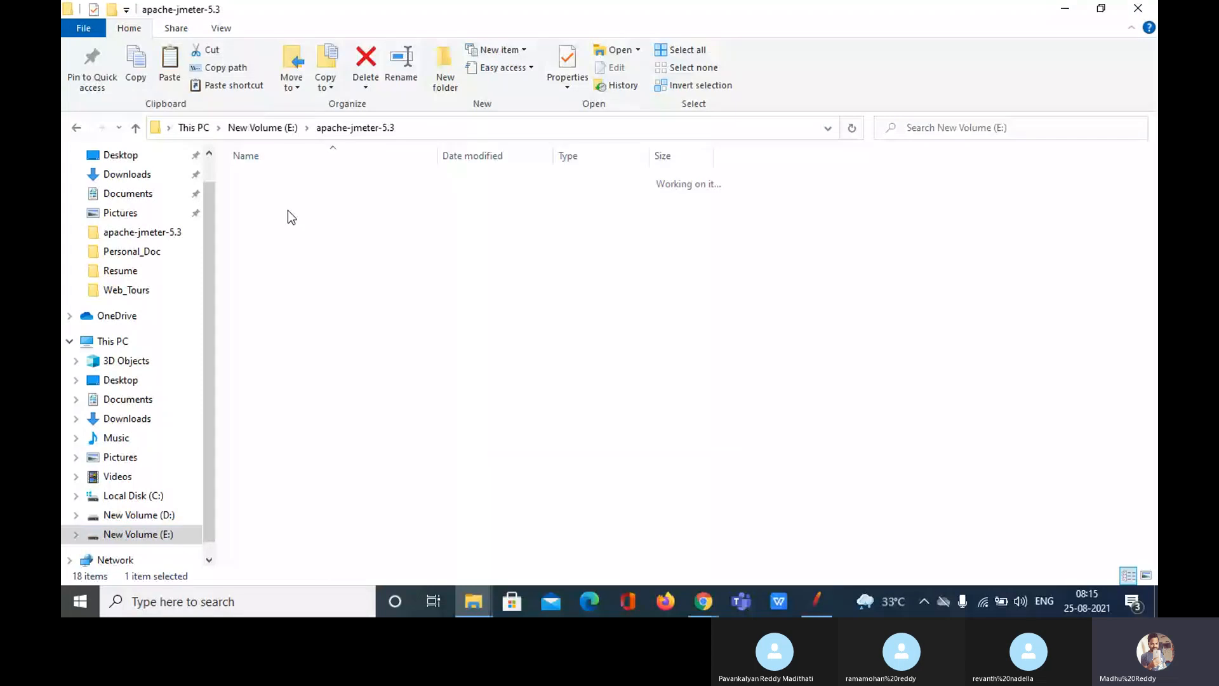
Step: Return to Apache JMeter and view the thread groups offered under Test Plan's Add menu
{"action": "left_click", "coordinate": [818, 602]}
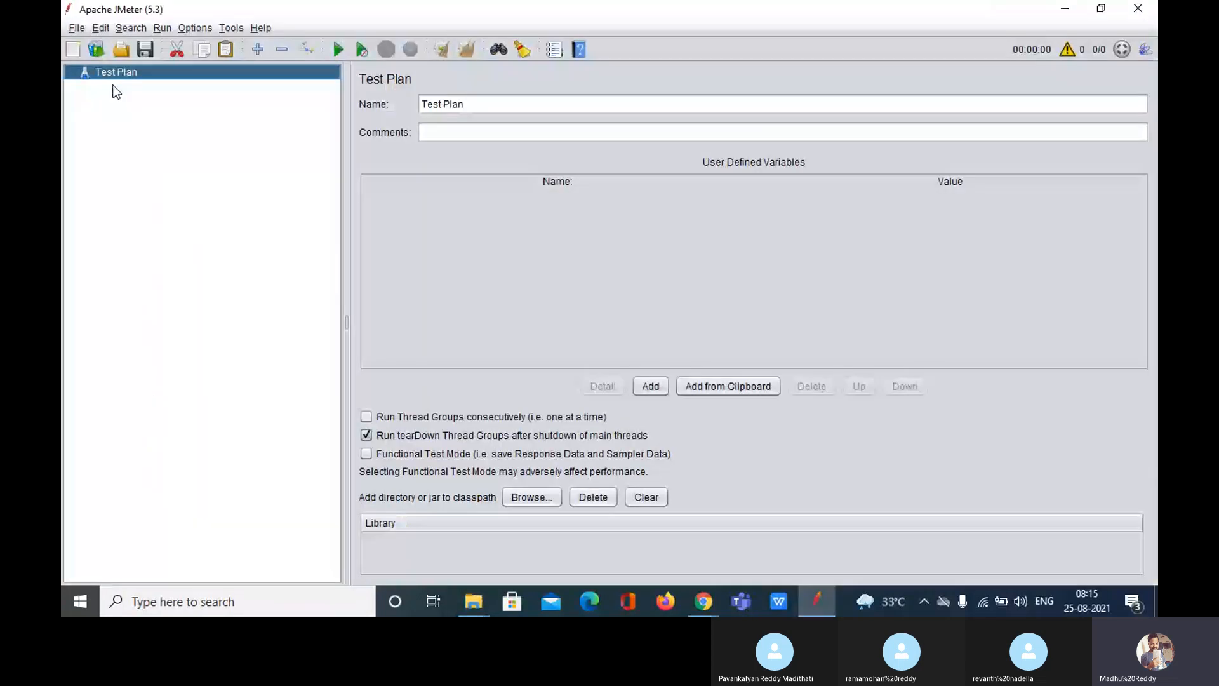
{"action": "right_click", "coordinate": [112, 72]}
{"action": "mouse_move", "coordinate": [383, 89]}
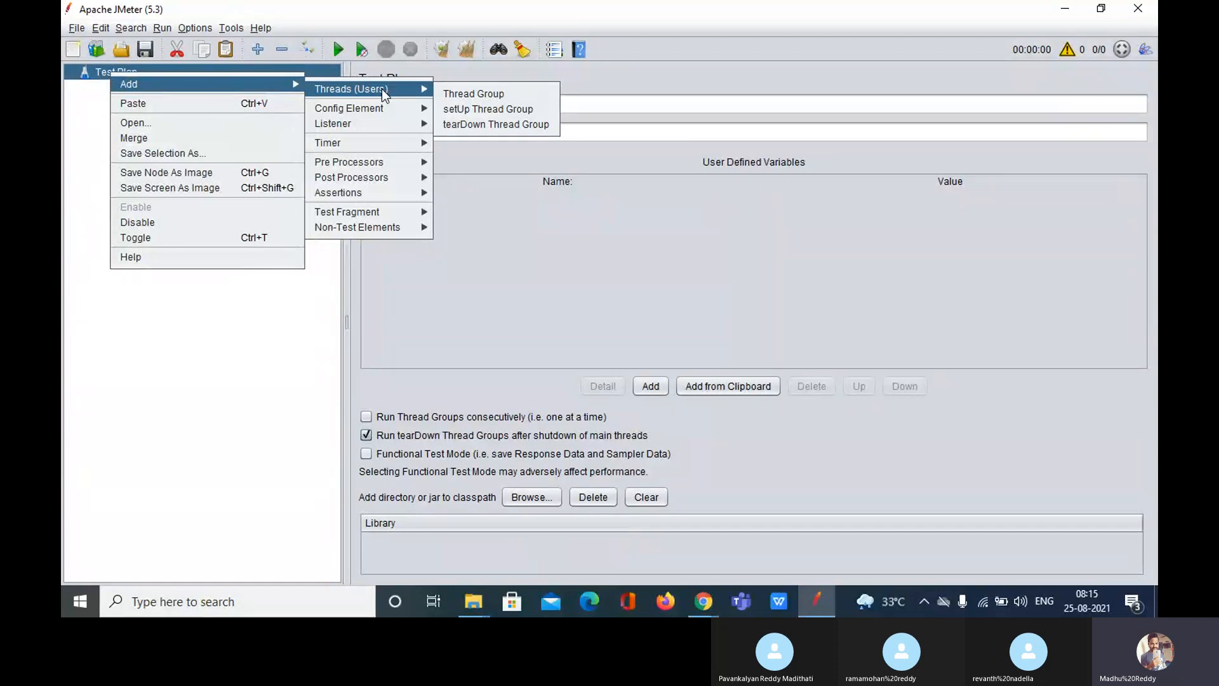
Step: Dismiss the Test Plan Add menu without adding any thread group
{"action": "left_click", "coordinate": [724, 250]}
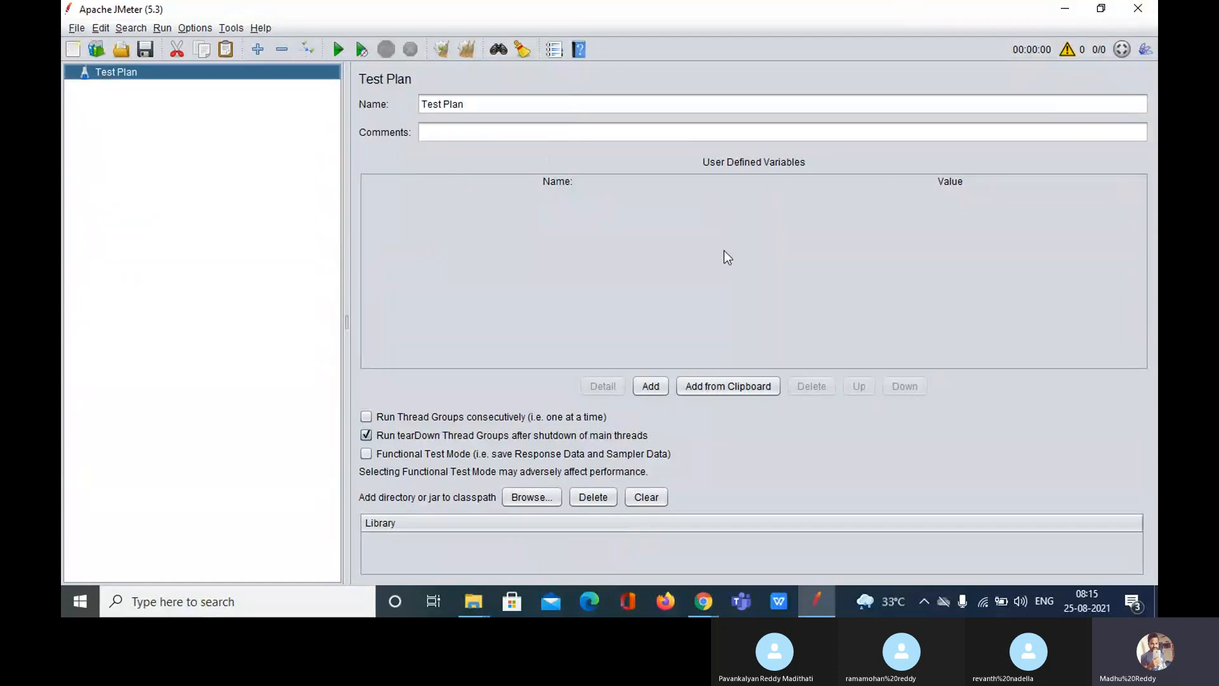
Step: Close JMeter and relaunch it maximized from ApacheJMeter.jar in the apache-jmeter-5.3 bin folder
{"action": "left_click", "coordinate": [1150, 11]}
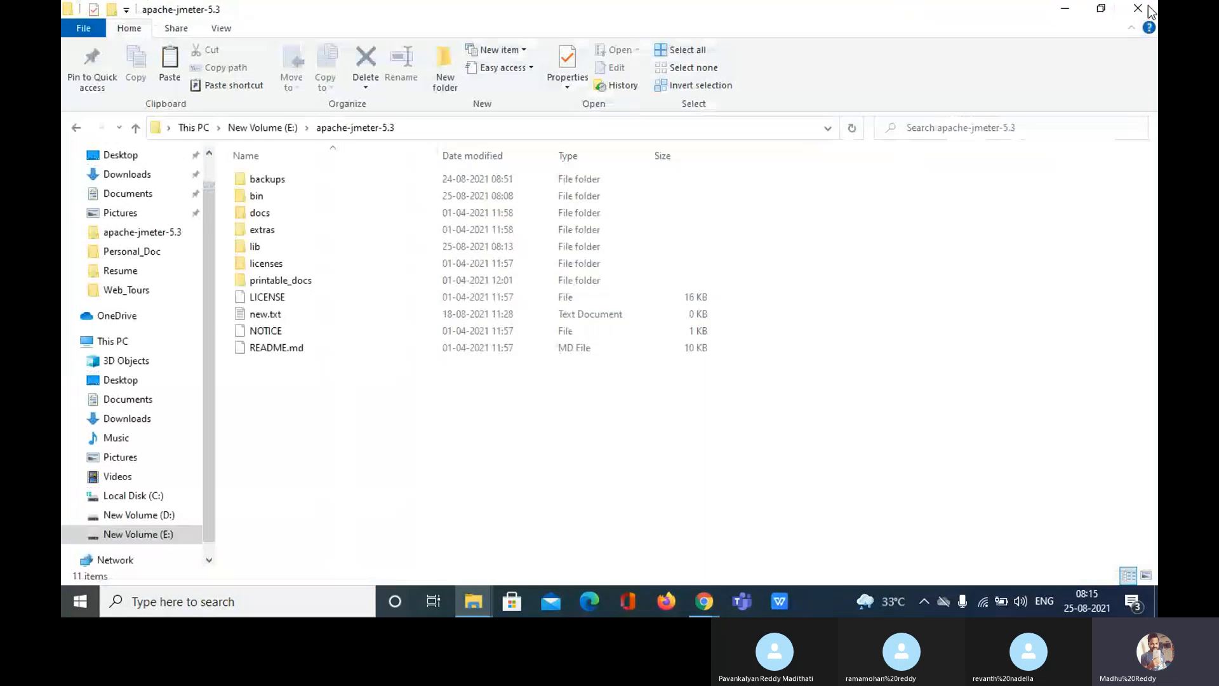
{"action": "double_click", "coordinate": [305, 196]}
{"action": "left_click", "coordinate": [302, 270]}
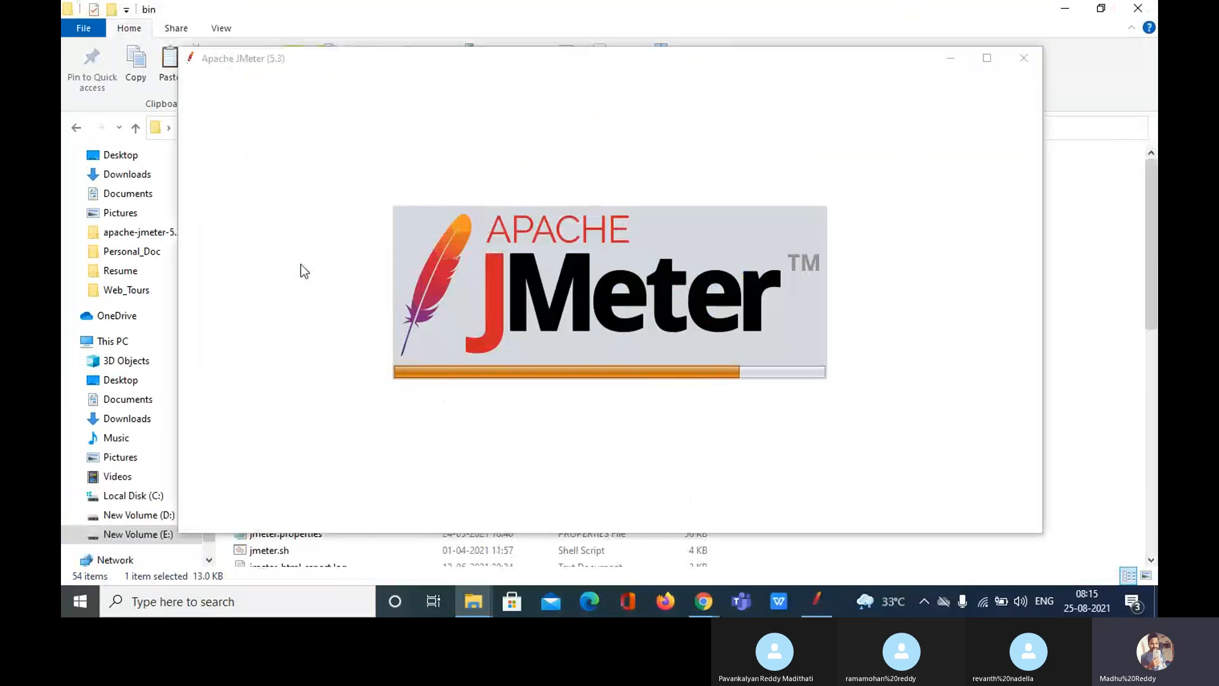
{"action": "left_click", "coordinate": [986, 59]}
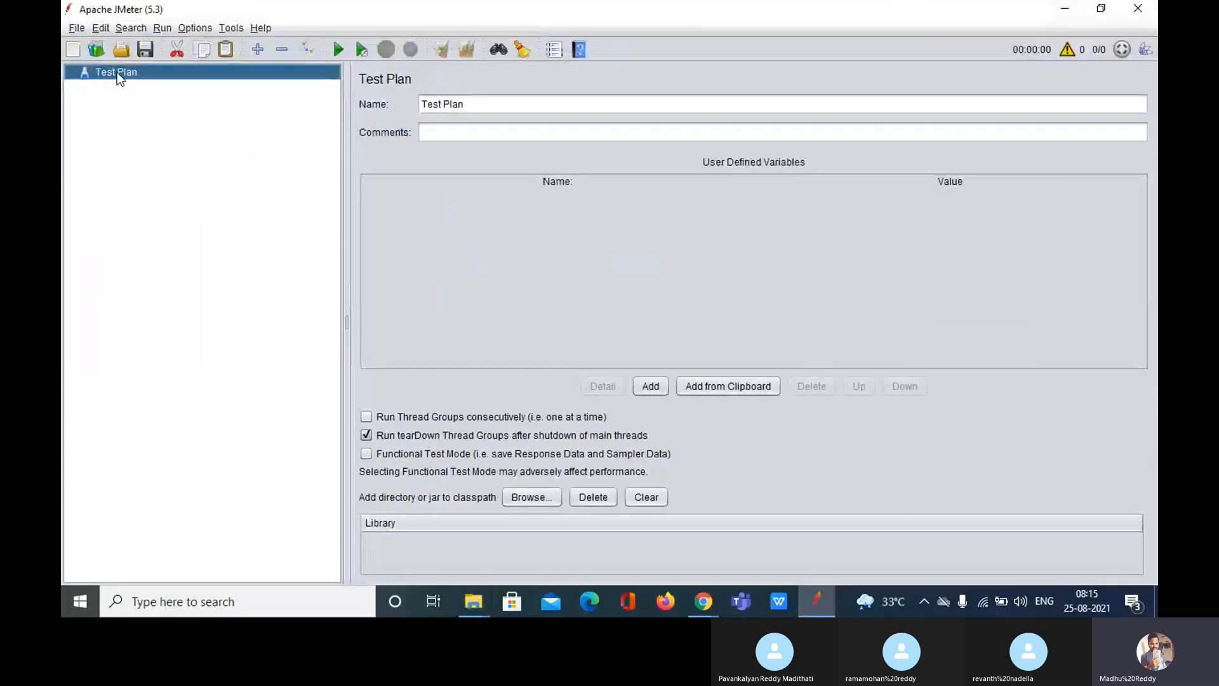
Step: Add a jp@gc - Ultimate Thread Group under the Test Plan via Threads (Users)
{"action": "right_click", "coordinate": [117, 71]}
{"action": "mouse_move", "coordinate": [178, 85]}
{"action": "mouse_move", "coordinate": [363, 89]}
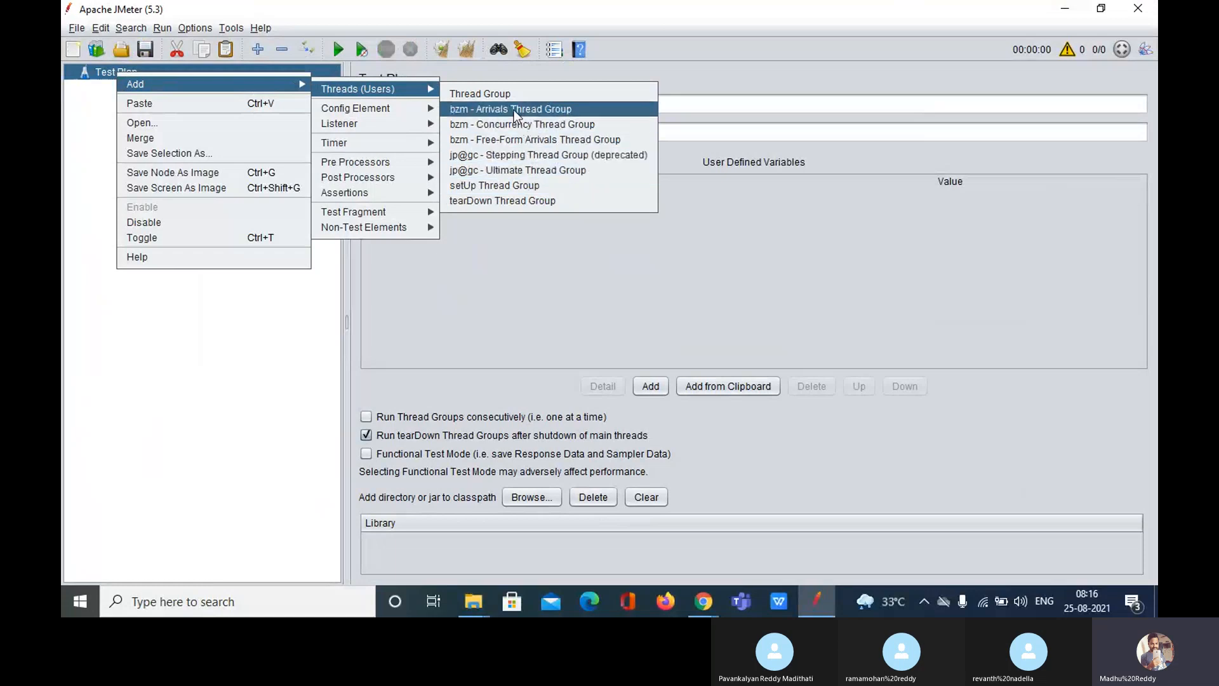
{"action": "left_click", "coordinate": [523, 170]}
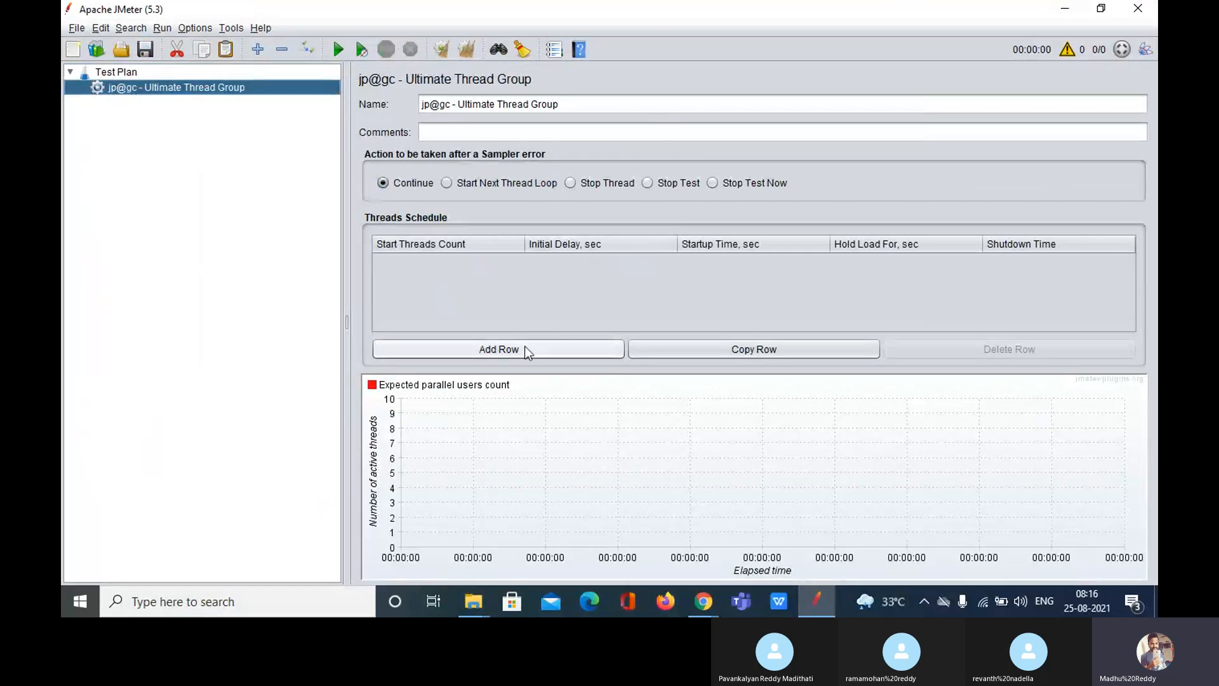
{"action": "left_click", "coordinate": [302, 605]}
Step: Search for 'notepad', open and maximize a blank Notepad, then close it again
{"action": "type", "text": "notepad"}
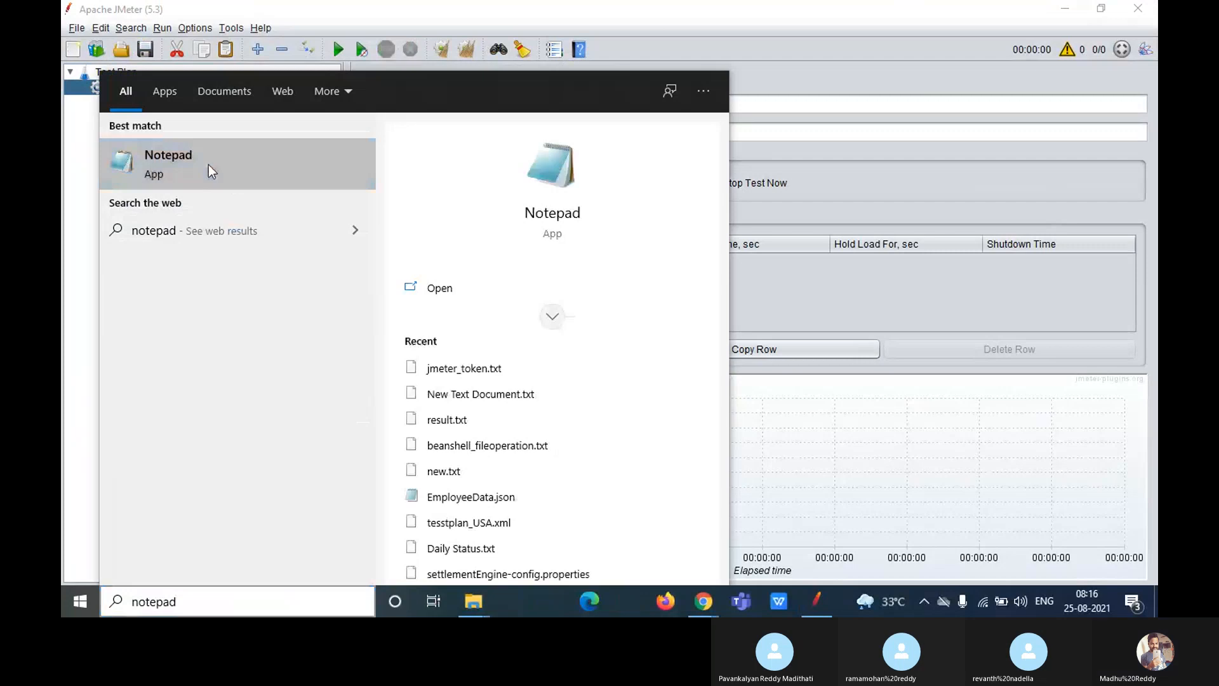
{"action": "left_click", "coordinate": [208, 165]}
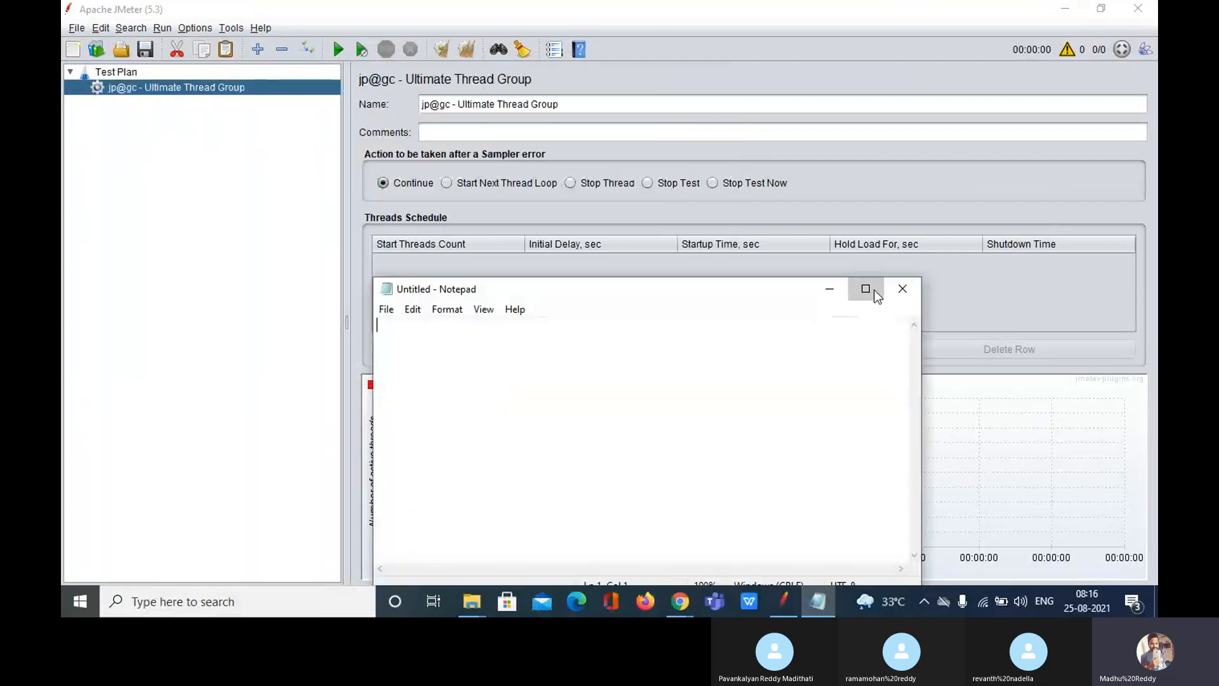
{"action": "left_click", "coordinate": [874, 290]}
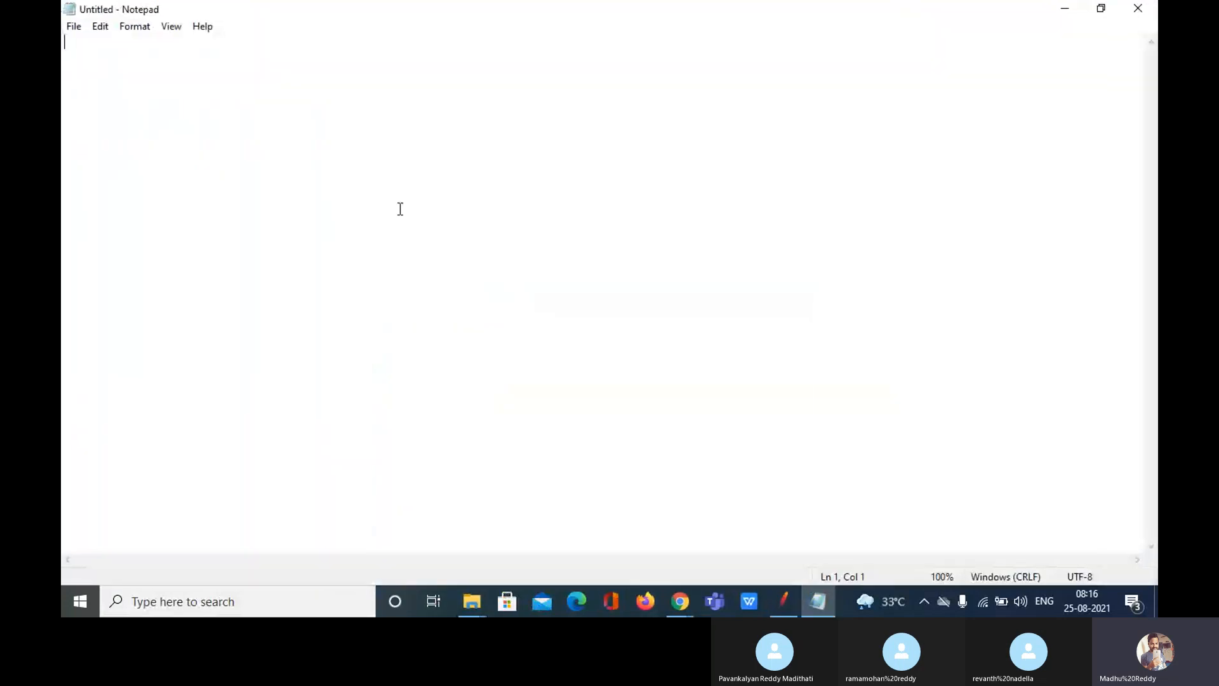
{"action": "left_click", "coordinate": [1139, 10]}
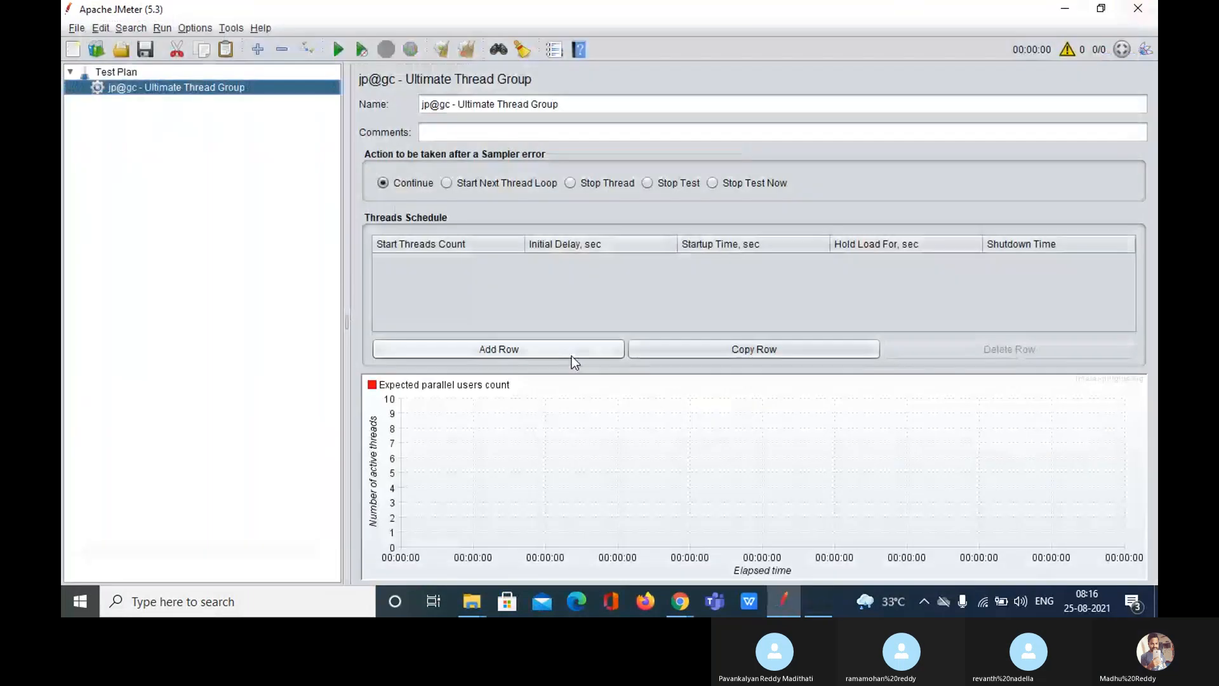
{"action": "left_click", "coordinate": [178, 595]}
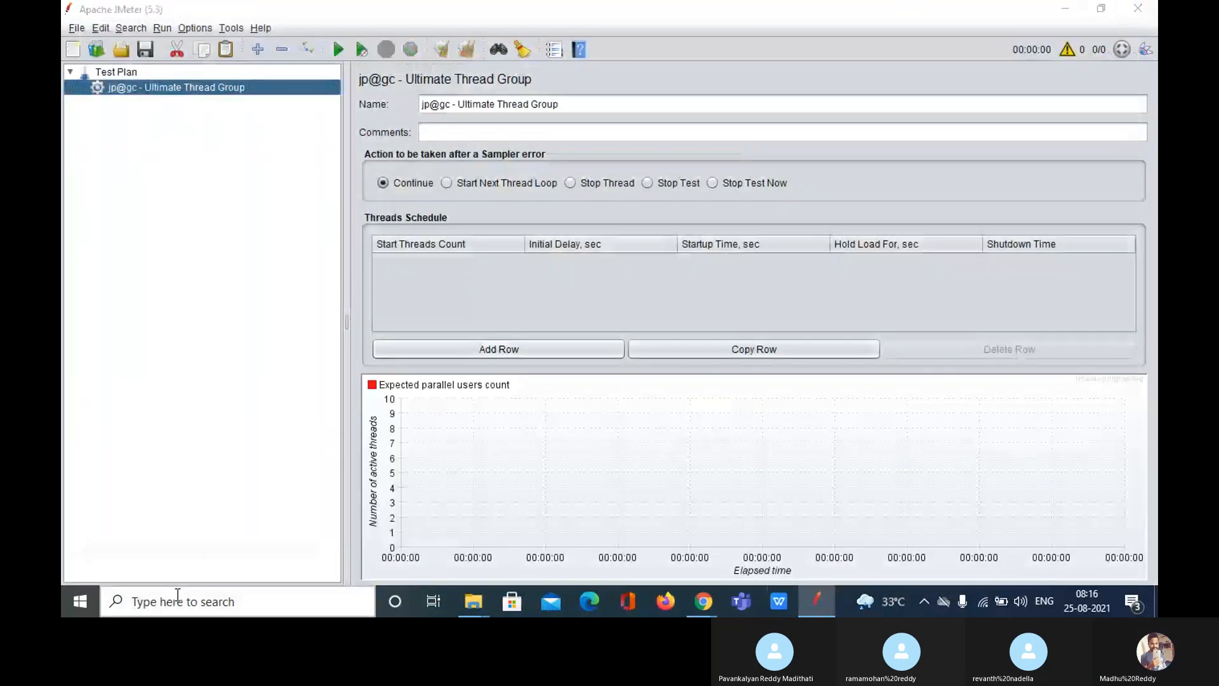
Step: Open Paint and sketch a rising staircase labelled 10, 5 and 100 on its steps
{"action": "type", "text": "paint"}
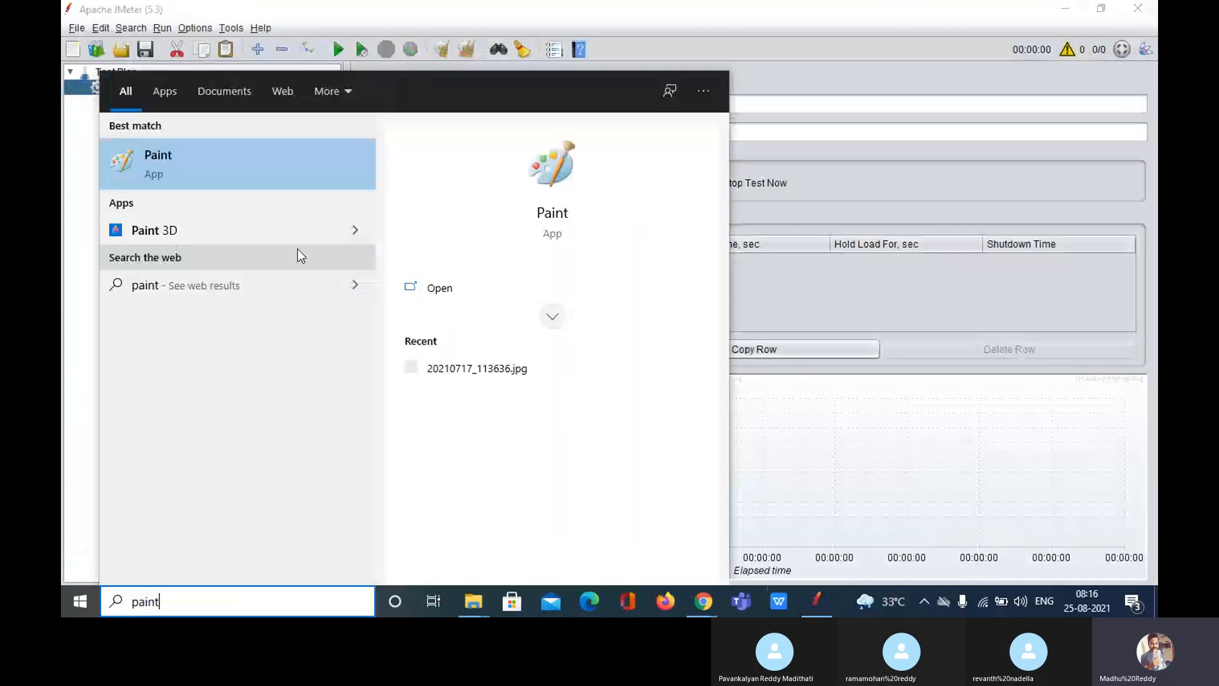
{"action": "left_click", "coordinate": [250, 152]}
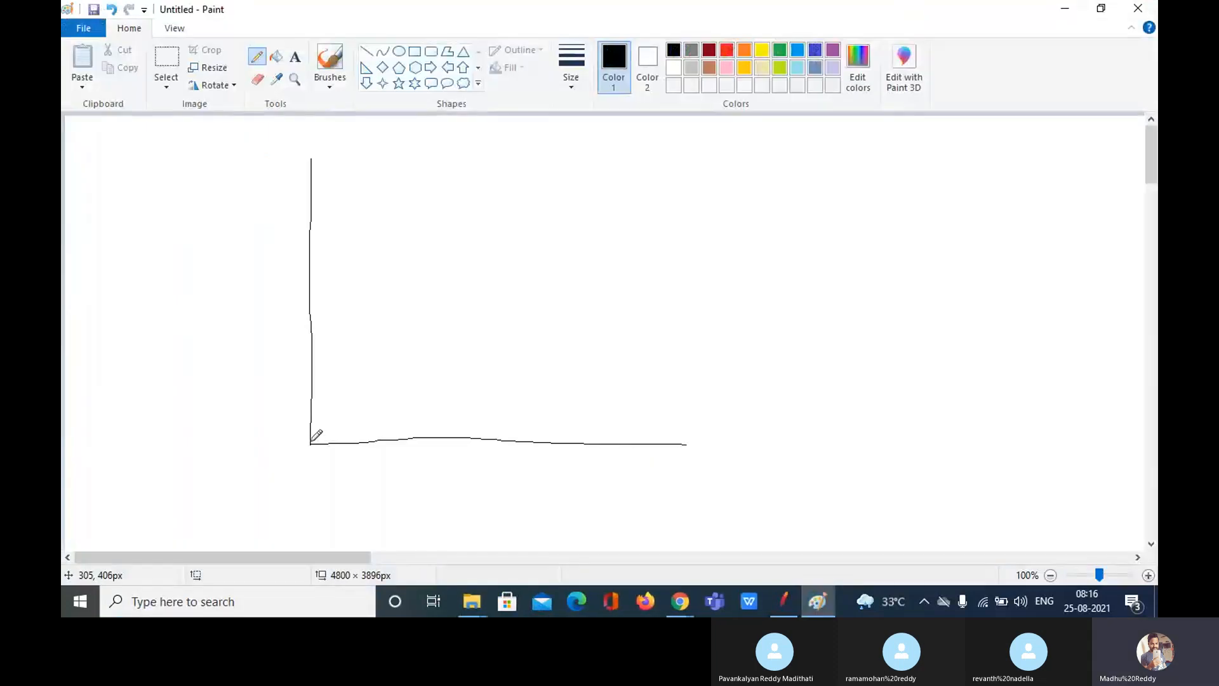
{"action": "mouse_move", "coordinate": [312, 442]}
{"action": "left_mouse_down"}
{"action": "mouse_move", "coordinate": [336, 352]}
{"action": "mouse_move", "coordinate": [471, 358]}
{"action": "mouse_move", "coordinate": [513, 275]}
{"action": "mouse_move", "coordinate": [612, 286]}
{"action": "mouse_move", "coordinate": [676, 129]}
{"action": "mouse_move", "coordinate": [790, 143]}
{"action": "mouse_move", "coordinate": [958, 131]}
{"action": "left_mouse_up"}
{"action": "mouse_move", "coordinate": [336, 401]}
{"action": "left_mouse_down"}
{"action": "mouse_move", "coordinate": [336, 438]}
{"action": "mouse_move", "coordinate": [361, 424]}
{"action": "mouse_move", "coordinate": [351, 407]}
{"action": "left_mouse_up"}
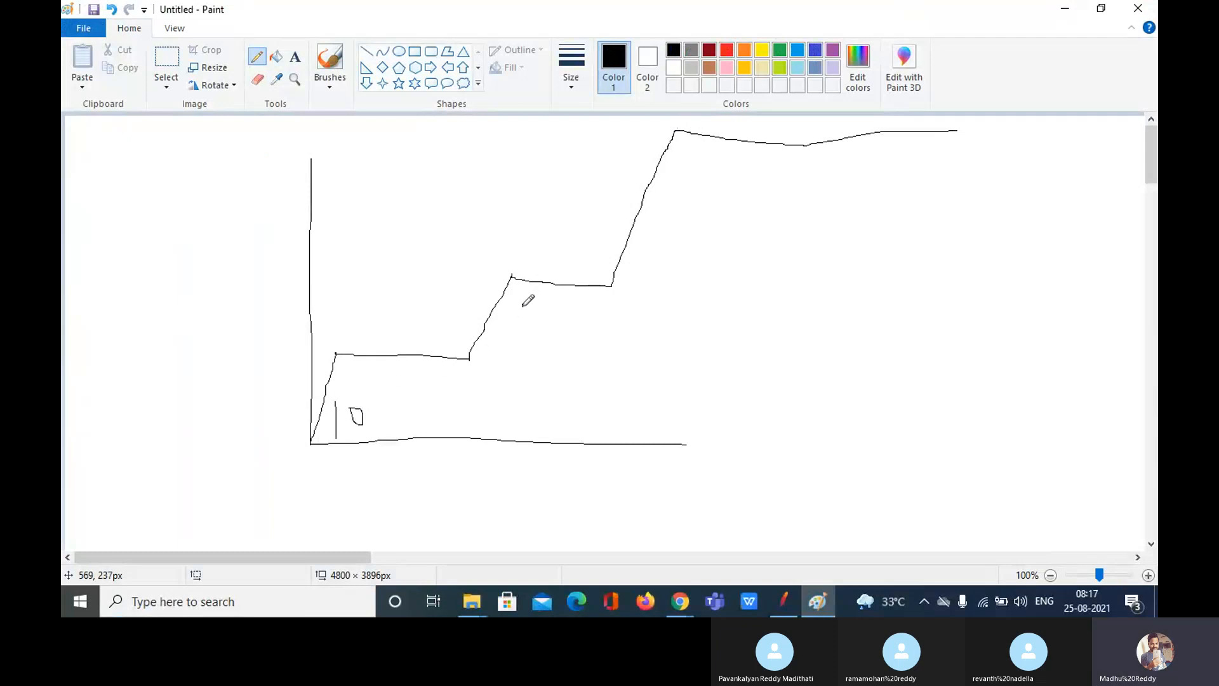
{"action": "mouse_move", "coordinate": [523, 310]}
{"action": "left_mouse_down"}
{"action": "mouse_move", "coordinate": [535, 315]}
{"action": "mouse_move", "coordinate": [508, 321]}
{"action": "mouse_move", "coordinate": [526, 295]}
{"action": "mouse_move", "coordinate": [538, 304]}
{"action": "left_mouse_up"}
{"action": "mouse_move", "coordinate": [665, 183]}
{"action": "left_mouse_down"}
{"action": "mouse_move", "coordinate": [661, 204]}
{"action": "mouse_move", "coordinate": [686, 201]}
{"action": "mouse_move", "coordinate": [678, 188]}
{"action": "mouse_move", "coordinate": [705, 200]}
{"action": "mouse_move", "coordinate": [695, 189]}
{"action": "left_mouse_up"}
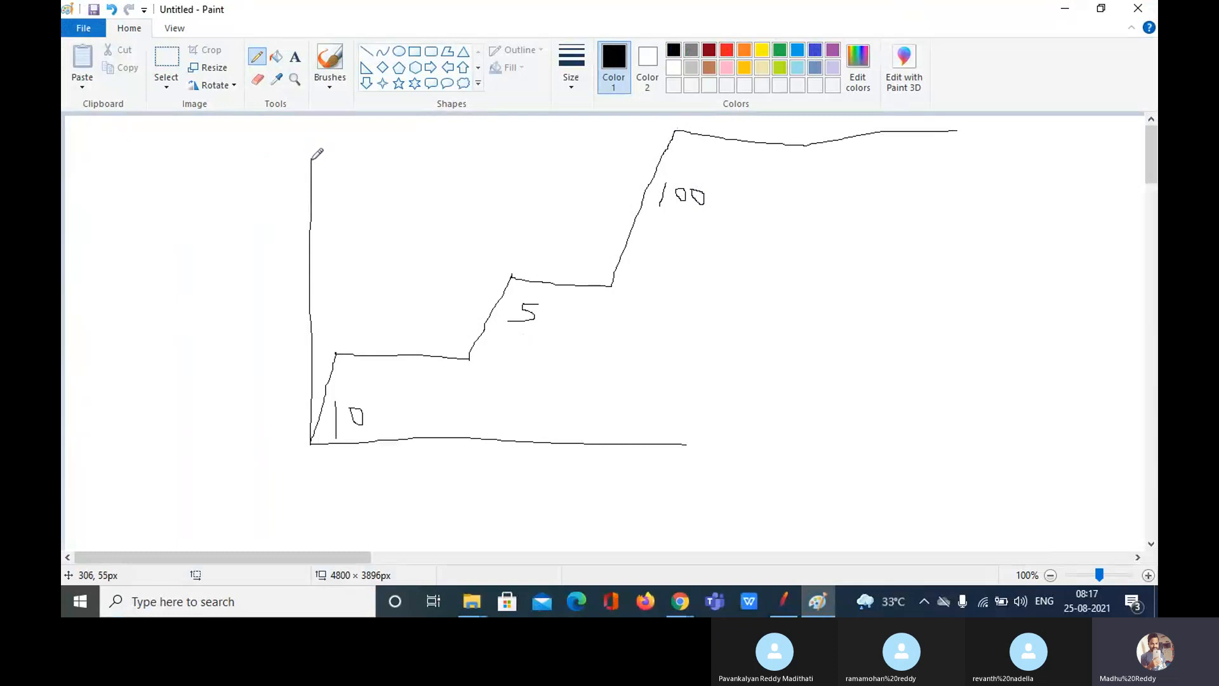
Step: Extend both axes and circle the 10, 5 and 100 step labels
{"action": "left_click_drag", "start_coordinate": [311, 158], "coordinate": [307, 109]}
{"action": "left_click_drag", "start_coordinate": [686, 444], "coordinate": [1033, 432]}
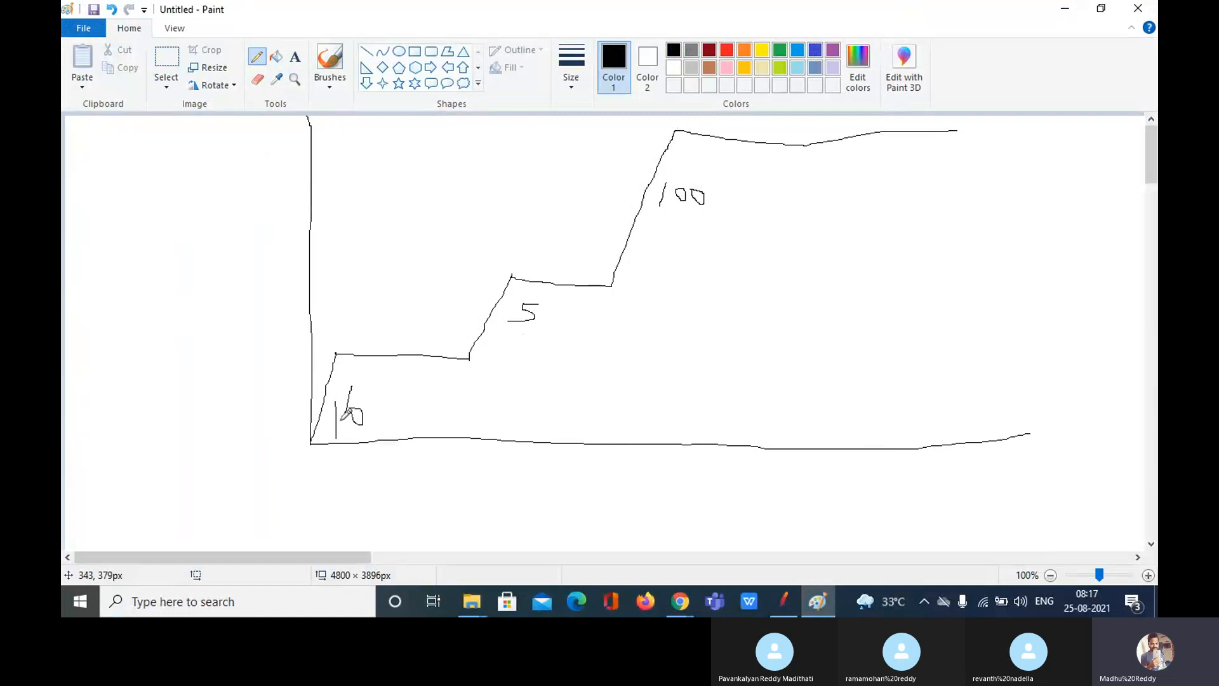
{"action": "mouse_move", "coordinate": [350, 386]}
{"action": "left_mouse_down"}
{"action": "mouse_move", "coordinate": [378, 448]}
{"action": "mouse_move", "coordinate": [323, 382]}
{"action": "left_mouse_up"}
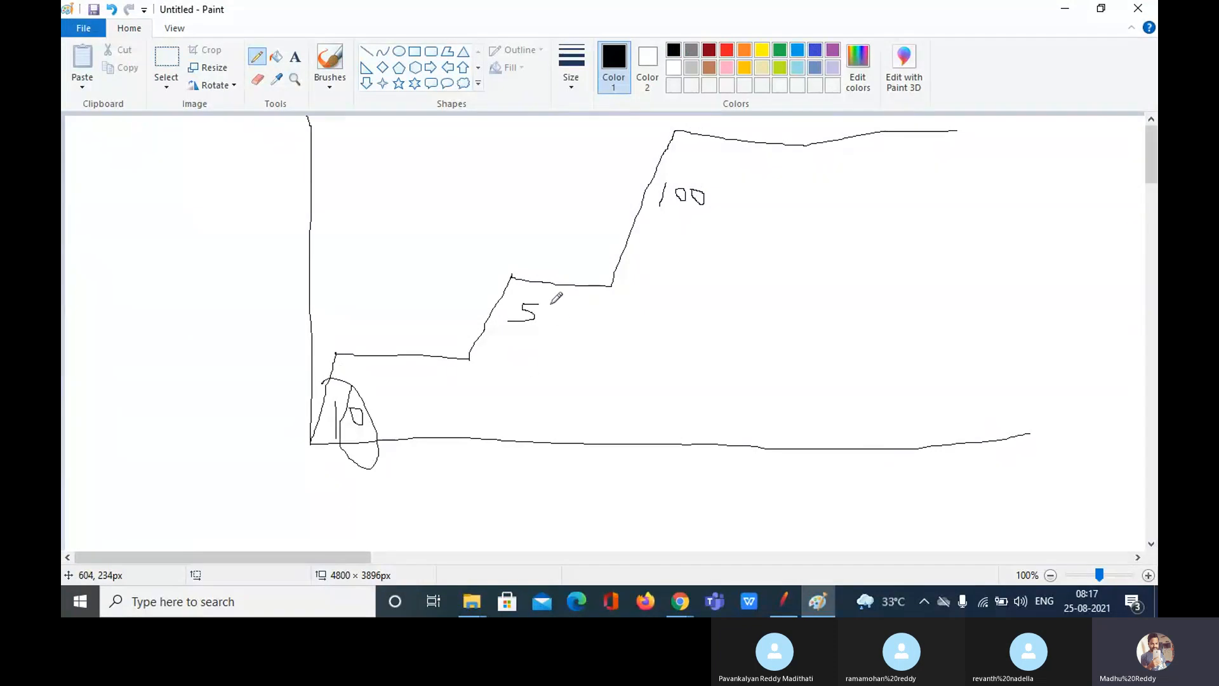
{"action": "mouse_move", "coordinate": [550, 302]}
{"action": "left_mouse_down"}
{"action": "mouse_move", "coordinate": [493, 327]}
{"action": "mouse_move", "coordinate": [549, 340]}
{"action": "mouse_move", "coordinate": [543, 302]}
{"action": "left_mouse_up"}
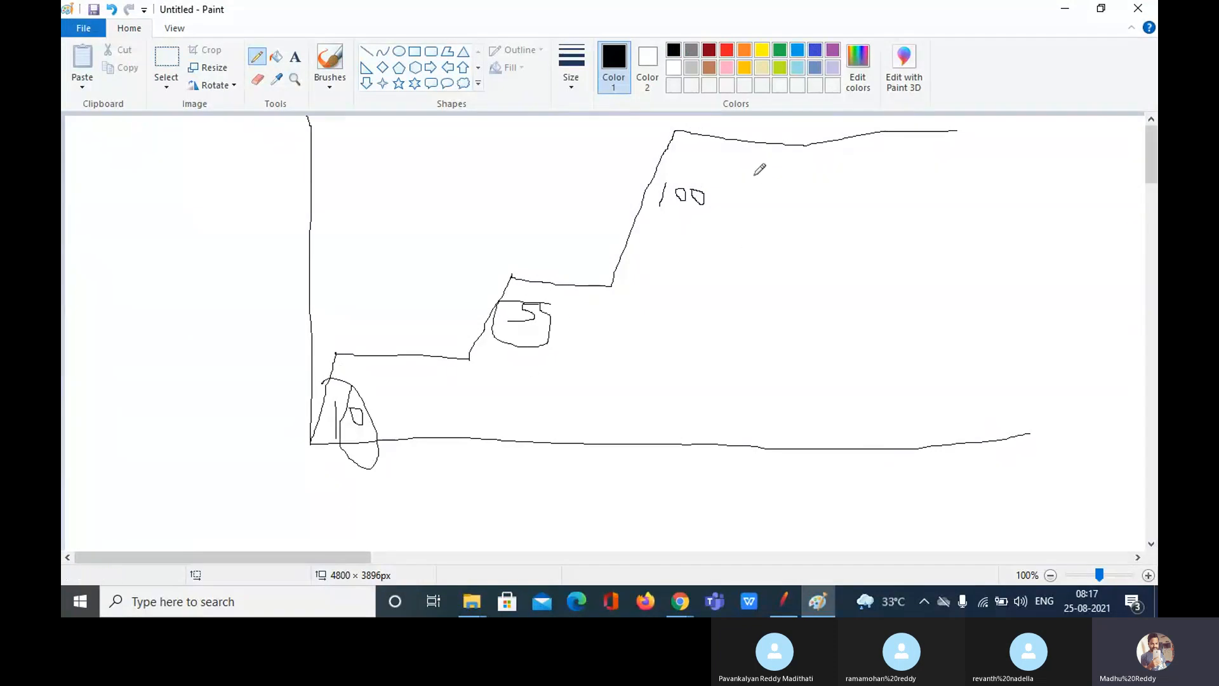
{"action": "mouse_move", "coordinate": [739, 169]}
{"action": "left_mouse_down"}
{"action": "mouse_move", "coordinate": [687, 169]}
{"action": "mouse_move", "coordinate": [638, 191]}
{"action": "mouse_move", "coordinate": [757, 233]}
{"action": "mouse_move", "coordinate": [738, 169]}
{"action": "left_mouse_up"}
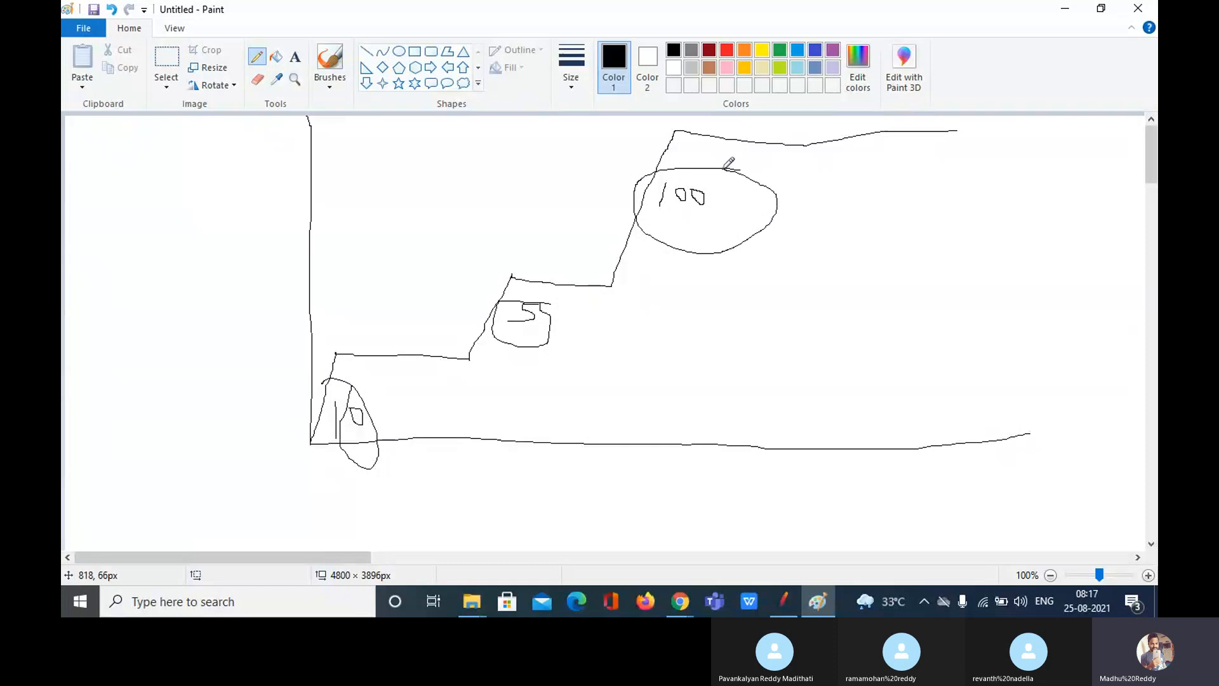
{"action": "left_click", "coordinate": [790, 607]}
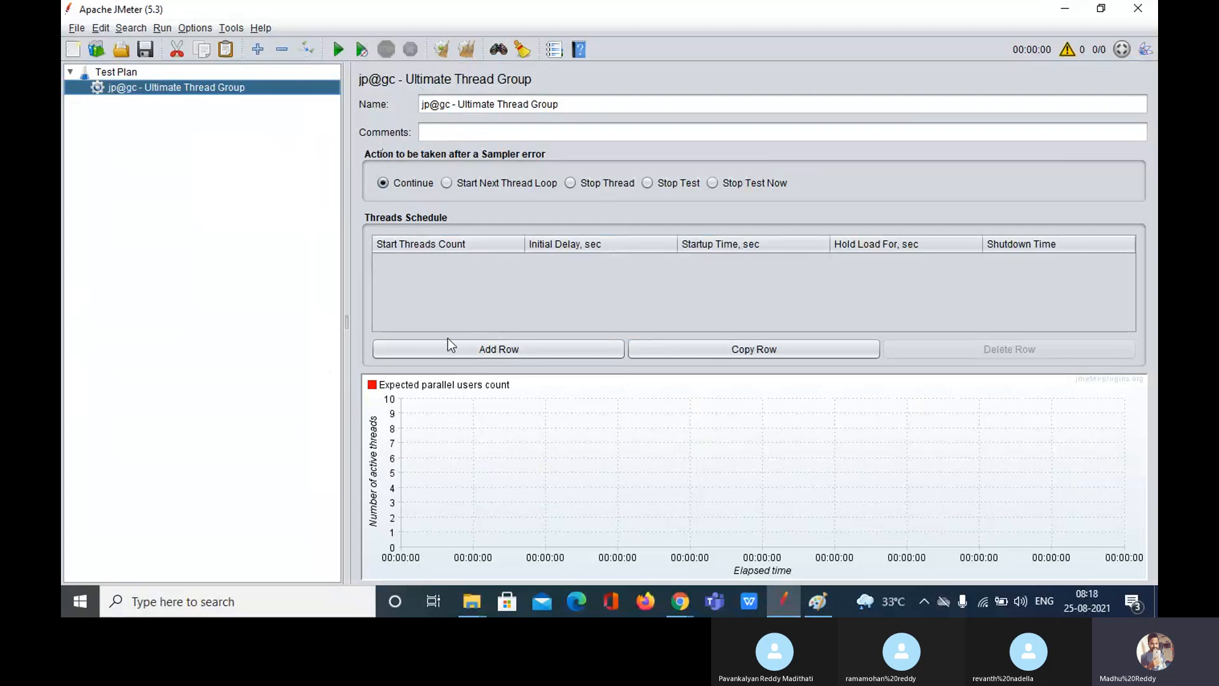
Step: Add a schedule row to the Ultimate Thread Group and change its Start Threads Count to 10
{"action": "left_click", "coordinate": [503, 351]}
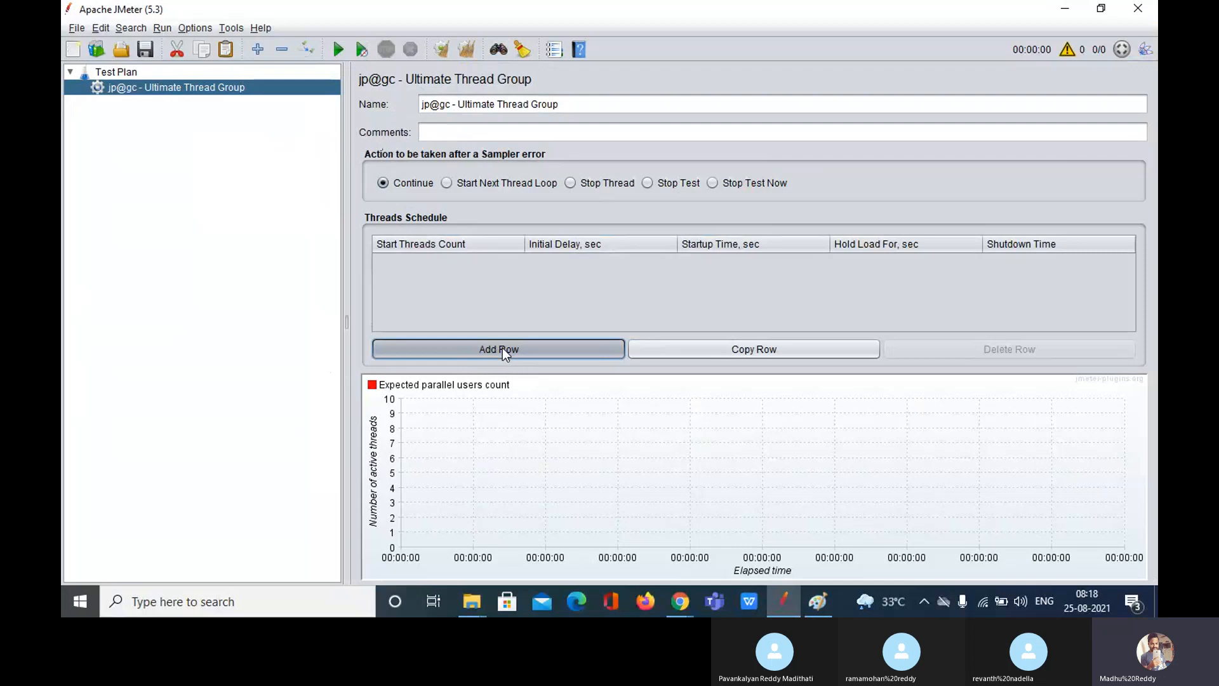
{"action": "double_click", "coordinate": [420, 260]}
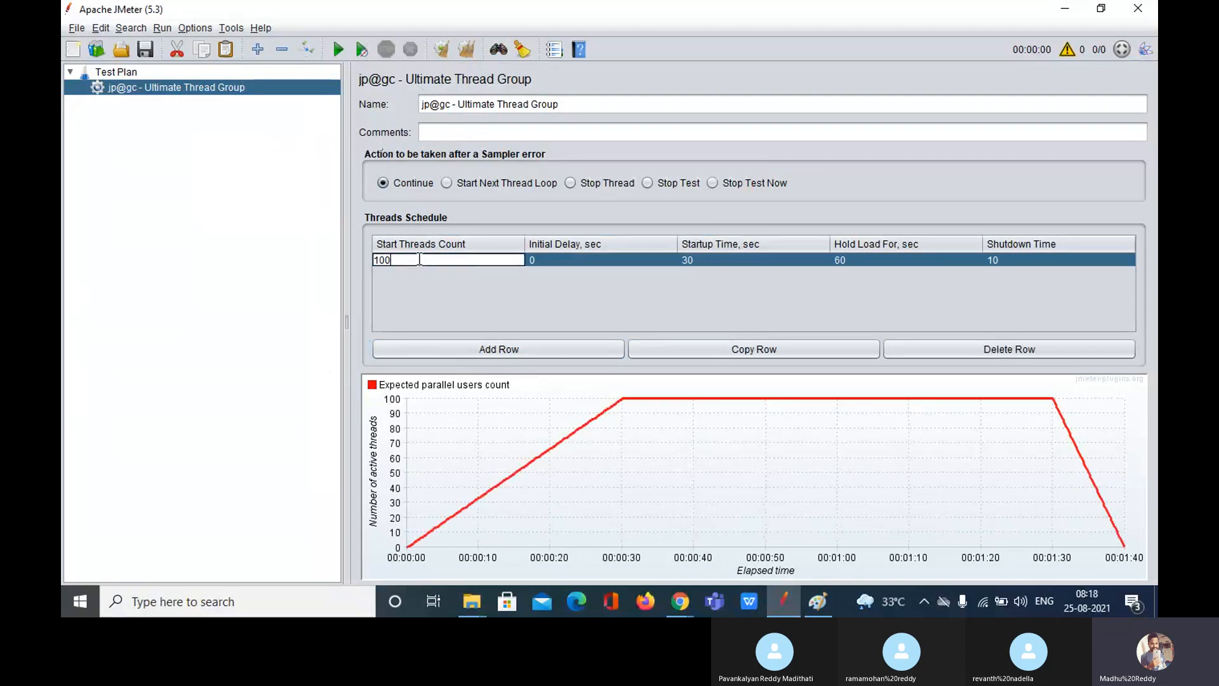
{"action": "key", "text": "BackSpace"}
{"action": "key", "text": "BackSpace"}
{"action": "key", "text": "BackSpace"}
{"action": "type", "text": "10"}
{"action": "double_click", "coordinate": [582, 261]}
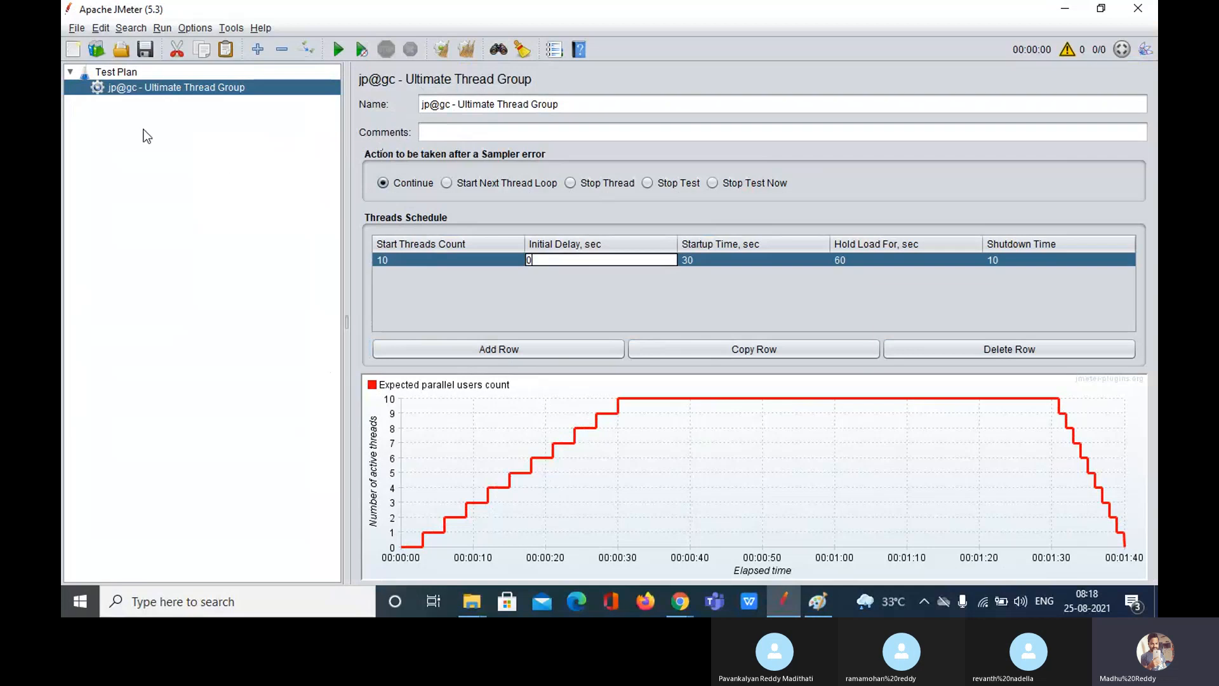
Step: Add a standard Thread Group under the Test Plan with Specify Thread lifetime checked
{"action": "right_click", "coordinate": [129, 75]}
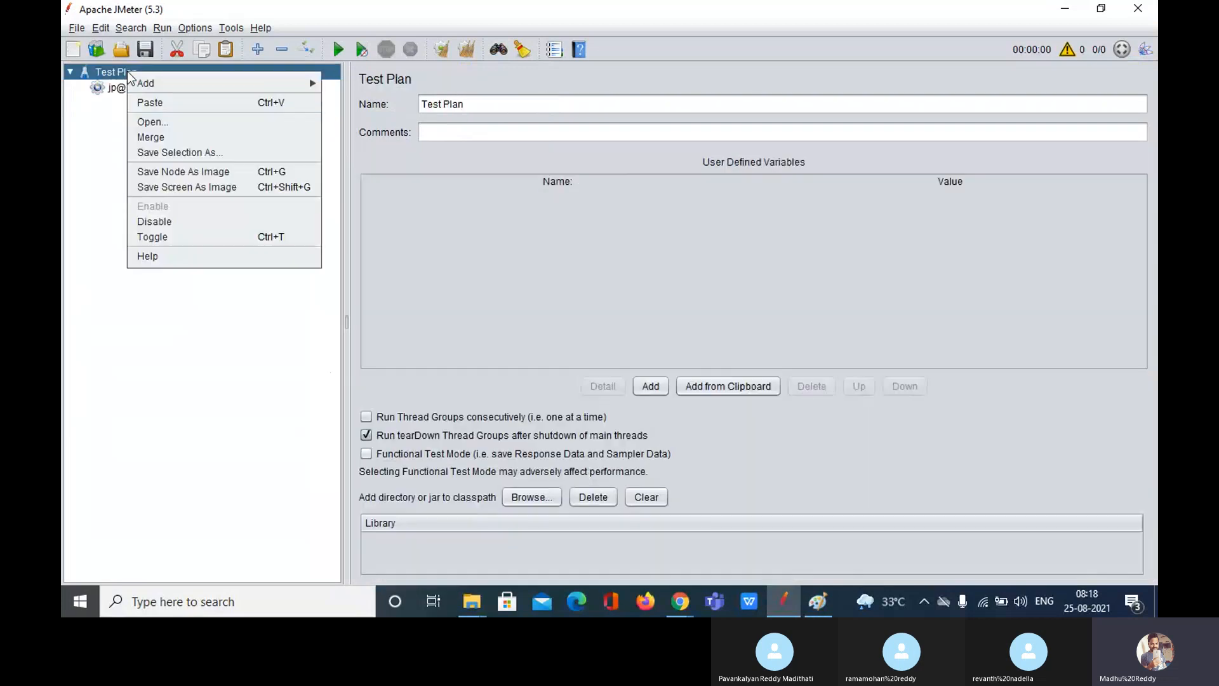
{"action": "mouse_move", "coordinate": [286, 83]}
{"action": "mouse_move", "coordinate": [424, 89]}
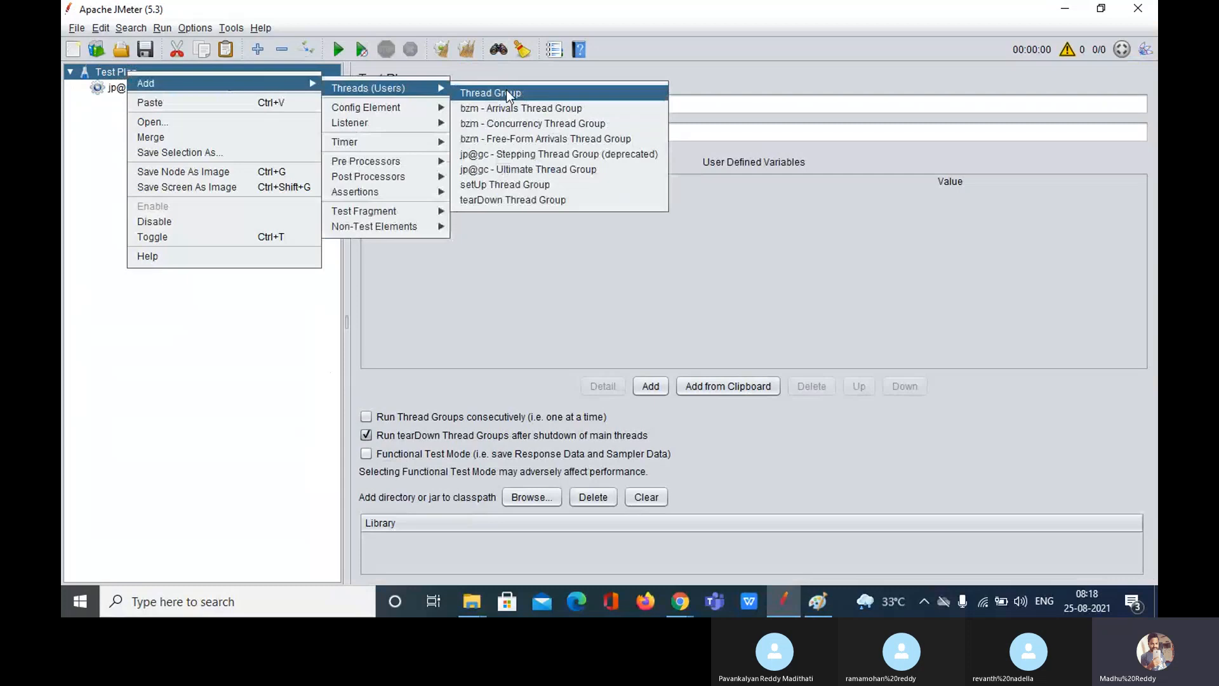
{"action": "left_click", "coordinate": [508, 93]}
{"action": "left_click", "coordinate": [430, 371]}
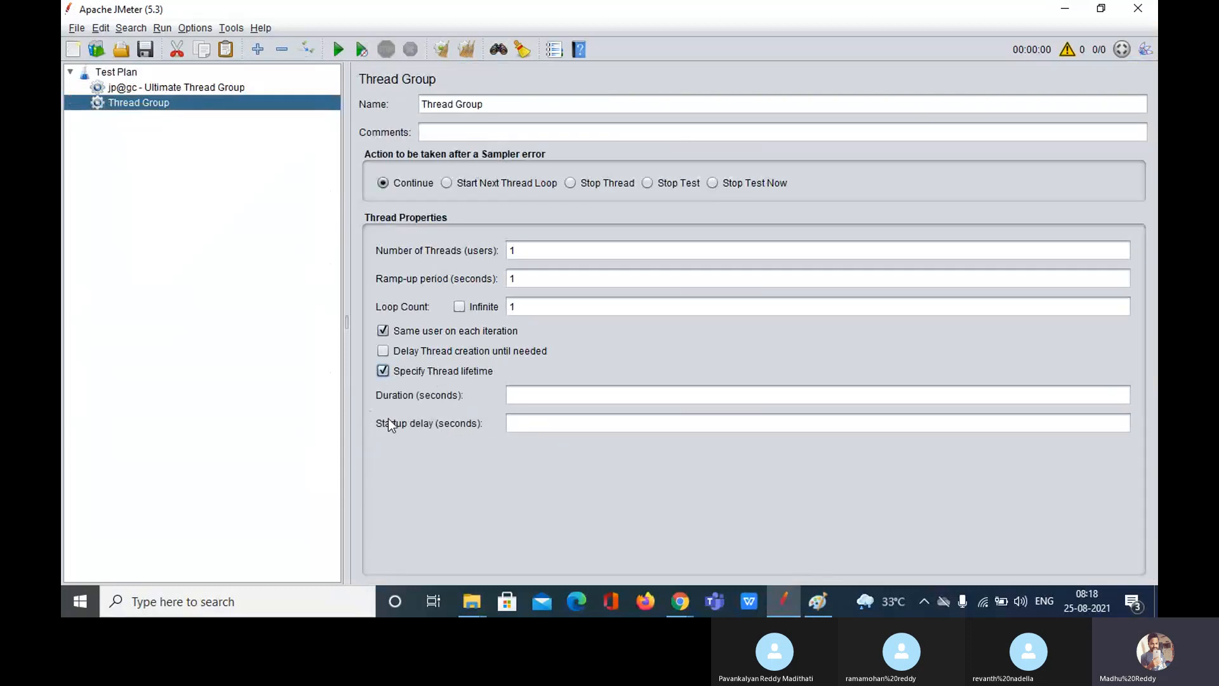
Step: Begin editing the first Ultimate Thread Group row's 30-second startup time, consulting the Paint sketch
{"action": "left_click", "coordinate": [200, 90]}
{"action": "double_click", "coordinate": [563, 256]}
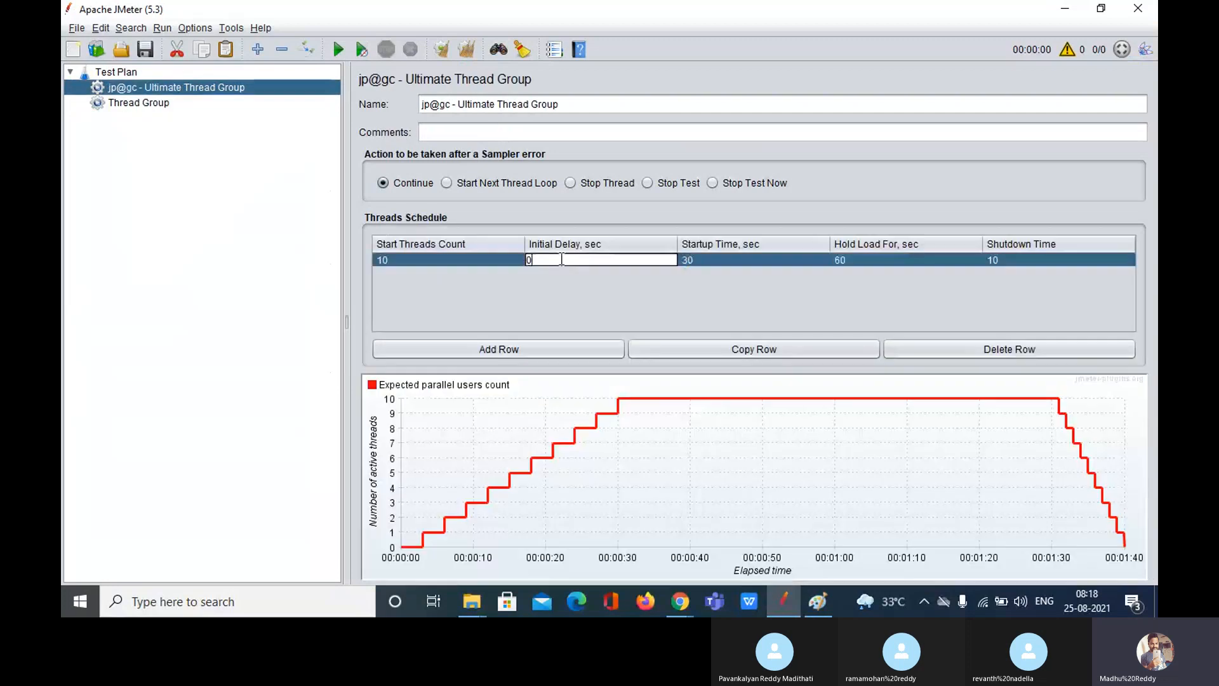
{"action": "double_click", "coordinate": [728, 256]}
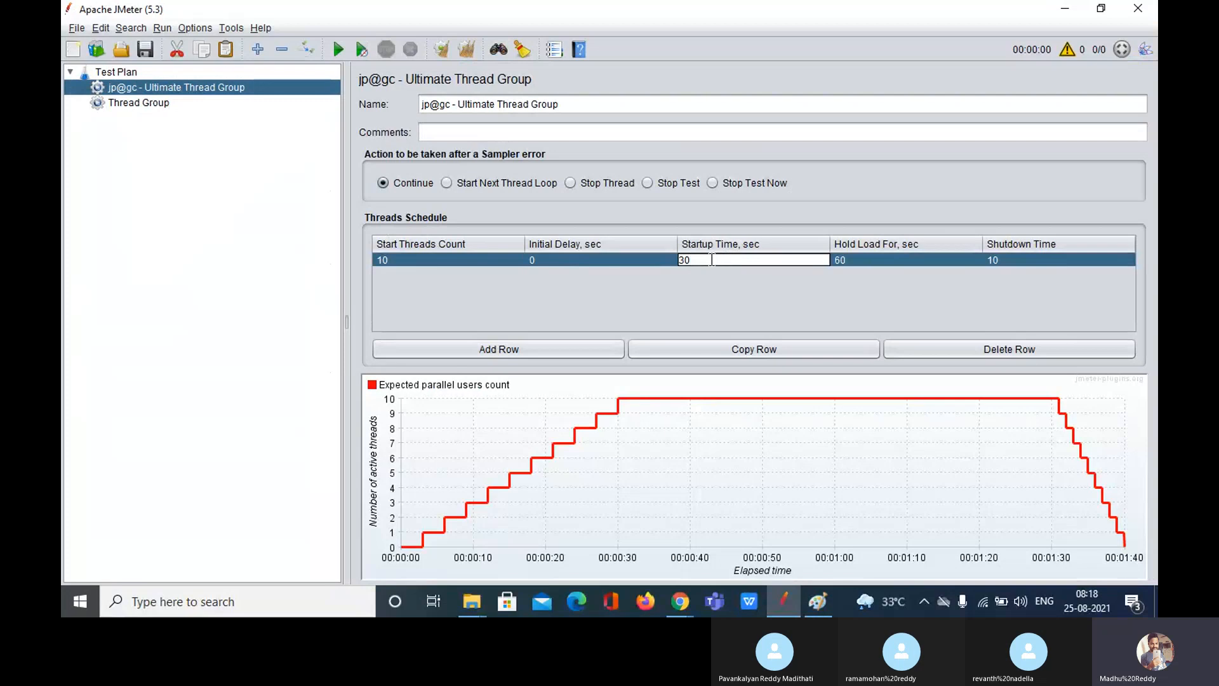
{"action": "left_click_drag", "start_coordinate": [713, 260], "coordinate": [678, 261]}
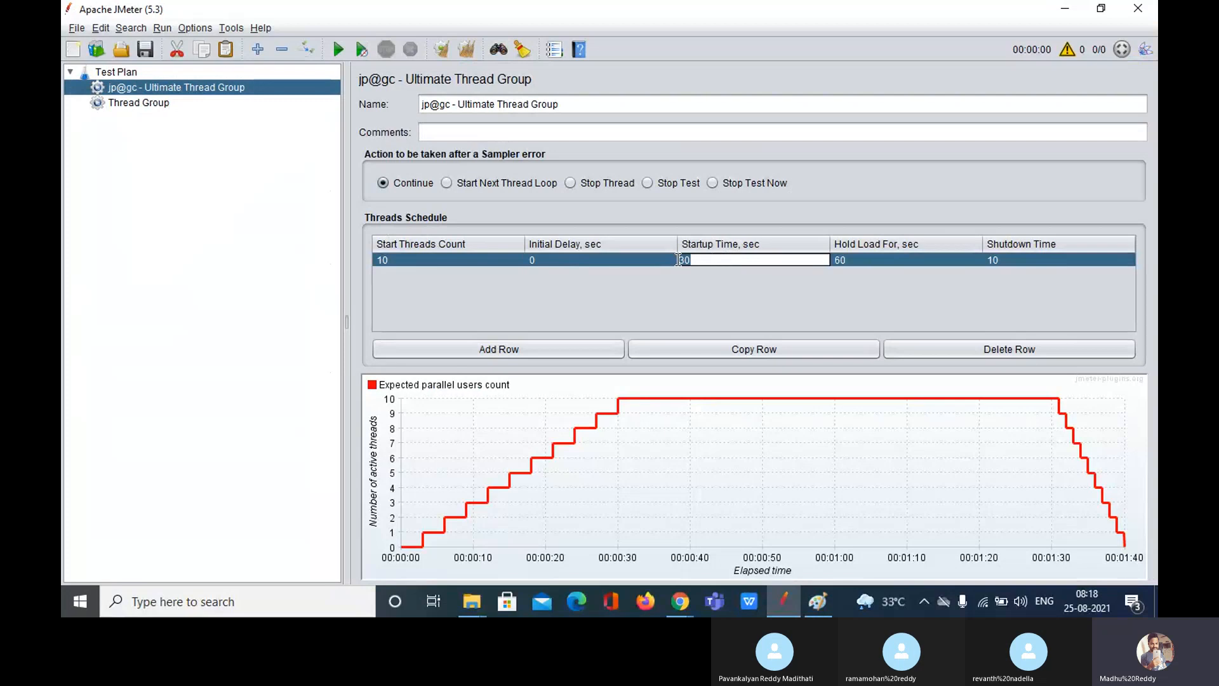
{"action": "left_click", "coordinate": [155, 109]}
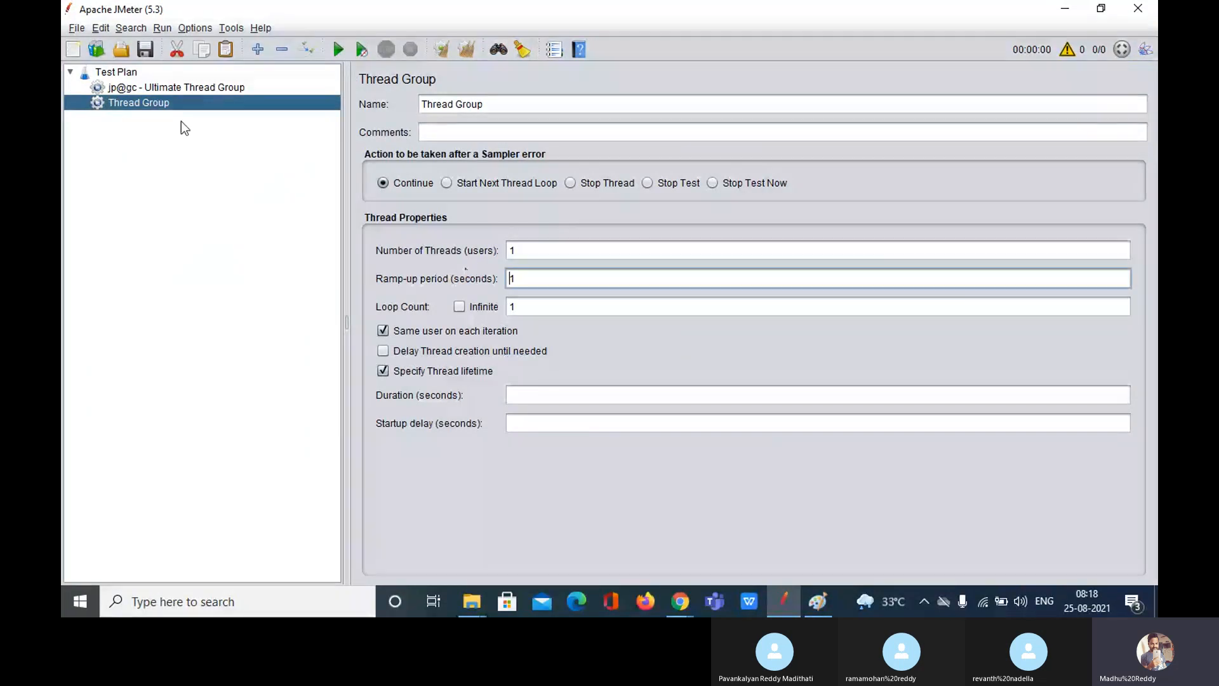
{"action": "left_click", "coordinate": [178, 87]}
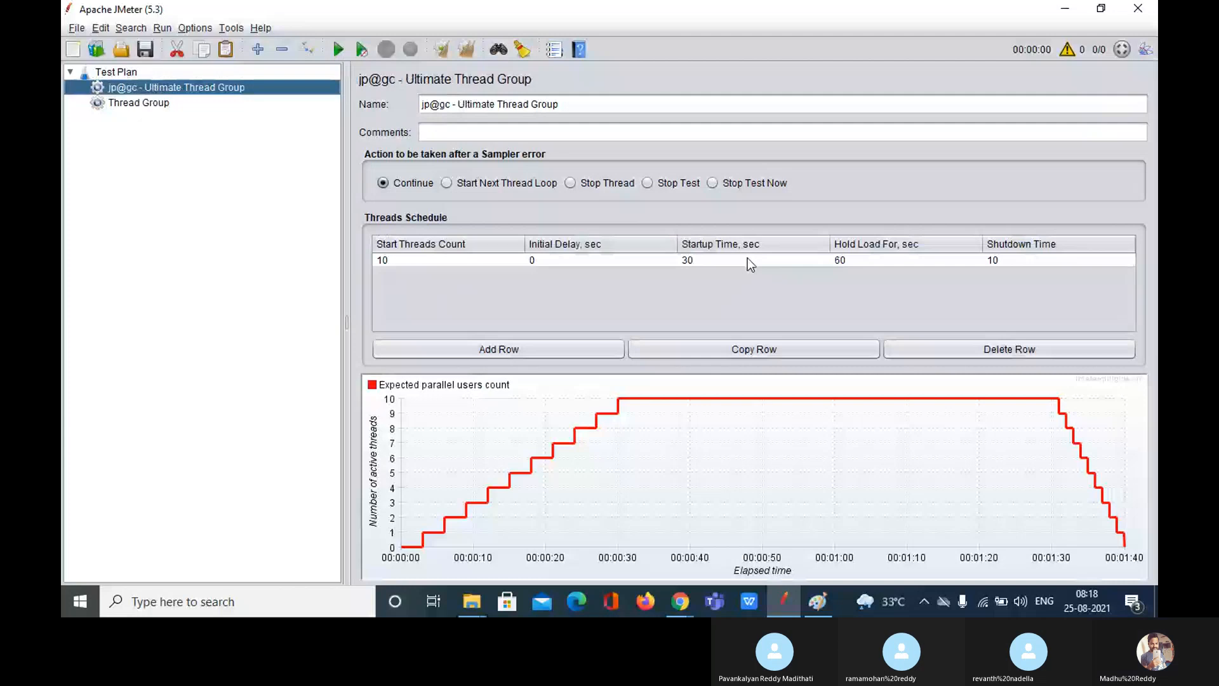
{"action": "double_click", "coordinate": [748, 257]}
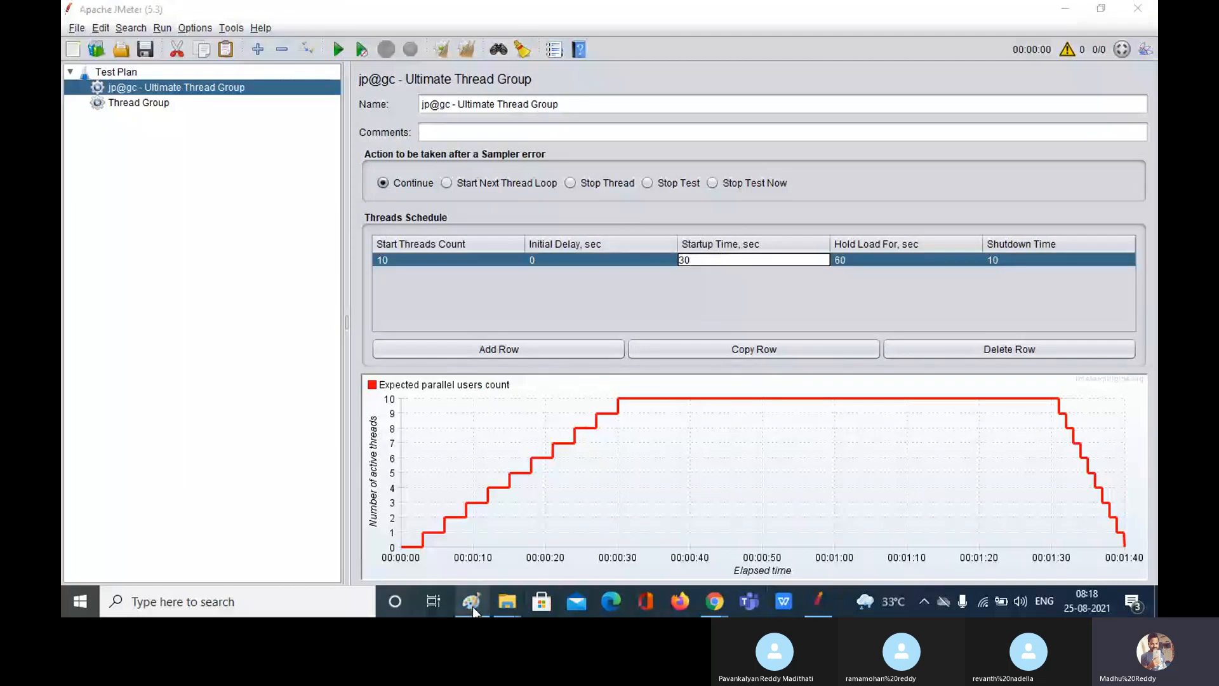
{"action": "left_click", "coordinate": [472, 607]}
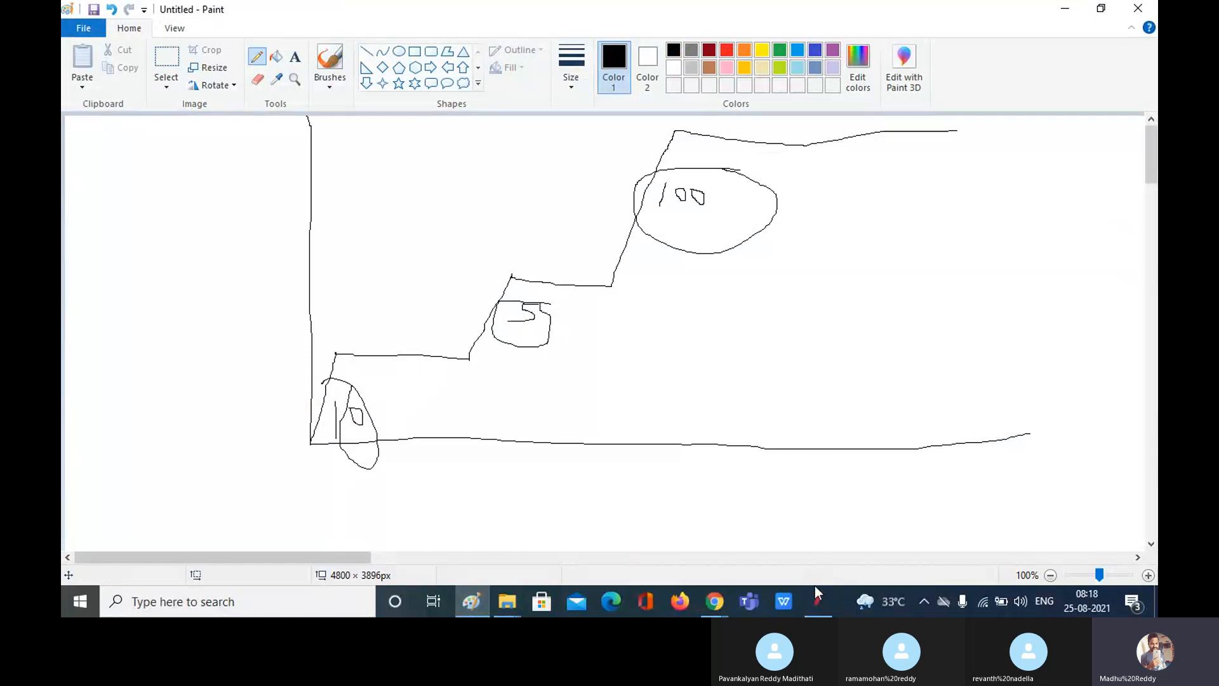
{"action": "left_click", "coordinate": [823, 605]}
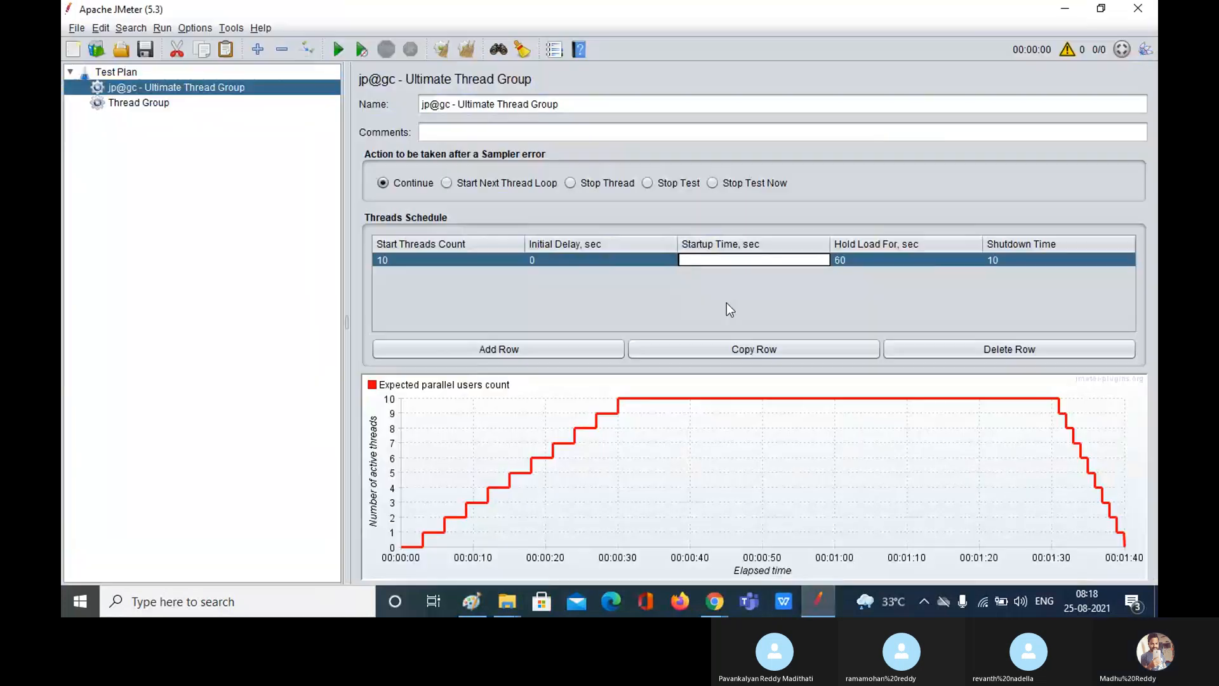
Step: Set the first row's Startup Time to 3 seconds and Hold Load For to 180 seconds
{"action": "type", "text": "300"}
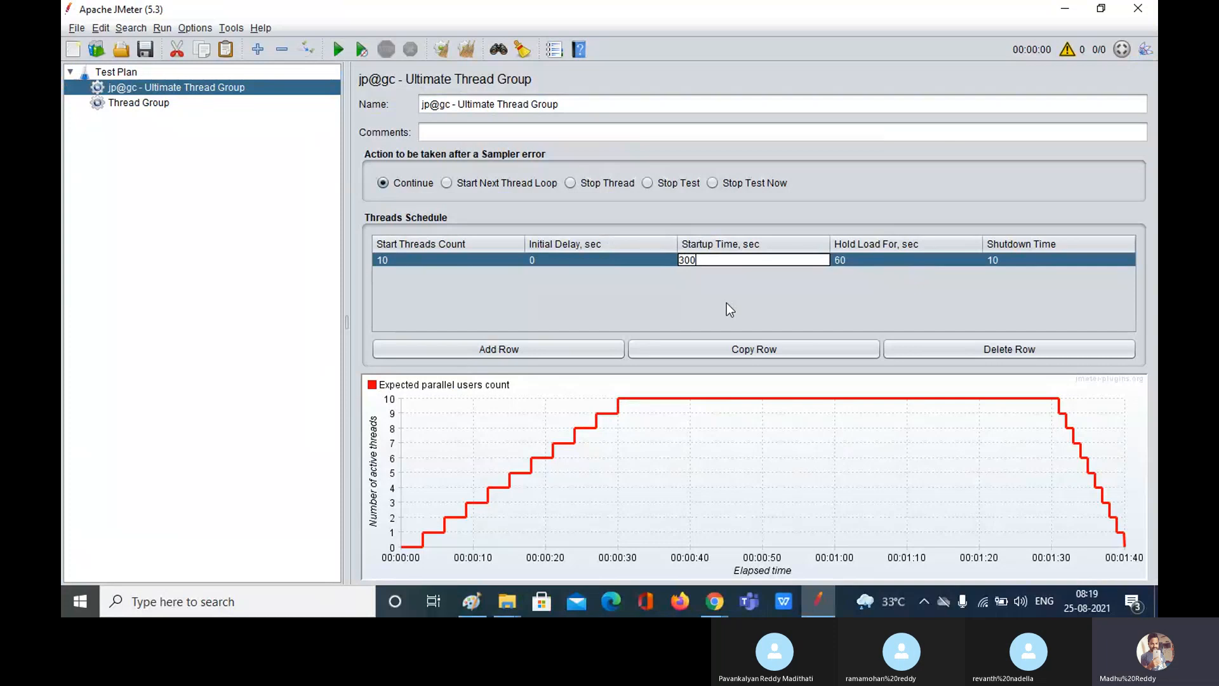
{"action": "left_click", "coordinate": [871, 258]}
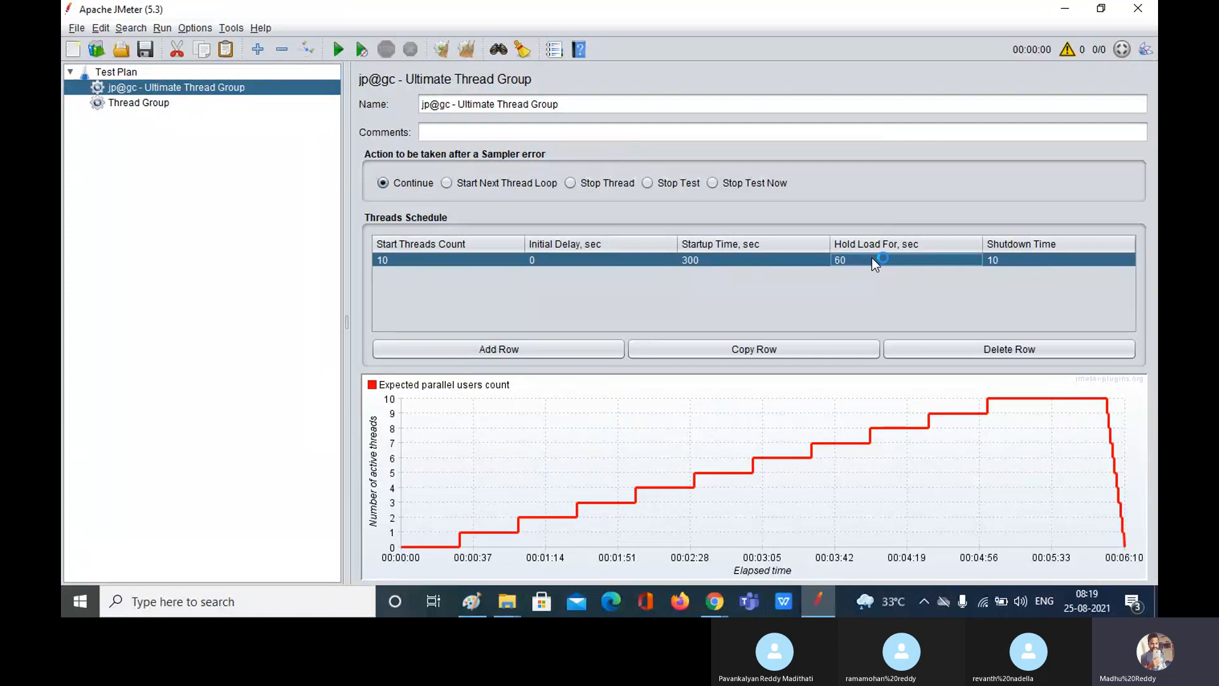
{"action": "double_click", "coordinate": [714, 259]}
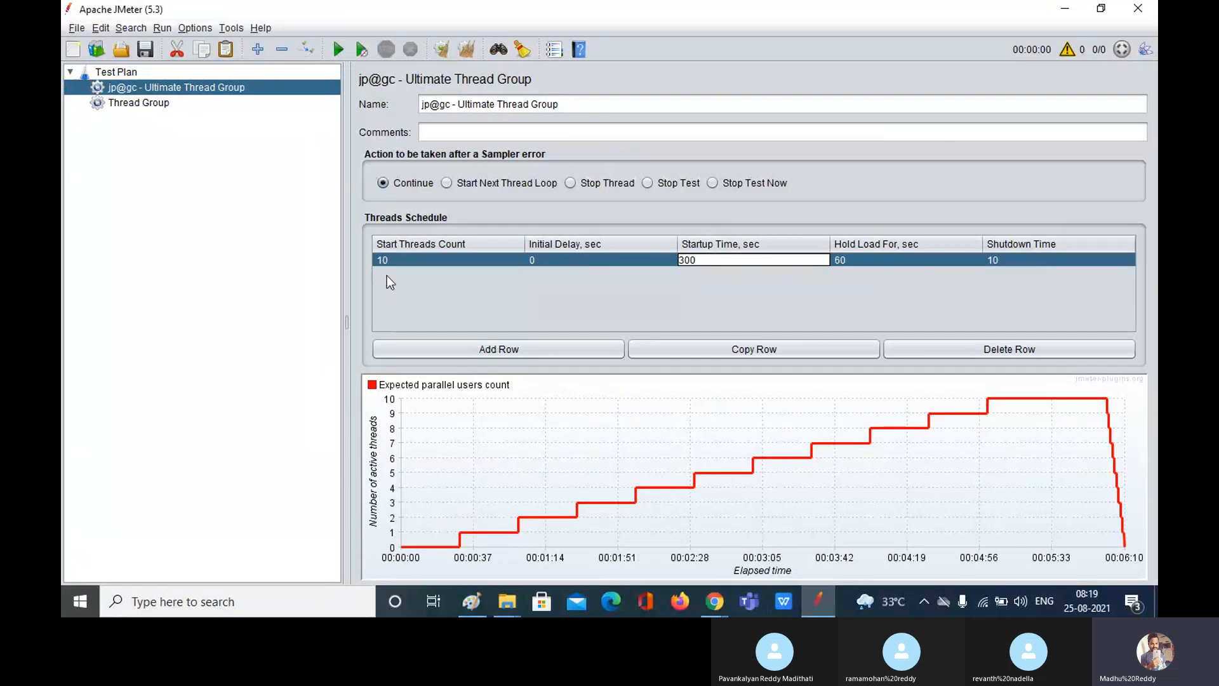
{"action": "key", "text": "BackSpace"}
{"action": "key", "text": "BackSpace"}
{"action": "double_click", "coordinate": [867, 260]}
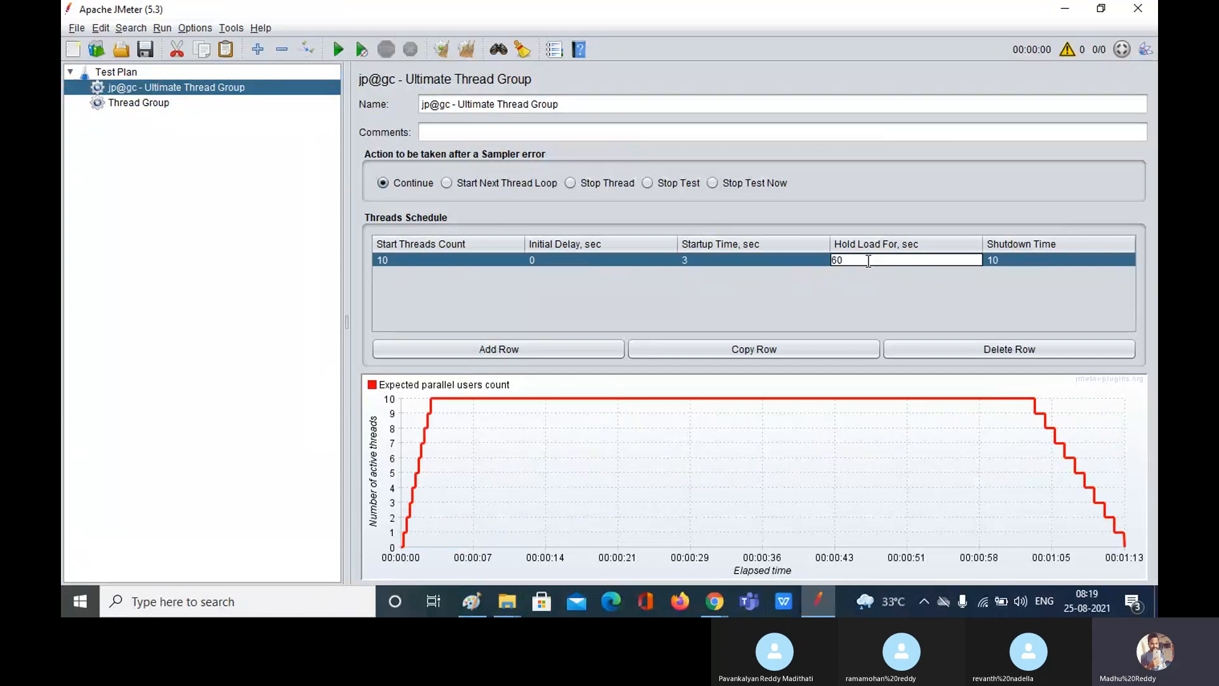
{"action": "key", "text": "BackSpace"}
{"action": "key", "text": "BackSpace"}
{"action": "type", "text": "180"}
{"action": "left_click", "coordinate": [1022, 261]}
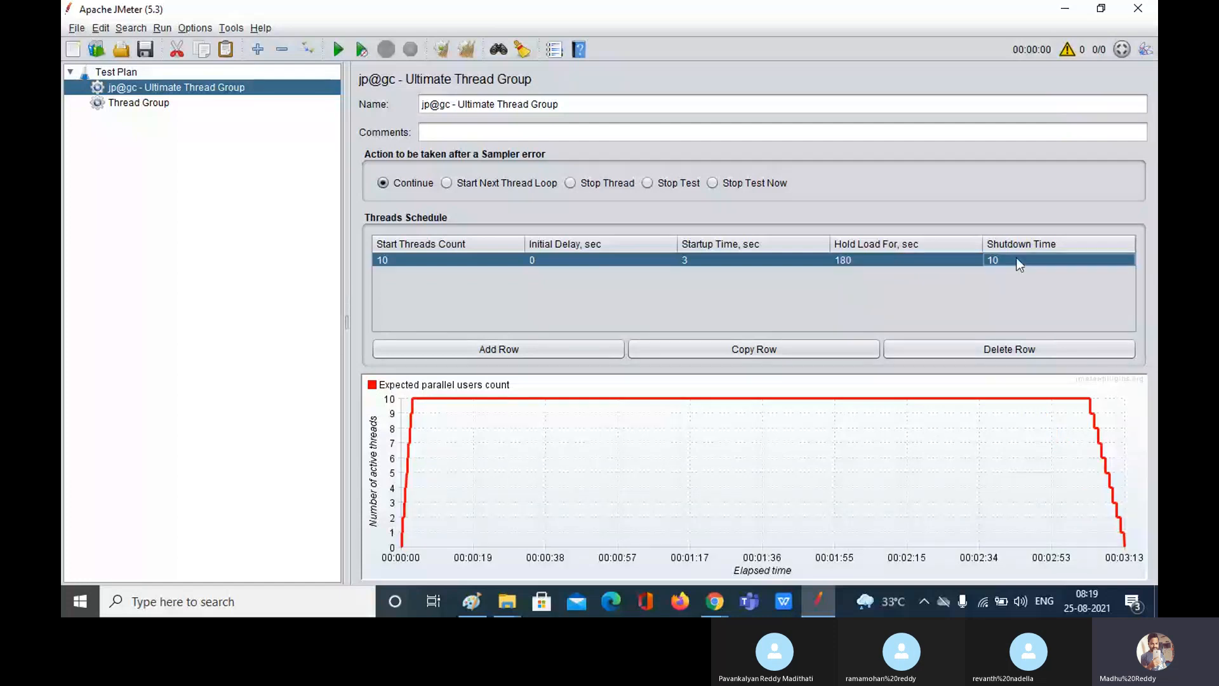
{"action": "double_click", "coordinate": [1016, 260]}
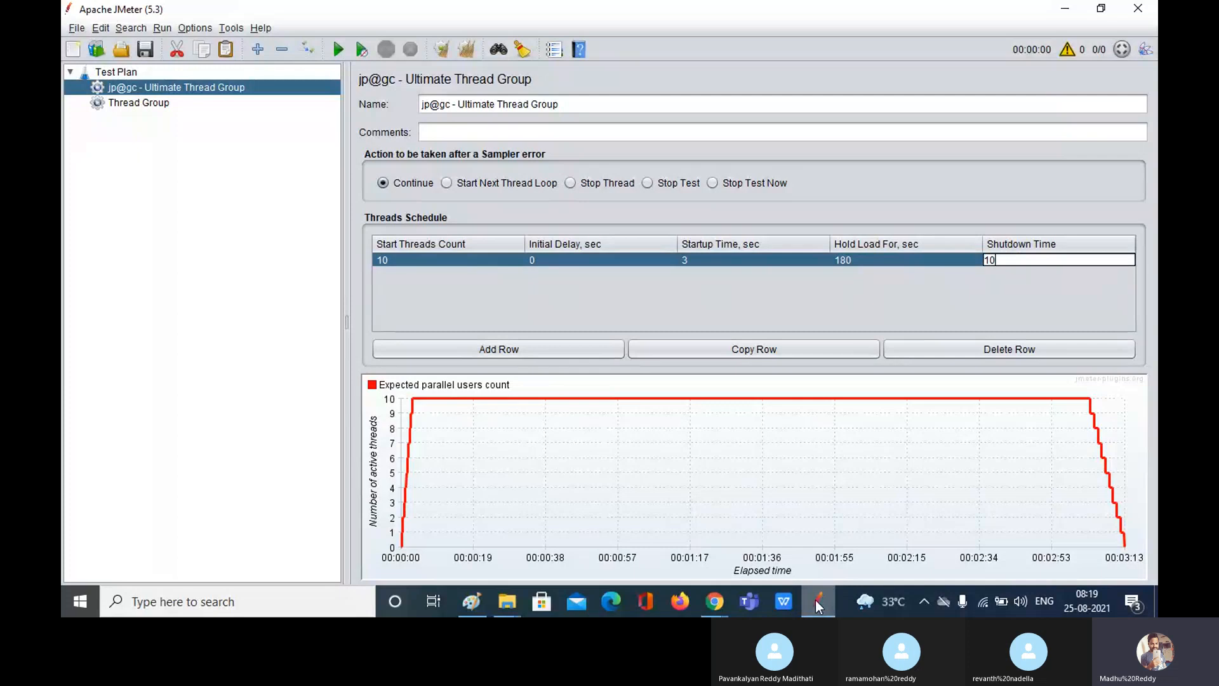
{"action": "left_click", "coordinate": [469, 604]}
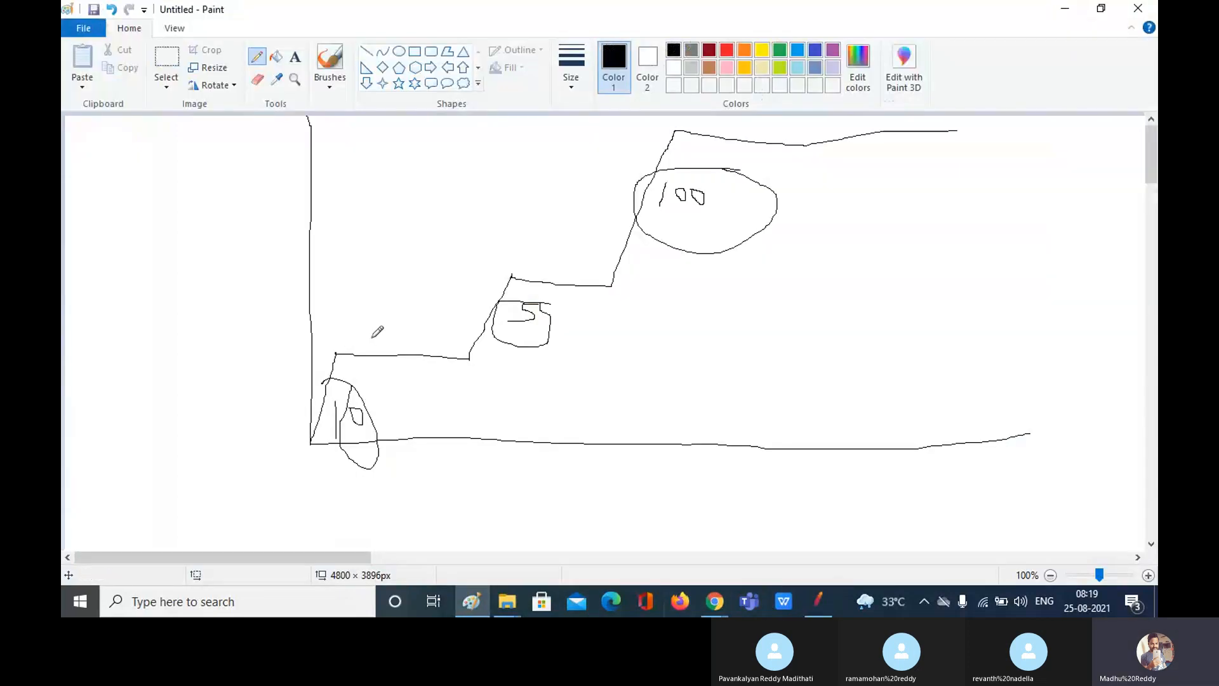
Step: Draw larger pencil loops around the staircase's first step (10) and middle step (5)
{"action": "mouse_move", "coordinate": [494, 350]}
{"action": "left_mouse_down"}
{"action": "mouse_move", "coordinate": [286, 468]}
{"action": "mouse_move", "coordinate": [489, 387]}
{"action": "mouse_move", "coordinate": [483, 345]}
{"action": "left_mouse_up"}
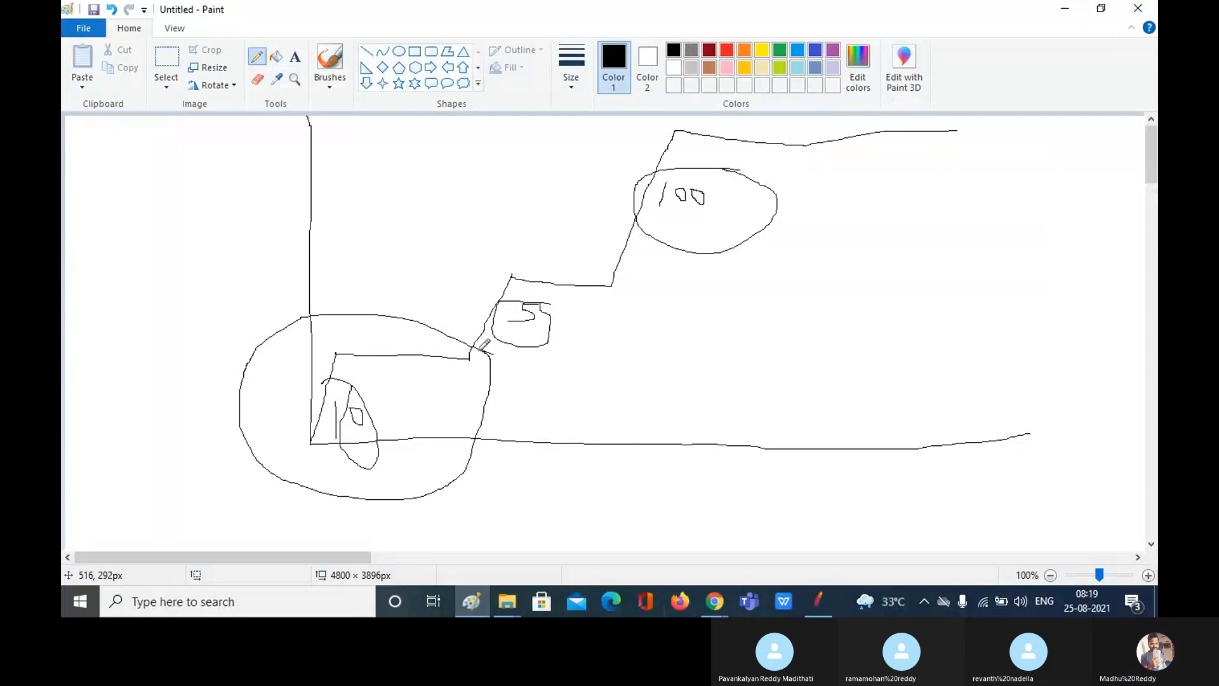
{"action": "mouse_move", "coordinate": [654, 273]}
{"action": "left_mouse_down"}
{"action": "mouse_move", "coordinate": [541, 237]}
{"action": "mouse_move", "coordinate": [419, 318]}
{"action": "mouse_move", "coordinate": [515, 419]}
{"action": "mouse_move", "coordinate": [678, 296]}
{"action": "mouse_move", "coordinate": [638, 256]}
{"action": "left_mouse_up"}
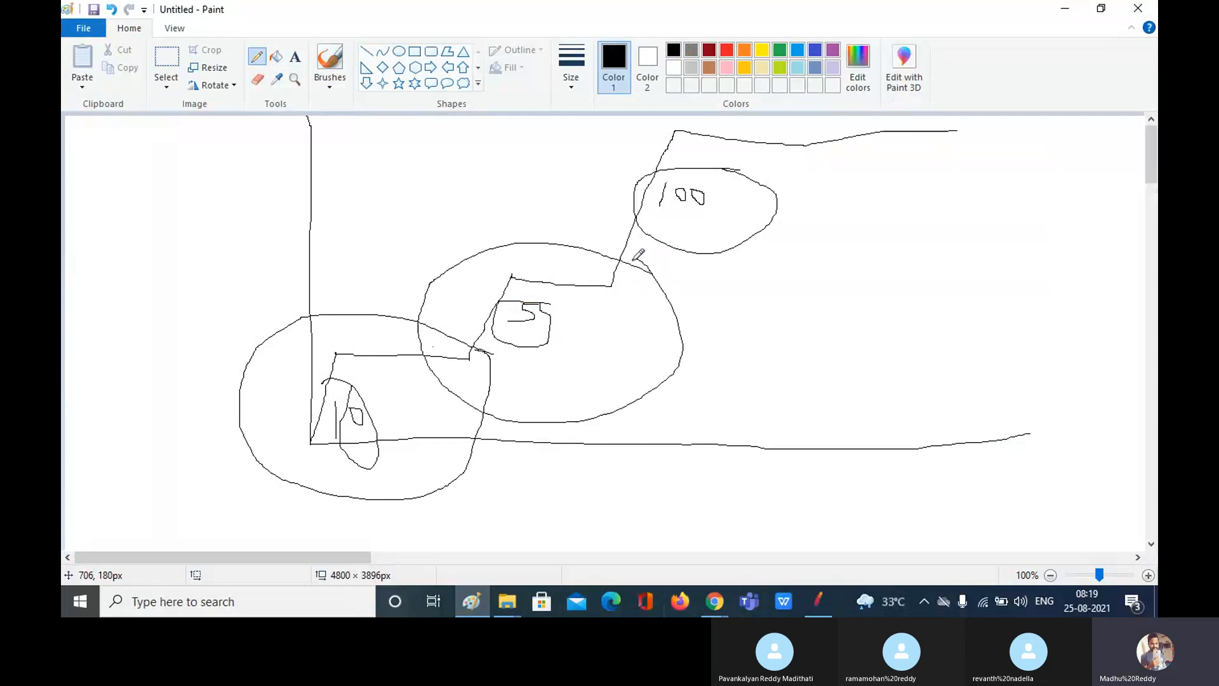
{"action": "mouse_move", "coordinate": [816, 596]}
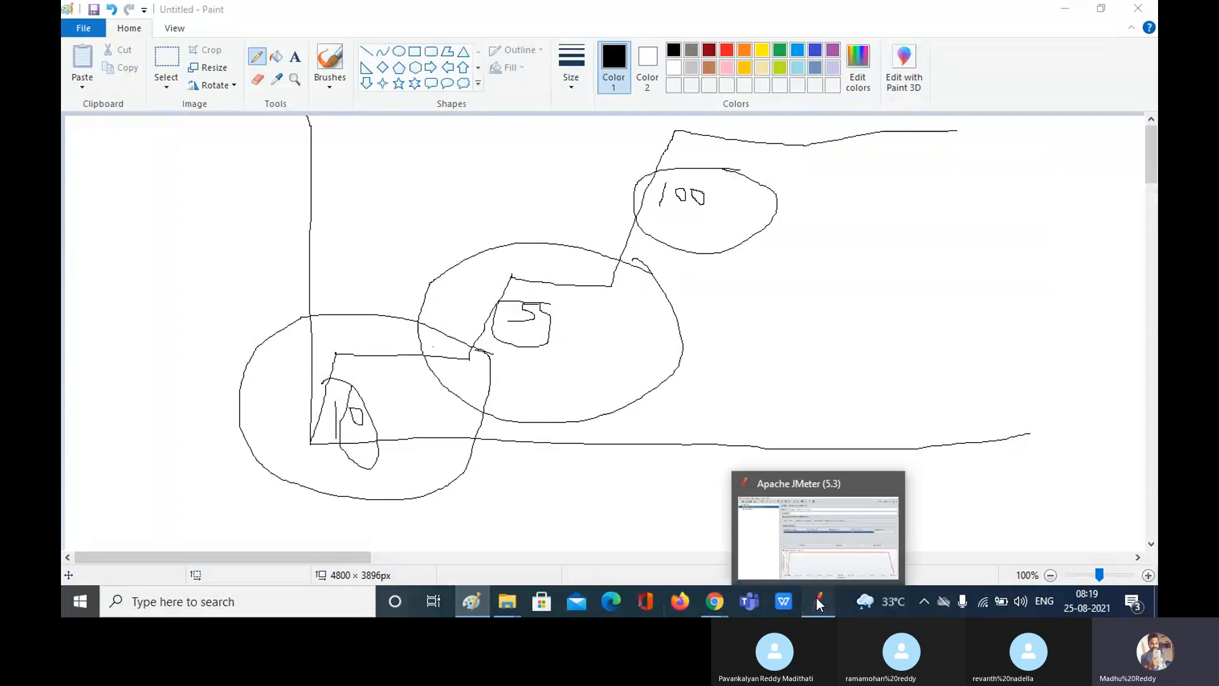
Step: Re-enter the first row's Shutdown Time as 10 seconds
{"action": "left_click", "coordinate": [816, 596]}
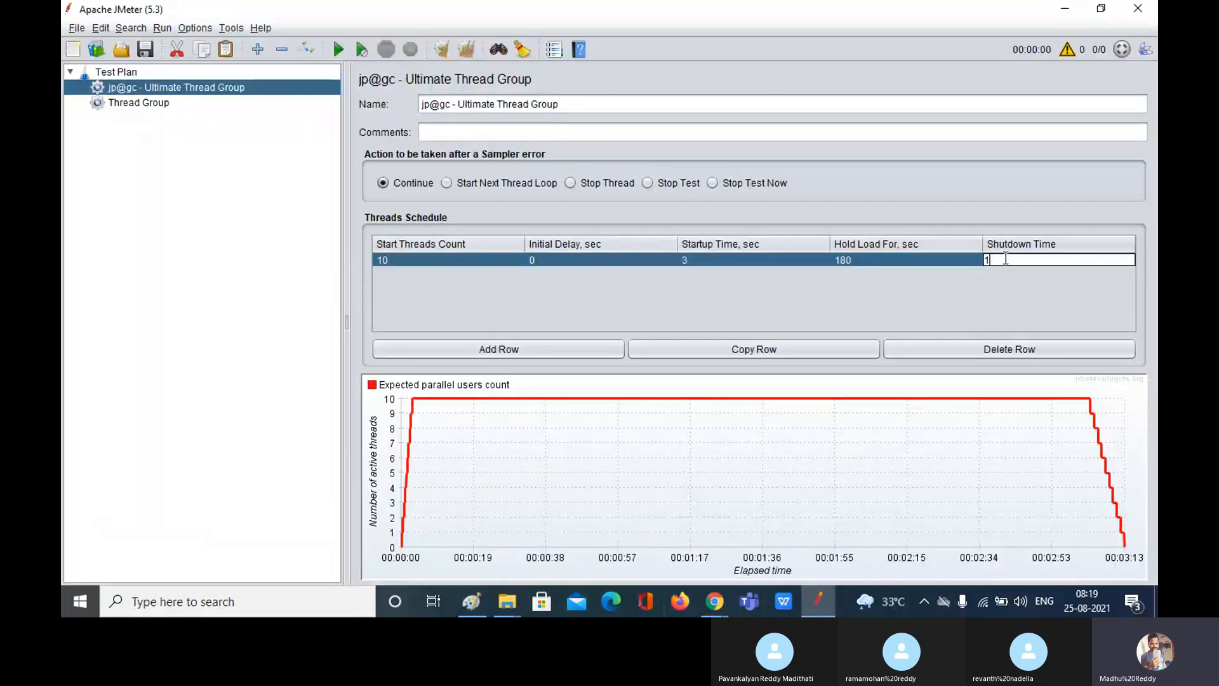
{"action": "key", "text": "BackSpace"}
{"action": "type", "text": "0"}
{"action": "key", "text": "BackSpace"}
{"action": "type", "text": "10"}
Step: Add a second schedule row with a Start Threads Count of 5
{"action": "left_click", "coordinate": [500, 349]}
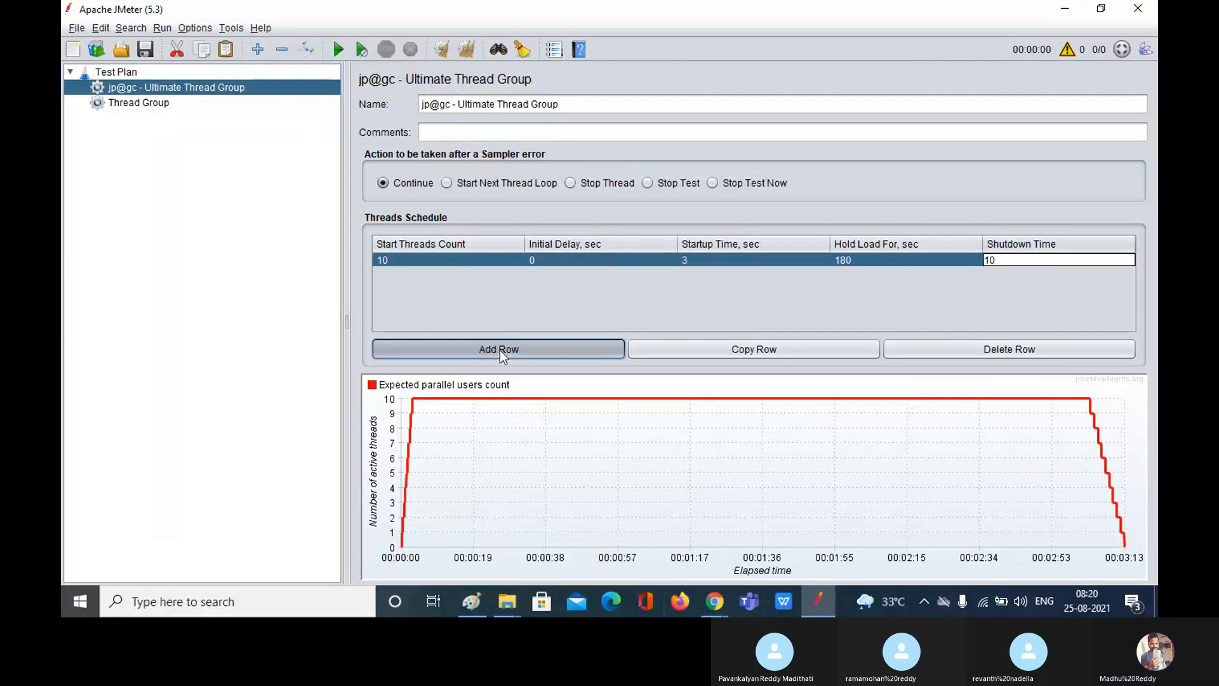
{"action": "double_click", "coordinate": [400, 272]}
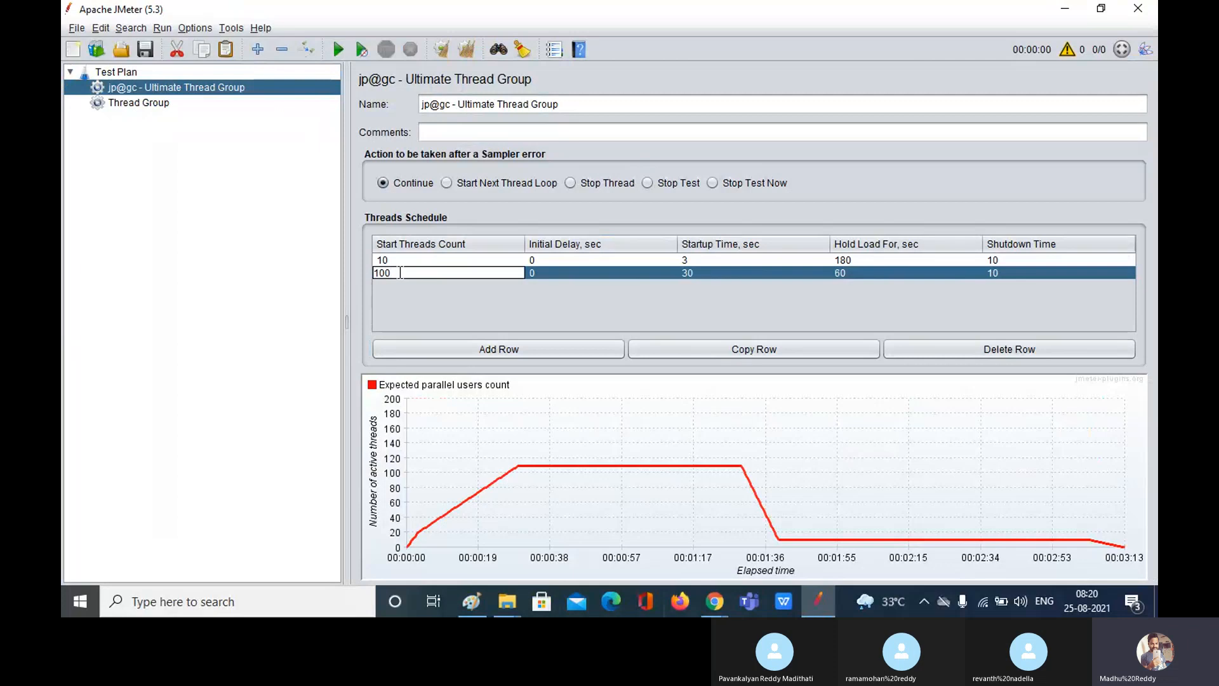
{"action": "key", "text": "BackSpace"}
{"action": "key", "text": "BackSpace"}
{"action": "key", "text": "BackSpace"}
{"action": "type", "text": "5"}
{"action": "double_click", "coordinate": [584, 274]}
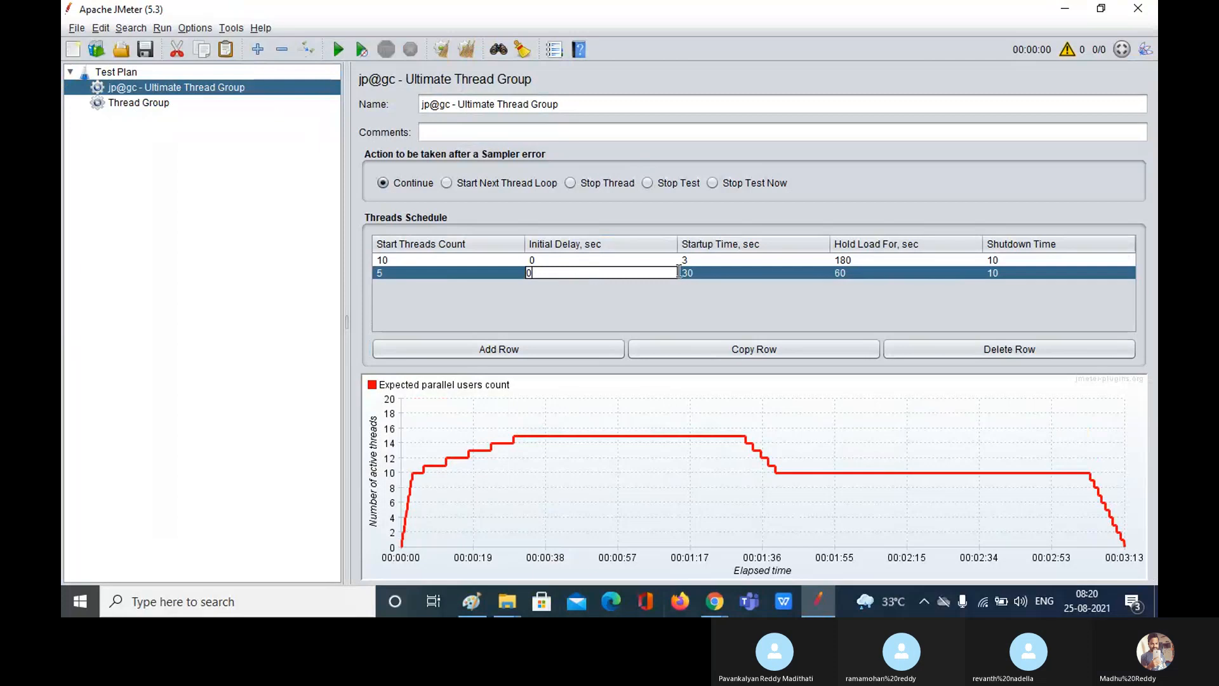
Step: Give the second row a 2-second Startup Time and a 300-second Hold Load For
{"action": "double_click", "coordinate": [711, 272]}
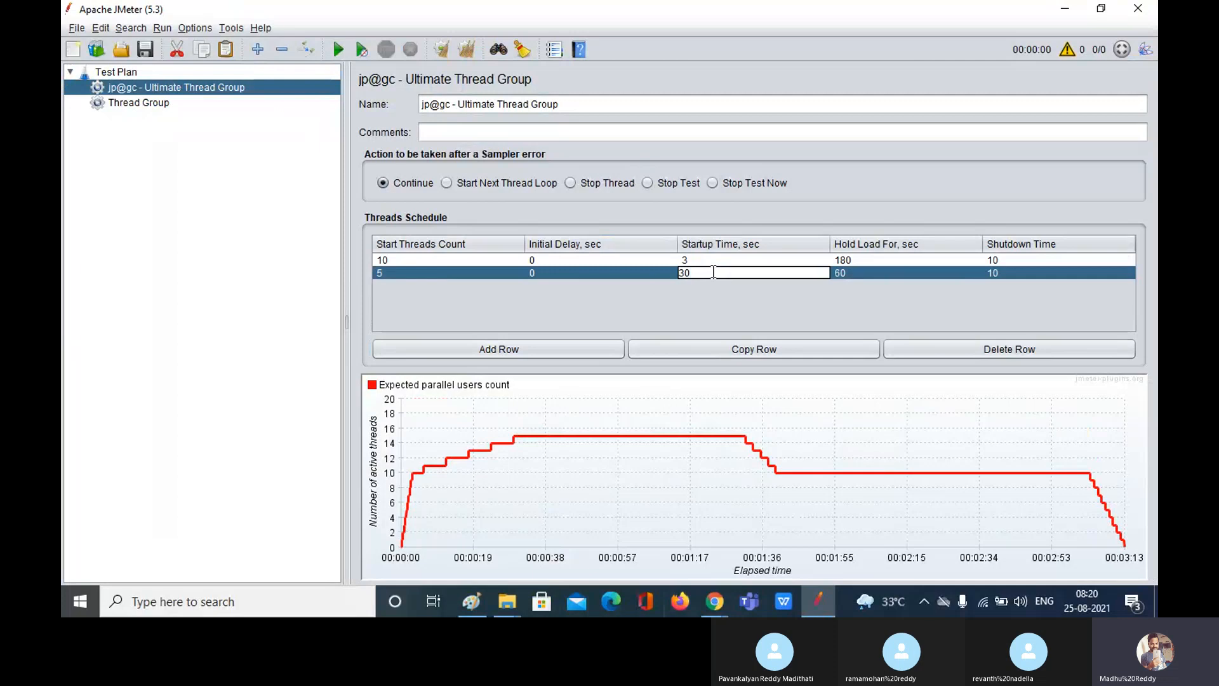
{"action": "key", "text": "BackSpace"}
{"action": "key", "text": "BackSpace"}
{"action": "type", "text": "1"}
{"action": "key", "text": "BackSpace"}
{"action": "type", "text": "2"}
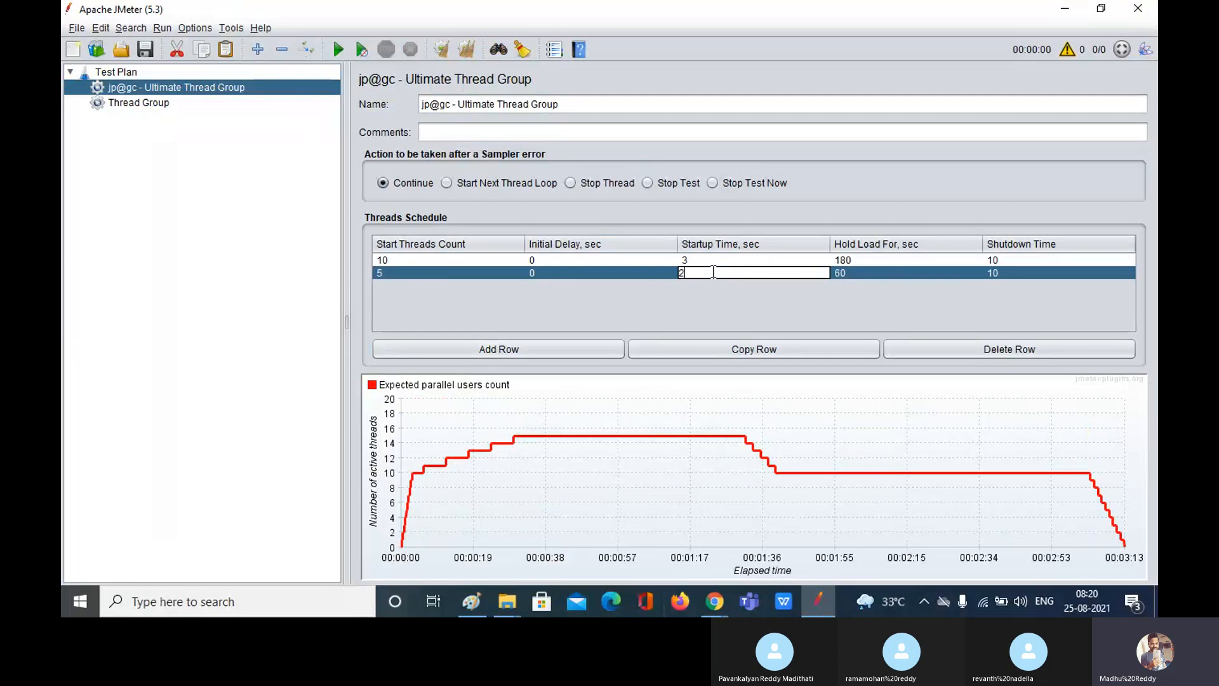
{"action": "left_click", "coordinate": [864, 273]}
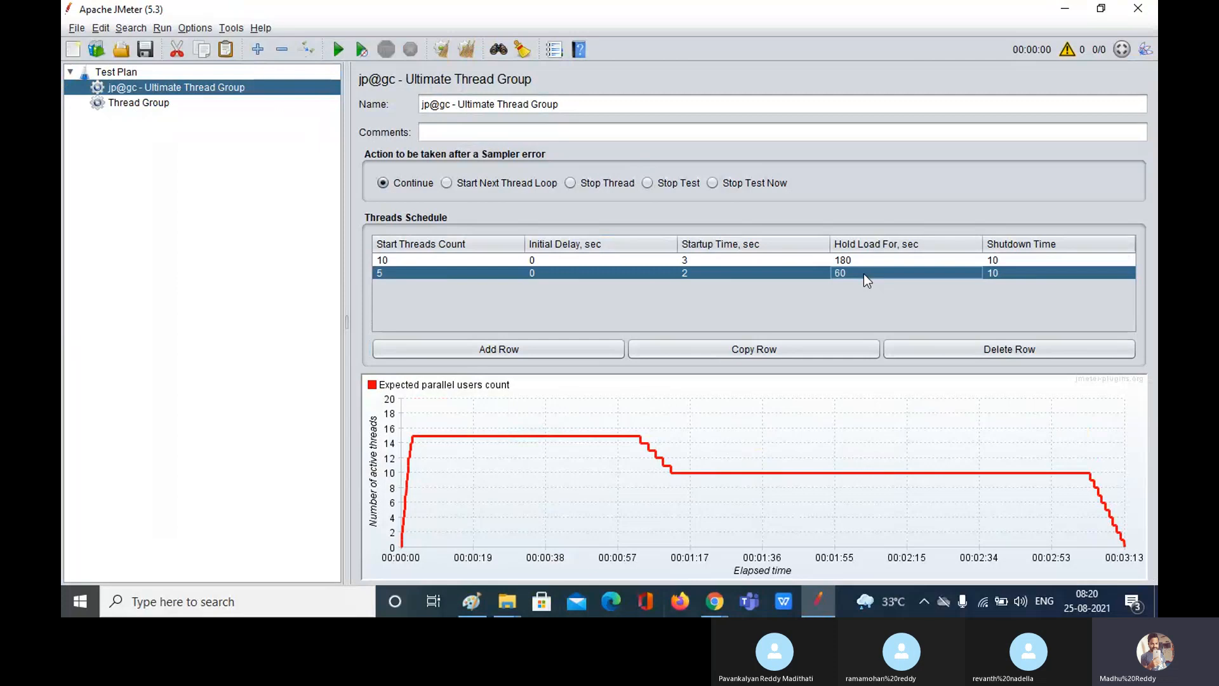
{"action": "double_click", "coordinate": [864, 273]}
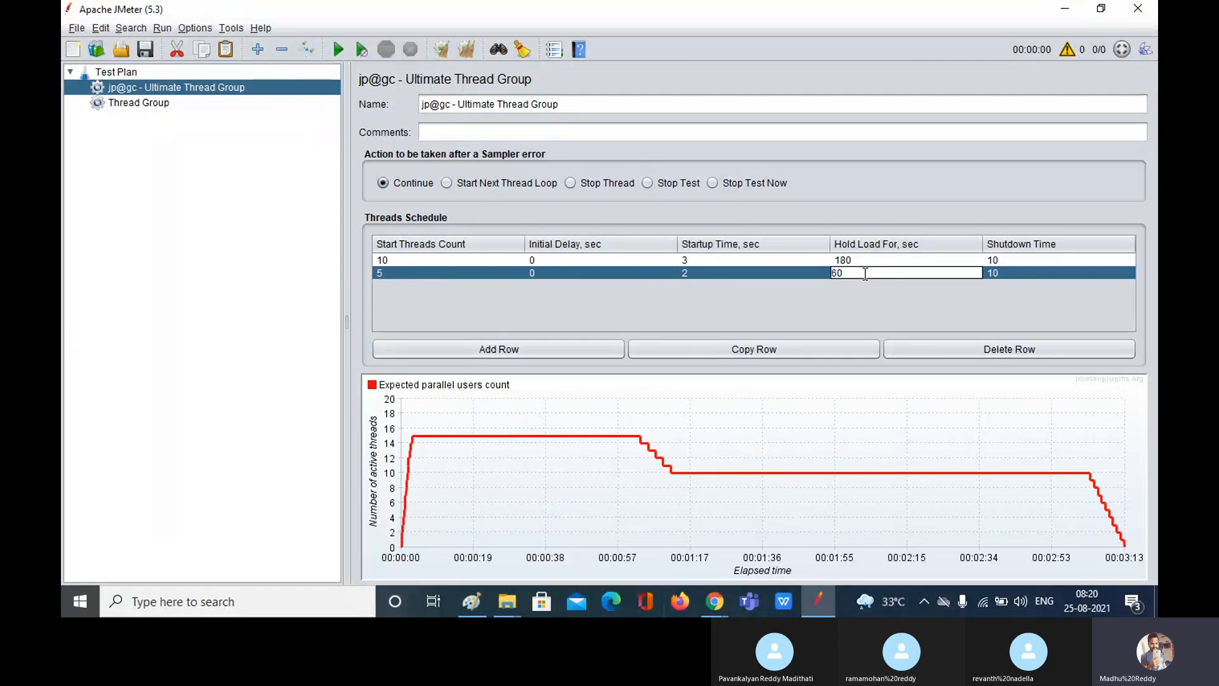
{"action": "key", "text": "BackSpace"}
{"action": "key", "text": "BackSpace"}
{"action": "type", "text": "300"}
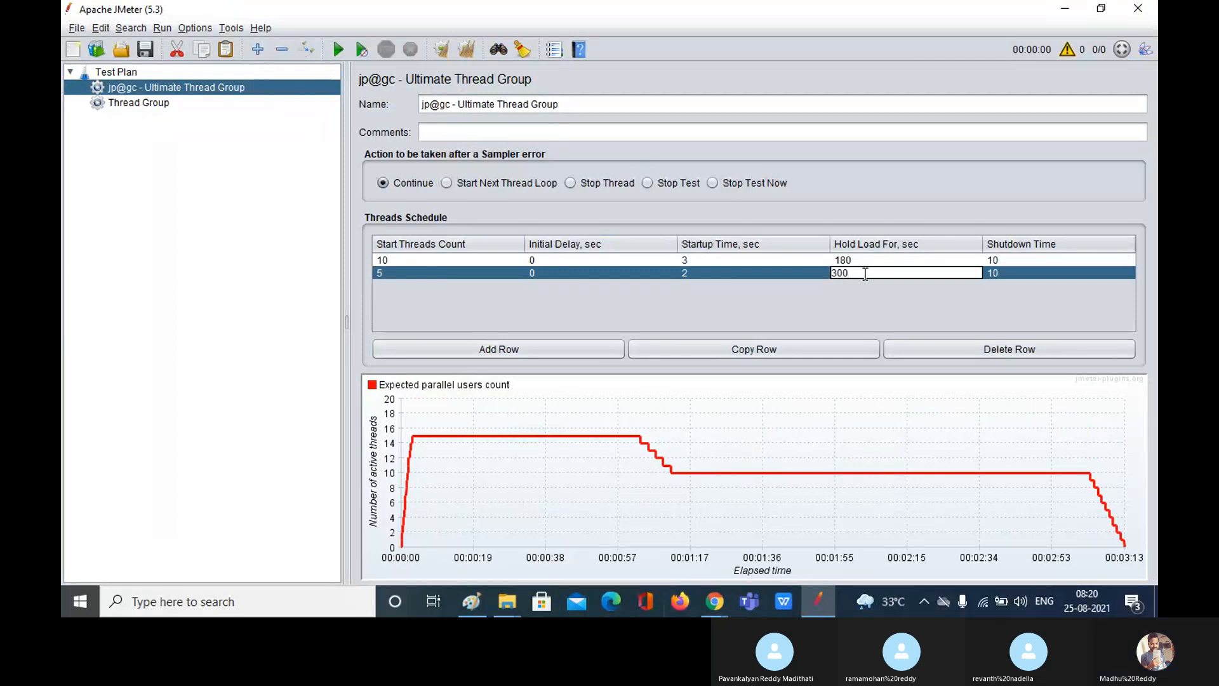
{"action": "double_click", "coordinate": [1006, 276]}
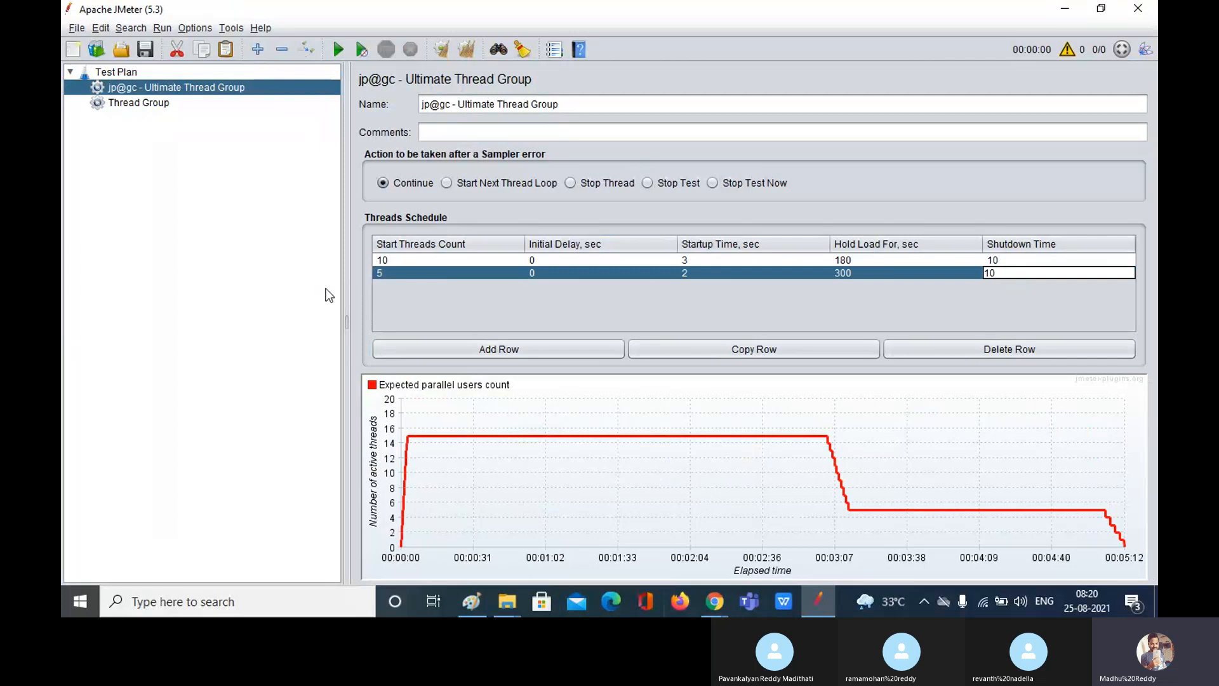
Step: Add a third row keeping 100 threads and 30 s startup, with Hold Load For 600
{"action": "left_click", "coordinate": [482, 349]}
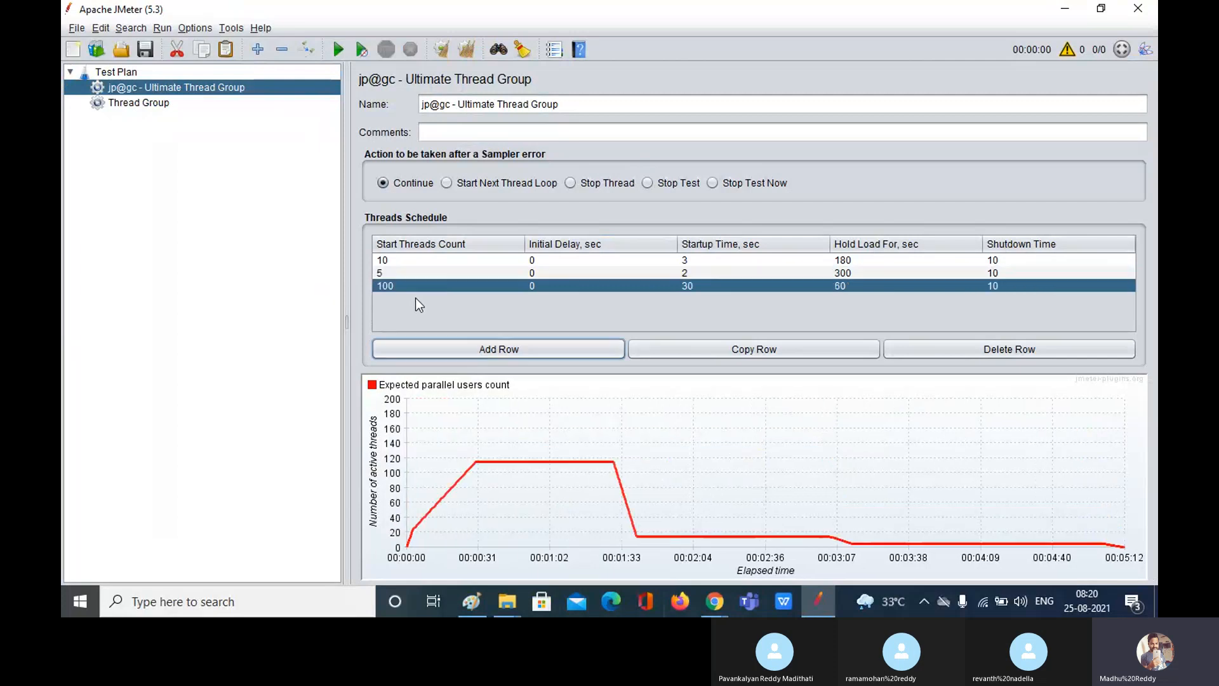
{"action": "left_click", "coordinate": [418, 287]}
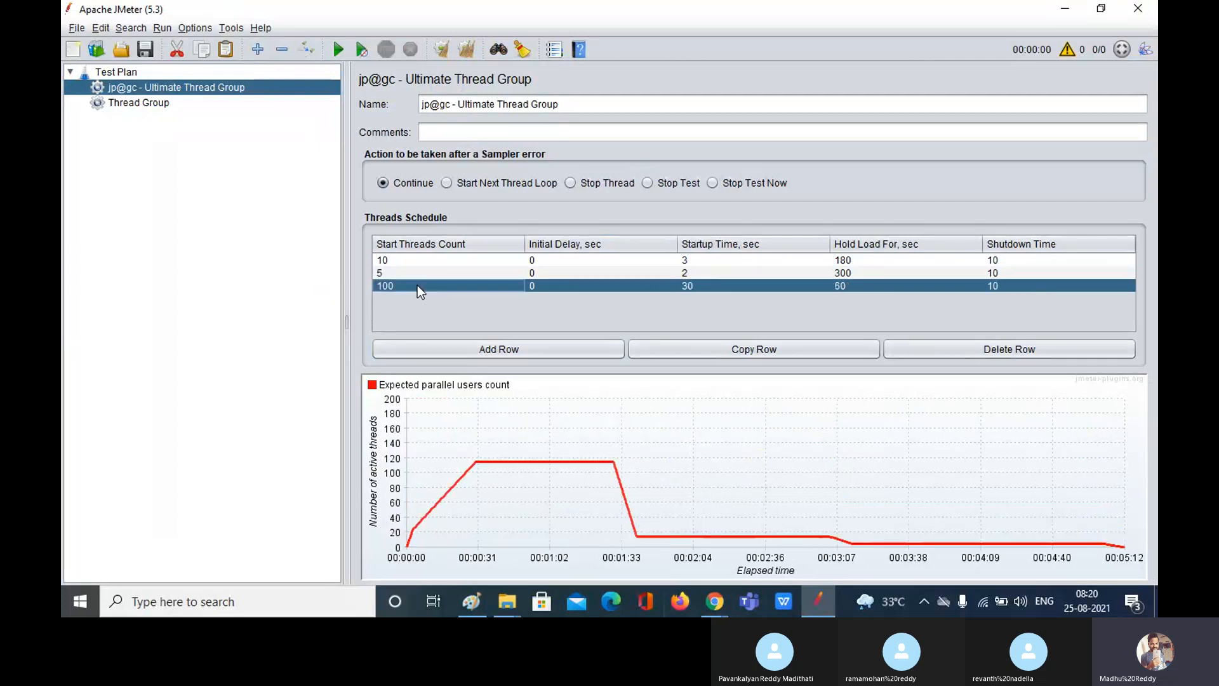
{"action": "left_click", "coordinate": [560, 286]}
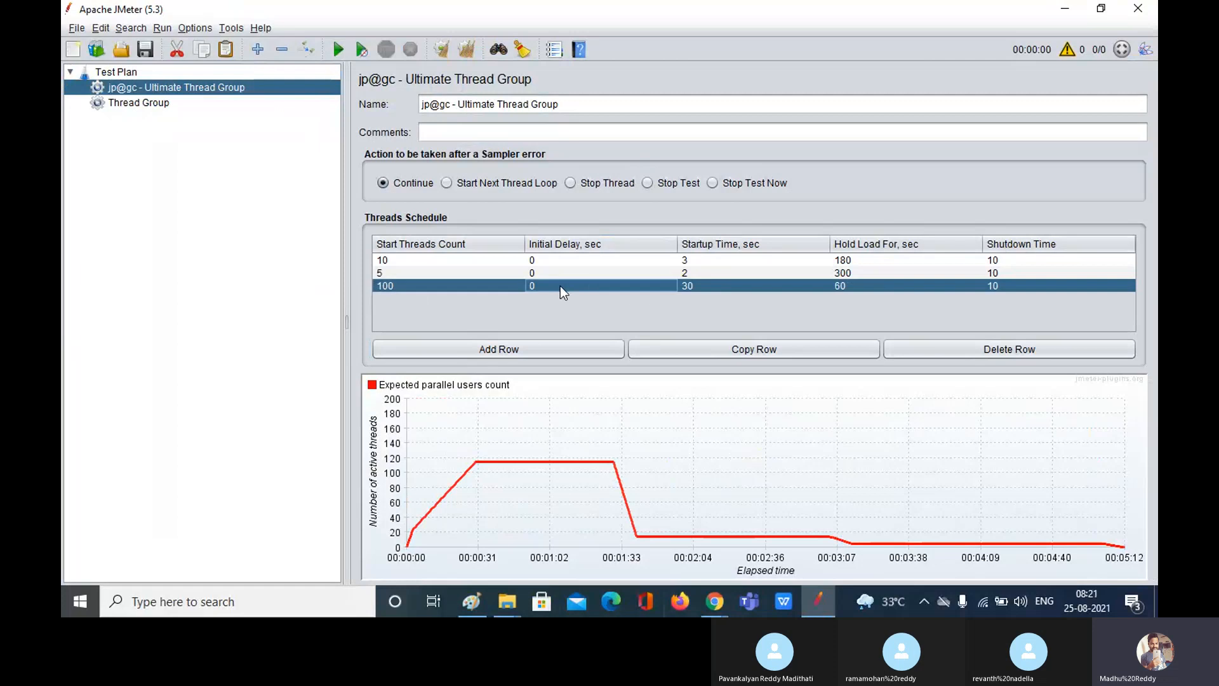
{"action": "double_click", "coordinate": [714, 287]}
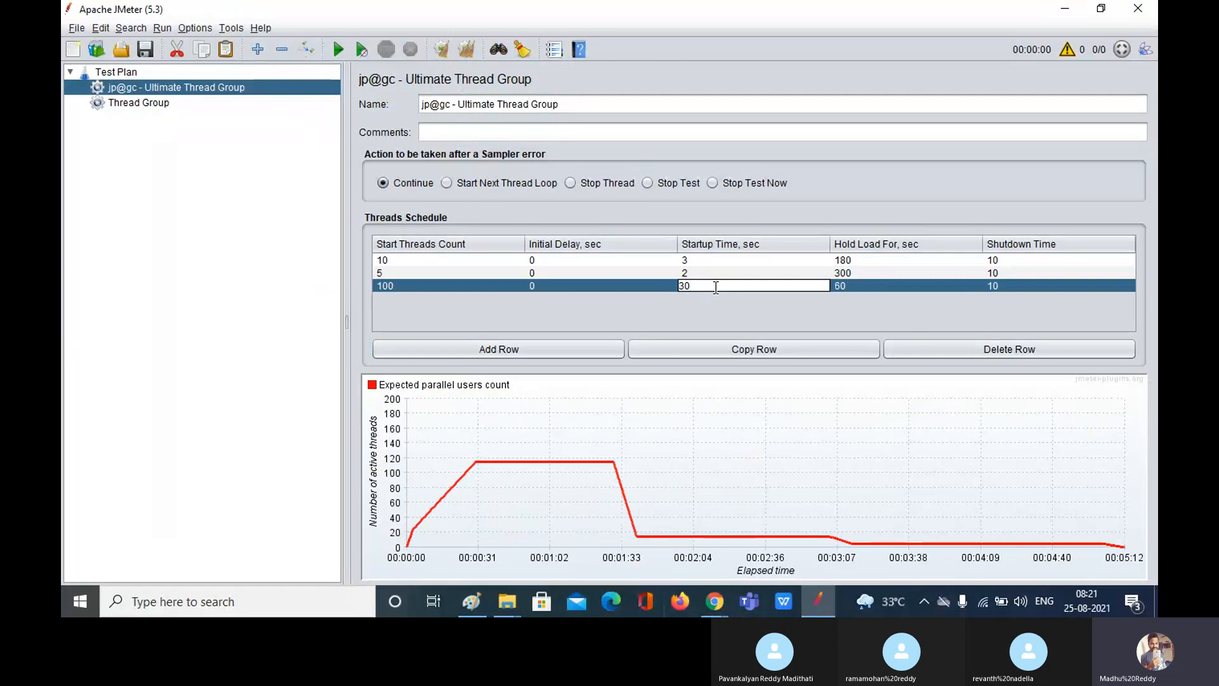
{"action": "double_click", "coordinate": [857, 287]}
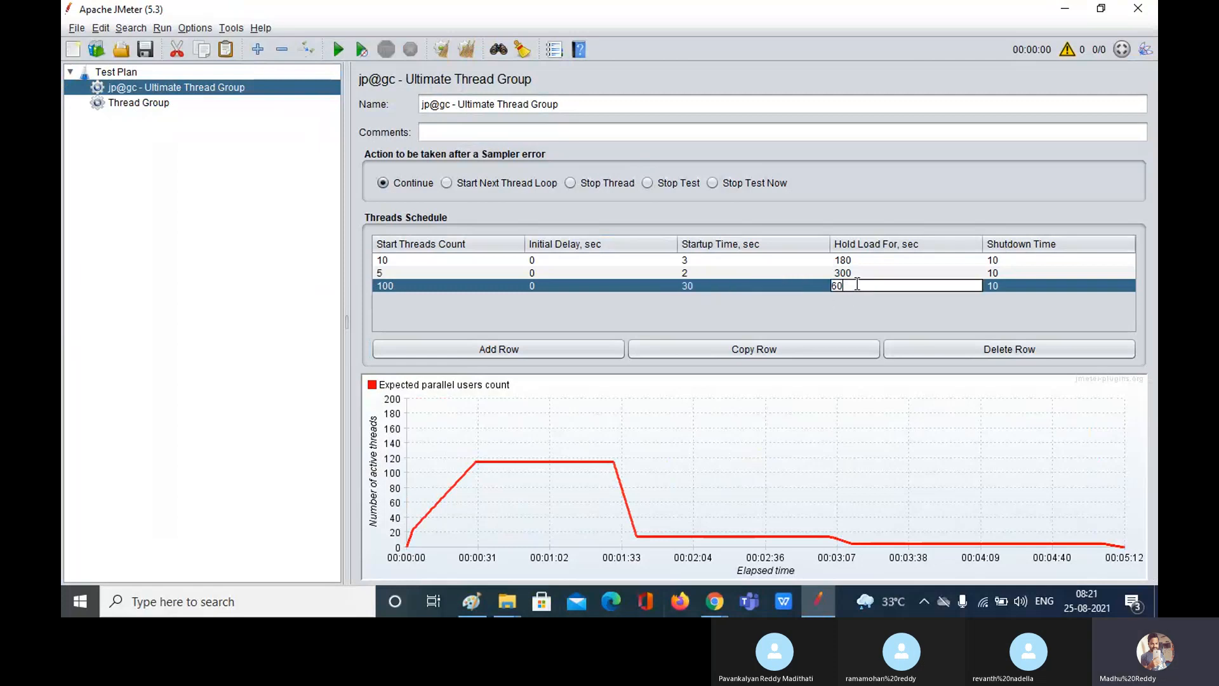
{"action": "key", "text": "BackSpace"}
{"action": "key", "text": "BackSpace"}
{"action": "type", "text": "600"}
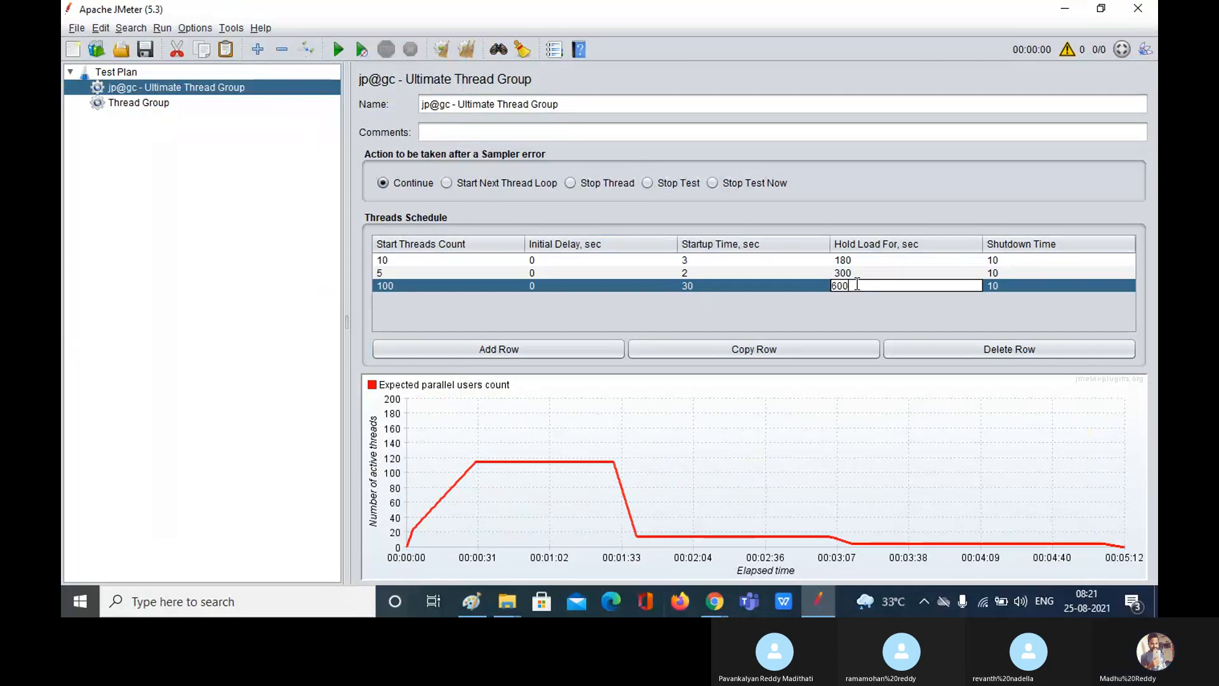
{"action": "double_click", "coordinate": [1018, 283]}
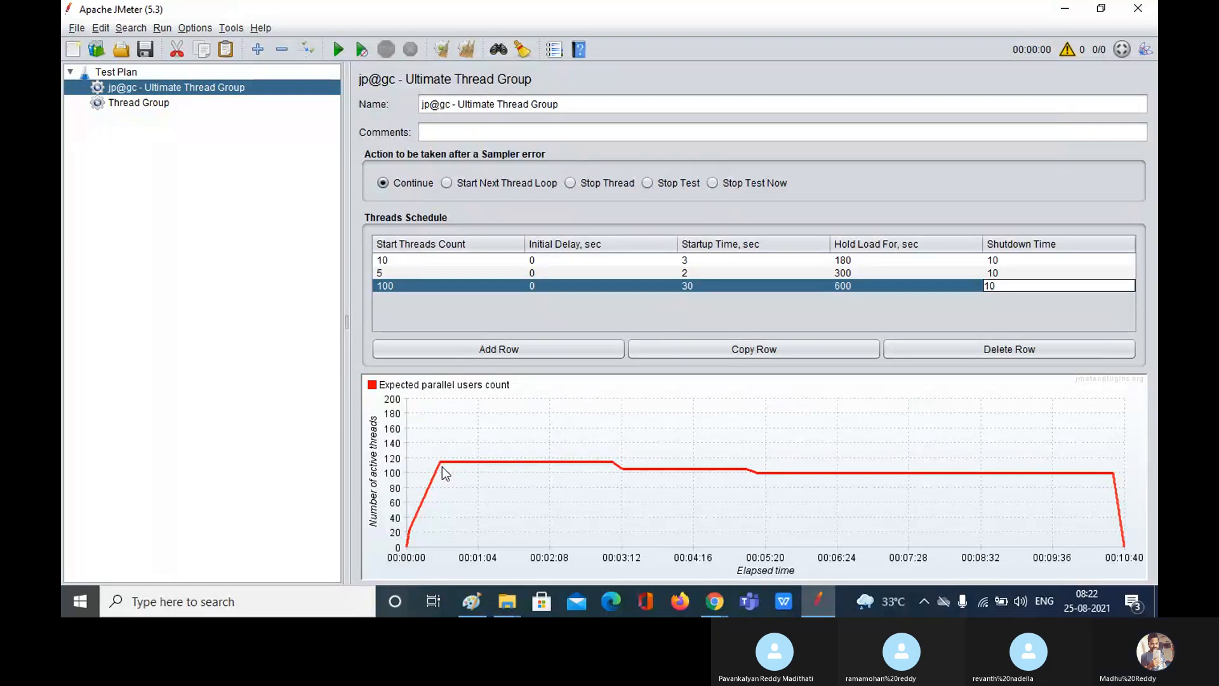
Step: Review the three rows of the Ultimate Thread Group schedule
{"action": "left_click", "coordinate": [414, 261]}
{"action": "left_click", "coordinate": [414, 273]}
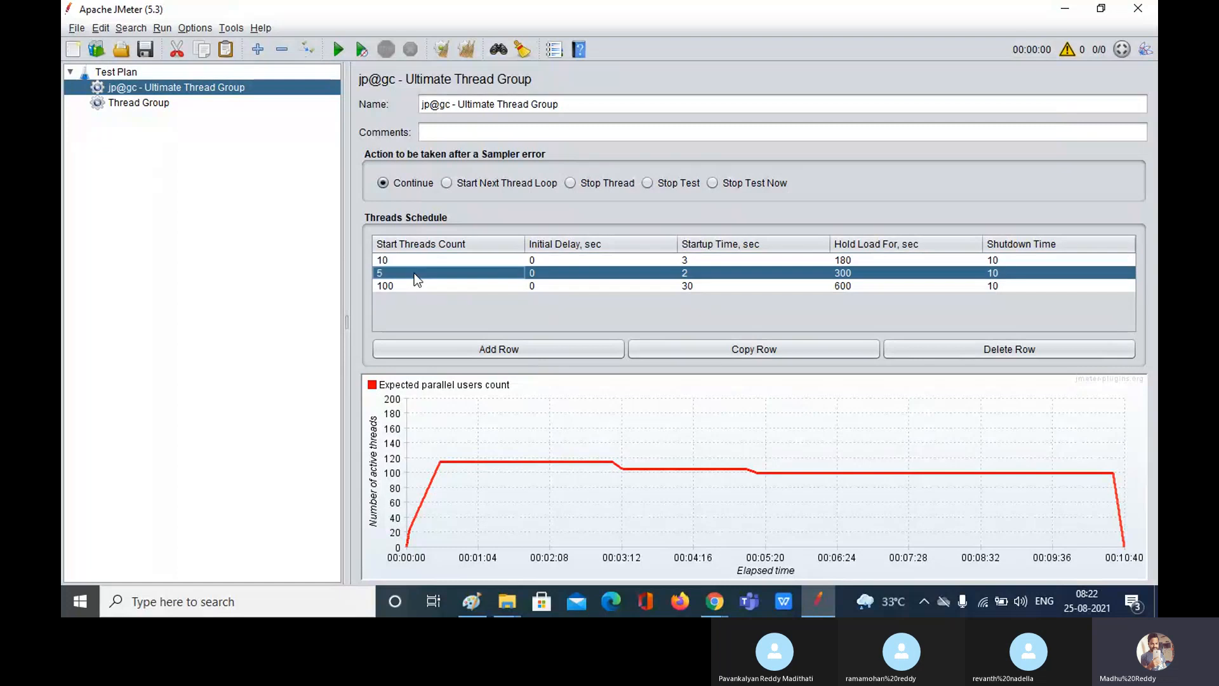
{"action": "double_click", "coordinate": [421, 287]}
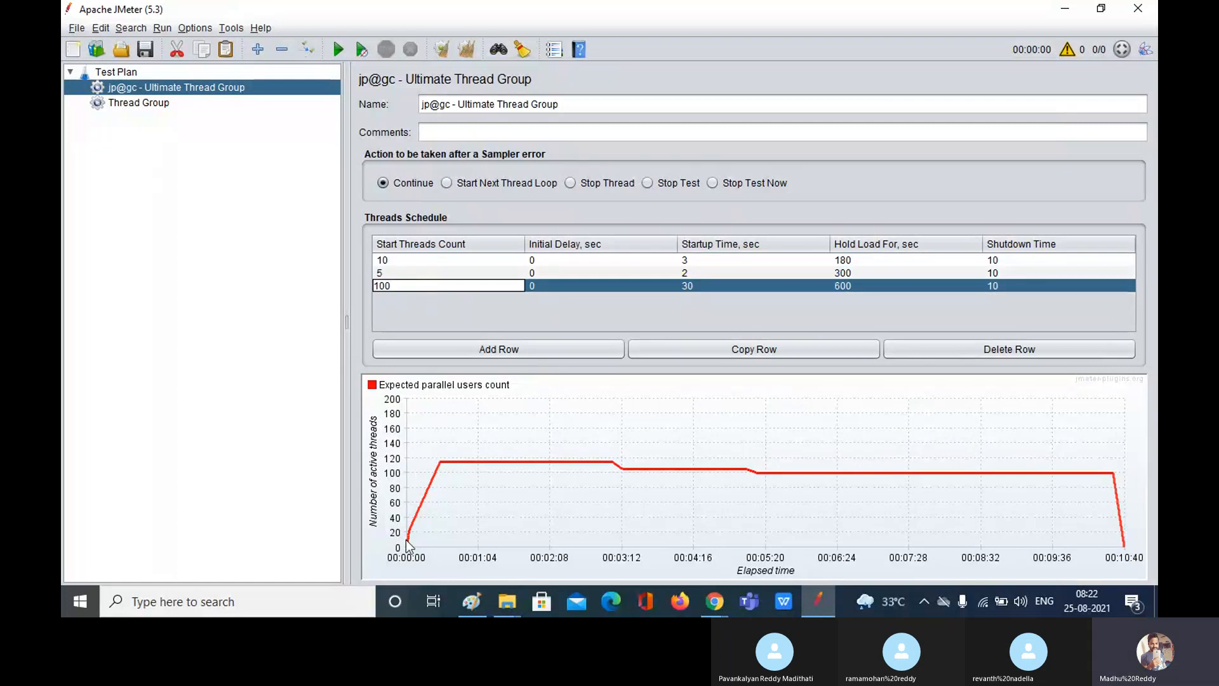
{"action": "left_click", "coordinate": [734, 603]}
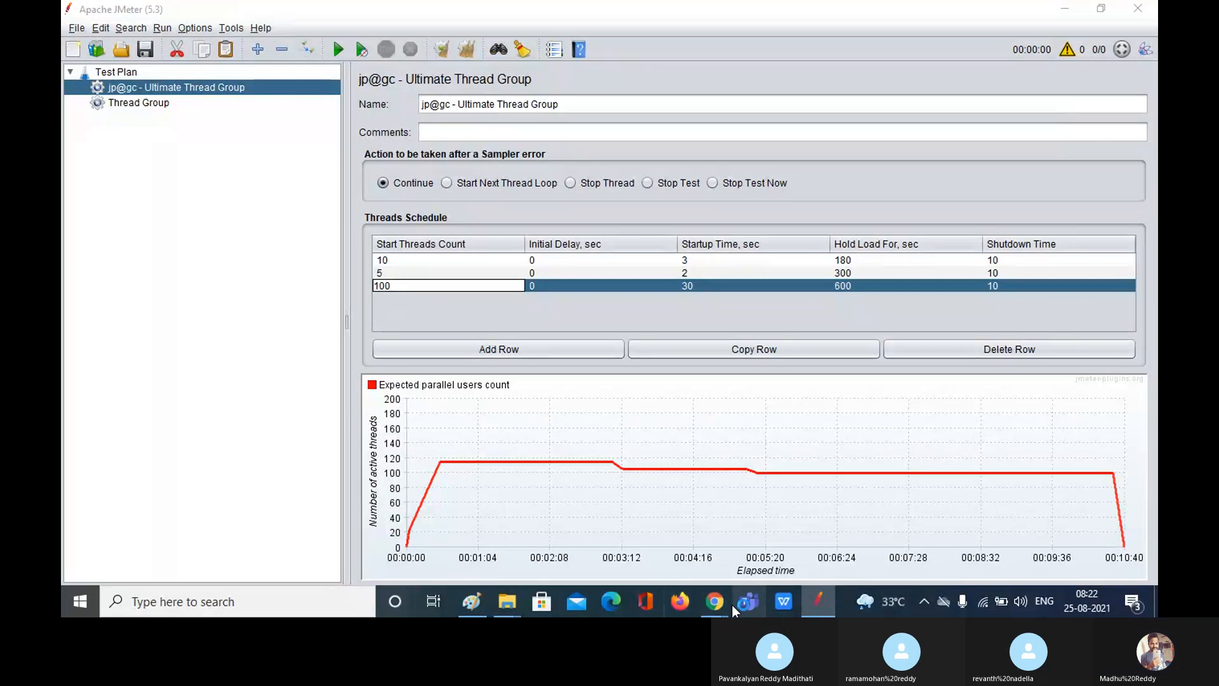
{"action": "mouse_move", "coordinate": [733, 605]}
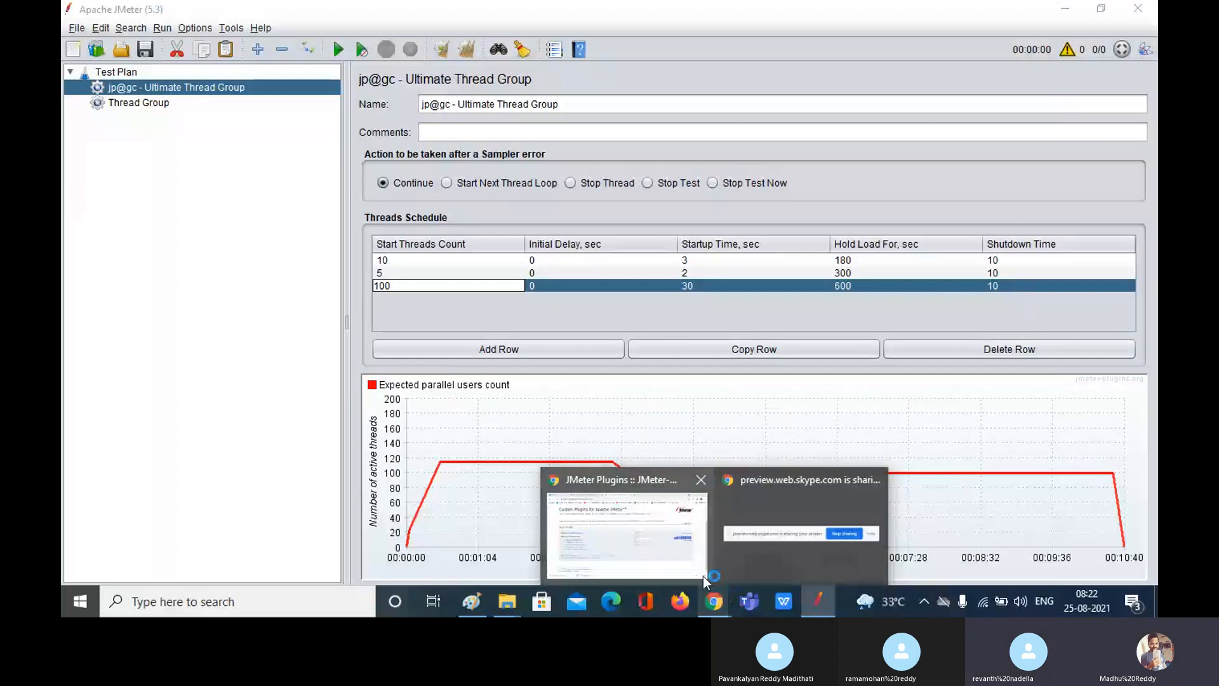
Step: Leave the Skype meeting, close the downloads bar and bring the blank Teams window forward
{"action": "left_click", "coordinate": [800, 527]}
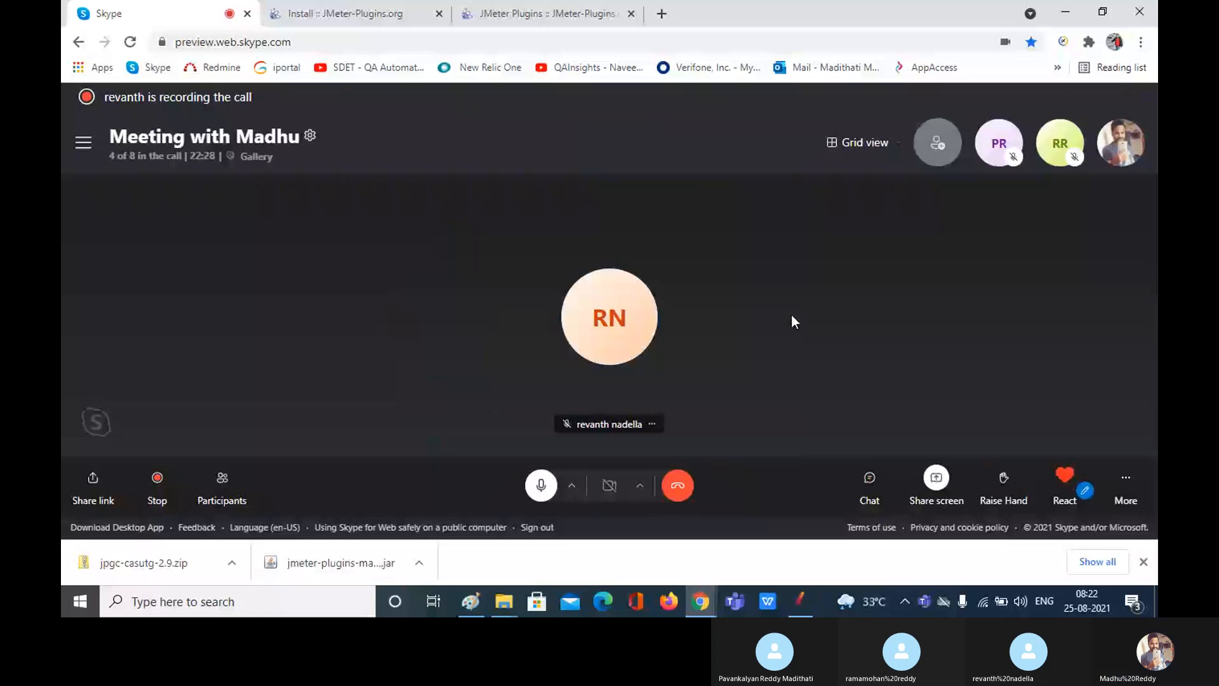
{"action": "left_click", "coordinate": [1143, 562]}
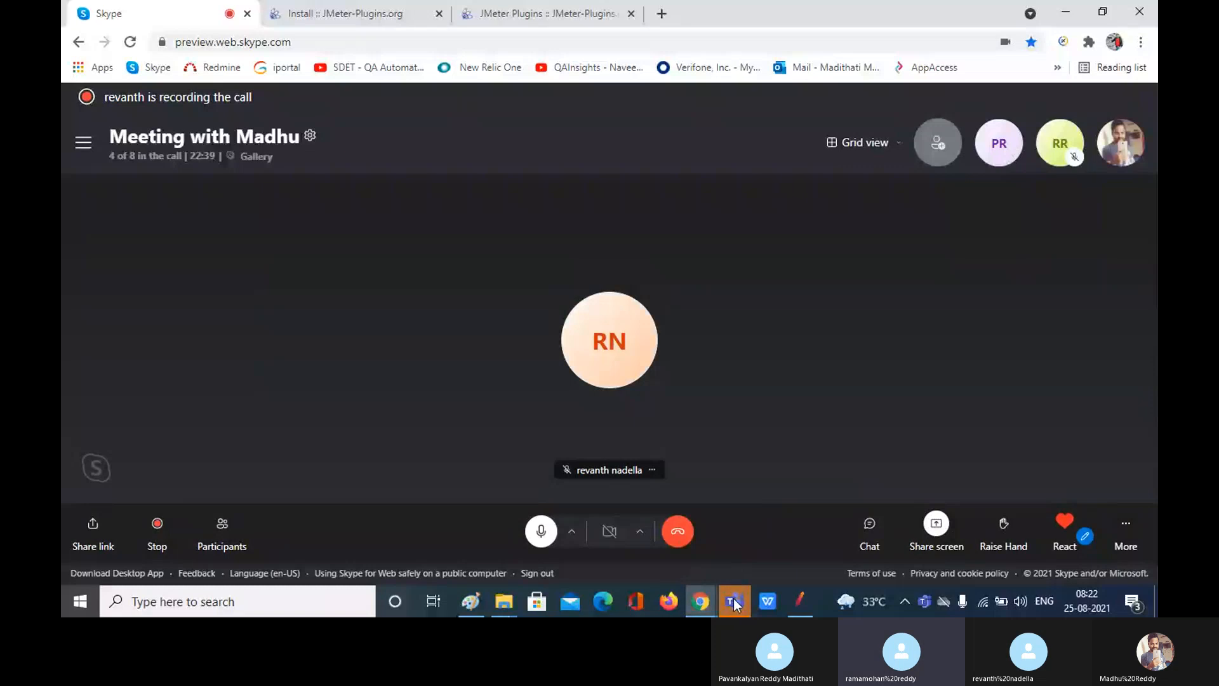
{"action": "mouse_move", "coordinate": [735, 603]}
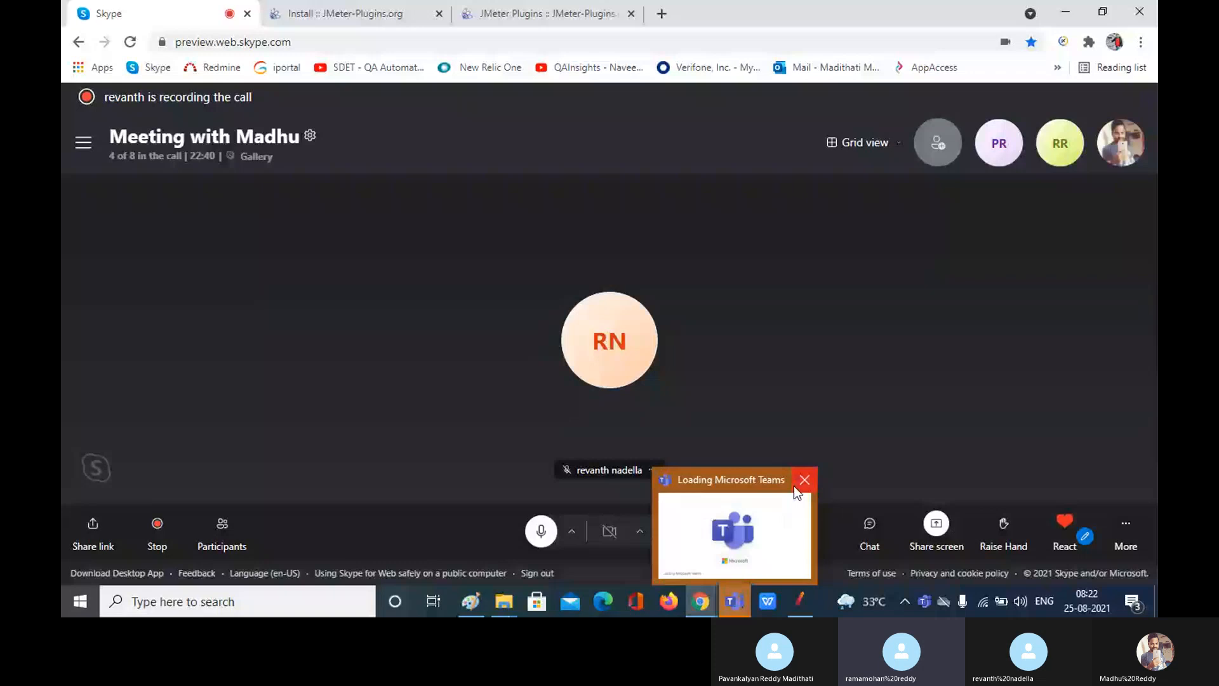
{"action": "left_click", "coordinate": [794, 486]}
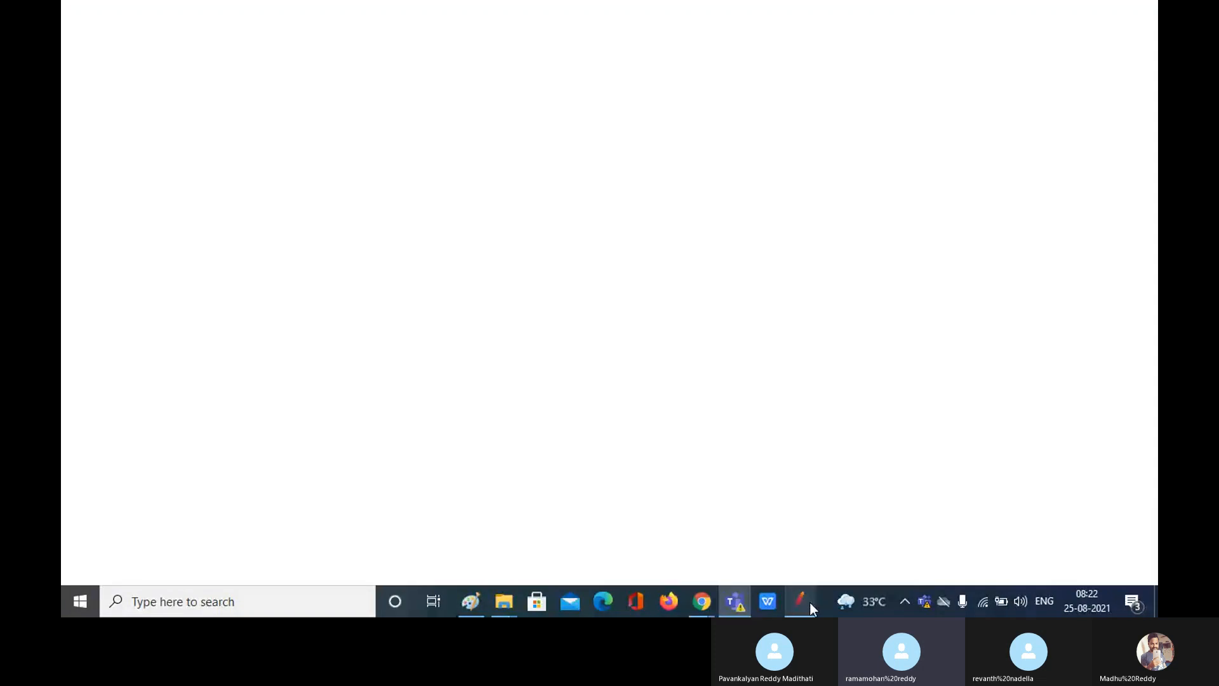
Step: Commit JMeter's third schedule row, then erase the old staircase sketch in Paint
{"action": "left_click", "coordinate": [810, 602]}
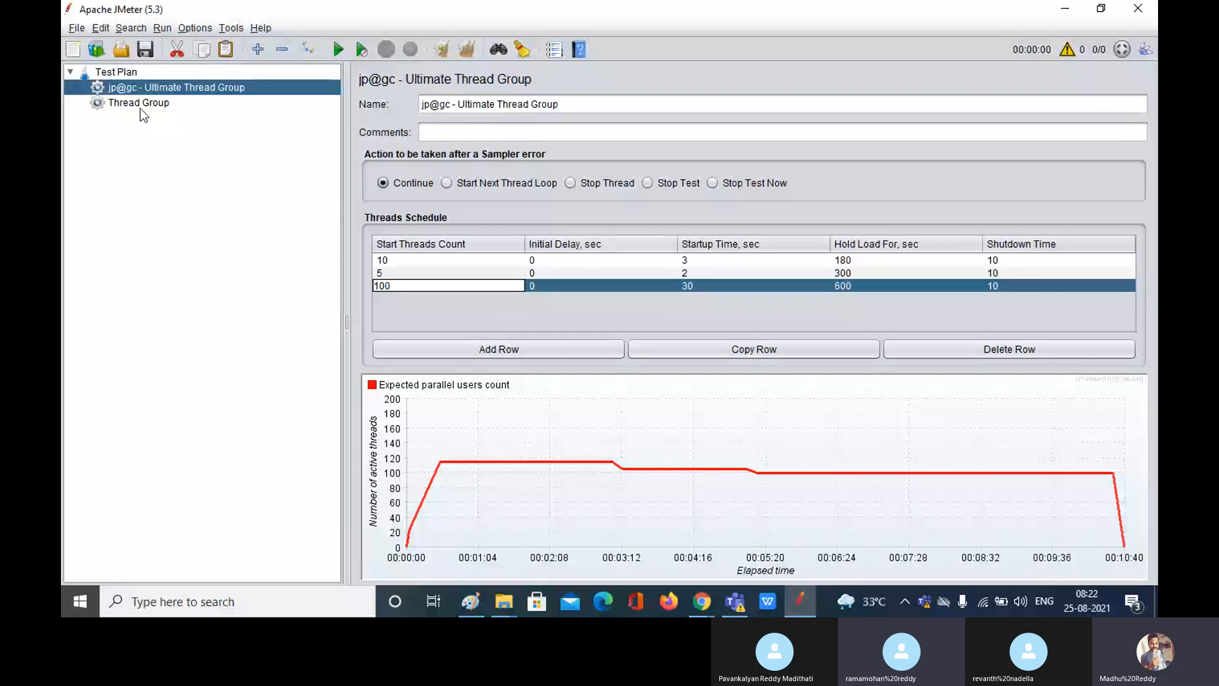
{"action": "left_click", "coordinate": [438, 261]}
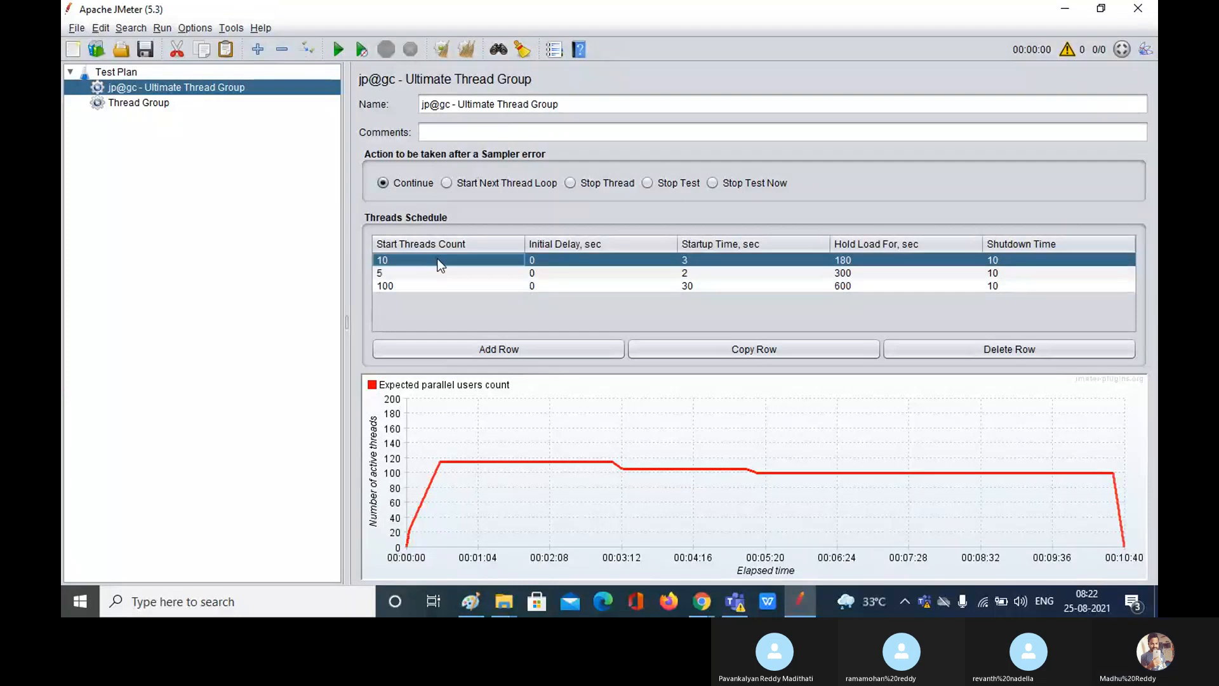
{"action": "left_click", "coordinate": [478, 614]}
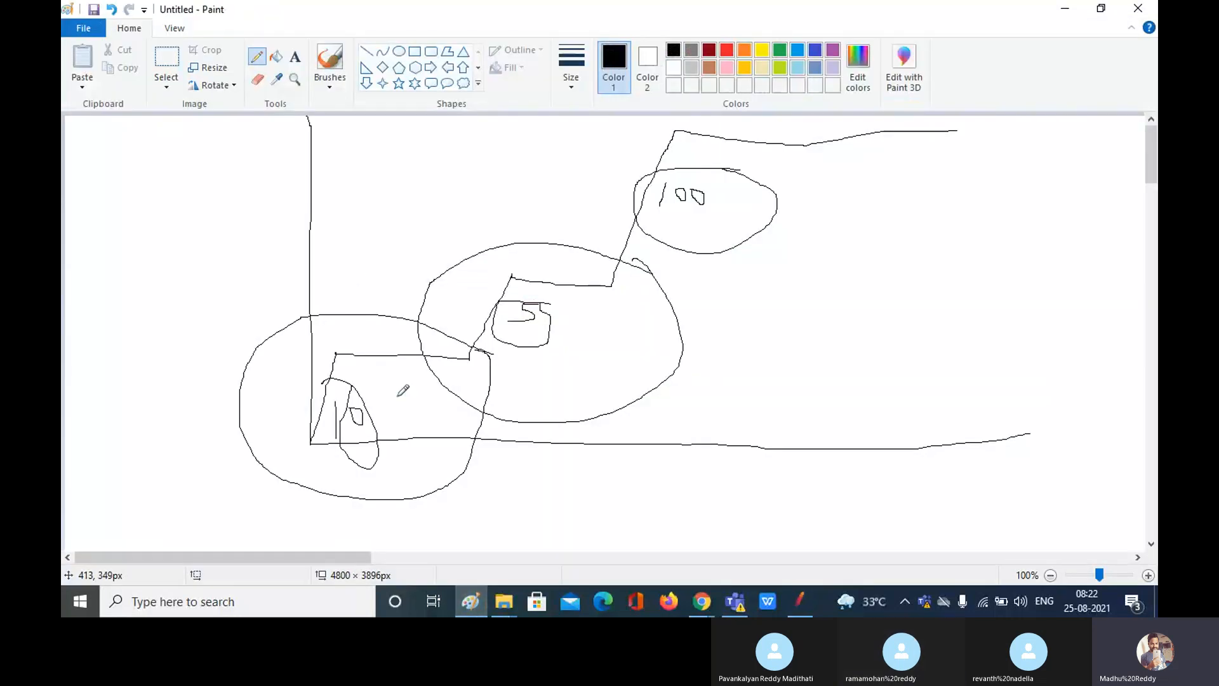
{"action": "key", "text": "Delete"}
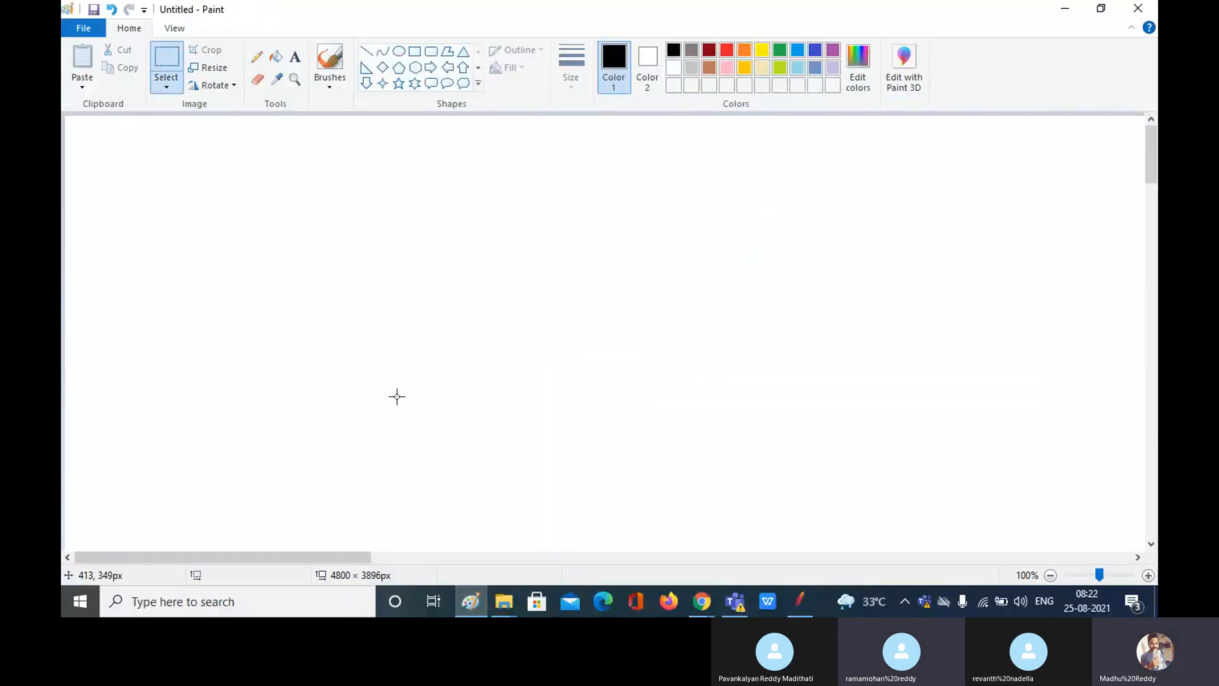
Step: Pencil-draw graph axes and start a text note with 'step 1:', '500' and 'step 2:'
{"action": "left_click", "coordinate": [257, 59]}
{"action": "mouse_move", "coordinate": [289, 150]}
{"action": "left_mouse_down"}
{"action": "mouse_move", "coordinate": [288, 448]}
{"action": "mouse_move", "coordinate": [346, 501]}
{"action": "mouse_move", "coordinate": [888, 493]}
{"action": "left_mouse_up"}
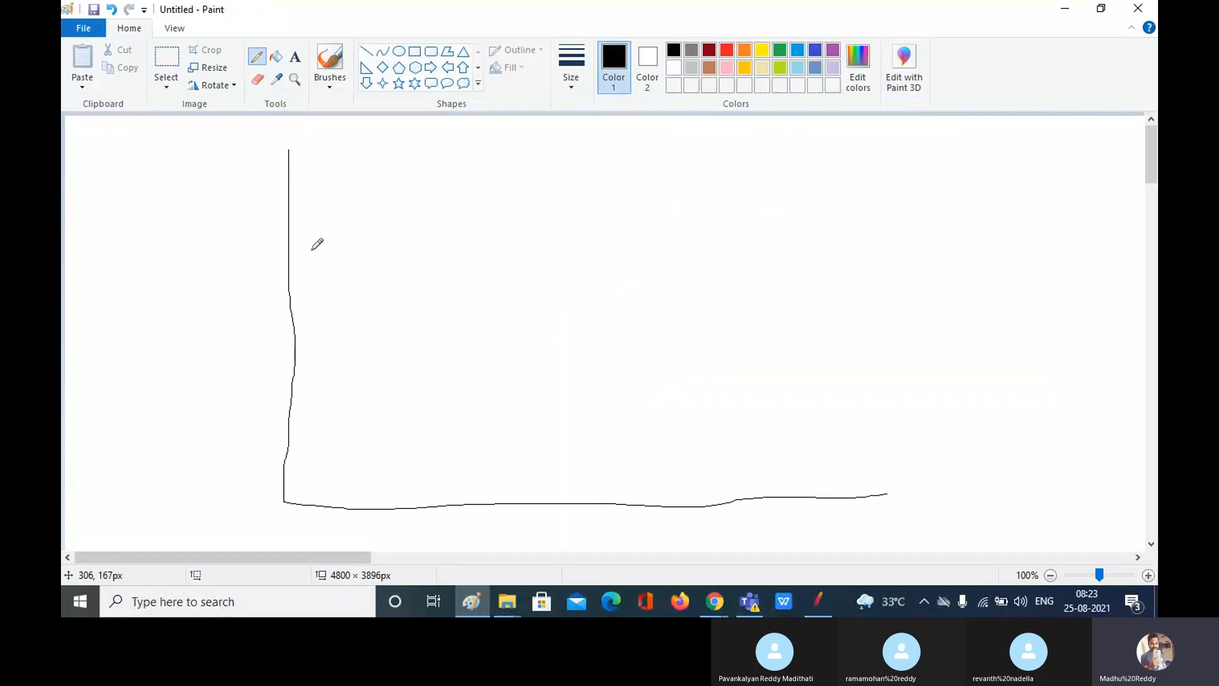
{"action": "left_click", "coordinate": [295, 56]}
{"action": "left_click_drag", "start_coordinate": [87, 177], "coordinate": [267, 476]}
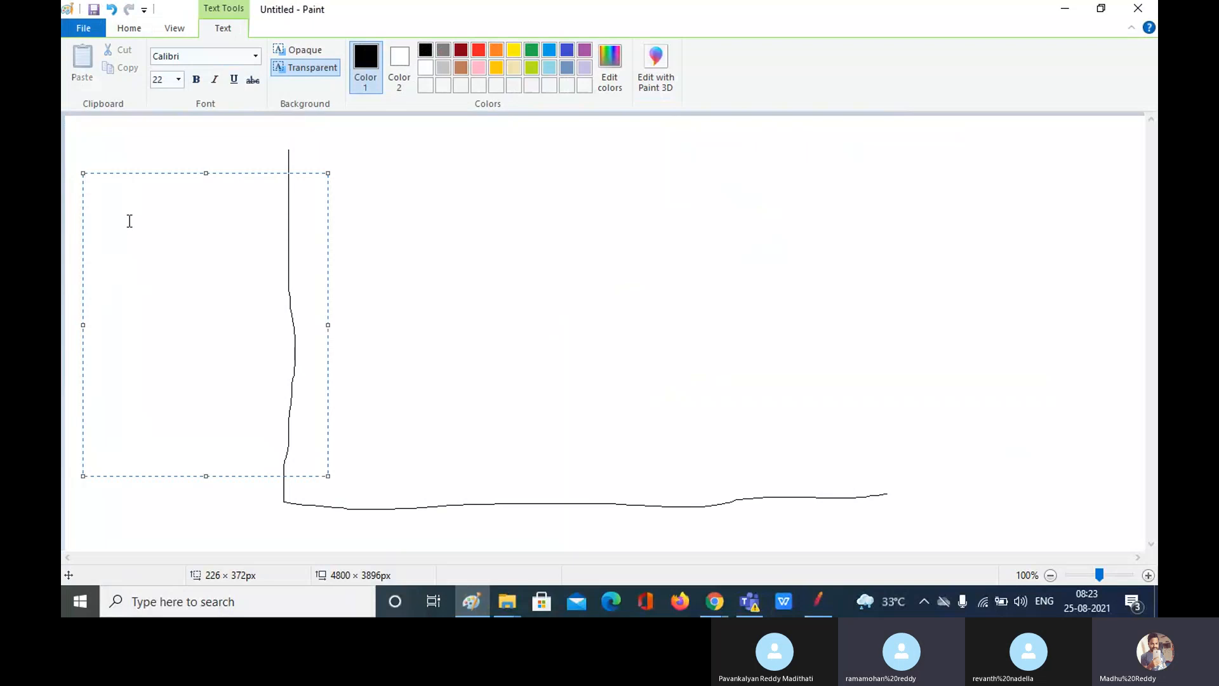
{"action": "type", "text": "step 1"}
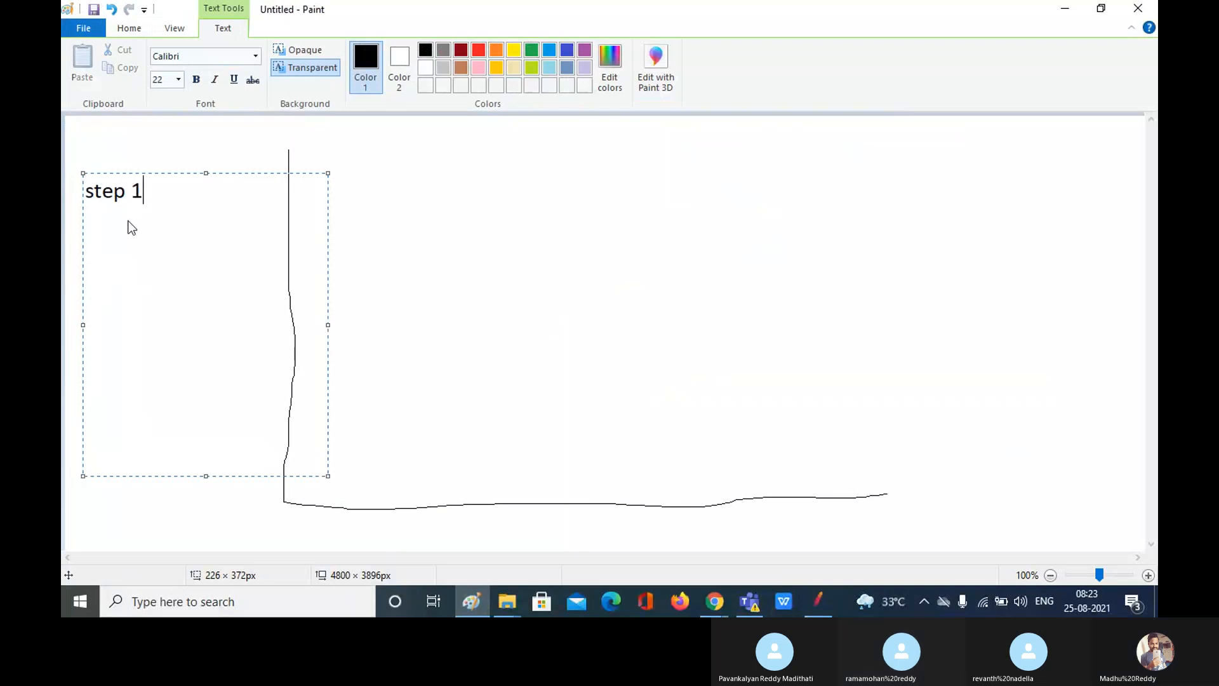
{"action": "type", "text": ":"}
{"action": "key", "text": "Return"}
{"action": "type", "text": "5"}
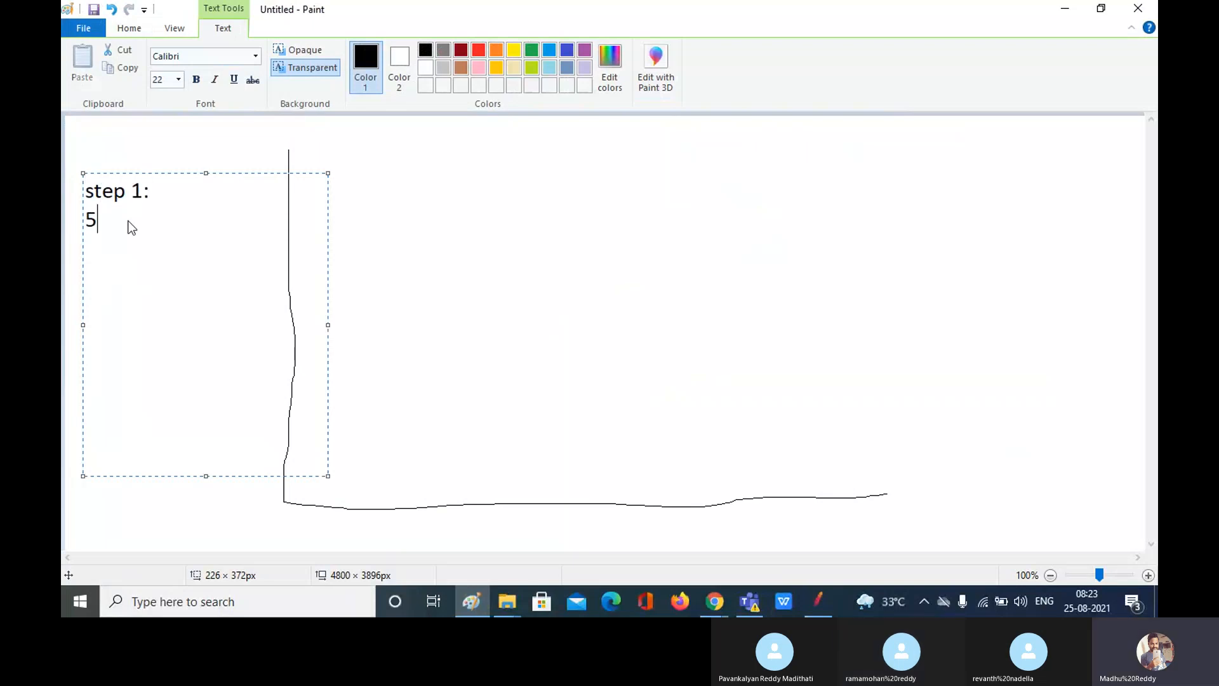
{"action": "type", "text": "00"}
{"action": "key", "text": "Return"}
{"action": "type", "text": "atw"}
{"action": "key", "text": "BackSpace"}
{"action": "key", "text": "BackSpace"}
{"action": "key", "text": "BackSpace"}
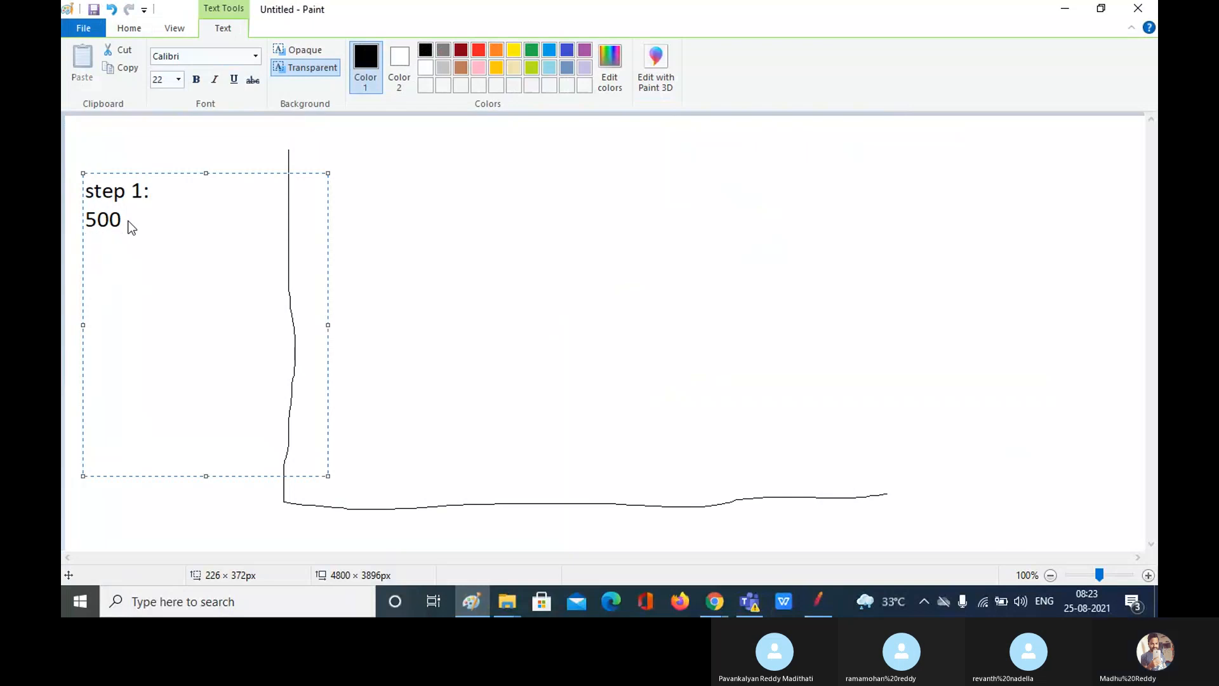
{"action": "type", "text": "step 2:"}
Step: Complete the notes: 500 users, 10 mints; 750, 5 mints; step 3: 1000, 10 mints
{"action": "left_click", "coordinate": [135, 224]}
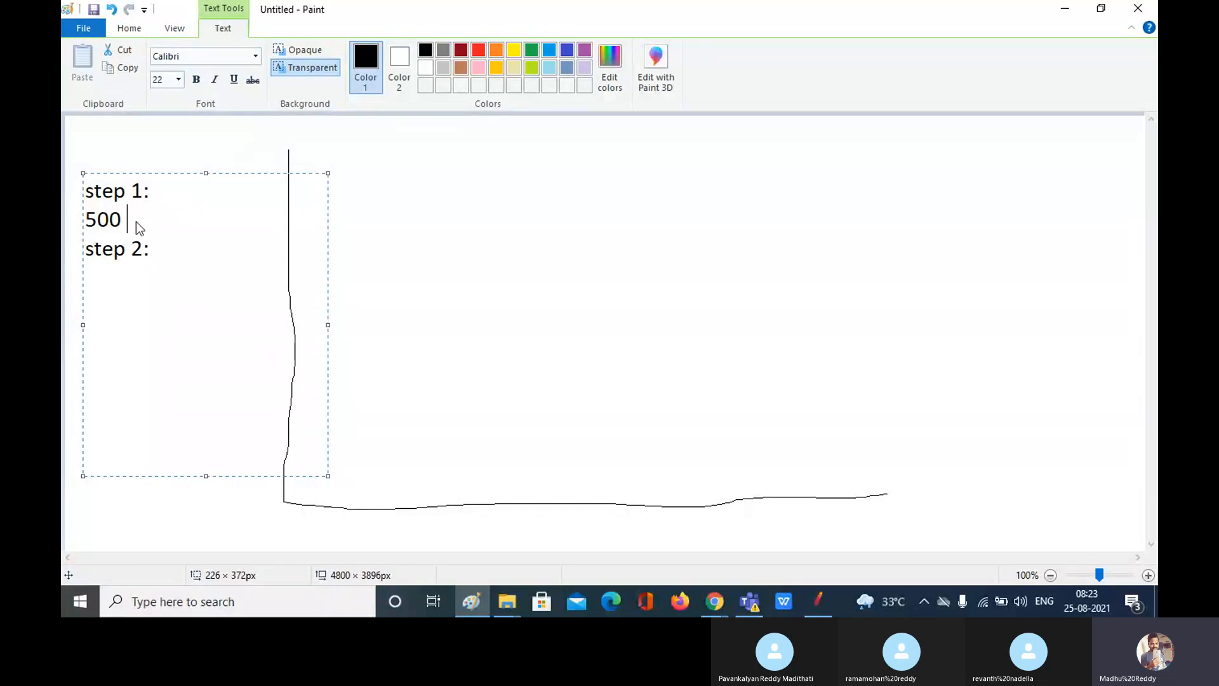
{"action": "type", "text": "users , 10mint"}
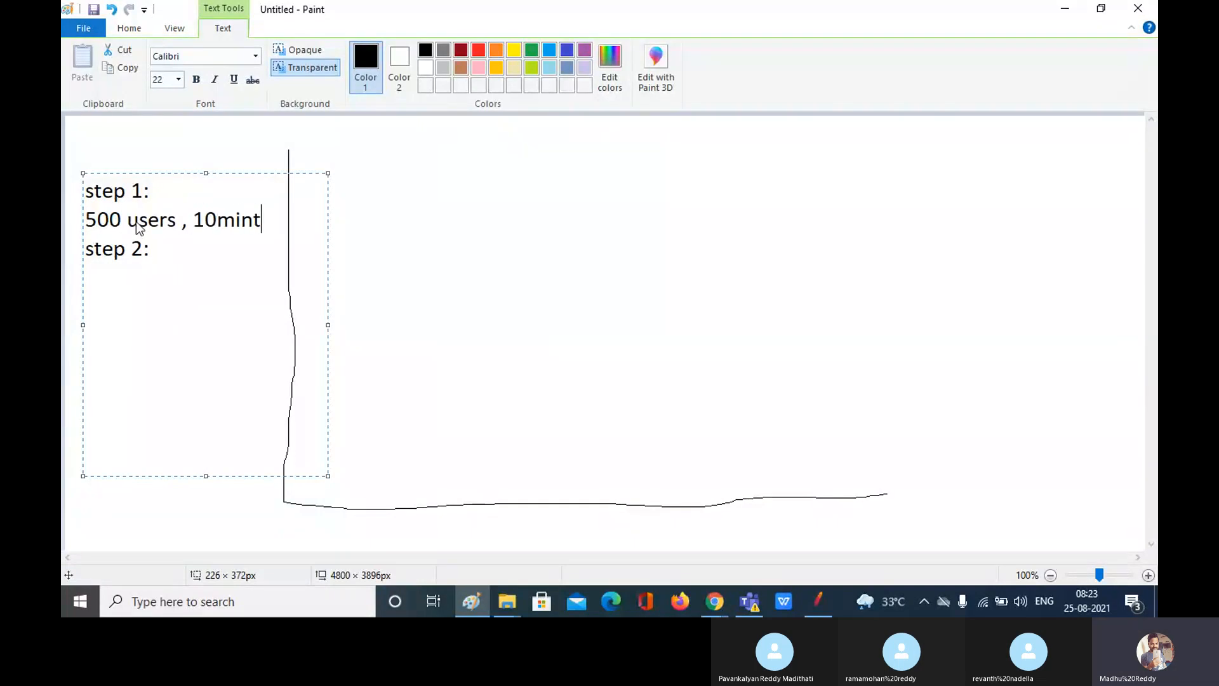
{"action": "left_click", "coordinate": [169, 249]}
{"action": "type", "text": "750 , 5 minta"}
{"action": "key", "text": "BackSpace"}
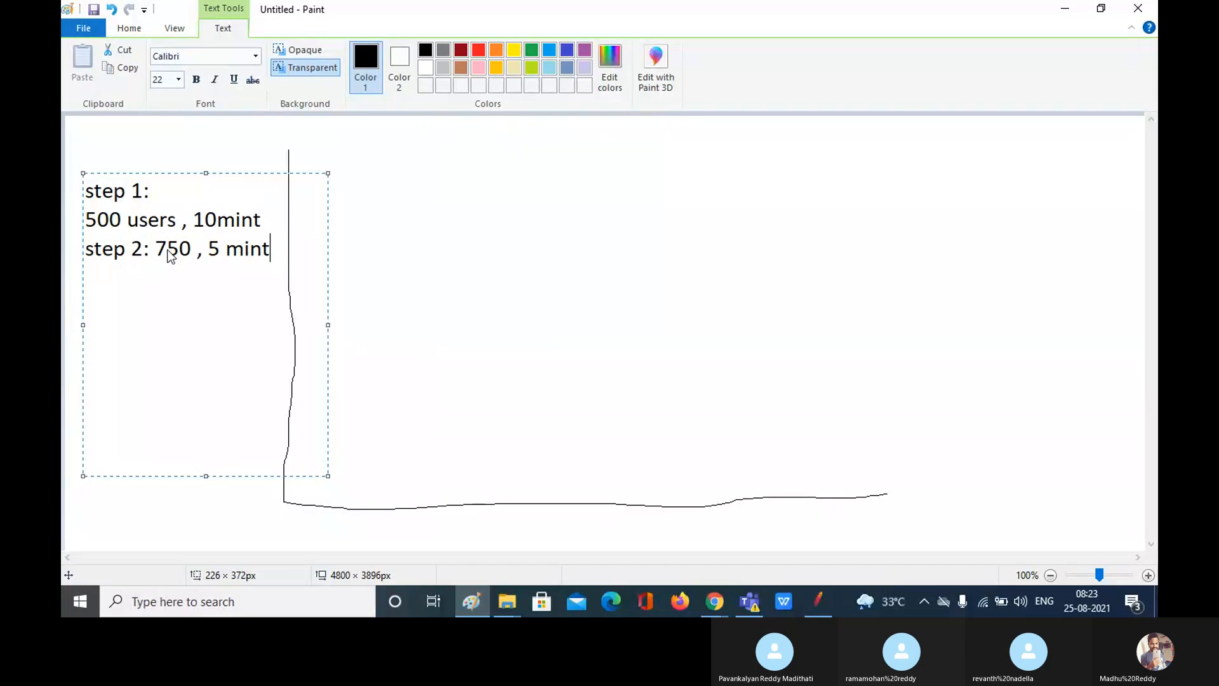
{"action": "type", "text": "s"}
{"action": "key", "text": "Return"}
{"action": "type", "text": "stwep"}
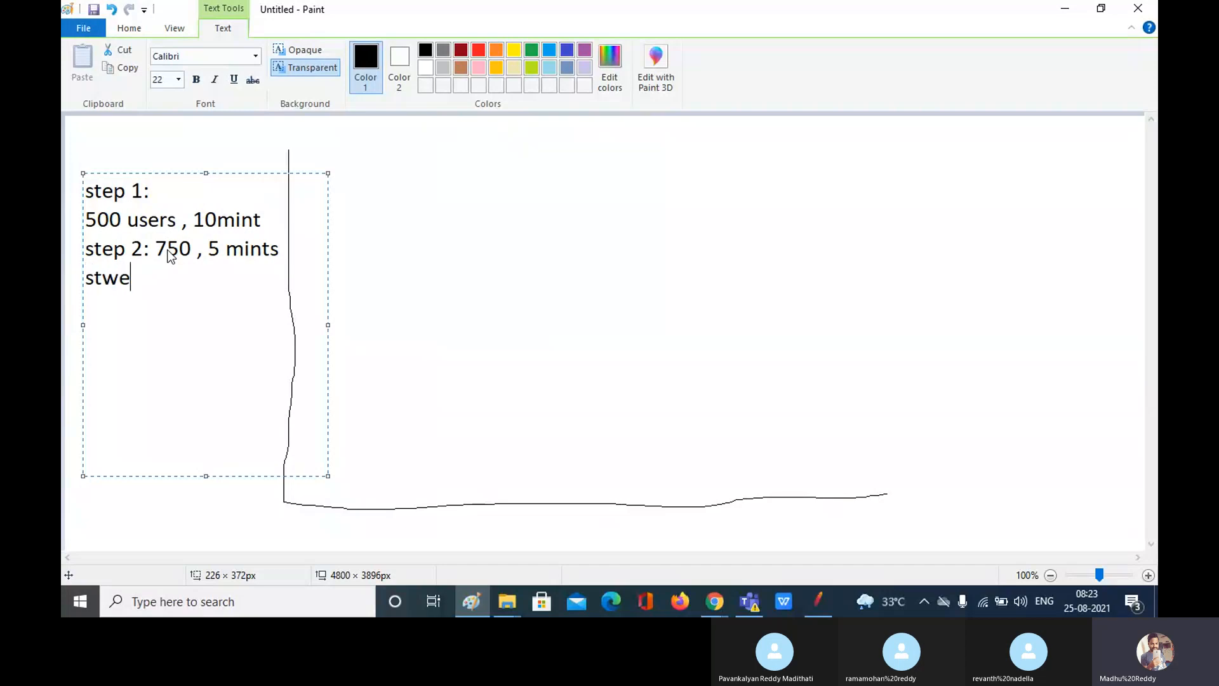
{"action": "key", "text": "BackSpace"}
{"action": "key", "text": "BackSpace"}
{"action": "key", "text": "BackSpace"}
{"action": "type", "text": "ep 3 : 1000, "}
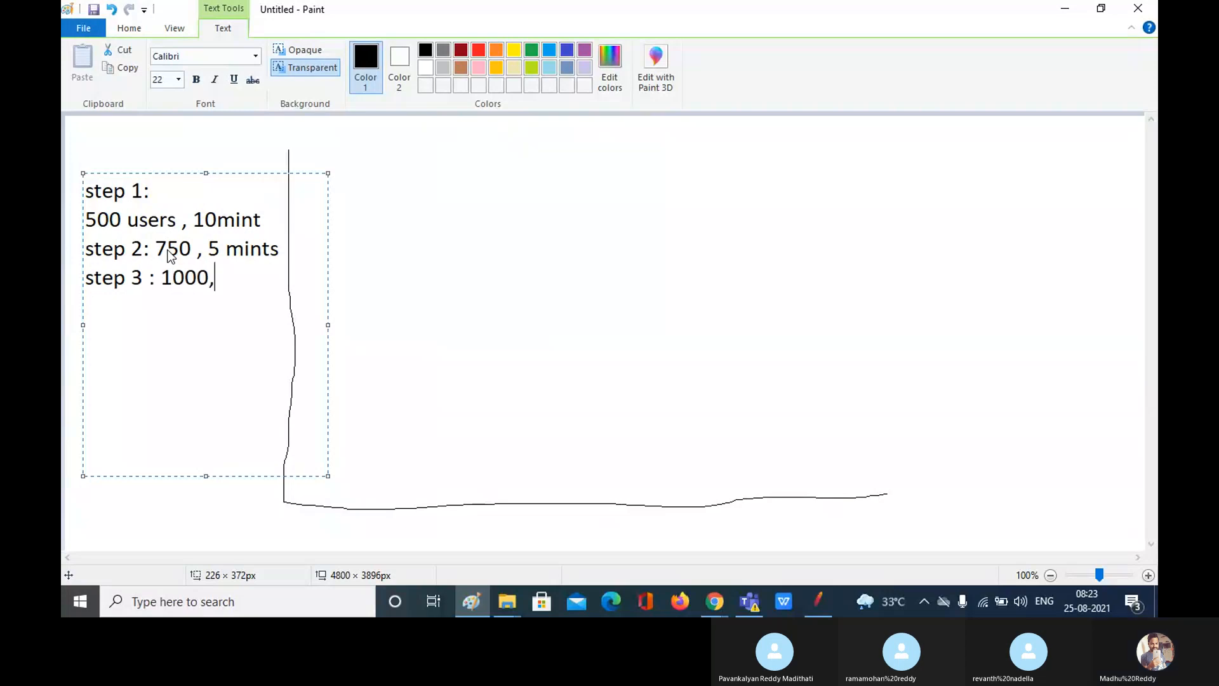
{"action": "type", "text": "10"}
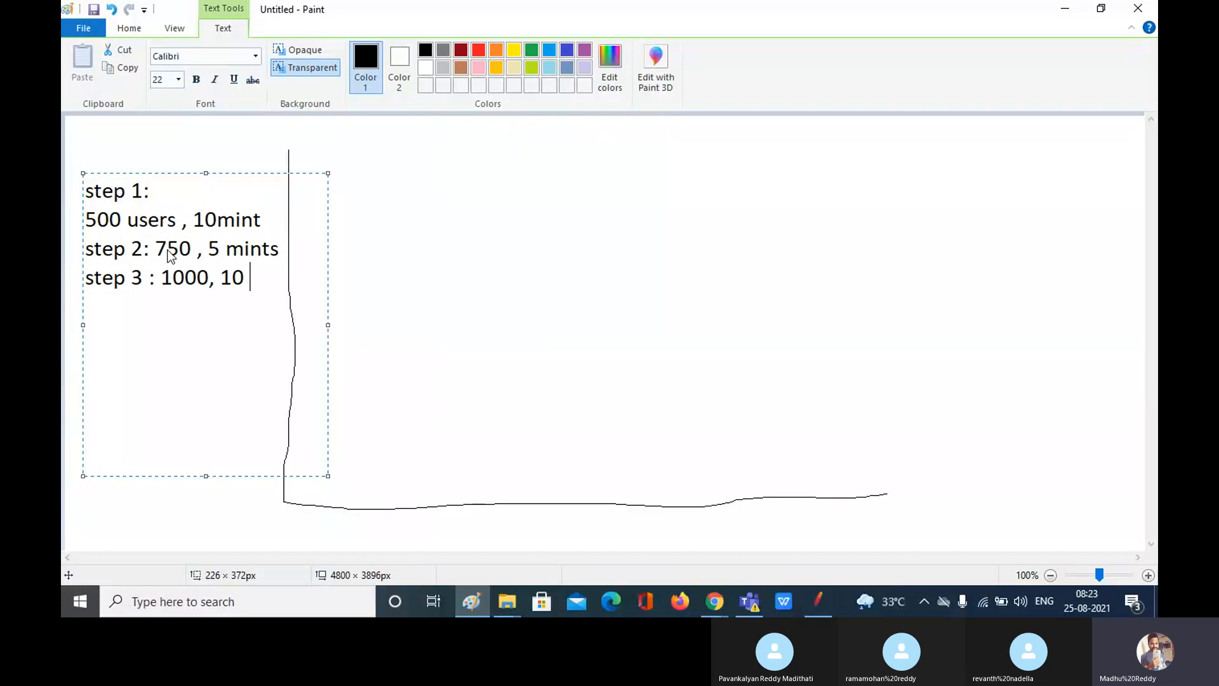
{"action": "type", "text": " mints"}
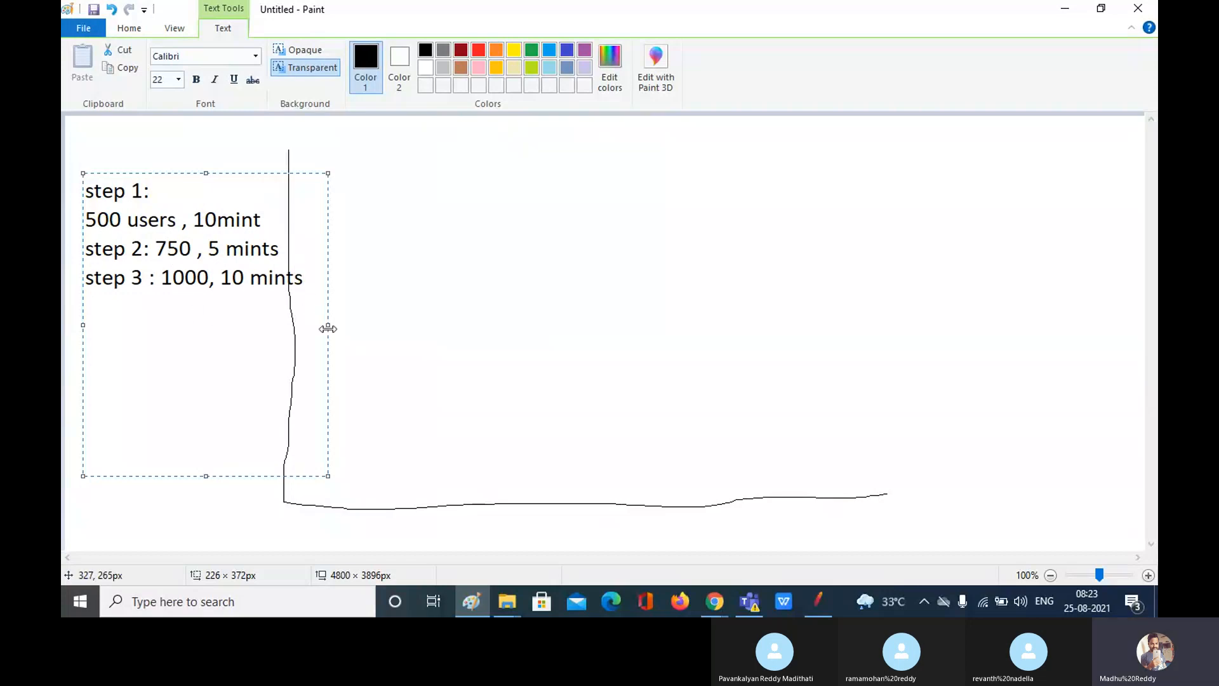
Step: Narrow the text box off the axis and add the line 'total : 2.25K'
{"action": "left_click_drag", "start_coordinate": [327, 329], "coordinate": [282, 325]}
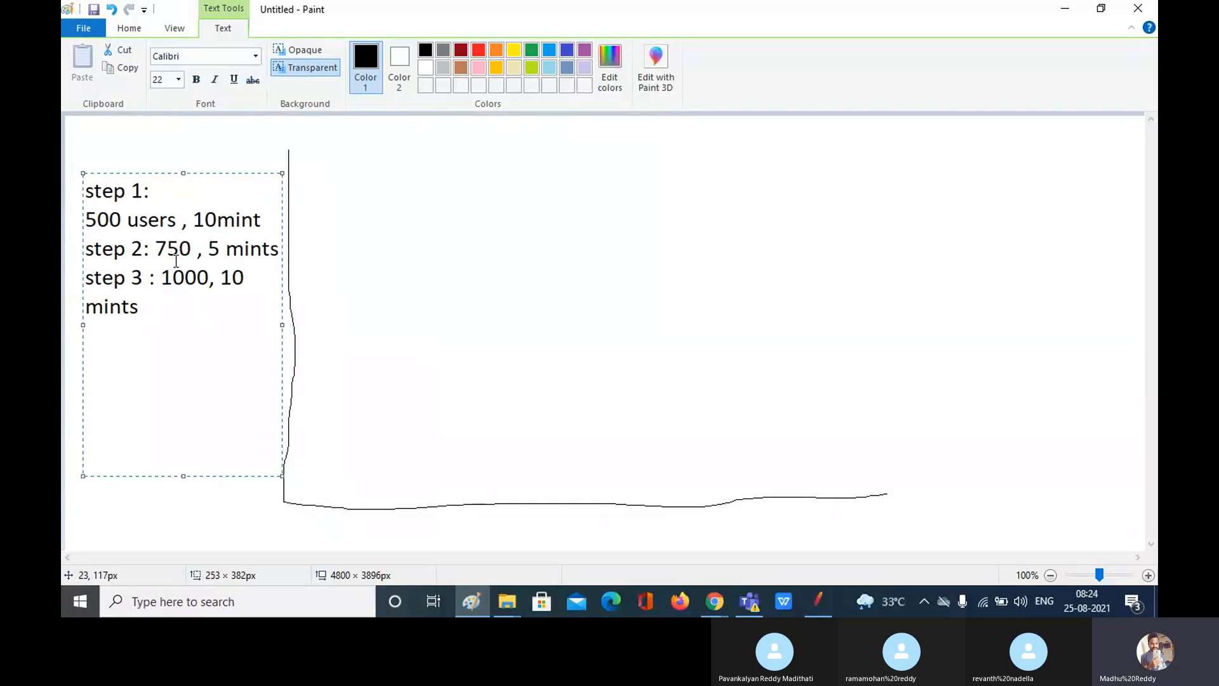
{"action": "key", "text": "Return"}
{"action": "type", "text": "total : 3.5"}
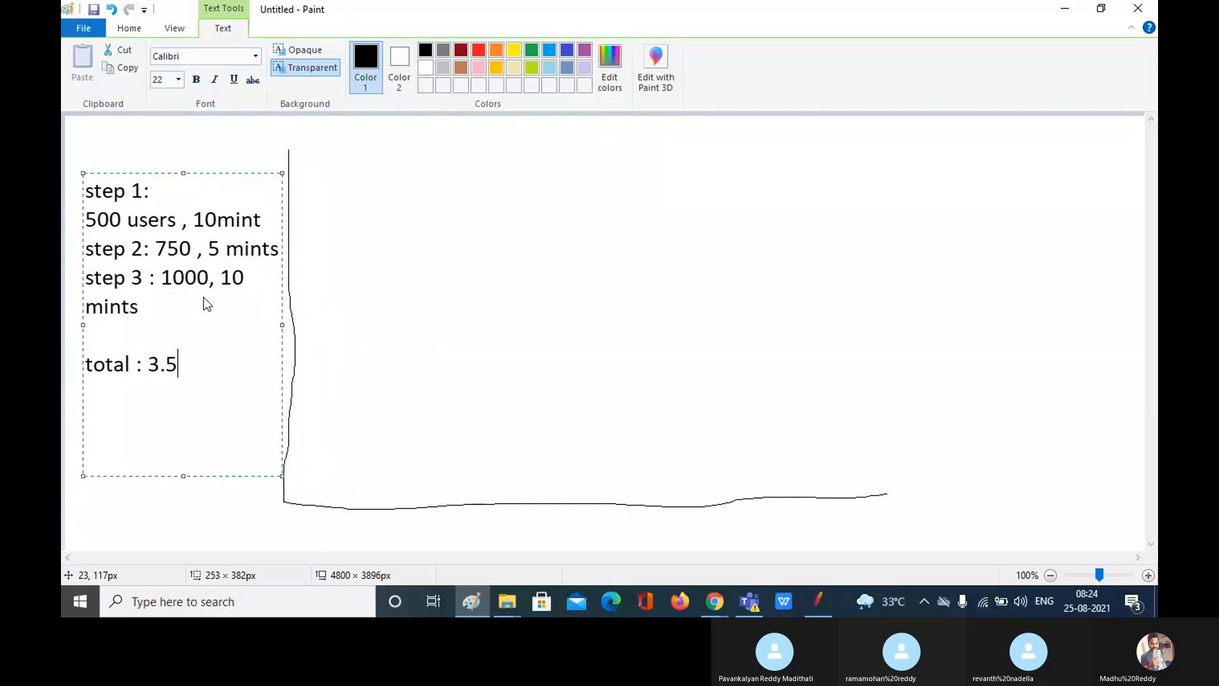
{"action": "key", "text": "Left"}
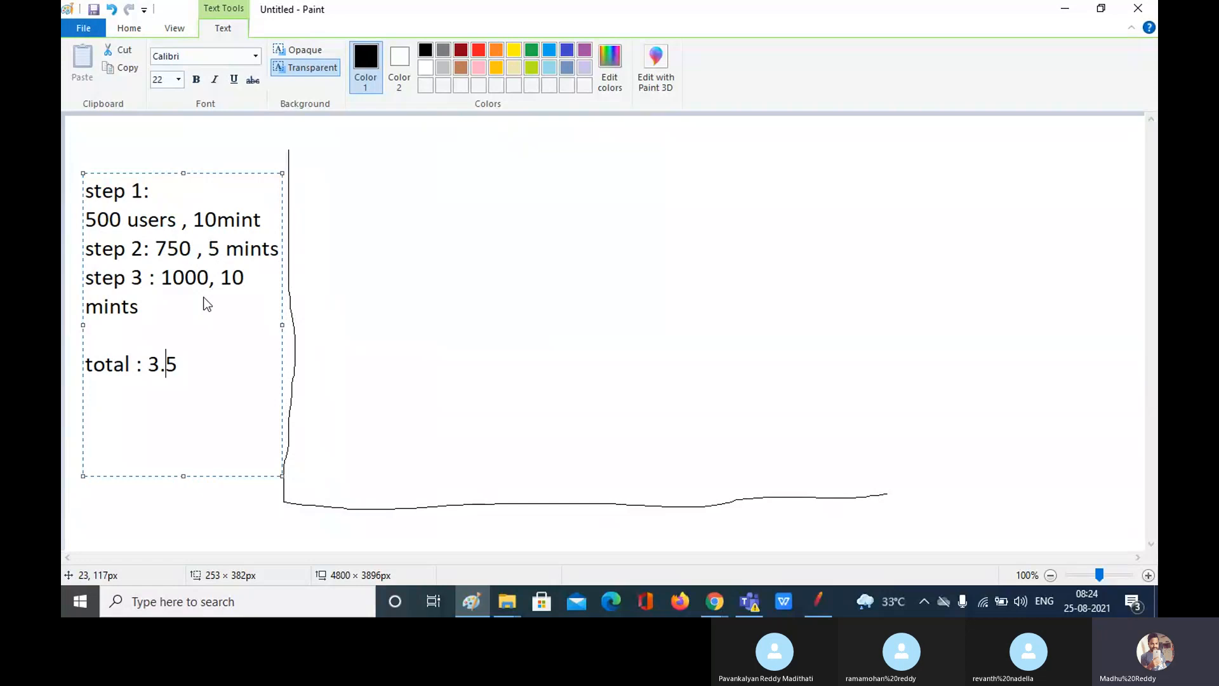
{"action": "type", "text": "2"}
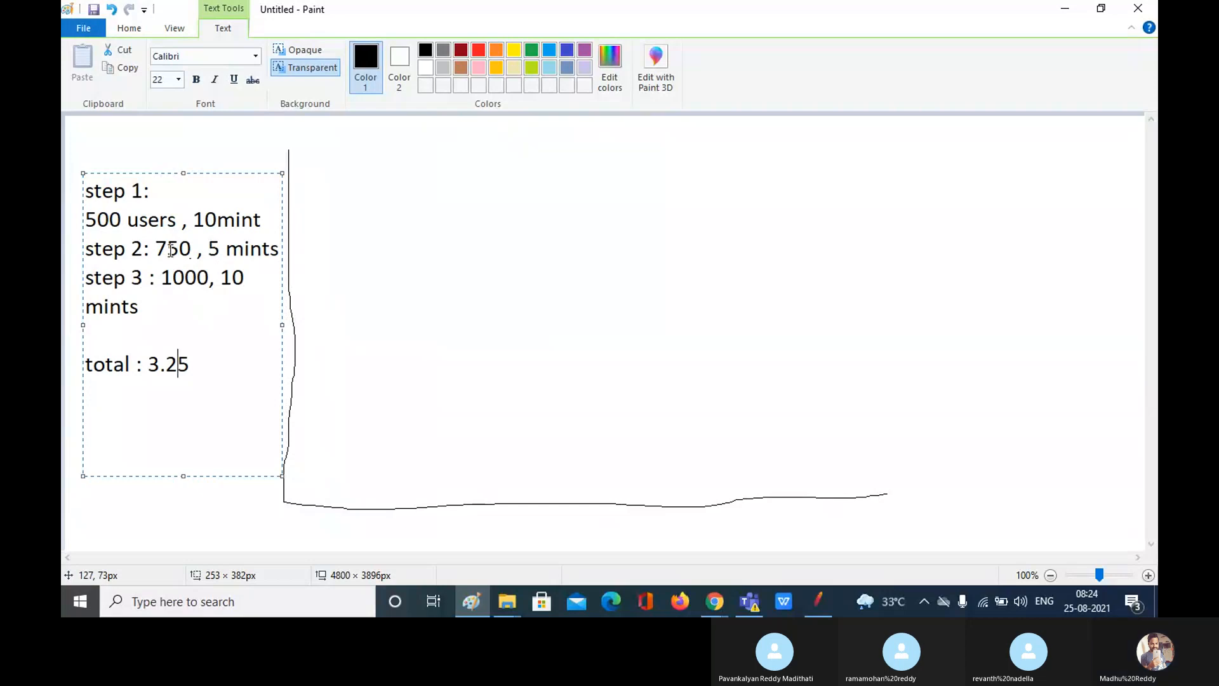
{"action": "left_click", "coordinate": [159, 362]}
{"action": "key", "text": "BackSpace"}
{"action": "type", "text": "2"}
{"action": "left_click", "coordinate": [202, 365]}
{"action": "type", "text": "K"}
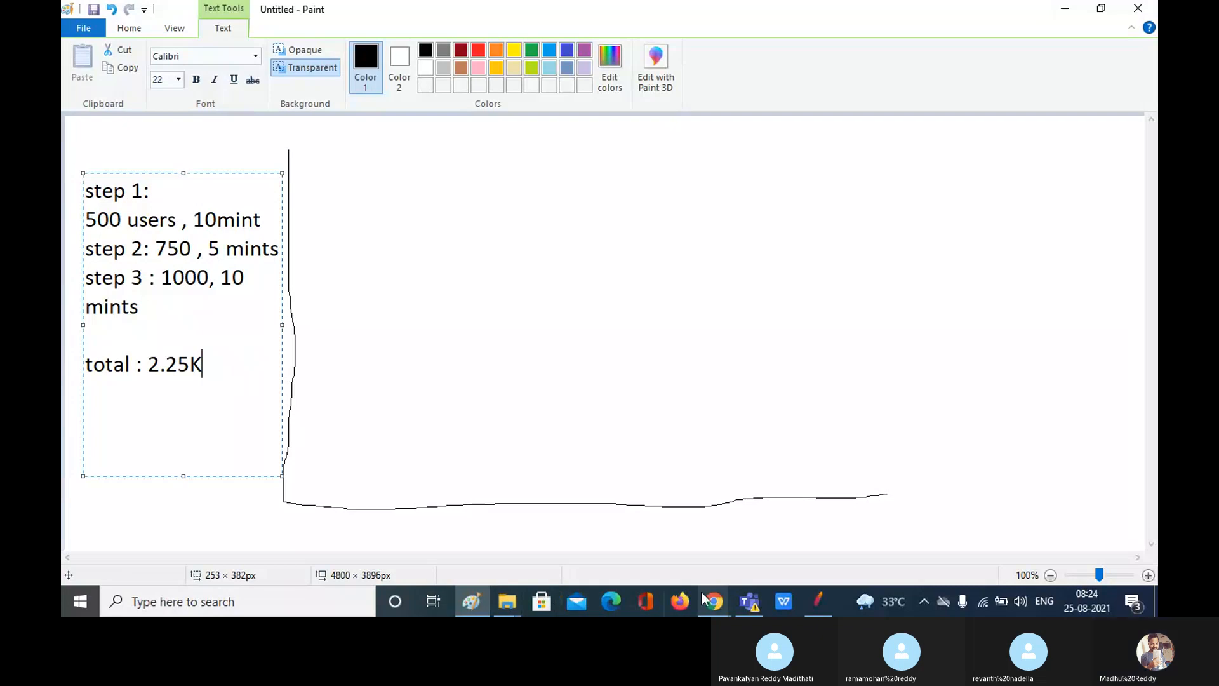
Step: Glance at the Skype meeting, return to the 2.25K total in Paint, and start the screen pen
{"action": "mouse_move", "coordinate": [718, 605]}
{"action": "left_click", "coordinate": [665, 542]}
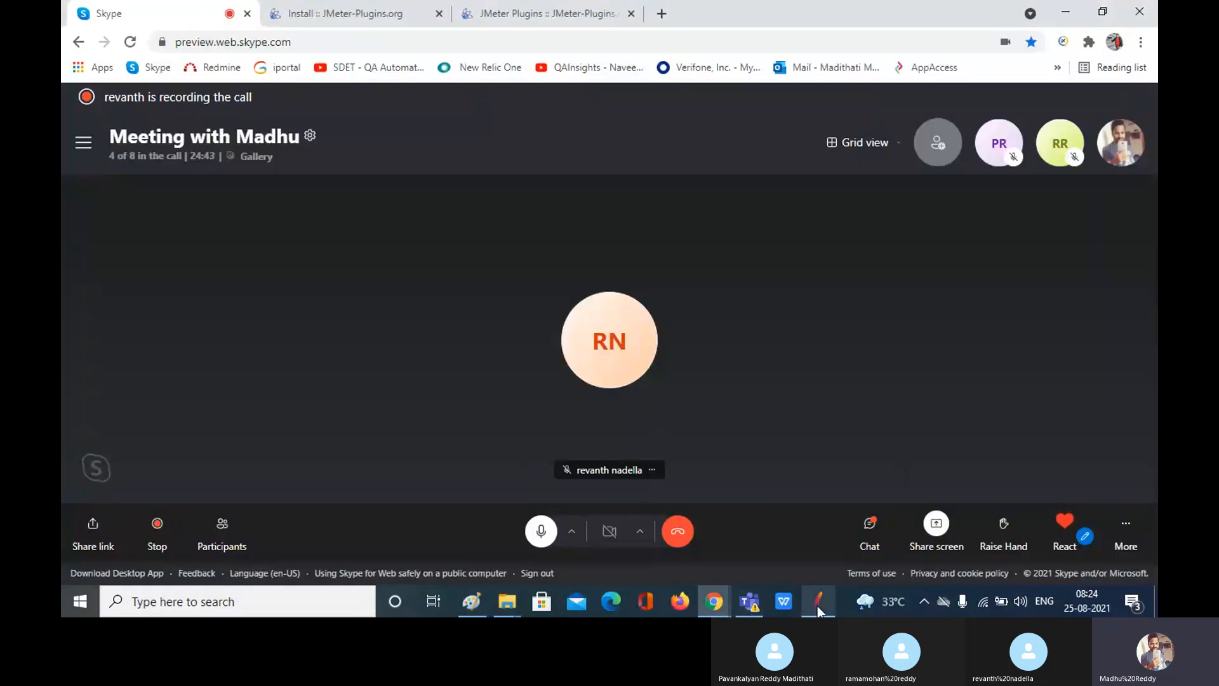
{"action": "mouse_move", "coordinate": [490, 603]}
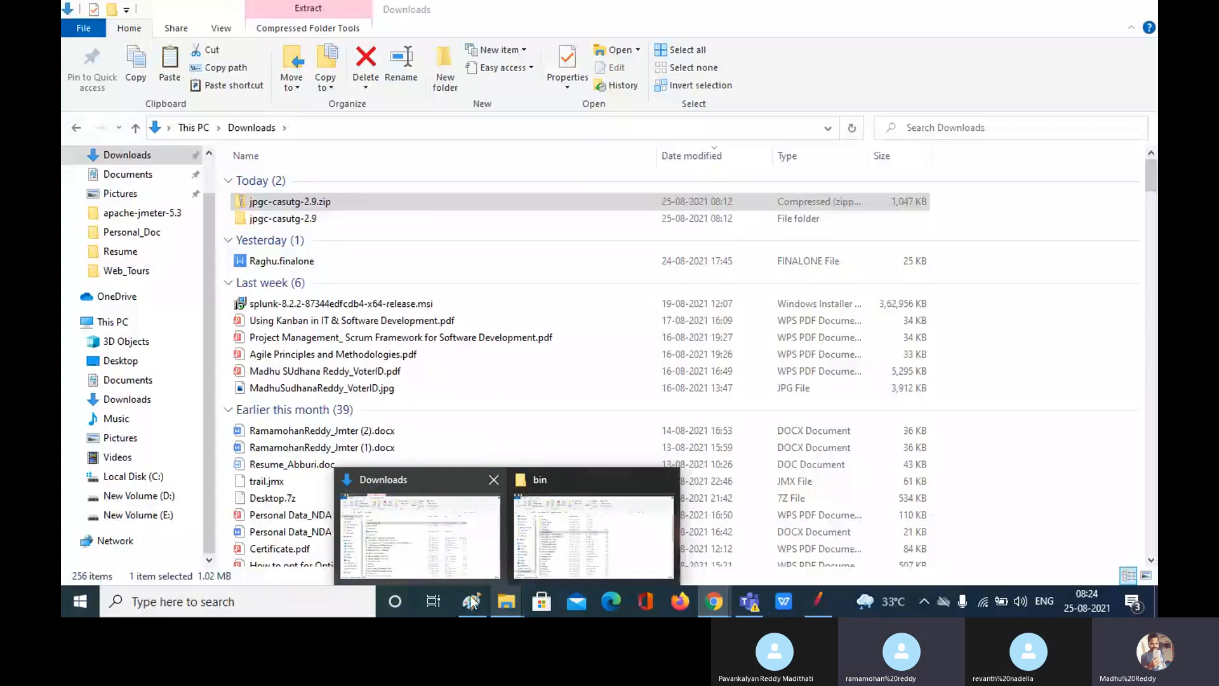
{"action": "left_click", "coordinate": [473, 602]}
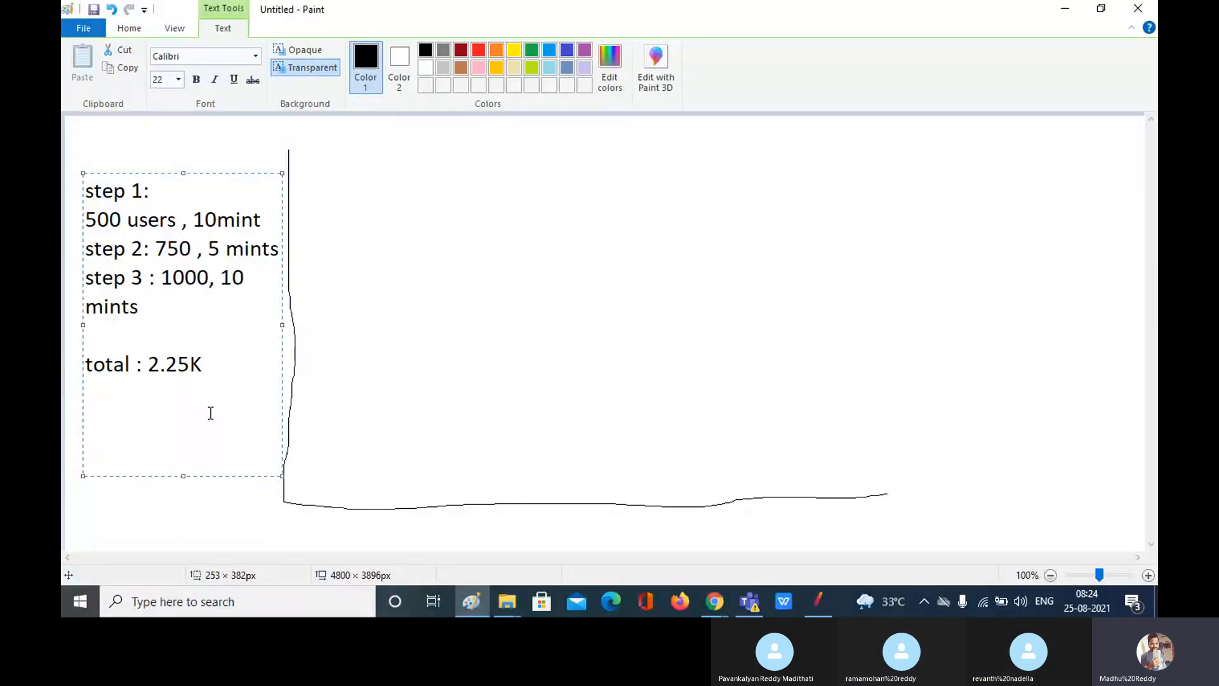
{"action": "left_click", "coordinate": [172, 416]}
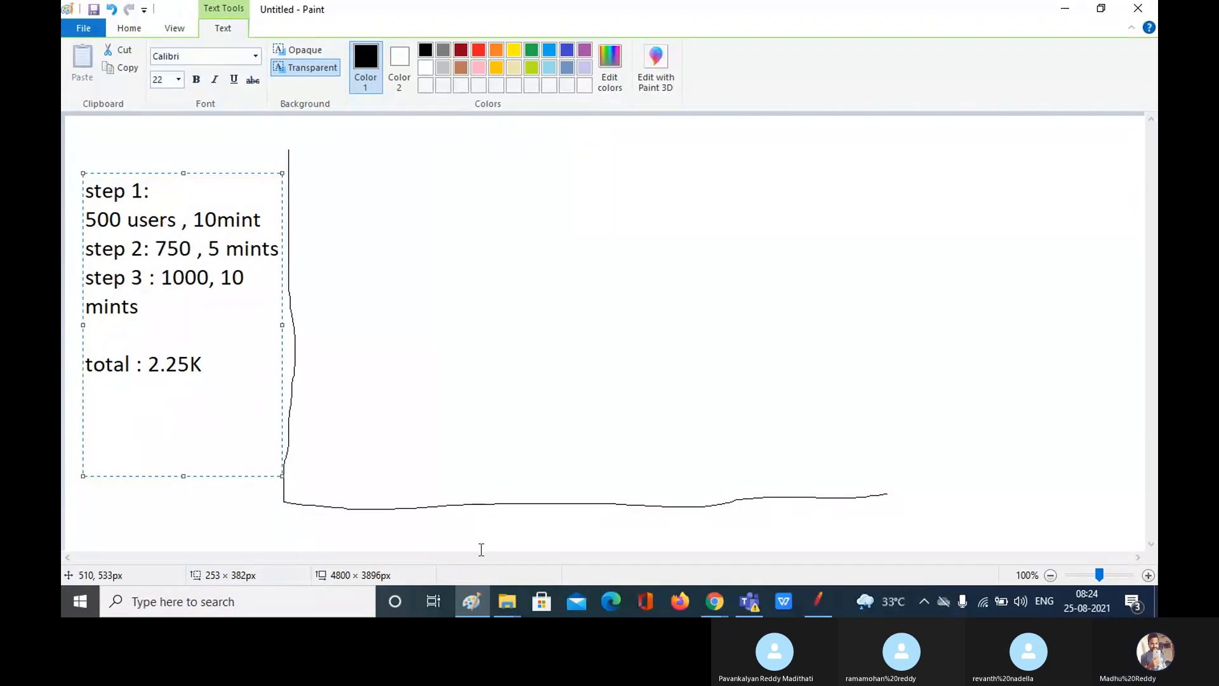
{"action": "left_click", "coordinate": [817, 604]}
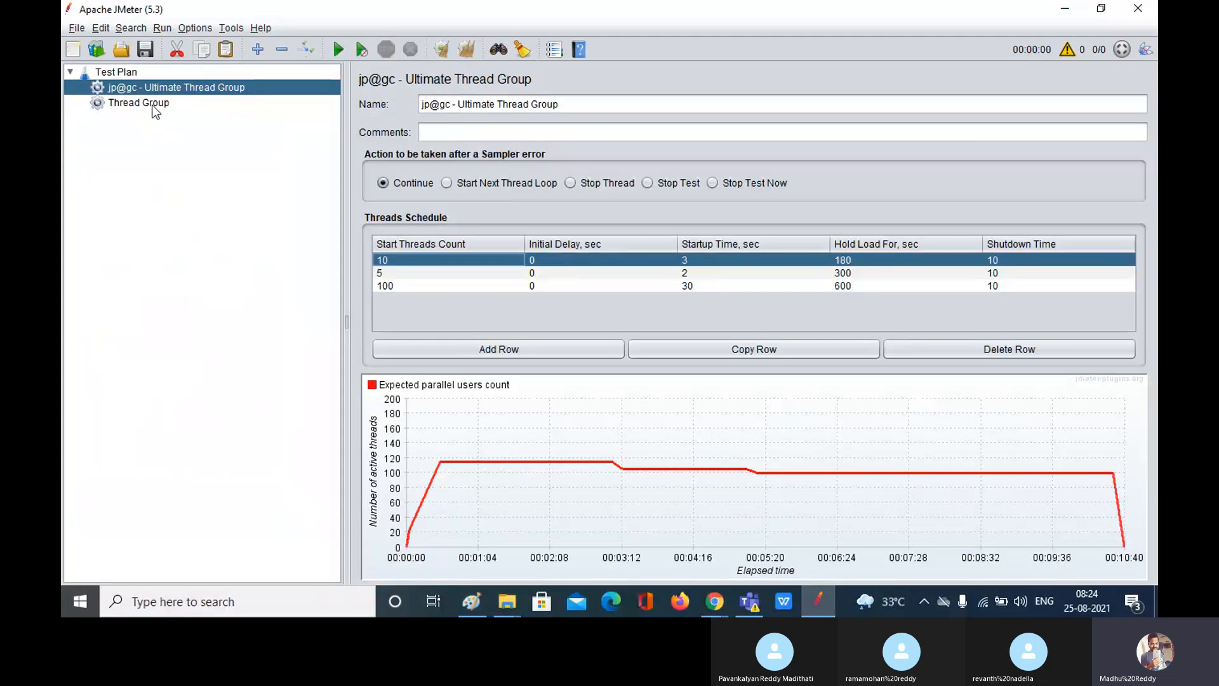
Step: Begin replacing the Thread Group's Number of Threads while checking the 2.25K total in Paint
{"action": "left_click", "coordinate": [154, 109]}
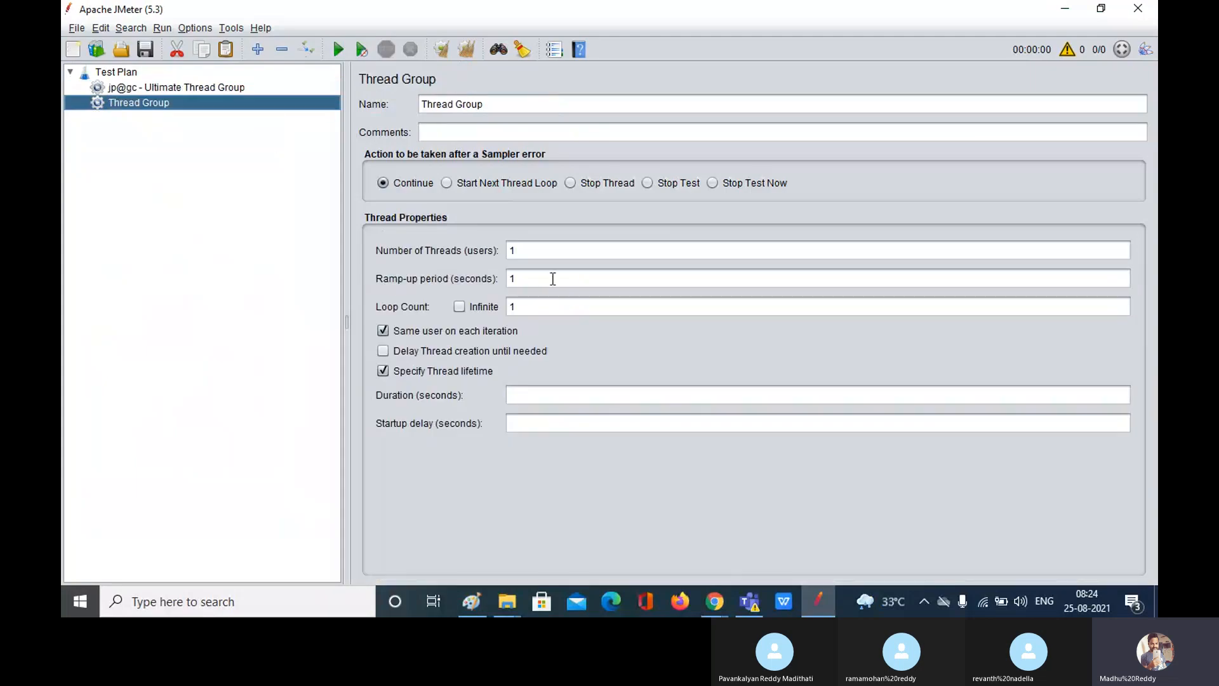
{"action": "double_click", "coordinate": [525, 251]}
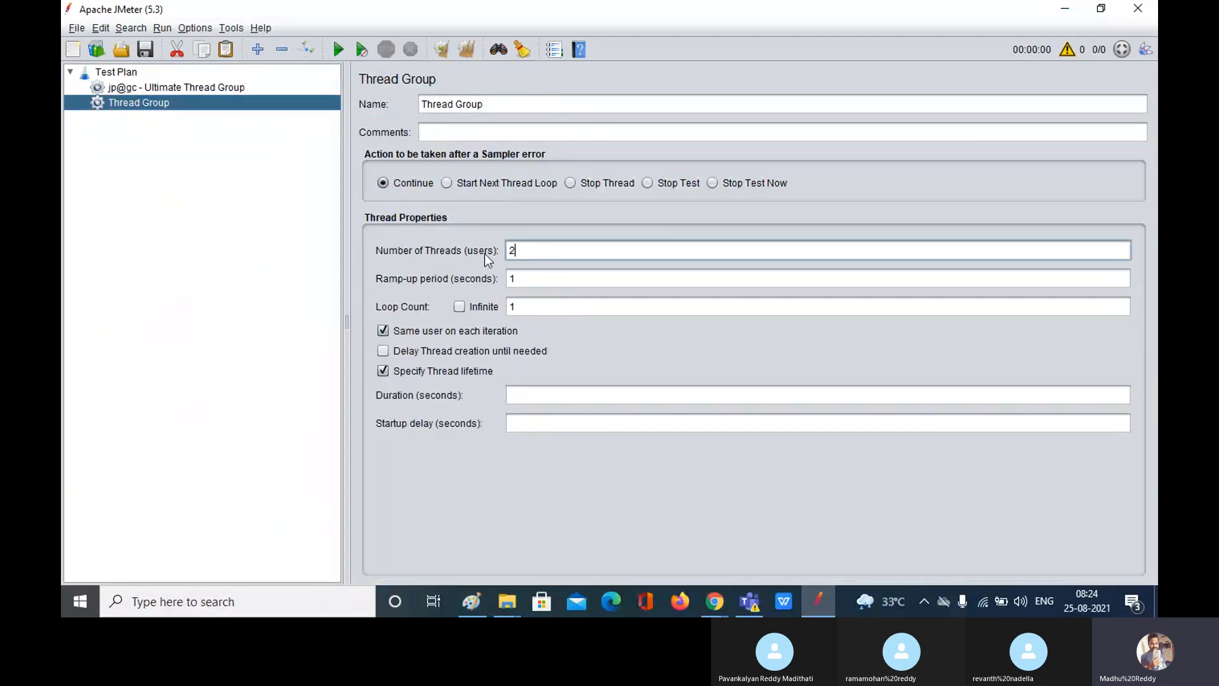
{"action": "type", "text": "2.25"}
{"action": "left_click", "coordinate": [473, 604]}
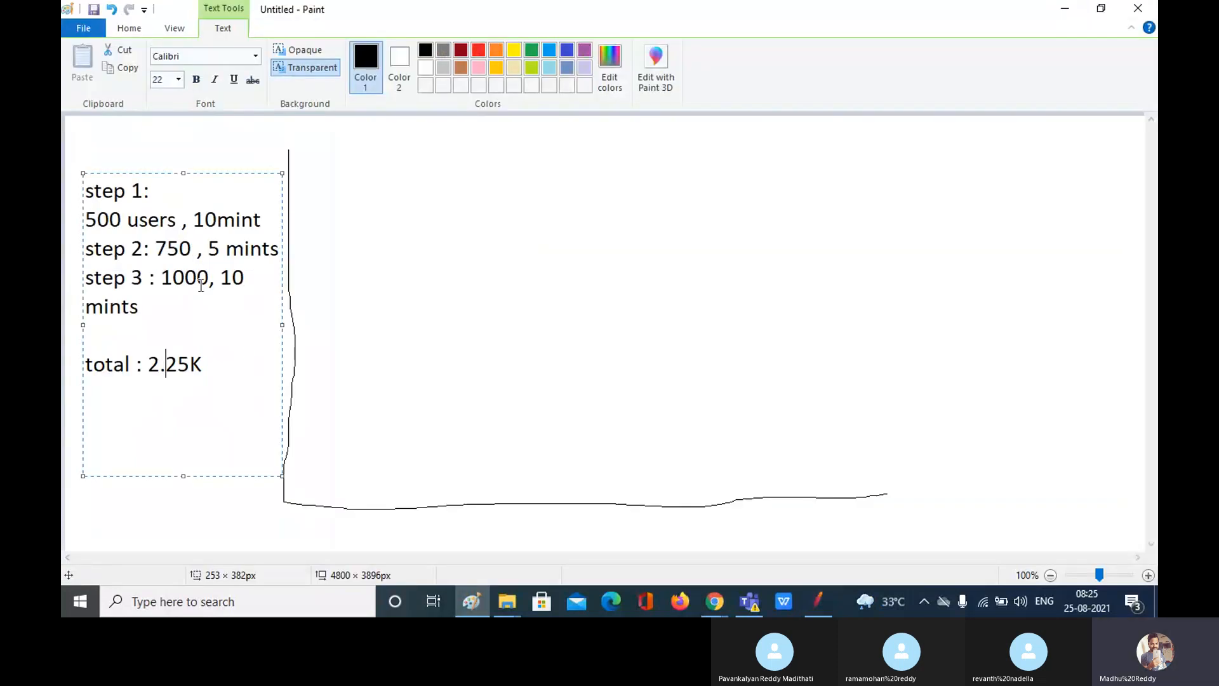
{"action": "left_click", "coordinate": [211, 359]}
{"action": "key", "text": "shift+Left"}
{"action": "key", "text": "shift+Left"}
{"action": "key", "text": "shift+Left"}
{"action": "key", "text": "shift+Left"}
{"action": "key", "text": "shift+Left"}
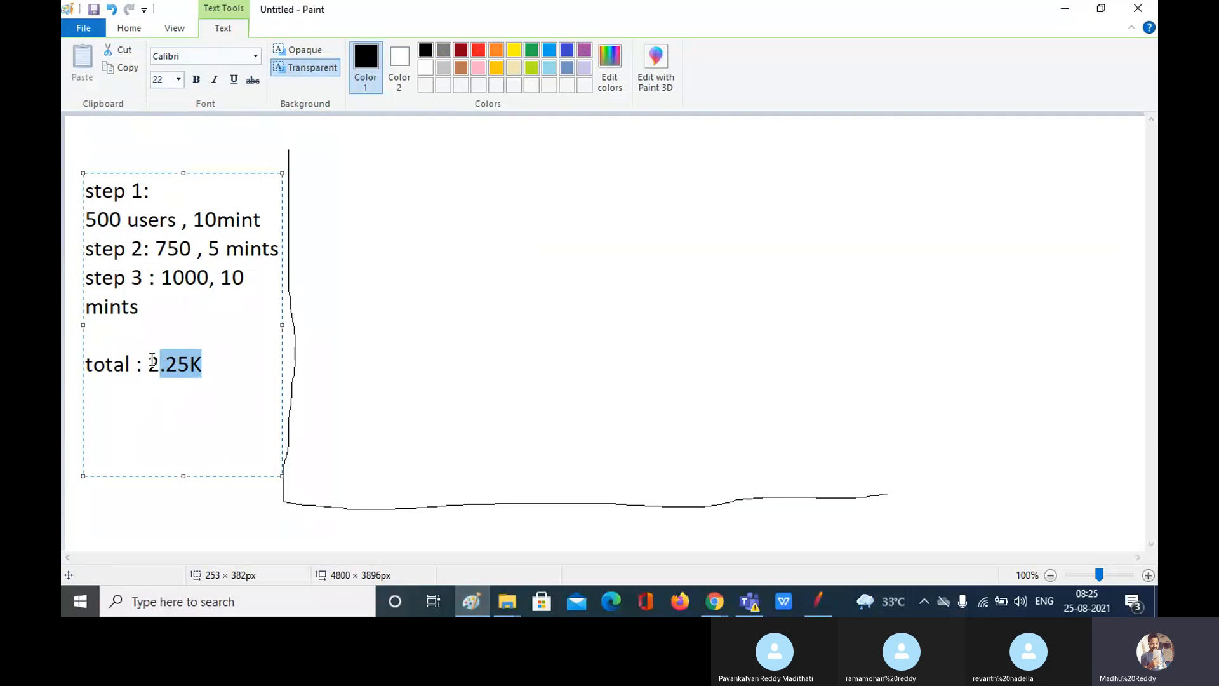
Step: Set Number of Threads (users) to 2250 and clear the Ramp-up period
{"action": "left_click", "coordinate": [818, 611]}
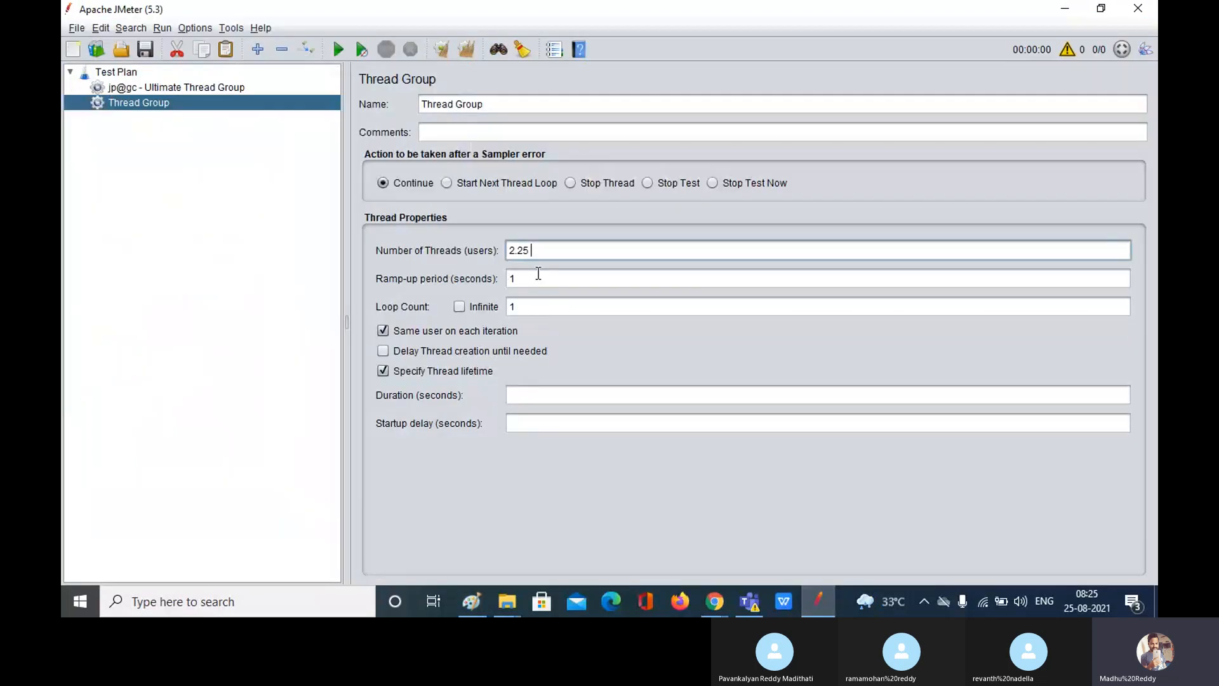
{"action": "key", "text": "BackSpace"}
{"action": "key", "text": "BackSpace"}
{"action": "key", "text": "BackSpace"}
{"action": "key", "text": "BackSpace"}
{"action": "key", "text": "BackSpace"}
{"action": "type", "text": "2250"}
{"action": "left_click", "coordinate": [541, 279]}
{"action": "key", "text": "BackSpace"}
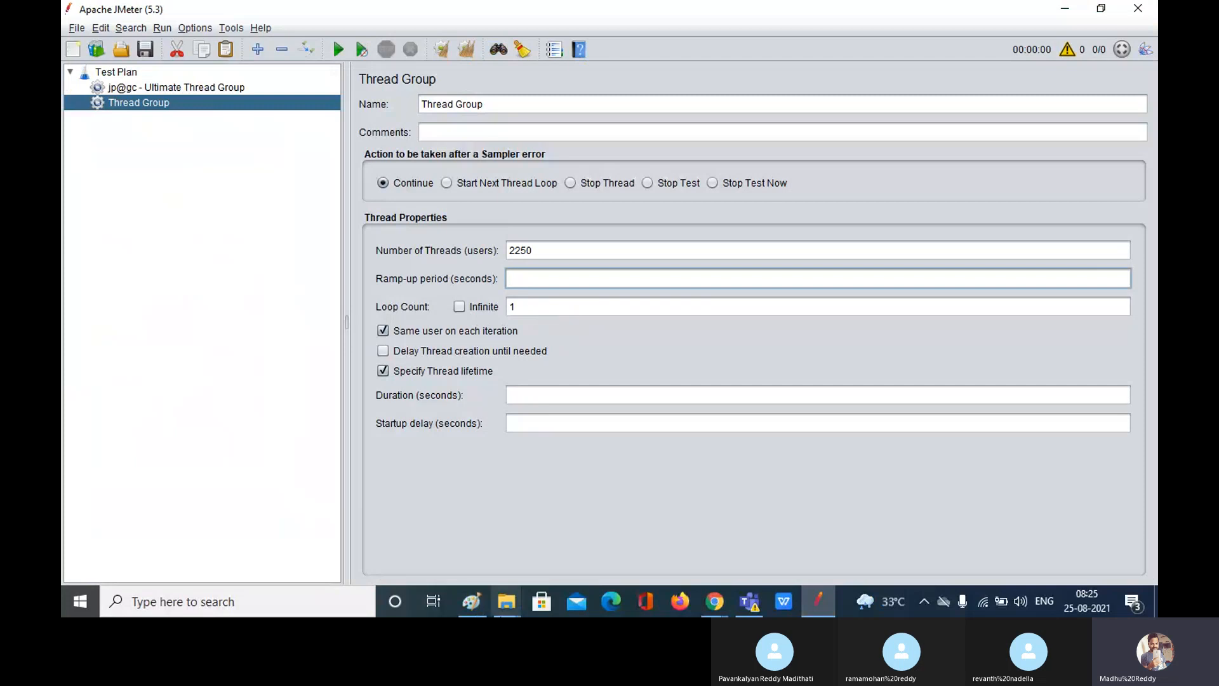
Step: Highlight the step 1 and step 2 user counts and durations in the Paint notes
{"action": "left_click", "coordinate": [482, 604]}
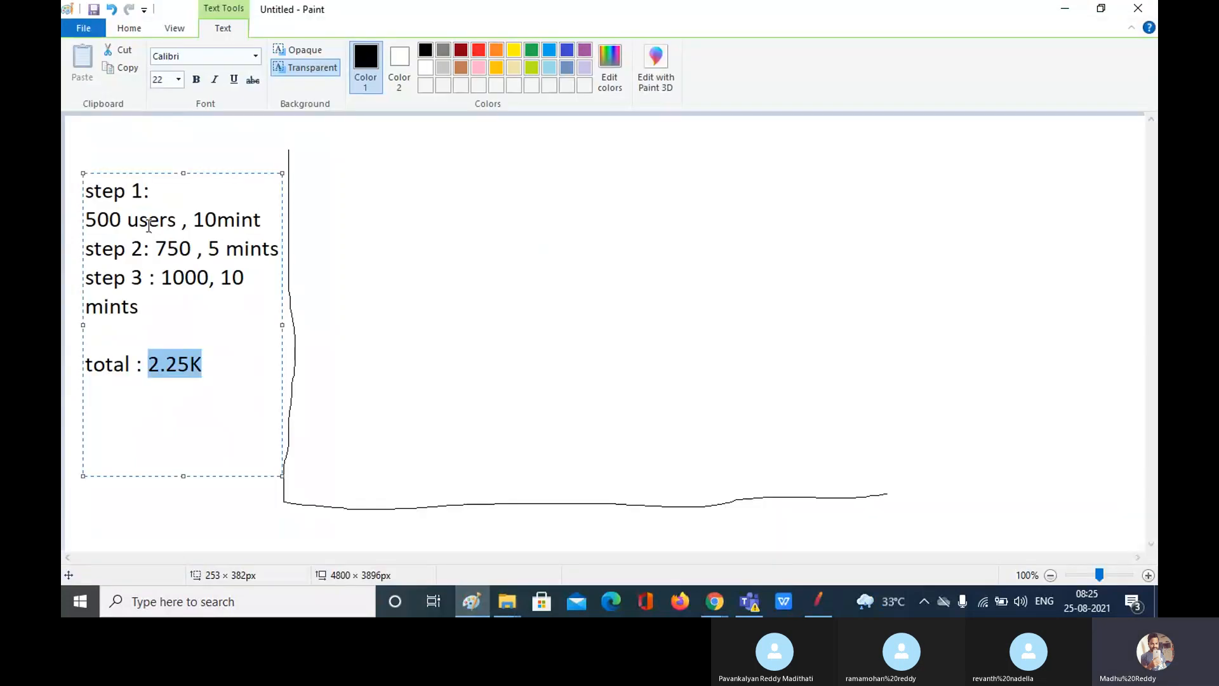
{"action": "left_click_drag", "start_coordinate": [261, 219], "coordinate": [96, 216]}
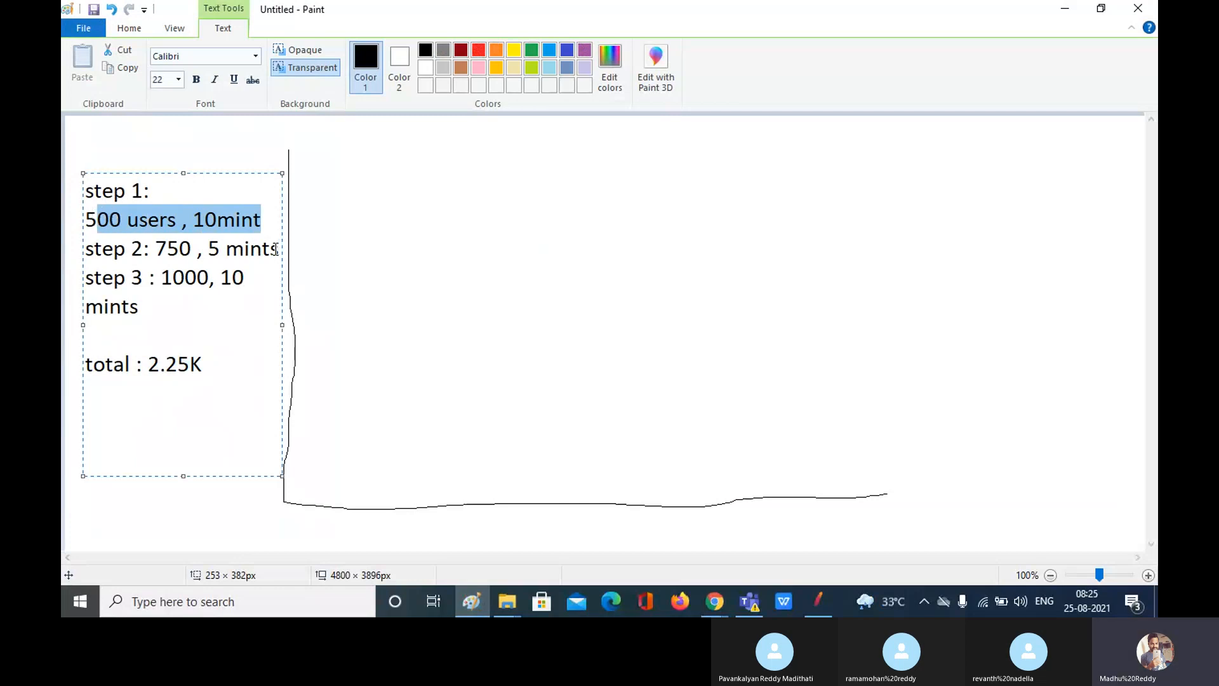
{"action": "left_click_drag", "start_coordinate": [282, 250], "coordinate": [156, 242]}
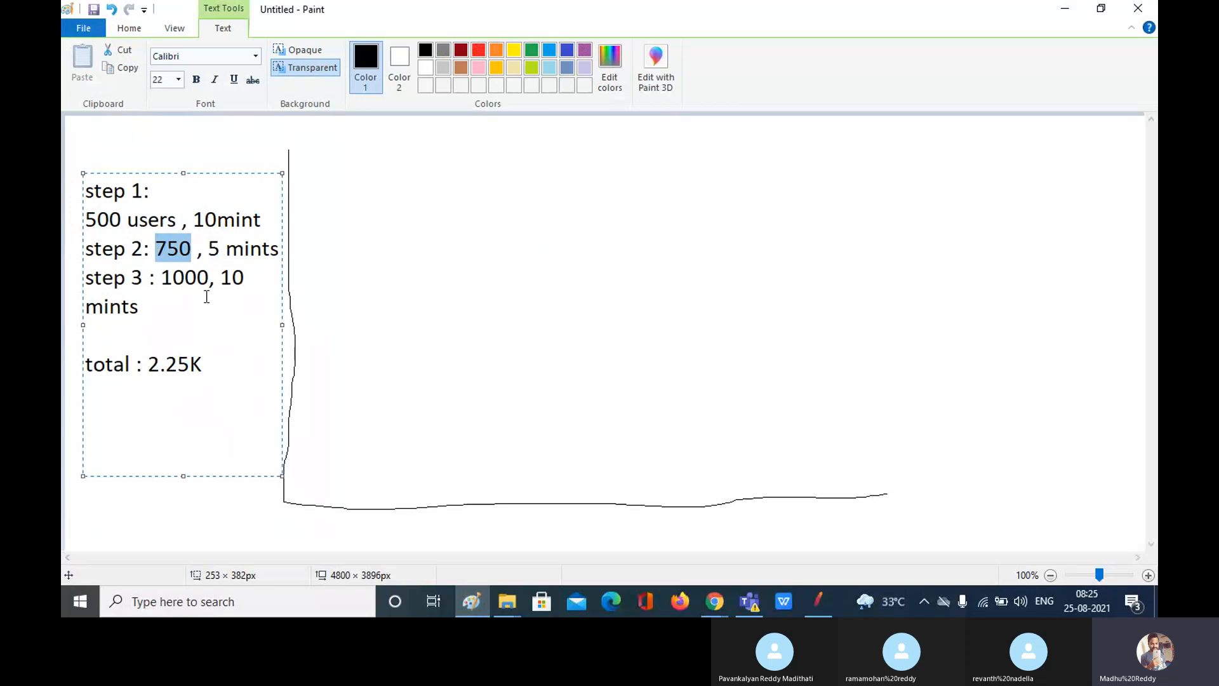
Step: Enter 500 and 750 as the Ultimate Thread Group's first two Start Threads Count values
{"action": "left_click", "coordinate": [820, 611]}
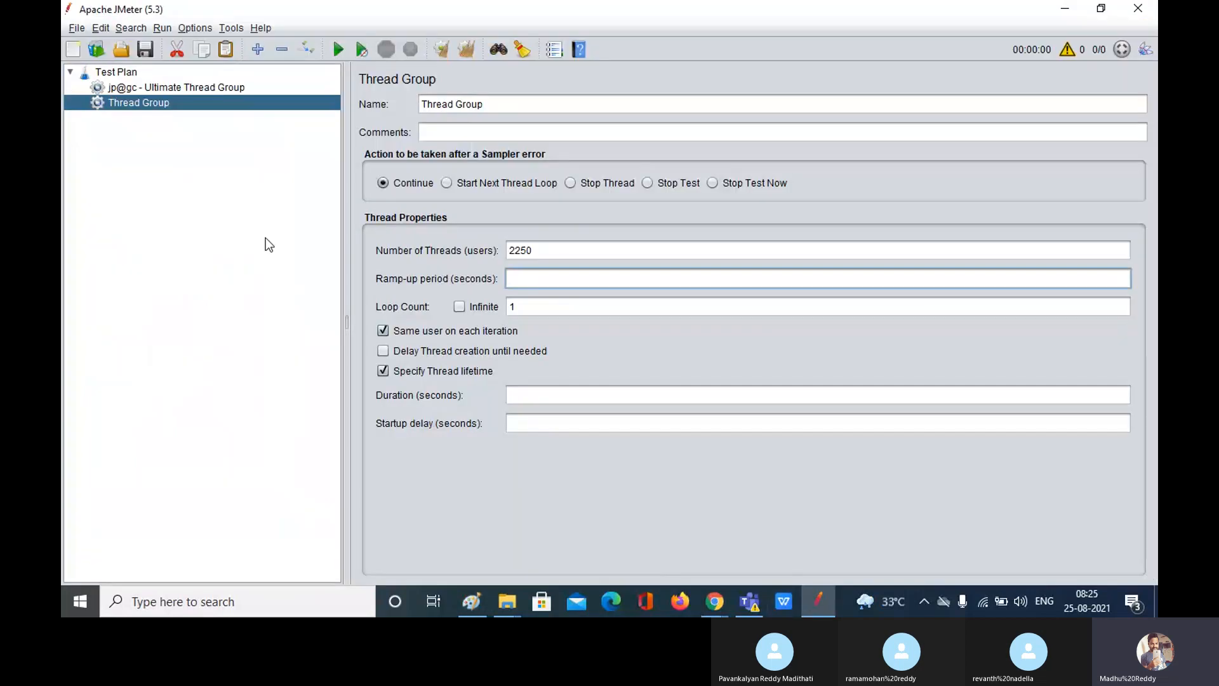
{"action": "left_click", "coordinate": [163, 89]}
{"action": "double_click", "coordinate": [415, 257]}
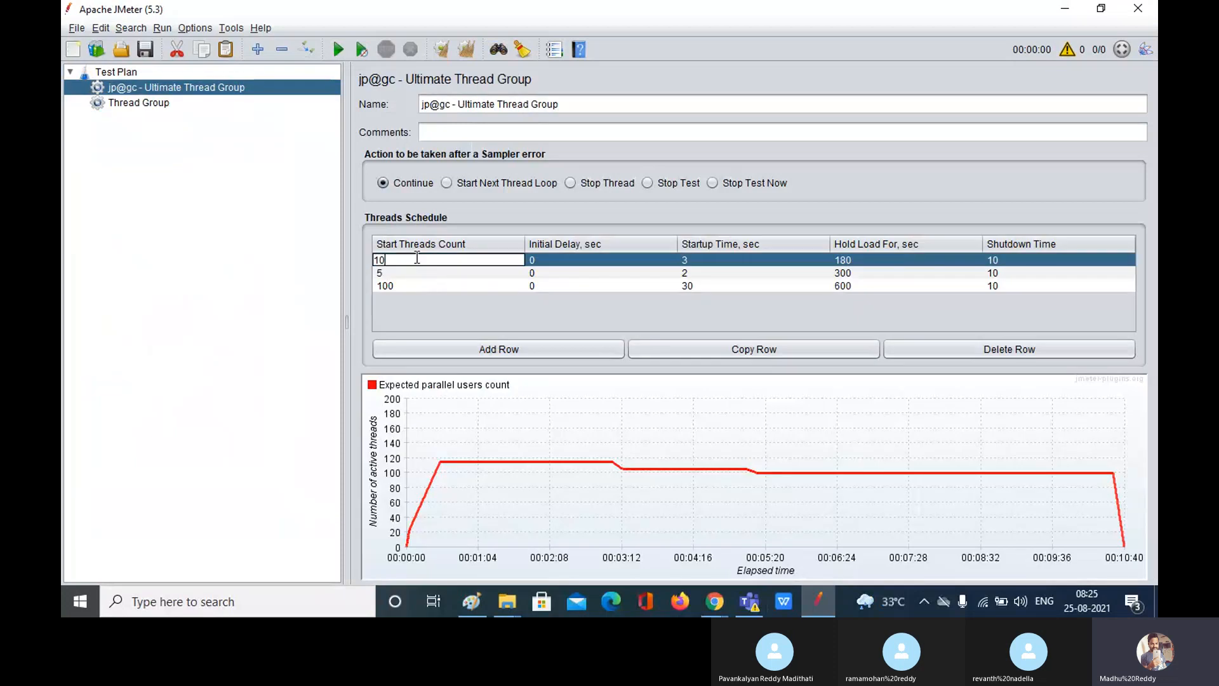
{"action": "key", "text": "BackSpace"}
{"action": "type", "text": "500"}
{"action": "double_click", "coordinate": [417, 273]}
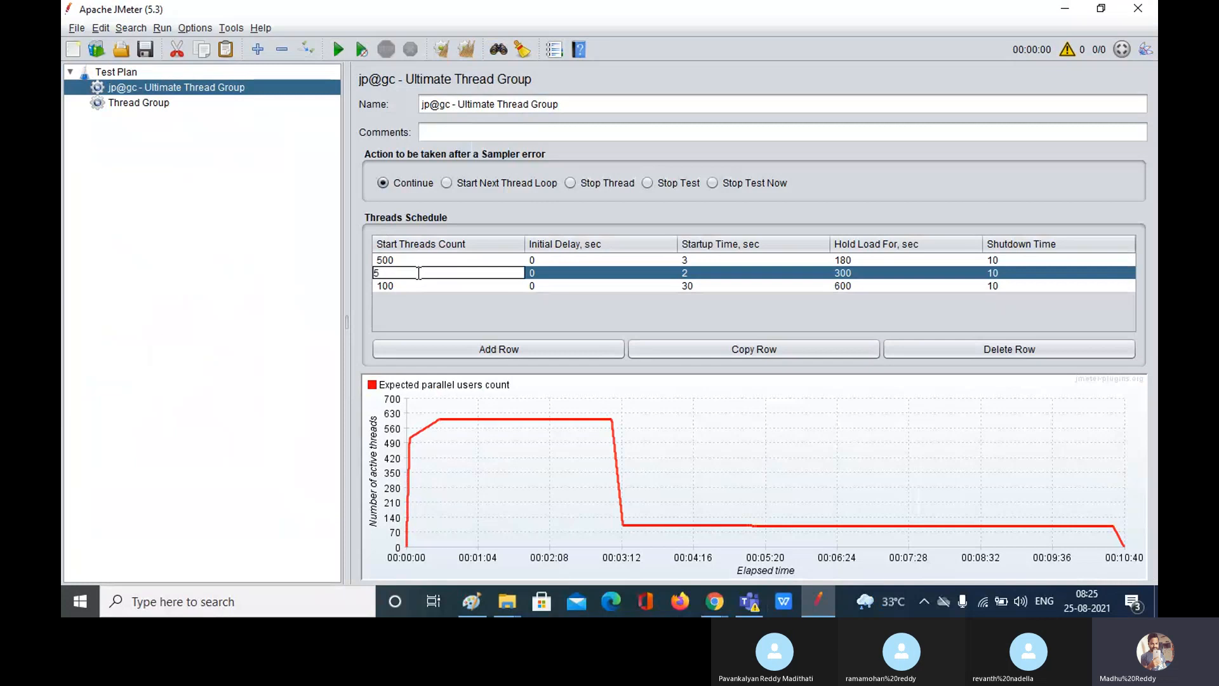
{"action": "key", "text": "BackSpace"}
{"action": "type", "text": "750"}
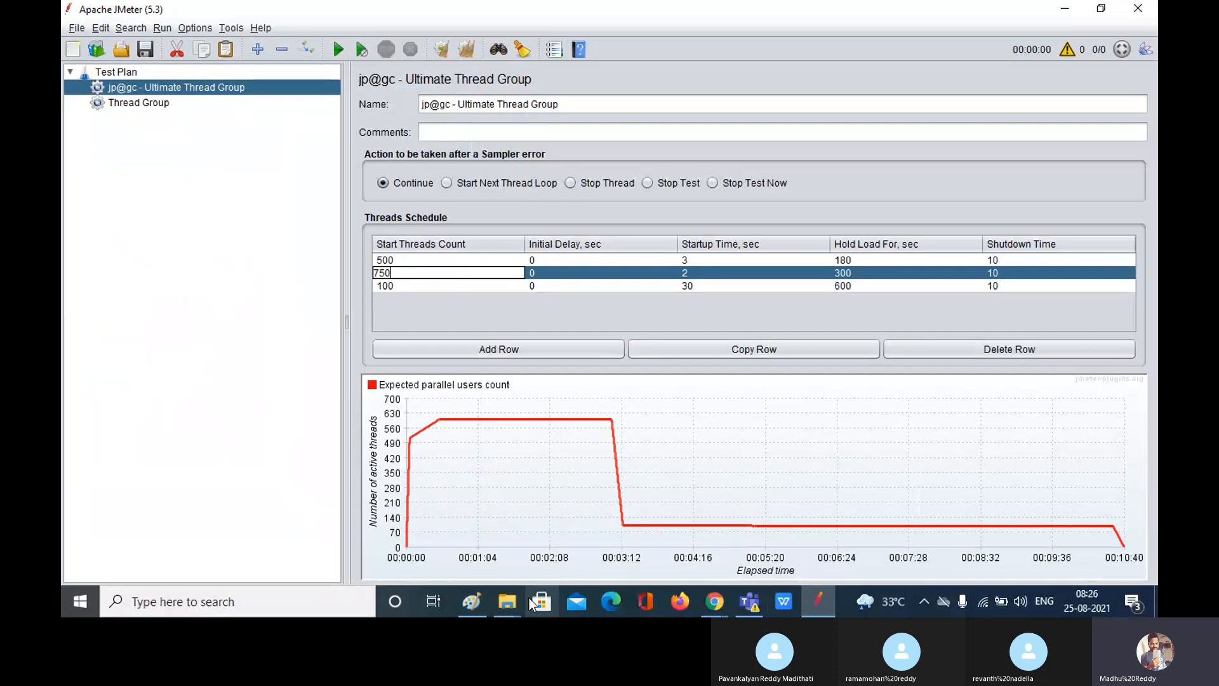
{"action": "left_click", "coordinate": [479, 603]}
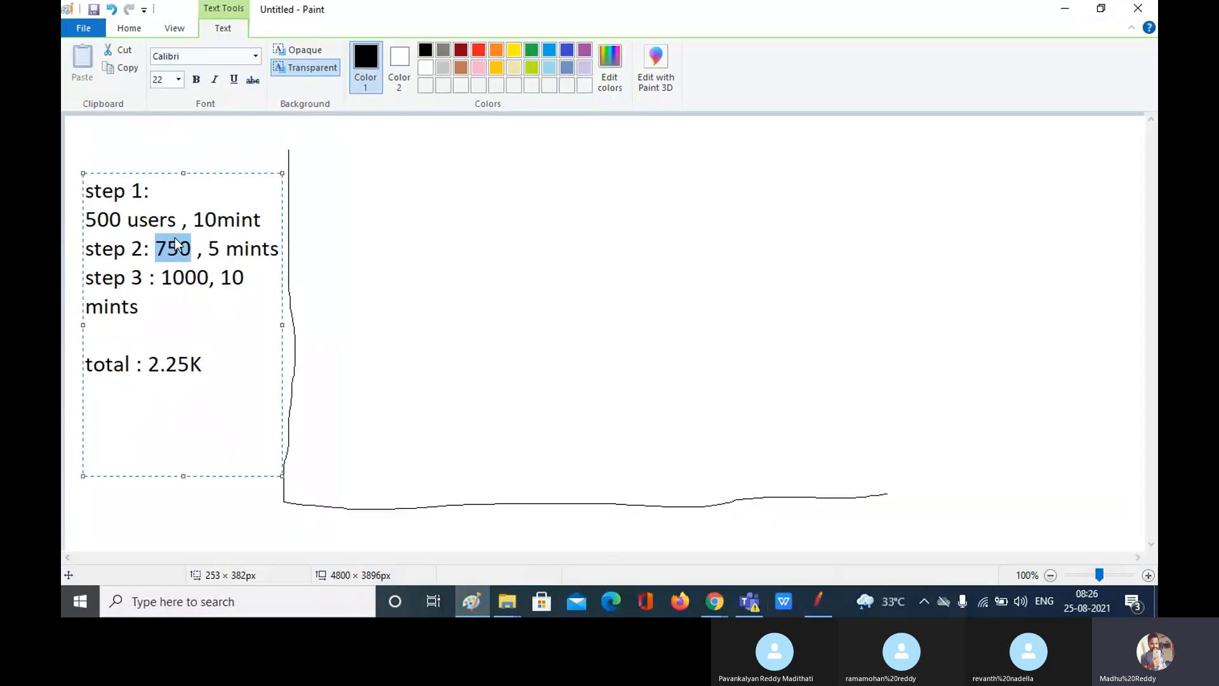
Step: Point out 500 and highlight 750 in the Paint step notes, then return to JMeter
{"action": "left_click", "coordinate": [121, 219]}
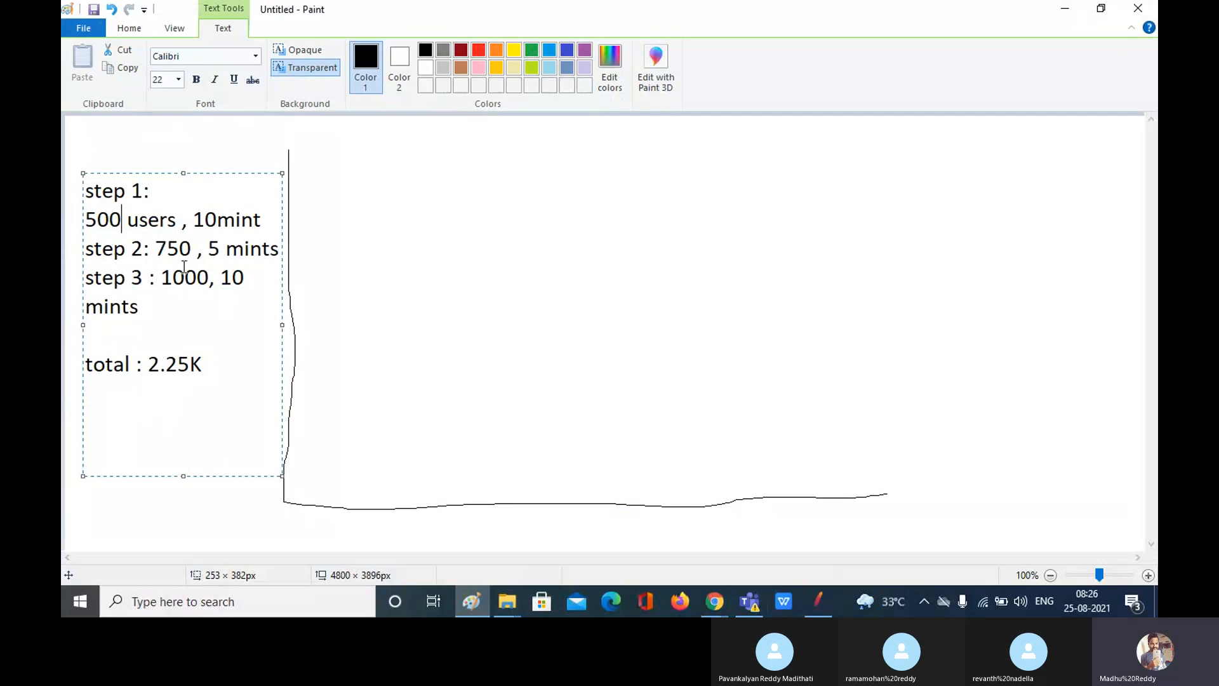
{"action": "left_click_drag", "start_coordinate": [191, 248], "coordinate": [160, 251]}
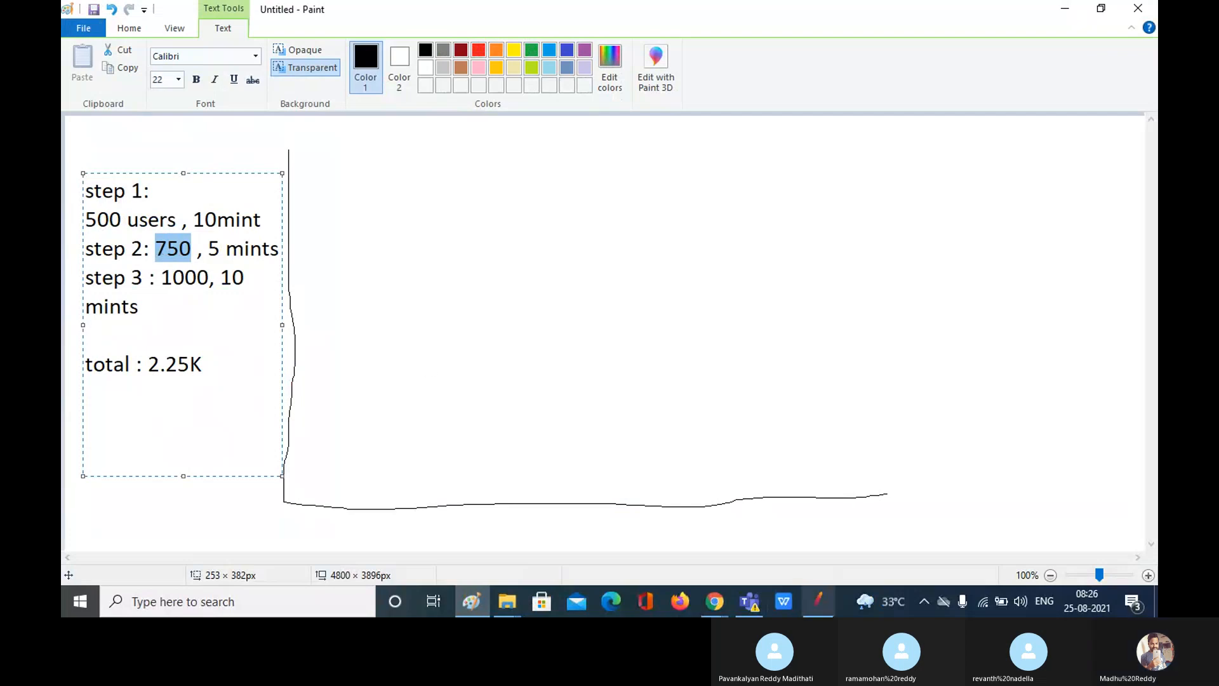
{"action": "left_click", "coordinate": [815, 611]}
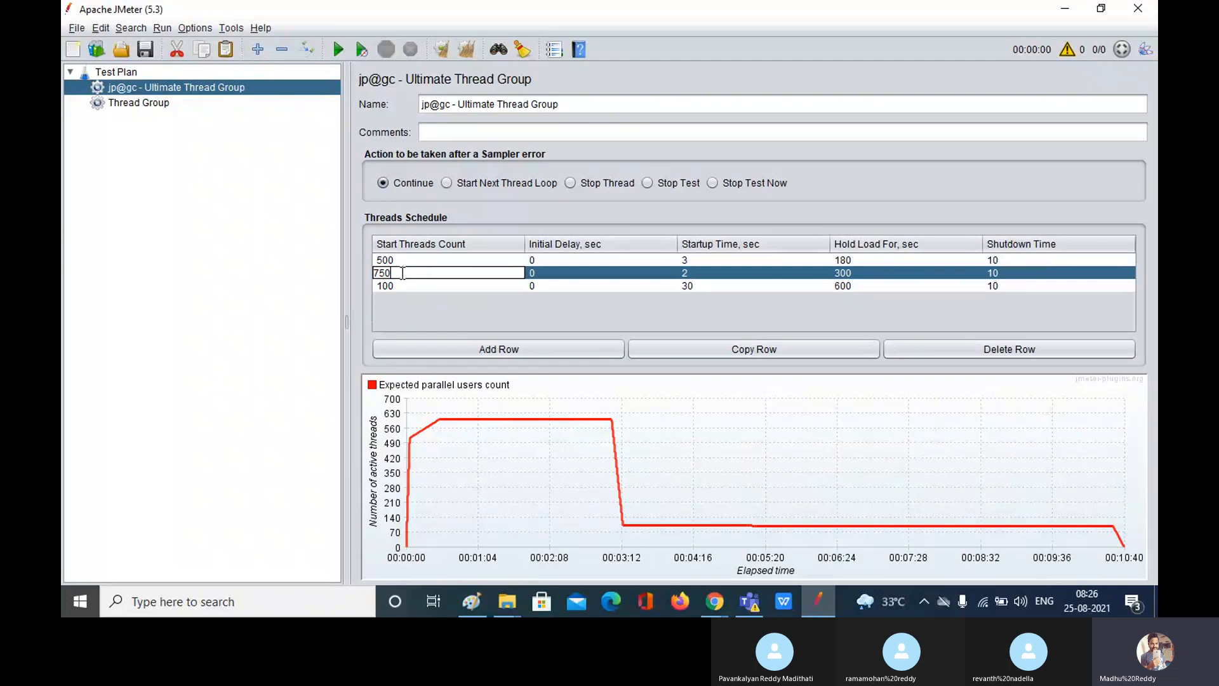
Step: Change rows 2 and 3 Start Threads Count to 250 each and commit the edits
{"action": "key", "text": "BackSpace"}
{"action": "key", "text": "BackSpace"}
{"action": "key", "text": "BackSpace"}
{"action": "type", "text": "250"}
{"action": "left_click", "coordinate": [406, 283]}
{"action": "left_click", "coordinate": [406, 283]}
{"action": "key", "text": "BackSpace"}
{"action": "key", "text": "BackSpace"}
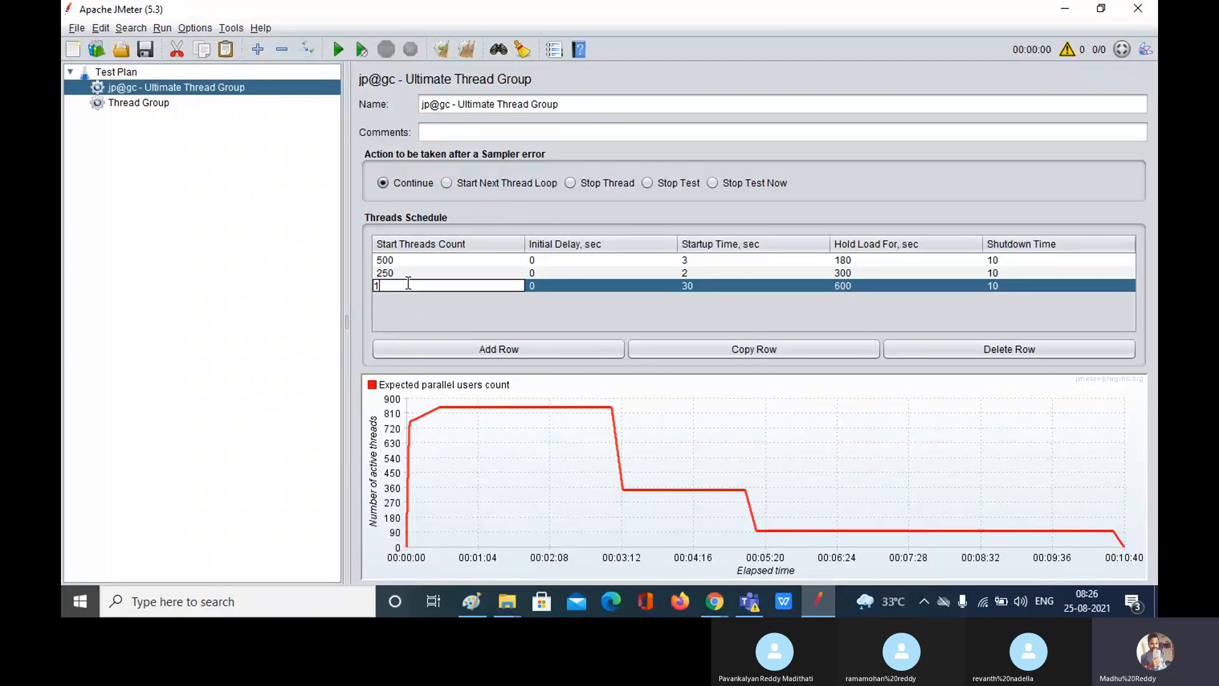
{"action": "key", "text": "BackSpace"}
{"action": "type", "text": "250"}
{"action": "left_click", "coordinate": [556, 287]}
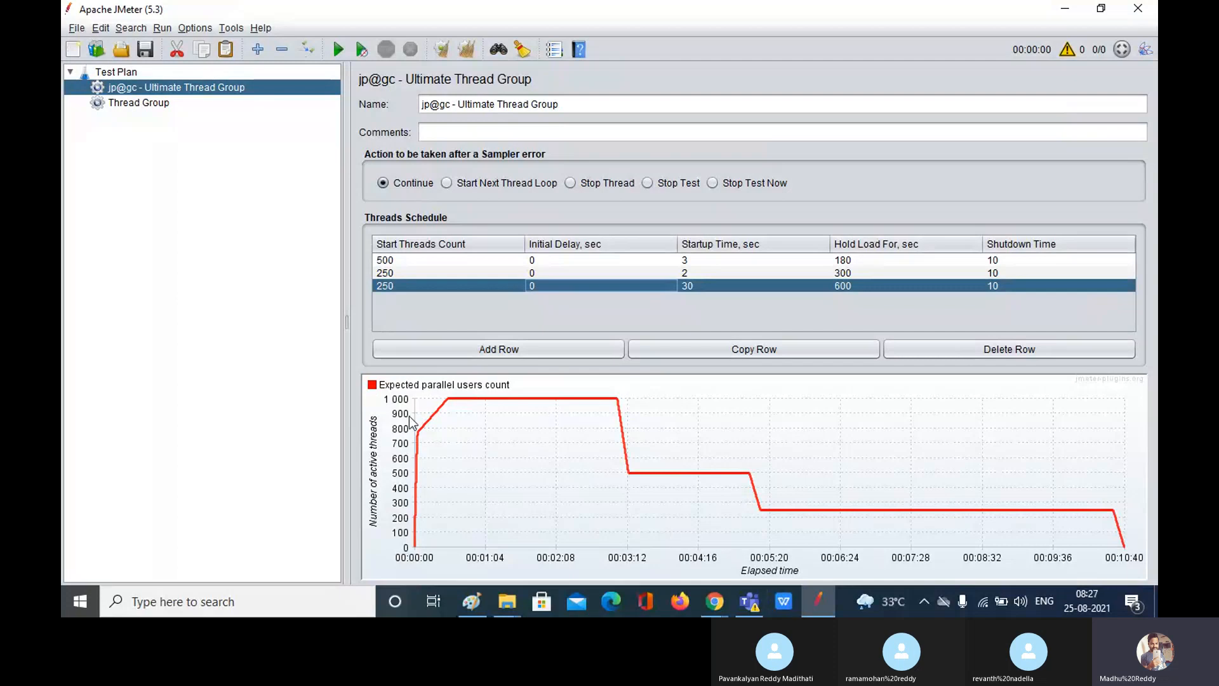
Step: Review the existing thread groups, then add a bzm - Arrivals Thread Group under Test Plan
{"action": "left_click", "coordinate": [143, 106]}
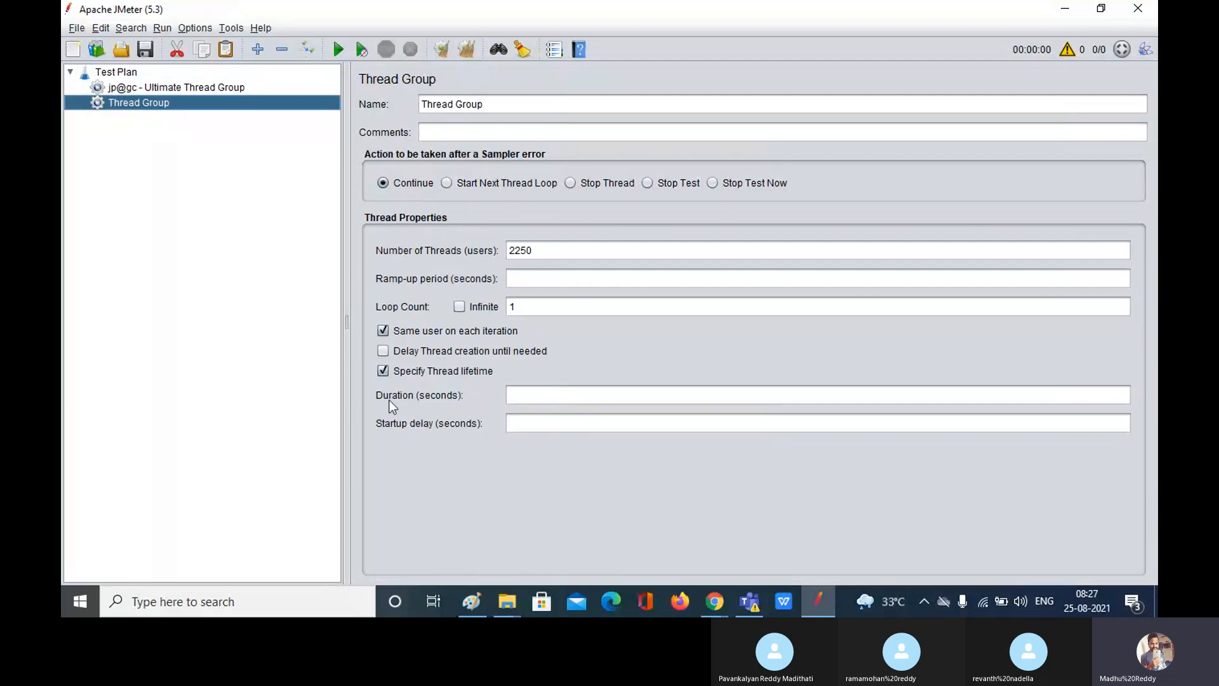
{"action": "left_click", "coordinate": [212, 86]}
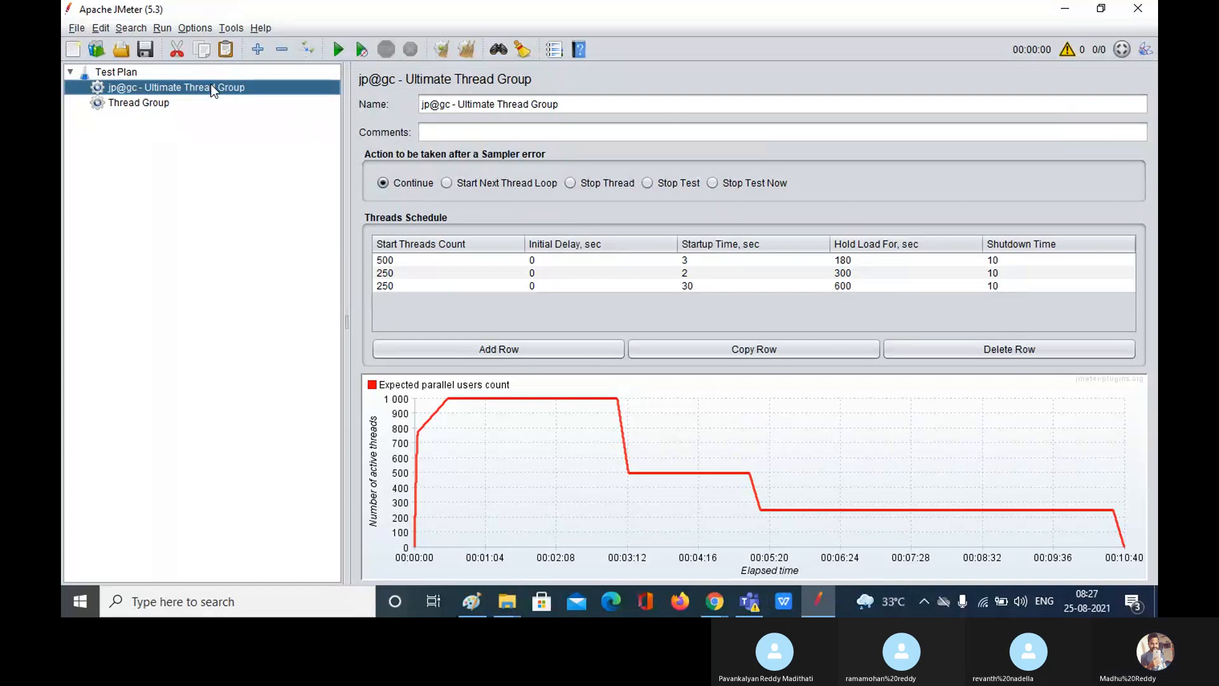
{"action": "left_click", "coordinate": [117, 73]}
{"action": "right_click", "coordinate": [117, 72]}
{"action": "mouse_move", "coordinate": [159, 84]}
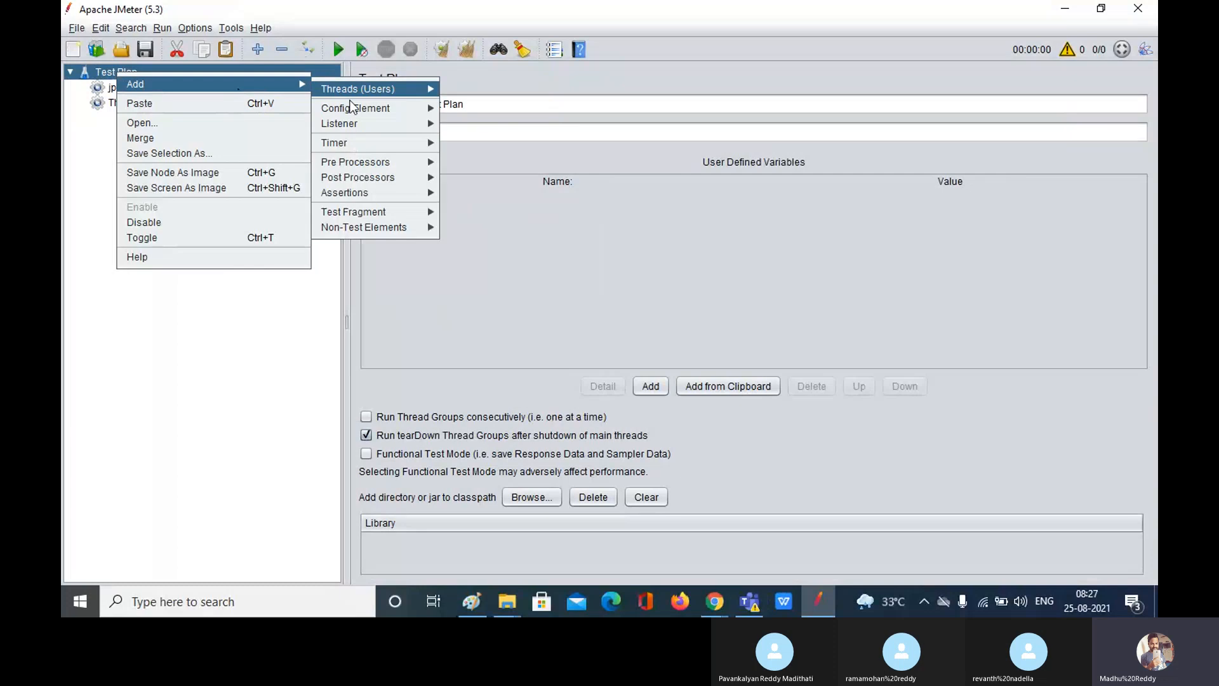
{"action": "mouse_move", "coordinate": [416, 92]}
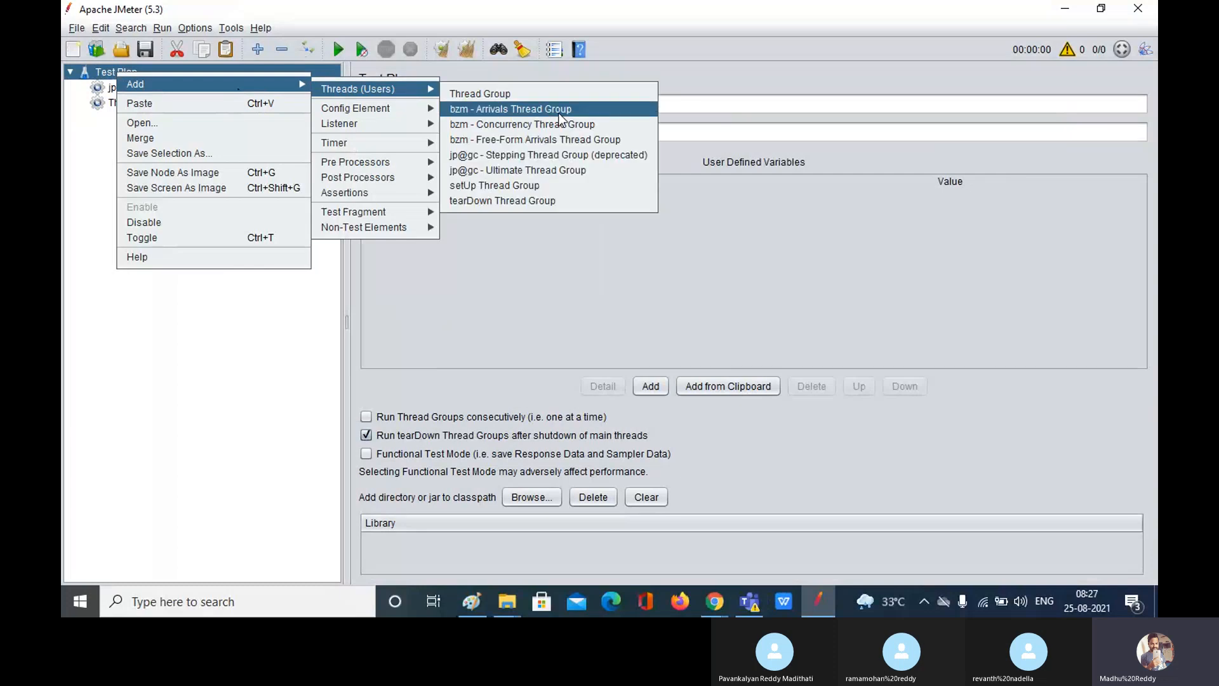
{"action": "left_click", "coordinate": [527, 109]}
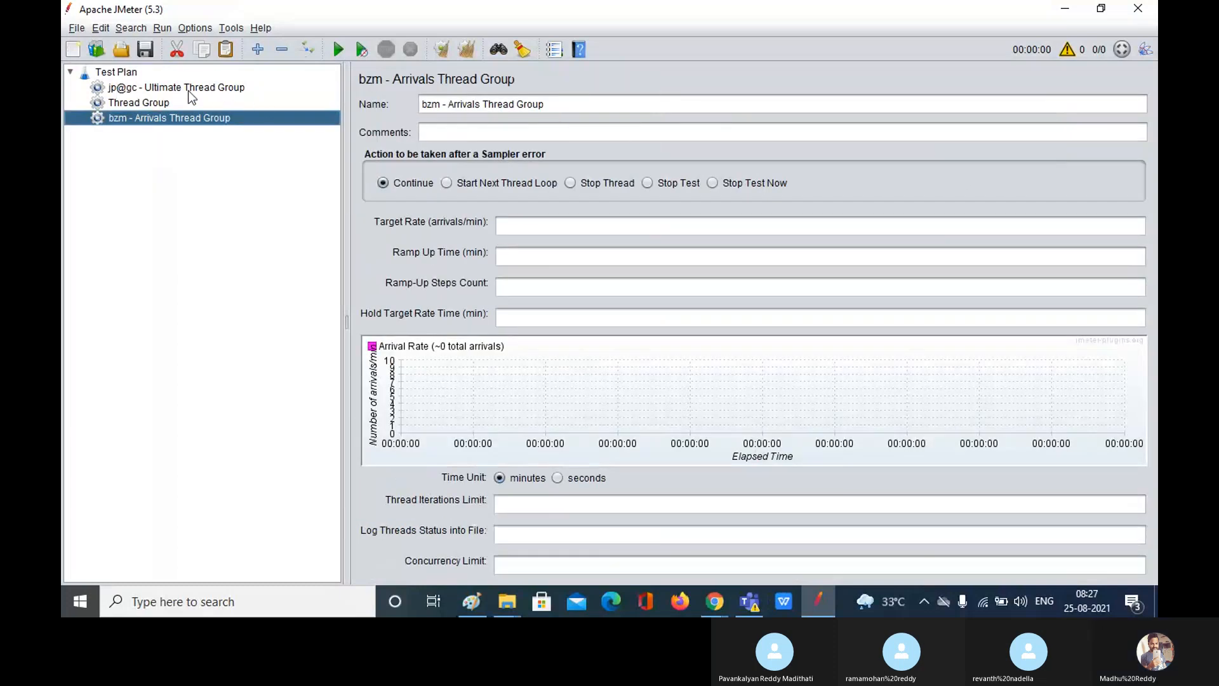
Step: Add a bzm - Concurrency Thread Group under the Test Plan
{"action": "right_click", "coordinate": [124, 73]}
{"action": "mouse_move", "coordinate": [364, 90]}
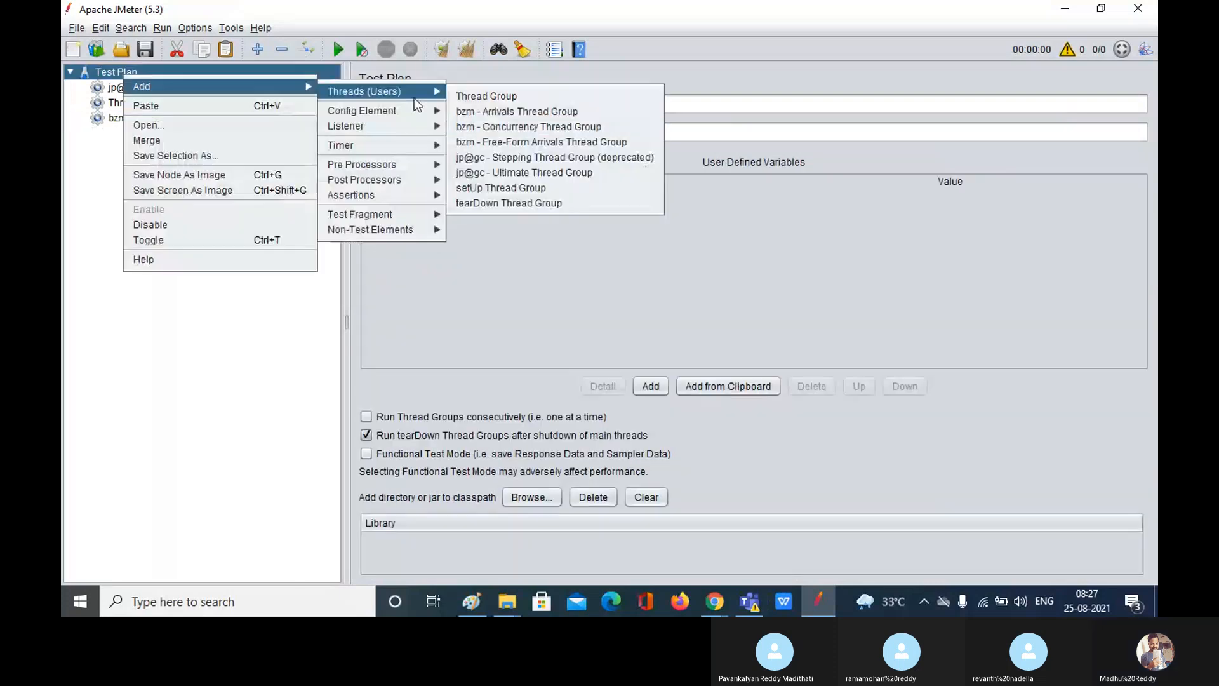
{"action": "left_click", "coordinate": [538, 127]}
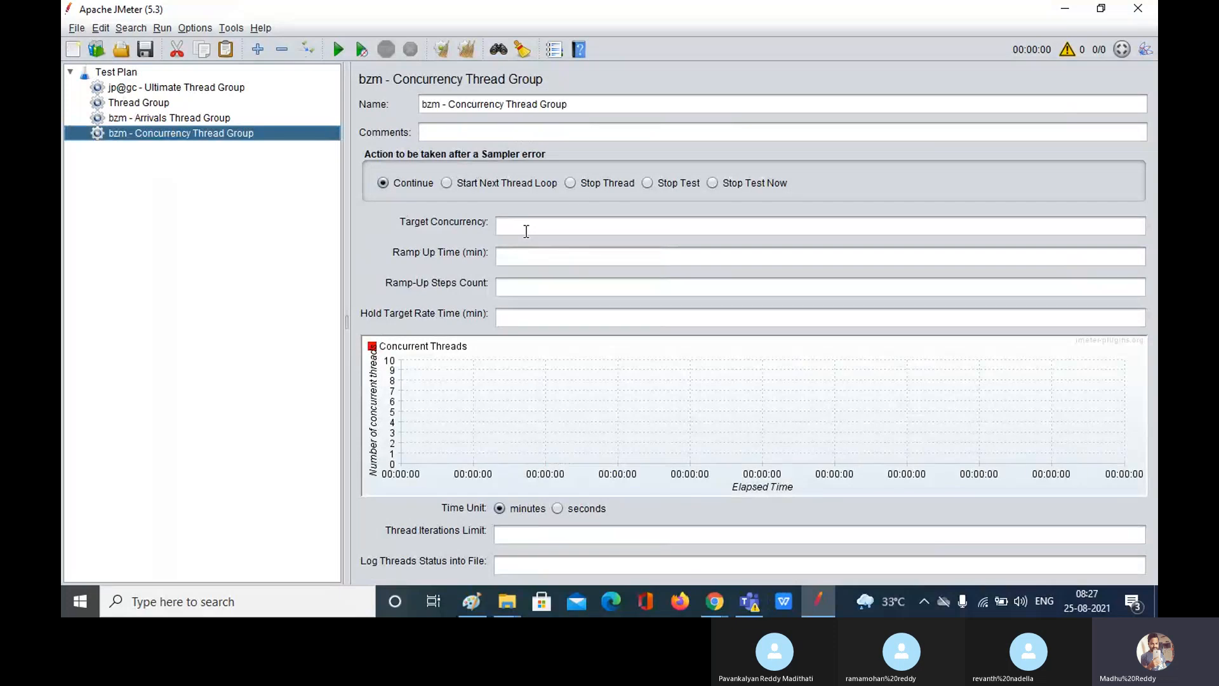
{"action": "left_click", "coordinate": [716, 611]}
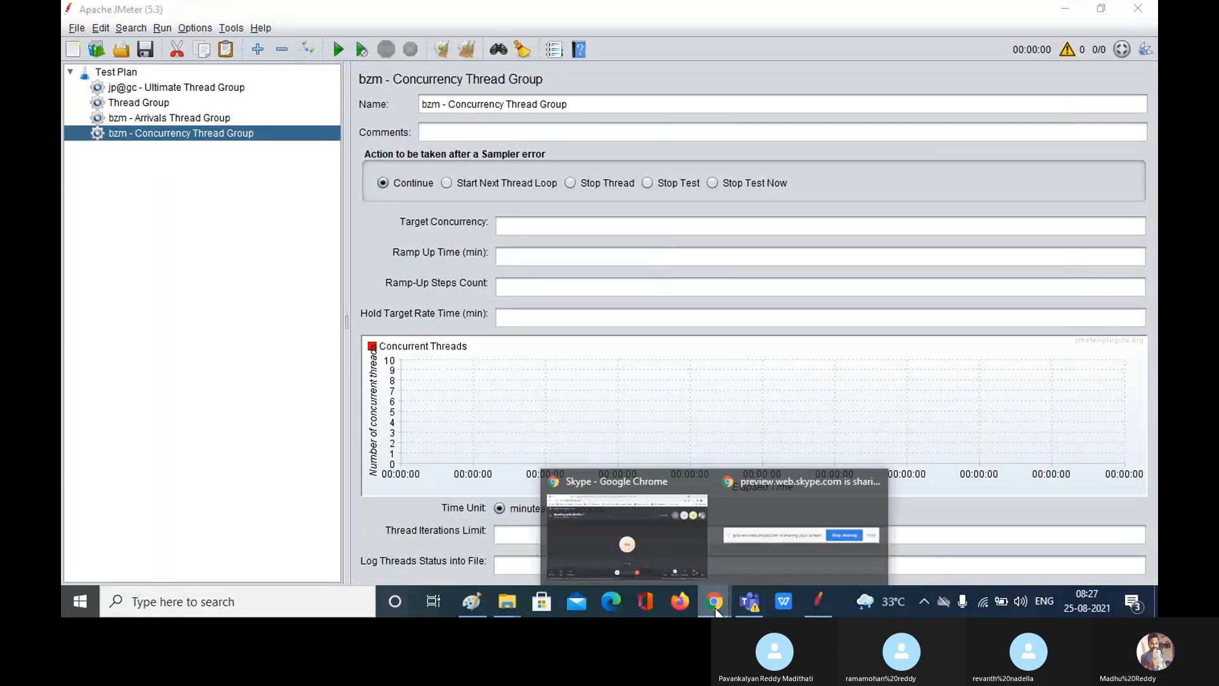
Step: Show the jmeter-plugins.org Custom Thread Groups (jpgc-casutg) page in Chrome
{"action": "left_click", "coordinate": [673, 570]}
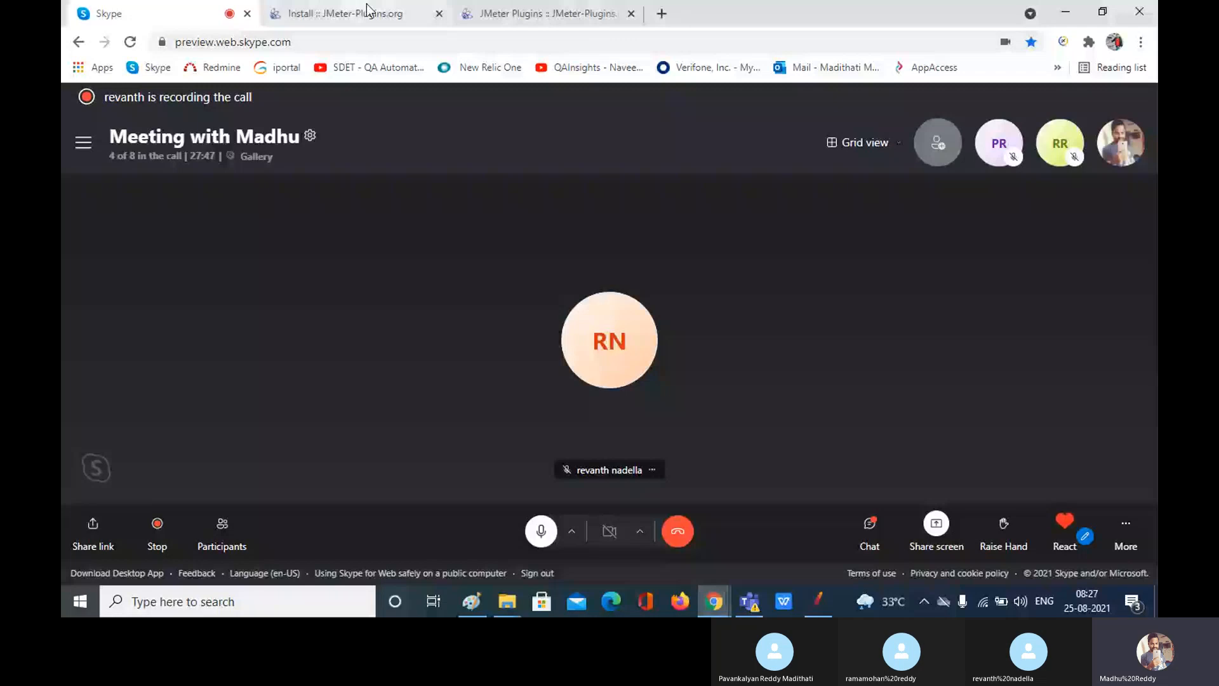
{"action": "left_click", "coordinate": [501, 13]}
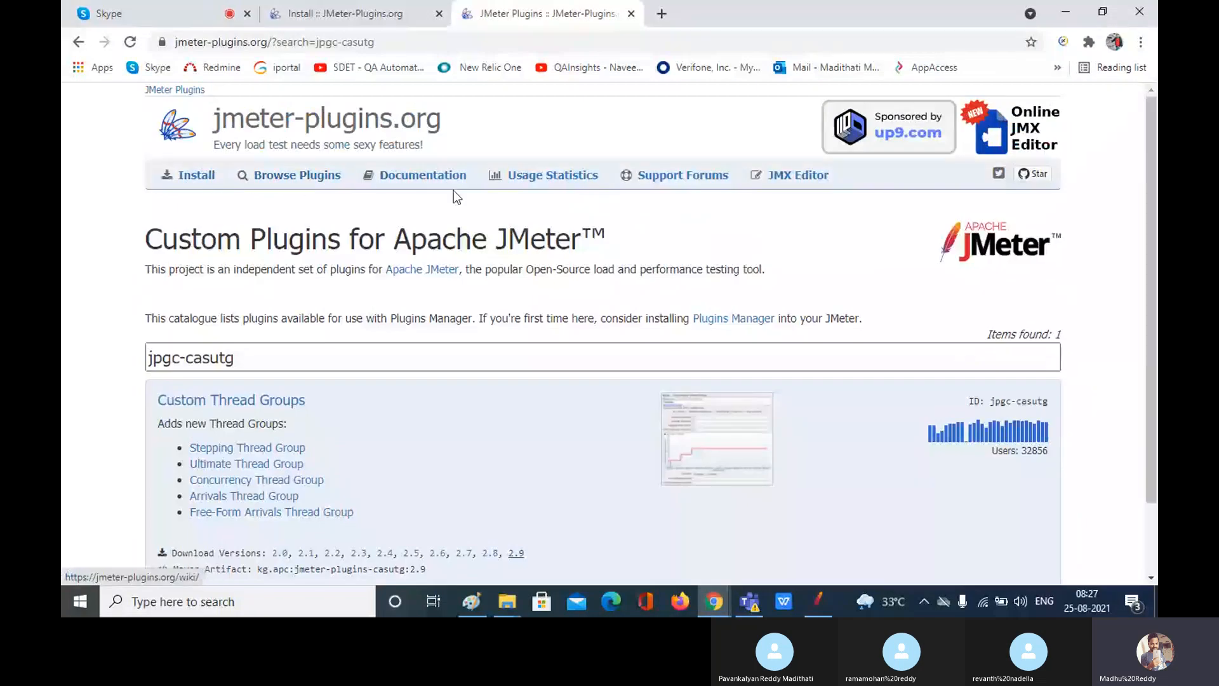
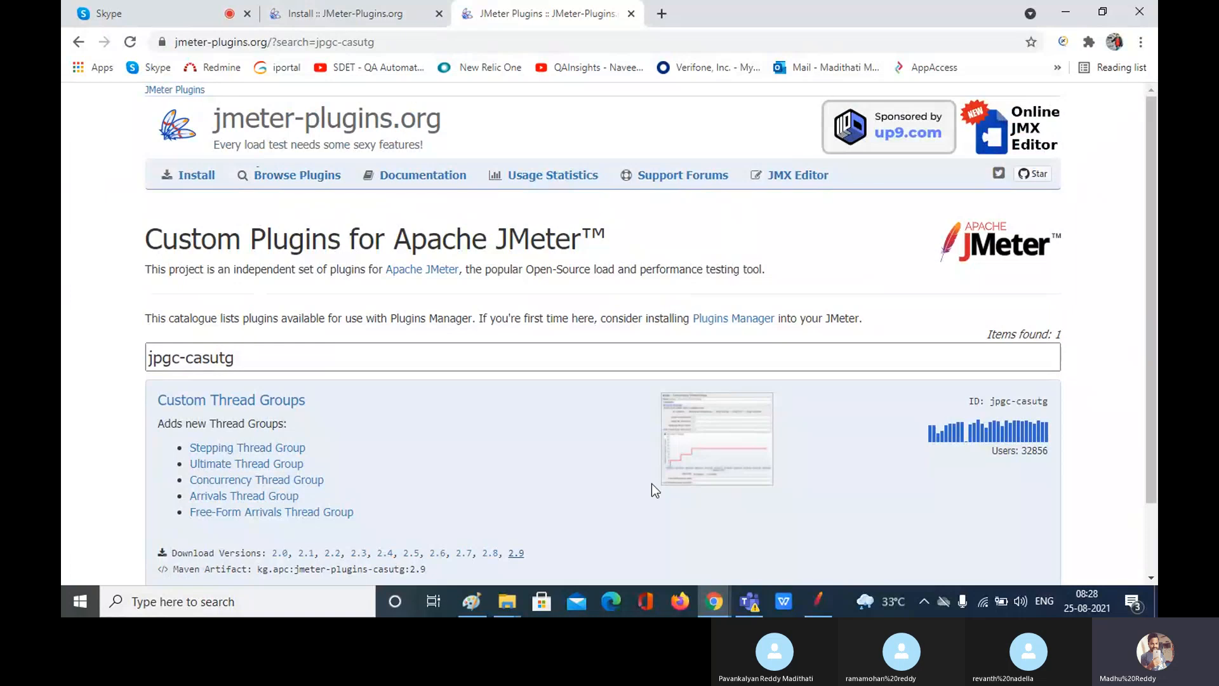
Step: Switch from Chrome back to the JMeter window with its thread-group test plan
{"action": "left_click", "coordinate": [817, 610]}
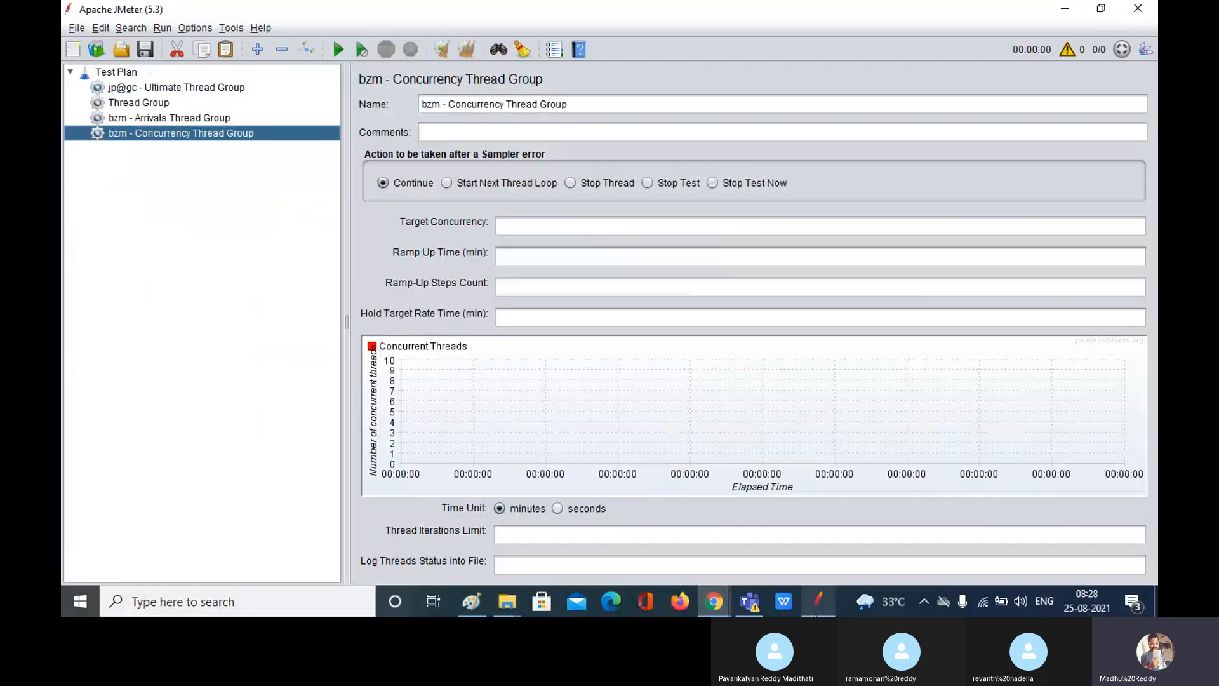
{"action": "left_click", "coordinate": [160, 87]}
{"action": "left_click", "coordinate": [158, 103]}
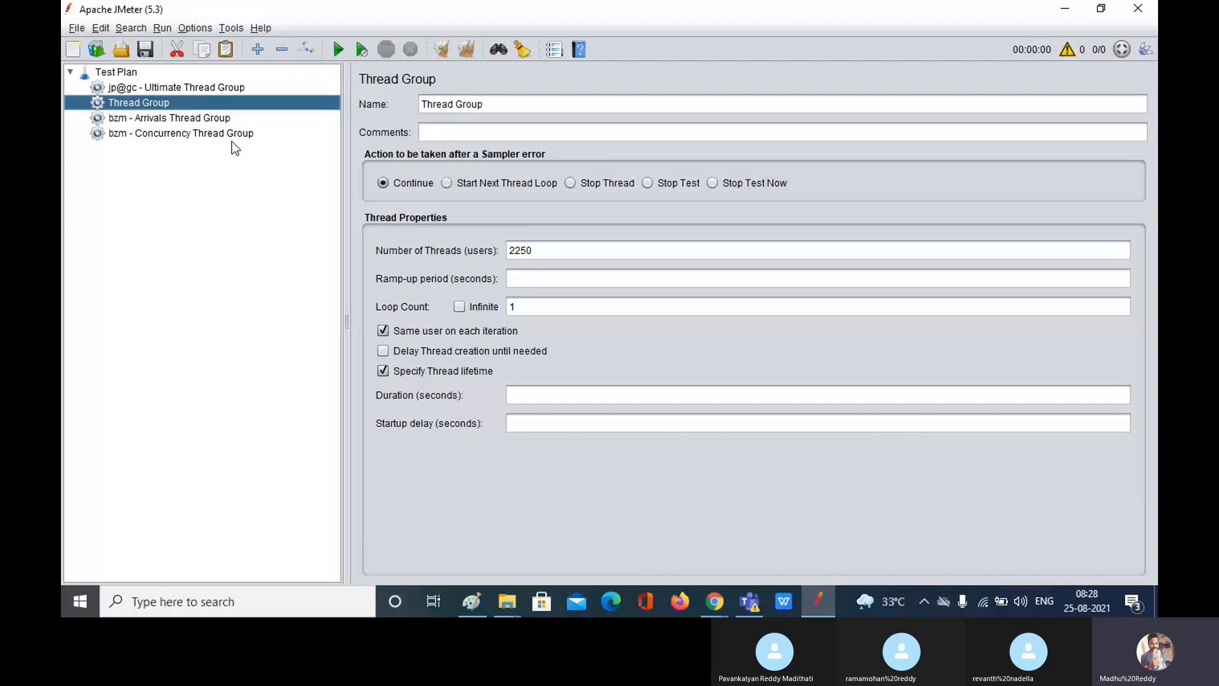
{"action": "left_click", "coordinate": [197, 134]}
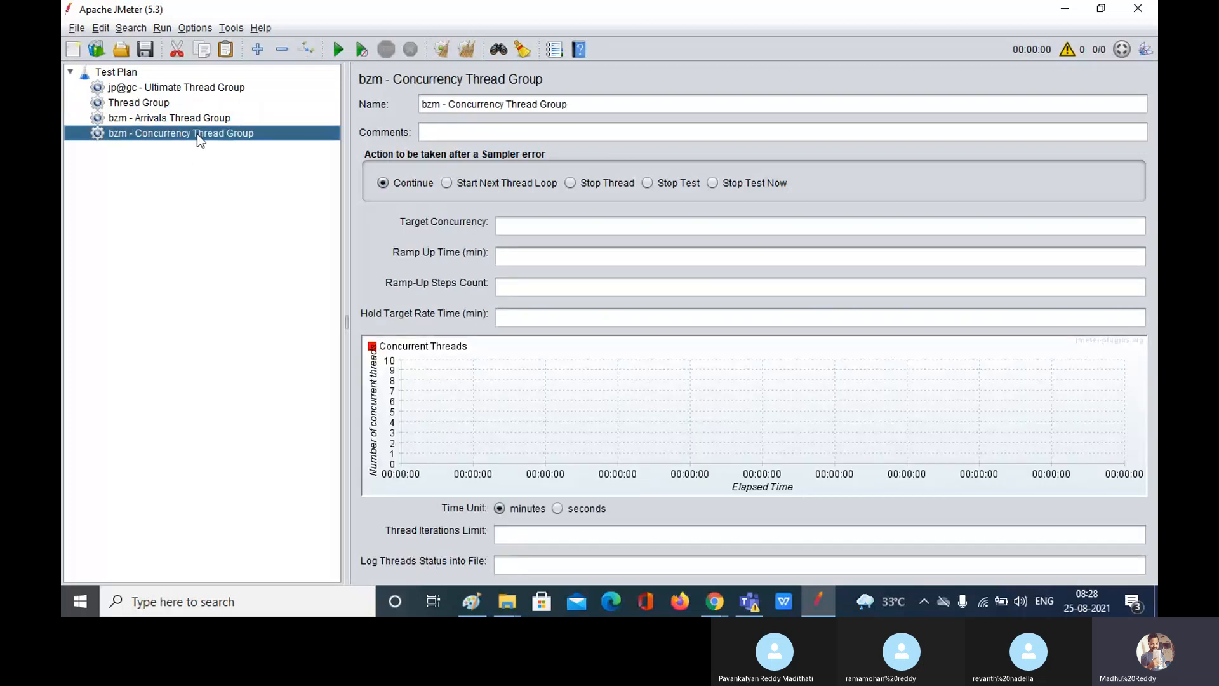
Step: Enter Target Concurrency 1000, Ramp Up Time 300 and Ramp-Up Steps Count 1 (corrected from 2)
{"action": "left_click", "coordinate": [516, 227]}
{"action": "type", "text": "1000"}
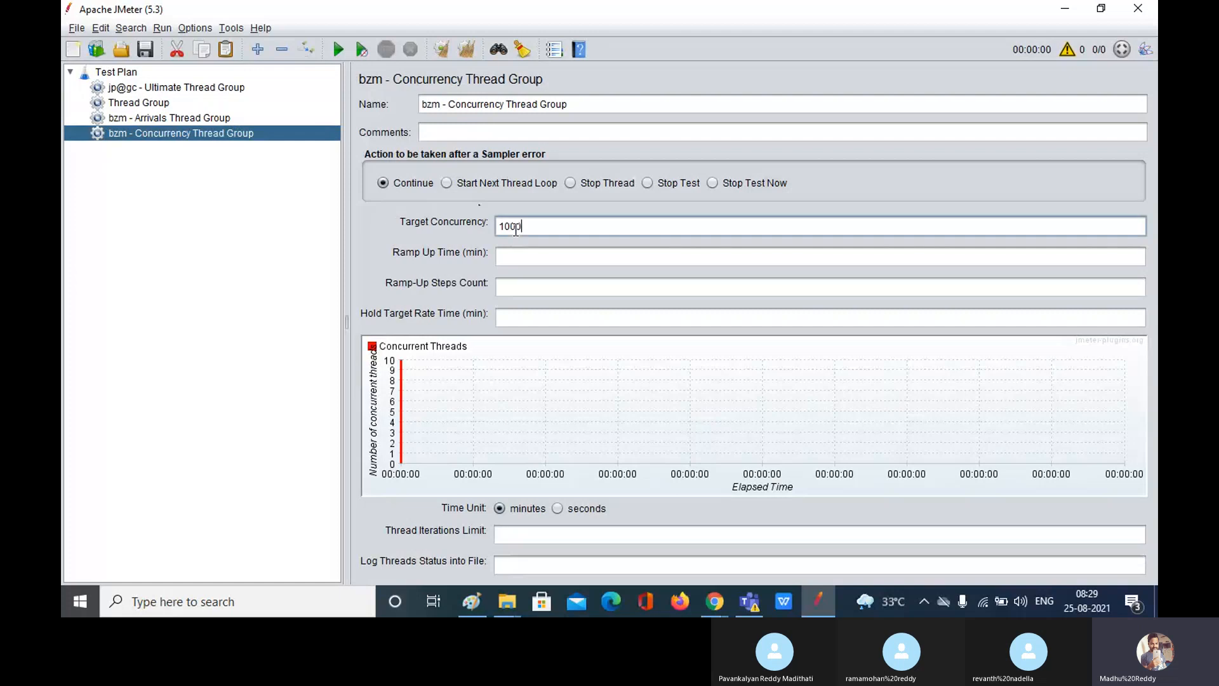
{"action": "left_click", "coordinate": [534, 256]}
{"action": "type", "text": "300"}
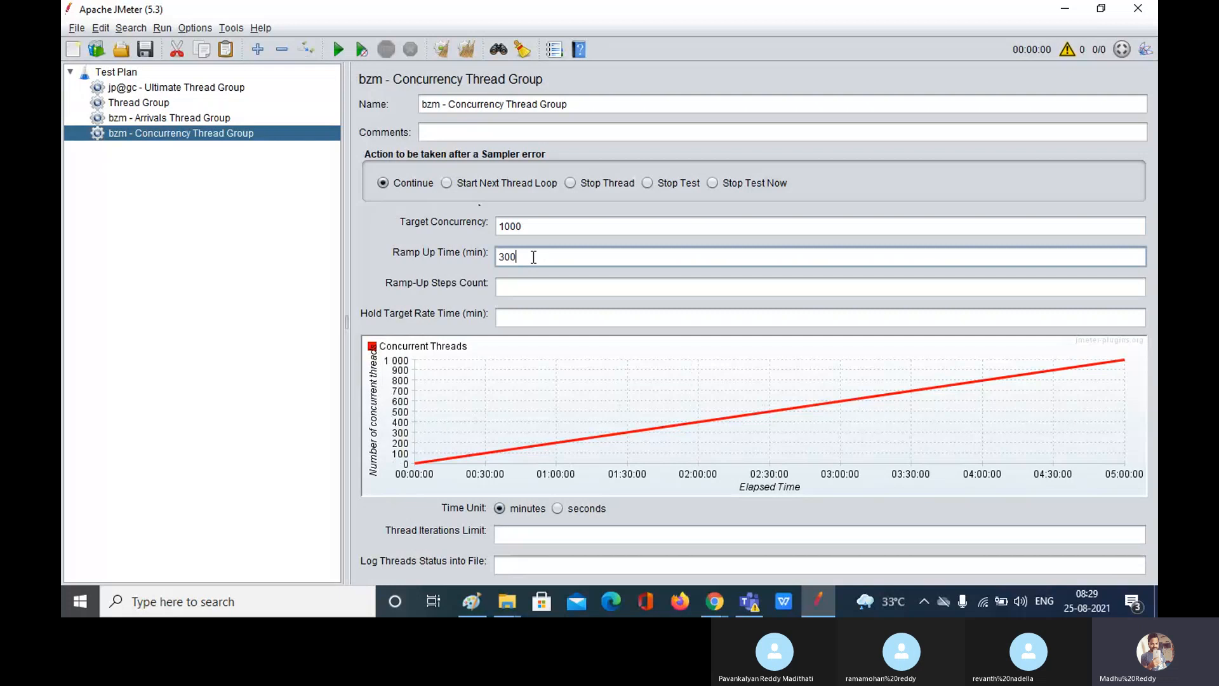
{"action": "left_click", "coordinate": [537, 282]}
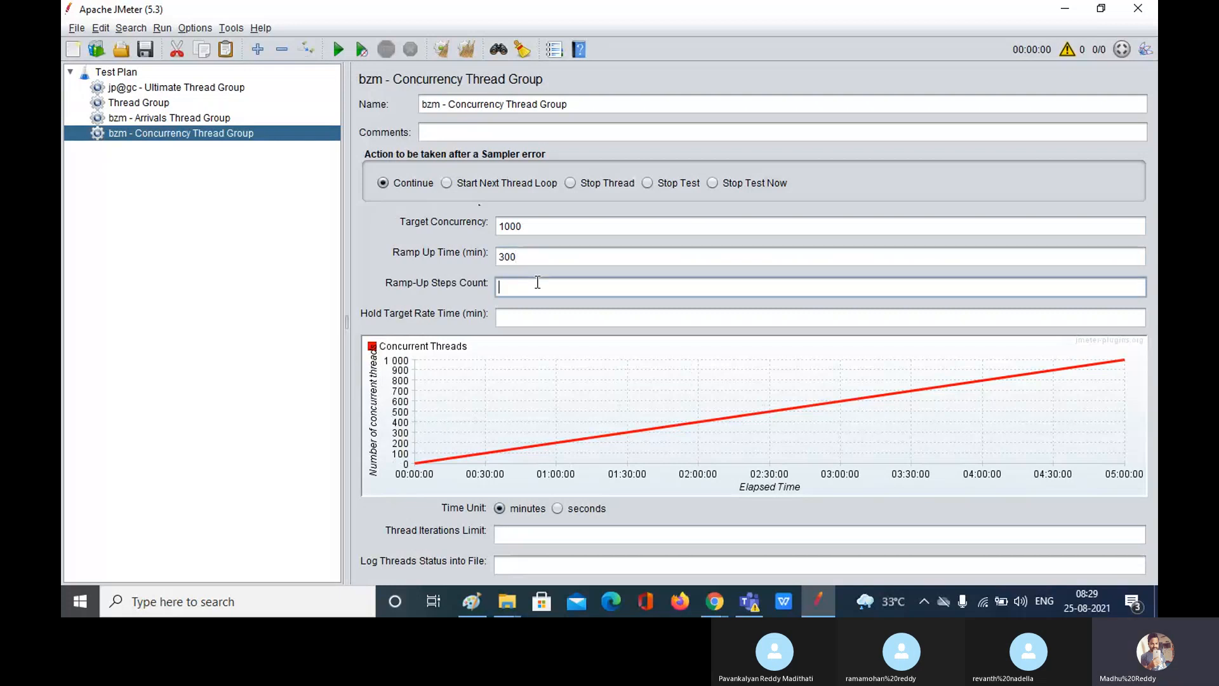
{"action": "type", "text": "2"}
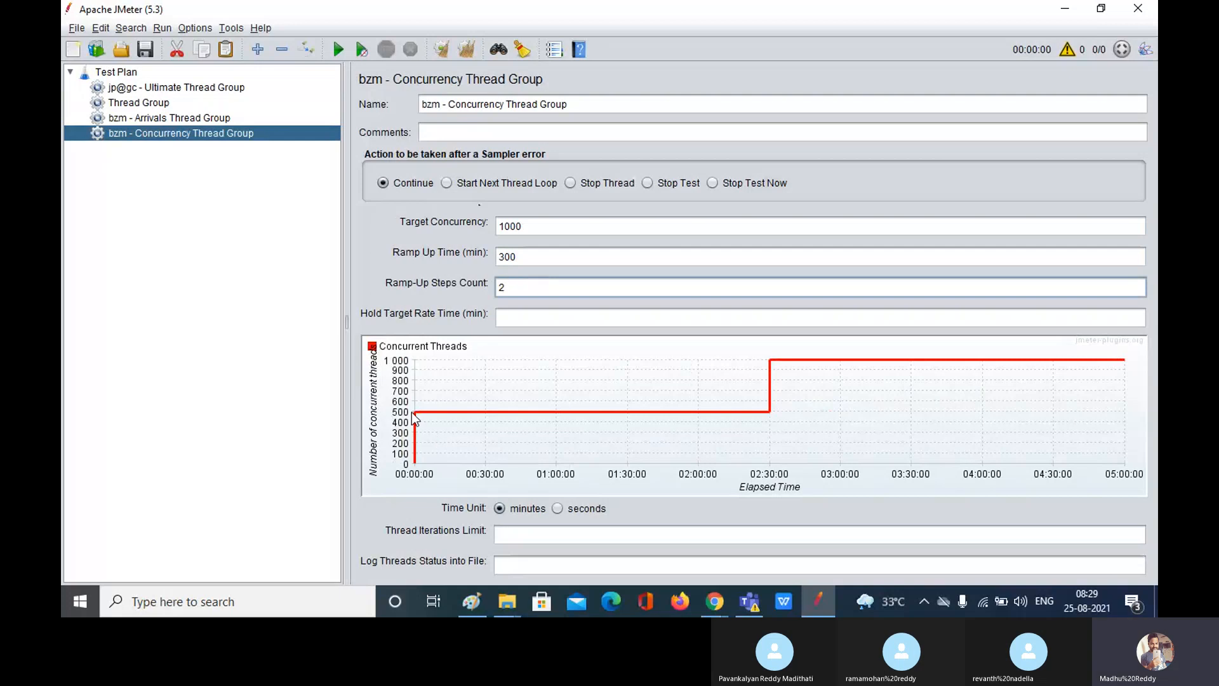
{"action": "key", "text": "BackSpace"}
{"action": "type", "text": "1"}
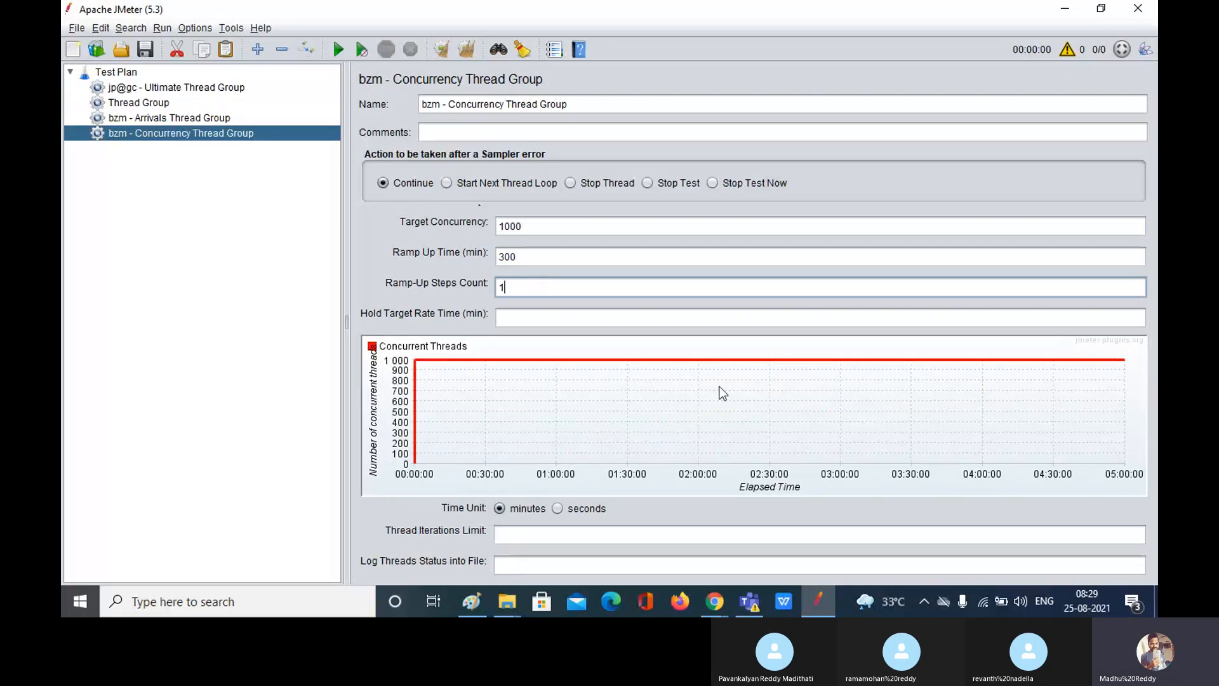
Step: Set Hold Target Rate Time to 1800, then compare with the plain Thread Group's 2250 threads
{"action": "left_click", "coordinate": [546, 315]}
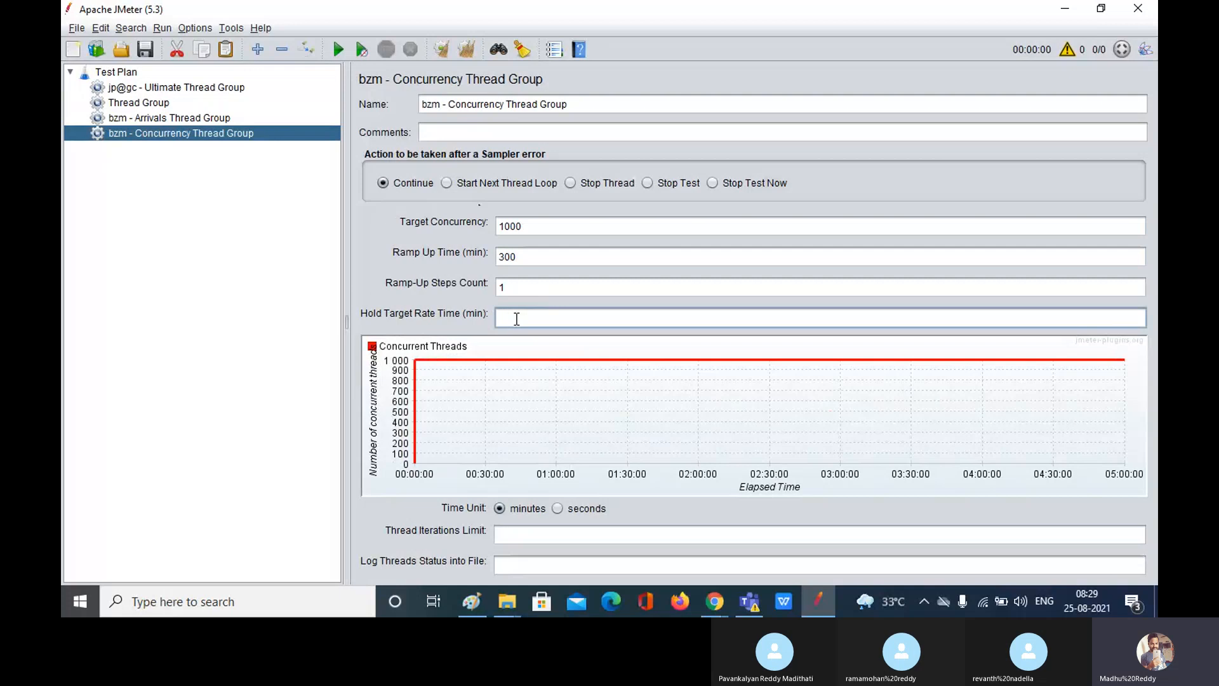
{"action": "type", "text": "1800"}
{"action": "left_click", "coordinate": [562, 263]}
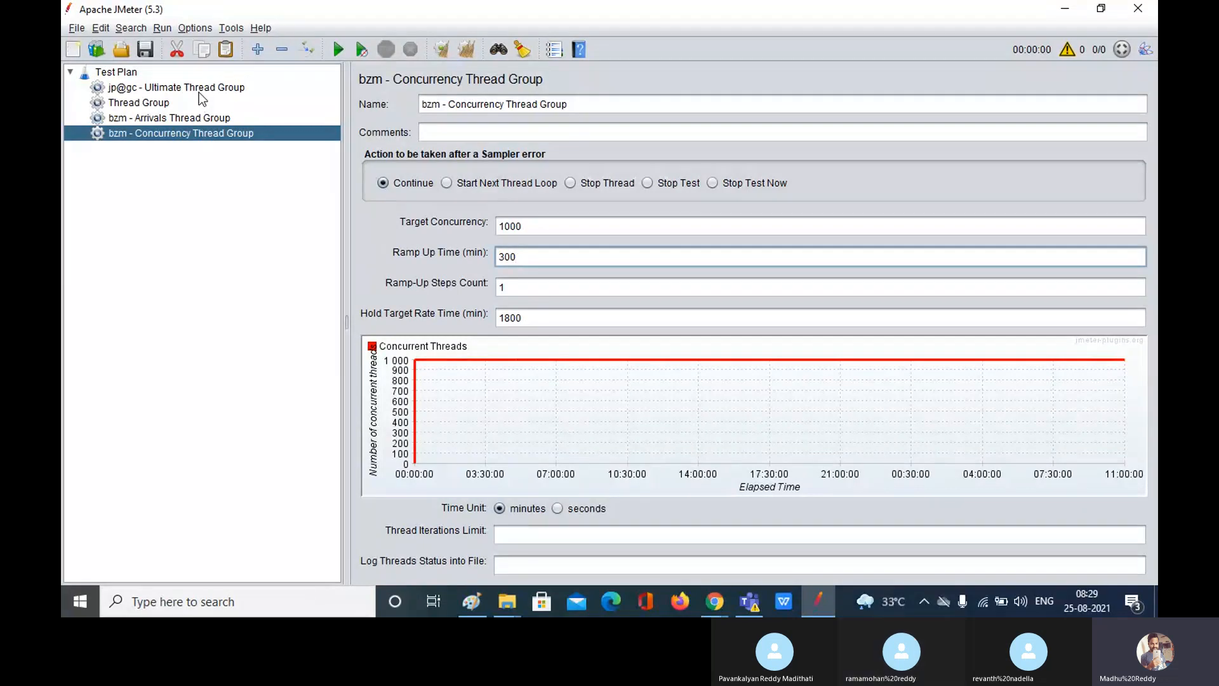
{"action": "left_click", "coordinate": [146, 104]}
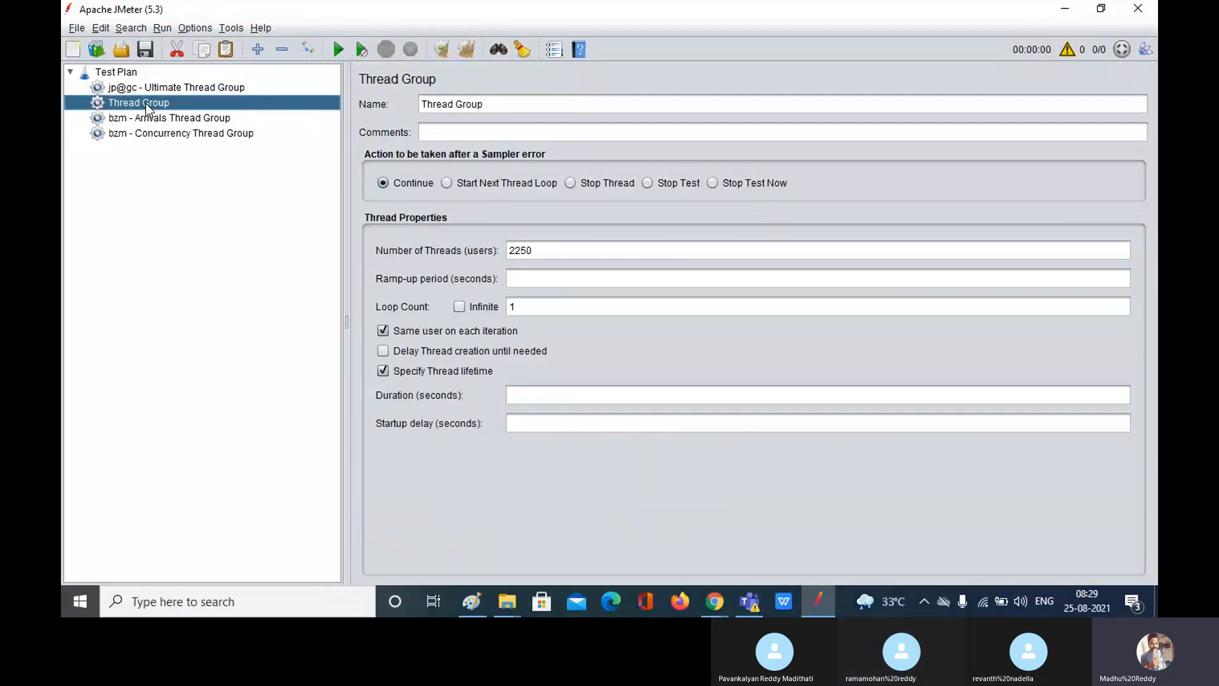
Step: Return from the Ultimate Thread Group to the Concurrency group, whose graph now plots 1000 threads
{"action": "left_click", "coordinate": [205, 89]}
{"action": "left_click", "coordinate": [220, 135]}
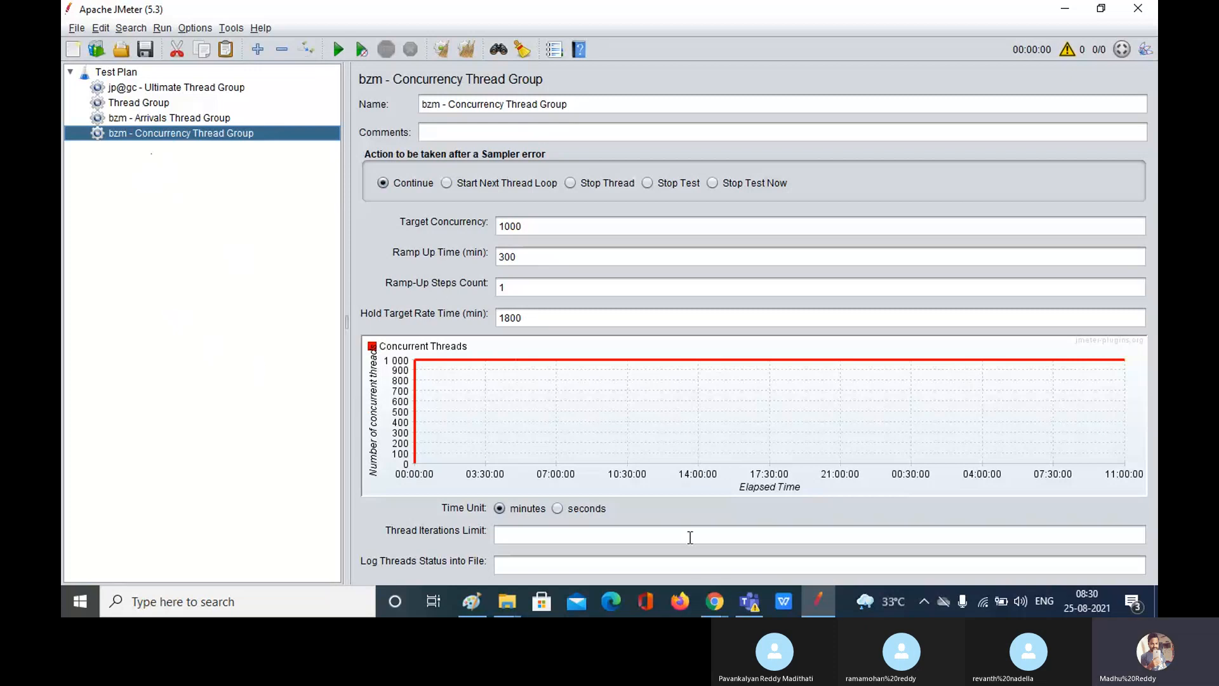
{"action": "mouse_move", "coordinate": [715, 604]}
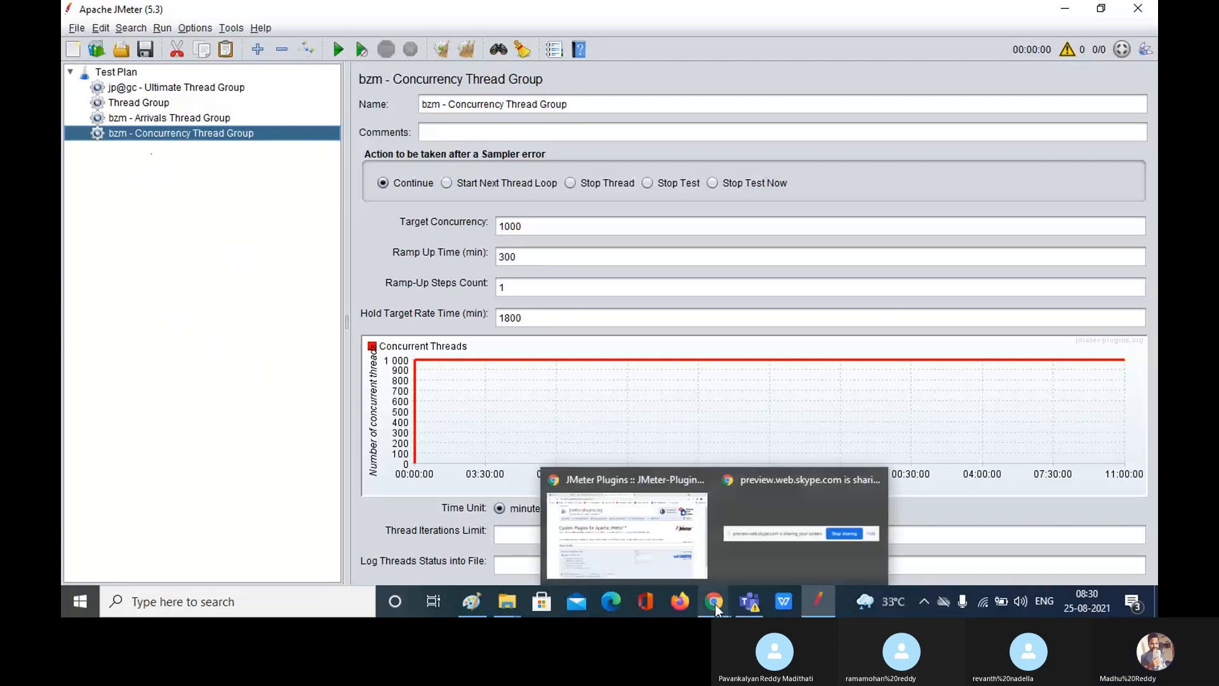
{"action": "left_click", "coordinate": [652, 550]}
{"action": "left_click", "coordinate": [178, 3]}
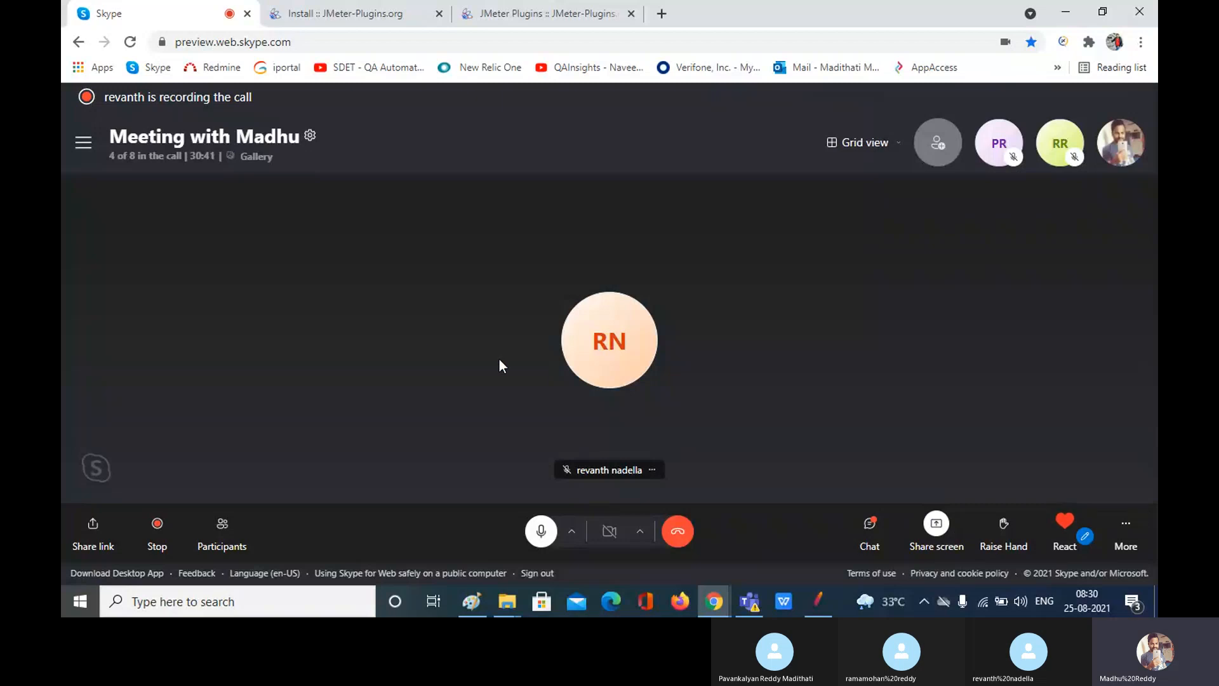
{"action": "left_click", "coordinate": [870, 525]}
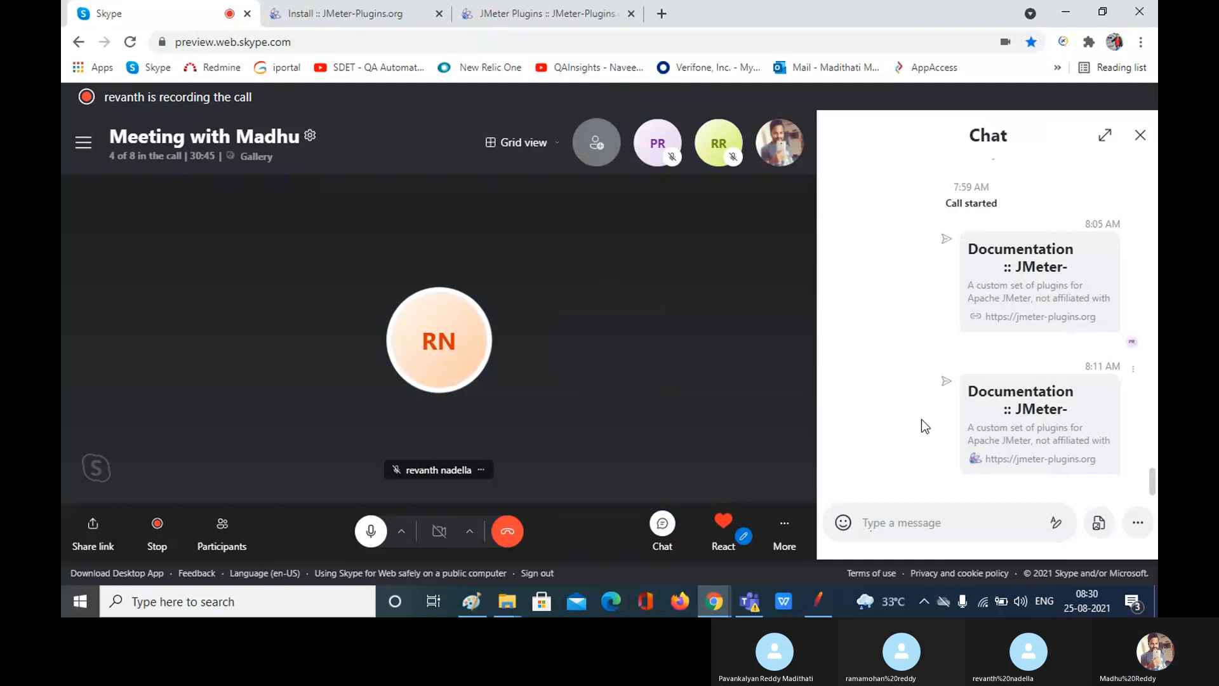
{"action": "left_click", "coordinate": [1141, 136]}
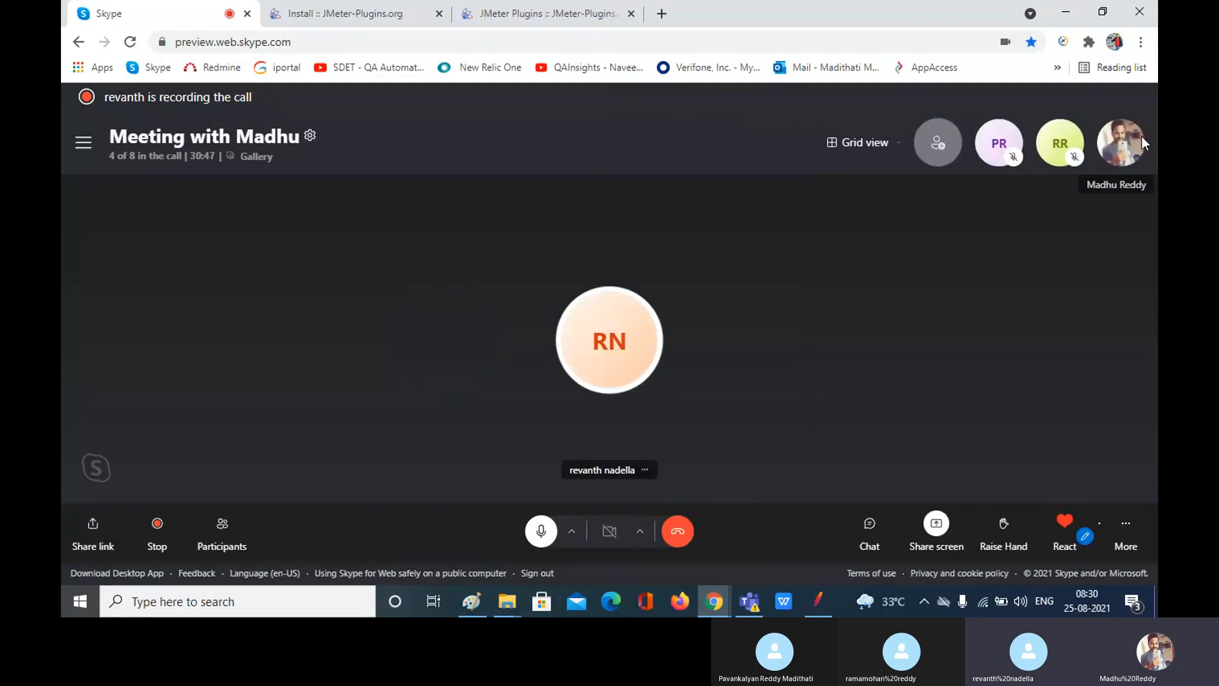
{"action": "left_click", "coordinate": [820, 608]}
Step: Cancel starting a new test plan at the save prompt, then switch to the Skype call
{"action": "left_click", "coordinate": [76, 28]}
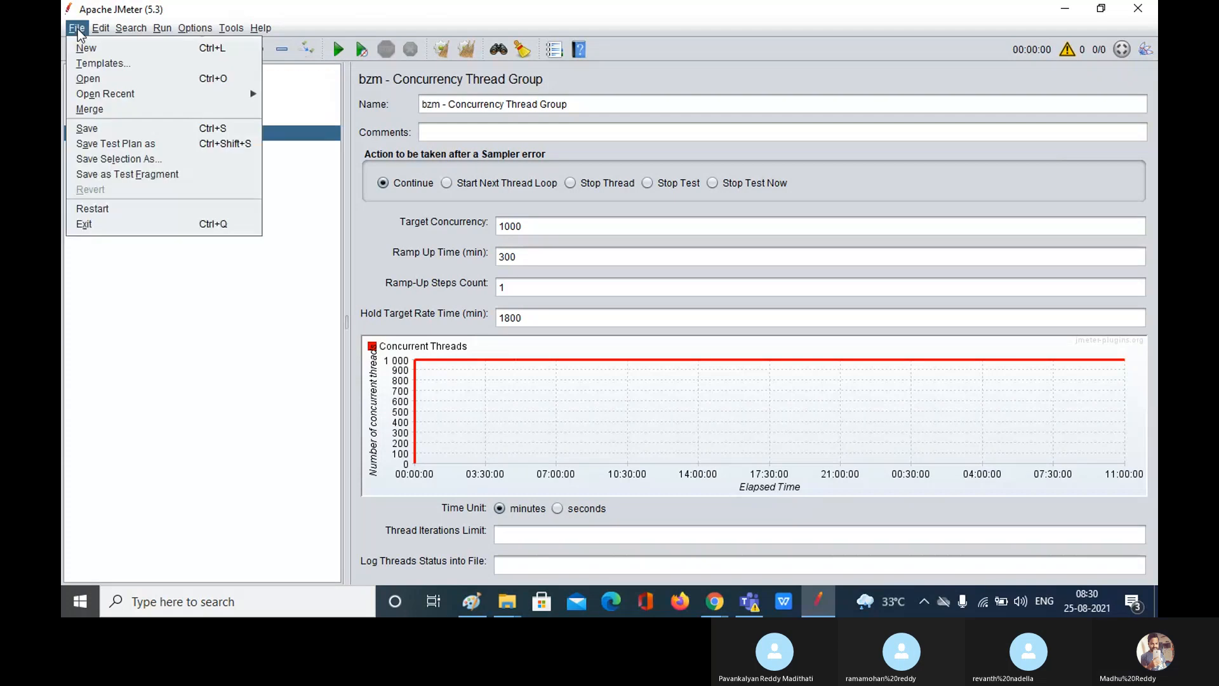
{"action": "left_click", "coordinate": [94, 46]}
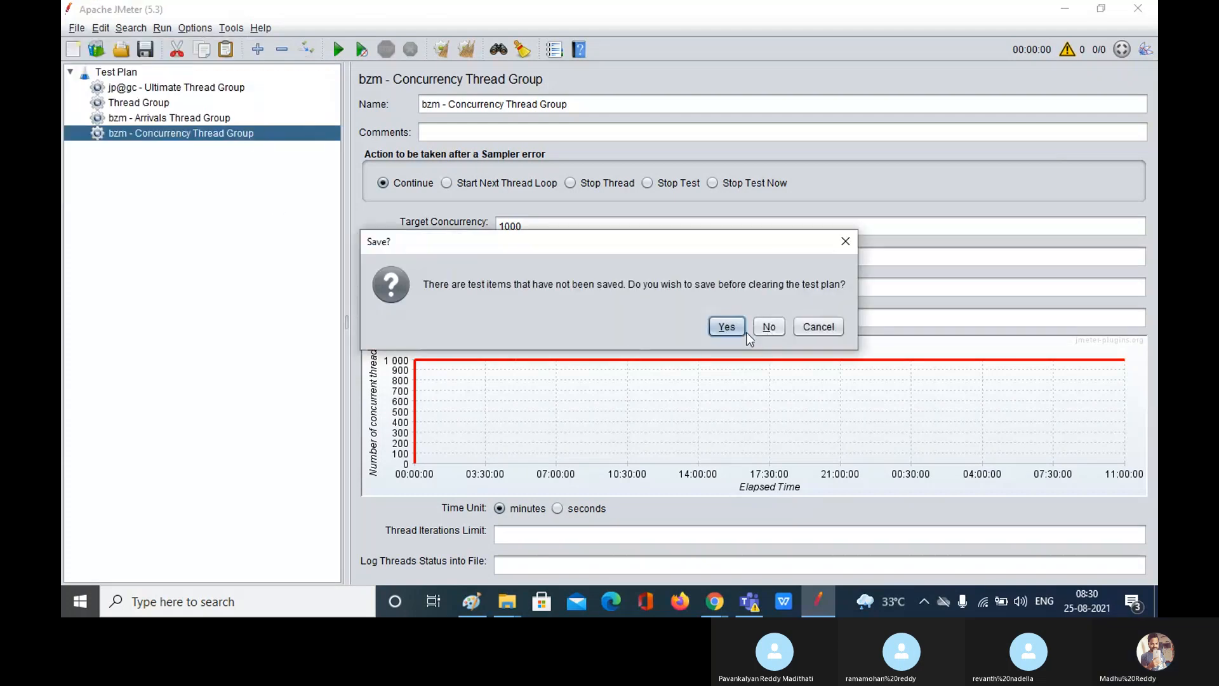
{"action": "left_click", "coordinate": [844, 247]}
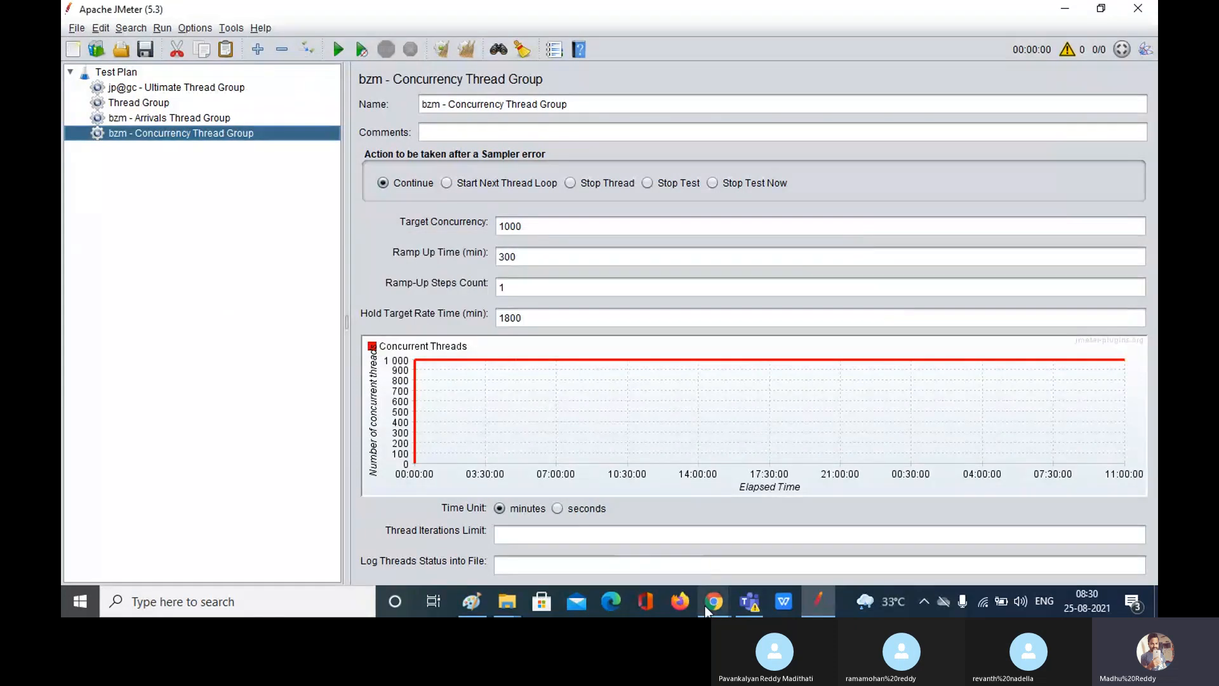
{"action": "mouse_move", "coordinate": [709, 606]}
{"action": "left_click", "coordinate": [656, 521]}
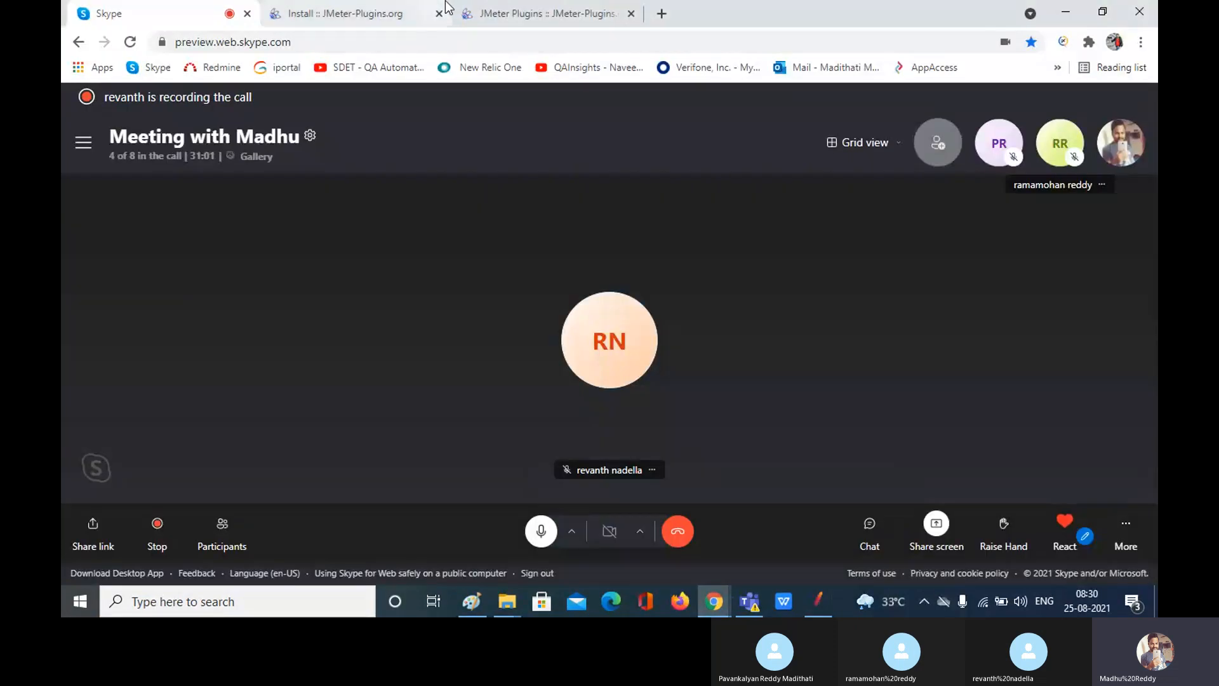
Step: Search Google for 'synthesis report in jmeter'
{"action": "left_click", "coordinate": [356, 12]}
{"action": "left_click", "coordinate": [540, 13]}
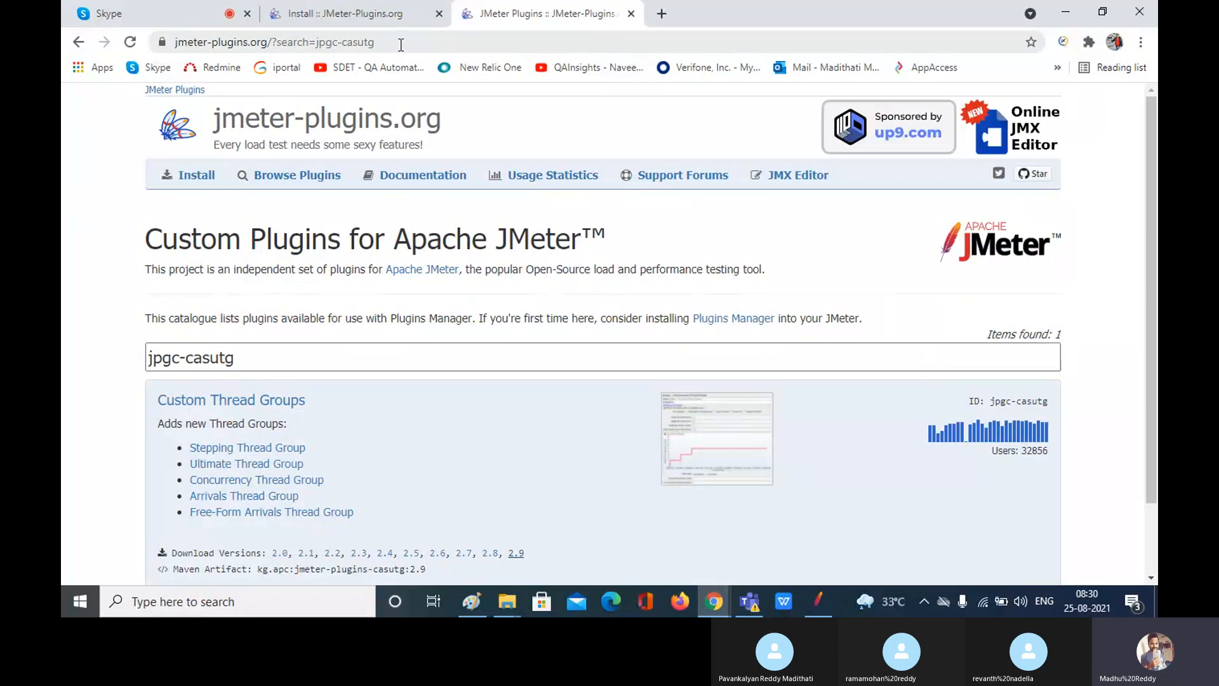
{"action": "left_click_drag", "start_coordinate": [401, 44], "coordinate": [135, 24]}
{"action": "type", "text": "sy"}
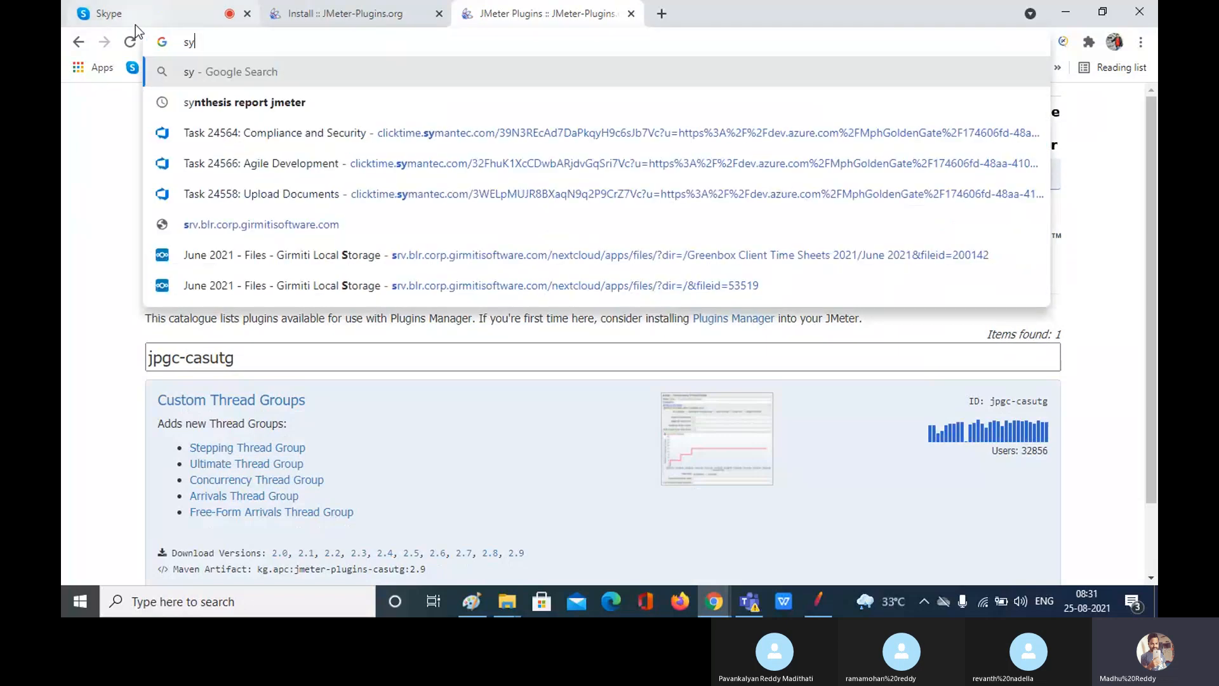
{"action": "type", "text": "nthasis report"}
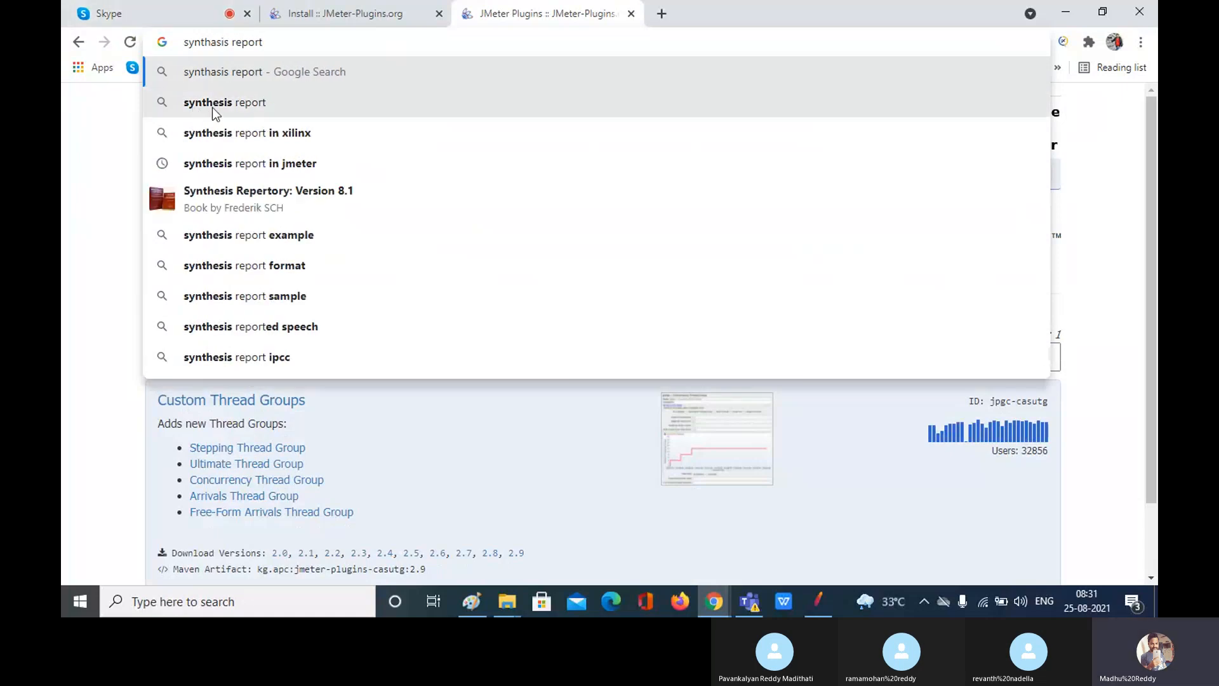
{"action": "left_click", "coordinate": [213, 109]}
{"action": "left_click", "coordinate": [338, 122]}
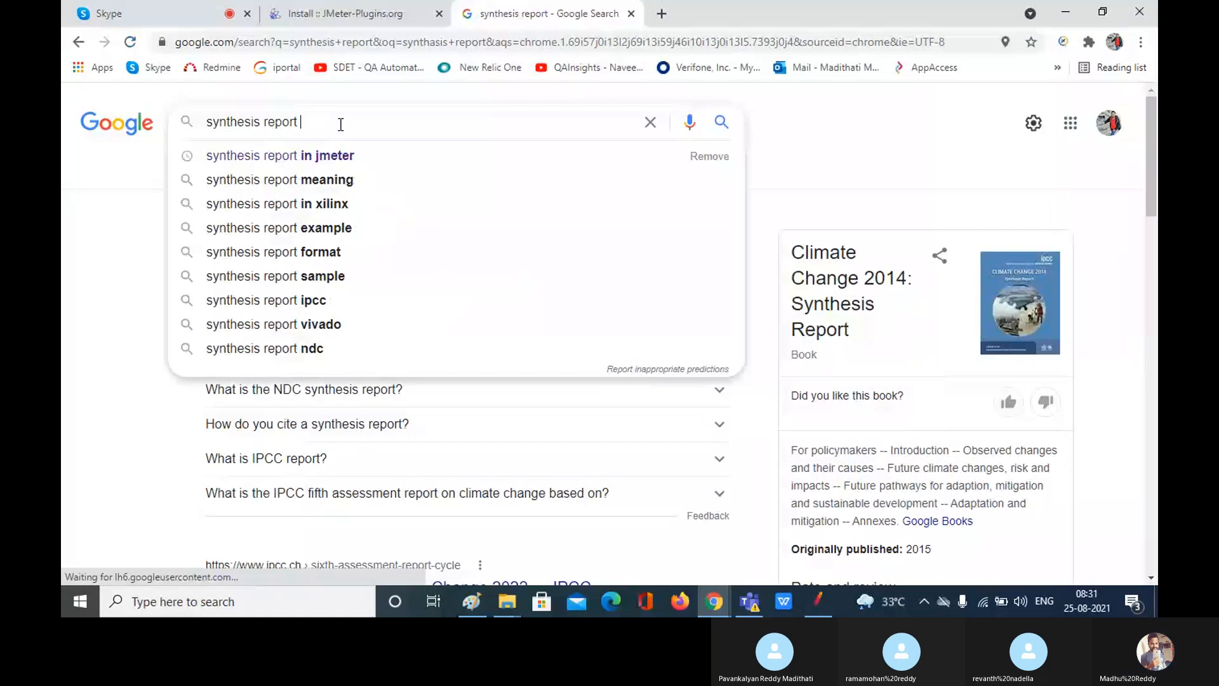
{"action": "left_click", "coordinate": [316, 163]}
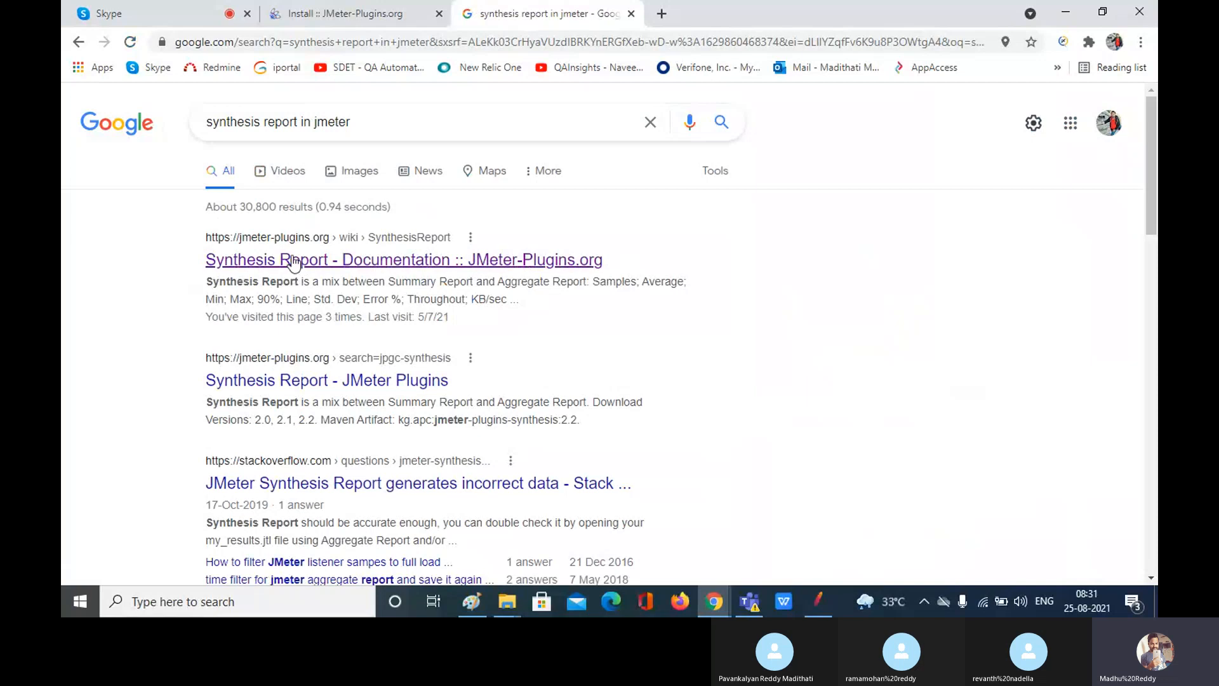
Step: Open the jmeter-plugins.org Synthesis Report entry, then bring the Downloads folder forward
{"action": "left_click", "coordinate": [292, 264]}
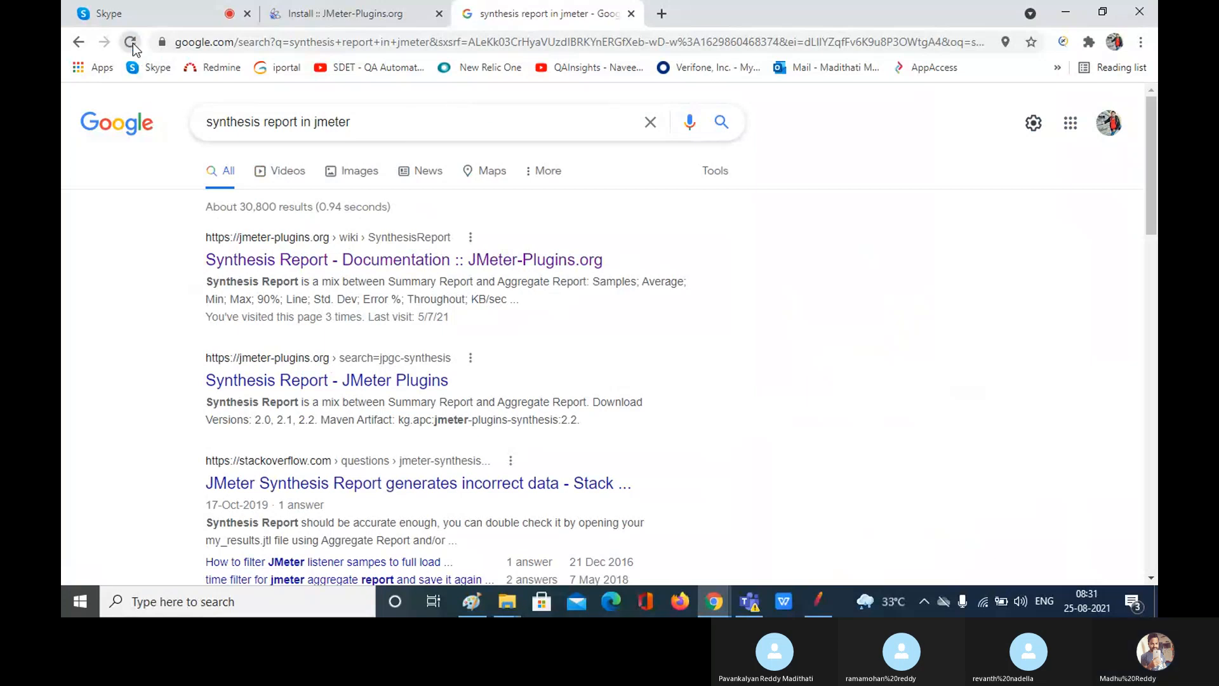
{"action": "left_click", "coordinate": [295, 382]}
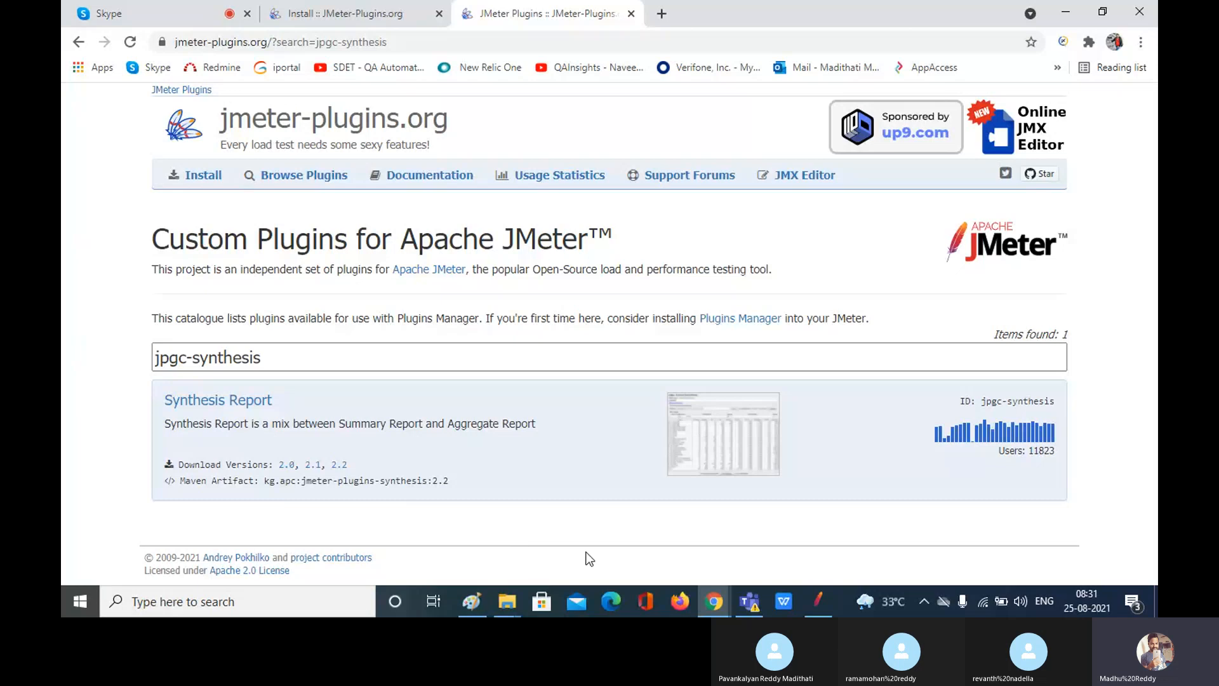
{"action": "left_click", "coordinate": [506, 604]}
Step: Check the casutg-2.9 and plugins-manager jars in E:\apache-jmeter-5.3\lib\ext, then return to JMeter
{"action": "left_click", "coordinate": [461, 552]}
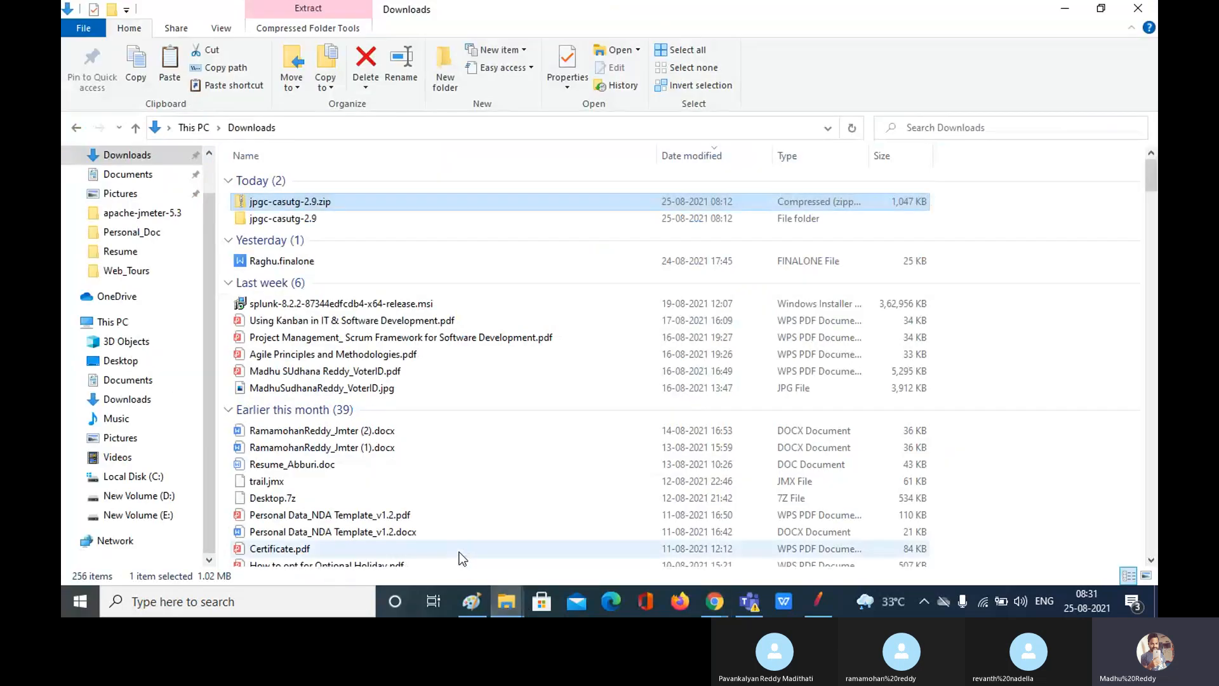
{"action": "left_click", "coordinate": [139, 515]}
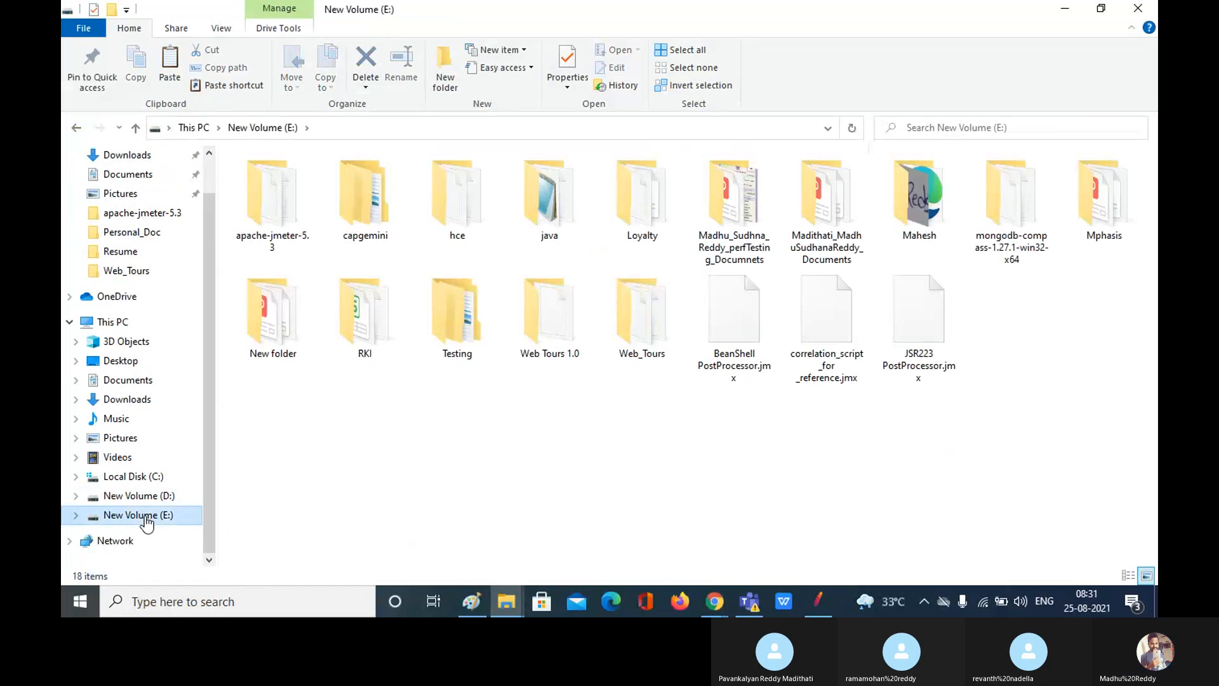
{"action": "double_click", "coordinate": [291, 188]}
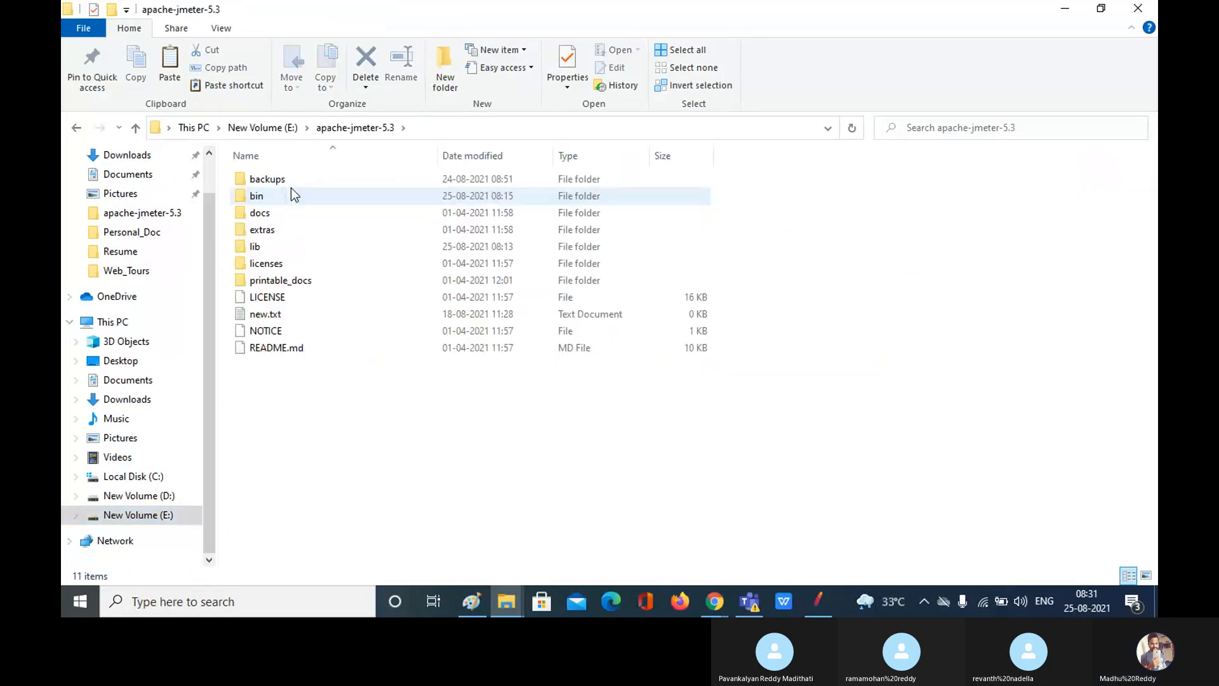
{"action": "left_click", "coordinate": [290, 251]}
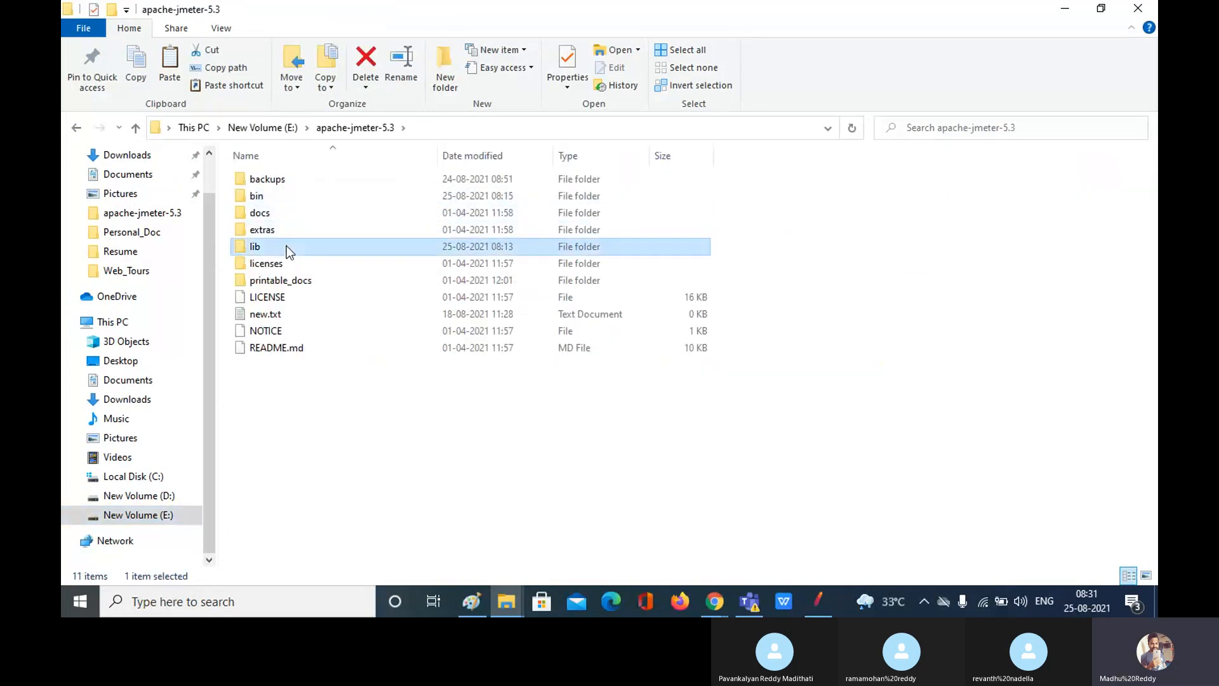
{"action": "double_click", "coordinate": [290, 251]}
{"action": "left_click", "coordinate": [279, 181]}
{"action": "double_click", "coordinate": [280, 180]}
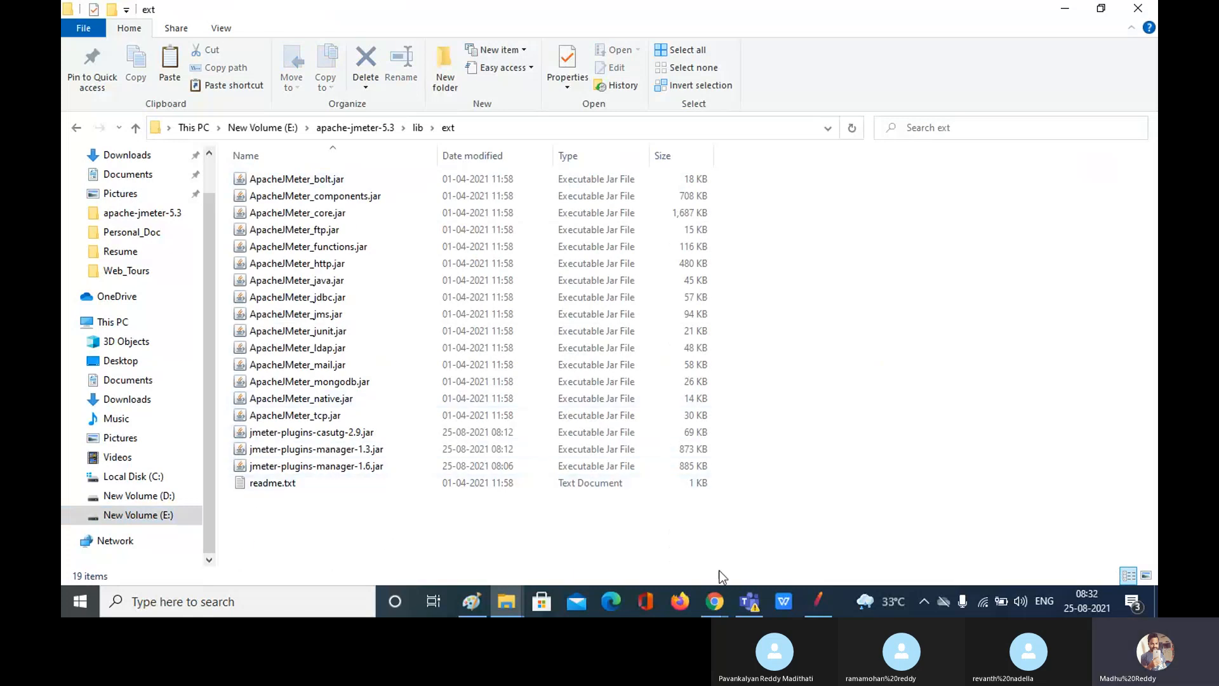
{"action": "left_click", "coordinate": [823, 610]}
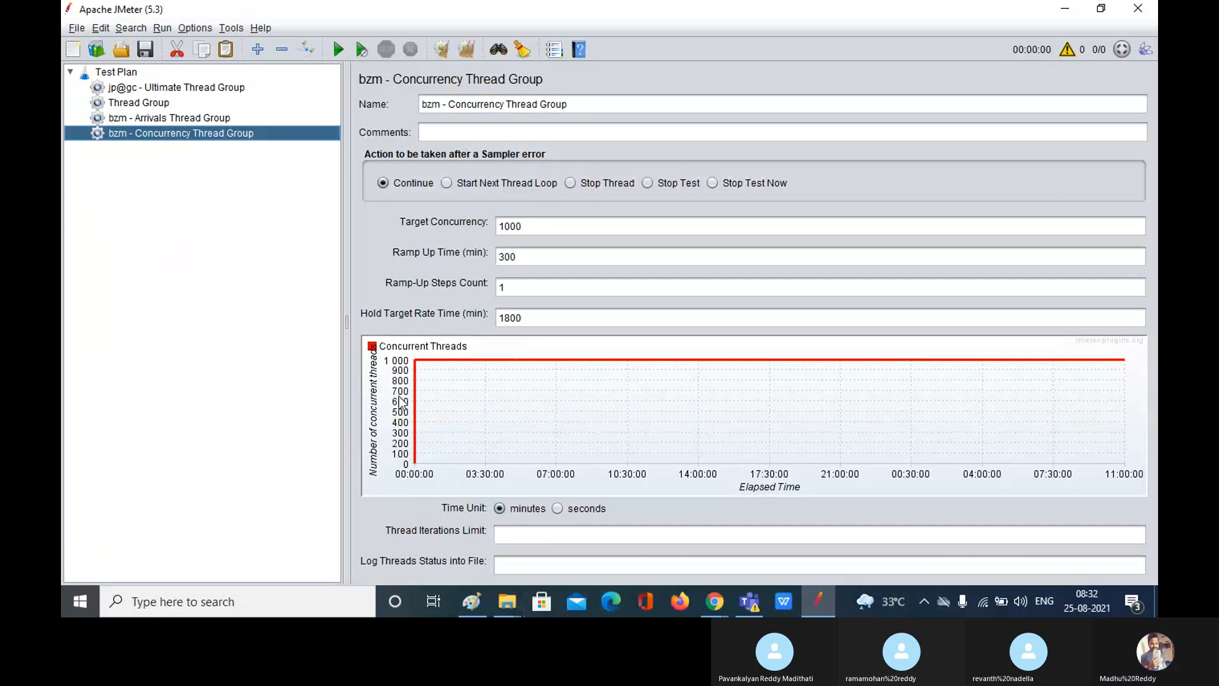
Step: Clear the current test plan without saving it
{"action": "left_click", "coordinate": [76, 28]}
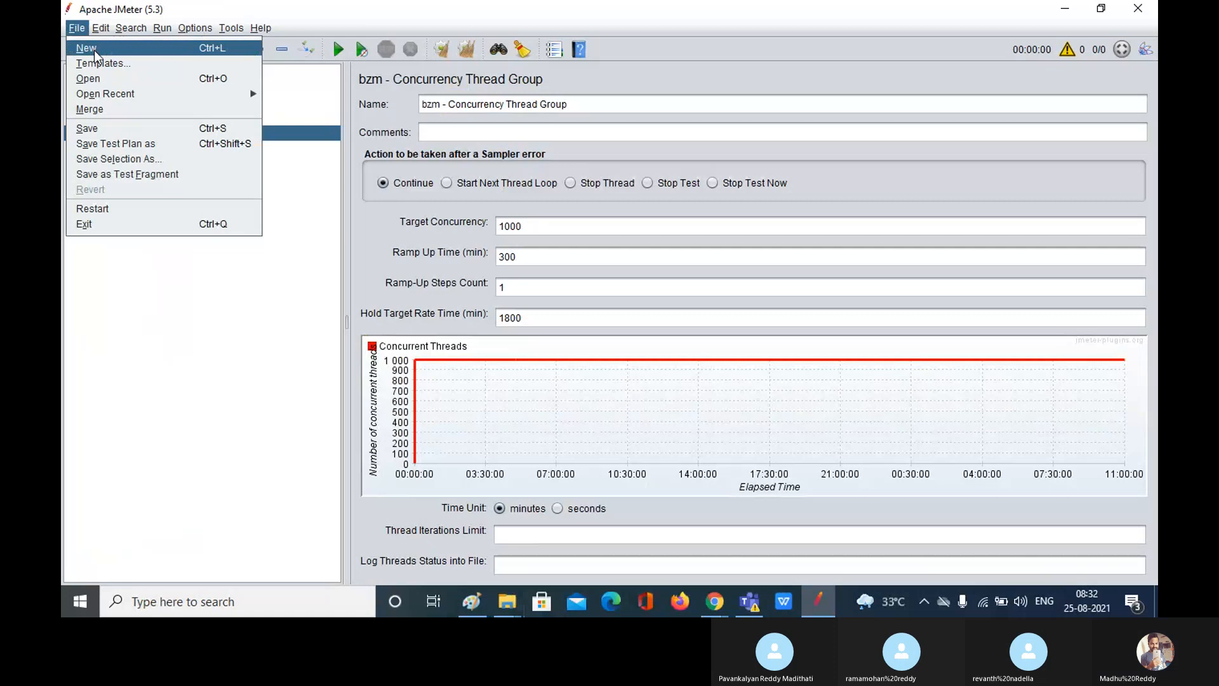
{"action": "left_click", "coordinate": [94, 51]}
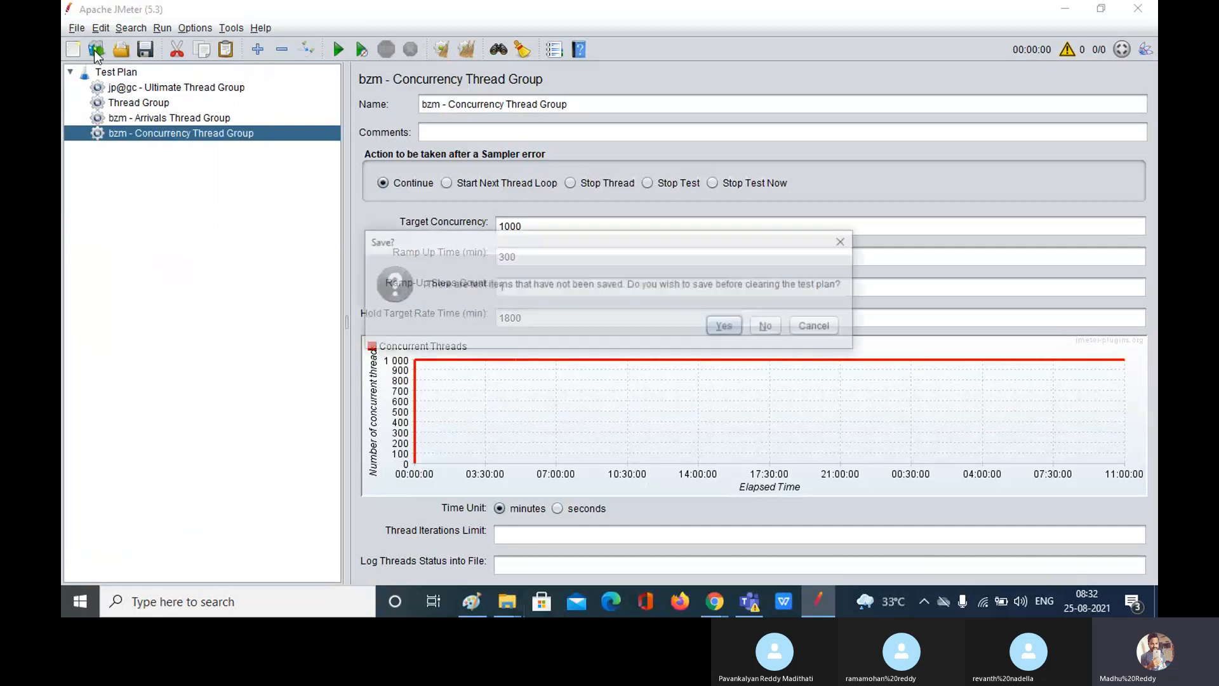
{"action": "left_click", "coordinate": [778, 333]}
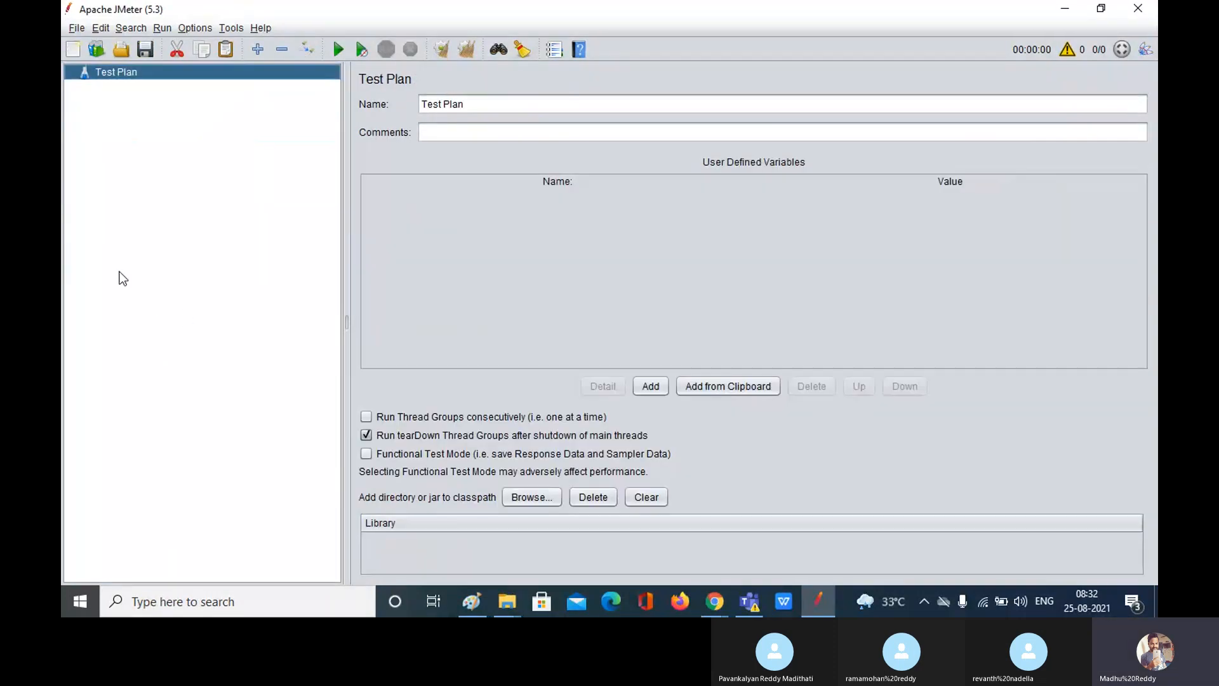
Step: Close the Teams error window and the Paint sketch without saving
{"action": "left_click", "coordinate": [755, 604]}
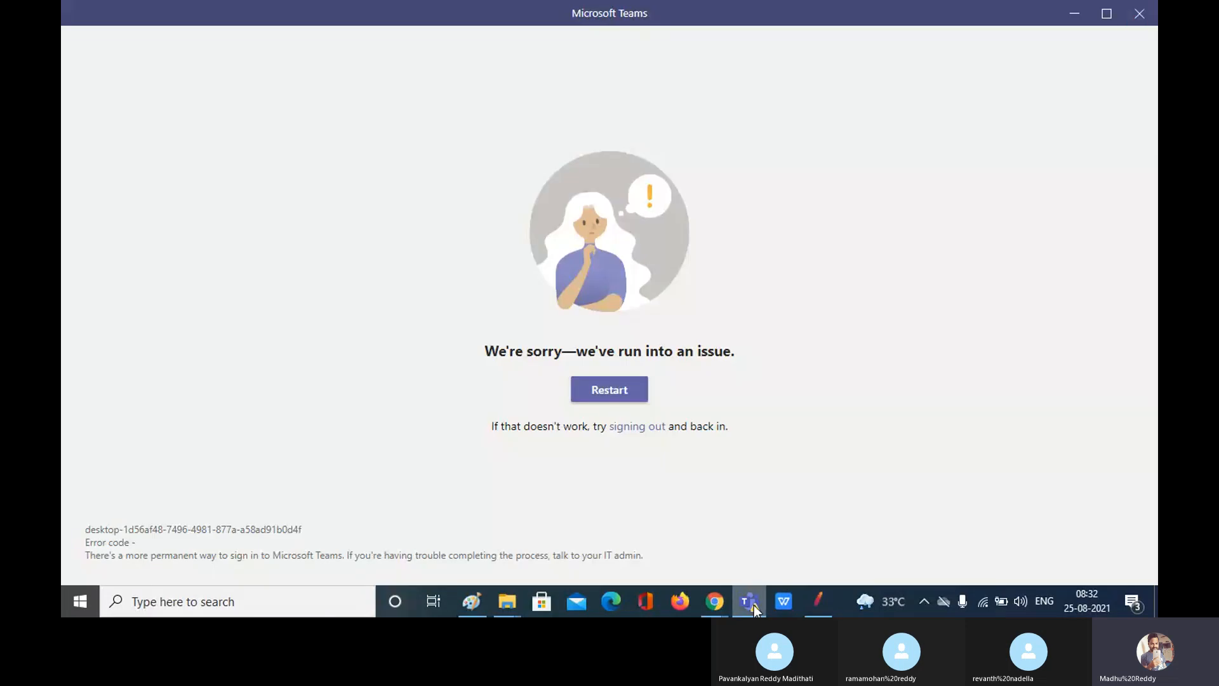
{"action": "left_click", "coordinate": [1141, 9]}
{"action": "left_click", "coordinate": [77, 28]}
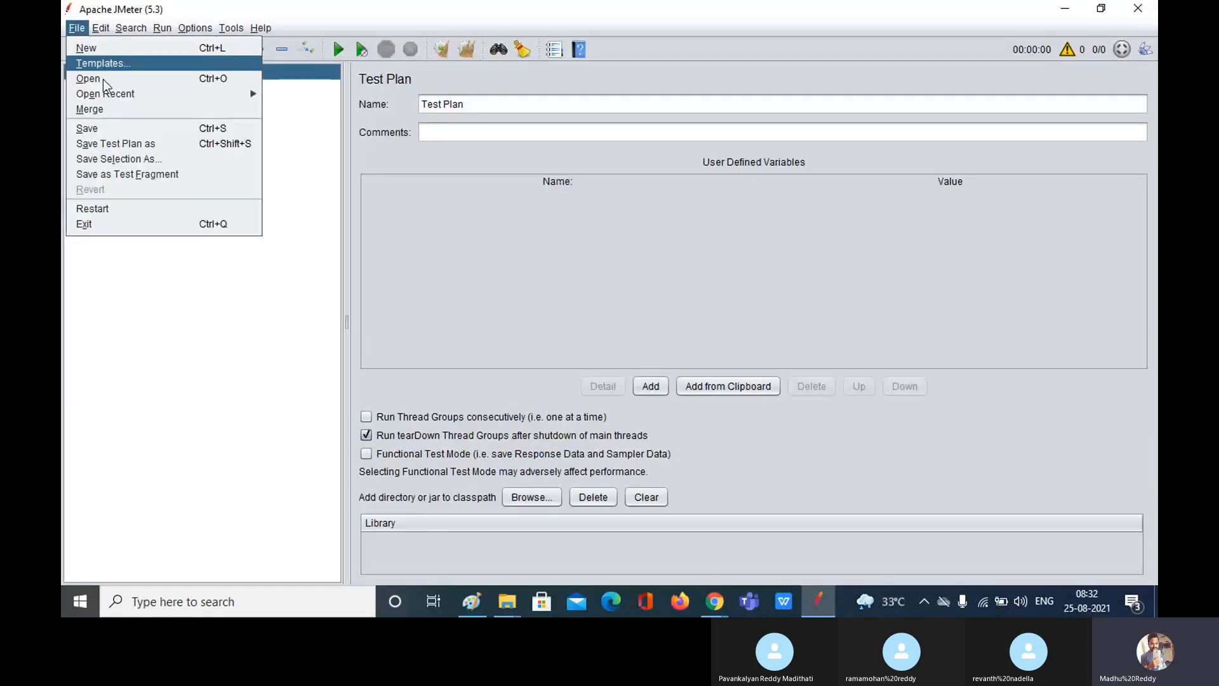
{"action": "left_click", "coordinate": [163, 352]}
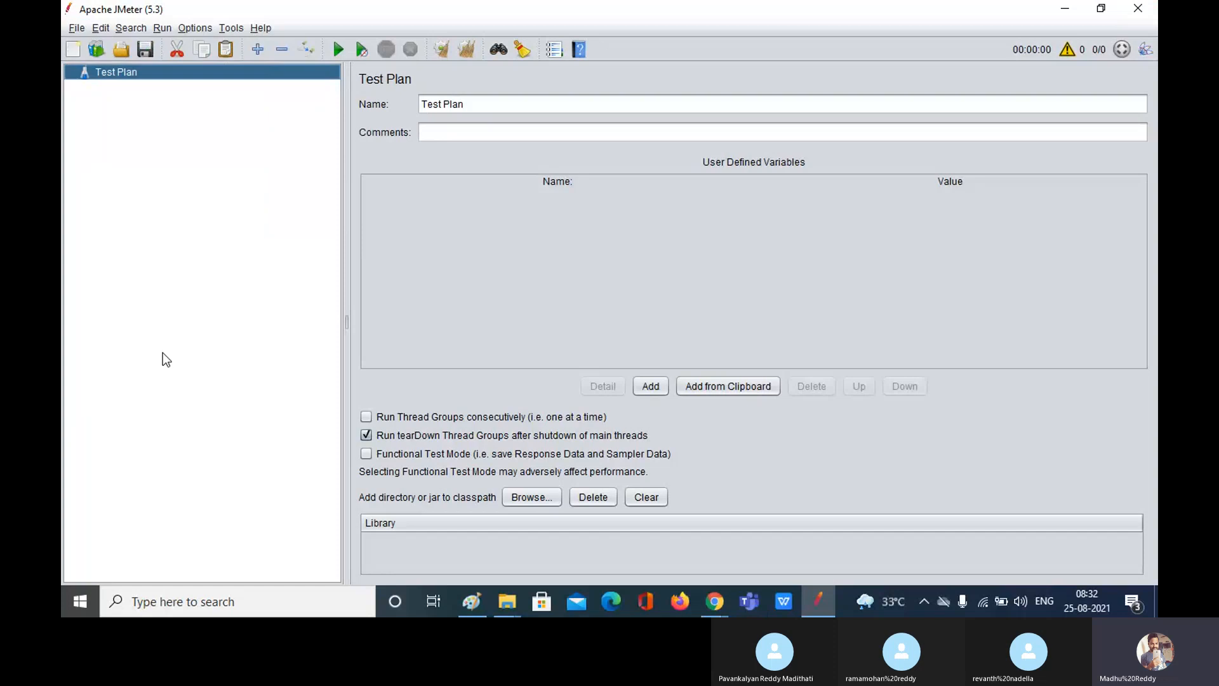
{"action": "left_click", "coordinate": [477, 609]}
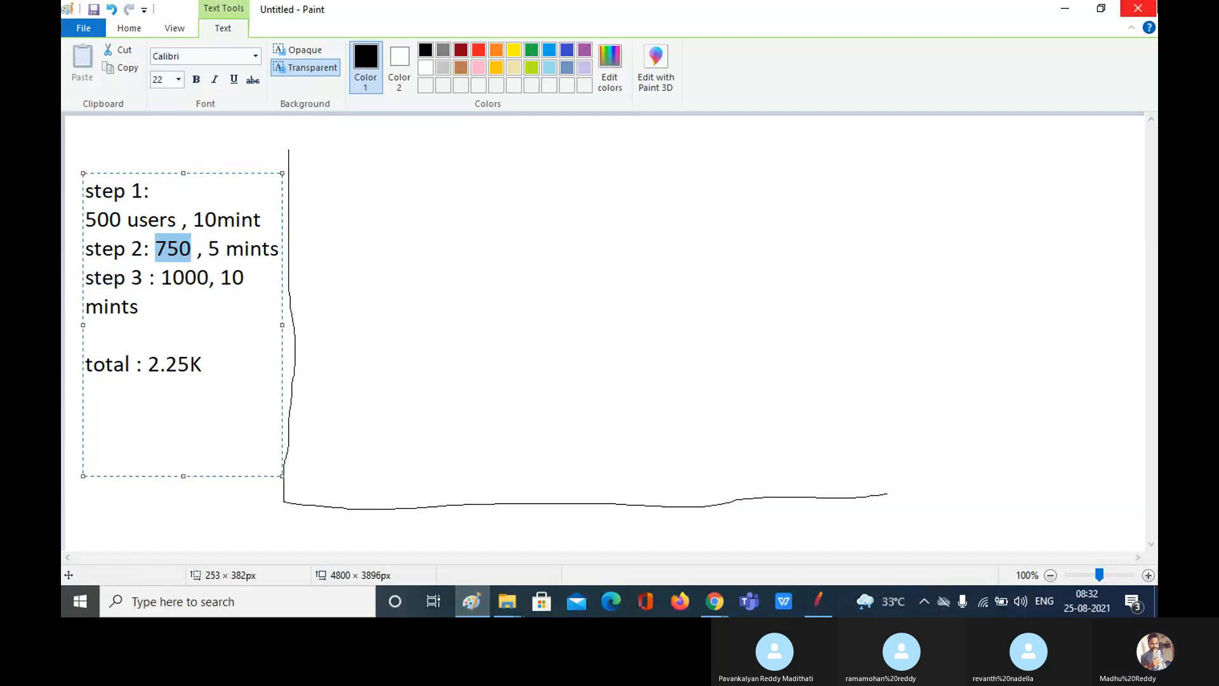
{"action": "left_click", "coordinate": [1138, 9]}
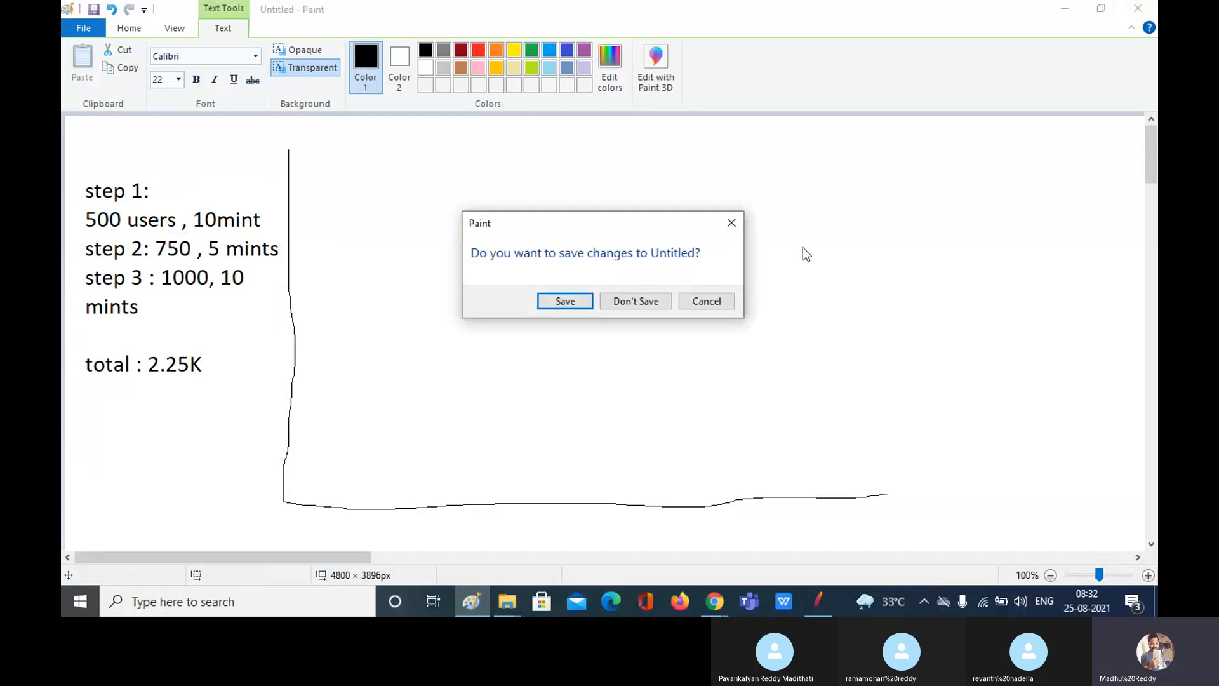
{"action": "left_click", "coordinate": [638, 300]}
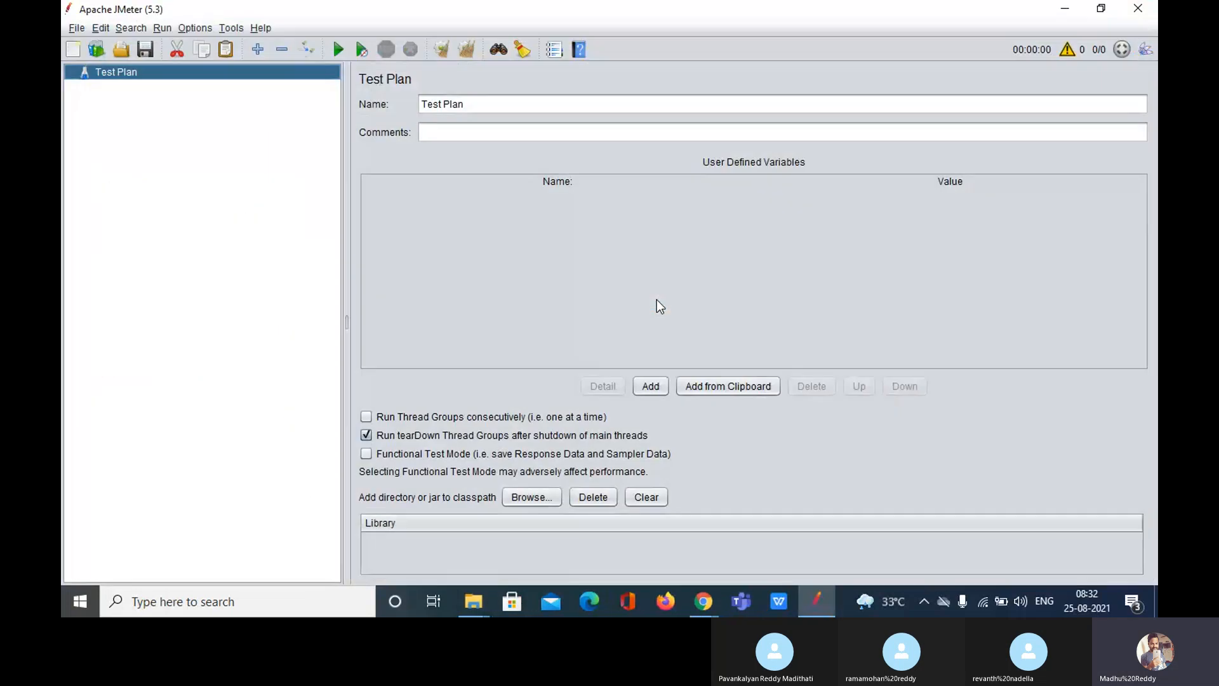
Step: Reopen the recent test plan 3_flights.jmx
{"action": "left_click", "coordinate": [76, 27]}
{"action": "mouse_move", "coordinate": [229, 93]}
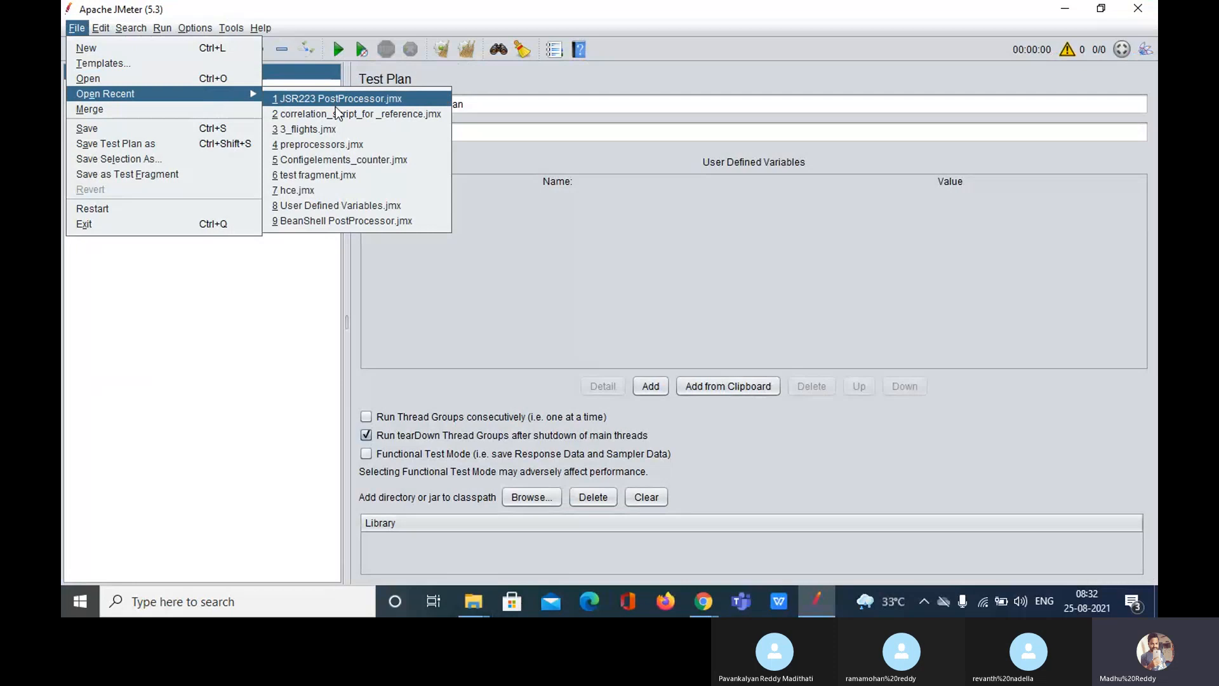
{"action": "left_click", "coordinate": [336, 129]}
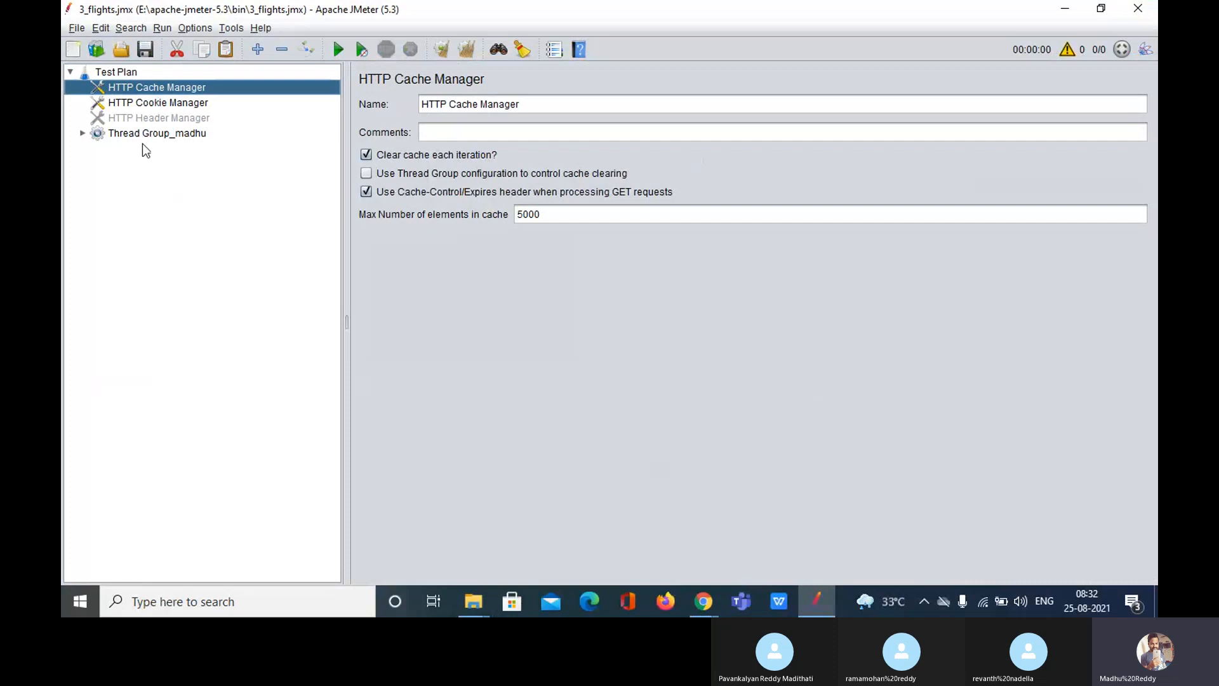
Step: Expand Thread Group_madhu and every element of the 3_flights test plan
{"action": "left_click", "coordinate": [143, 134]}
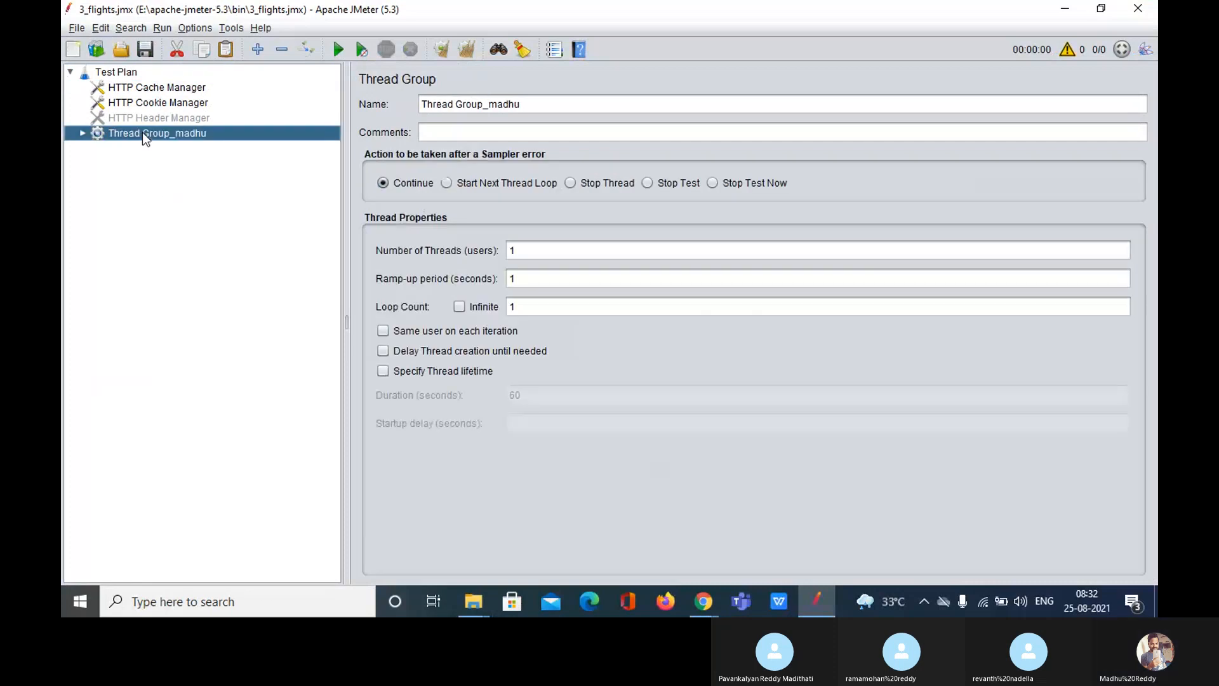
{"action": "double_click", "coordinate": [143, 134]}
{"action": "double_click", "coordinate": [153, 148]}
{"action": "double_click", "coordinate": [163, 179]}
{"action": "double_click", "coordinate": [171, 209]}
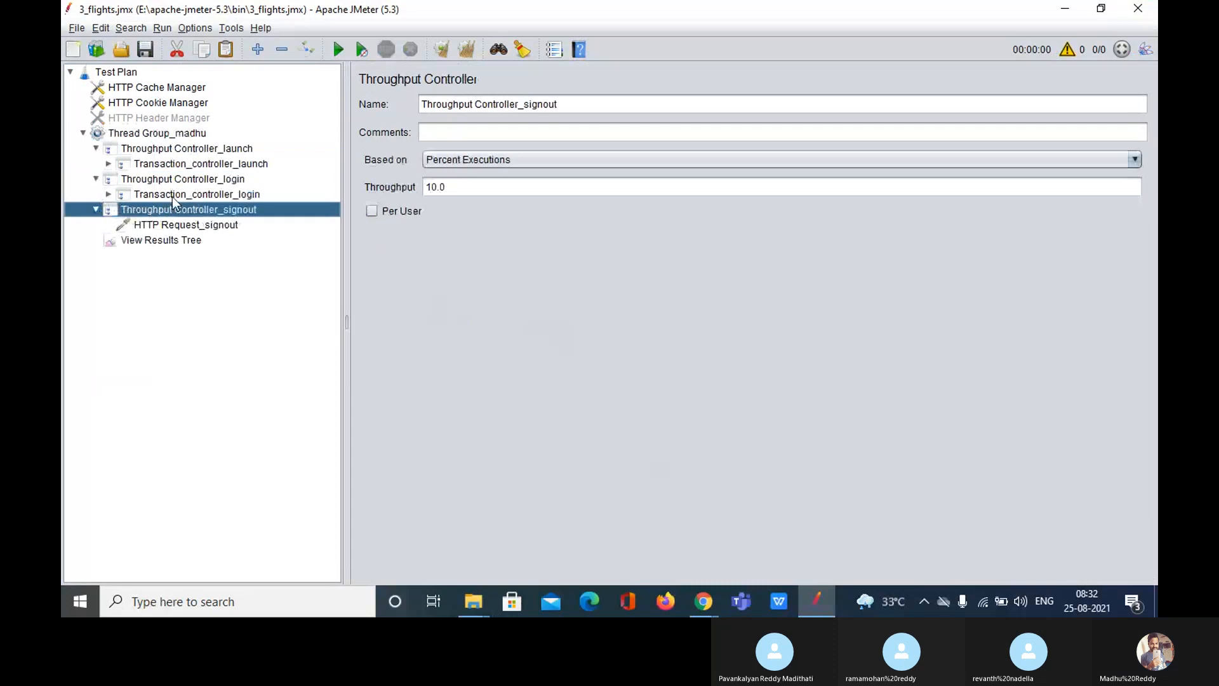
{"action": "left_click", "coordinate": [258, 51]}
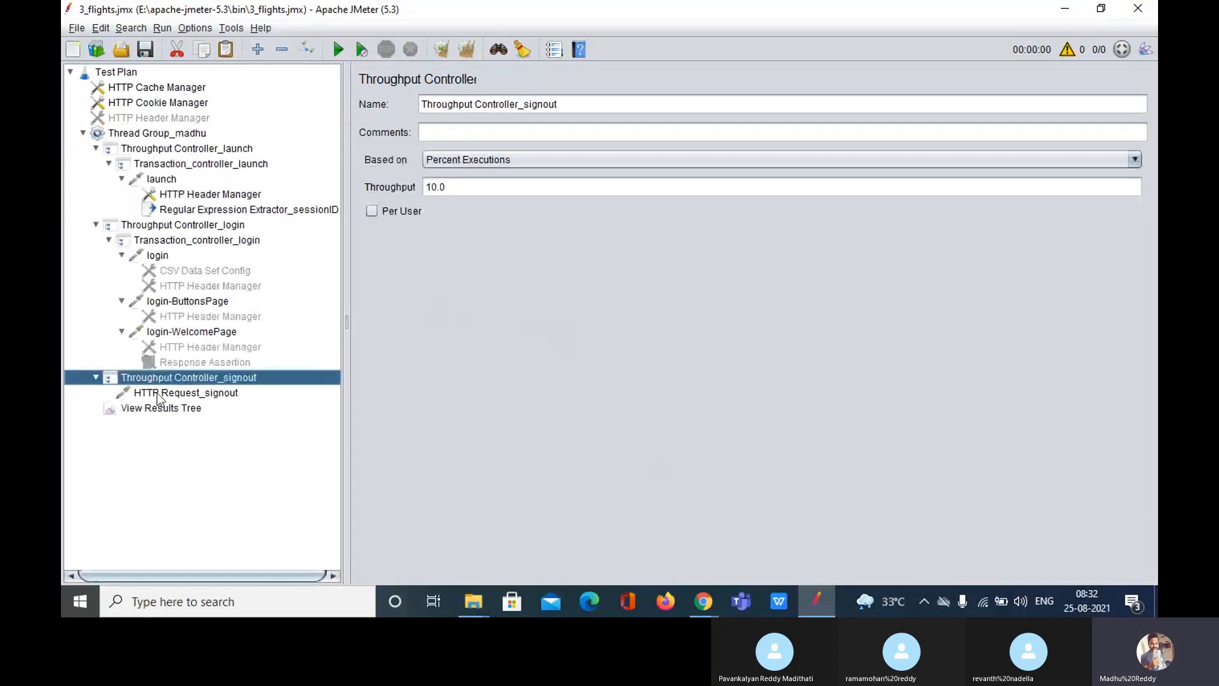
{"action": "left_click", "coordinate": [150, 139]}
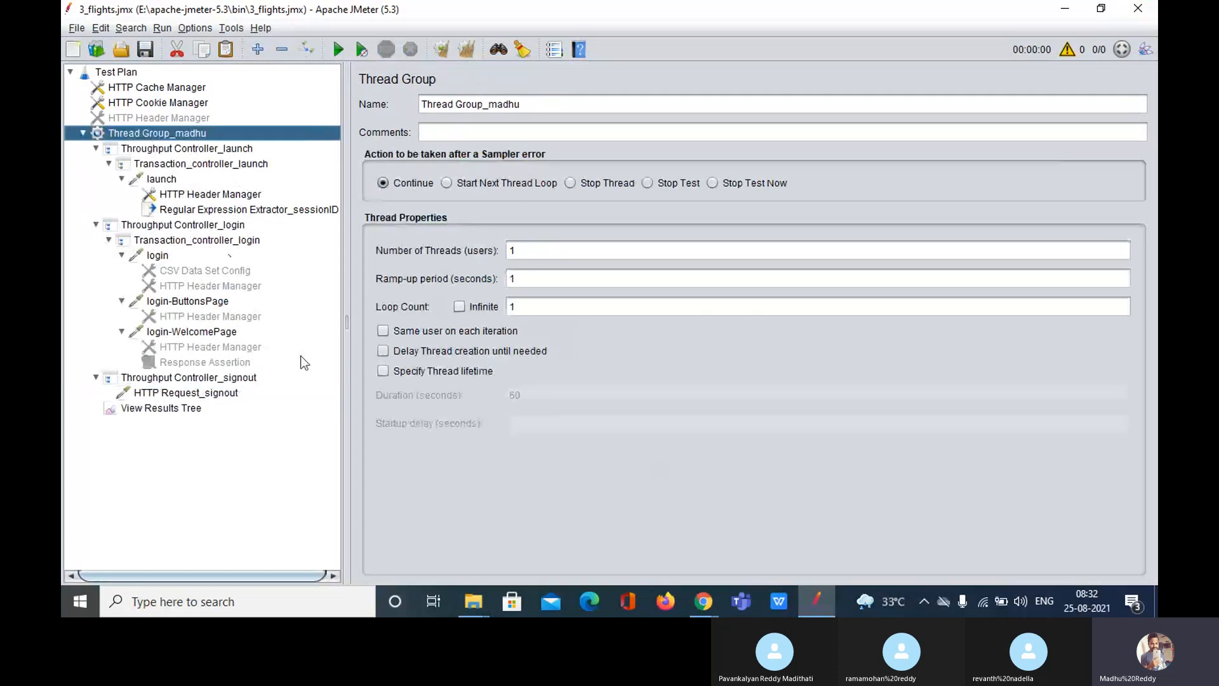
Step: Run the test and widen View Results Tree, which shows Transaction_controller_login failed
{"action": "left_click", "coordinate": [161, 408]}
{"action": "left_click", "coordinate": [346, 51]}
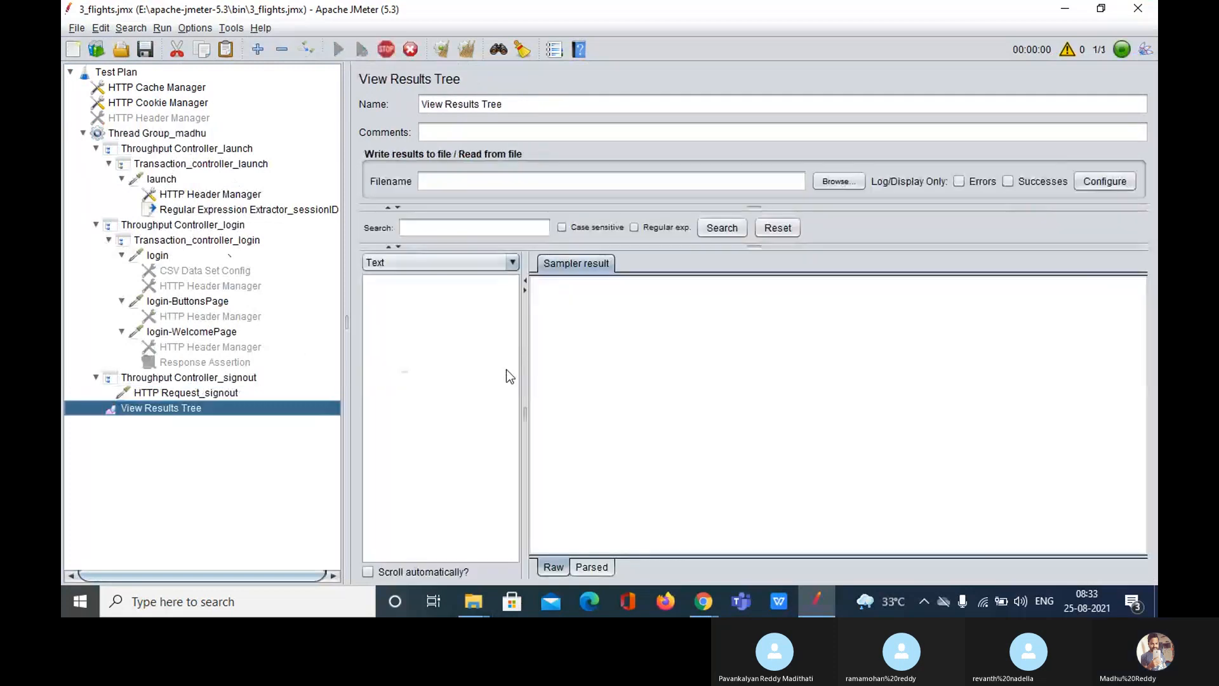
{"action": "left_click_drag", "start_coordinate": [523, 383], "coordinate": [687, 365]}
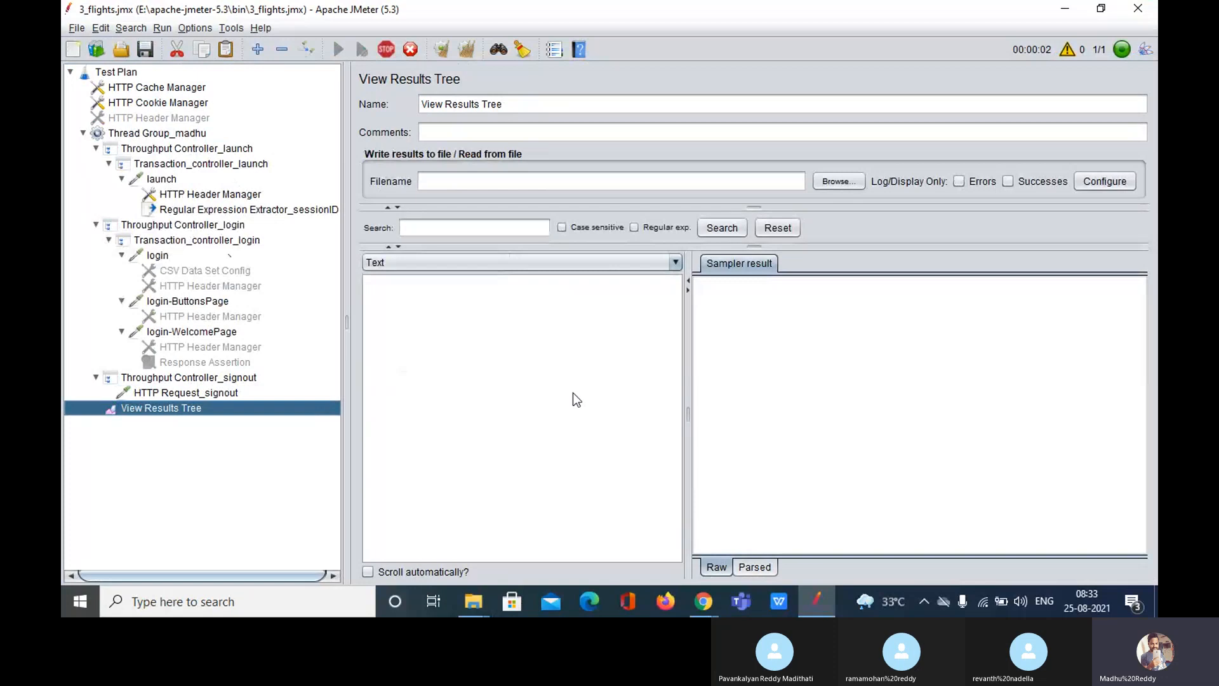
{"action": "mouse_move", "coordinate": [346, 385]}
{"action": "left_mouse_down"}
{"action": "mouse_move", "coordinate": [315, 384]}
{"action": "mouse_move", "coordinate": [342, 379]}
{"action": "left_mouse_up"}
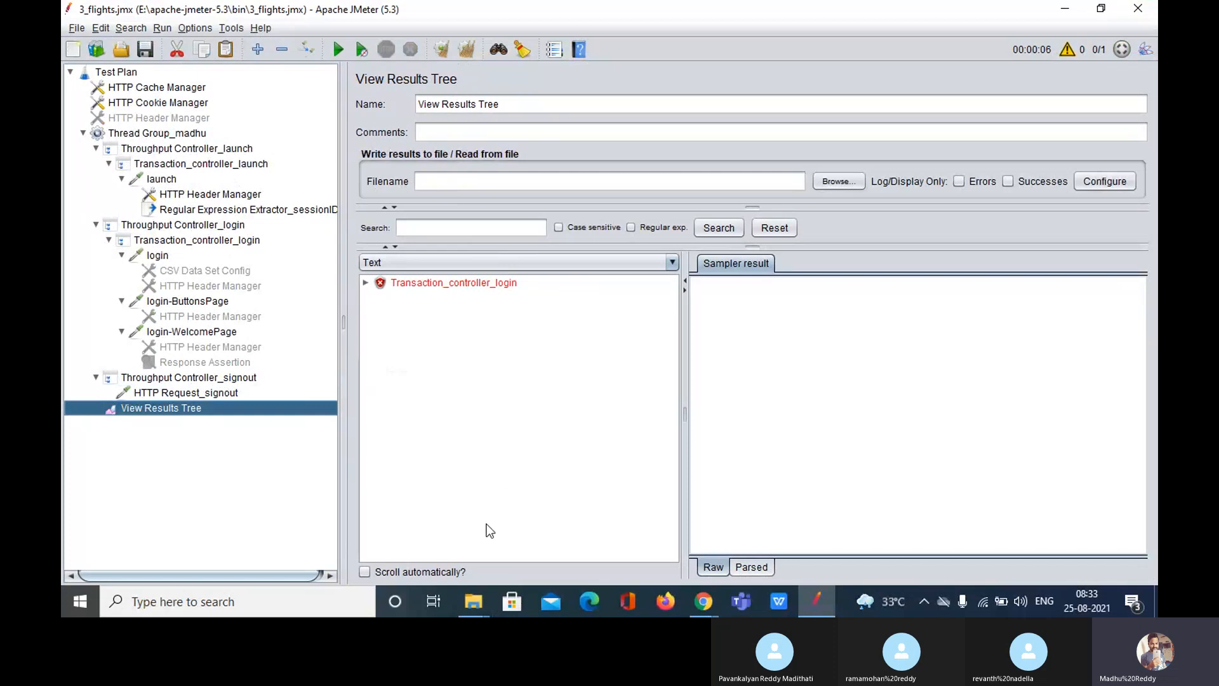
{"action": "mouse_move", "coordinate": [470, 613]}
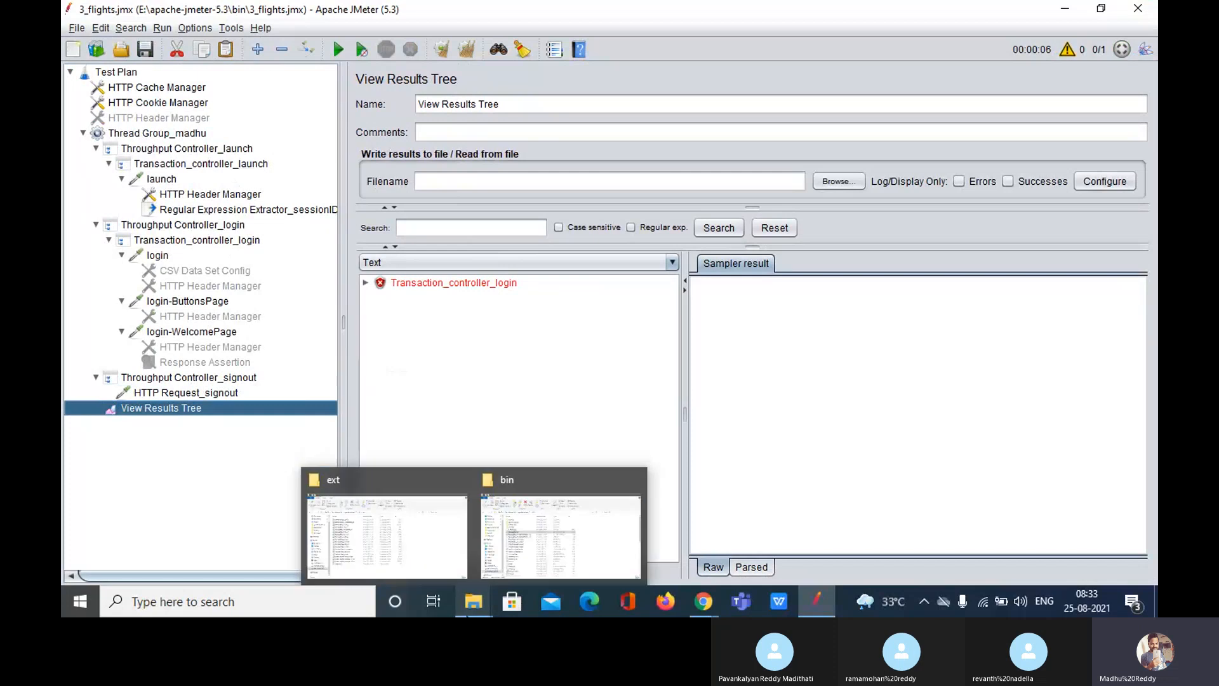
Step: Run StartServer.bat in E:\Web_Tours\WebTours to start the WebTours server, then return to JMeter
{"action": "left_click", "coordinate": [410, 540]}
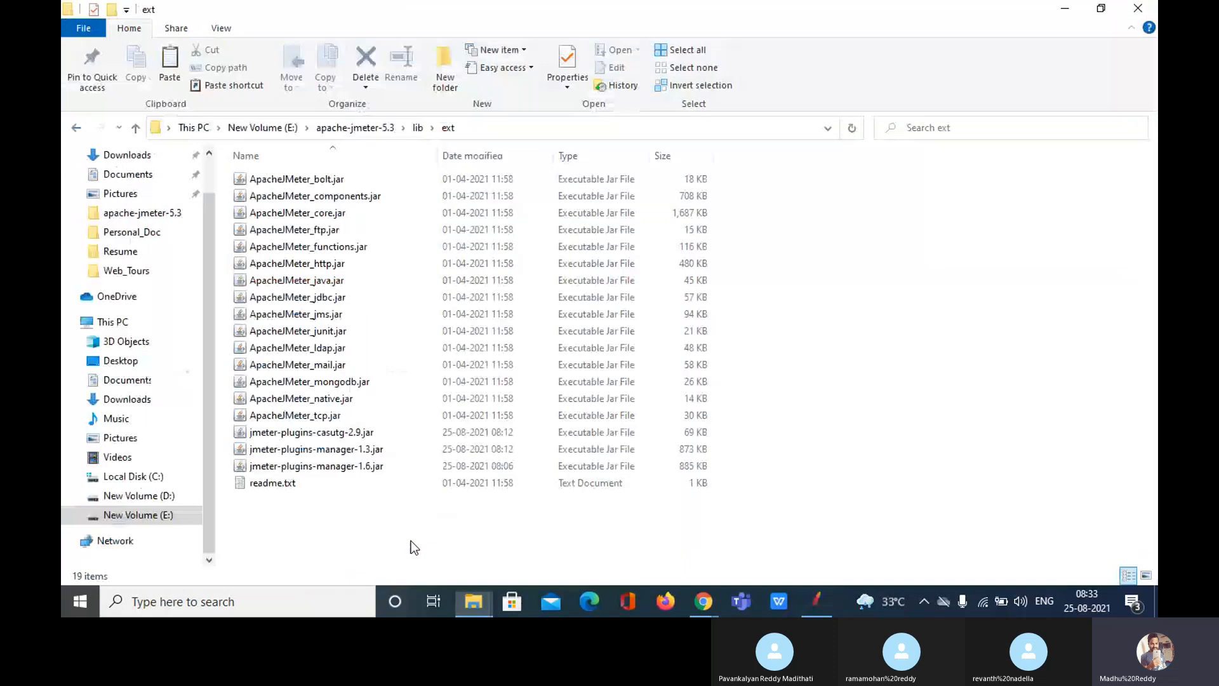
{"action": "left_click", "coordinate": [138, 515]}
{"action": "double_click", "coordinate": [653, 345]}
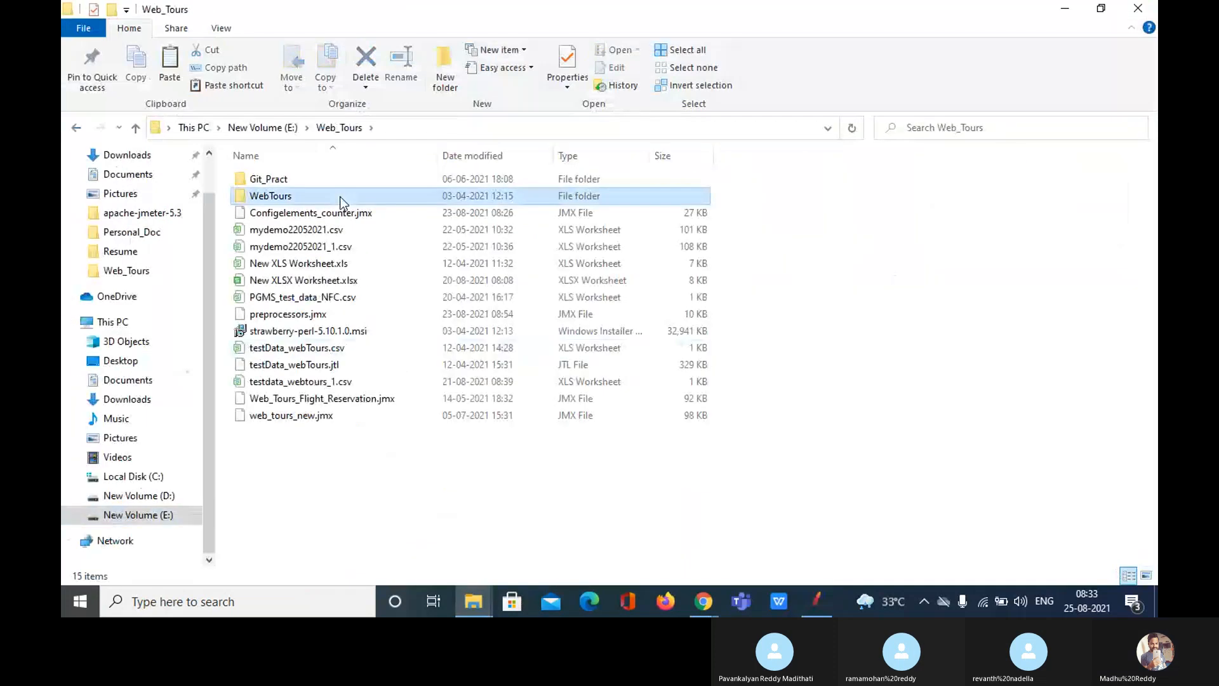
{"action": "double_click", "coordinate": [273, 196]}
{"action": "left_click", "coordinate": [311, 514]}
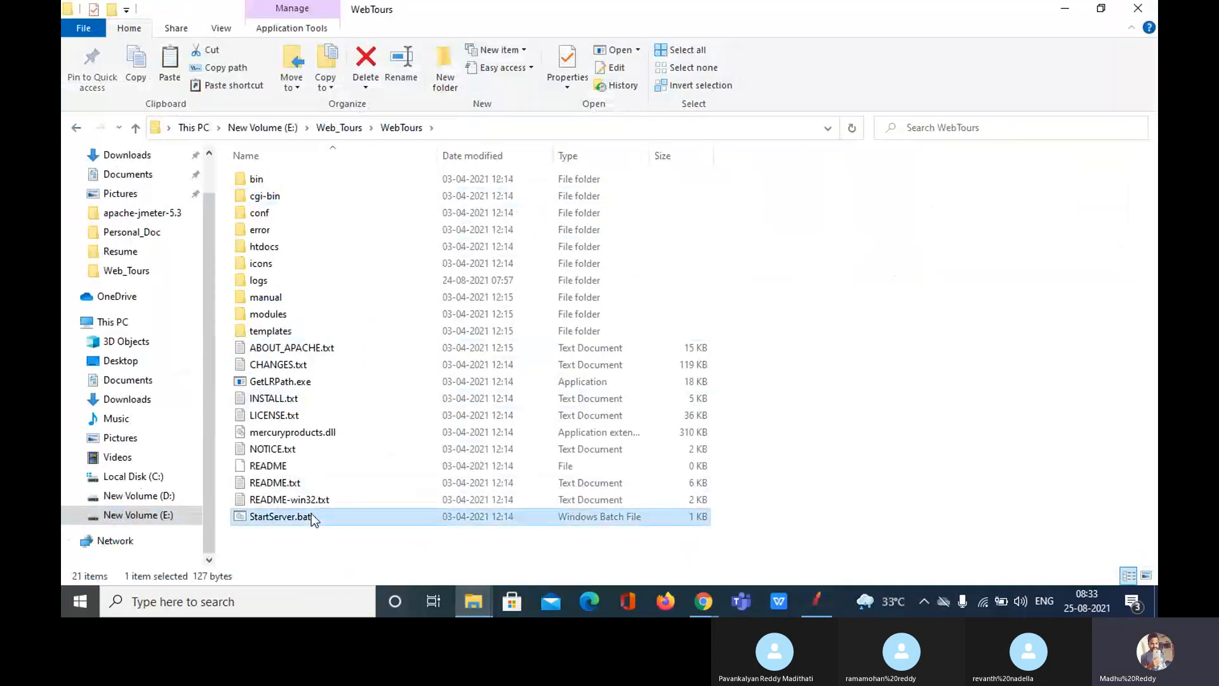
{"action": "double_click", "coordinate": [311, 516]}
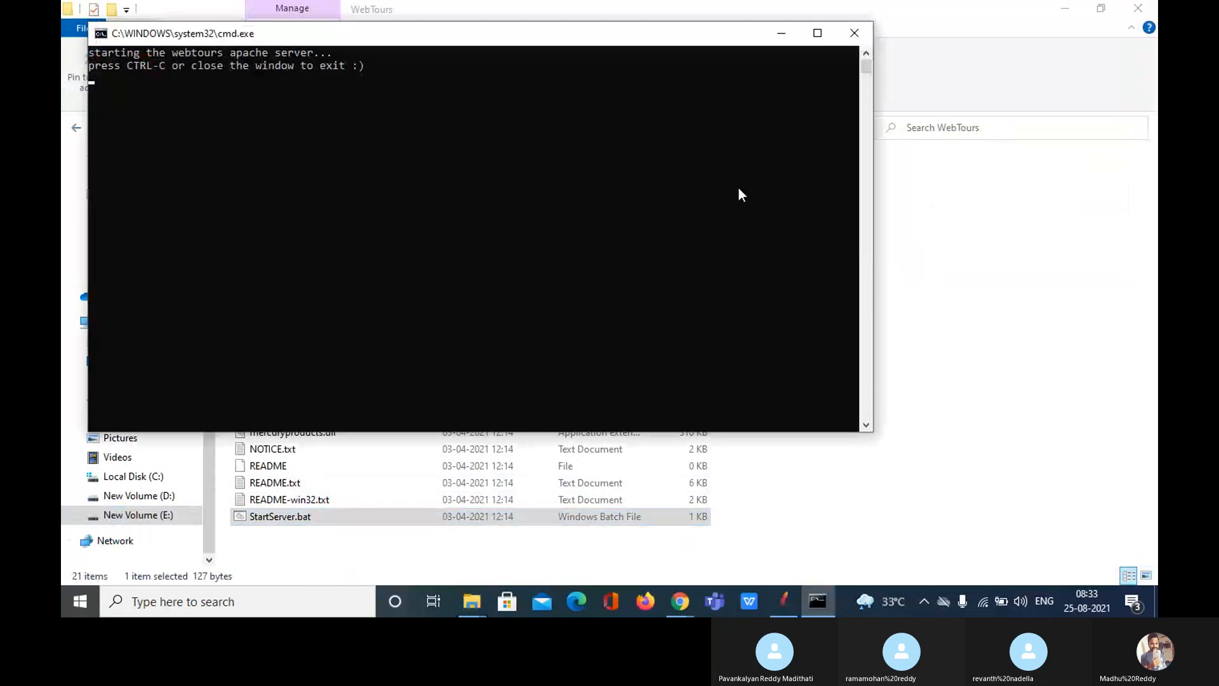
{"action": "left_click", "coordinate": [783, 610]}
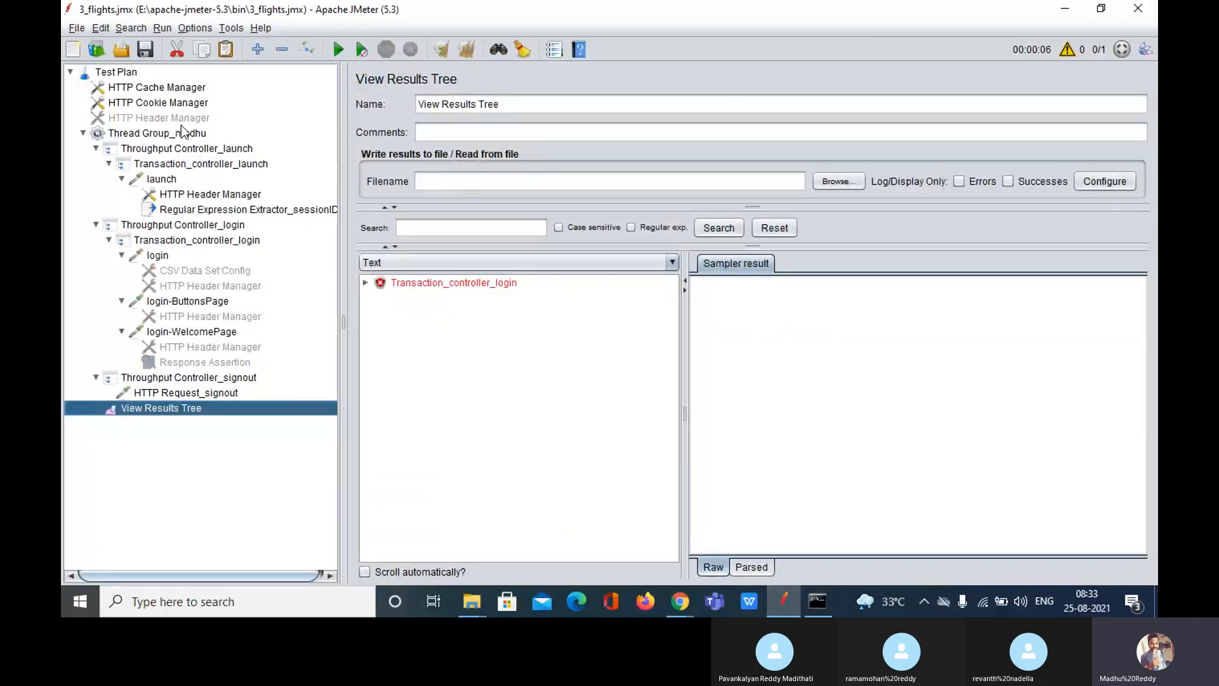
Step: Clear the View Results Tree results and rerun the 3_flights test plan
{"action": "left_click", "coordinate": [118, 74]}
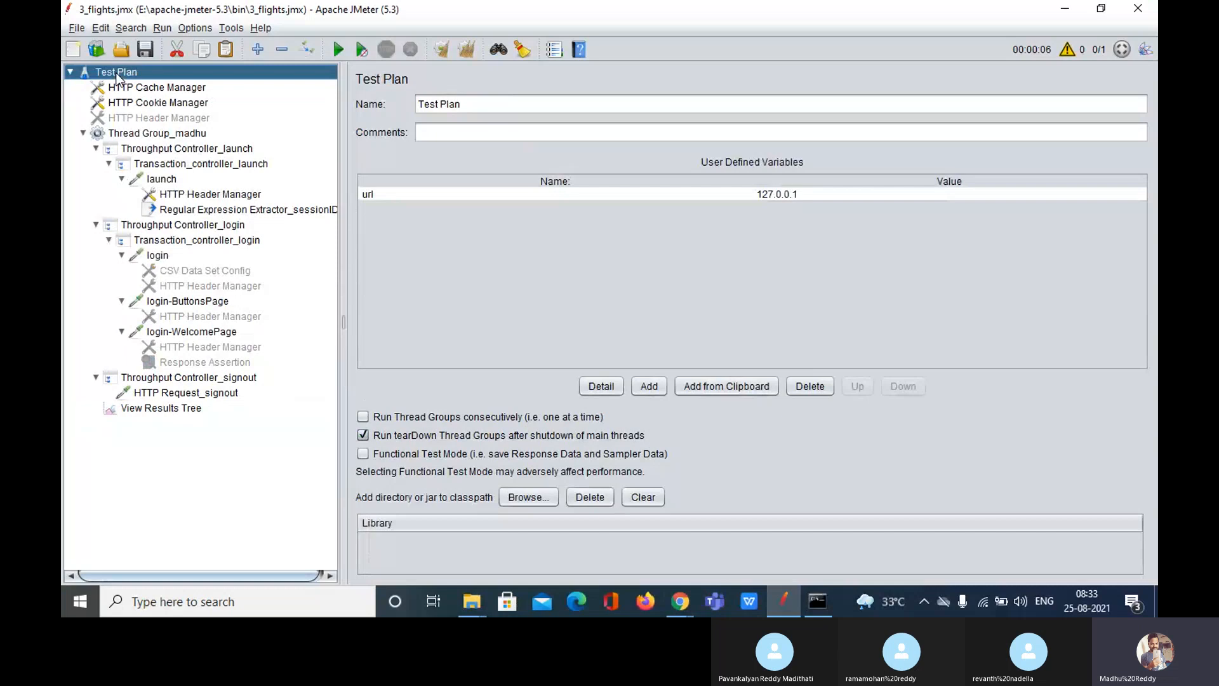
{"action": "left_click", "coordinate": [160, 408]}
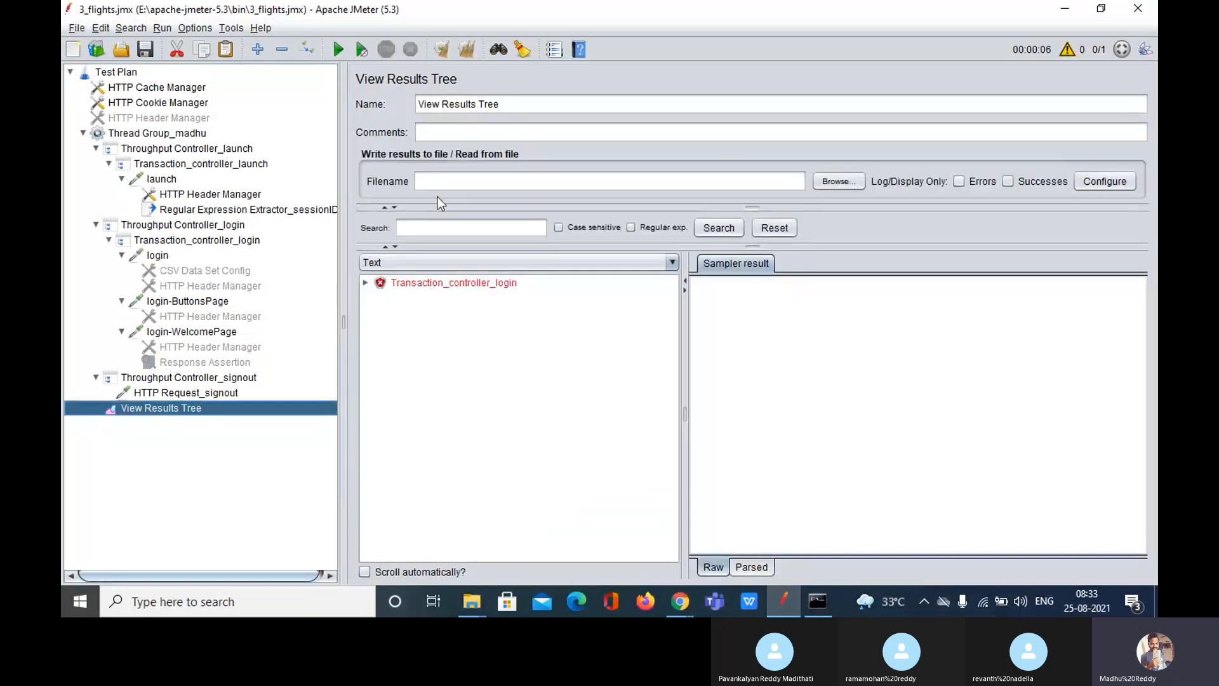
{"action": "left_click", "coordinate": [473, 54]}
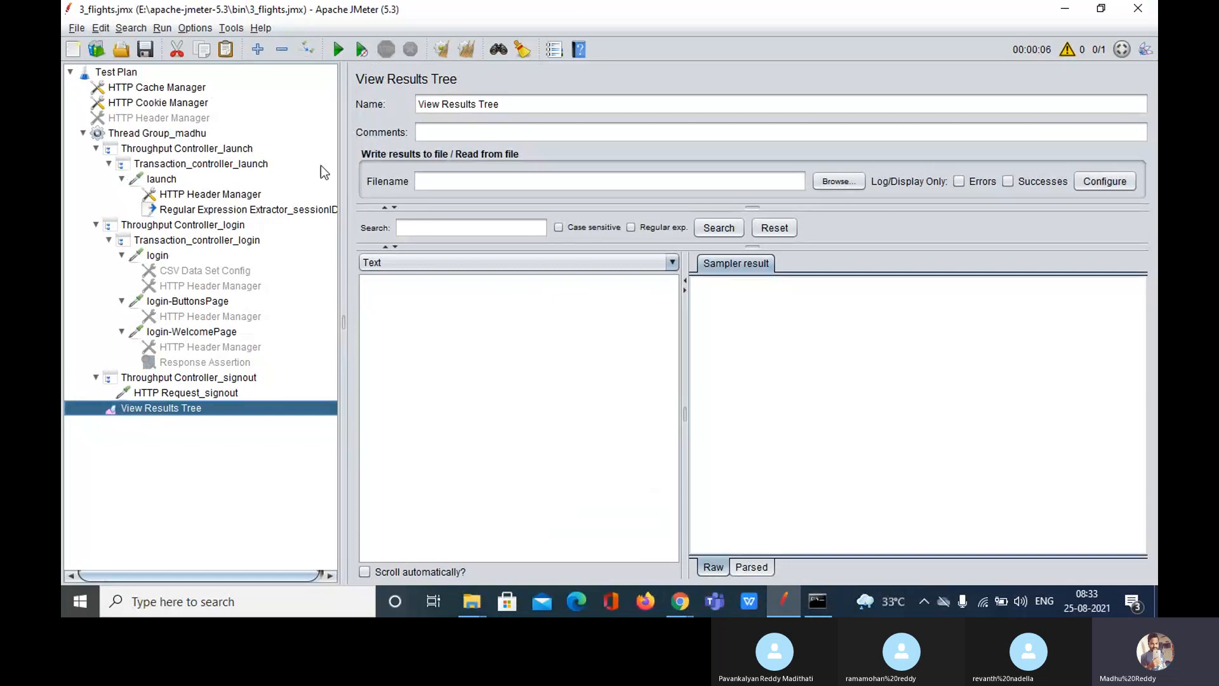
{"action": "left_click", "coordinate": [333, 49]}
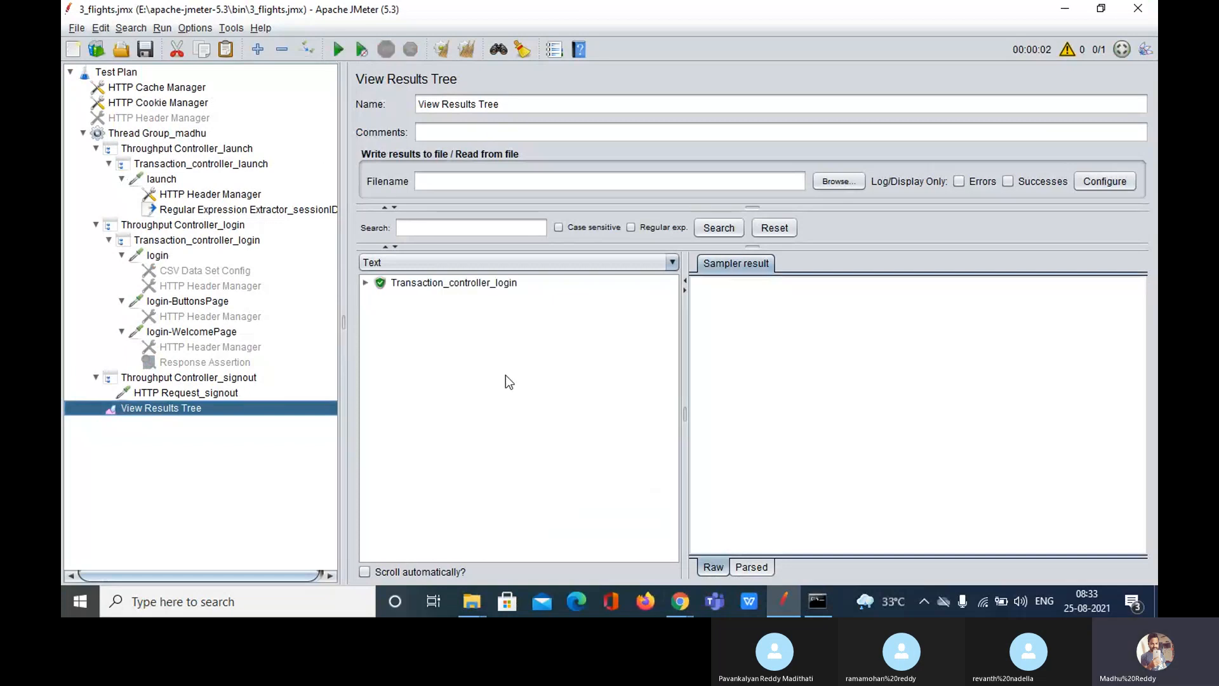
Step: Expand the passing Transaction_controller_login (3 samples) and open the launch request on port 1080
{"action": "double_click", "coordinate": [420, 284]}
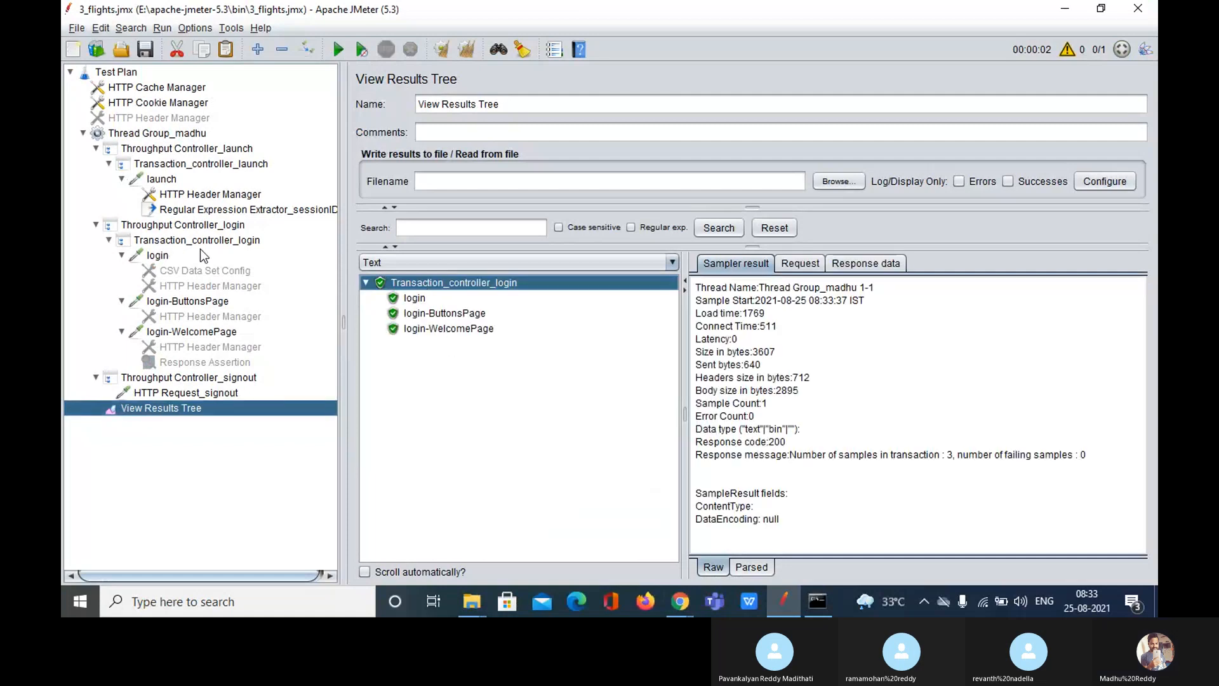
{"action": "left_click", "coordinate": [169, 165]}
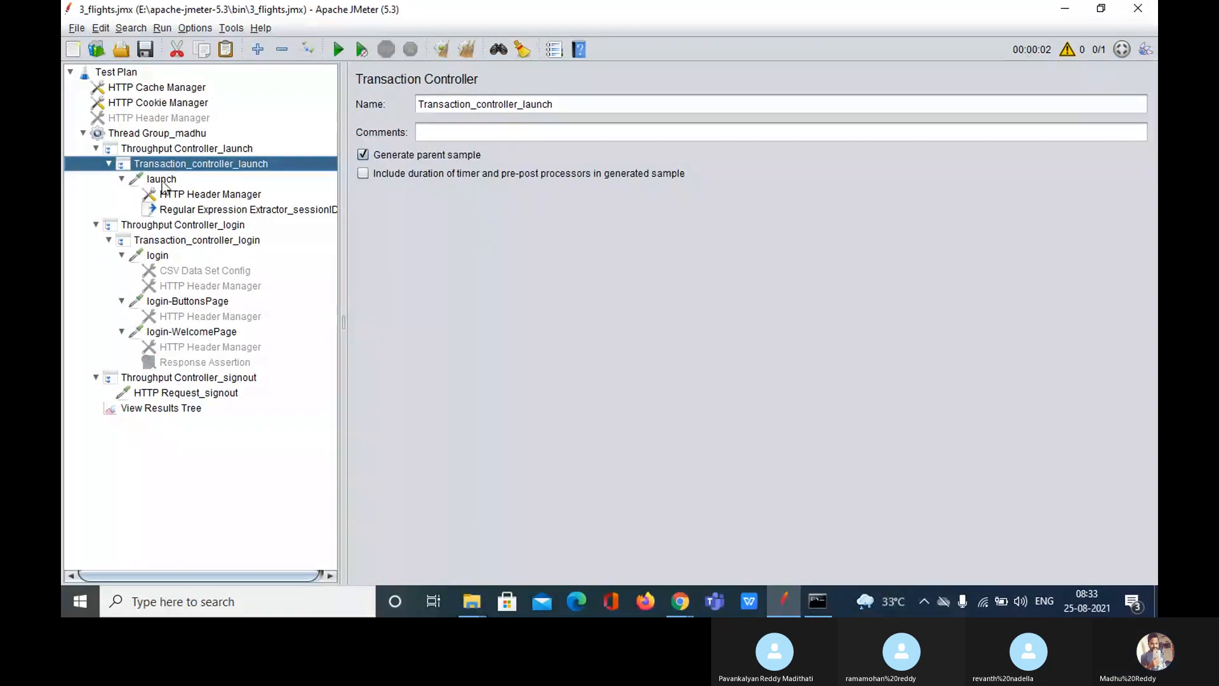
{"action": "double_click", "coordinate": [162, 180]}
{"action": "double_click", "coordinate": [162, 180]}
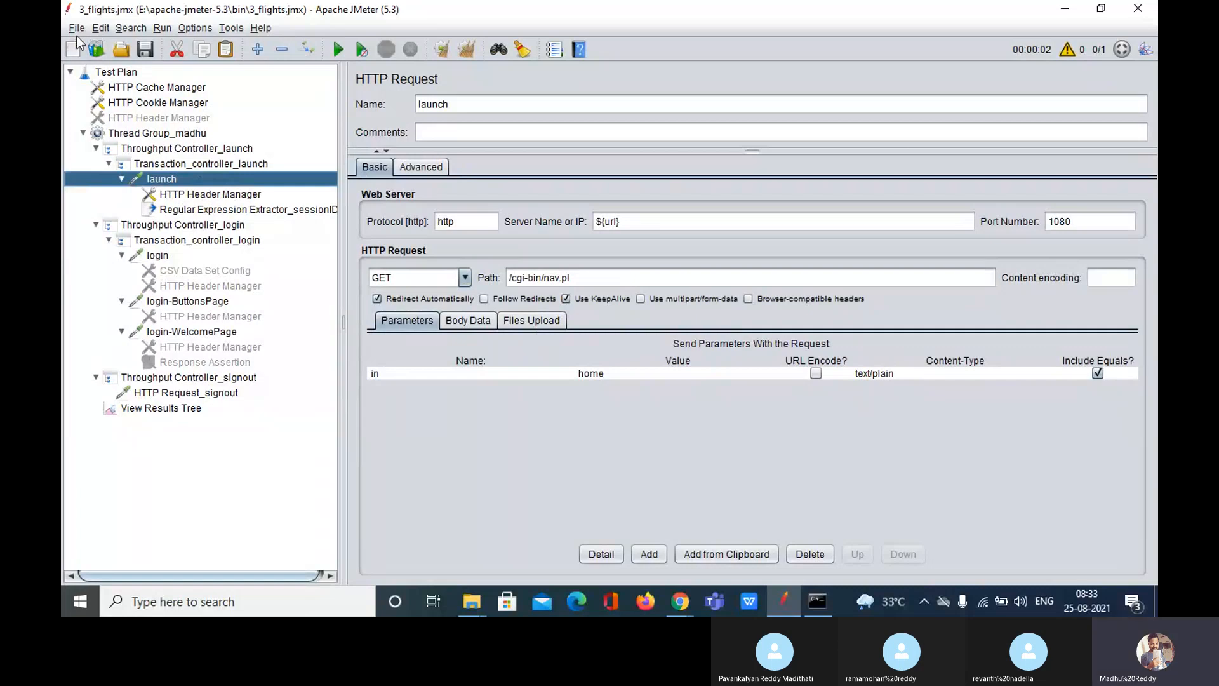
Step: Open the recent plan correlation_script_for _reference.jmx and expand all its nodes
{"action": "left_click", "coordinate": [77, 29]}
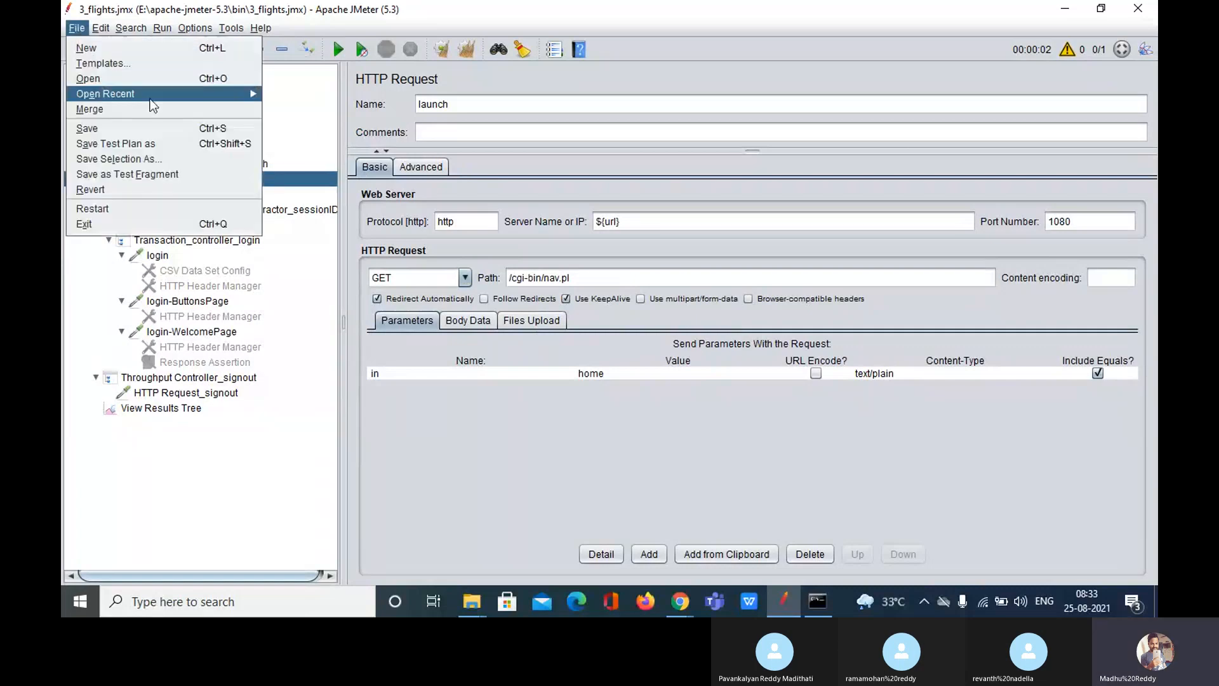
{"action": "mouse_move", "coordinate": [165, 94]}
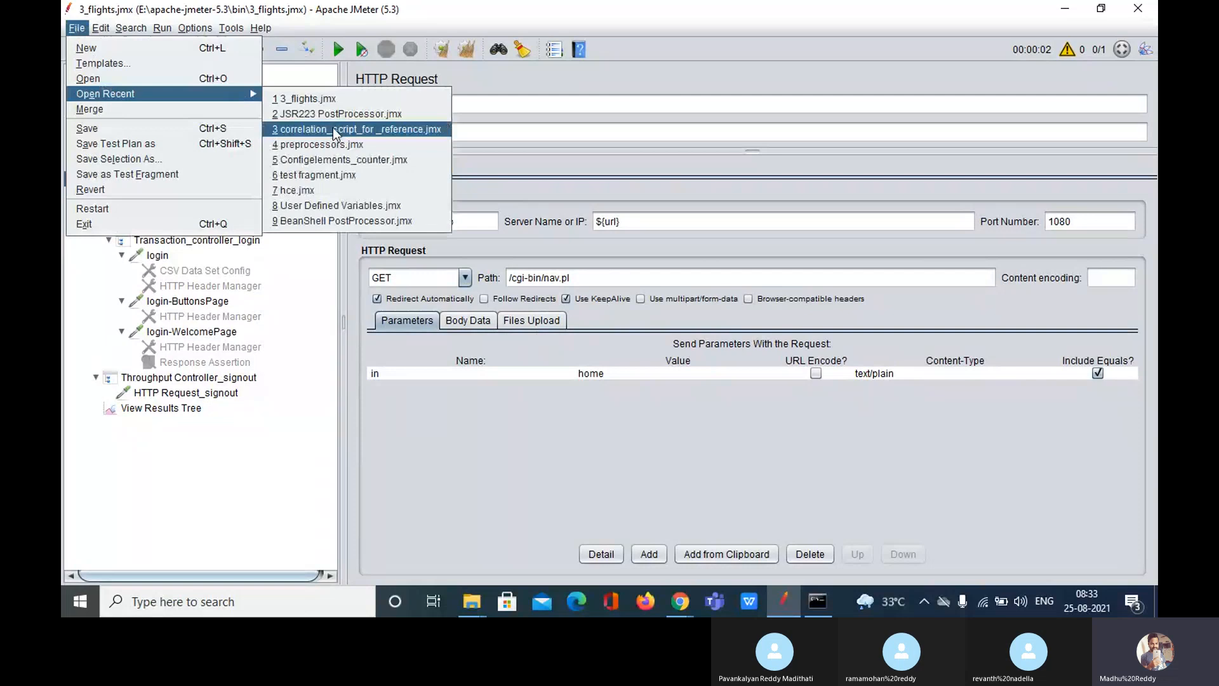
{"action": "left_click", "coordinate": [333, 129]}
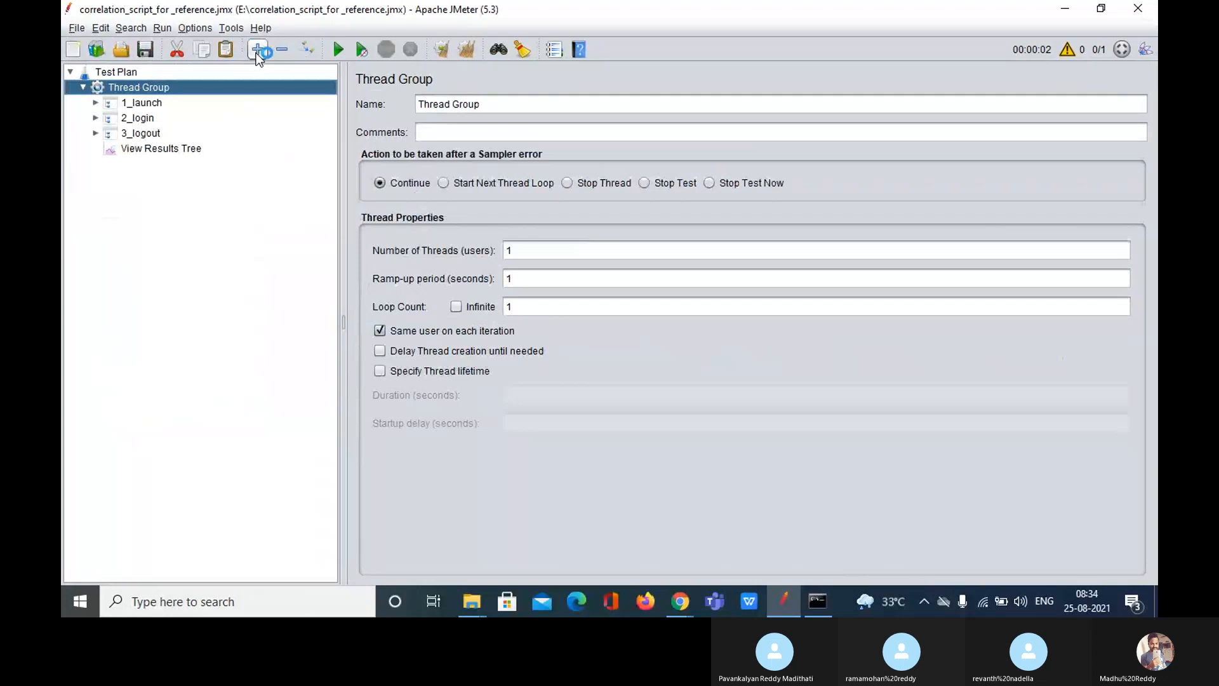
{"action": "left_click", "coordinate": [258, 50]}
Step: Run the test with View Results Tree showing, then stop and restart it
{"action": "left_click", "coordinate": [162, 499]}
{"action": "left_click", "coordinate": [337, 49]}
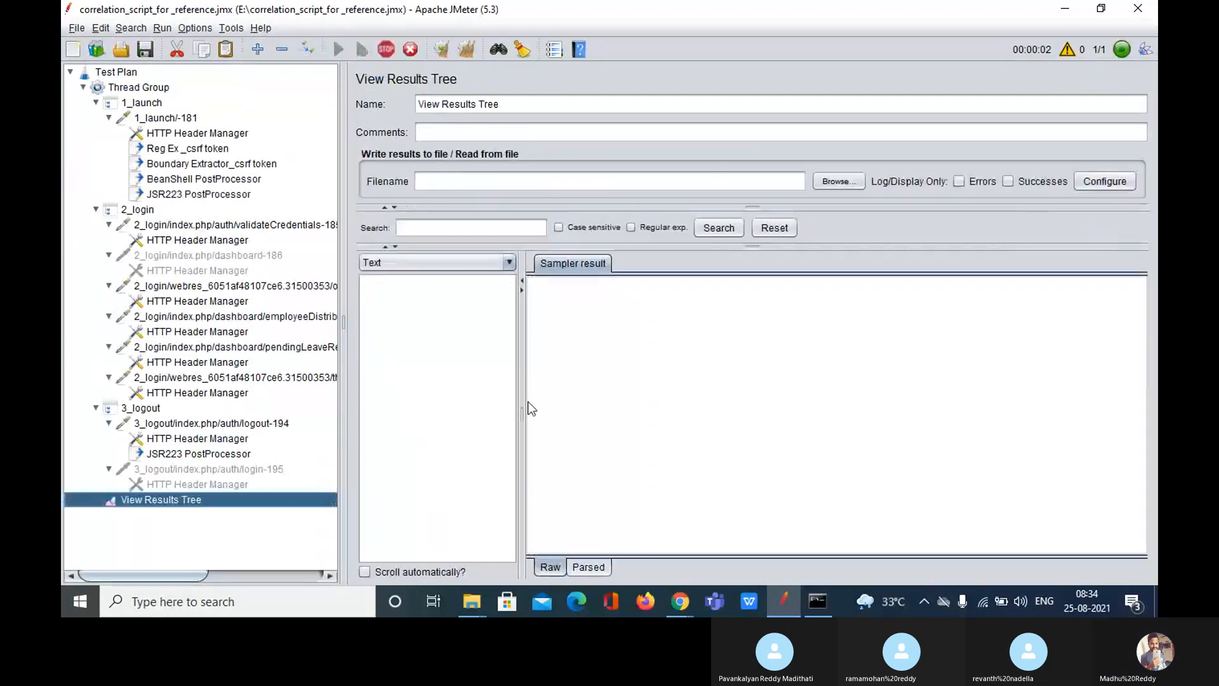
{"action": "left_click_drag", "start_coordinate": [522, 401], "coordinate": [670, 401]}
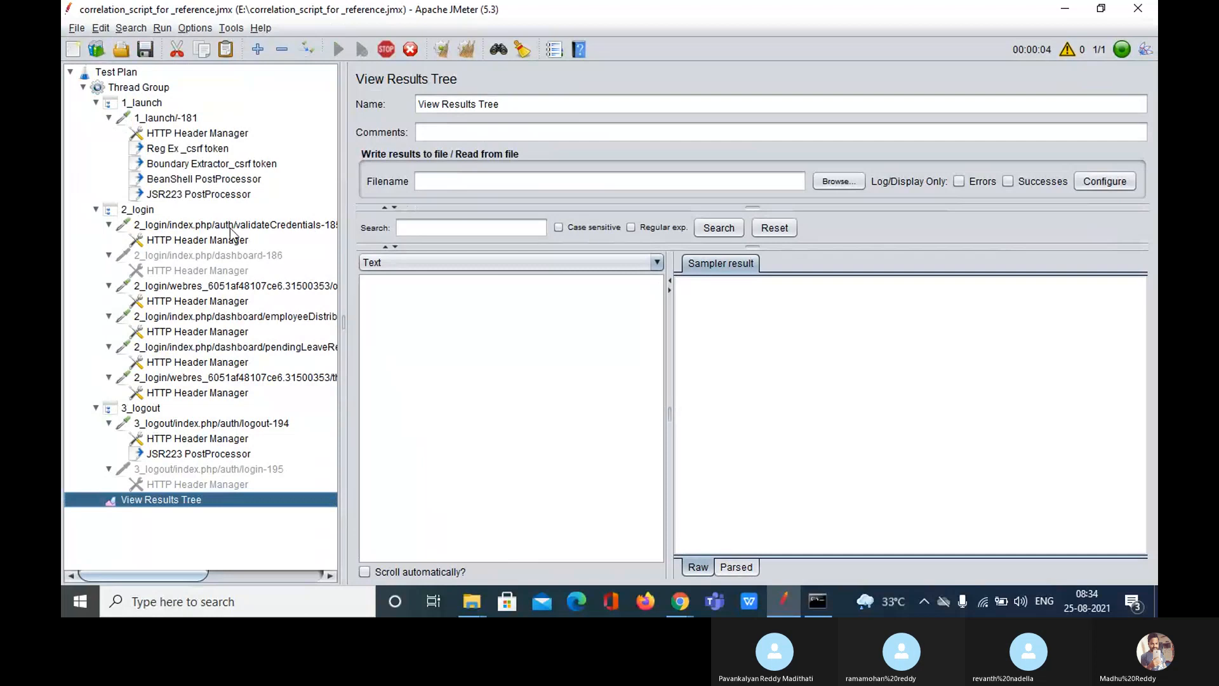
{"action": "left_click", "coordinate": [189, 194]}
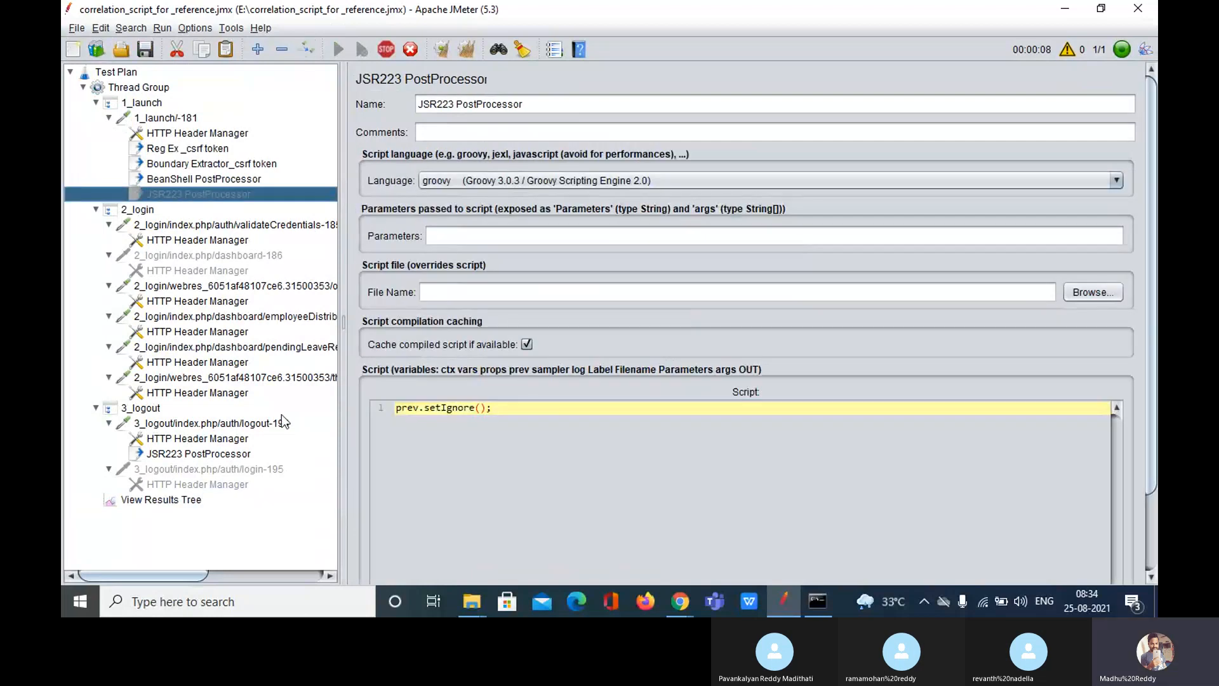
{"action": "left_click", "coordinate": [163, 501]}
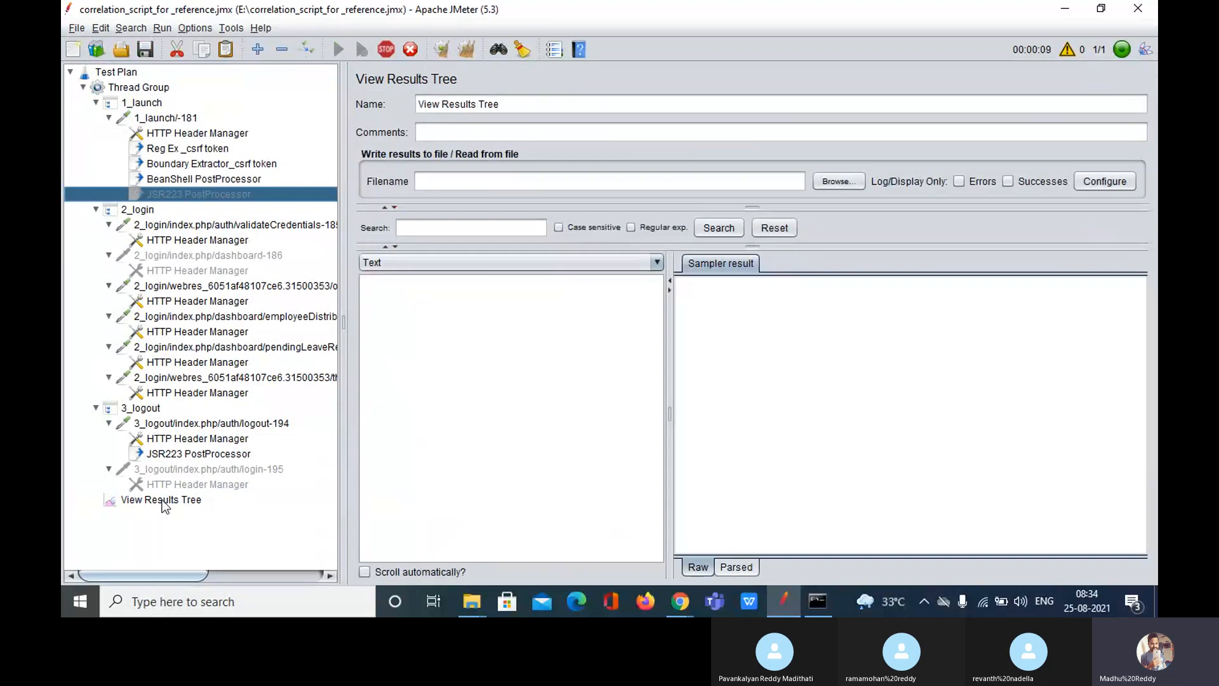
{"action": "left_click", "coordinate": [388, 52]}
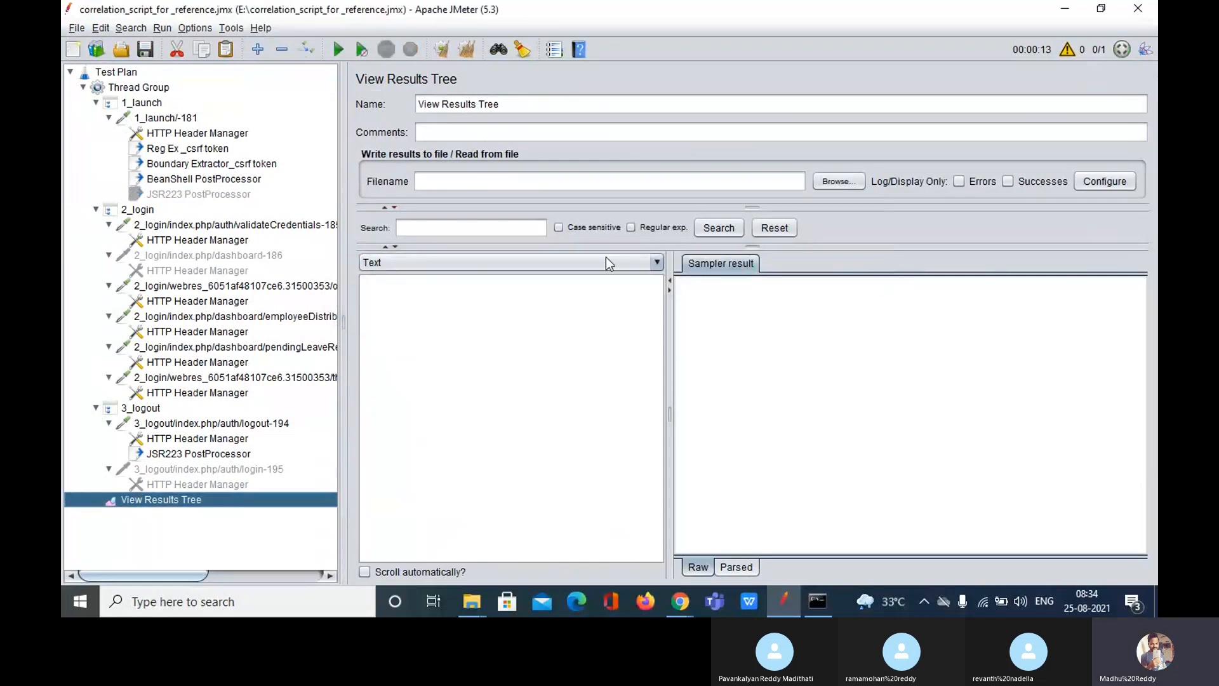
{"action": "left_click", "coordinate": [331, 44]}
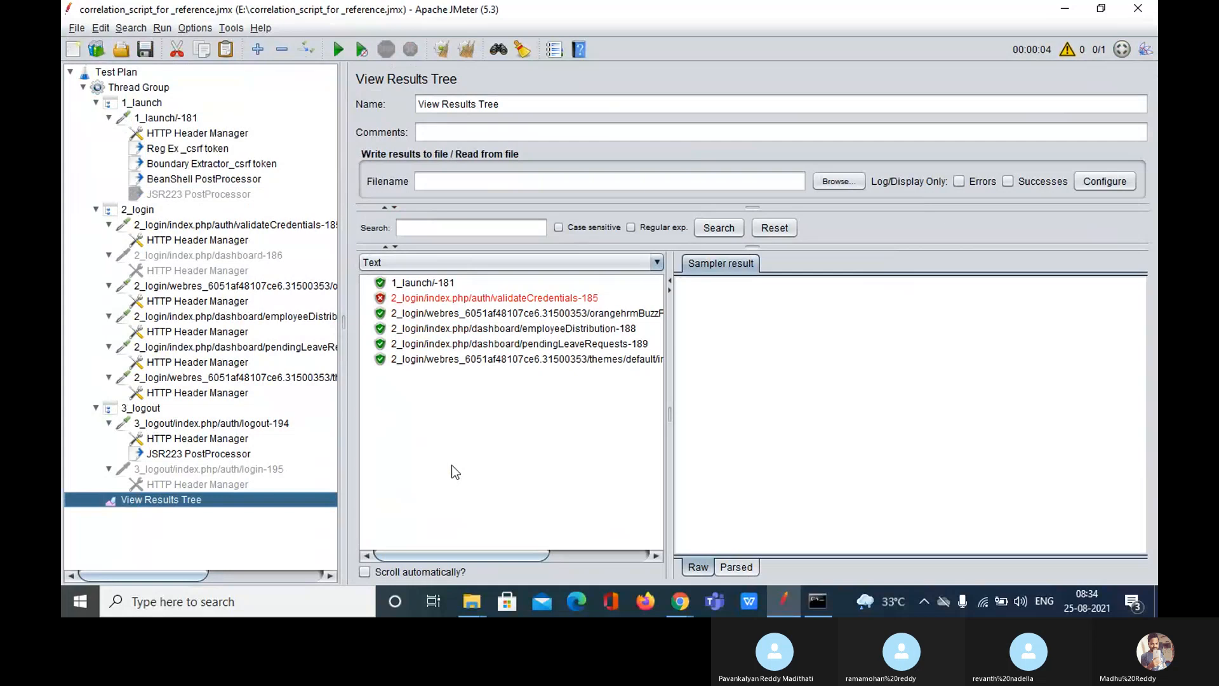
Step: Disable the 3_logout JSR223 PostProcessor and clear the View Results Tree results
{"action": "left_click", "coordinate": [233, 455]}
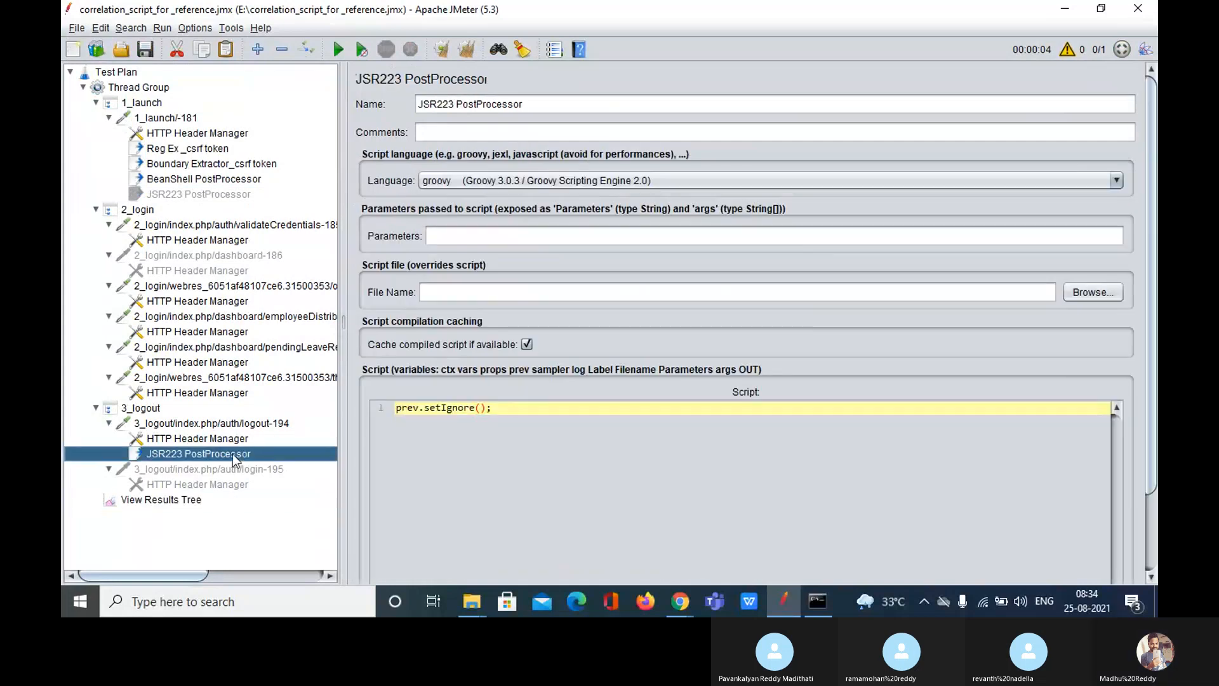
{"action": "key", "text": "ctrl+t"}
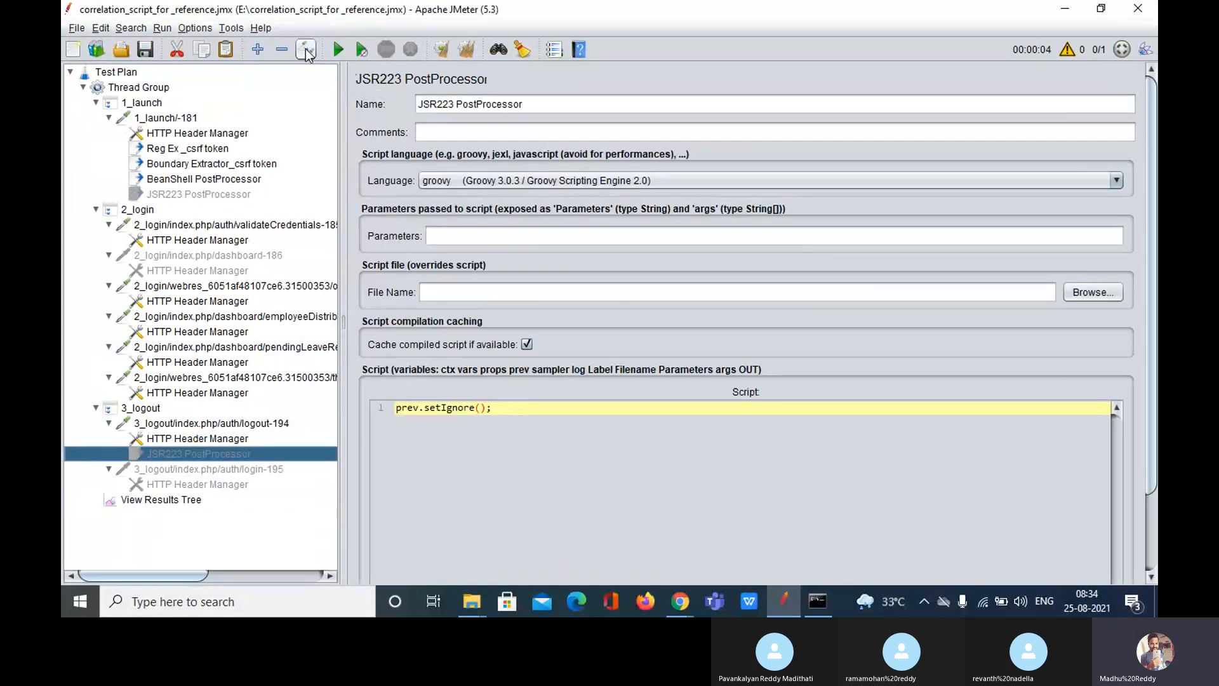
{"action": "left_click", "coordinate": [178, 500]}
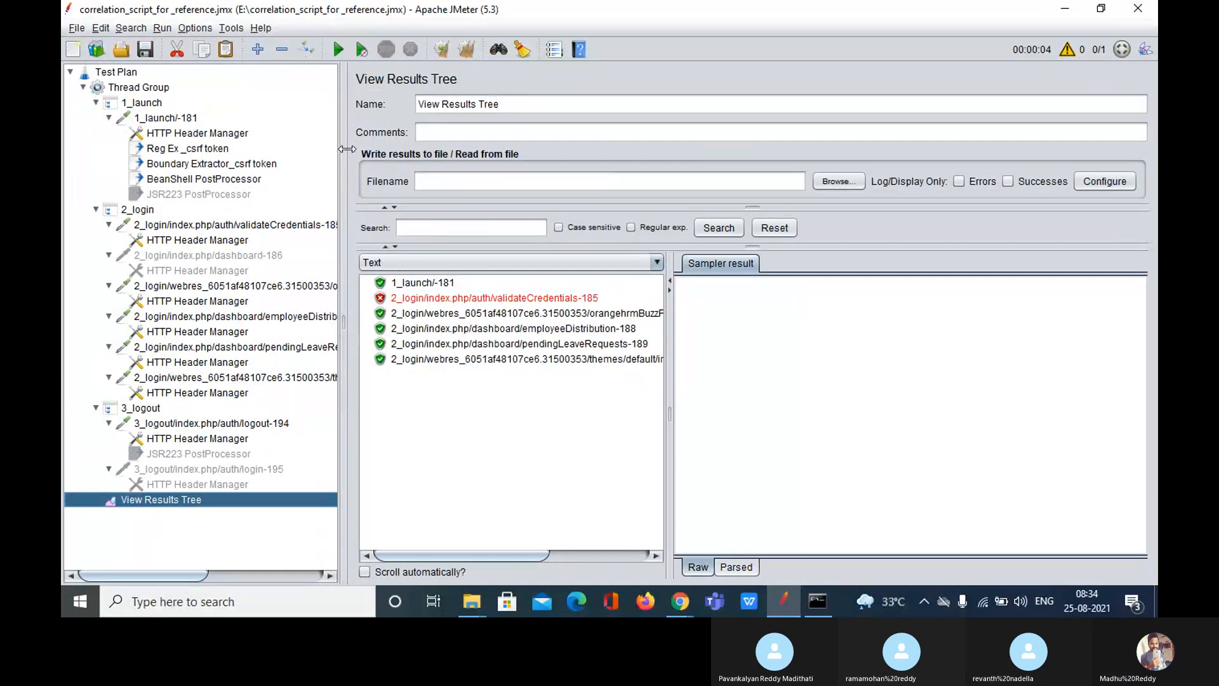
{"action": "left_click", "coordinate": [470, 52]}
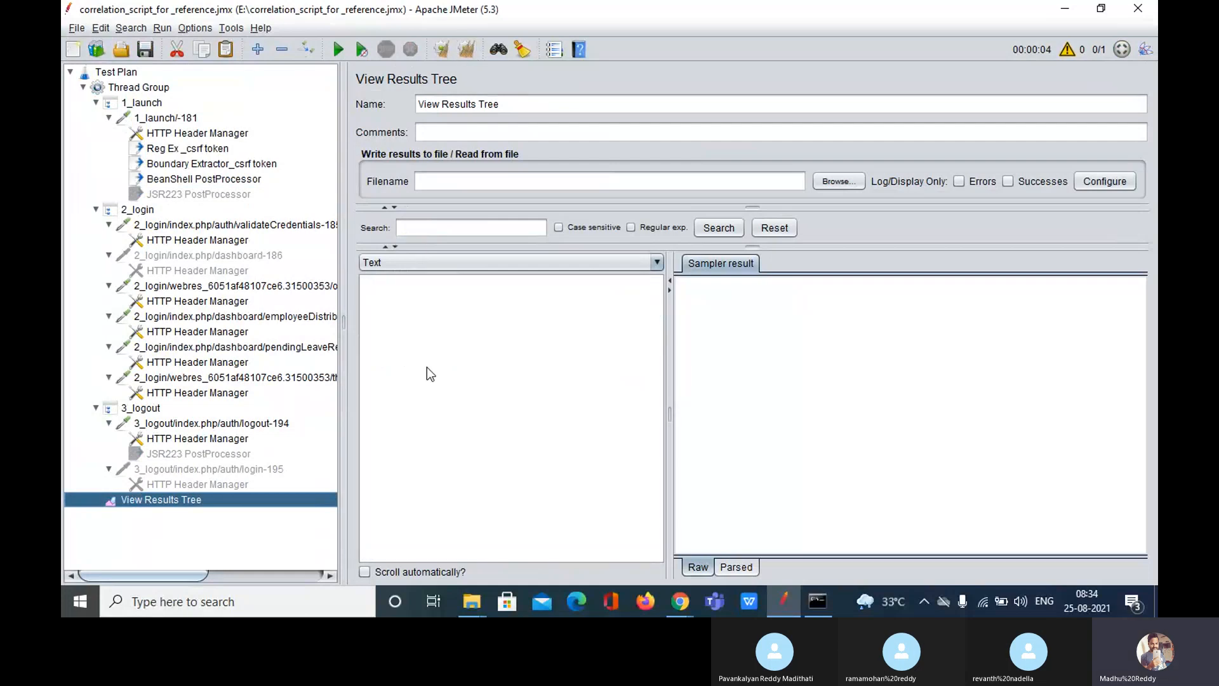
{"action": "left_click_drag", "start_coordinate": [342, 322], "coordinate": [350, 323]}
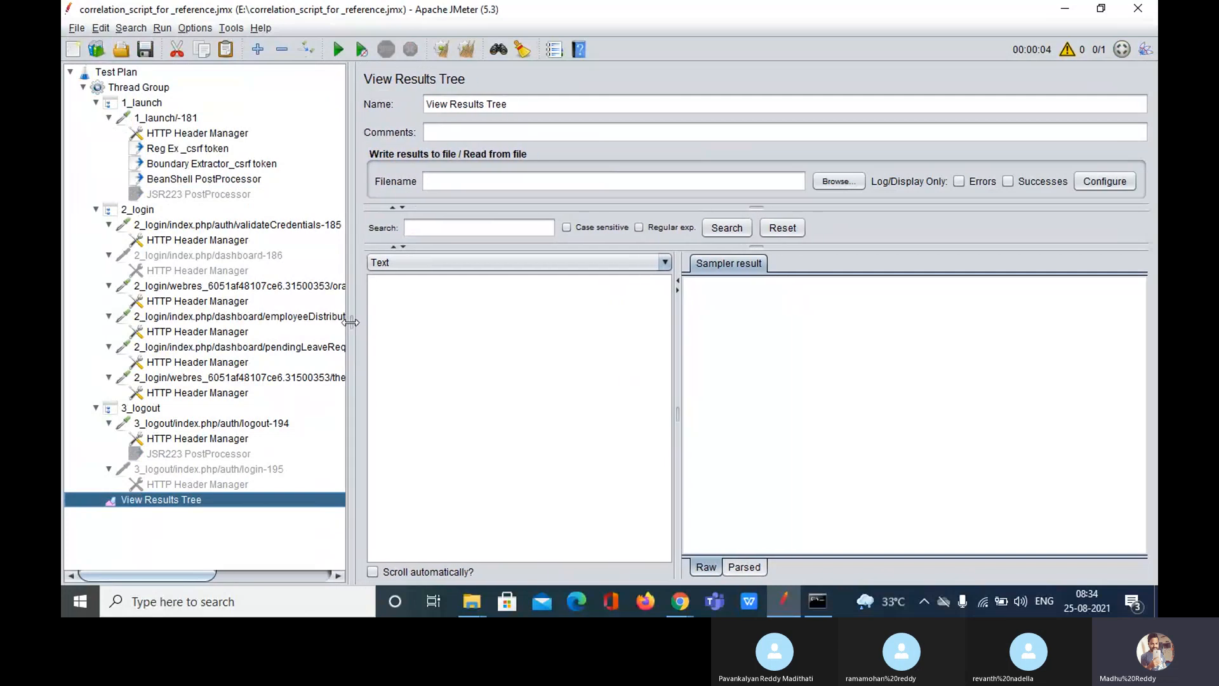
Step: Give the Thread Group 100 threads, 30 s ramp-up, infinite loops and a 60 s duration
{"action": "left_click", "coordinate": [136, 93]}
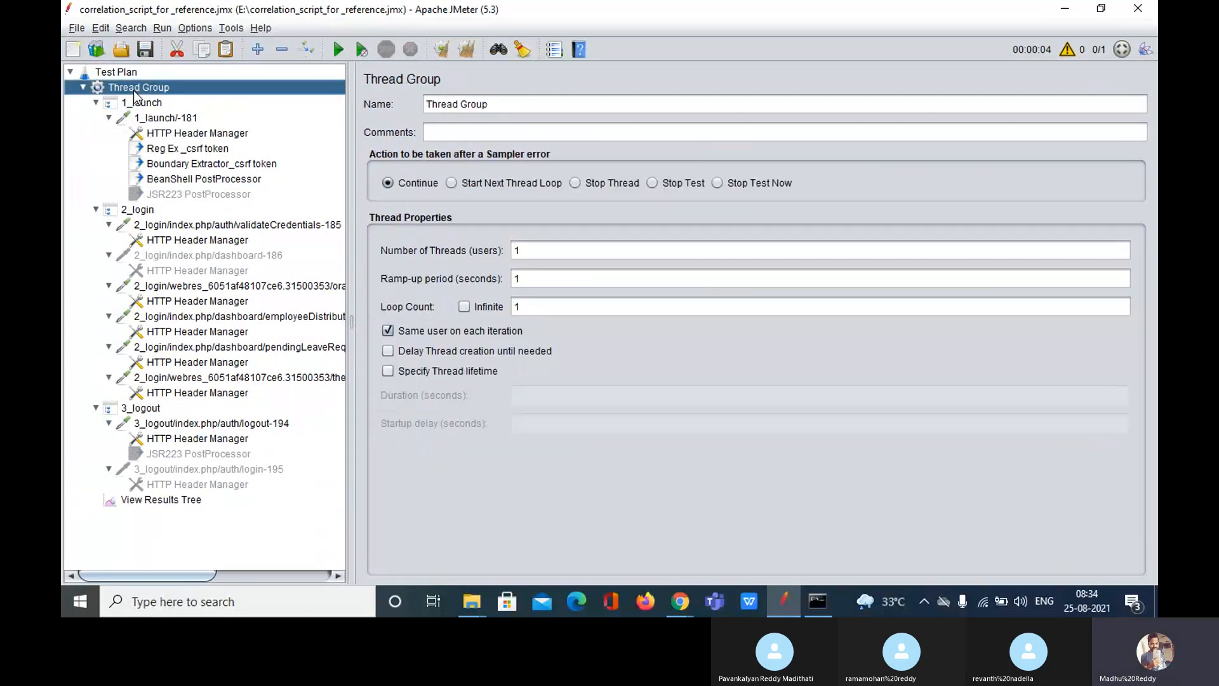
{"action": "left_click", "coordinate": [534, 252]}
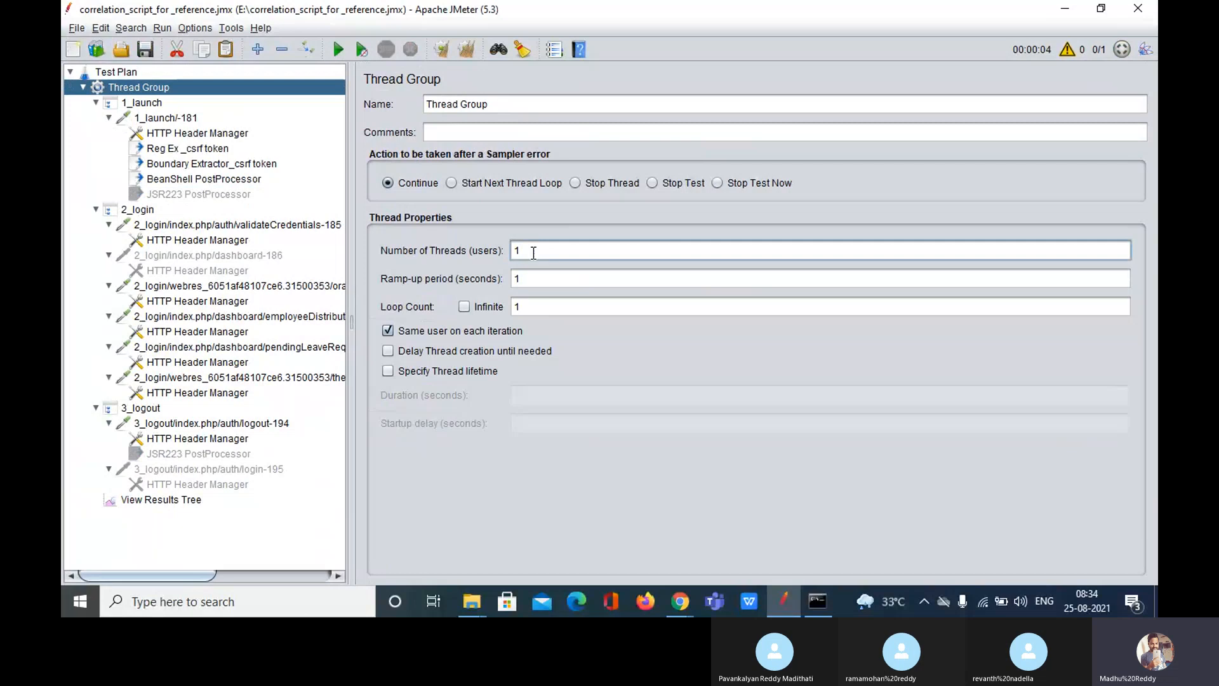
{"action": "type", "text": "00"}
{"action": "left_click", "coordinate": [535, 278]}
{"action": "key", "text": "BackSpace"}
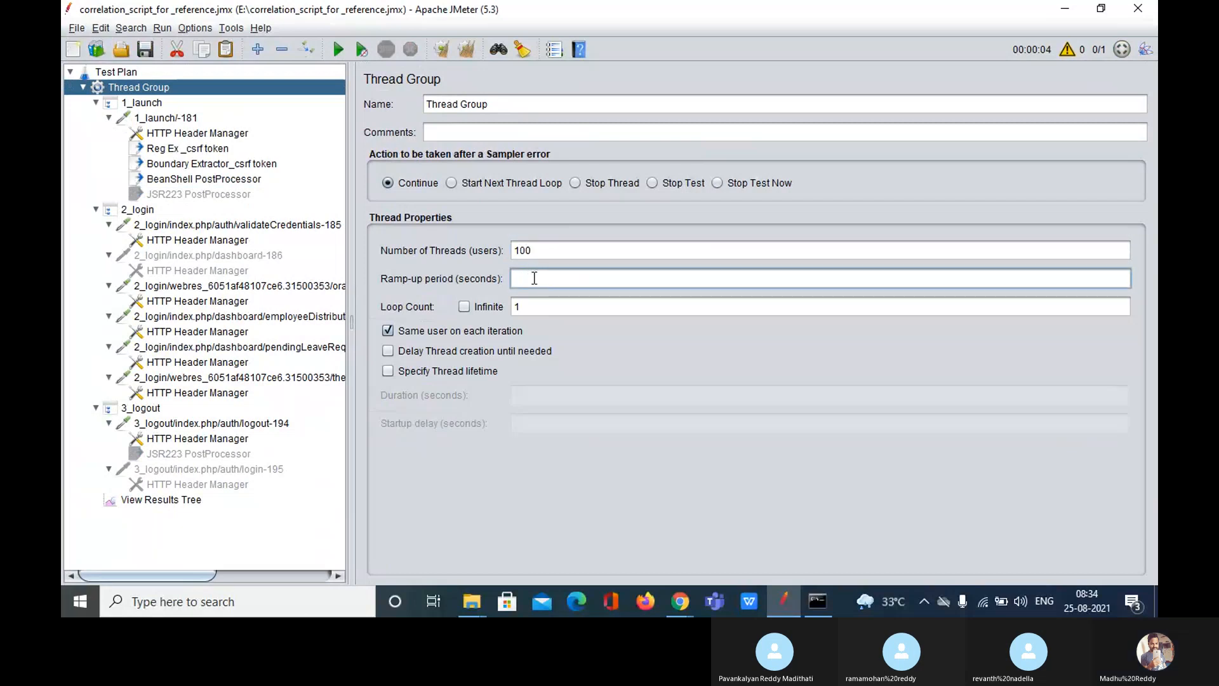
{"action": "type", "text": "30"}
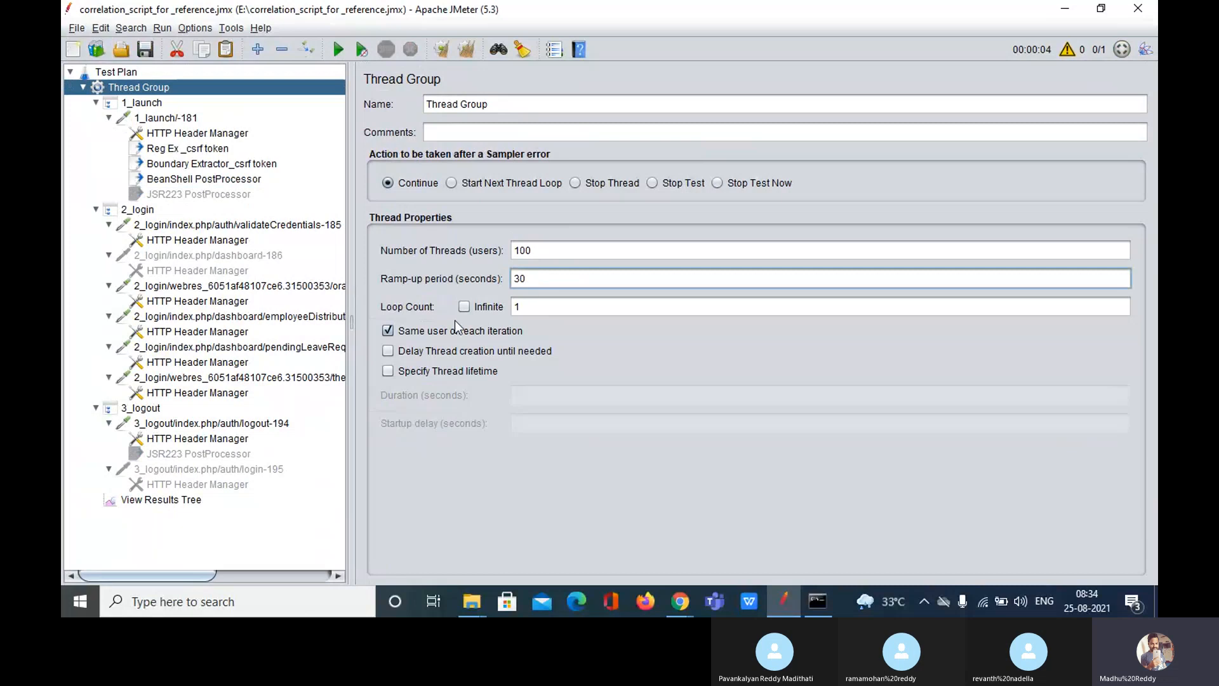
{"action": "left_click", "coordinate": [465, 305]}
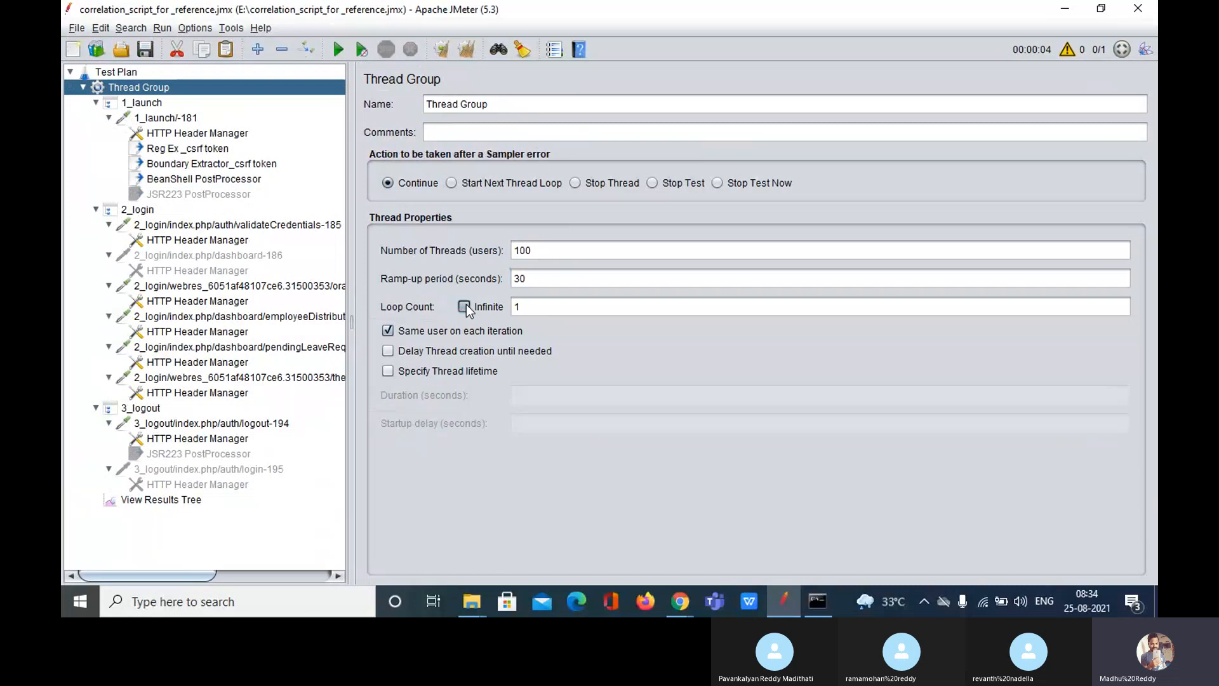
{"action": "left_click", "coordinate": [389, 371]}
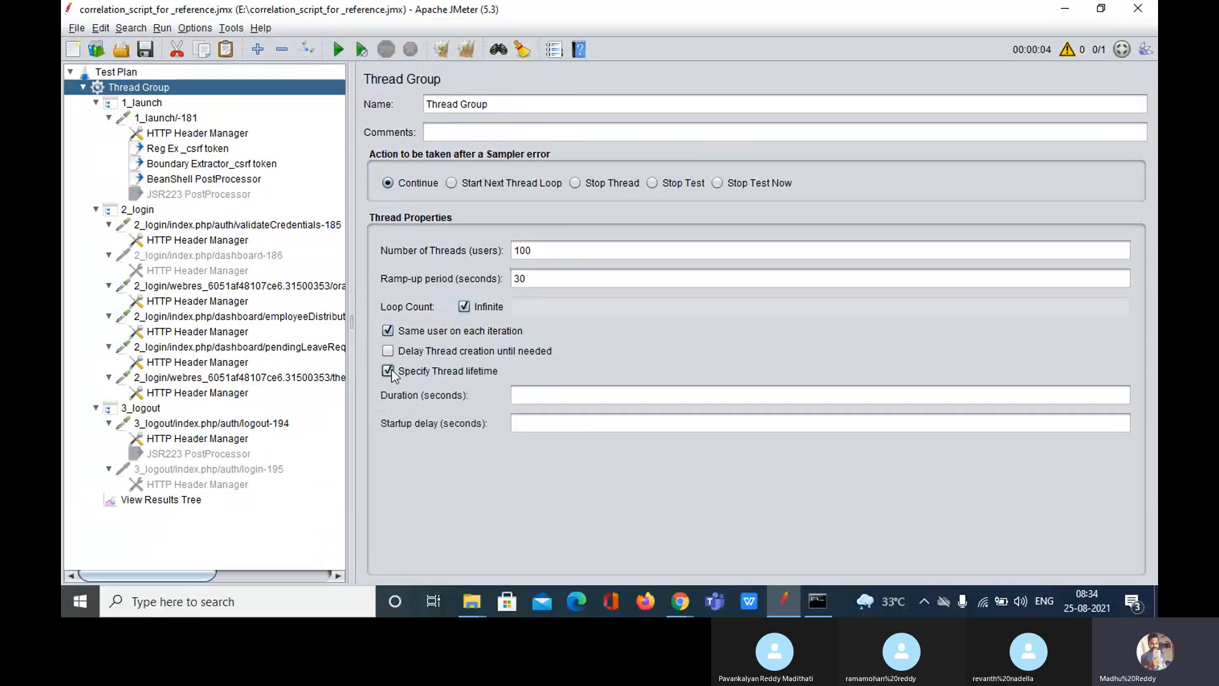
{"action": "left_click", "coordinate": [543, 398]}
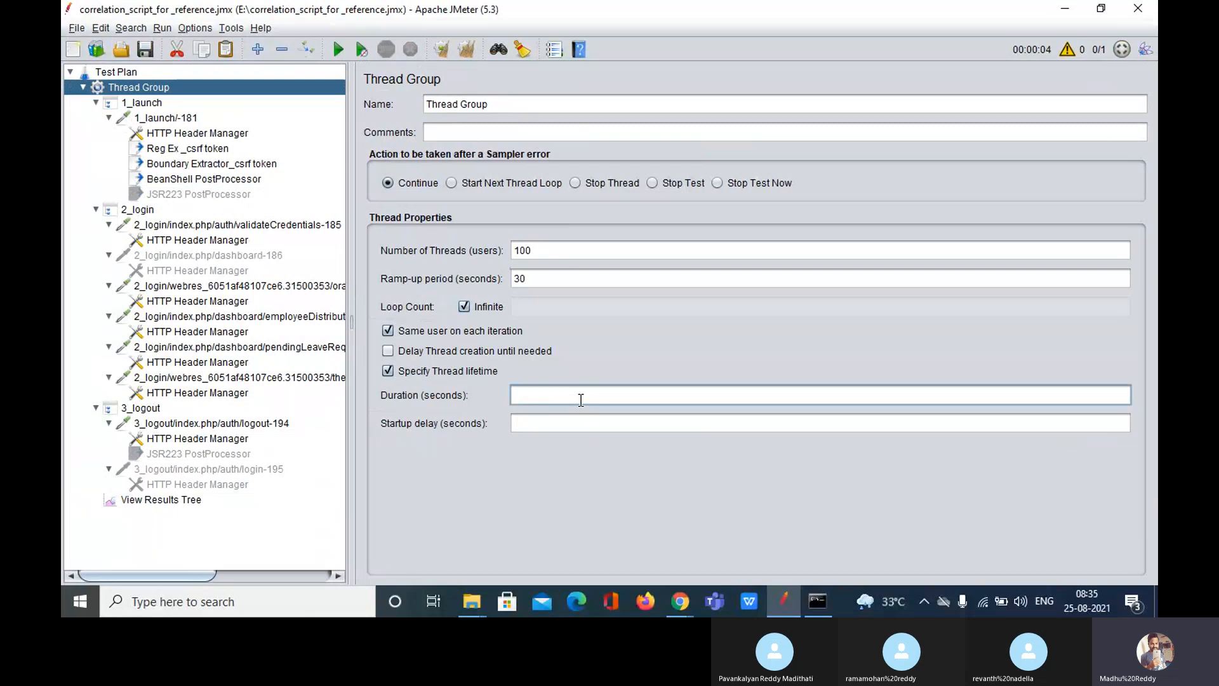
{"action": "type", "text": "60"}
{"action": "left_click", "coordinate": [678, 602]}
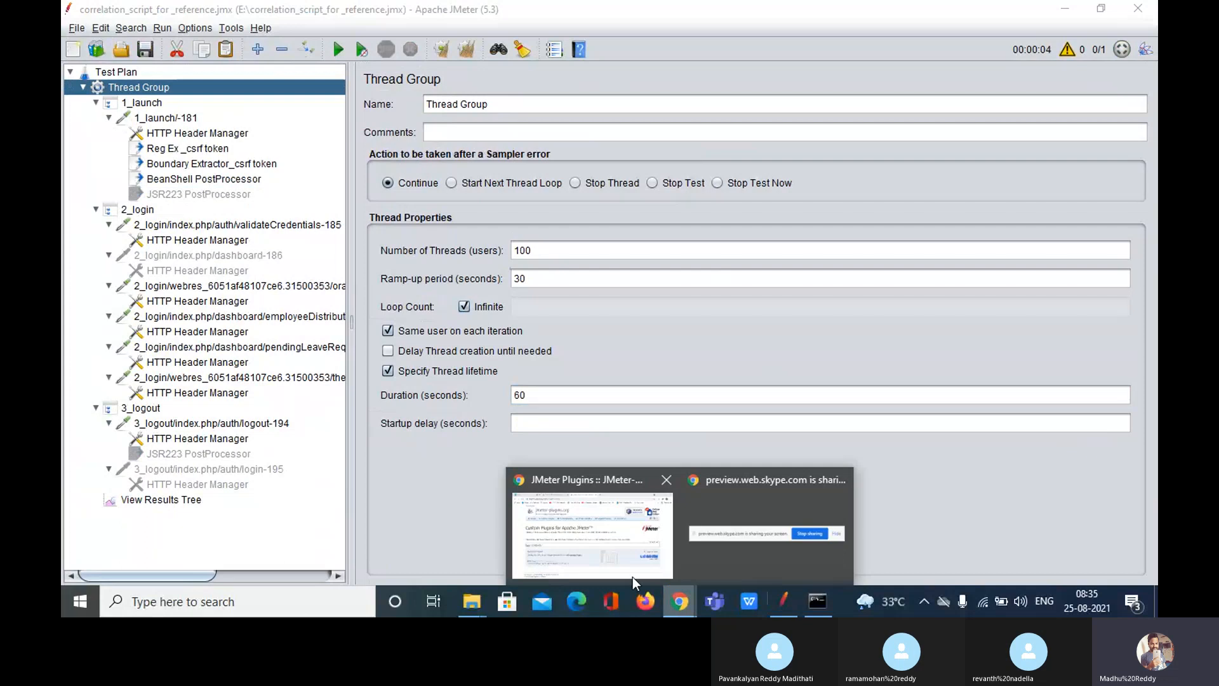
Step: Switch the browser from the Synthesis Report page back to the Skype meeting tab
{"action": "left_click", "coordinate": [589, 550]}
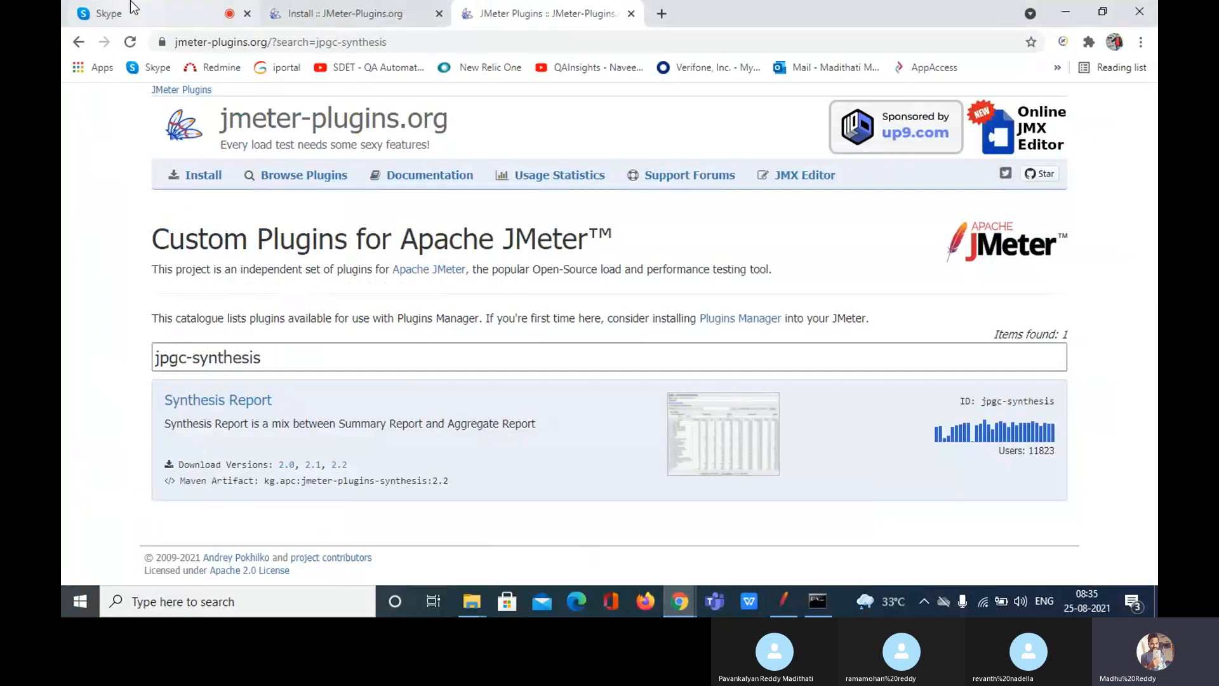
{"action": "left_click", "coordinate": [105, 13]}
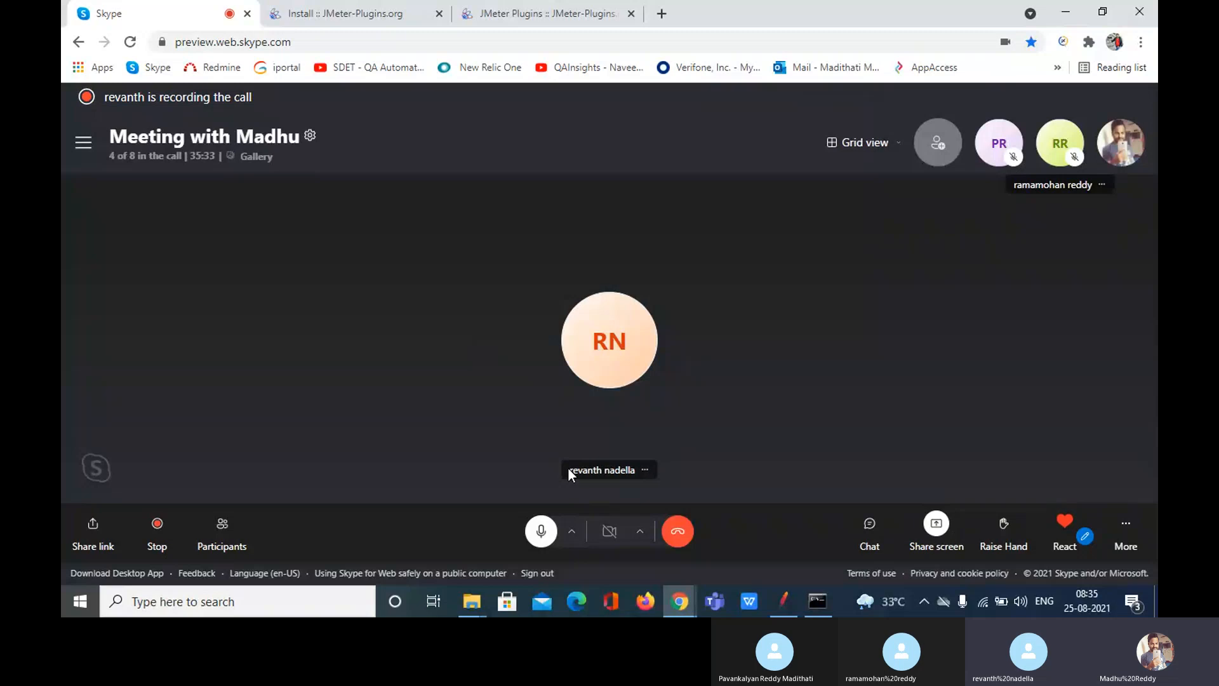
Step: Switch from the Skype call back to the JMeter window
{"action": "left_click", "coordinate": [791, 603]}
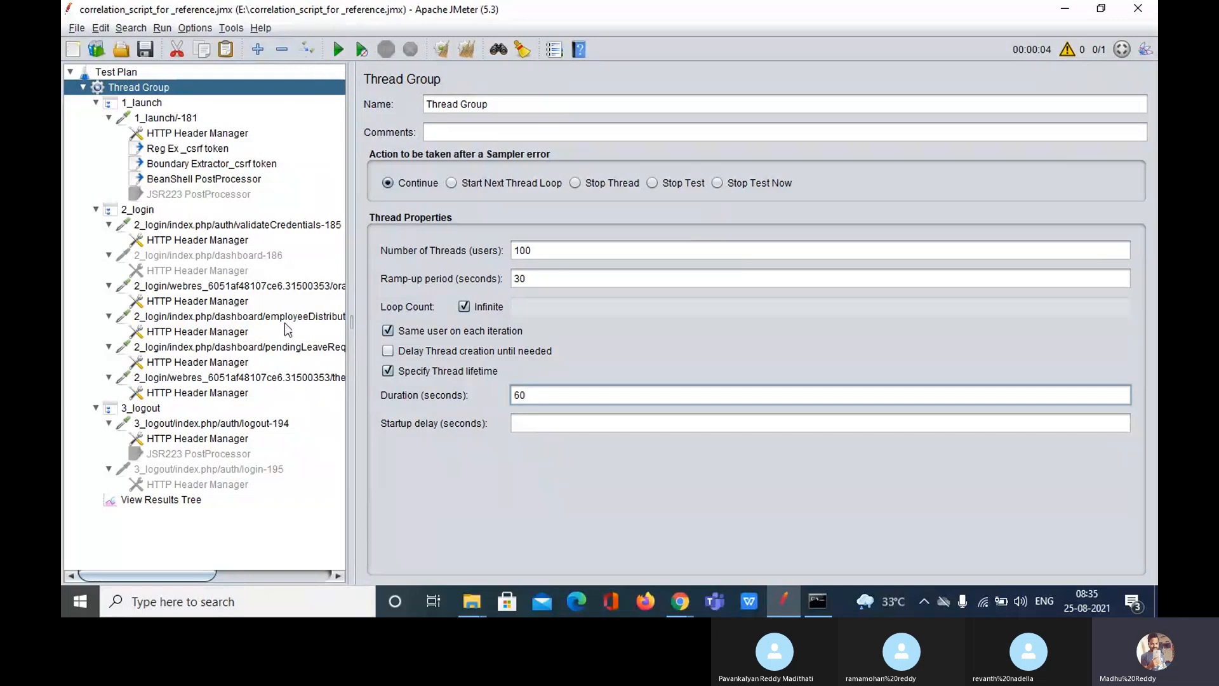
Step: Select View Results Tree in JMeter and launch a blank Notepad via Windows search
{"action": "left_click", "coordinate": [186, 502]}
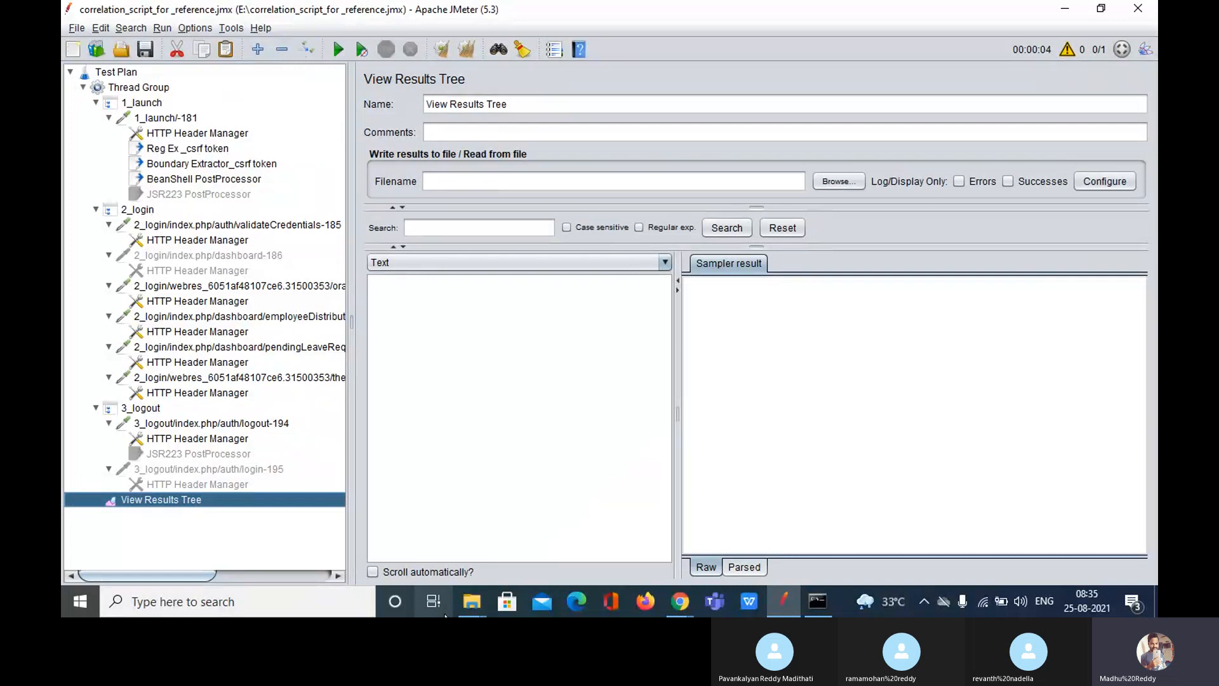
{"action": "left_click", "coordinate": [235, 603]}
{"action": "type", "text": "no"}
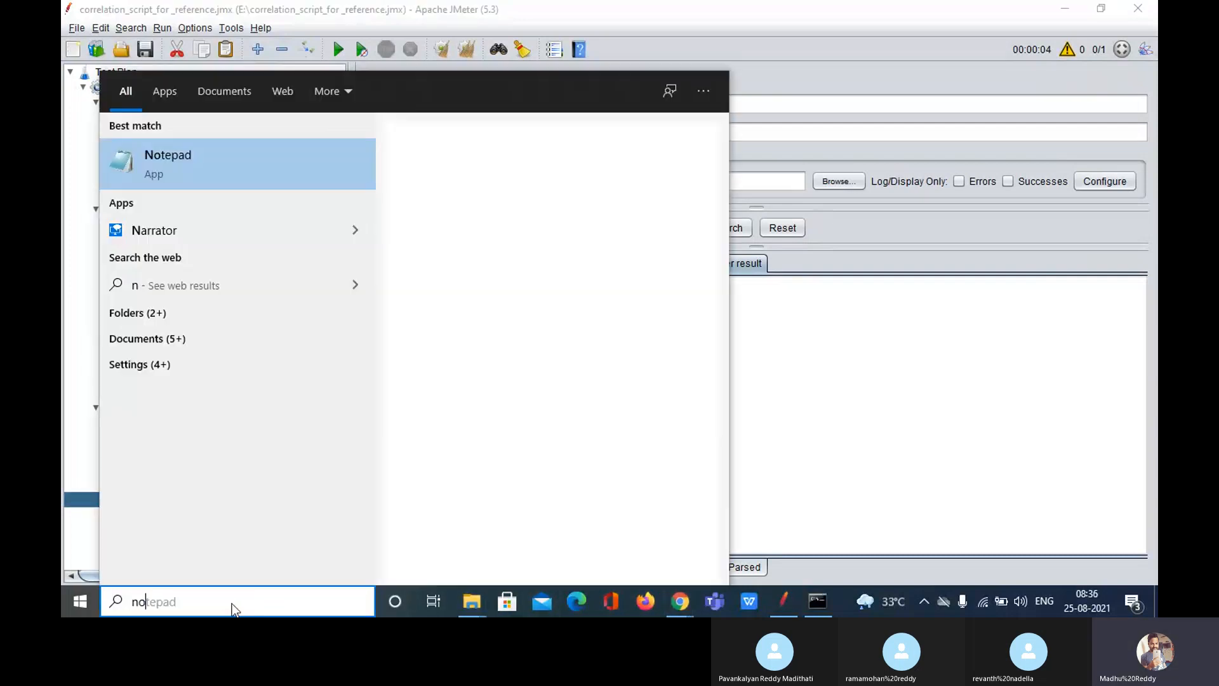
{"action": "type", "text": "tepad"}
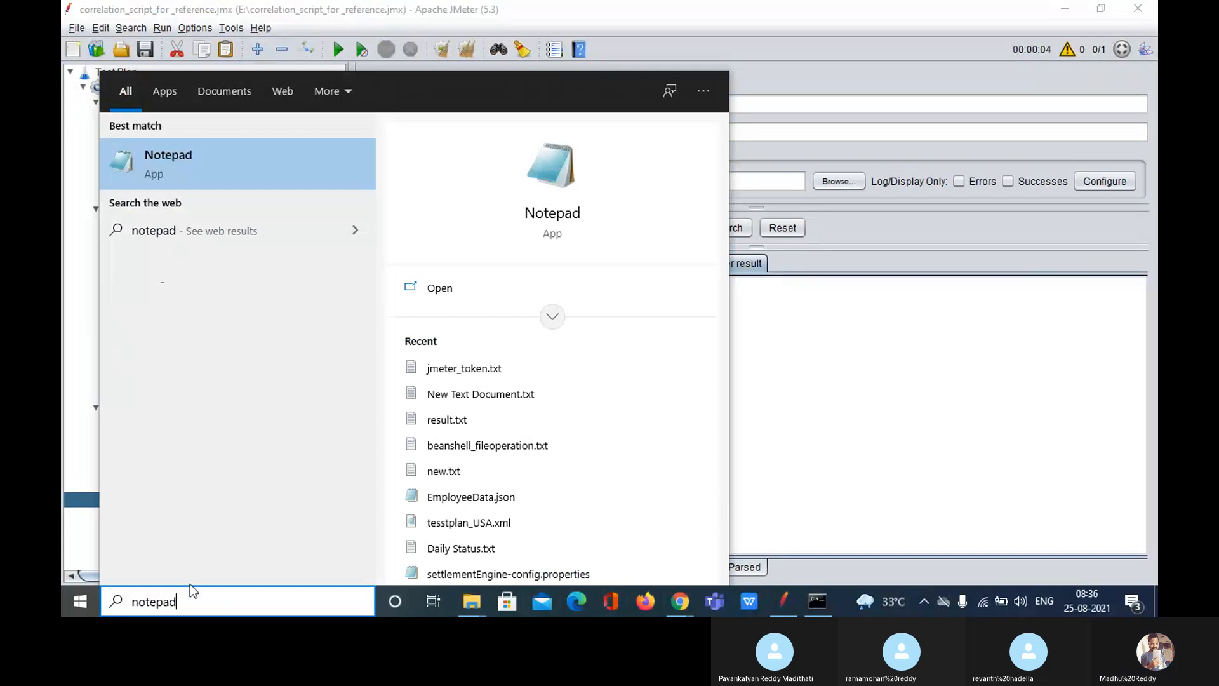
{"action": "left_click", "coordinate": [230, 161]}
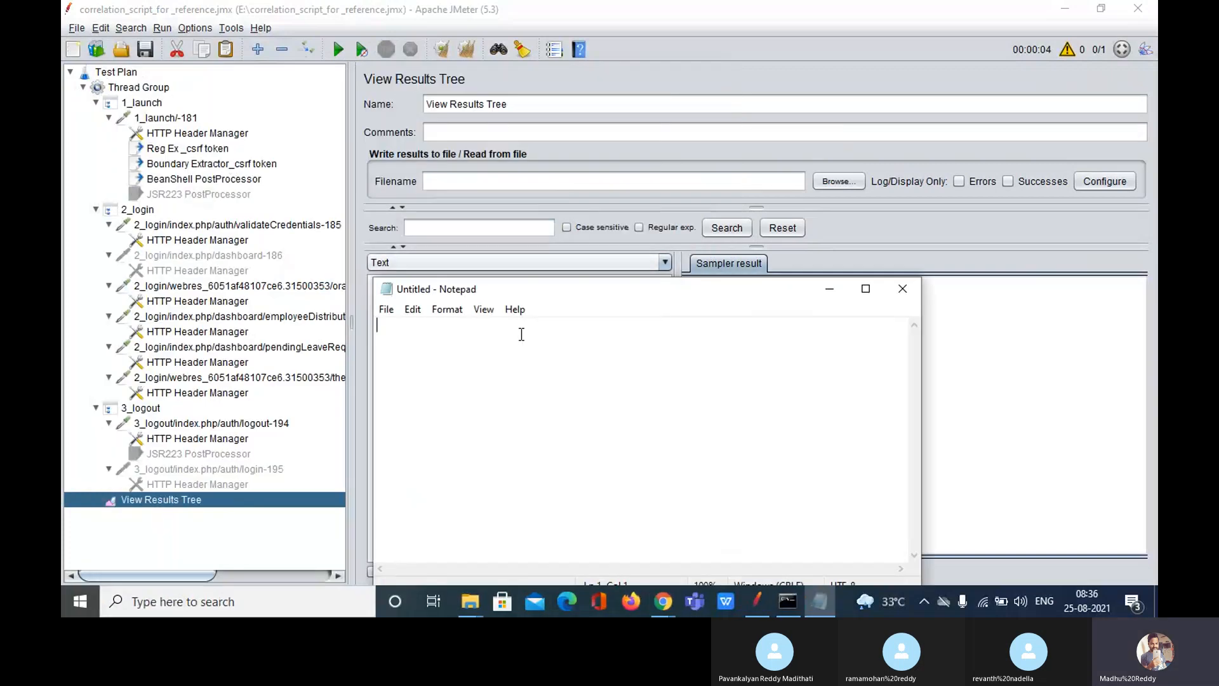
Step: Type 'Teypes of executions : from tool (Jmeter GUI) , From cmd line(terminal)' in maximized Notepad
{"action": "left_click", "coordinate": [866, 289]}
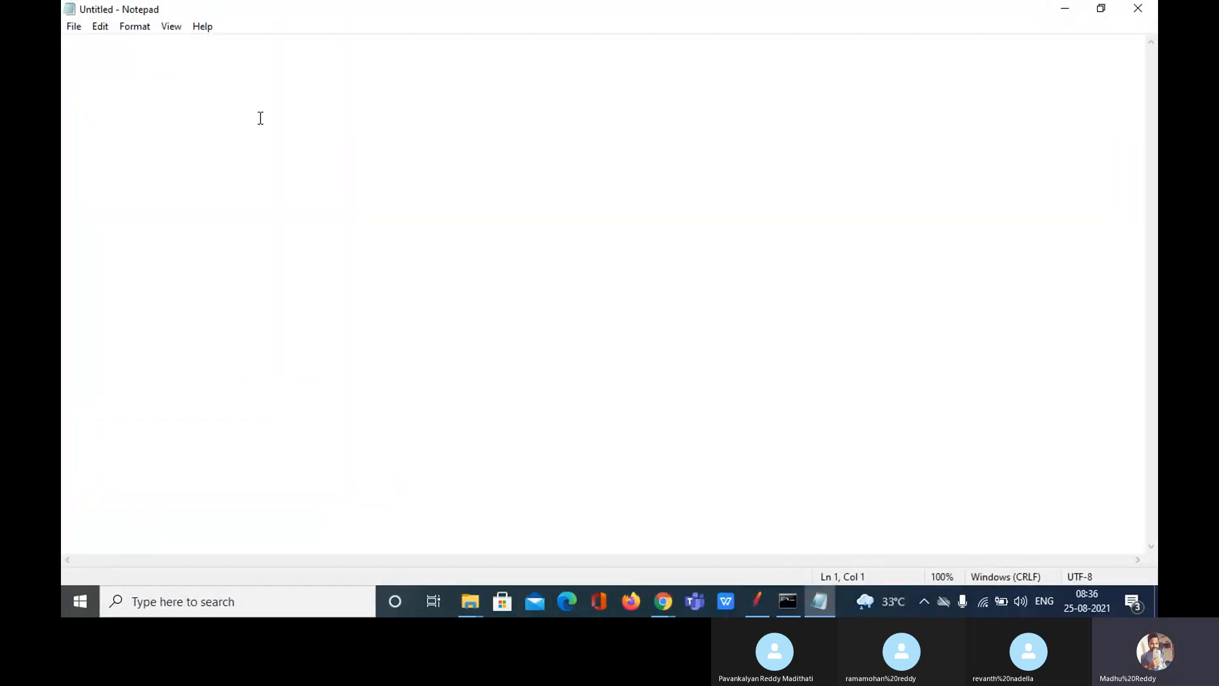
{"action": "key", "text": "Return"}
{"action": "key", "text": "Return"}
{"action": "type", "text": "Teypes of "}
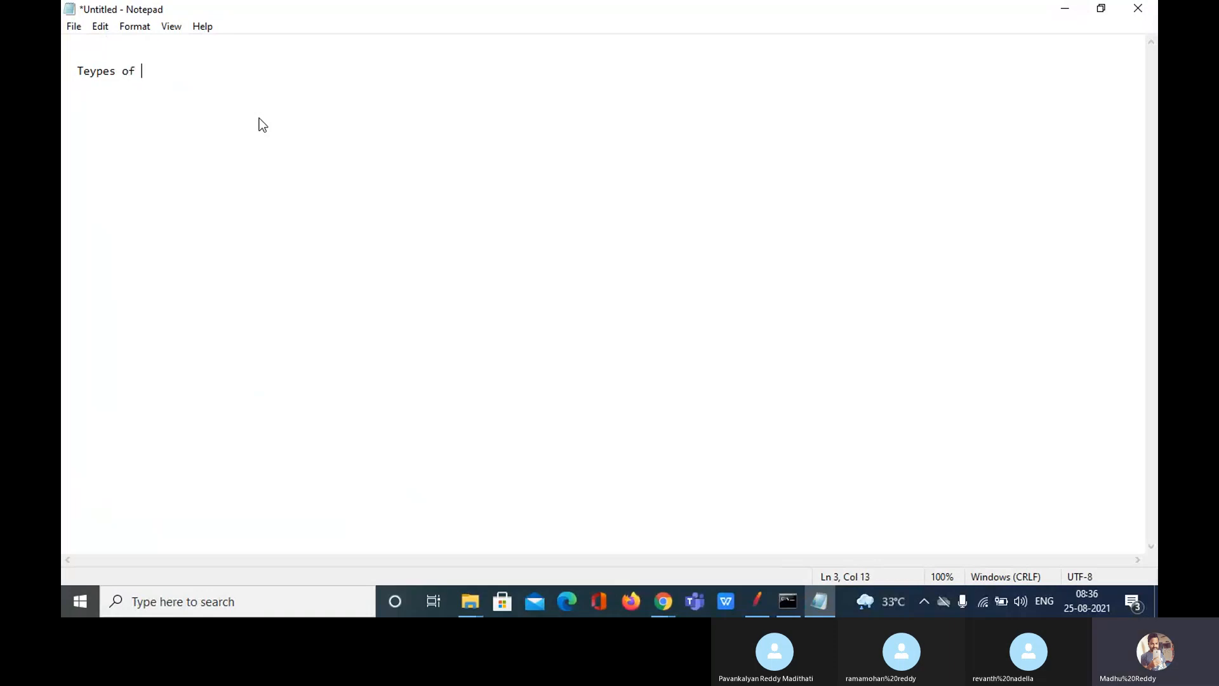
{"action": "type", "text": "execuitons"}
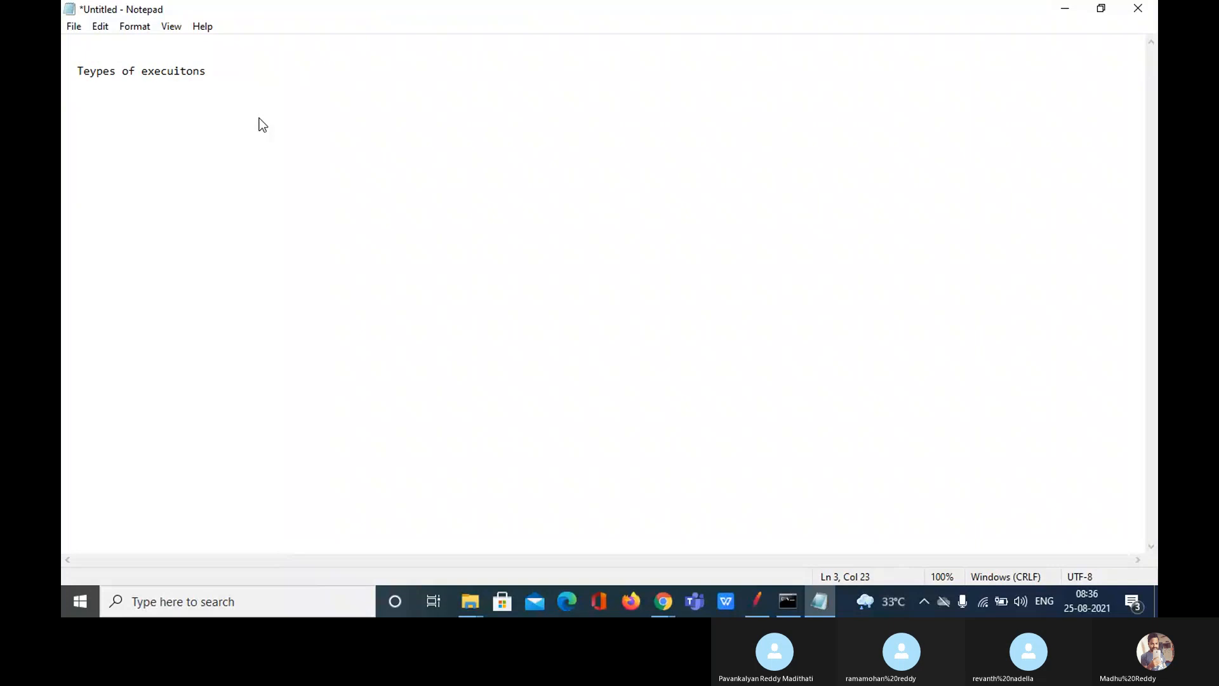
{"action": "key", "text": "BackSpace"}
{"action": "key", "text": "BackSpace"}
{"action": "key", "text": "BackSpace"}
{"action": "key", "text": "BackSpace"}
{"action": "key", "text": "BackSpace"}
{"action": "type", "text": "tions : "}
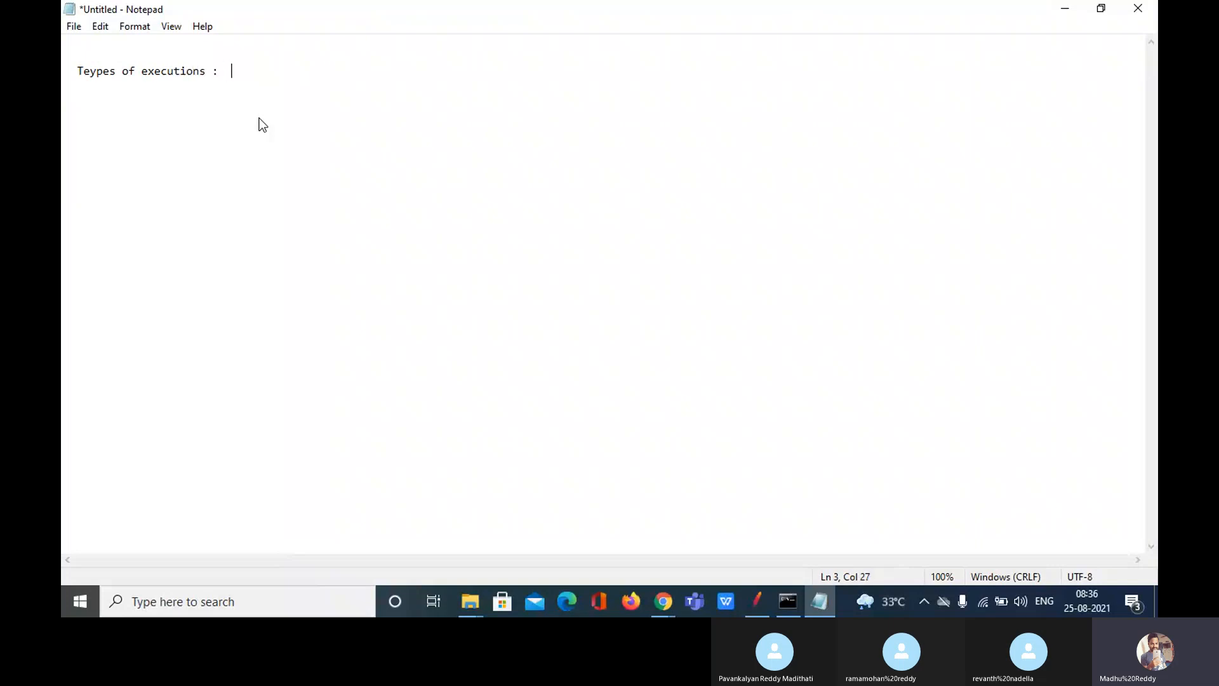
{"action": "type", "text": " from tool ()"}
{"action": "key", "text": "Left"}
{"action": "type", "text": "Jmeter"}
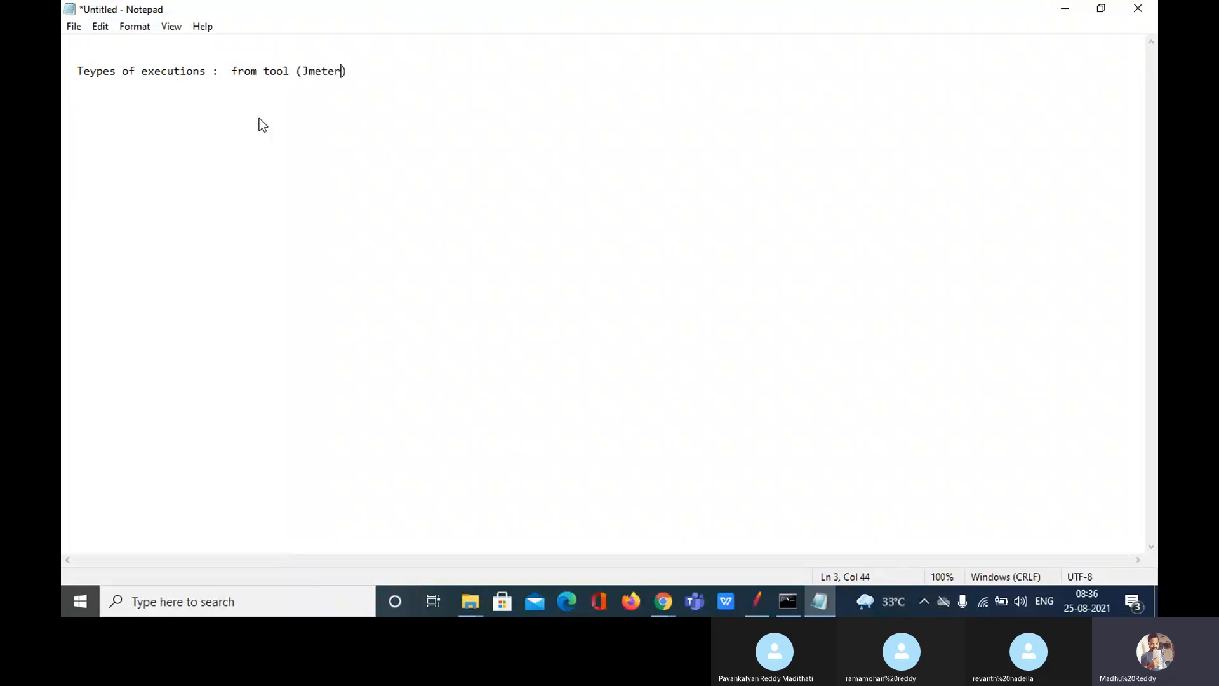
{"action": "type", "text": " GUI"}
{"action": "key", "text": "End"}
{"action": "type", "text": ", From cmd line "}
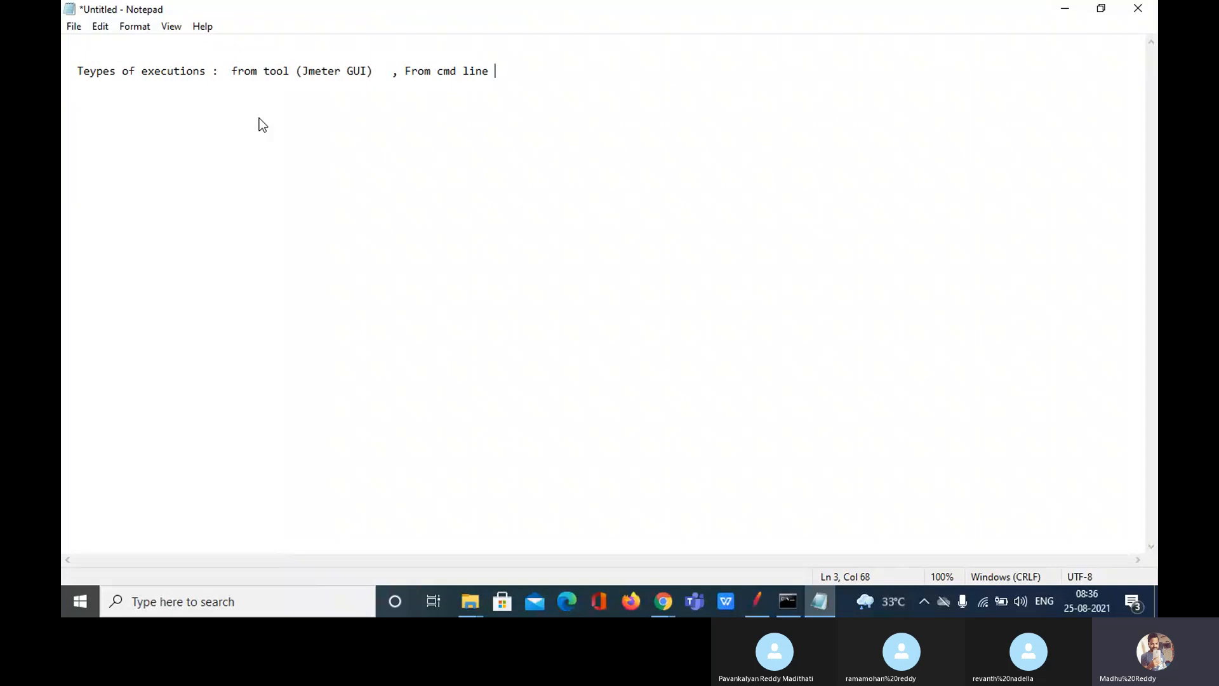
{"action": "type", "text": "()"}
{"action": "key", "text": "BackSpace"}
{"action": "key", "text": "BackSpace"}
{"action": "key", "text": "BackSpace"}
{"action": "type", "text": "()terminal"}
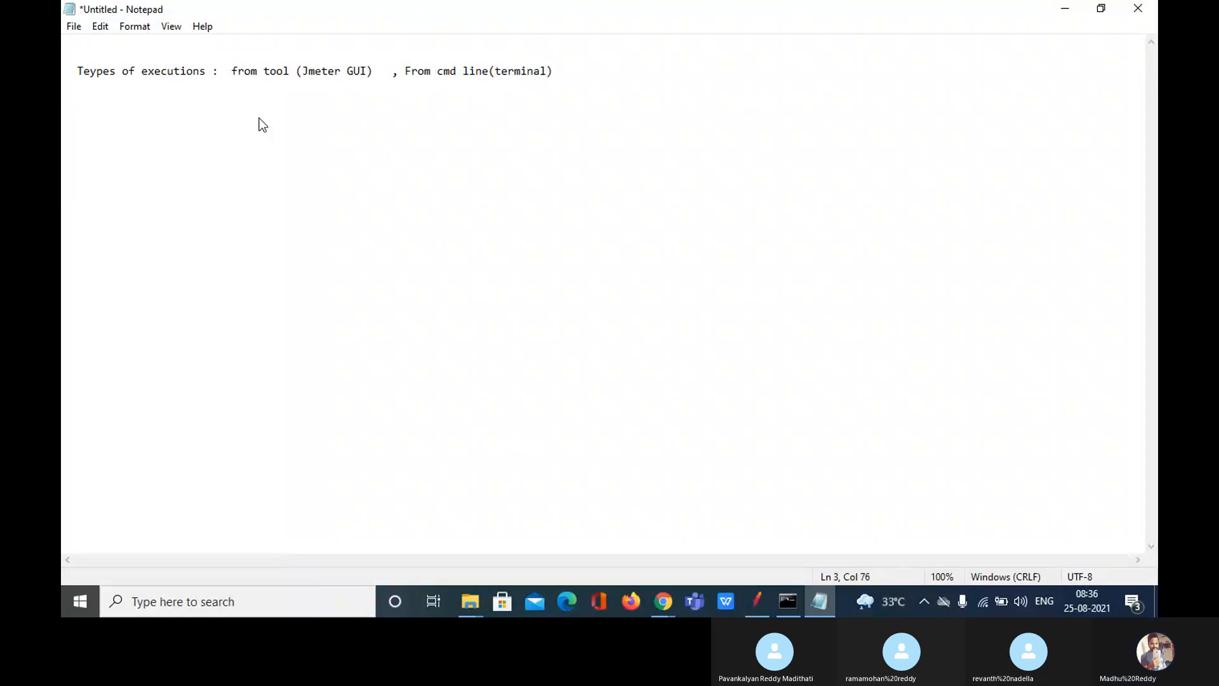
Step: Highlight 'from tool (Jmeter GUI)' in the note and switch back to JMeter
{"action": "left_click", "coordinate": [496, 98]}
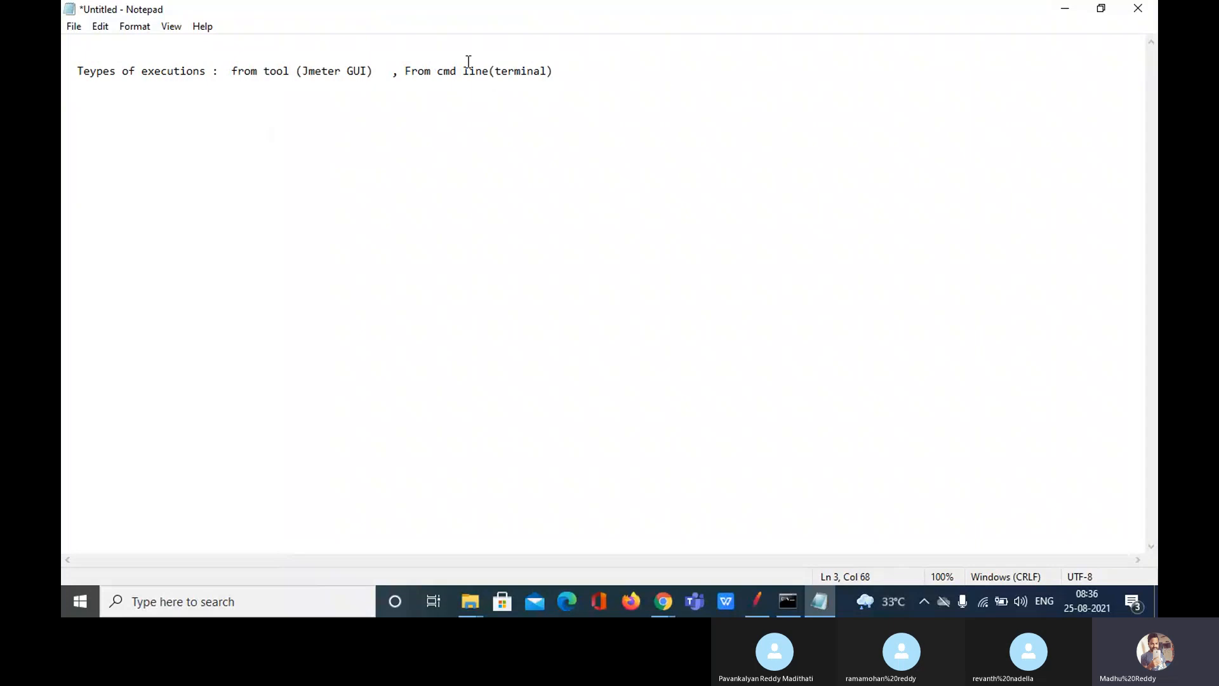
{"action": "left_click_drag", "start_coordinate": [565, 70], "coordinate": [233, 63]}
{"action": "left_click", "coordinate": [235, 65]}
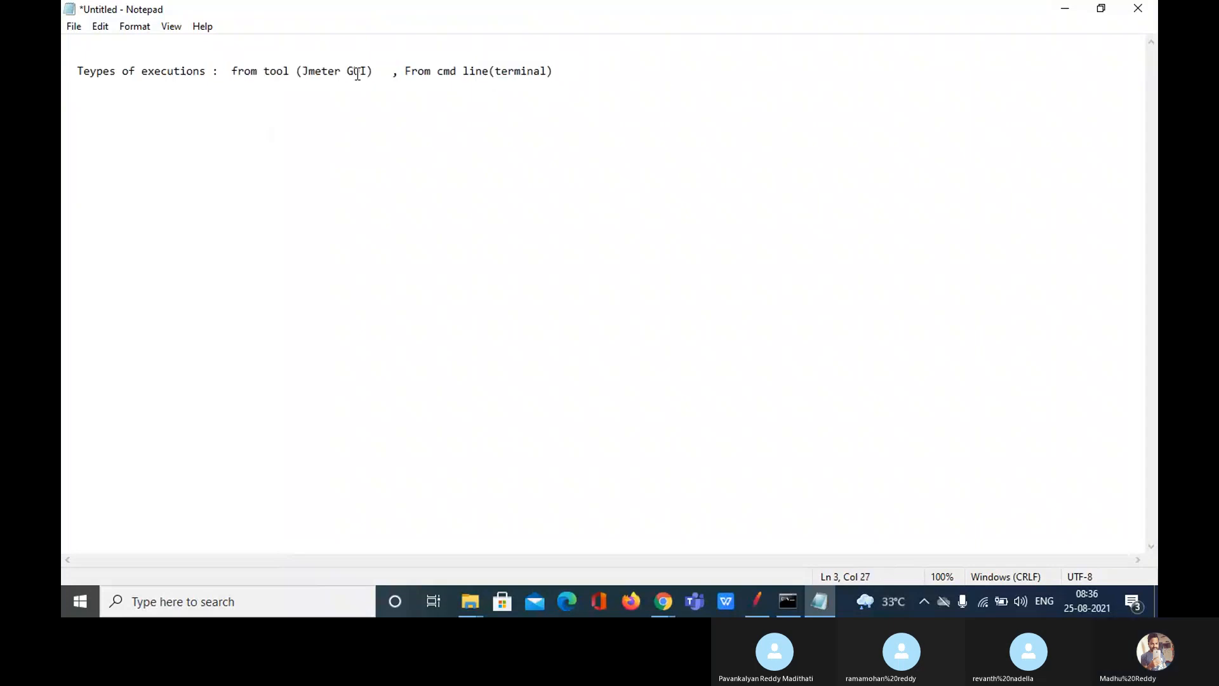
{"action": "left_click_drag", "start_coordinate": [374, 71], "coordinate": [234, 73]}
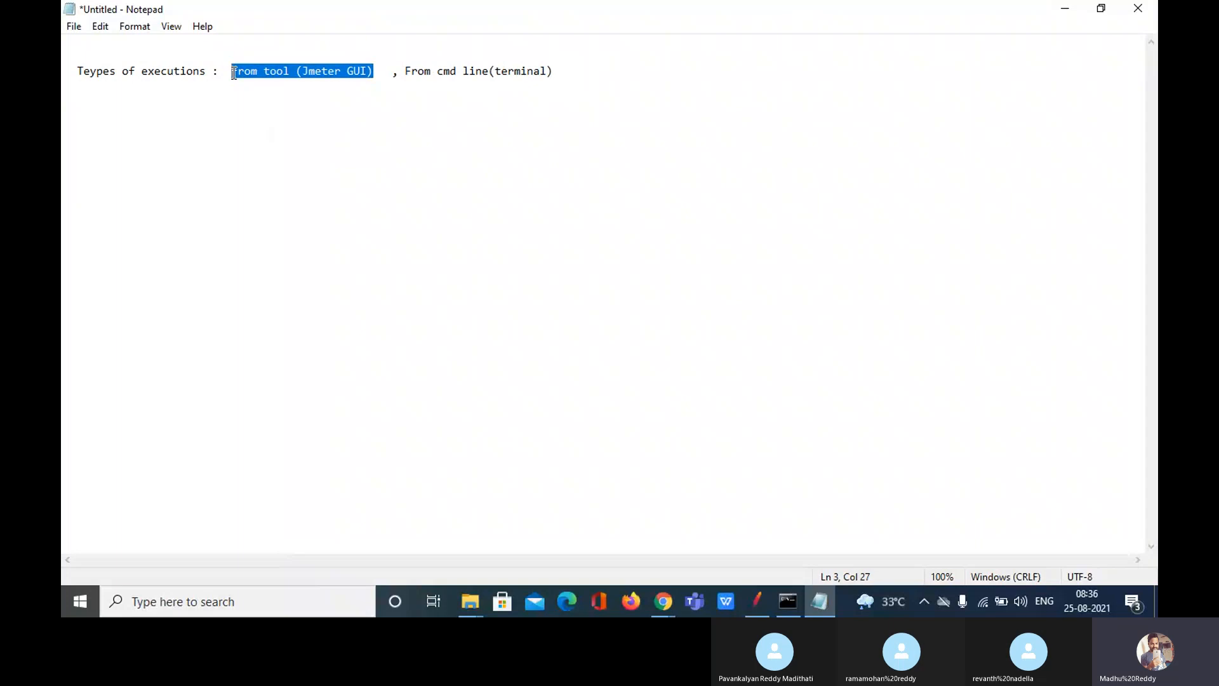
{"action": "left_click", "coordinate": [759, 601]}
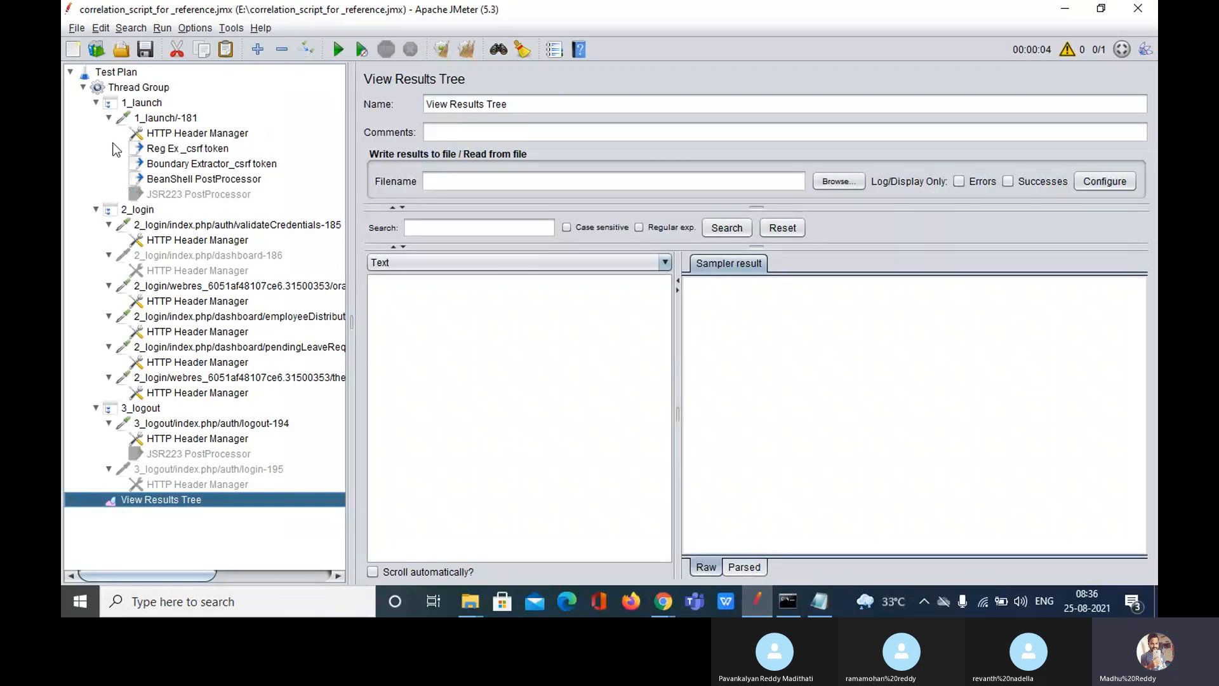
Step: Select View Results Tree and browse for a results file from its Filename field
{"action": "left_click", "coordinate": [150, 88]}
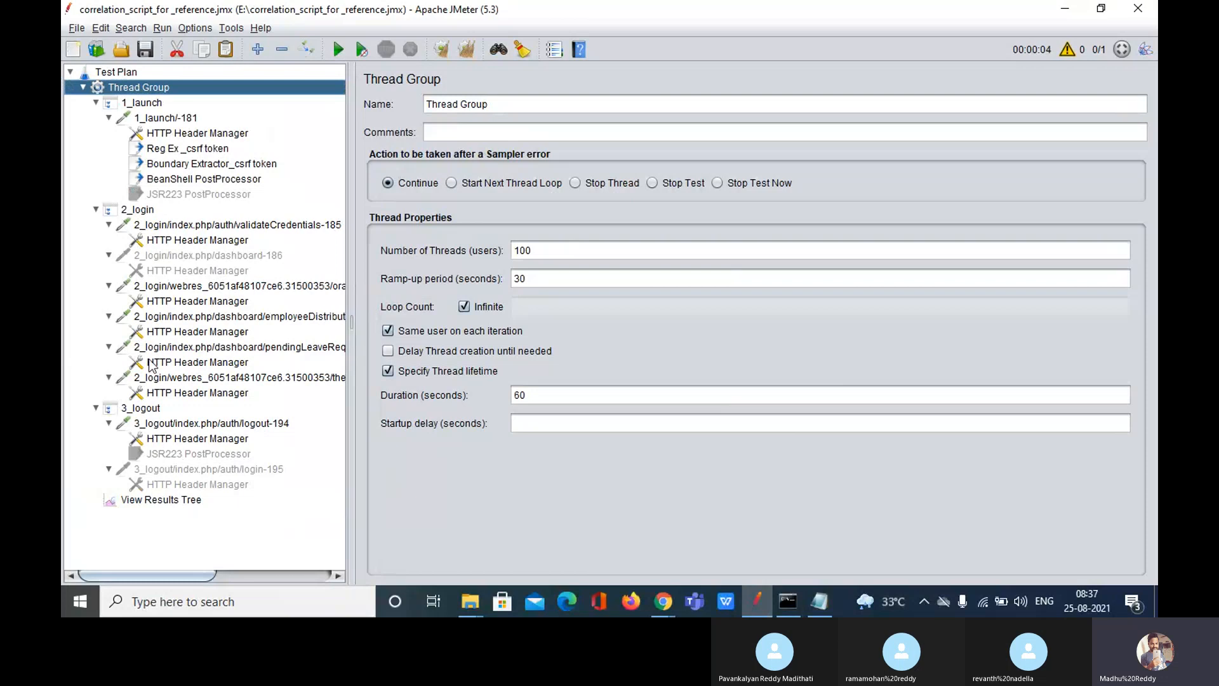
{"action": "left_click", "coordinate": [166, 500]}
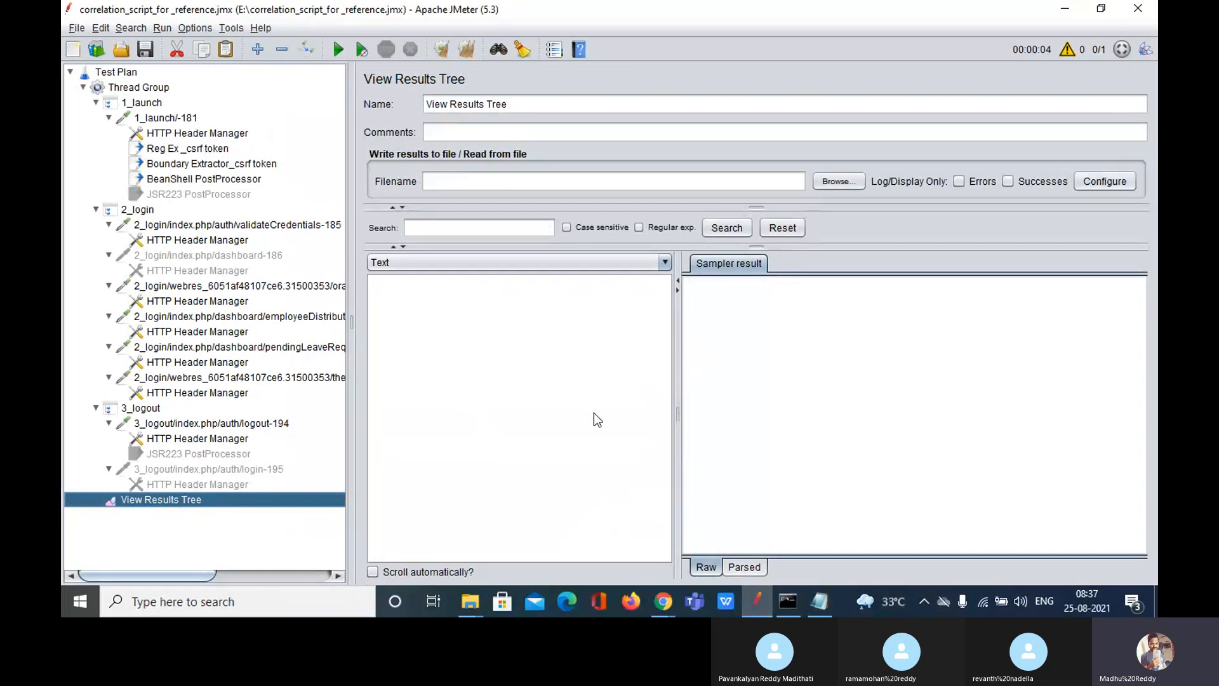
{"action": "left_click", "coordinate": [488, 179]}
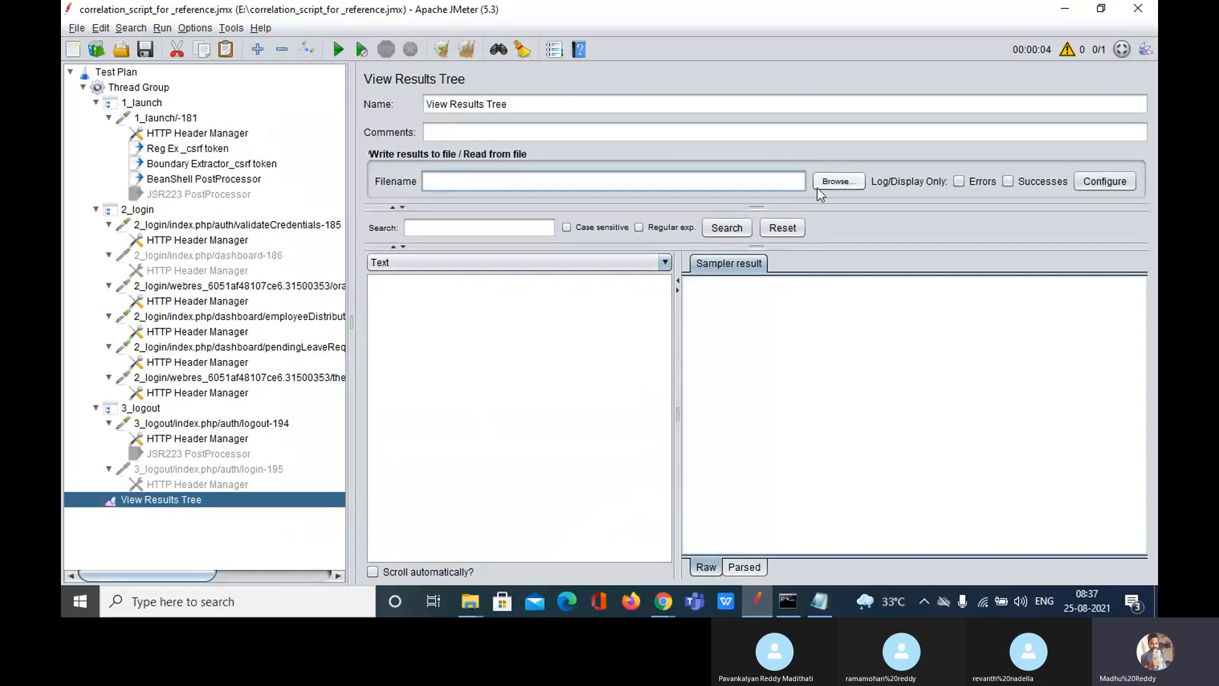
{"action": "left_click", "coordinate": [845, 177]}
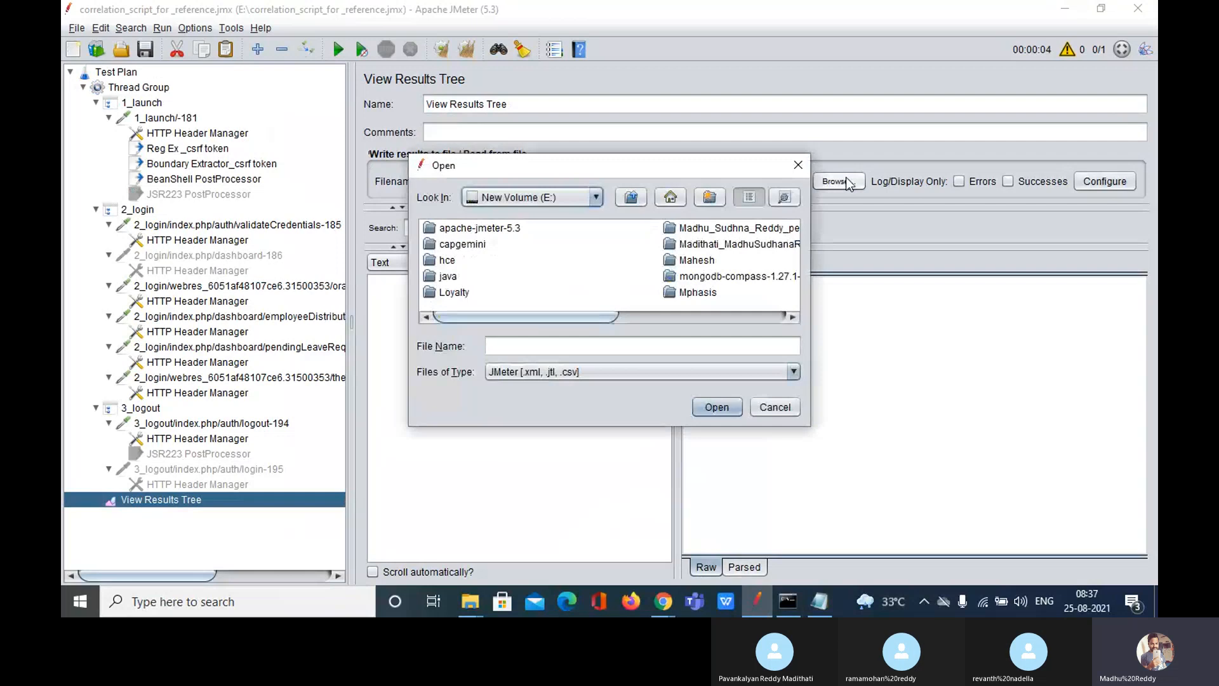
Step: Navigate the Open dialog from the home folder to the Desktop
{"action": "left_click_drag", "start_coordinate": [584, 319], "coordinate": [496, 315]}
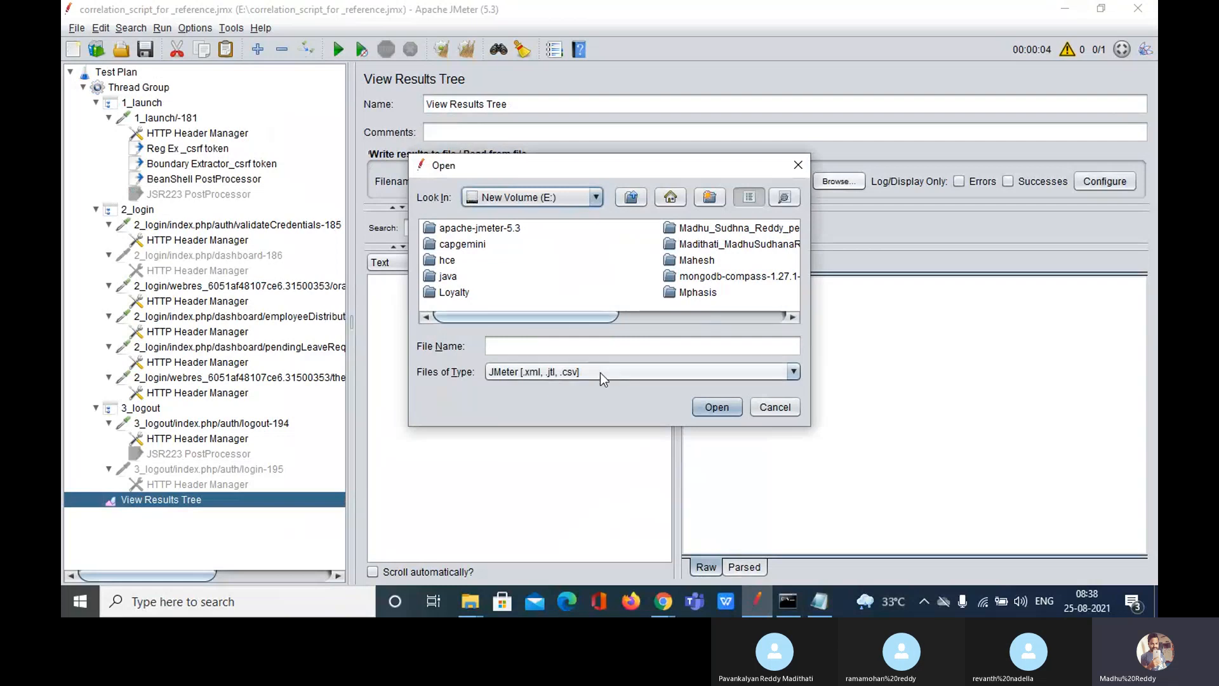
{"action": "left_click", "coordinate": [671, 197]}
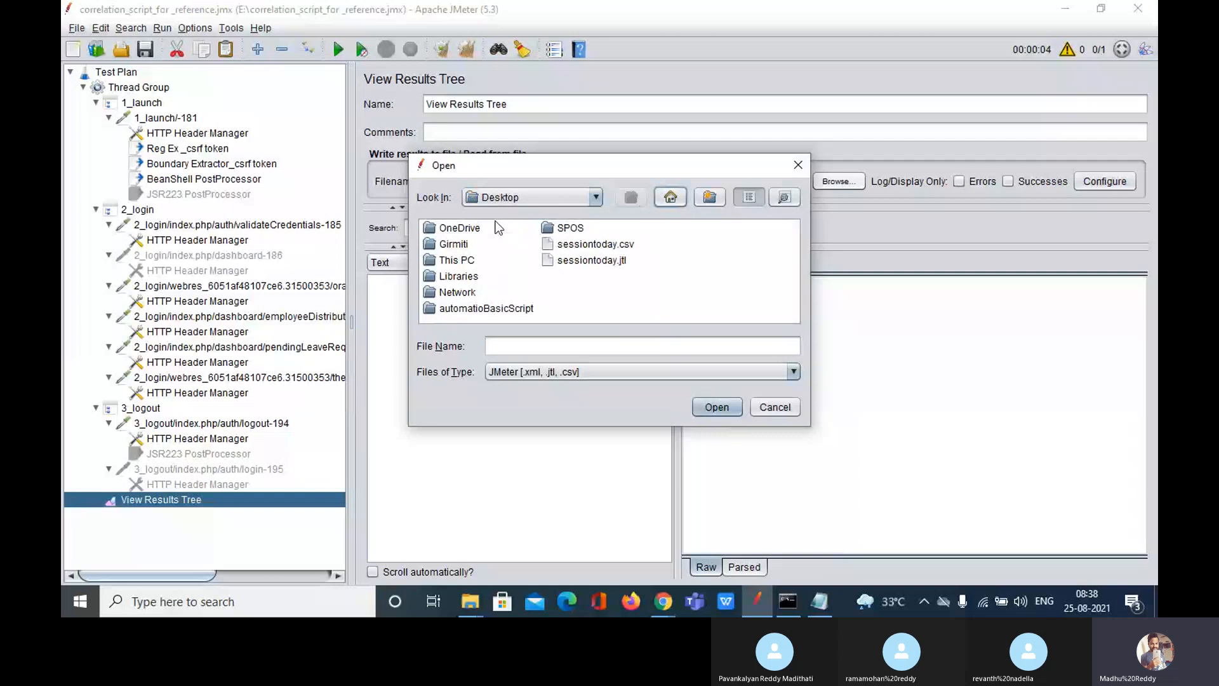
{"action": "double_click", "coordinate": [460, 244]}
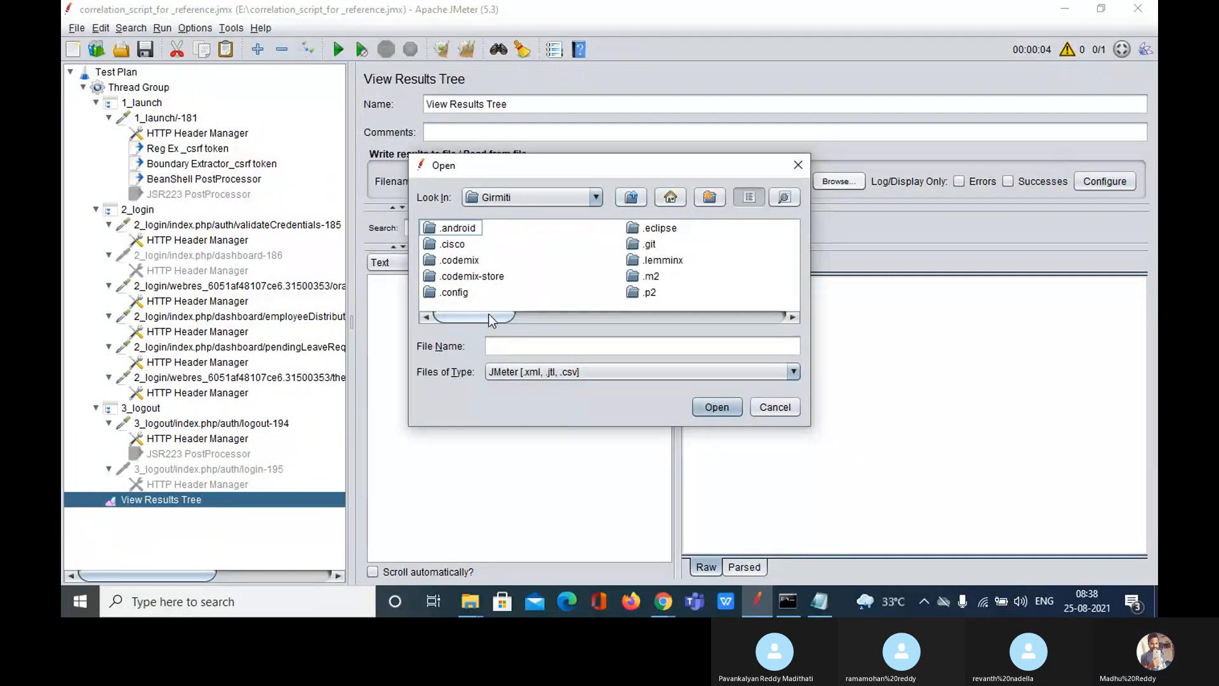
{"action": "left_click_drag", "start_coordinate": [489, 314], "coordinate": [581, 329]}
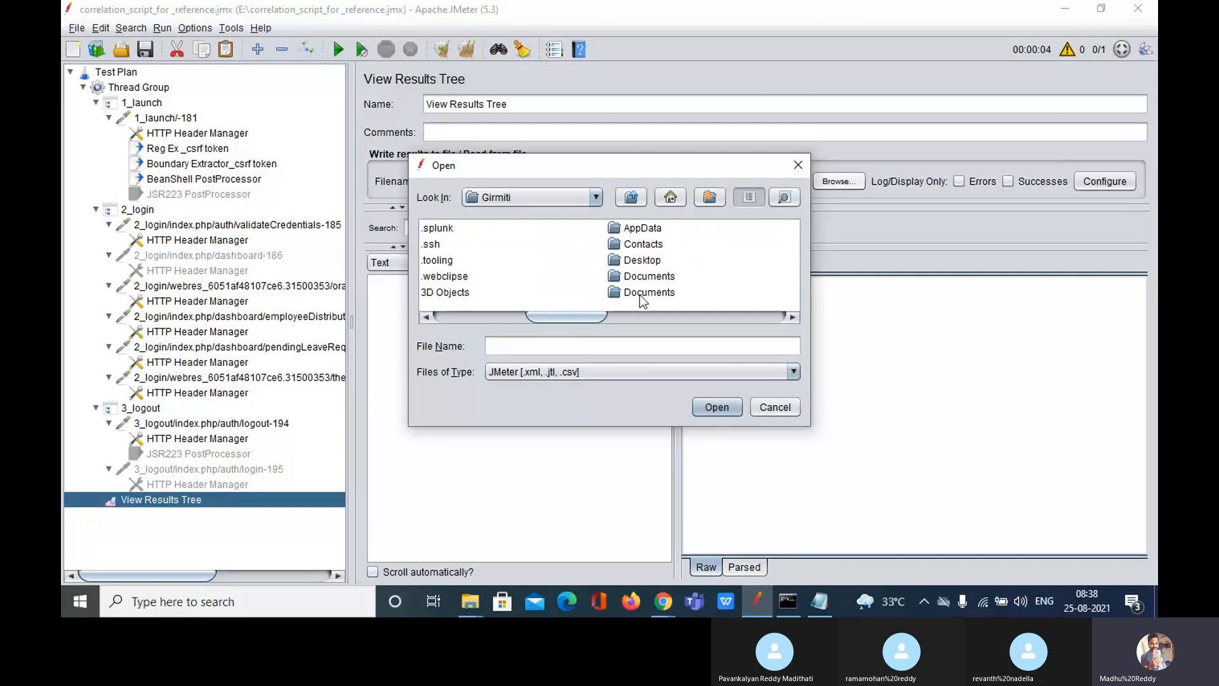
{"action": "double_click", "coordinate": [633, 259]}
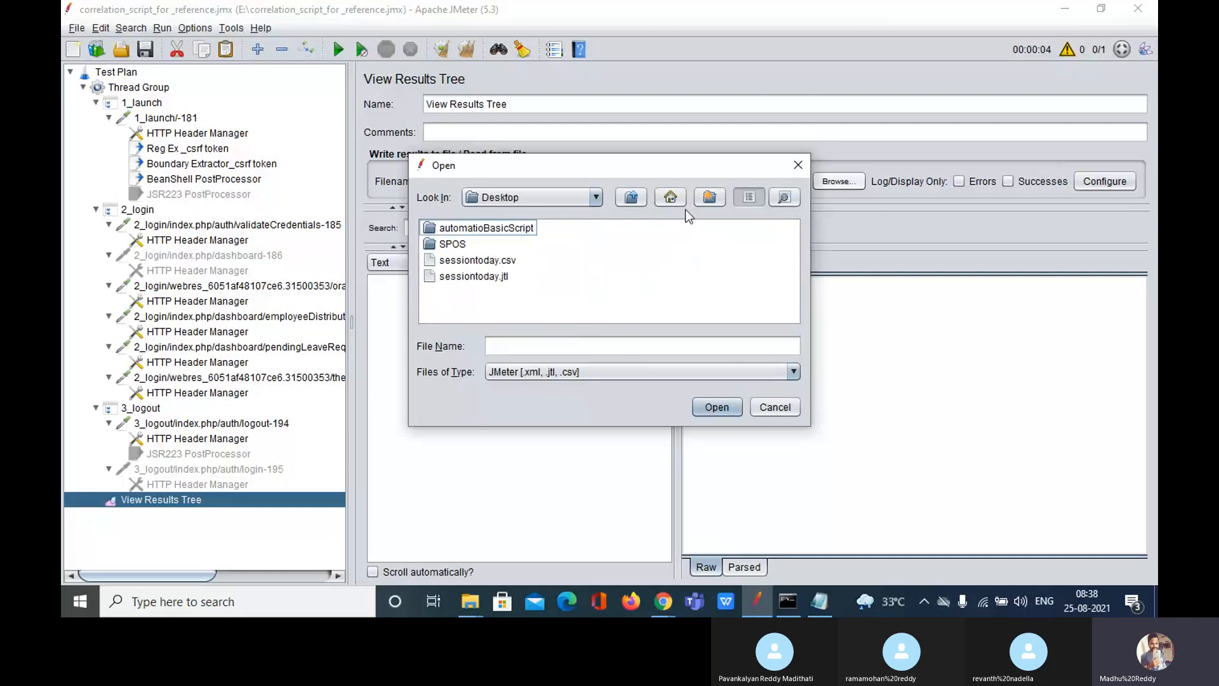
Step: Create a folder named Jtl on the Desktop and open it
{"action": "left_click", "coordinate": [710, 198]}
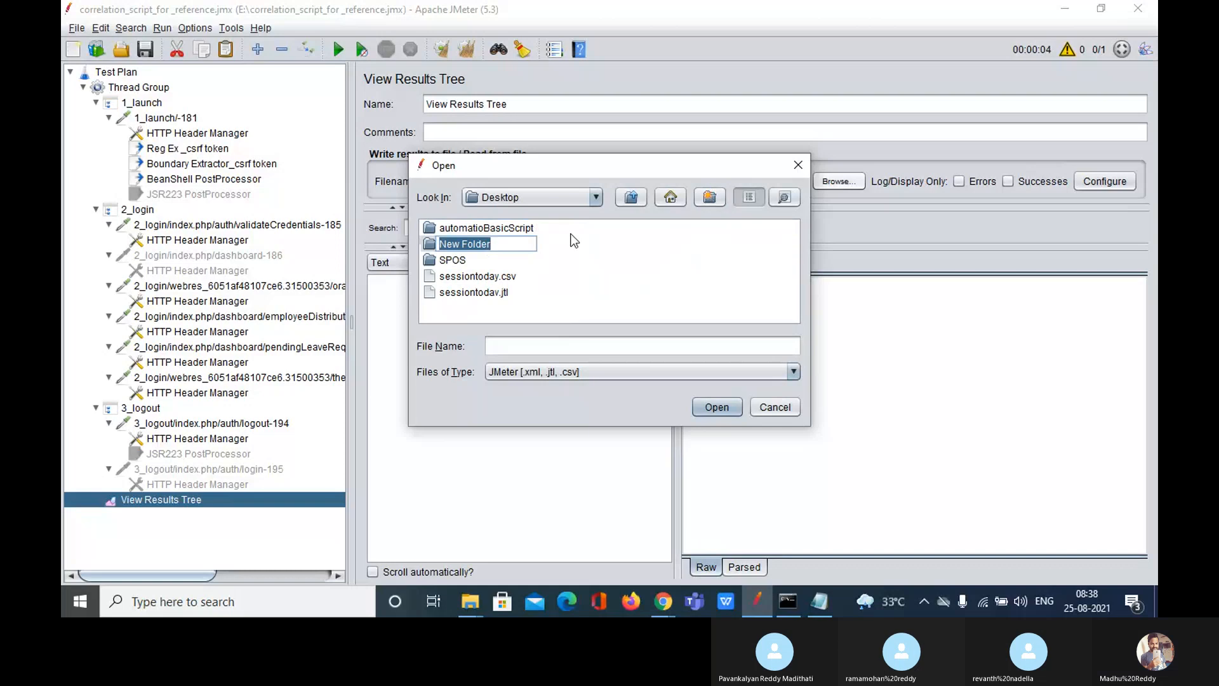
{"action": "key", "text": "BackSpace"}
{"action": "type", "text": "J"}
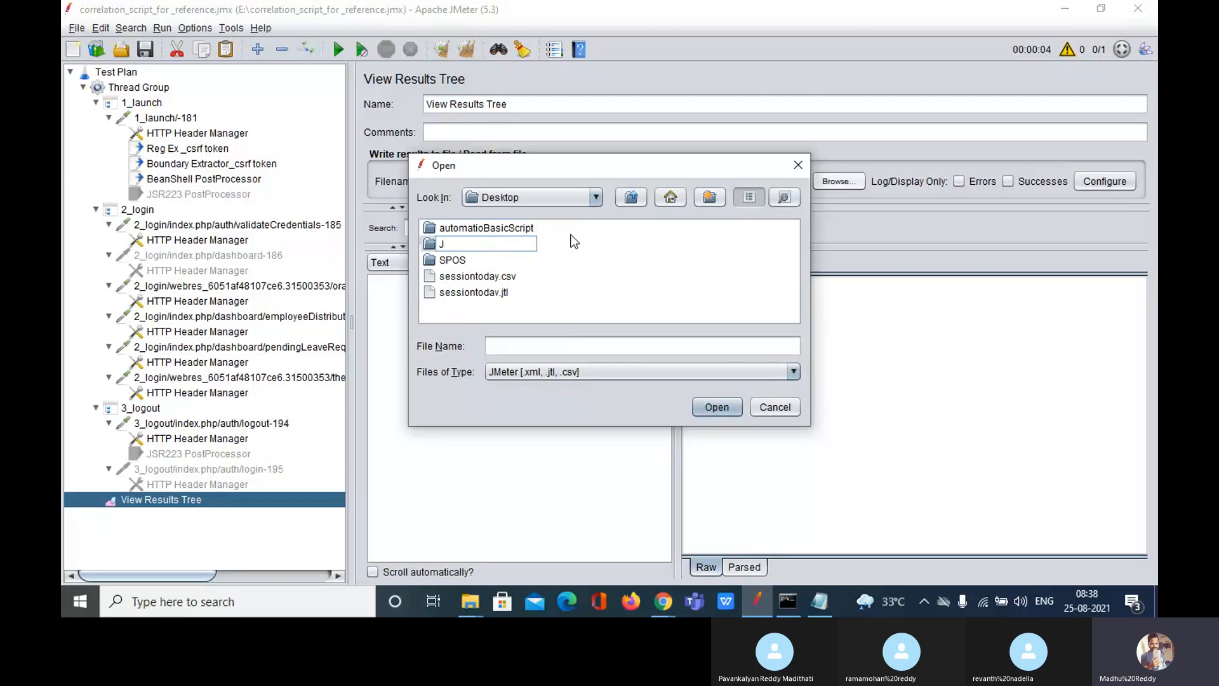
{"action": "type", "text": "tl"}
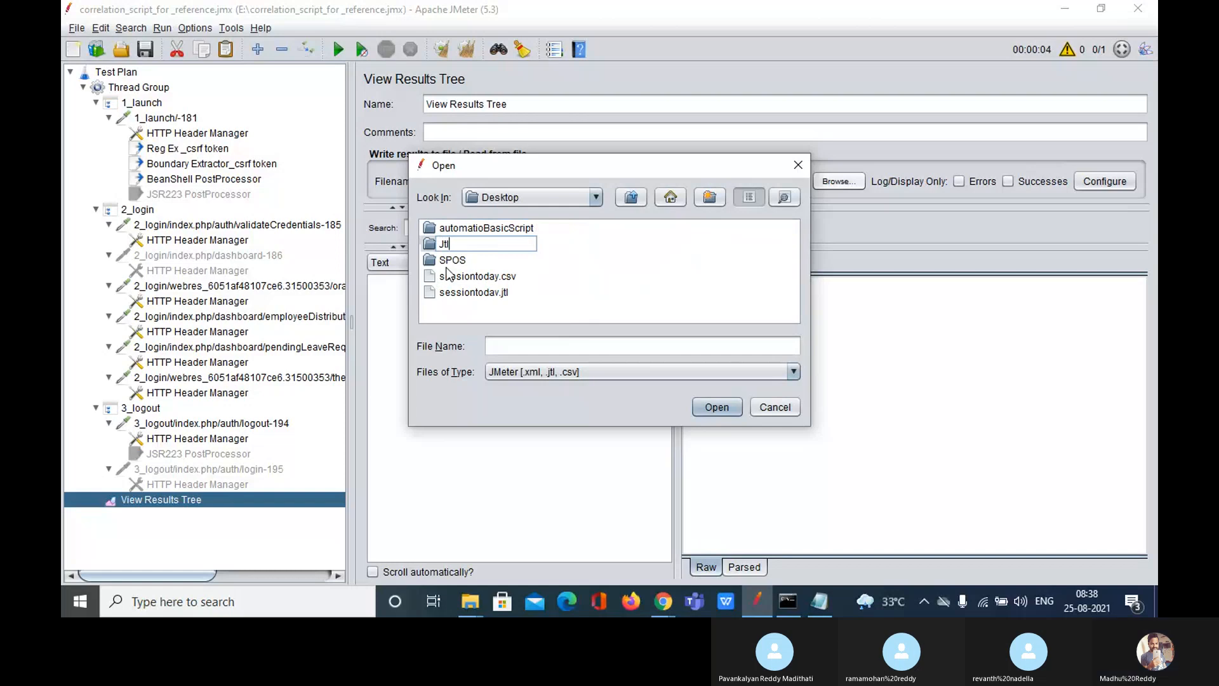
{"action": "key", "text": "Return"}
{"action": "double_click", "coordinate": [444, 244]}
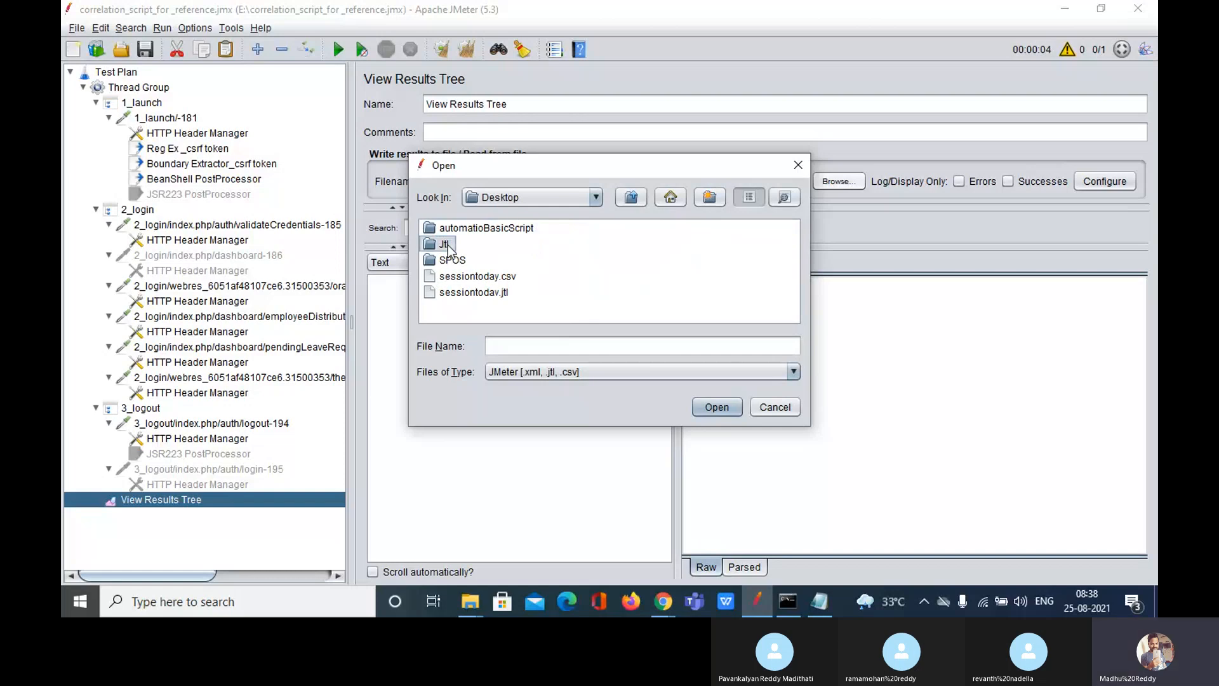
{"action": "left_click", "coordinate": [539, 347]}
Step: Name the results file facebook_V1.1_25082021_840AM and confirm it in the Open dialog
{"action": "type", "text": "trail"}
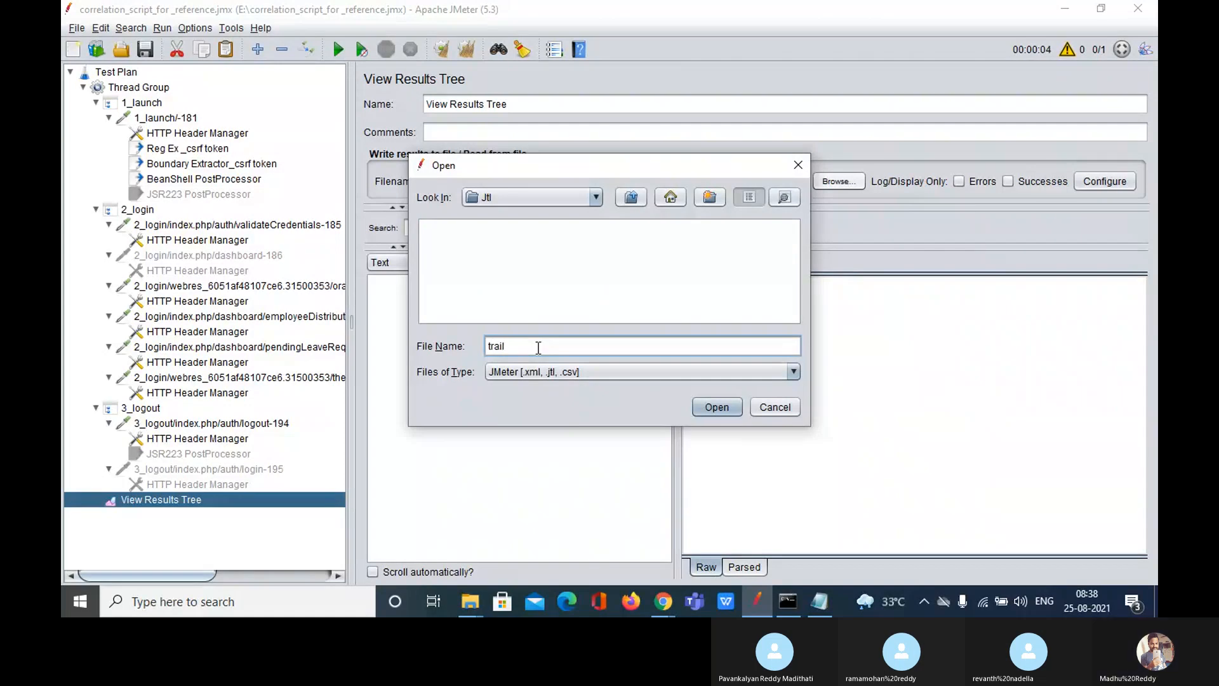
{"action": "key", "text": "BackSpace"}
{"action": "key", "text": "BackSpace"}
{"action": "key", "text": "BackSpace"}
{"action": "key", "text": "BackSpace"}
{"action": "key", "text": "BackSpace"}
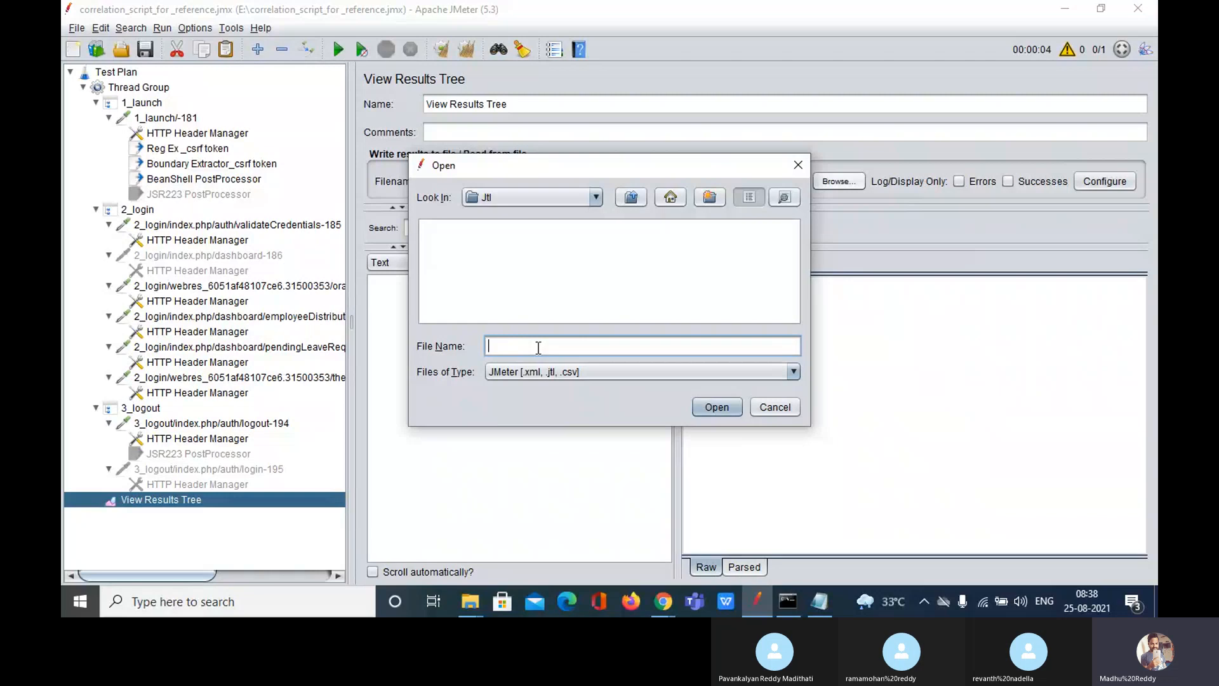
{"action": "type", "text": "facebook"}
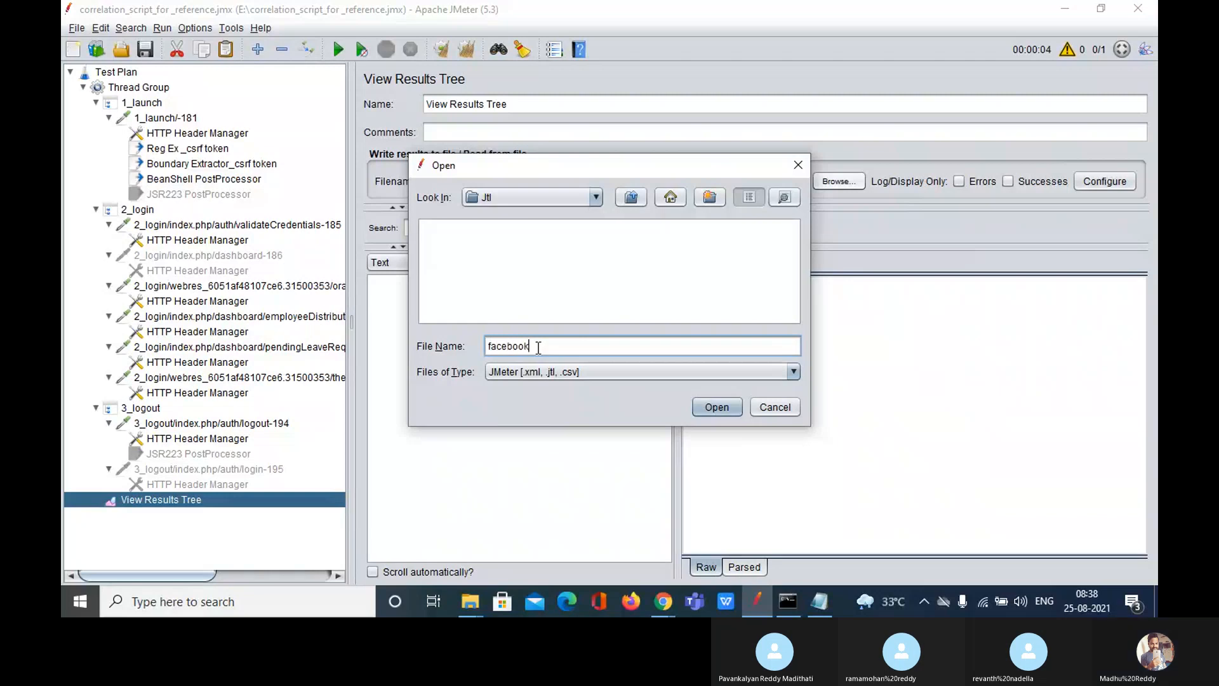
{"action": "type", "text": "_"}
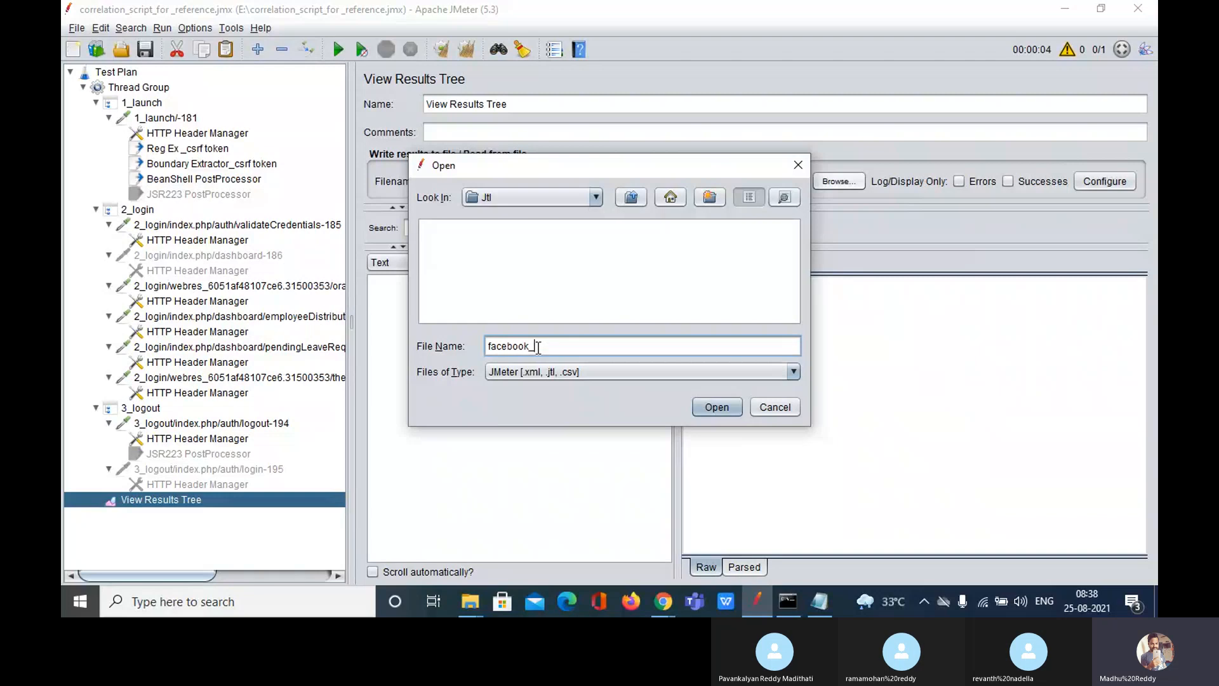
{"action": "type", "text": "11."}
{"action": "type", "text": ".1"}
{"action": "type", "text": "_"}
{"action": "type", "text": "250"}
{"action": "type", "text": "82021"}
{"action": "left_click_drag", "start_coordinate": [603, 346], "coordinate": [474, 343]}
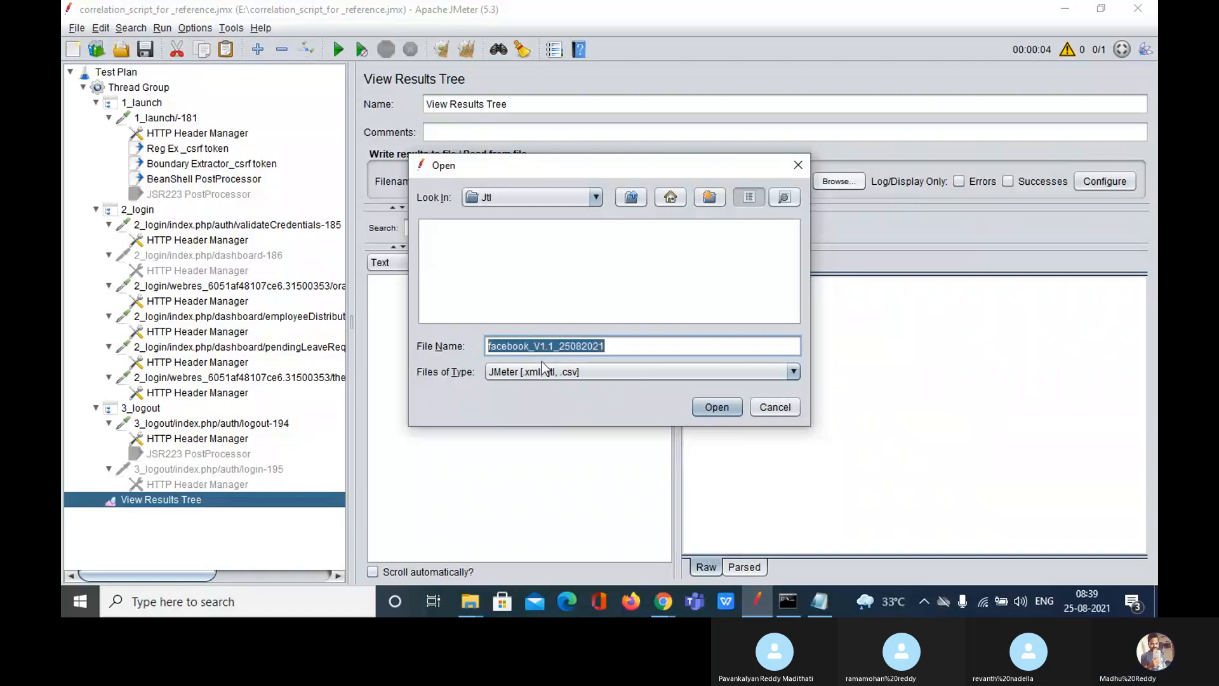
{"action": "left_click", "coordinate": [617, 348]}
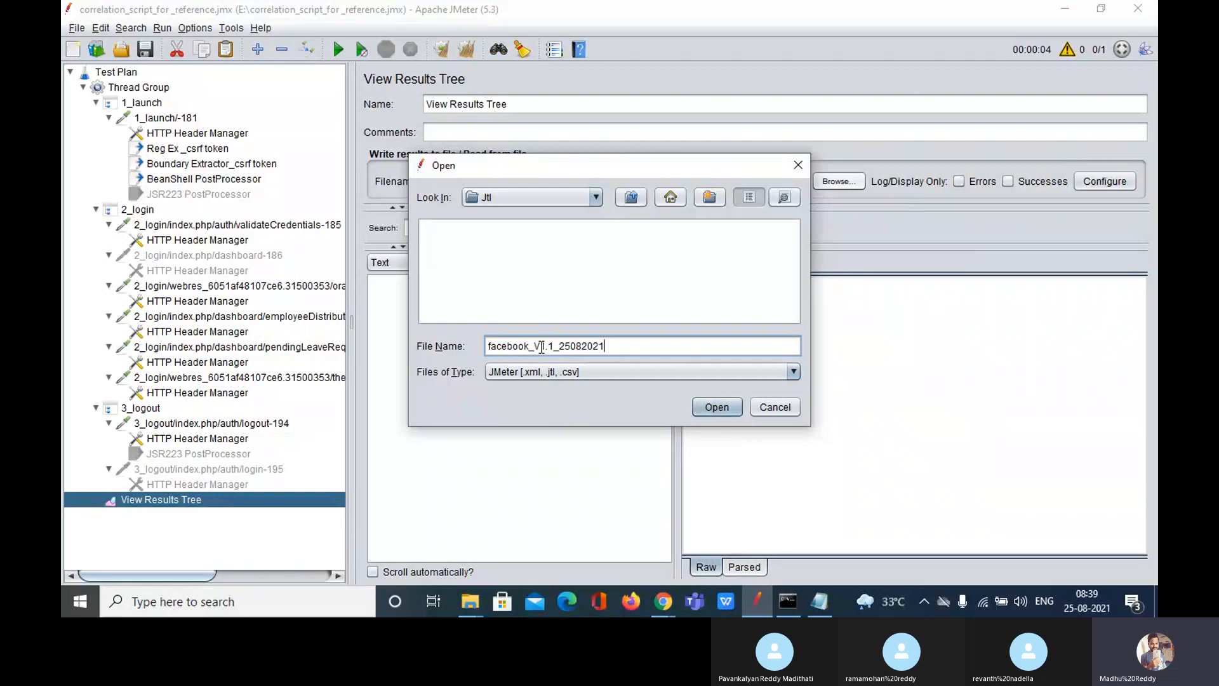
{"action": "left_click_drag", "start_coordinate": [531, 347], "coordinate": [487, 346]}
{"action": "left_click", "coordinate": [554, 346]}
{"action": "key", "text": "shift+Left"}
{"action": "key", "text": "shift+Left"}
{"action": "key", "text": "shift+Left"}
{"action": "key", "text": "shift+Left"}
{"action": "left_click_drag", "start_coordinate": [605, 346], "coordinate": [561, 345]}
{"action": "left_click", "coordinate": [621, 346]}
{"action": "type", "text": "_840AM"}
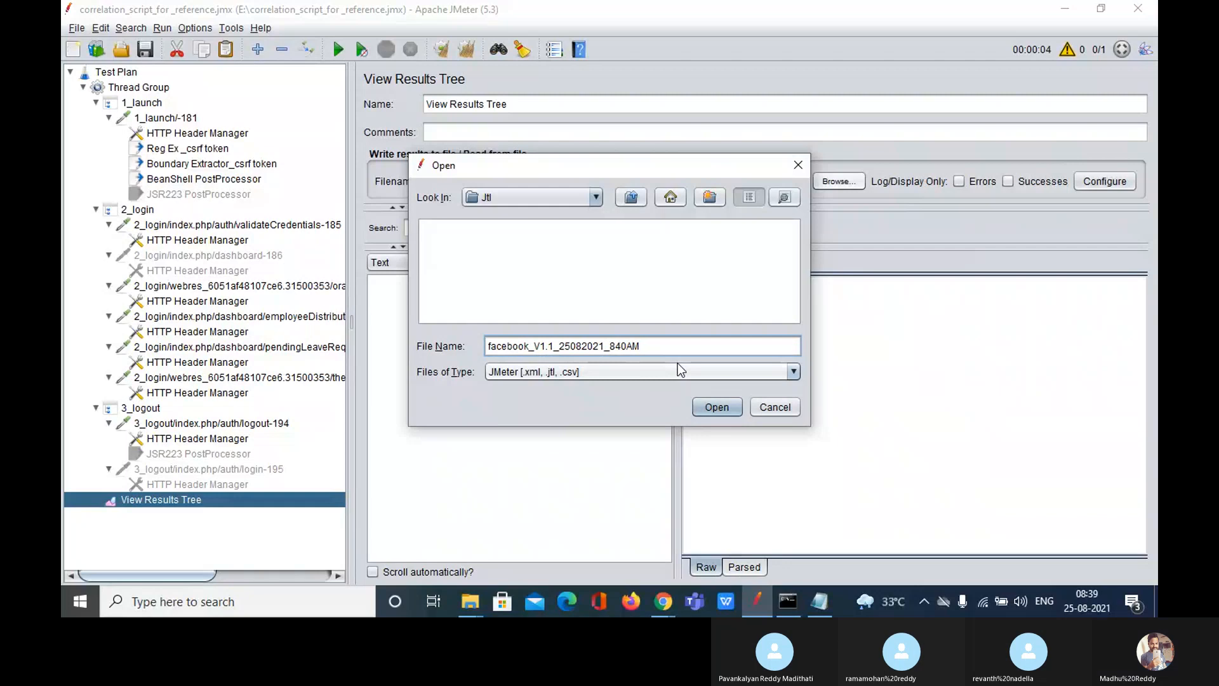
{"action": "left_click", "coordinate": [710, 407]}
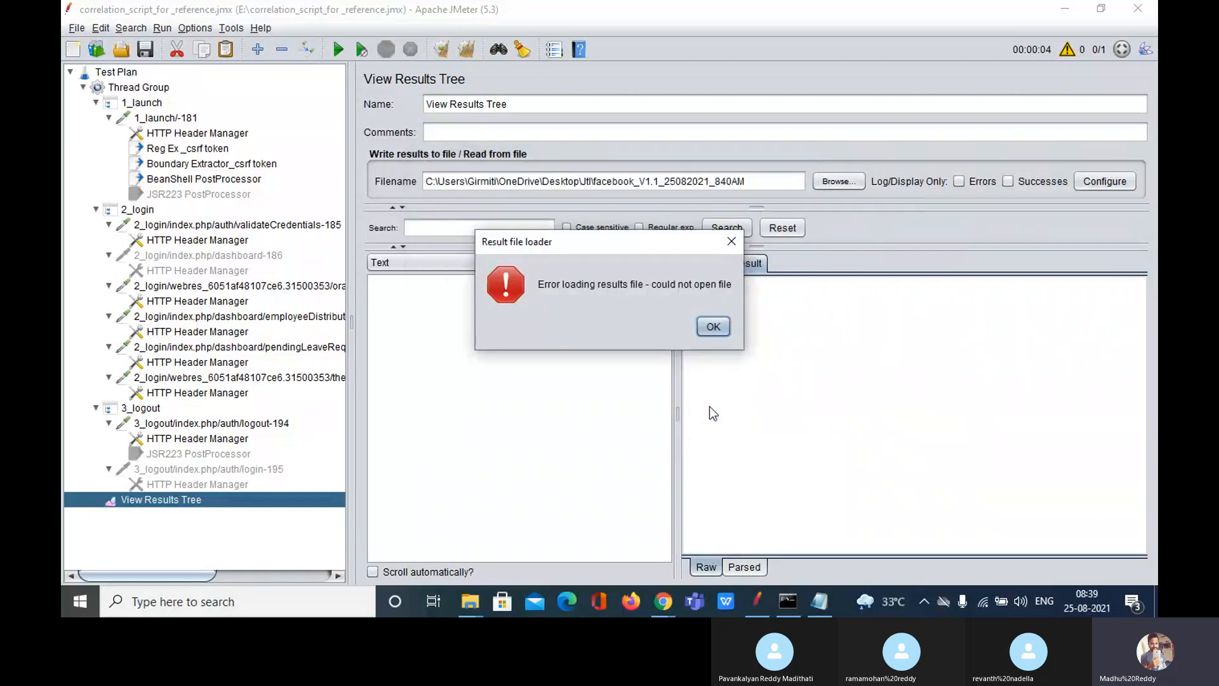
Step: Dismiss the loading error and append the jtl extension to the results file name
{"action": "left_click", "coordinate": [711, 330]}
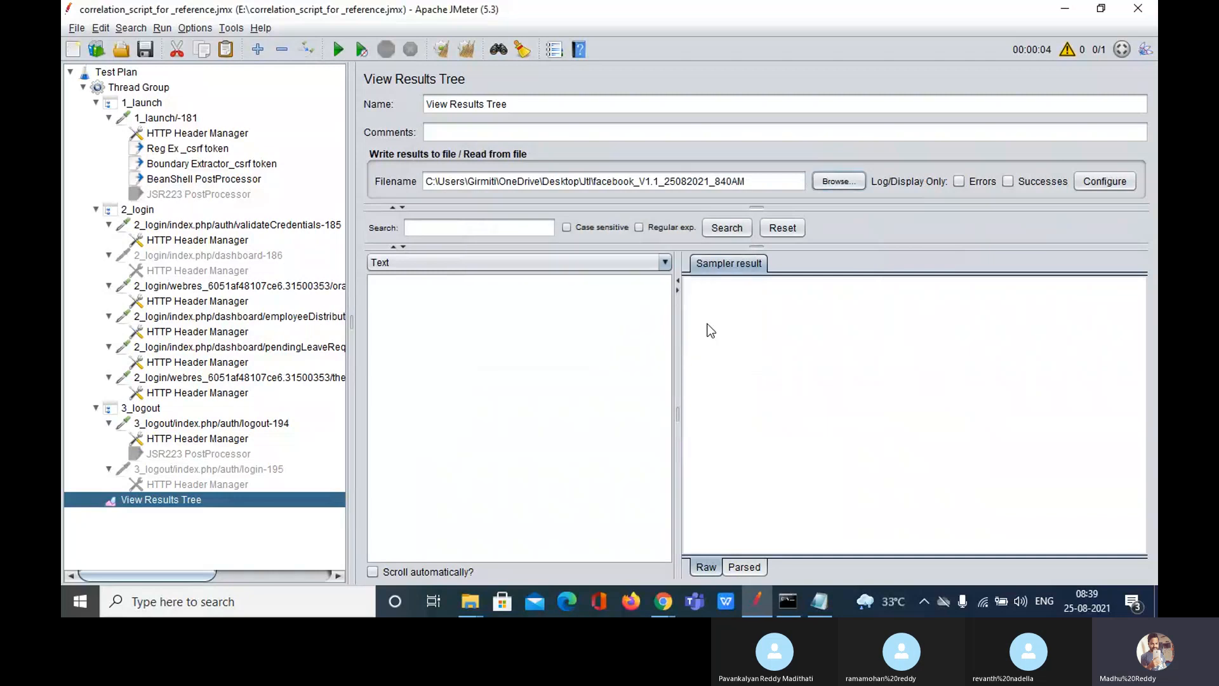
{"action": "left_click", "coordinate": [765, 184]}
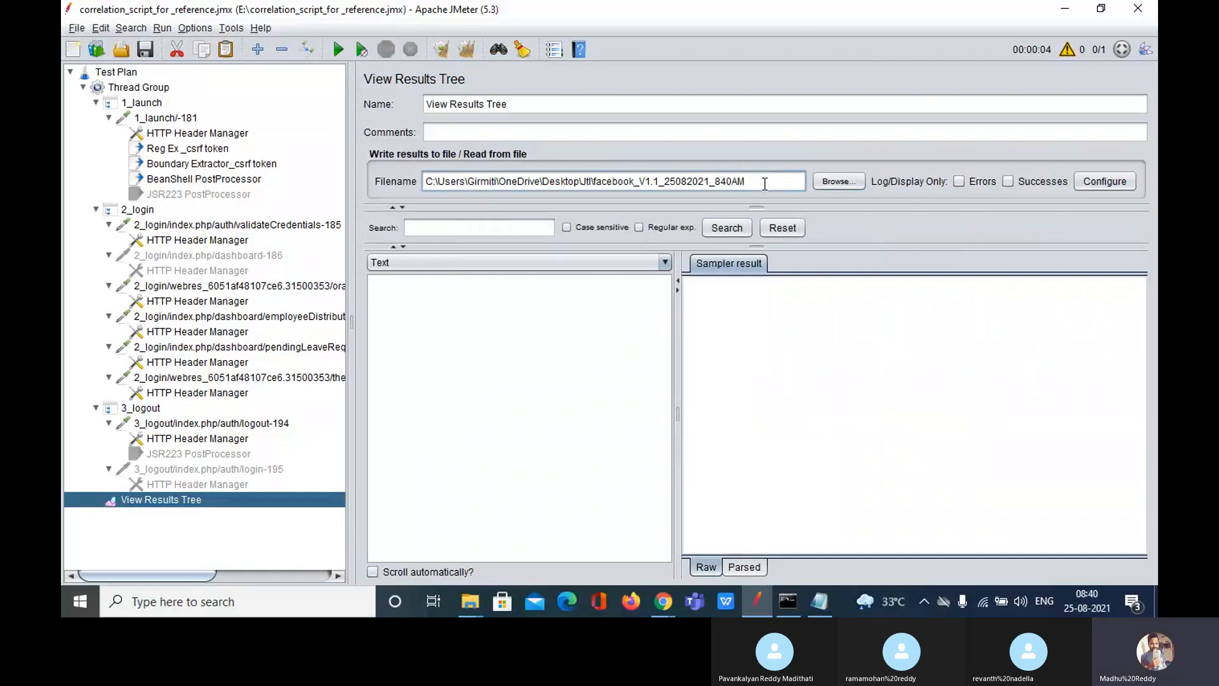
{"action": "type", "text": "jtl"}
Step: Add the line 'extension of test log file is : csv or jtl' under the first Notepad note
{"action": "left_click", "coordinate": [819, 601]}
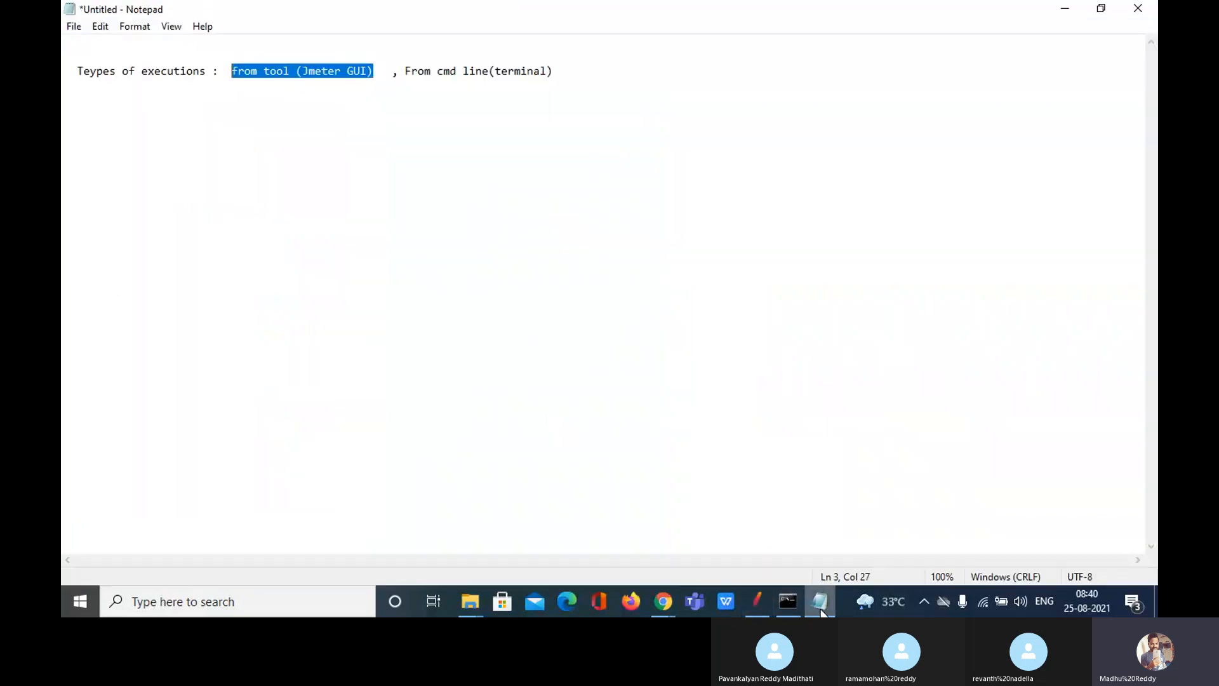
{"action": "left_click", "coordinate": [608, 70]}
{"action": "key", "text": "Return"}
{"action": "key", "text": "Return"}
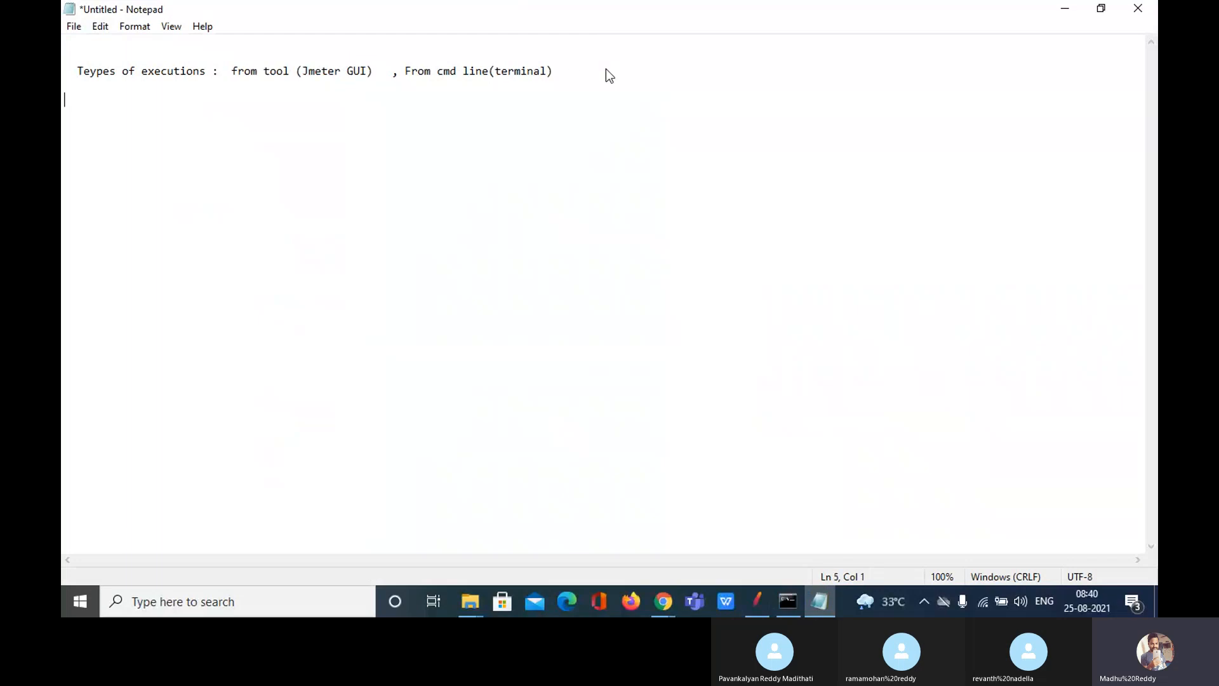
{"action": "type", "text": "extension of results"}
{"action": "key", "text": "BackSpace"}
{"action": "key", "text": "BackSpace"}
{"action": "key", "text": "BackSpace"}
{"action": "key", "text": "BackSpace"}
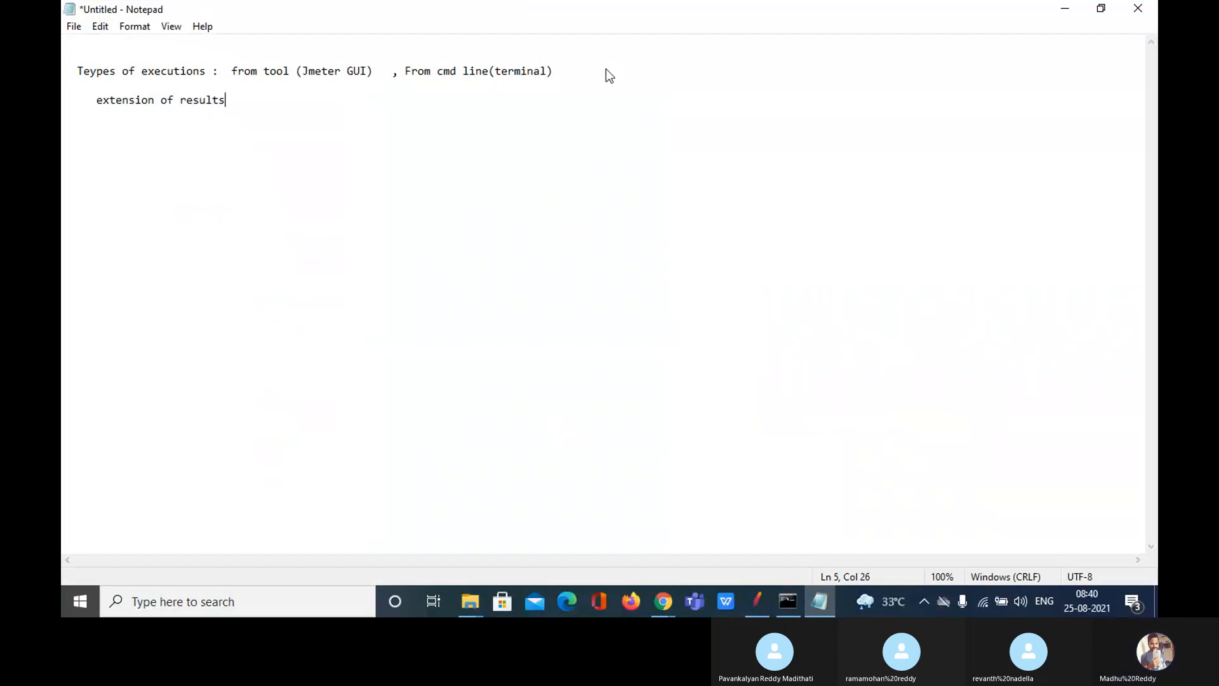
{"action": "key", "text": "BackSpace"}
{"action": "key", "text": "BackSpace"}
{"action": "key", "text": "BackSpace"}
{"action": "key", "text": "BackSpace"}
{"action": "type", "text": "te"}
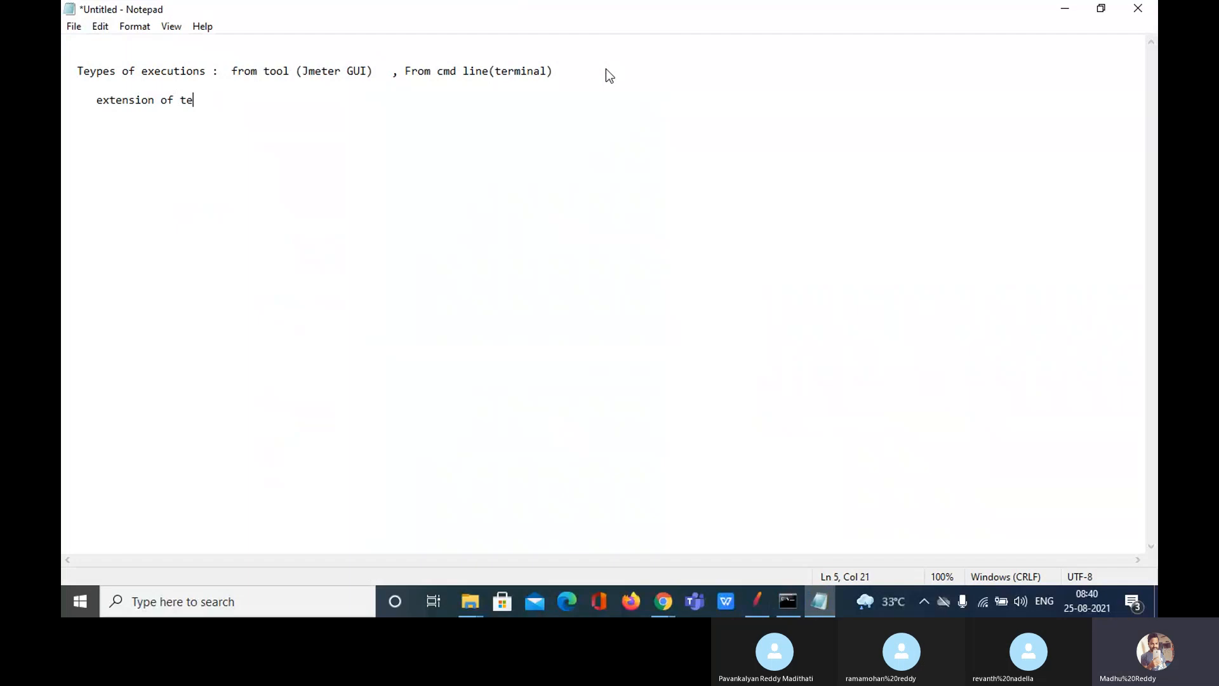
{"action": "type", "text": "st log file is : csv or"}
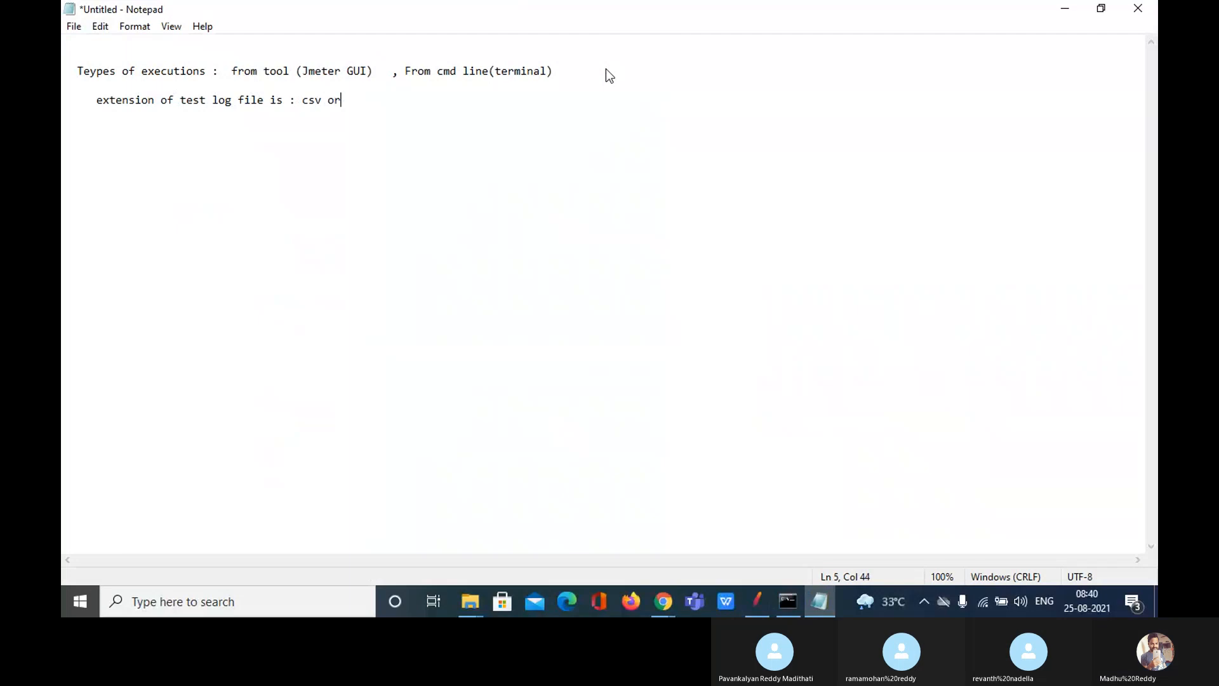
{"action": "type", "text": " jtl"}
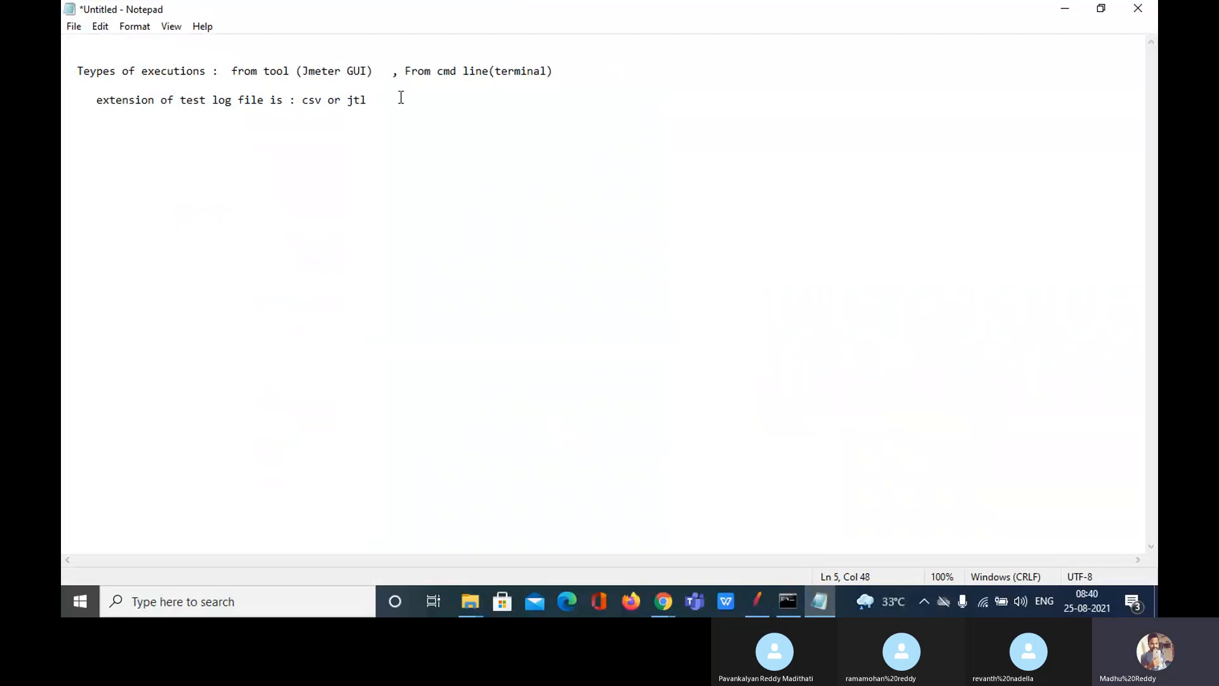
{"action": "left_click_drag", "start_coordinate": [400, 100], "coordinate": [301, 100]}
{"action": "left_click", "coordinate": [302, 100]}
{"action": "left_click_drag", "start_coordinate": [375, 100], "coordinate": [306, 96]}
{"action": "left_click", "coordinate": [389, 125]}
Step: Back in JMeter, reconfirm facebook_V1.1_25082021_840AM.jtl as the results file and check its full path
{"action": "left_click", "coordinate": [759, 612]}
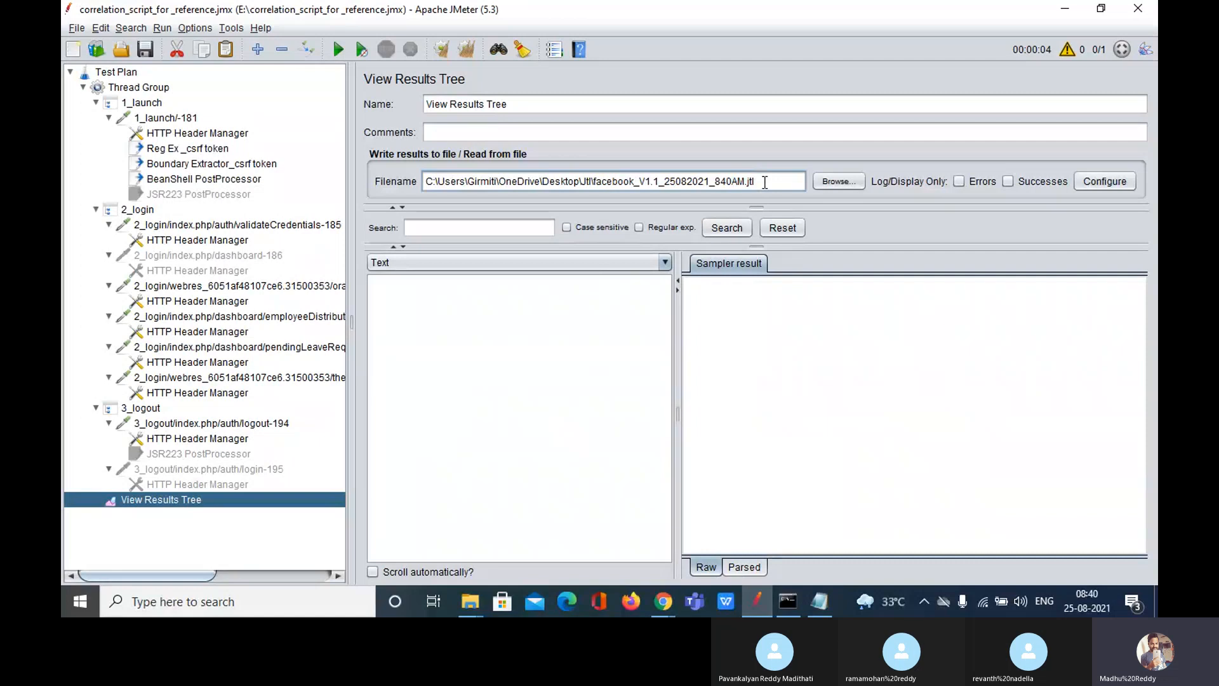
{"action": "left_click", "coordinate": [842, 181]}
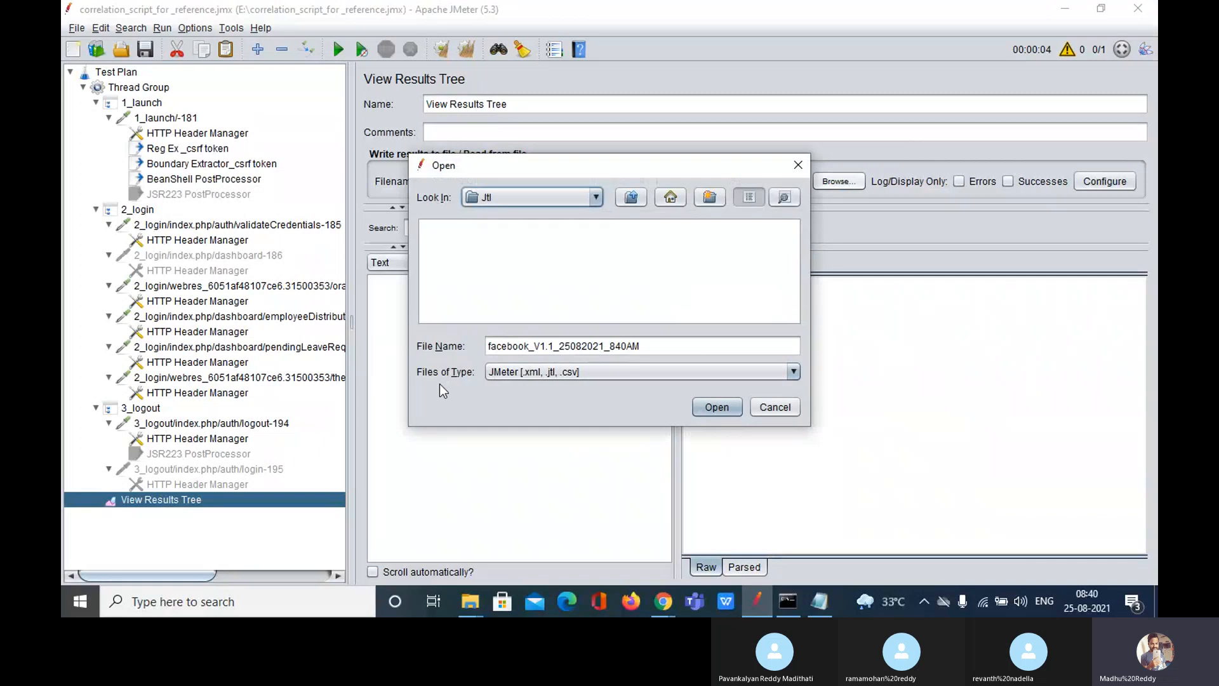
{"action": "left_click", "coordinate": [799, 165]}
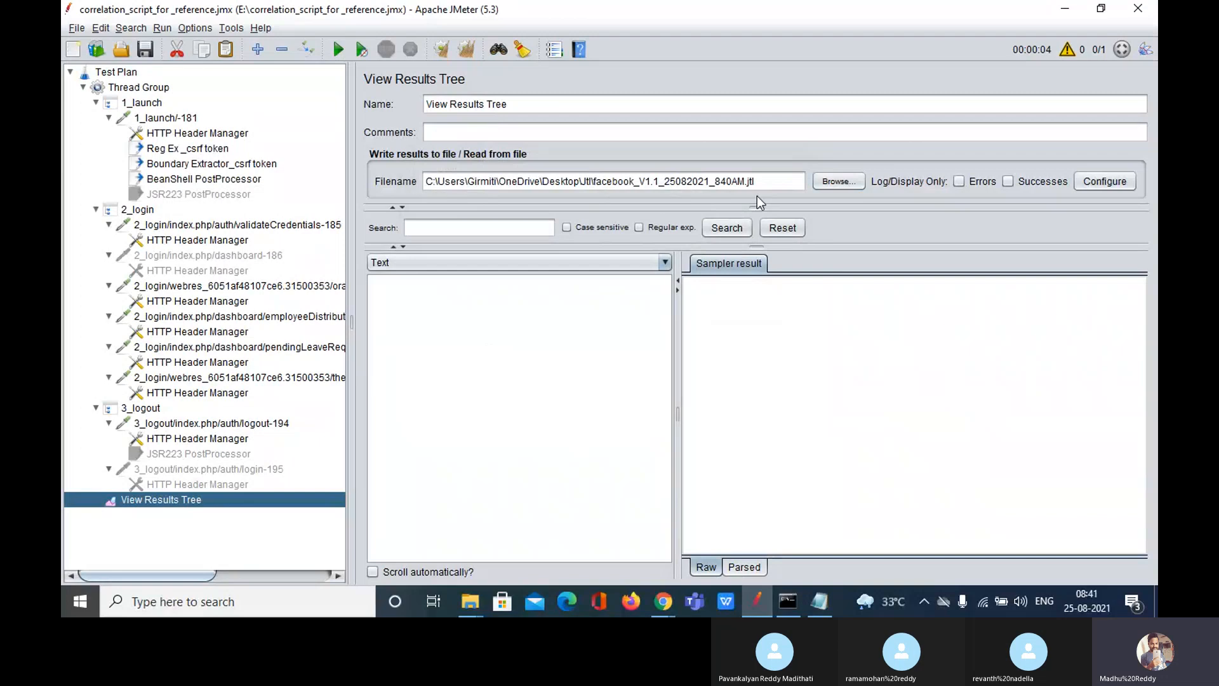
{"action": "left_click_drag", "start_coordinate": [768, 185], "coordinate": [394, 182]}
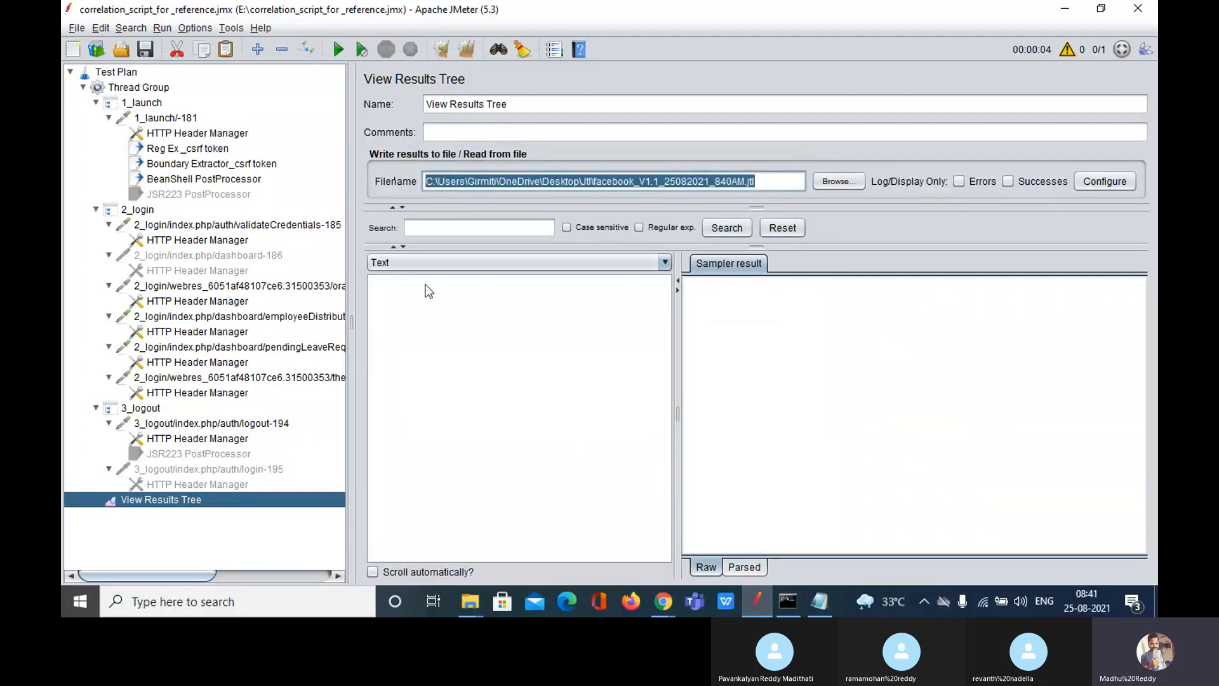
{"action": "left_click", "coordinate": [462, 401]}
Step: Start the load test and follow the newest samples in View Results Tree
{"action": "left_click", "coordinate": [150, 87]}
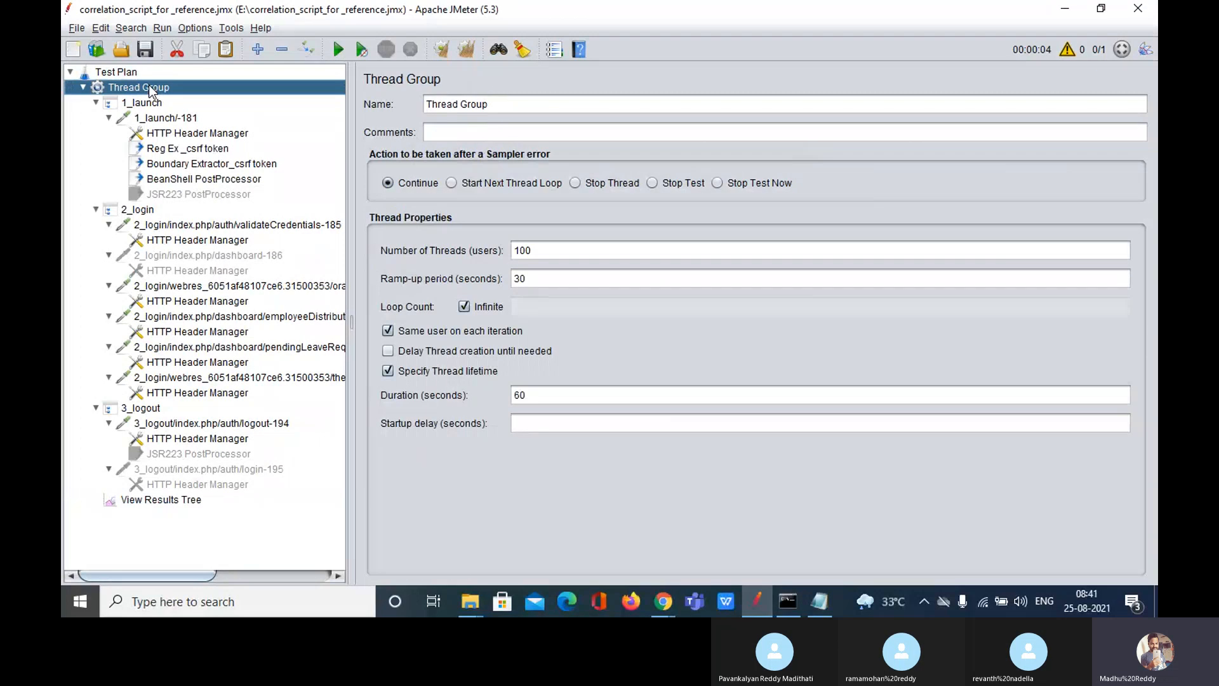
{"action": "left_click", "coordinate": [338, 50]}
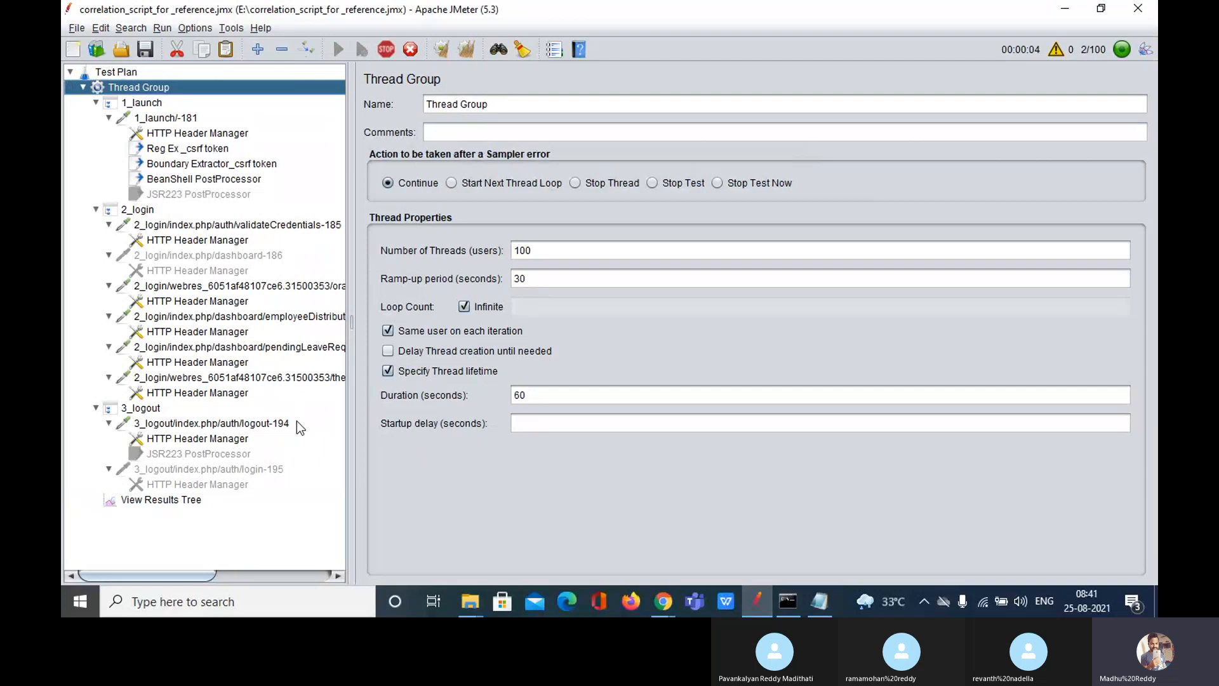
{"action": "left_click", "coordinate": [160, 499]}
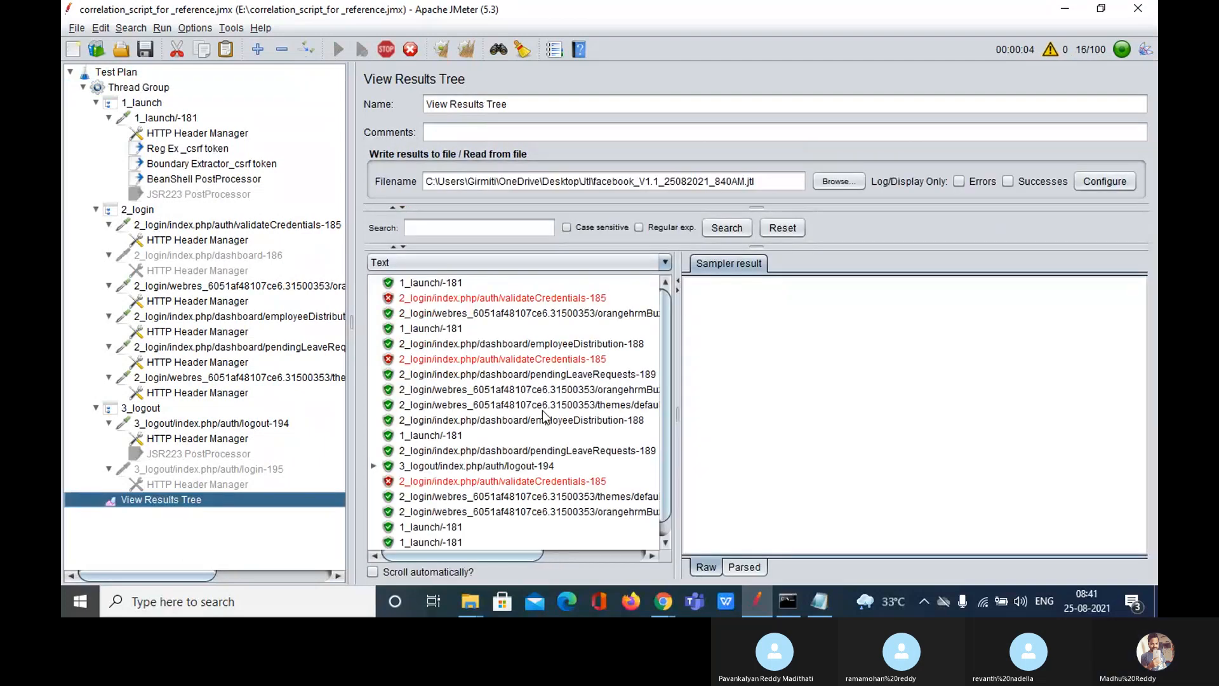
{"action": "left_click", "coordinate": [372, 573]}
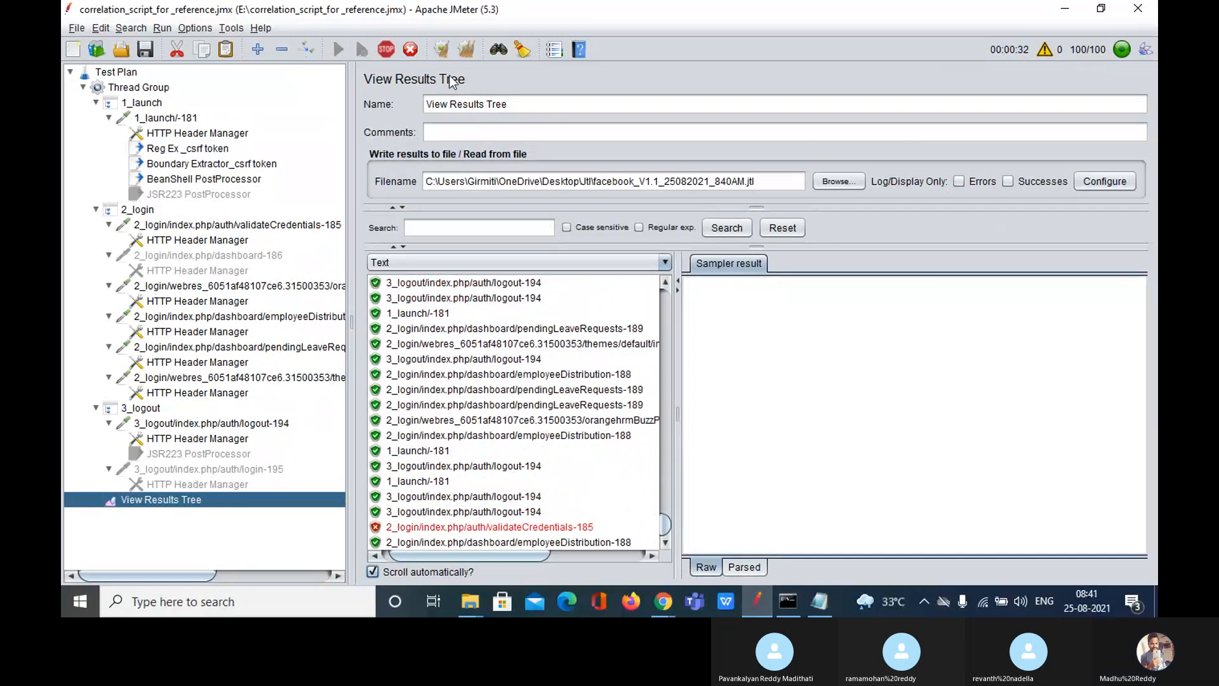
Step: Review the Thread Group's 30-second ramp-up and 100-user thread count, then return to the live results
{"action": "left_click", "coordinate": [141, 90]}
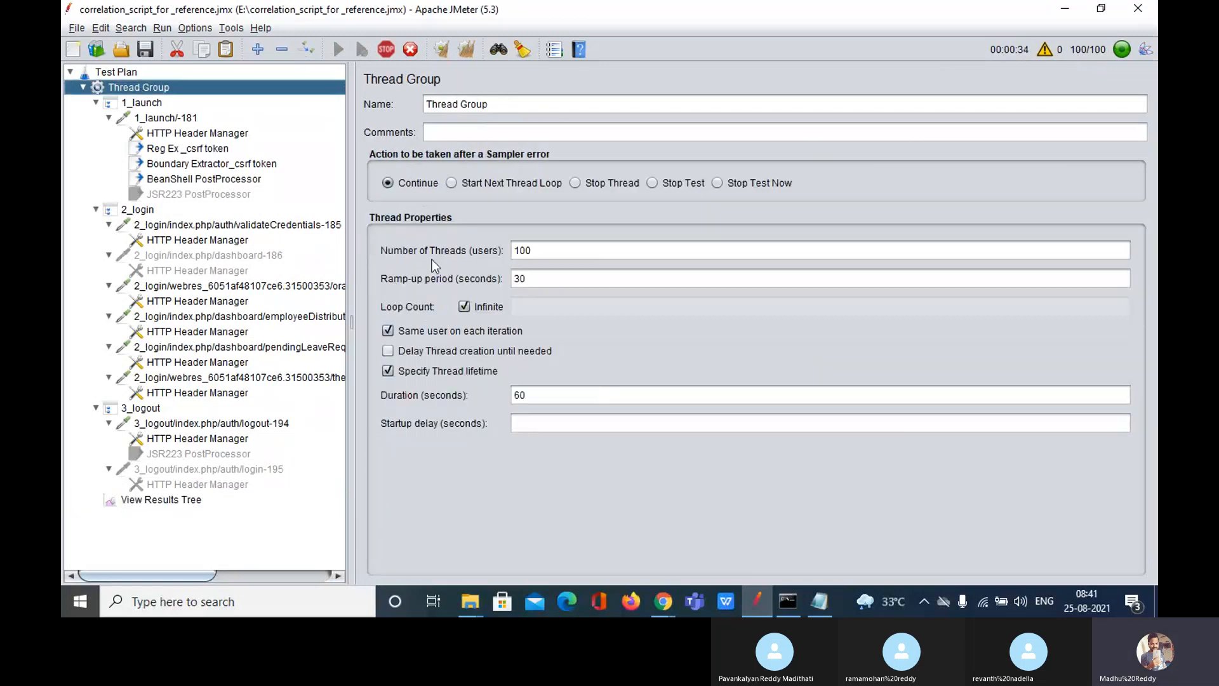
{"action": "left_click", "coordinate": [548, 281]}
{"action": "left_click_drag", "start_coordinate": [548, 281], "coordinate": [519, 280]}
{"action": "left_click", "coordinate": [532, 279]}
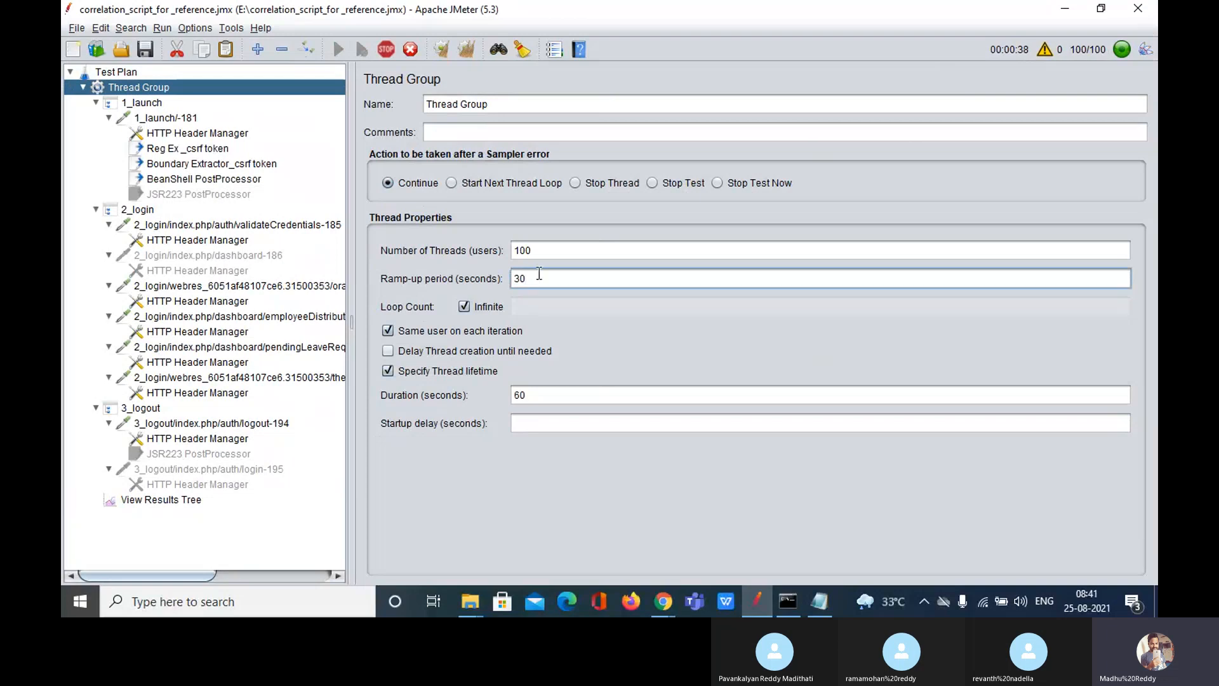
{"action": "left_click", "coordinate": [543, 252]}
{"action": "left_click_drag", "start_coordinate": [543, 253], "coordinate": [511, 251]}
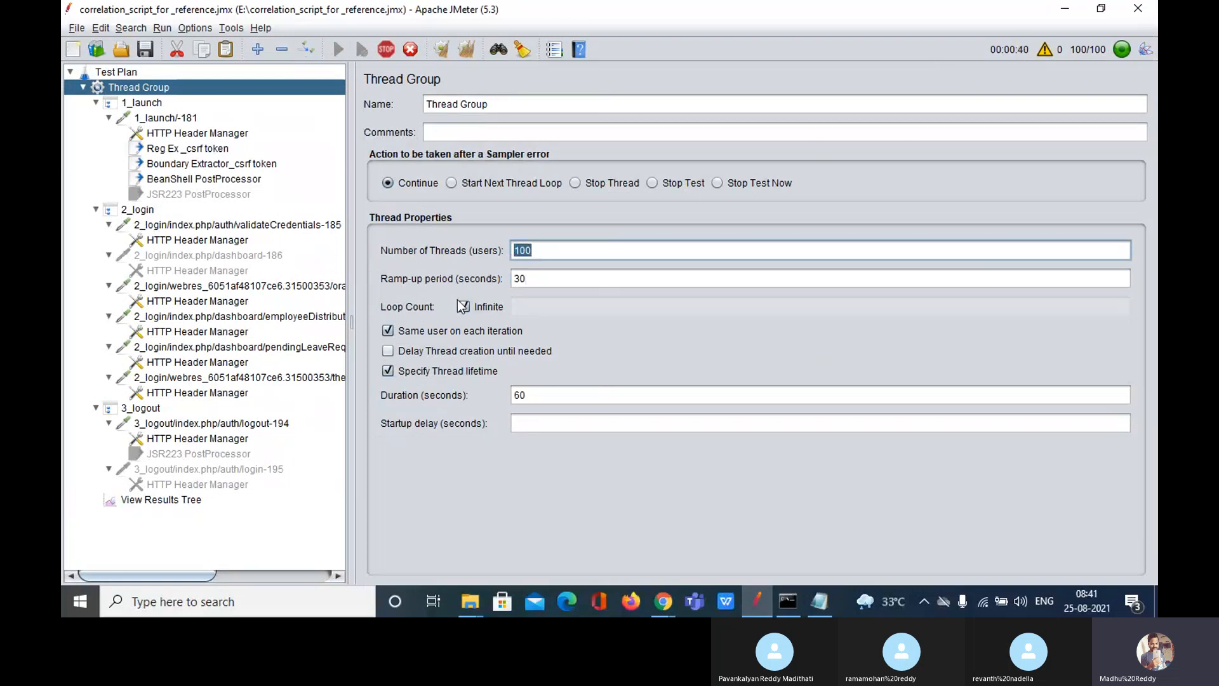
{"action": "left_click", "coordinate": [191, 499]}
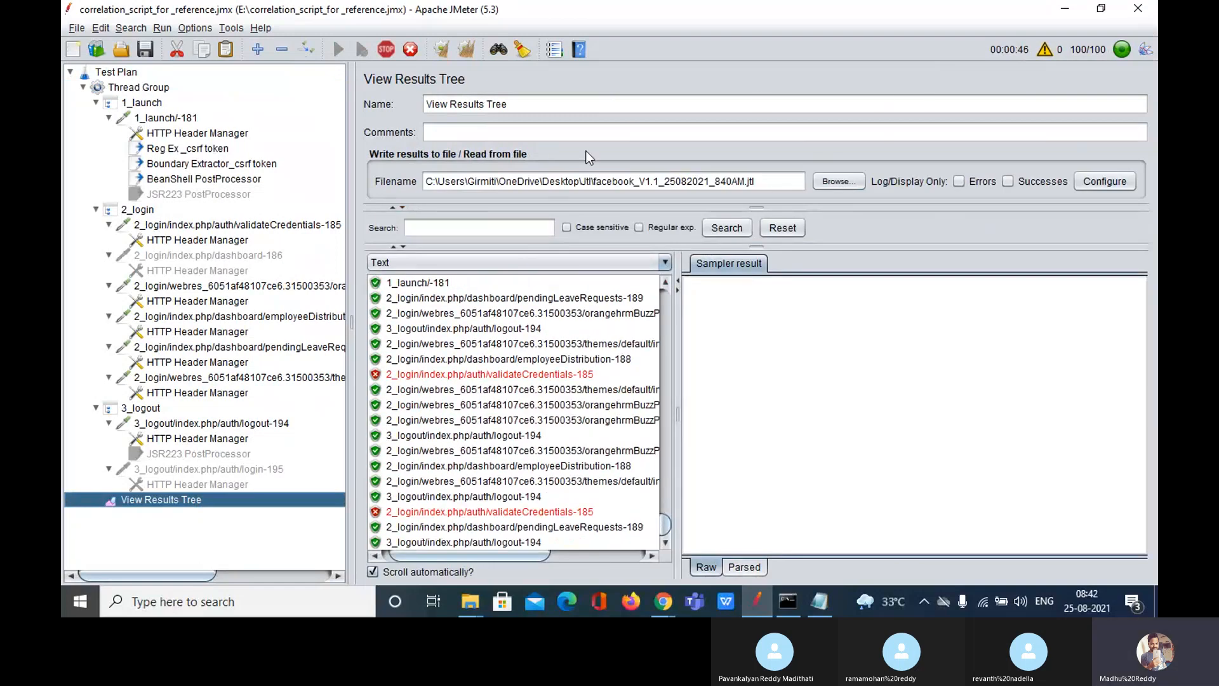
Step: Uncheck 'Run tearDown Thread Groups after shutdown of main threads' in Test Plan, then return to View Results Tree
{"action": "left_click", "coordinate": [116, 72]}
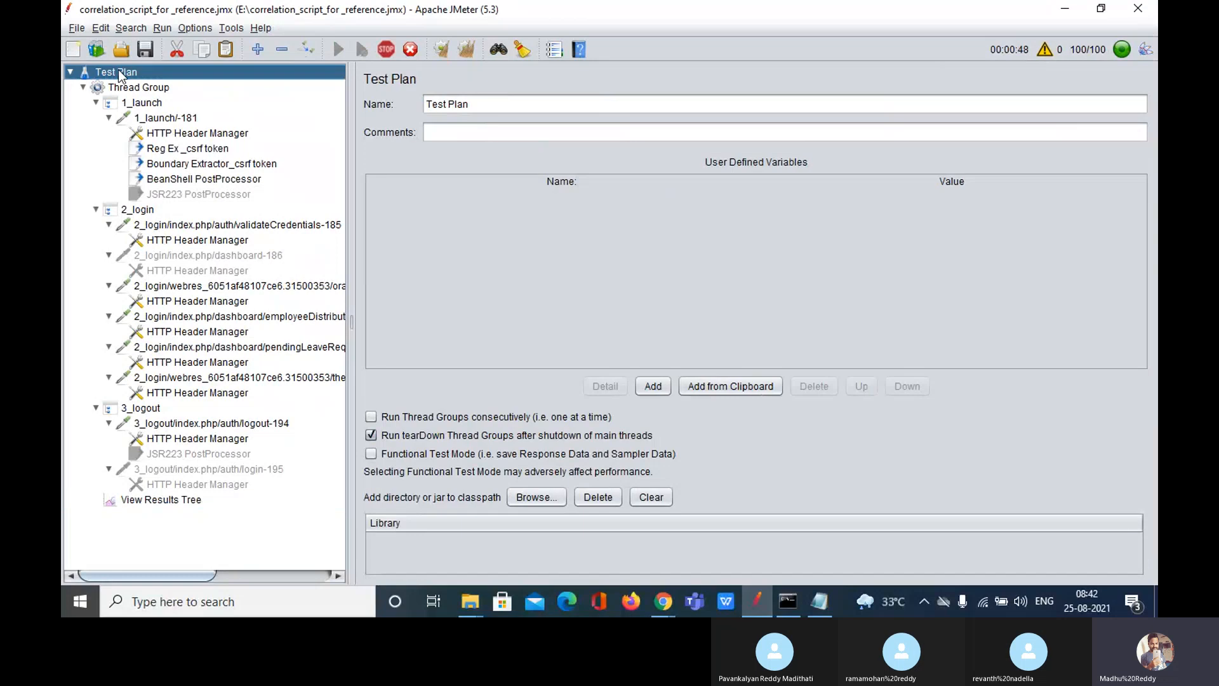
{"action": "left_click", "coordinate": [163, 499]}
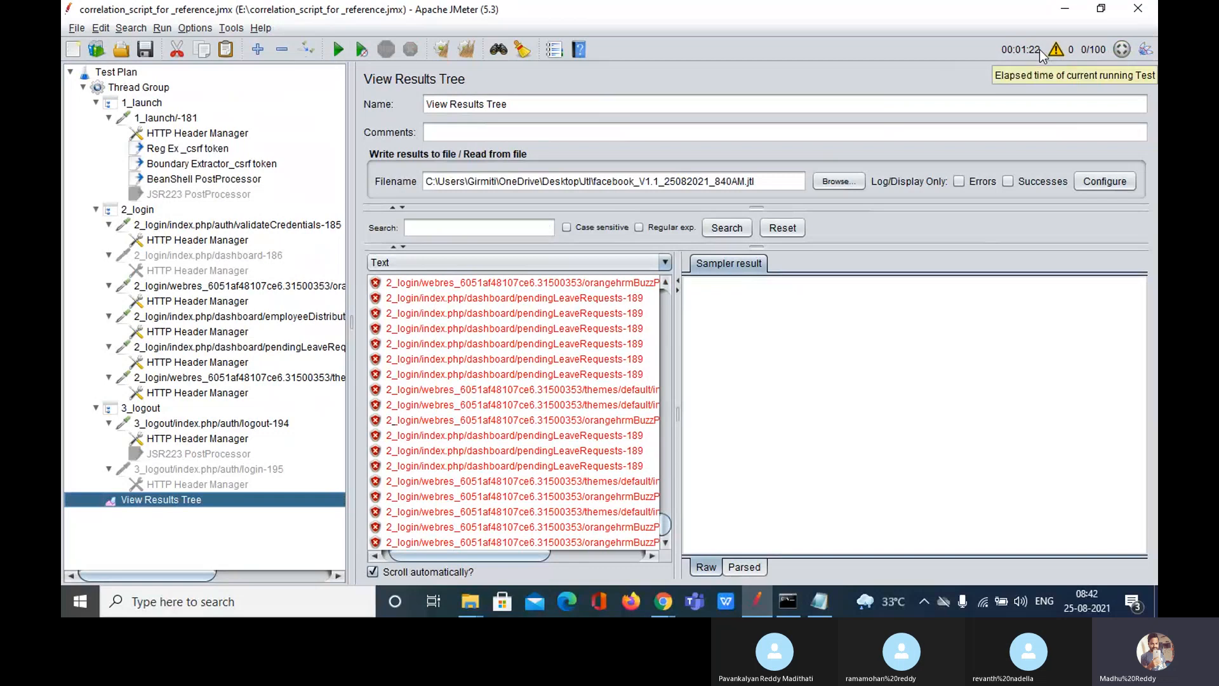
{"action": "left_click", "coordinate": [117, 73]}
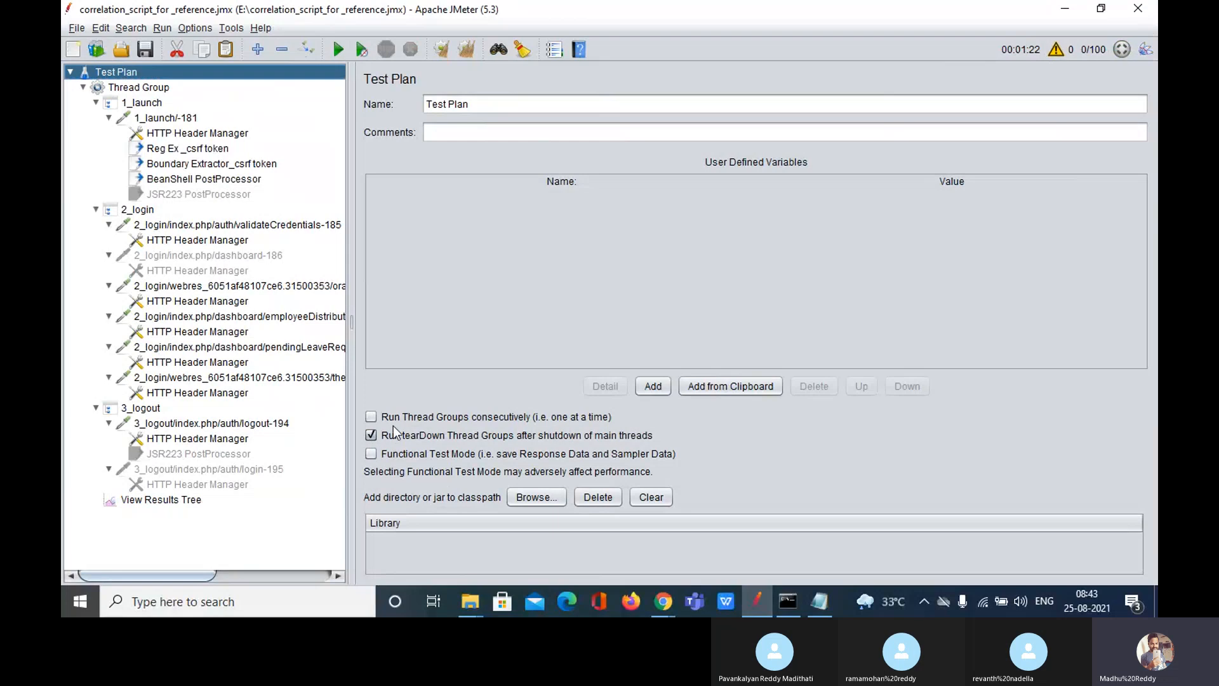
{"action": "left_click", "coordinate": [376, 433]}
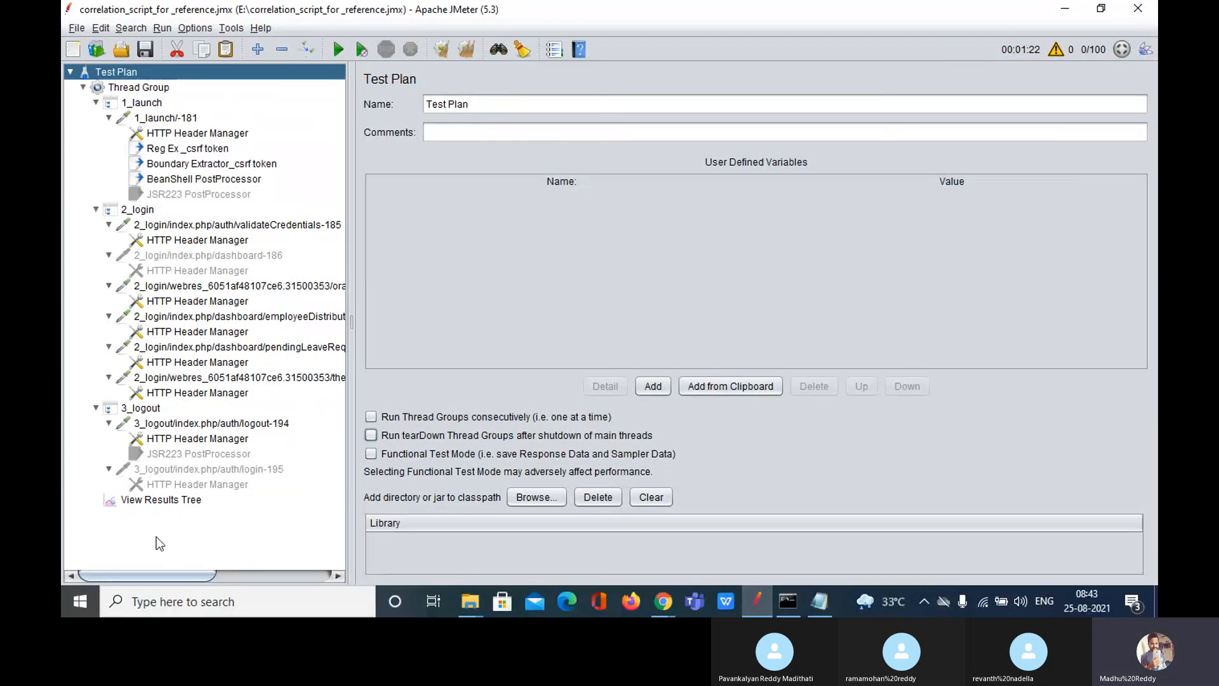
{"action": "left_click", "coordinate": [168, 500]}
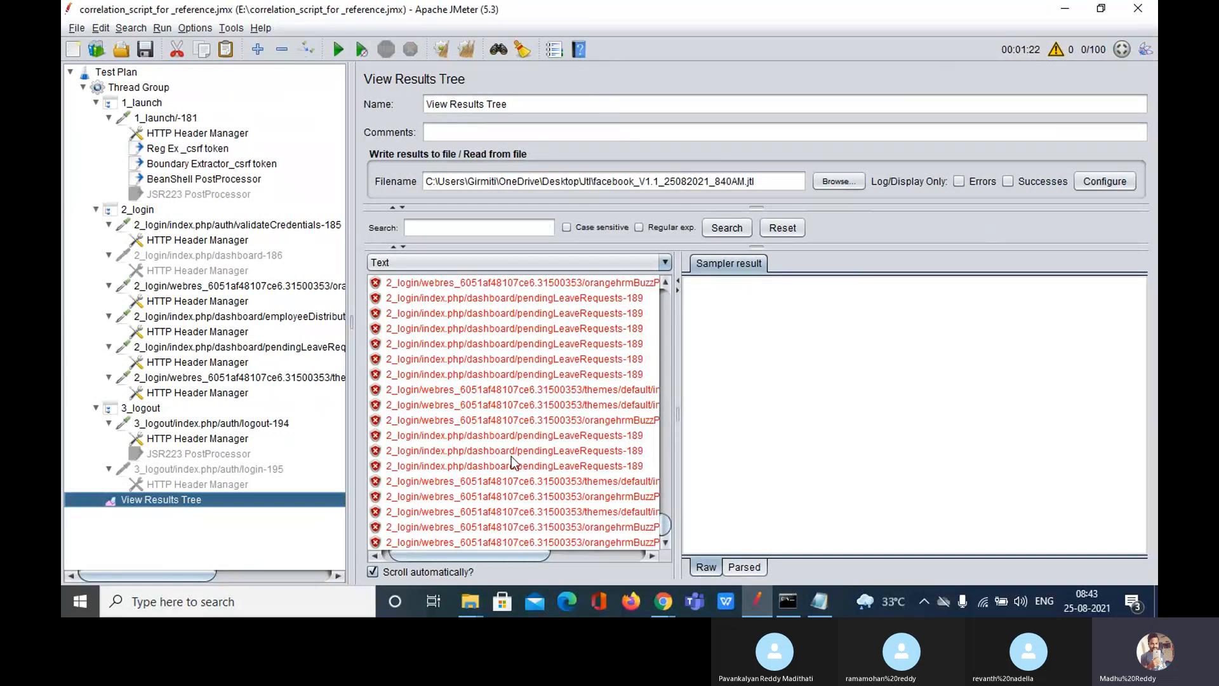
Step: Try starting the run and dismiss the results-file-already-exists warning
{"action": "left_click", "coordinate": [745, 182]}
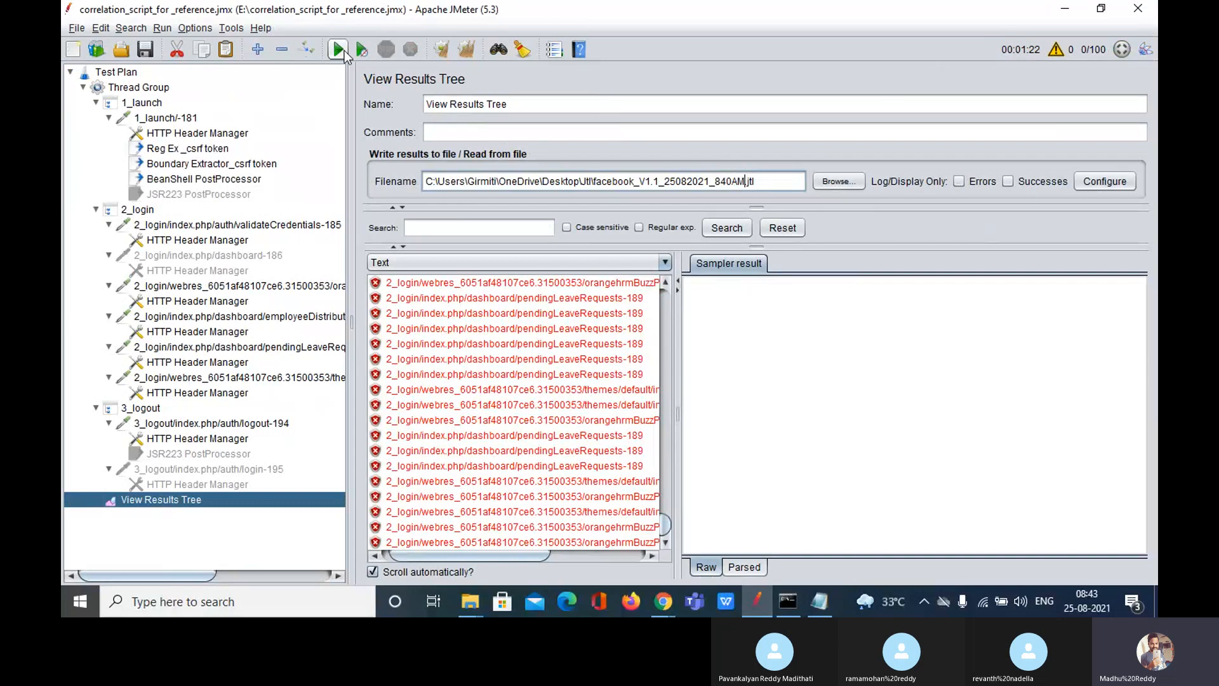
{"action": "left_click", "coordinate": [339, 50]}
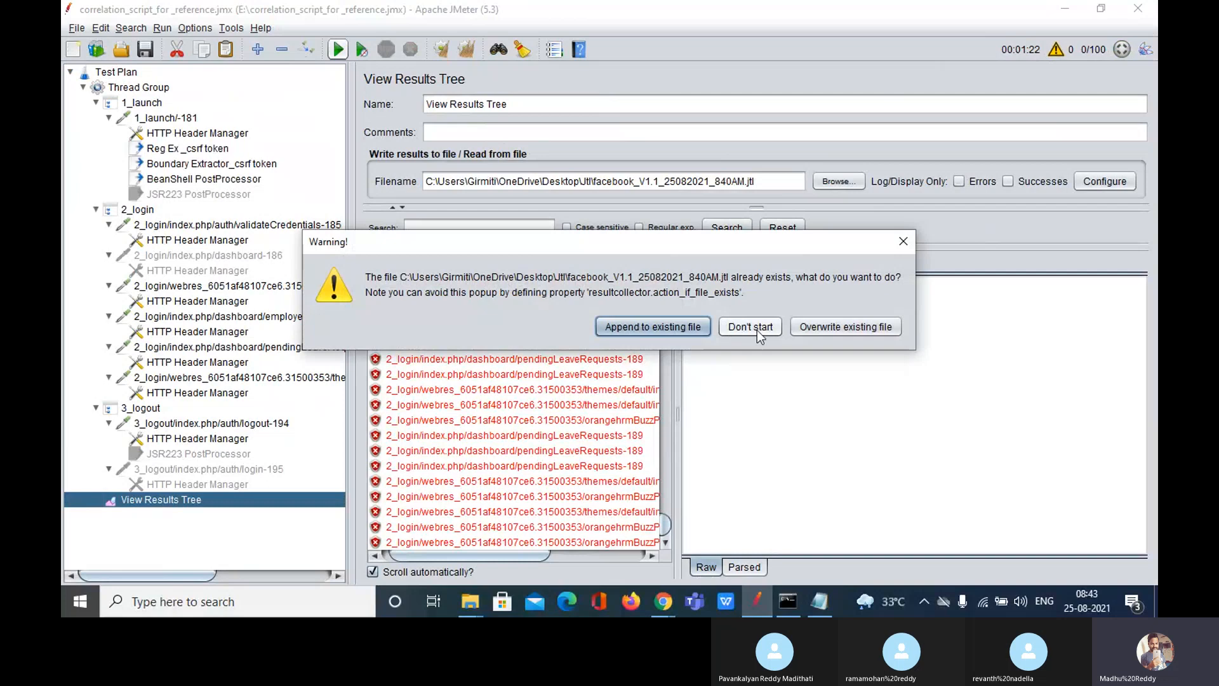
{"action": "left_click", "coordinate": [903, 242]}
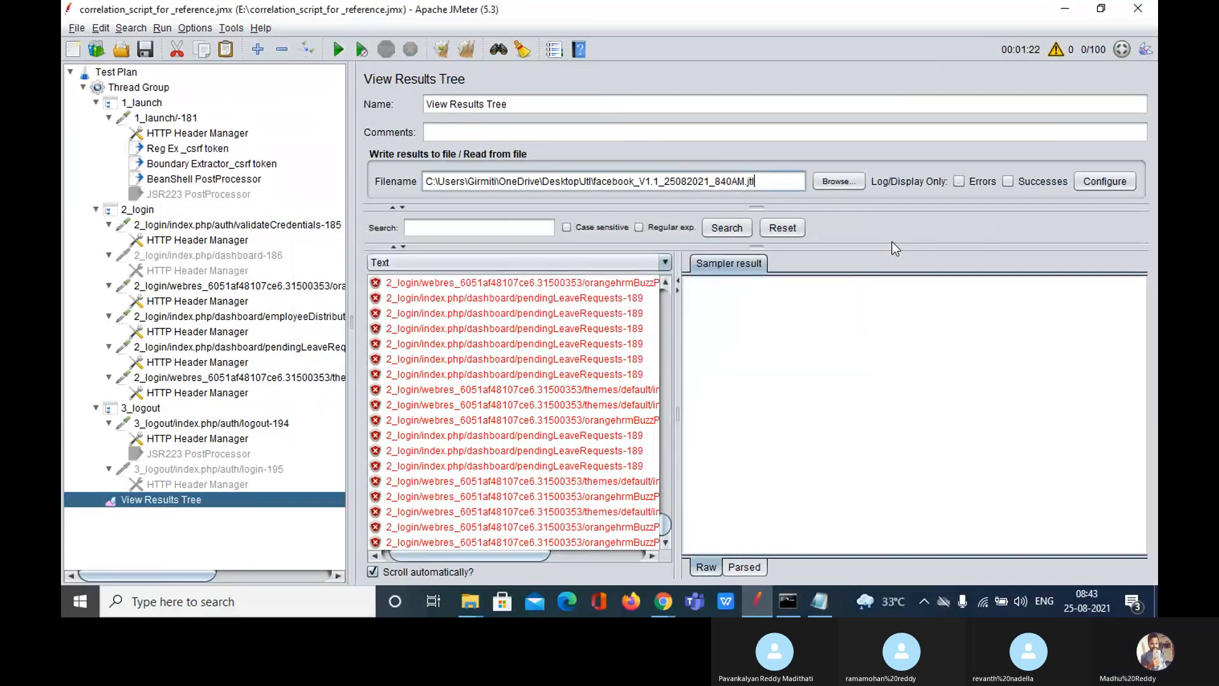
Step: Rename the results file to facebook_V1.1_25082021_840AM_1.jtl and clear the View Results Tree list
{"action": "left_click", "coordinate": [745, 182]}
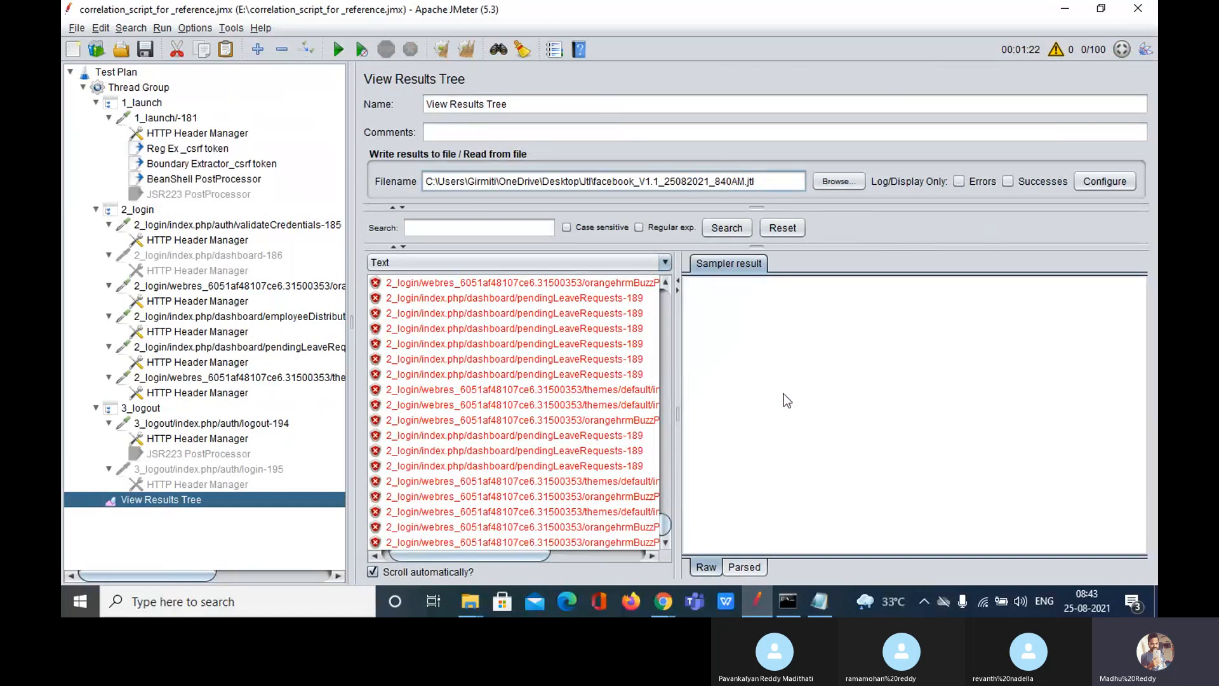
{"action": "type", "text": "_1"}
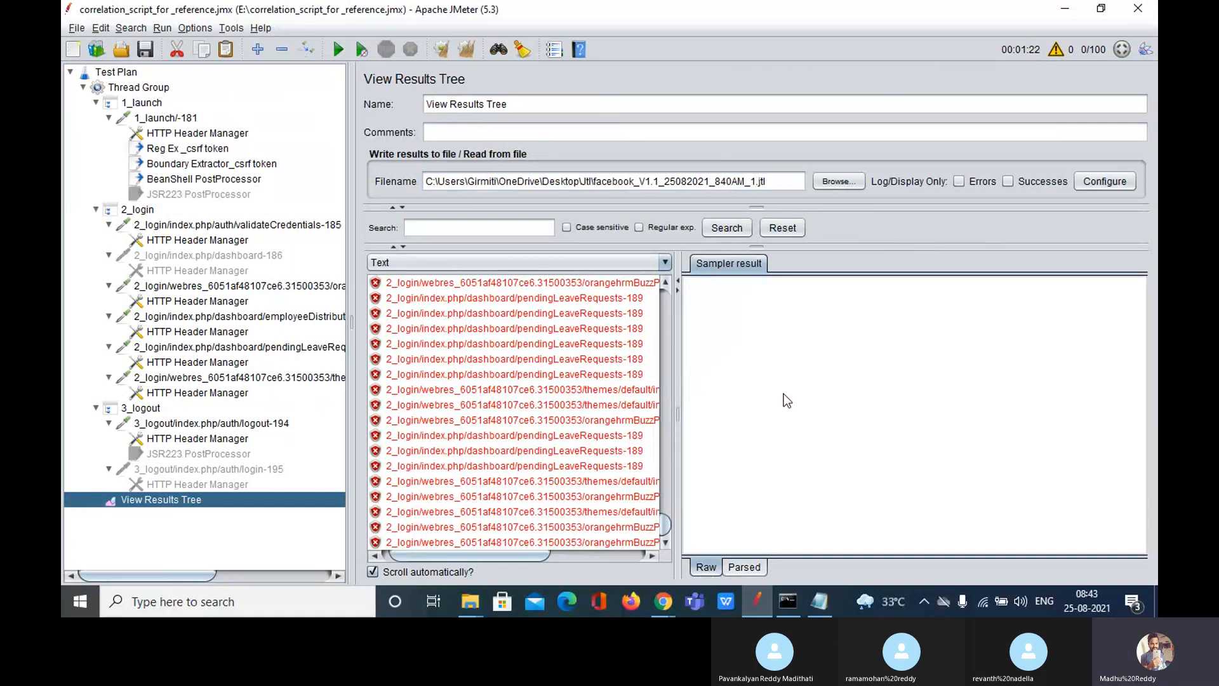
{"action": "triple_click", "coordinate": [762, 182]}
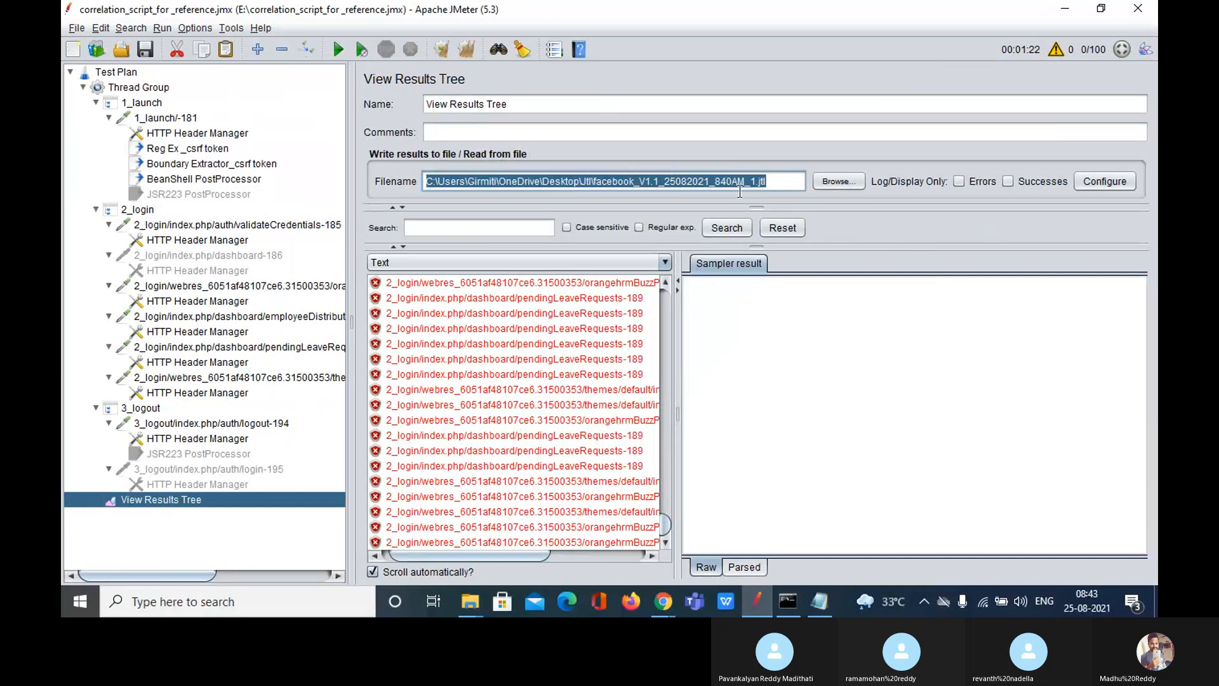
{"action": "left_click", "coordinate": [780, 183]}
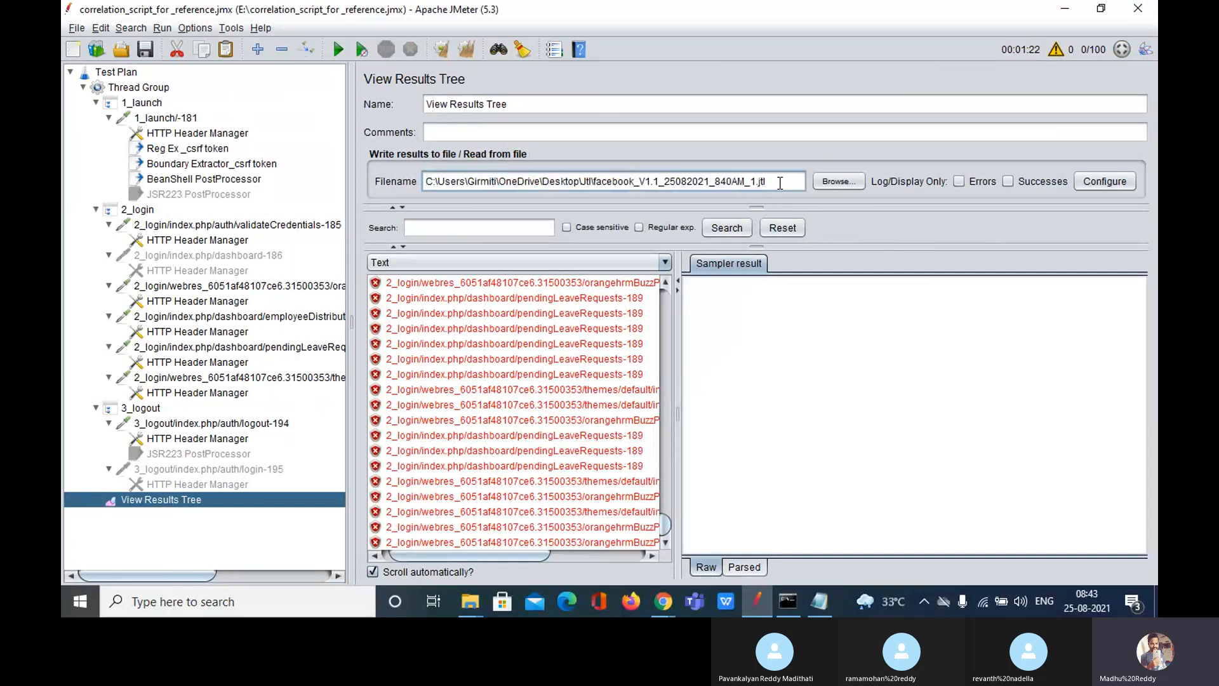
{"action": "left_click", "coordinate": [475, 47]}
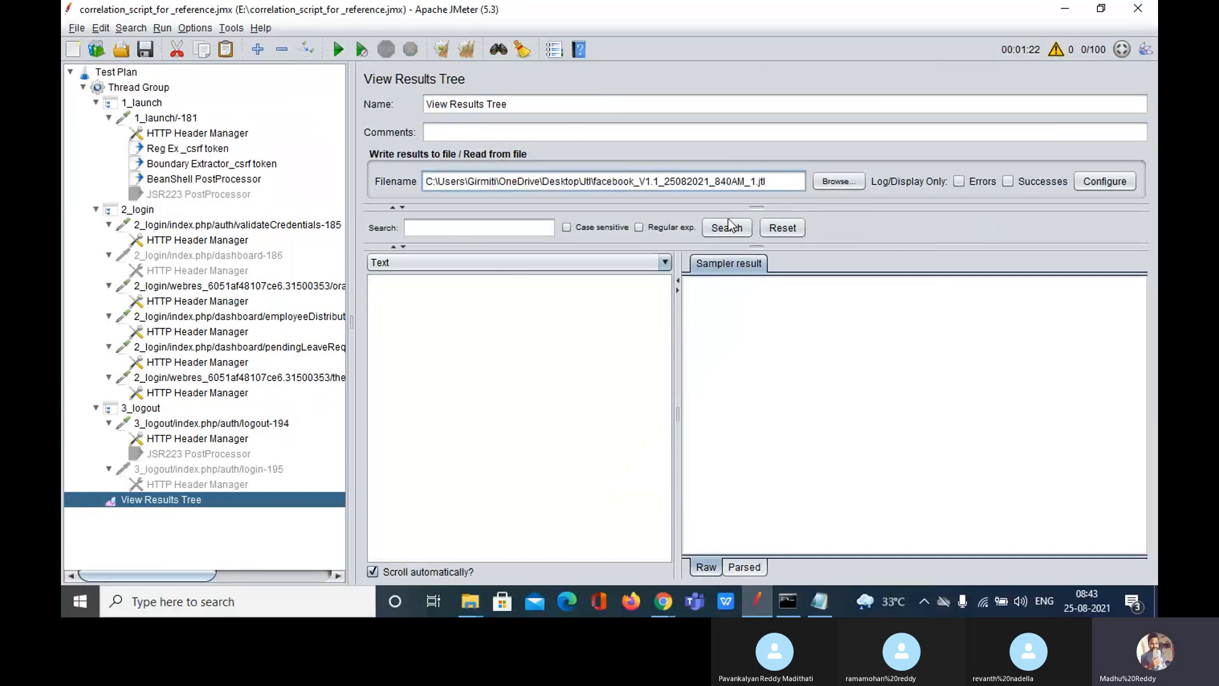
{"action": "left_click", "coordinate": [123, 70]}
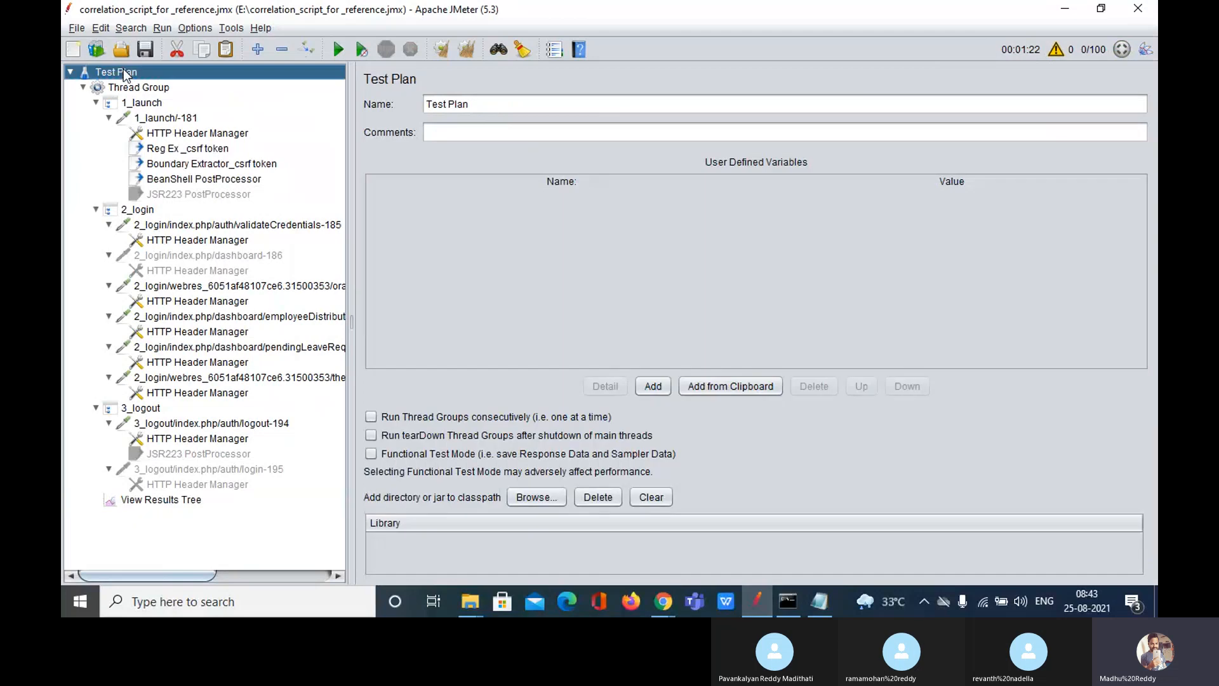
{"action": "left_click", "coordinate": [371, 437]}
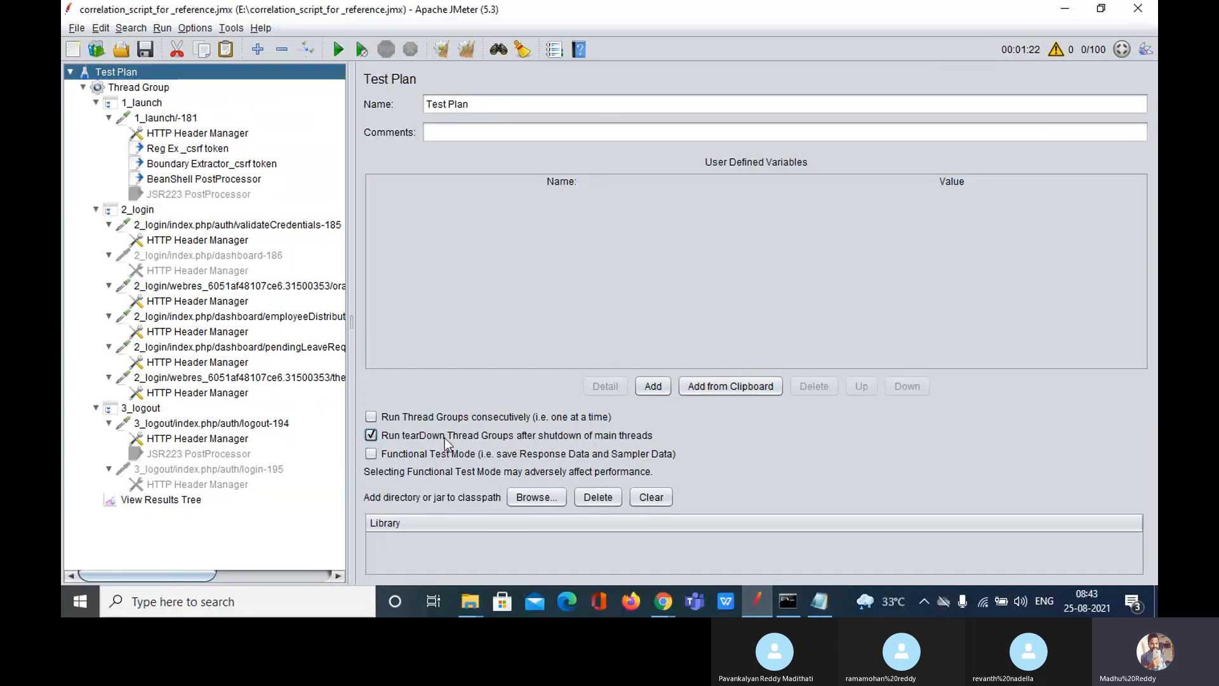
{"action": "left_click", "coordinate": [375, 434]}
{"action": "left_click", "coordinate": [162, 89]}
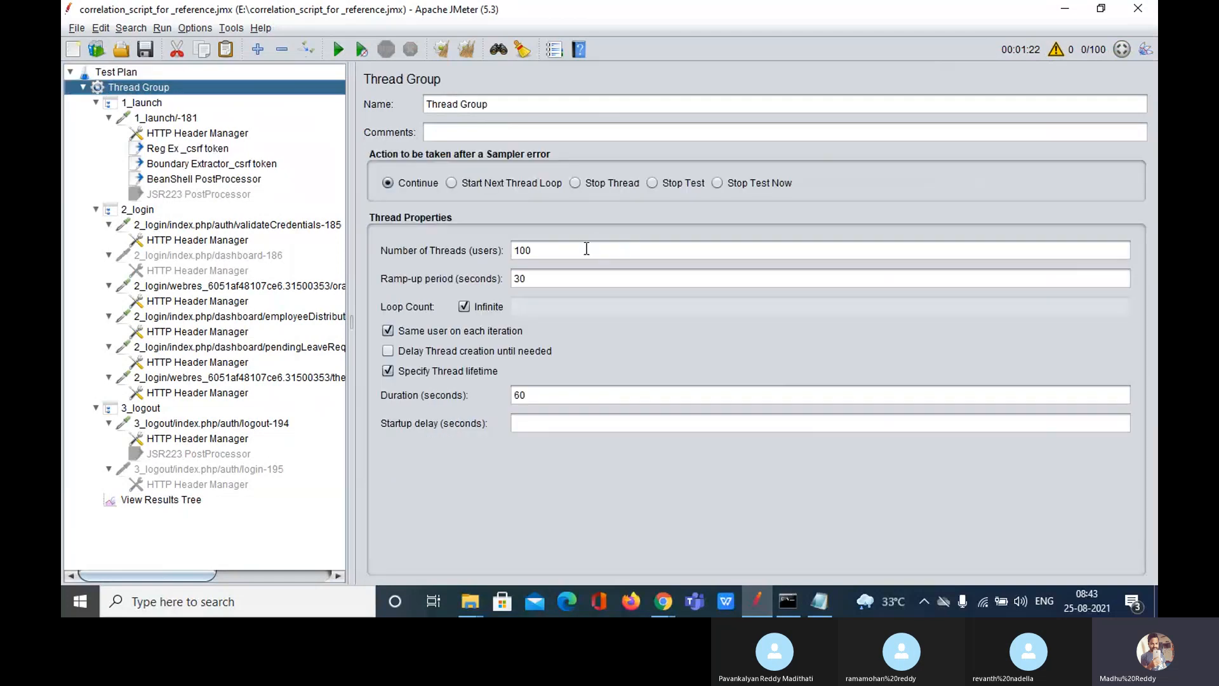
{"action": "left_click_drag", "start_coordinate": [543, 250], "coordinate": [527, 250]}
{"action": "left_click", "coordinate": [550, 285]}
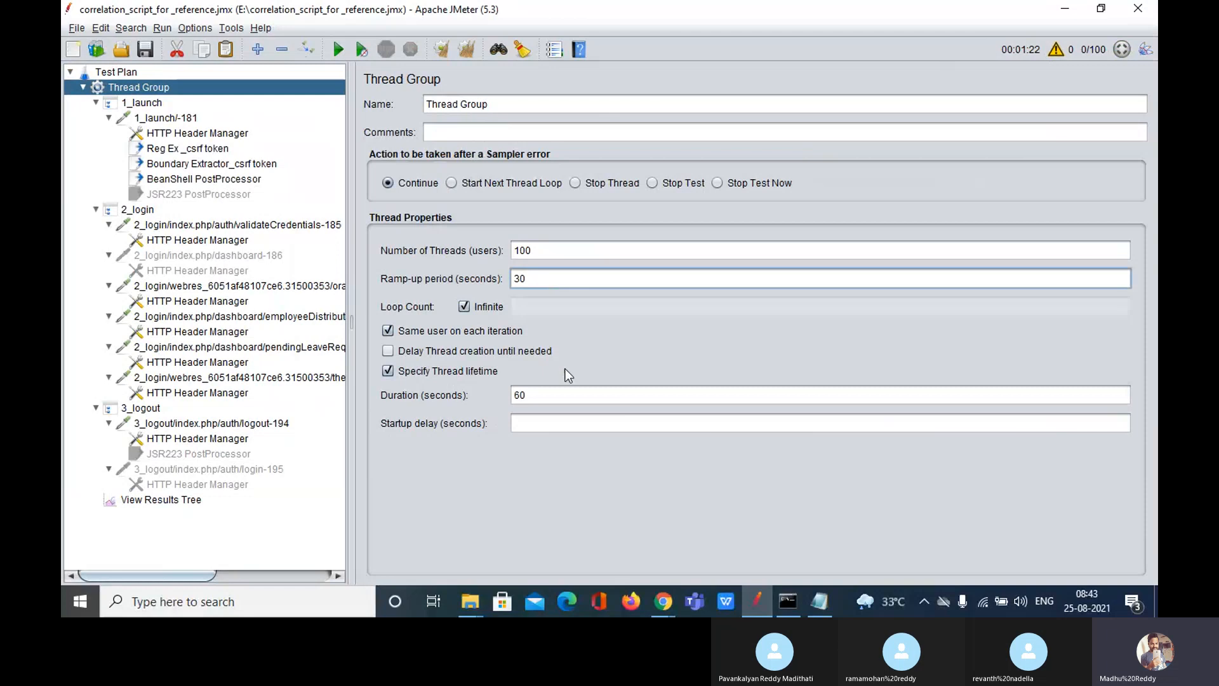
{"action": "left_click_drag", "start_coordinate": [559, 393], "coordinate": [478, 395]}
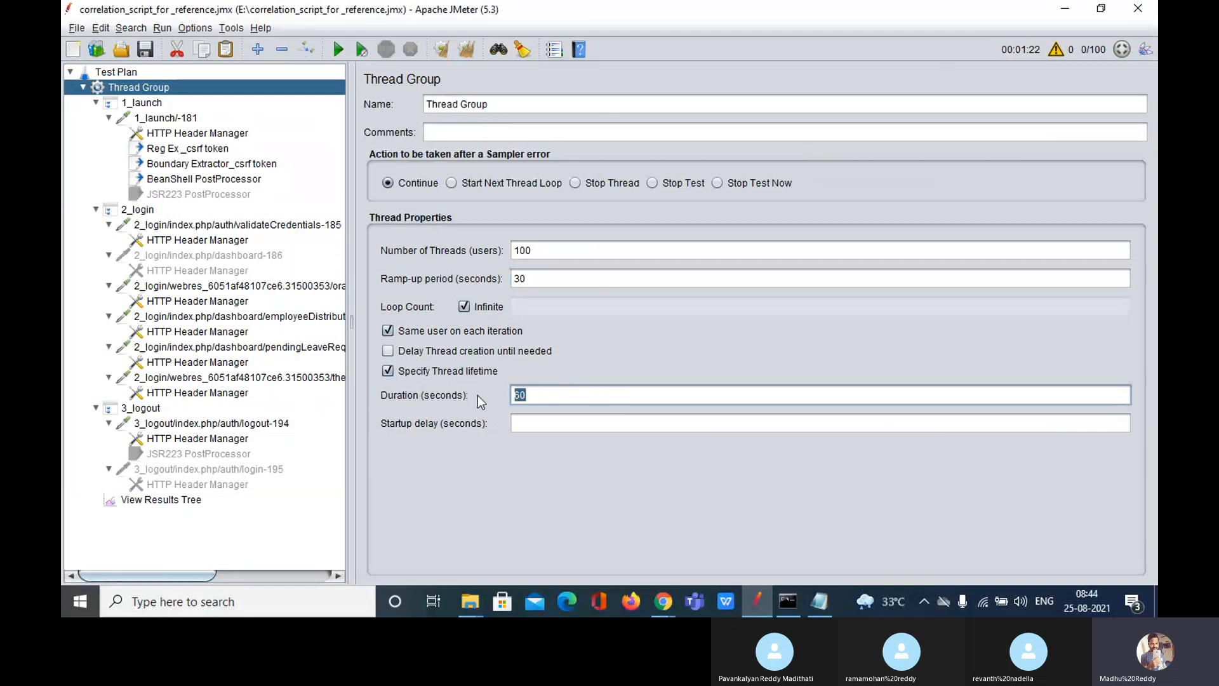
{"action": "left_click", "coordinate": [177, 501]}
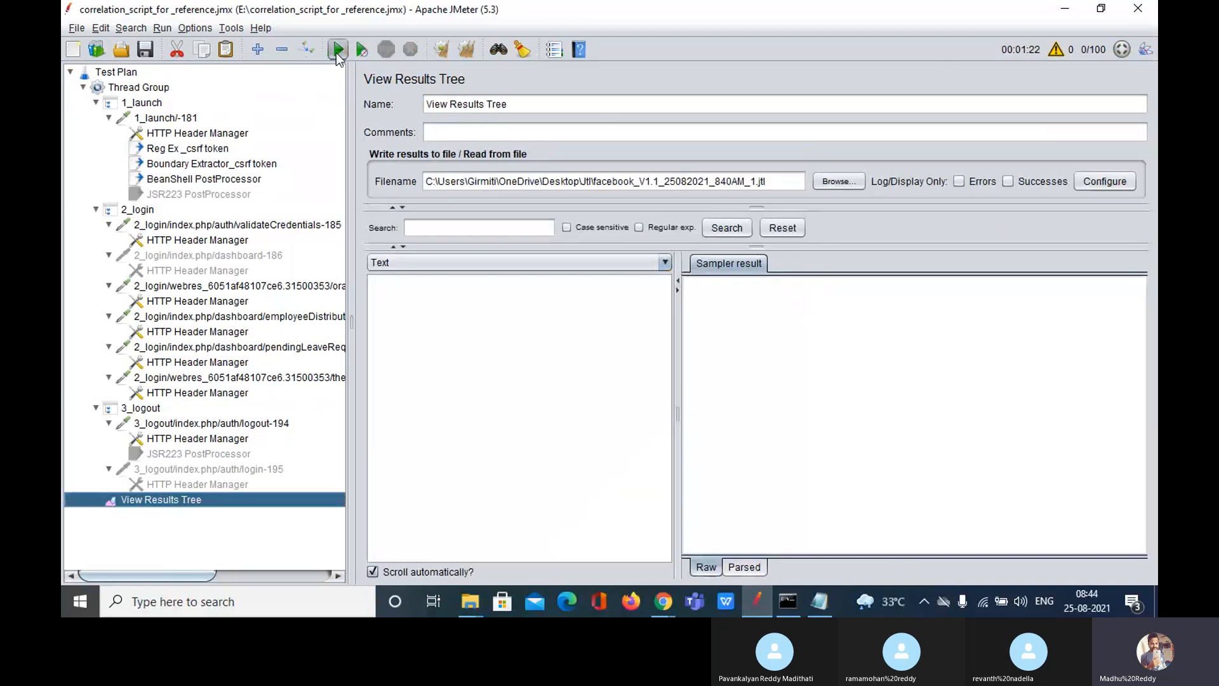
Step: Run the 100-thread load test to completion into the _1 file, then view Test Plan
{"action": "left_click", "coordinate": [337, 49]}
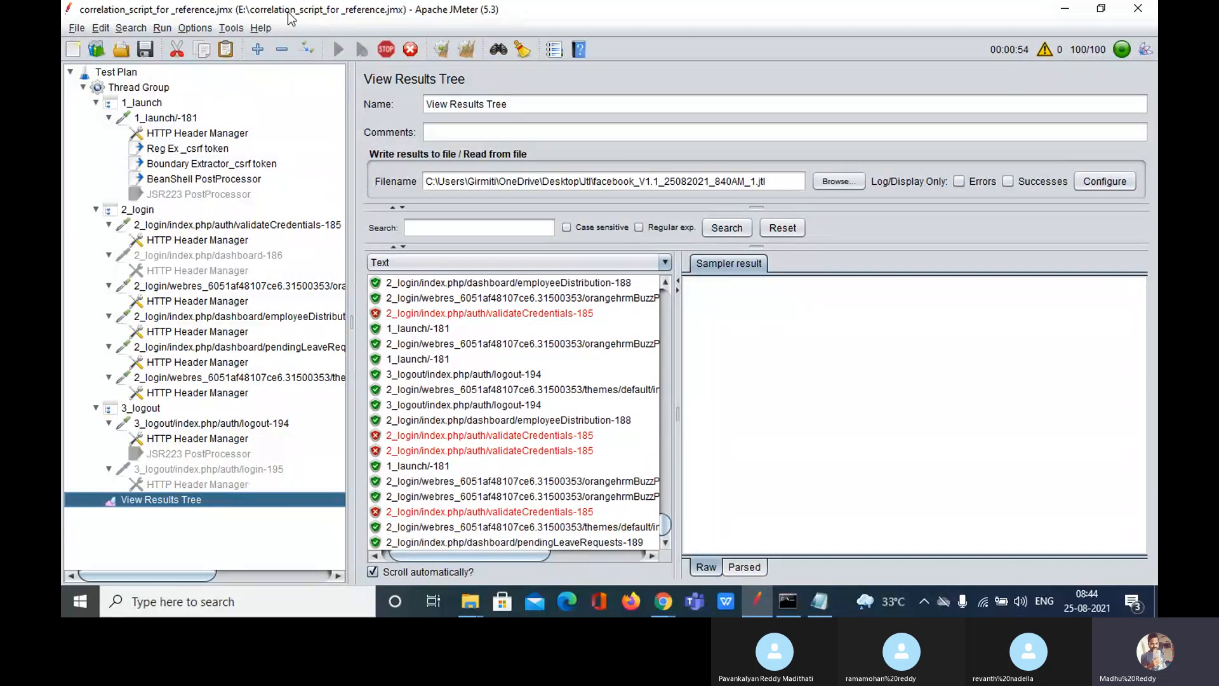
{"action": "left_click", "coordinate": [122, 72]}
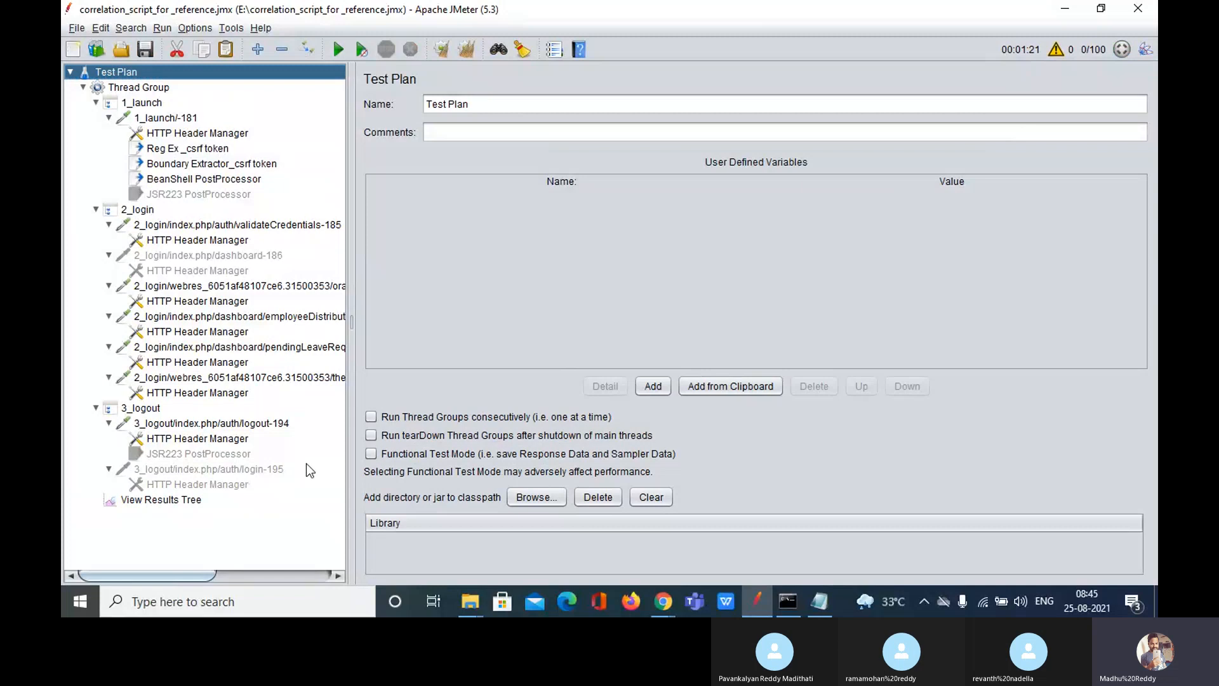
Step: Clear the previous run's samples from View Results Tree
{"action": "left_click", "coordinate": [176, 500]}
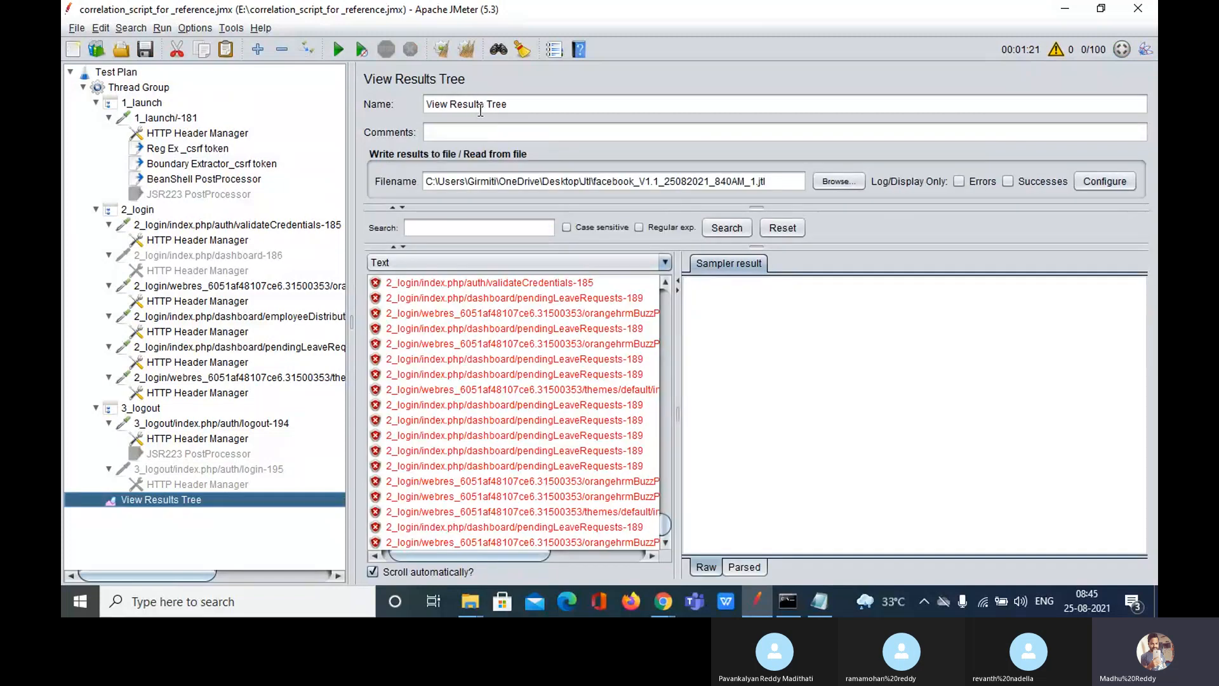
{"action": "left_click", "coordinate": [466, 52]}
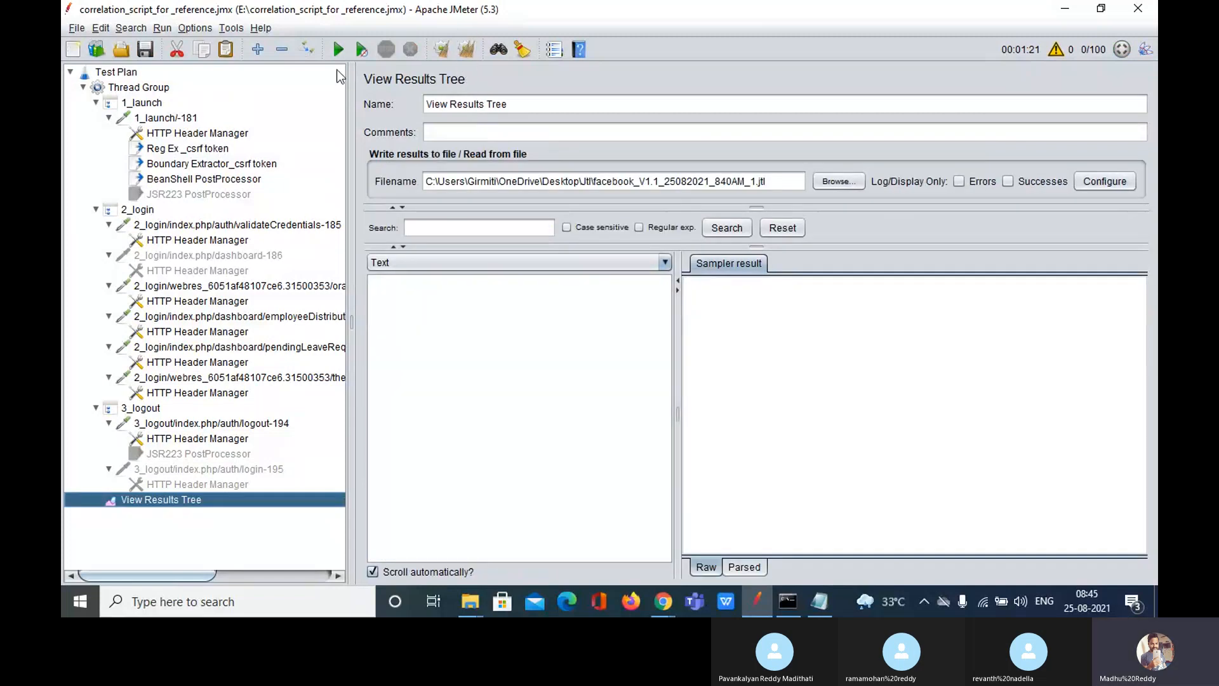
{"action": "left_click", "coordinate": [127, 73]}
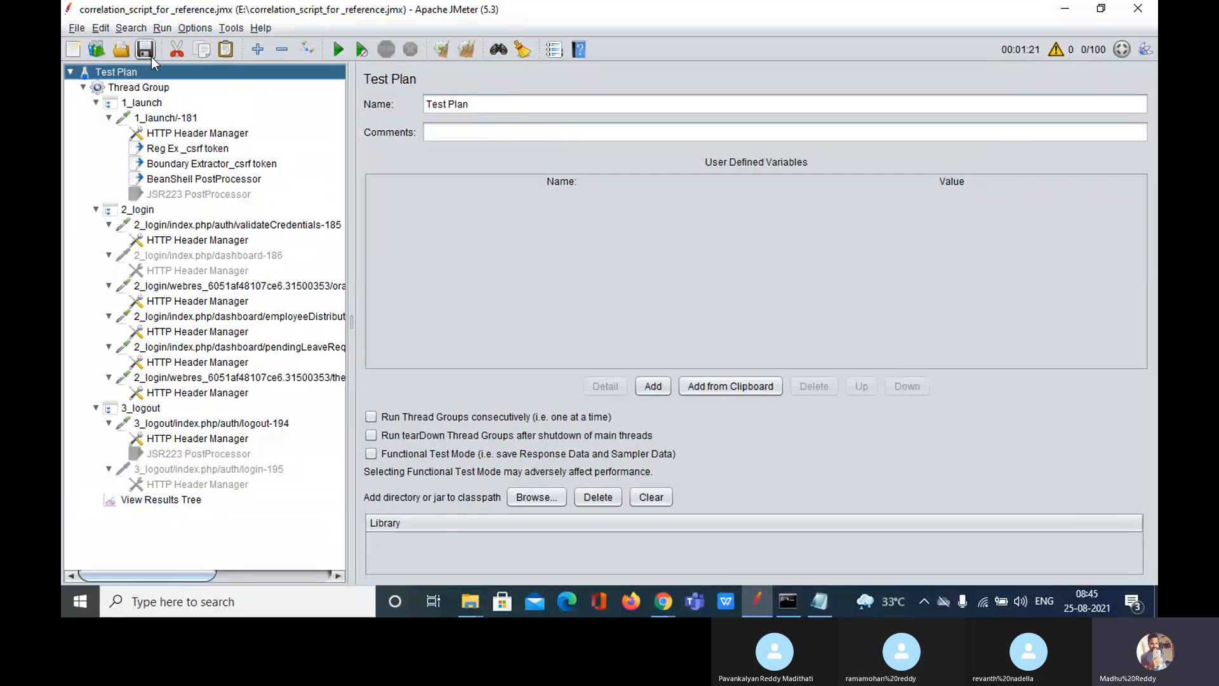
{"action": "left_click", "coordinate": [178, 504]}
Step: Change the results file to facebook_V1.1_25082021_840AM_2.jtl and start a new run
{"action": "left_click", "coordinate": [764, 180]}
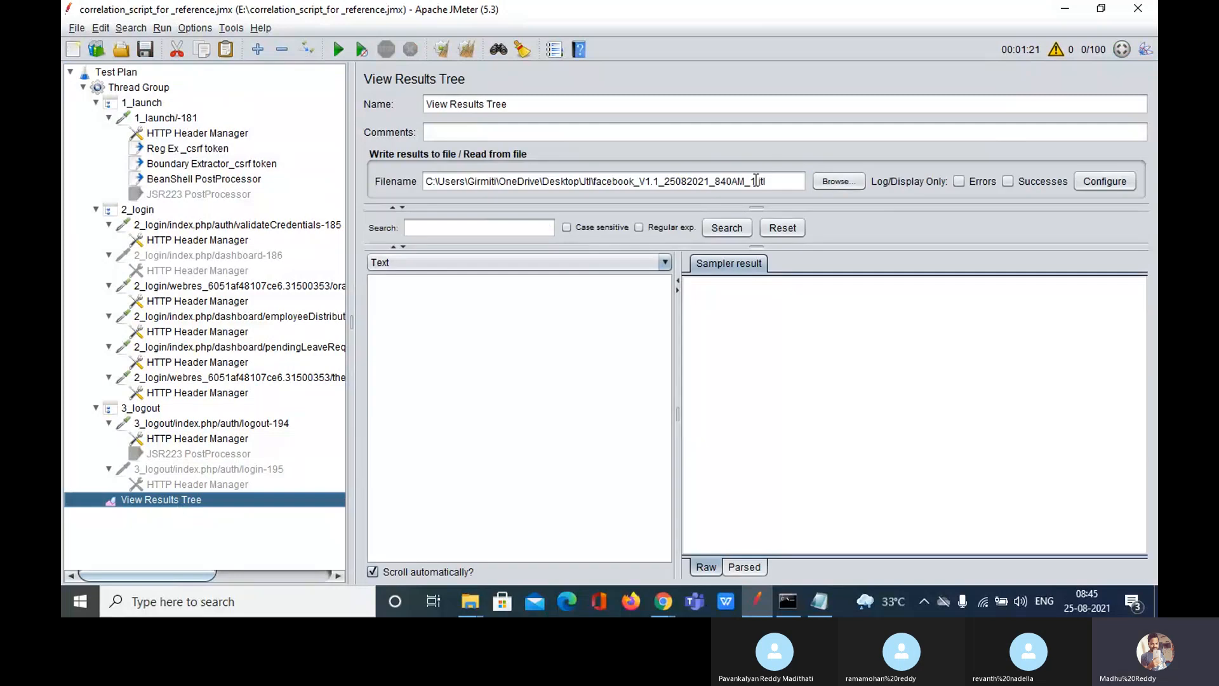
{"action": "key", "text": "BackSpace"}
{"action": "key", "text": "BackSpace"}
{"action": "key", "text": "BackSpace"}
{"action": "key", "text": "BackSpace"}
{"action": "key", "text": "BackSpace"}
{"action": "type", "text": "2.jtl"}
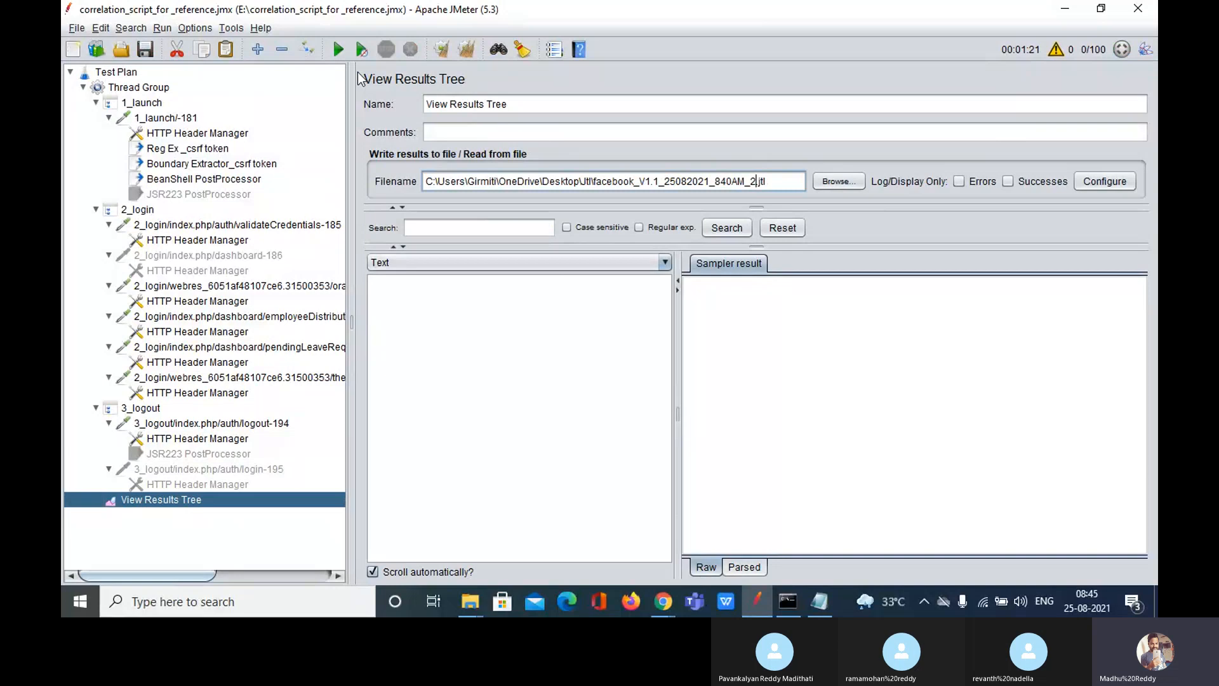
{"action": "left_click", "coordinate": [341, 48]}
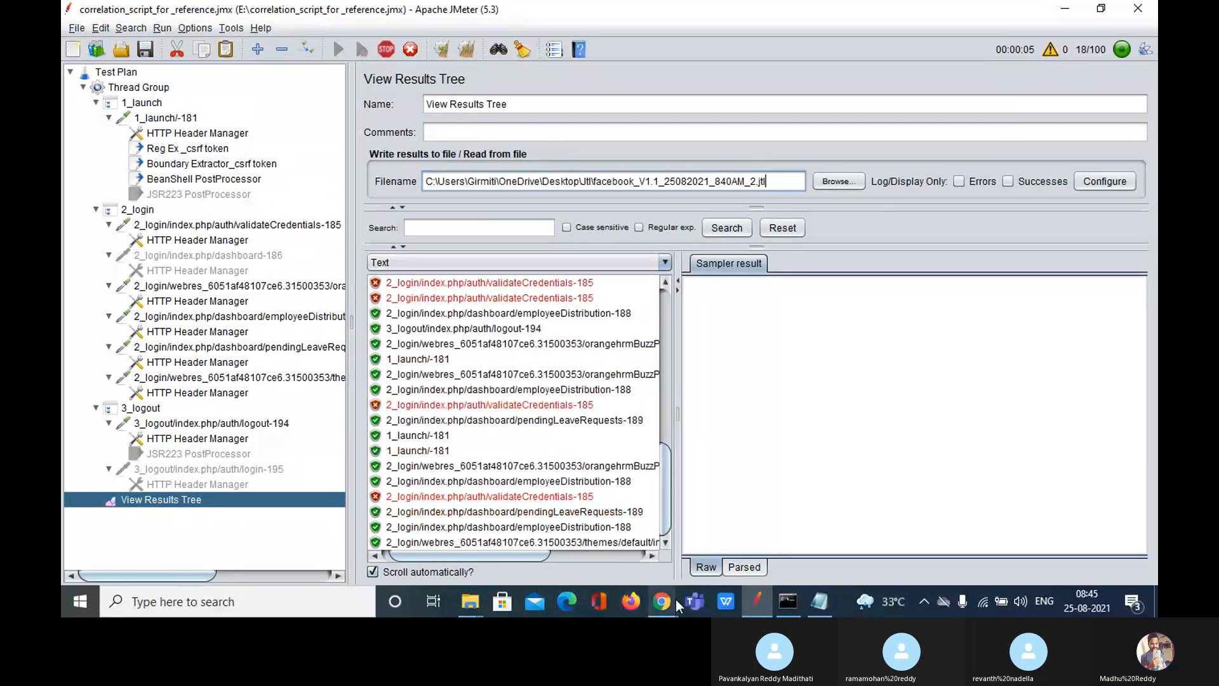
{"action": "mouse_move", "coordinate": [669, 604]}
{"action": "left_click", "coordinate": [611, 545]}
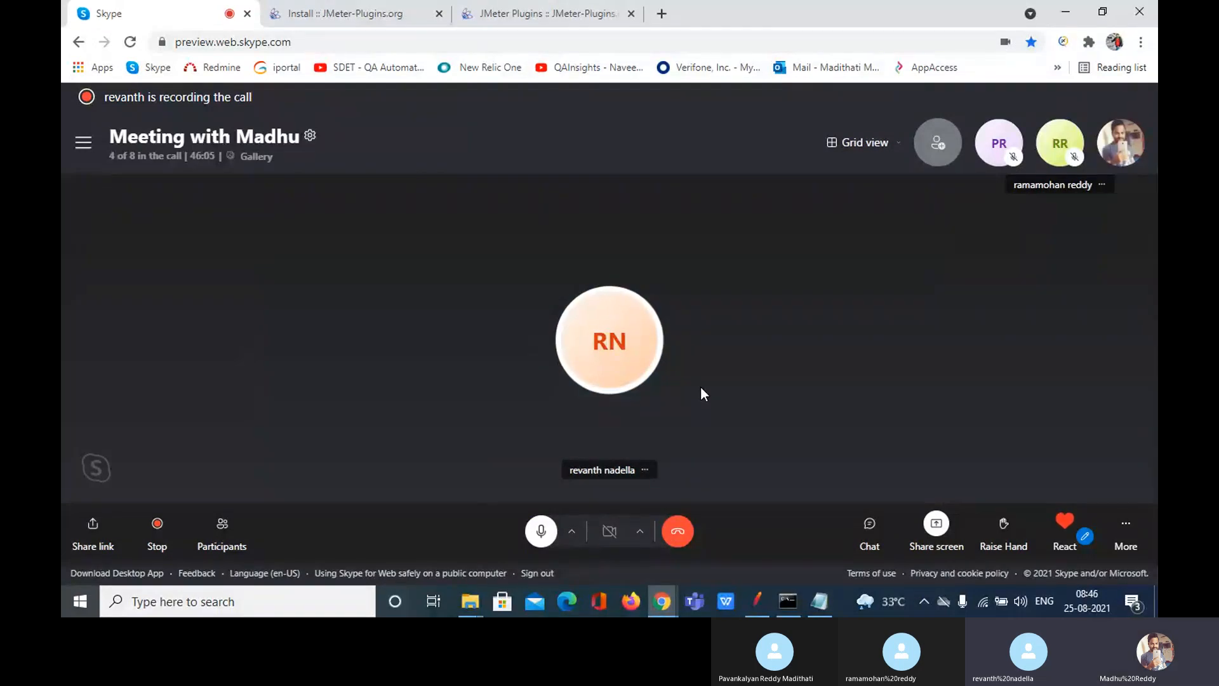
{"action": "left_click", "coordinate": [757, 601]}
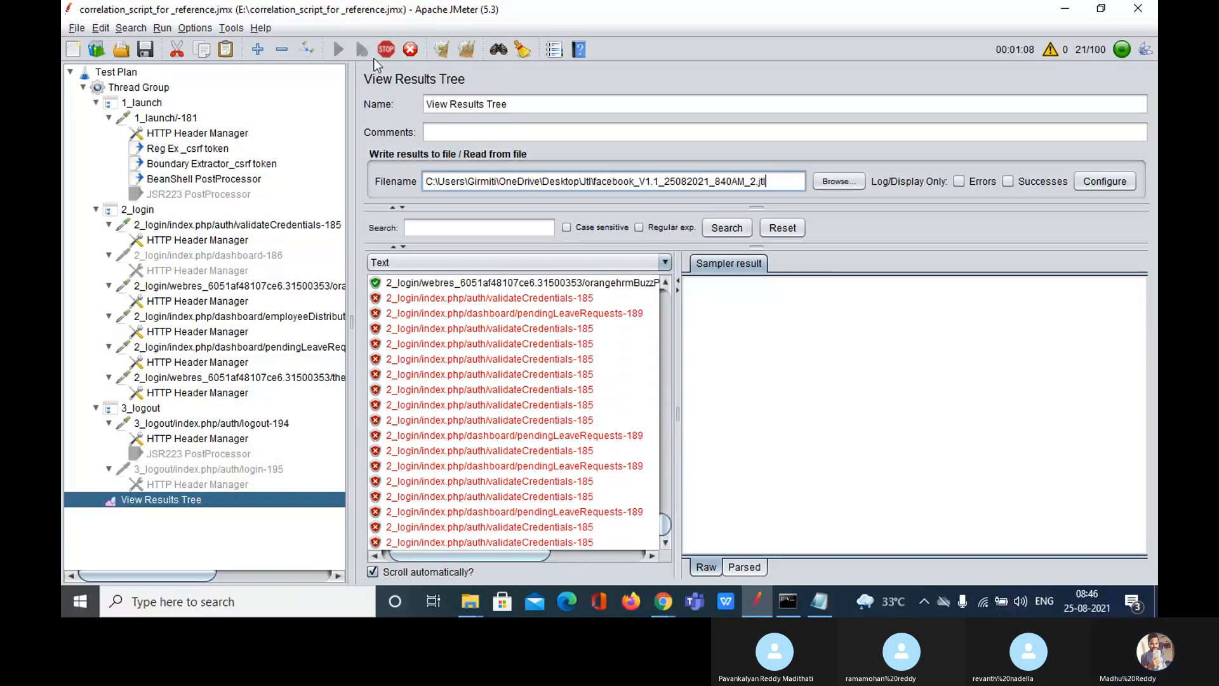
Step: Stop the run, empty the results Filename field and clear the View Results Tree list
{"action": "left_click", "coordinate": [385, 49]}
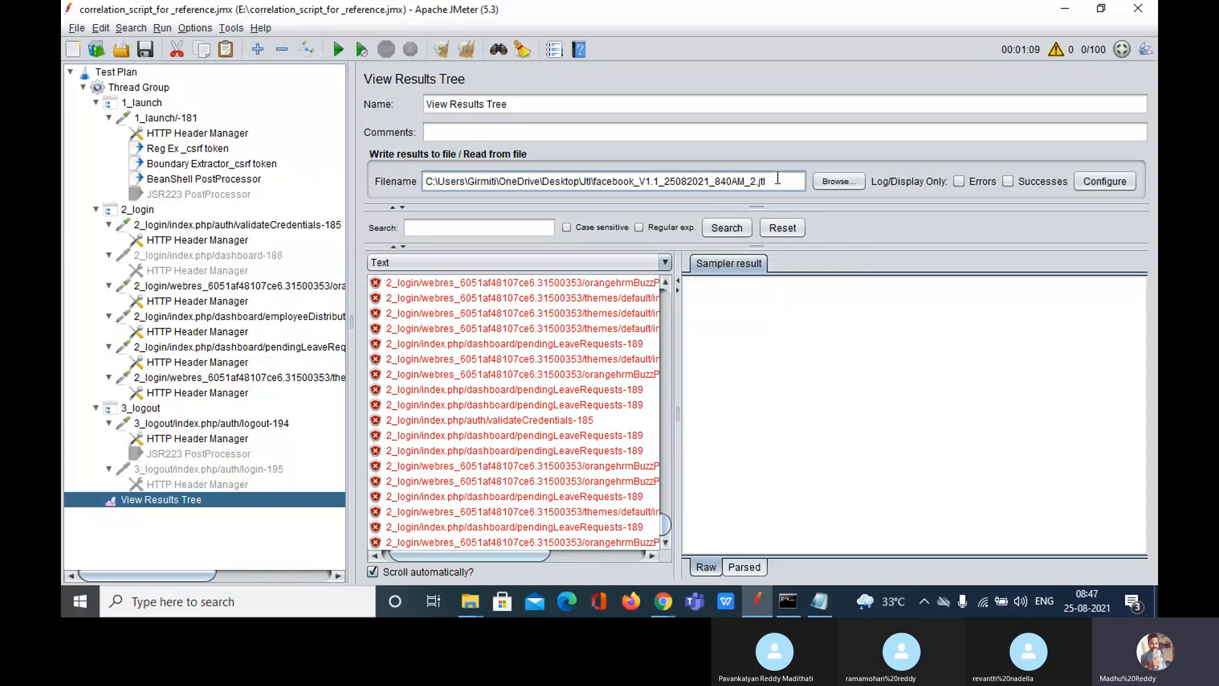
{"action": "left_click_drag", "start_coordinate": [777, 179], "coordinate": [438, 180]}
{"action": "key", "text": "BackSpace"}
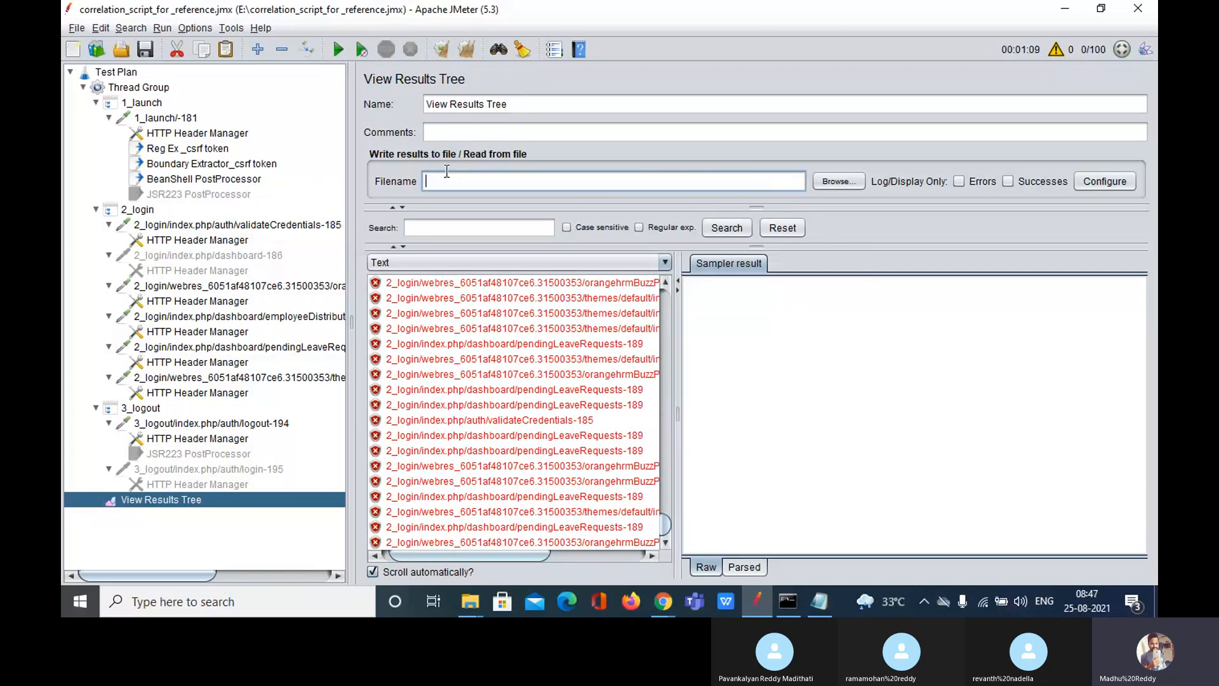
{"action": "left_click", "coordinate": [466, 49]}
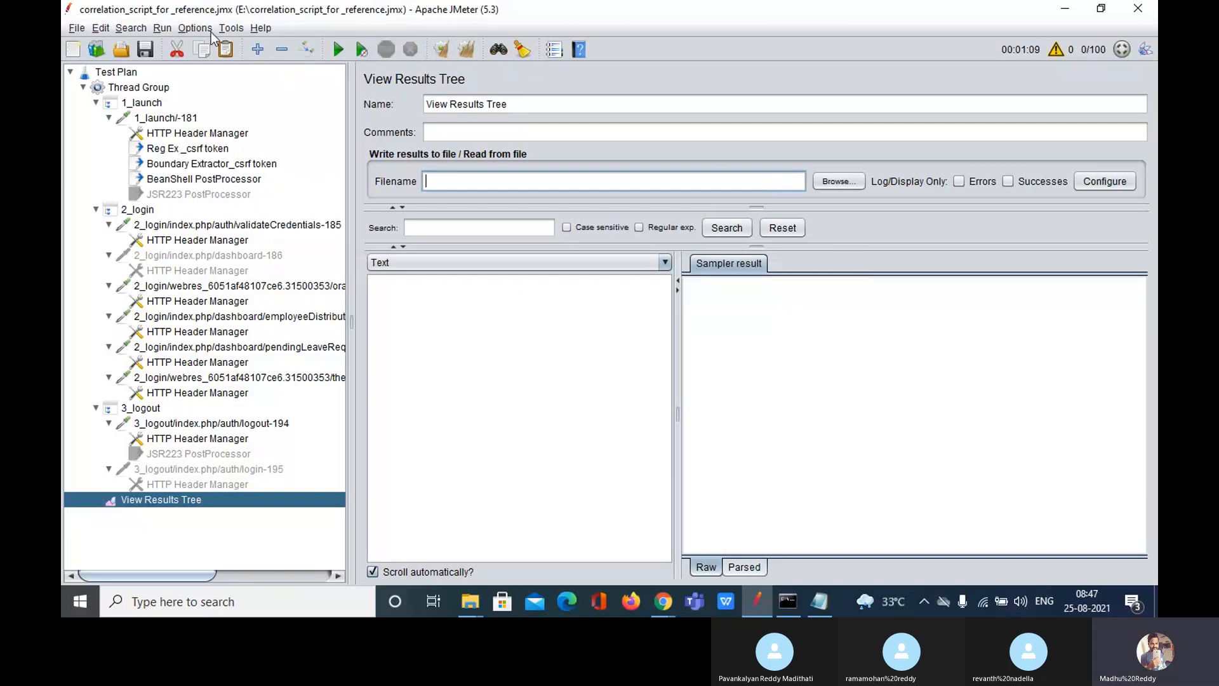
{"action": "left_click", "coordinate": [237, 28]}
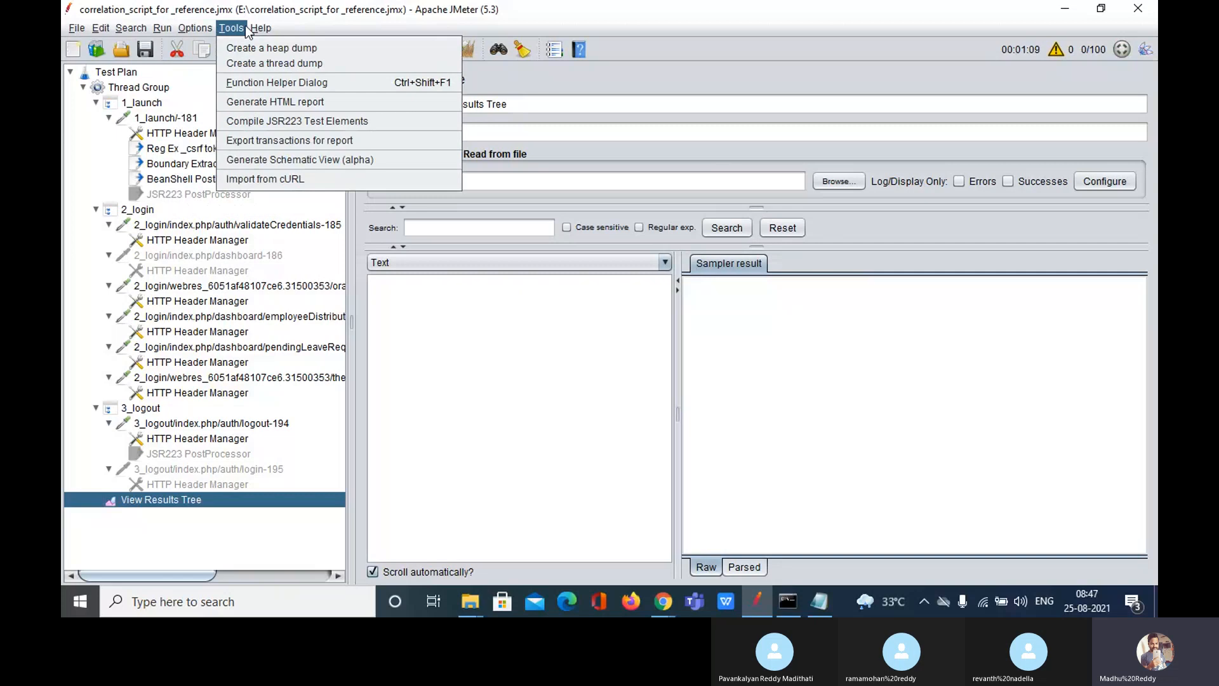
Step: Open Tools > Generate HTML report, reposition its window, and browse for the results file
{"action": "left_click", "coordinate": [287, 102]}
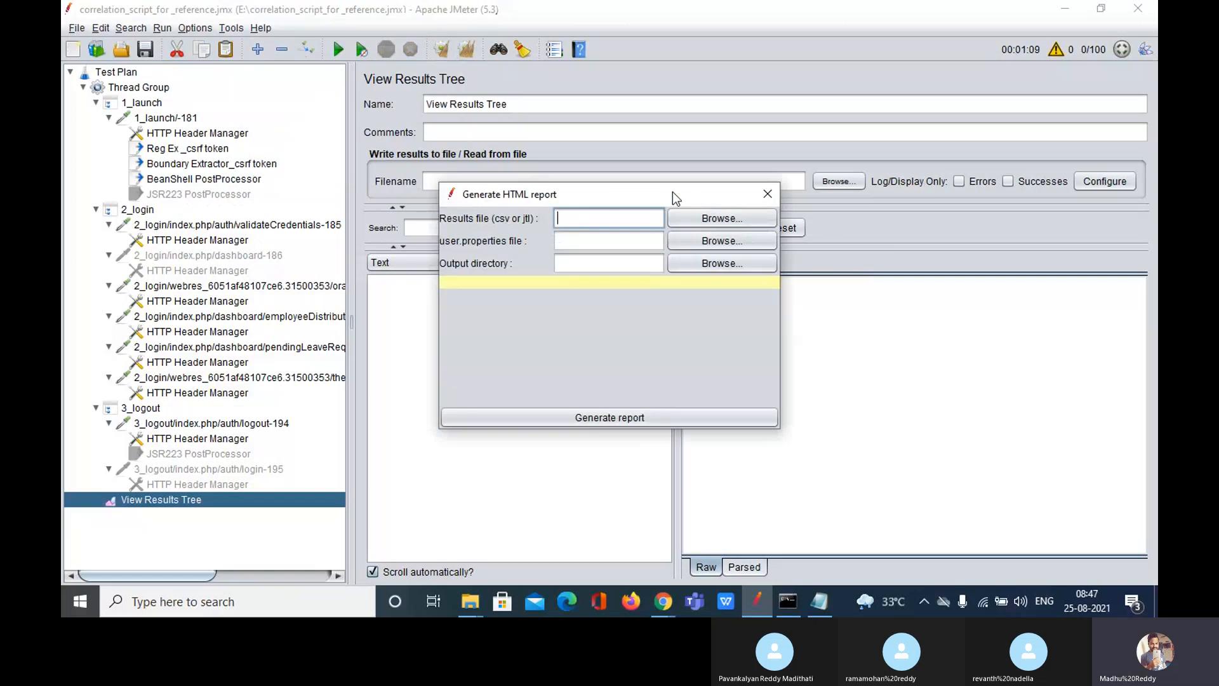
{"action": "left_click_drag", "start_coordinate": [672, 192], "coordinate": [631, 154]}
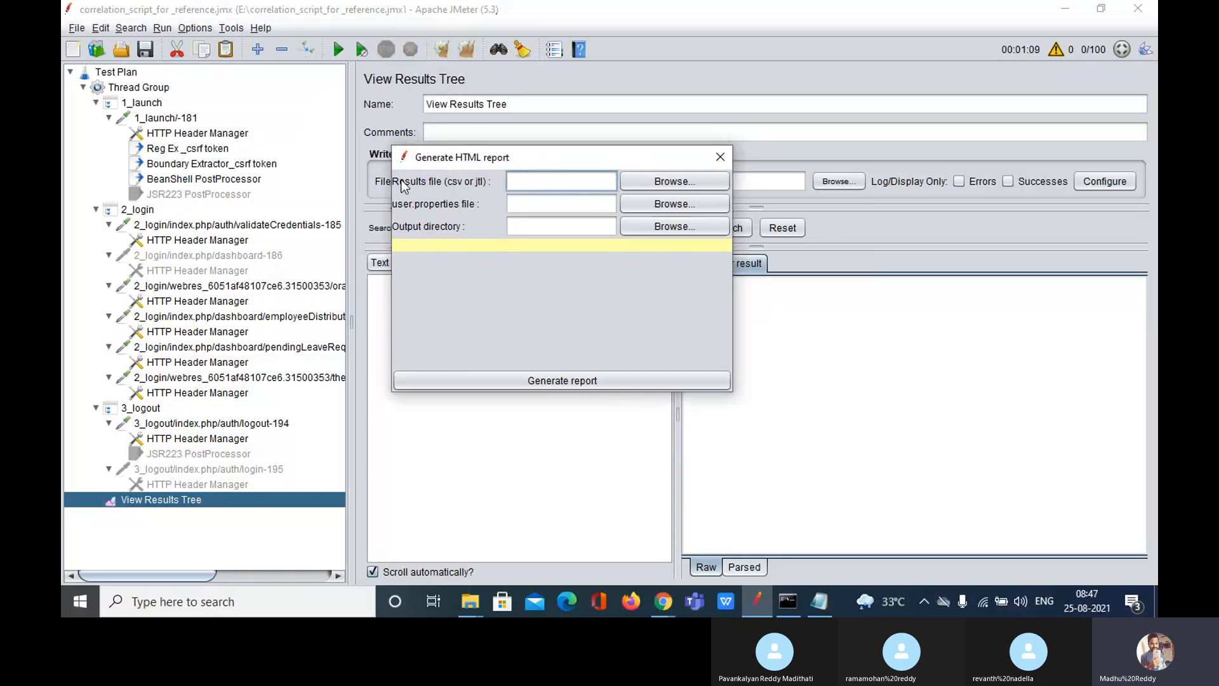
{"action": "left_click_drag", "start_coordinate": [562, 161], "coordinate": [592, 280]}
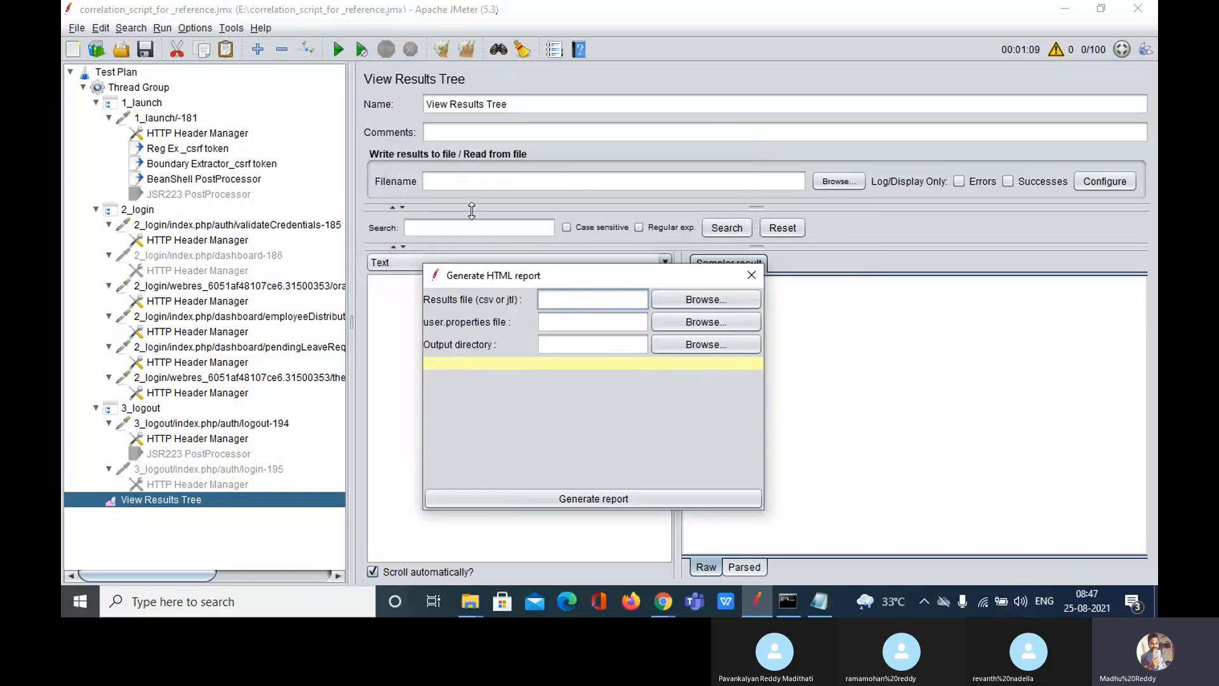
{"action": "left_click", "coordinate": [455, 180]}
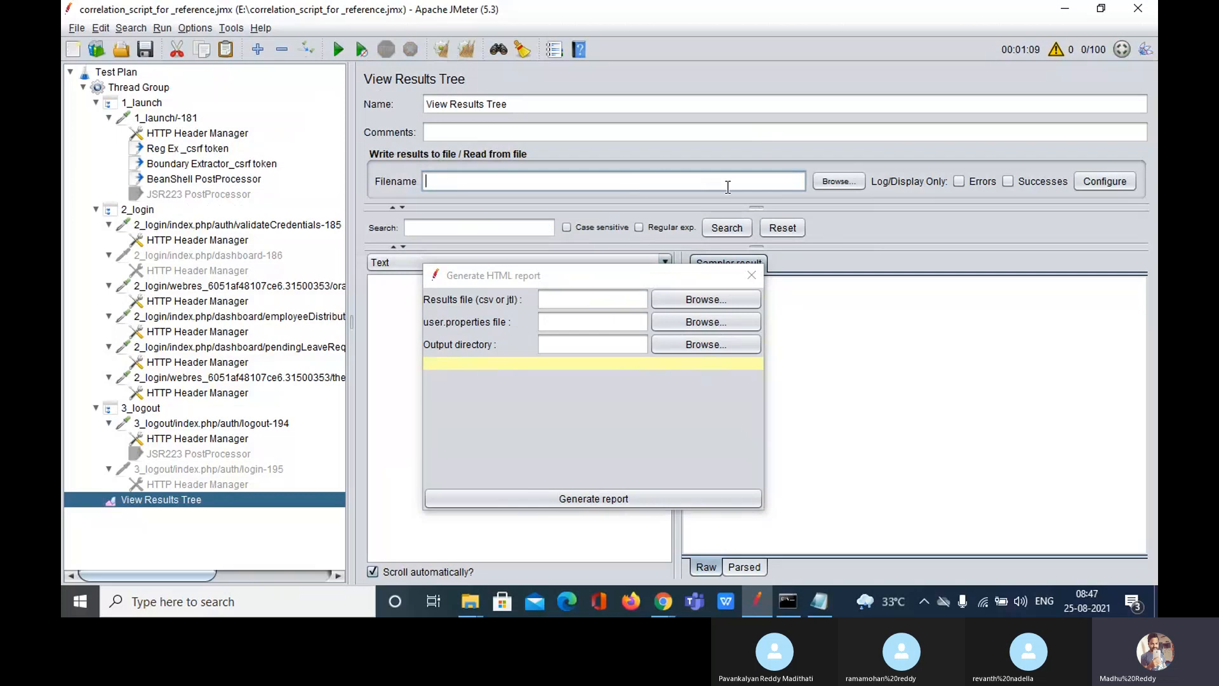
{"action": "left_click", "coordinate": [600, 272]}
{"action": "left_click_drag", "start_coordinate": [600, 272], "coordinate": [562, 147]}
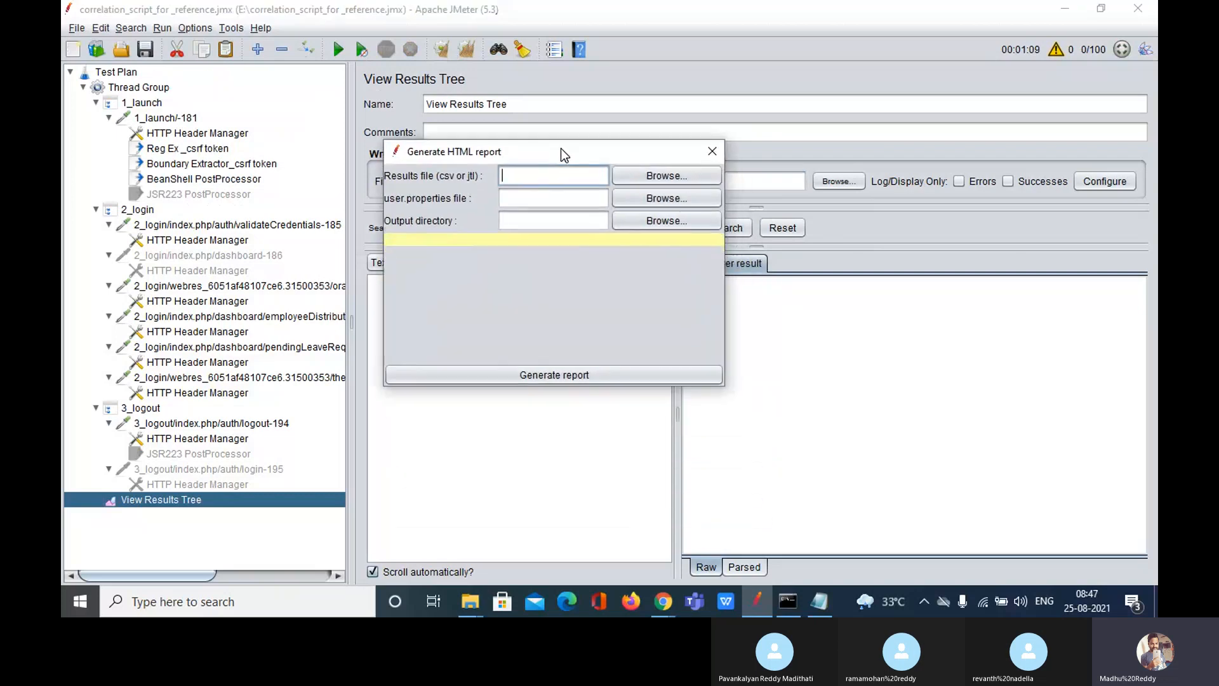
{"action": "left_click", "coordinate": [661, 176]}
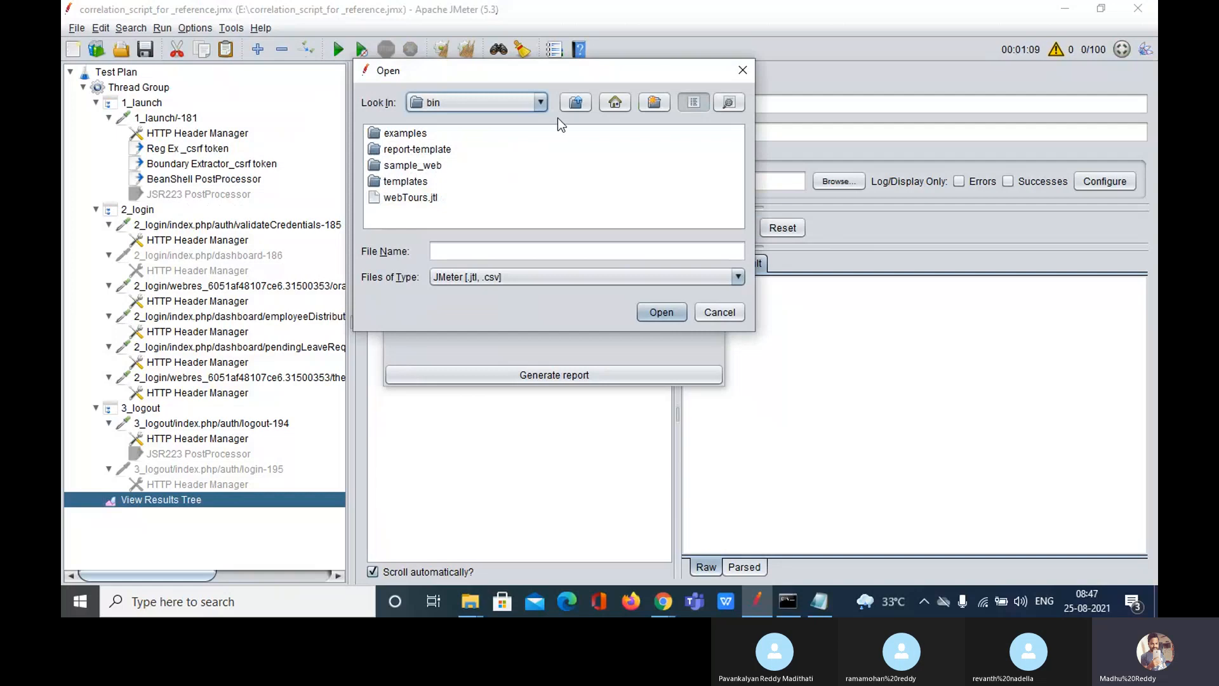
Step: Browse from the home folder to Desktop > Jtl and open facebook_V1.1_25082021_840AM.jtl
{"action": "left_click", "coordinate": [617, 101]}
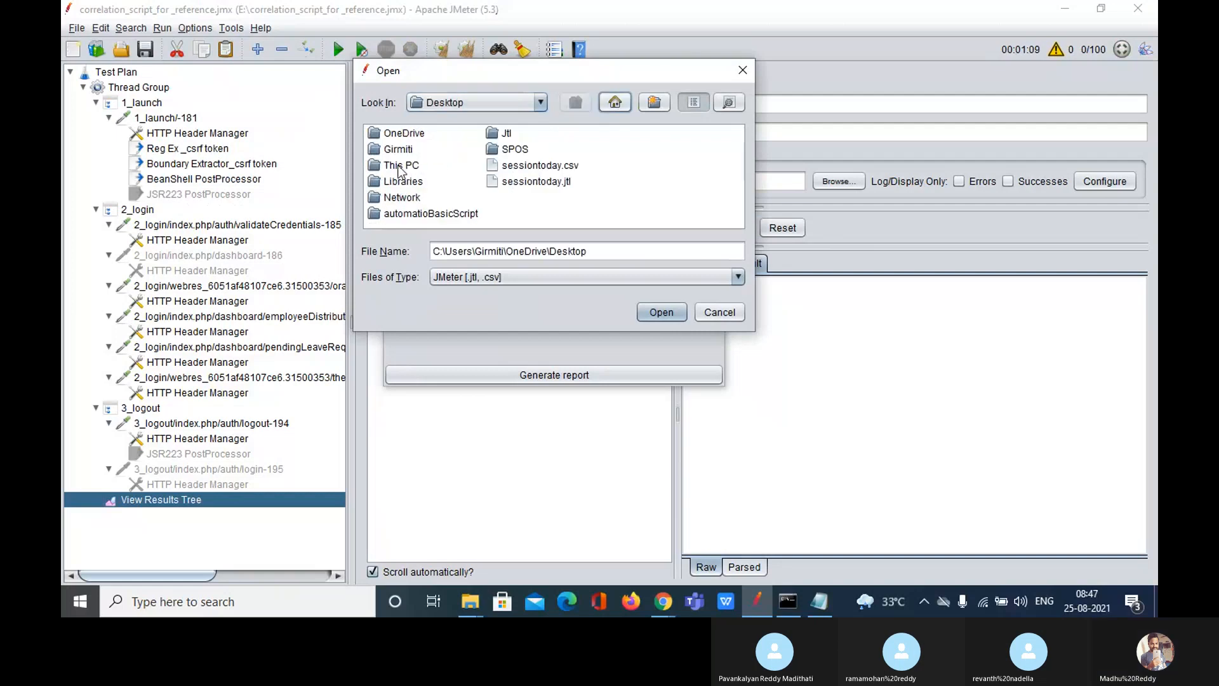
{"action": "left_click", "coordinate": [405, 149]}
{"action": "double_click", "coordinate": [405, 148]}
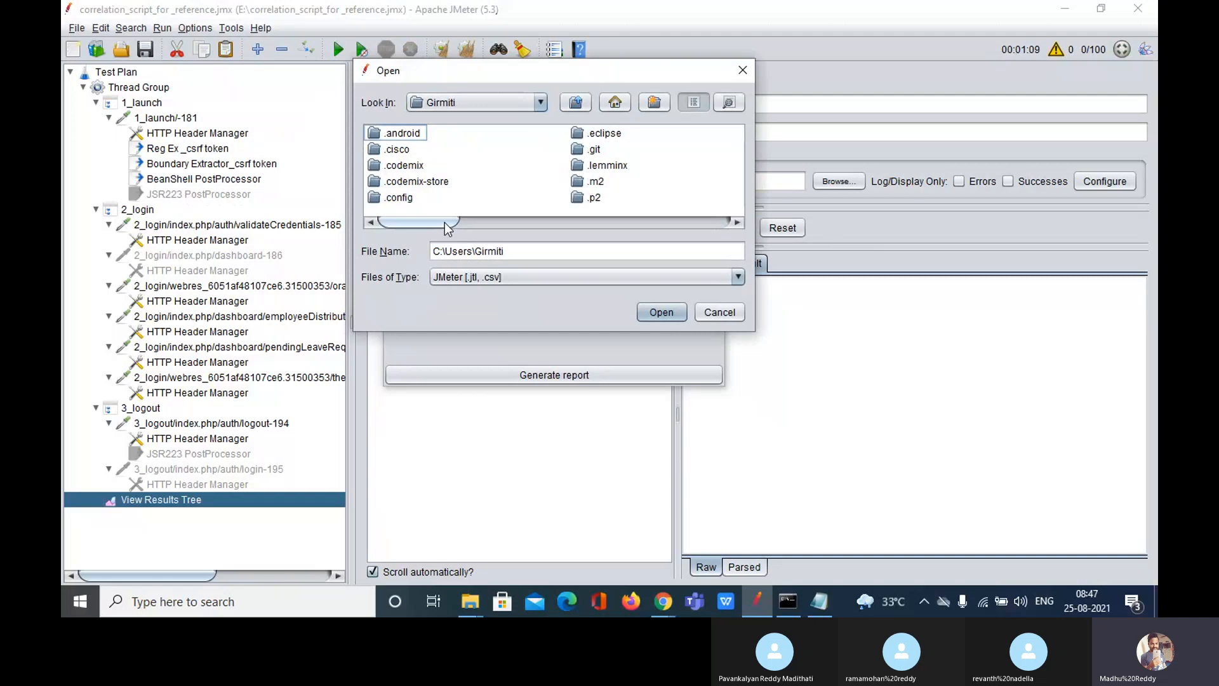
{"action": "left_click_drag", "start_coordinate": [444, 222], "coordinate": [548, 226]}
{"action": "double_click", "coordinate": [539, 167]}
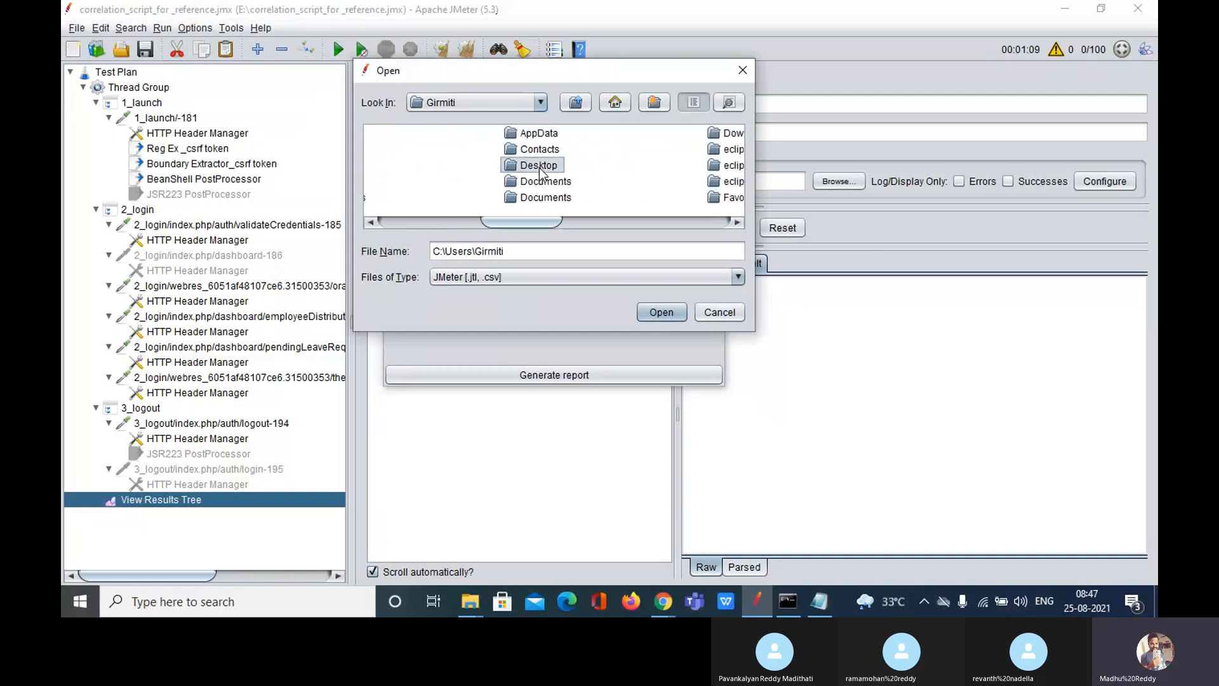
{"action": "left_click", "coordinate": [389, 150]}
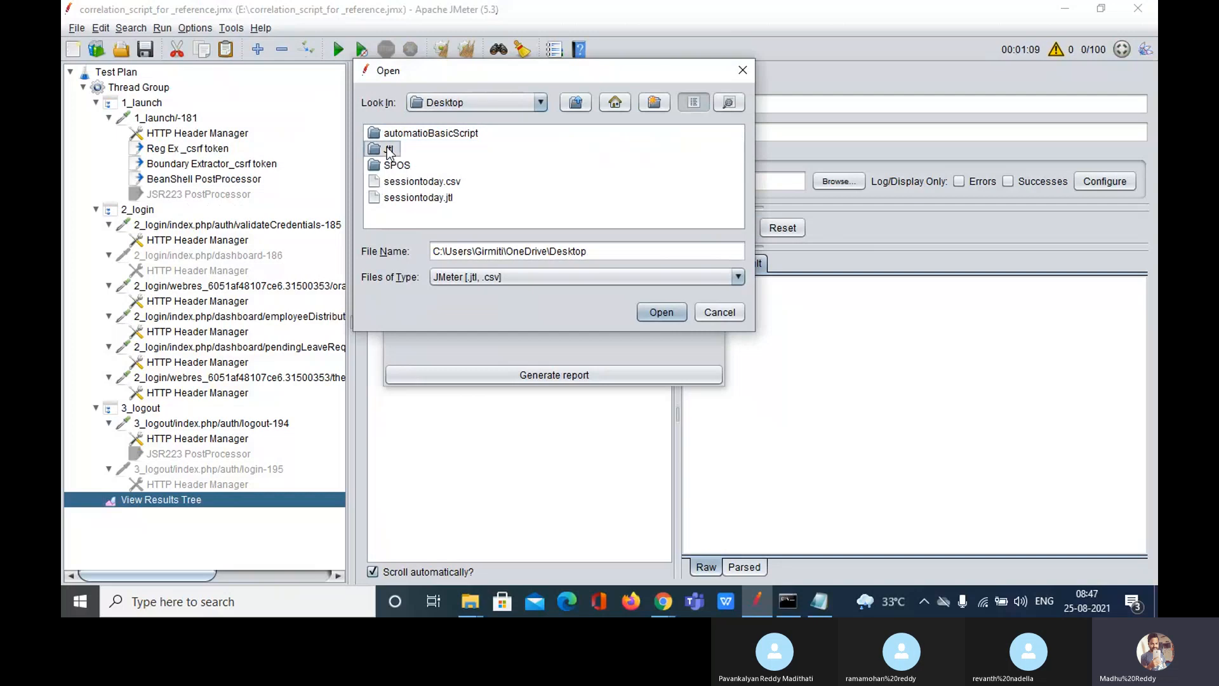
{"action": "double_click", "coordinate": [388, 150]}
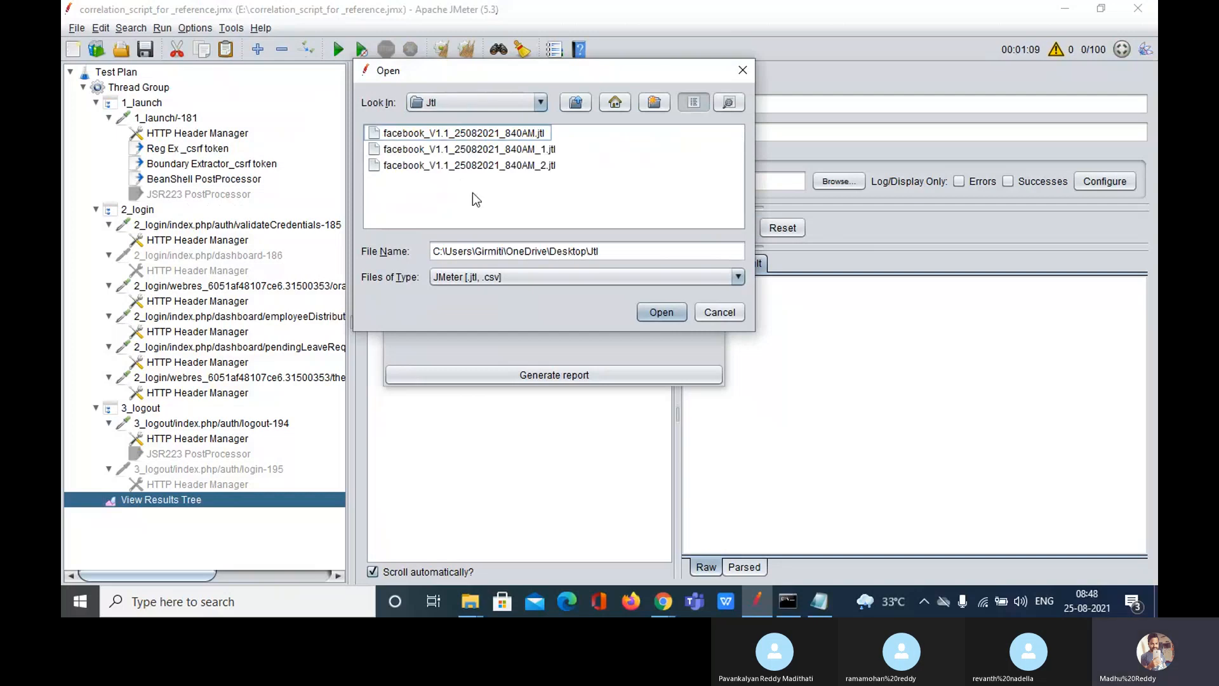
{"action": "left_click", "coordinate": [517, 134]}
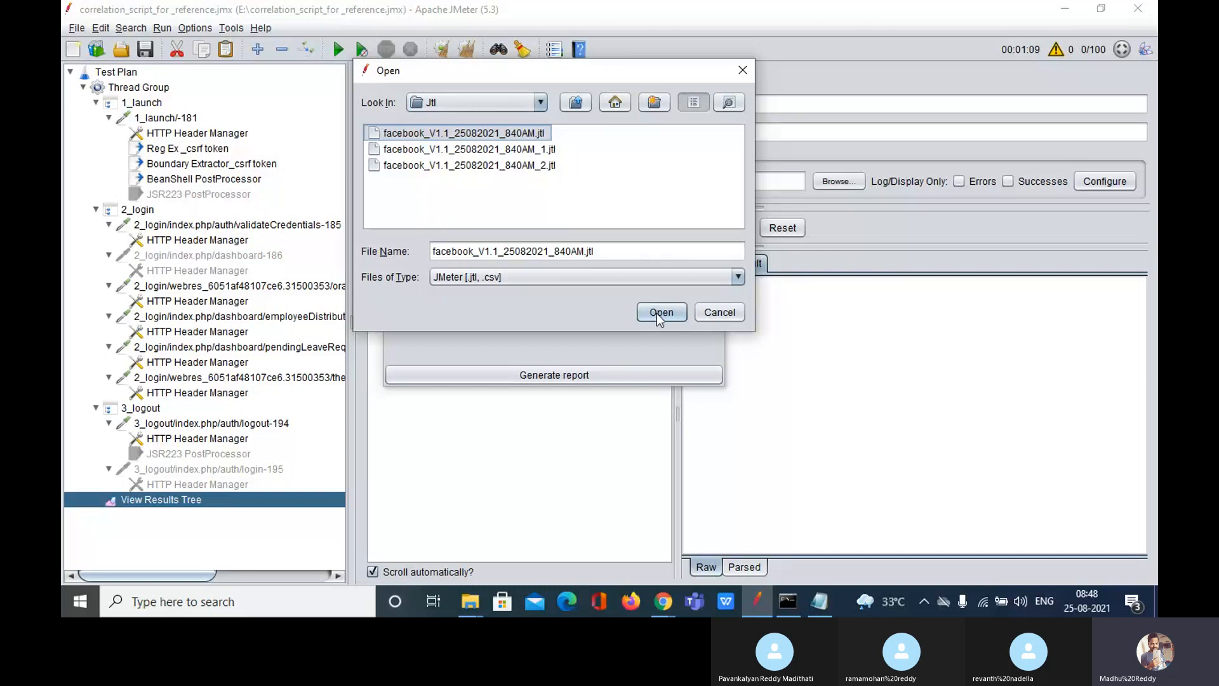
{"action": "left_click", "coordinate": [527, 135]}
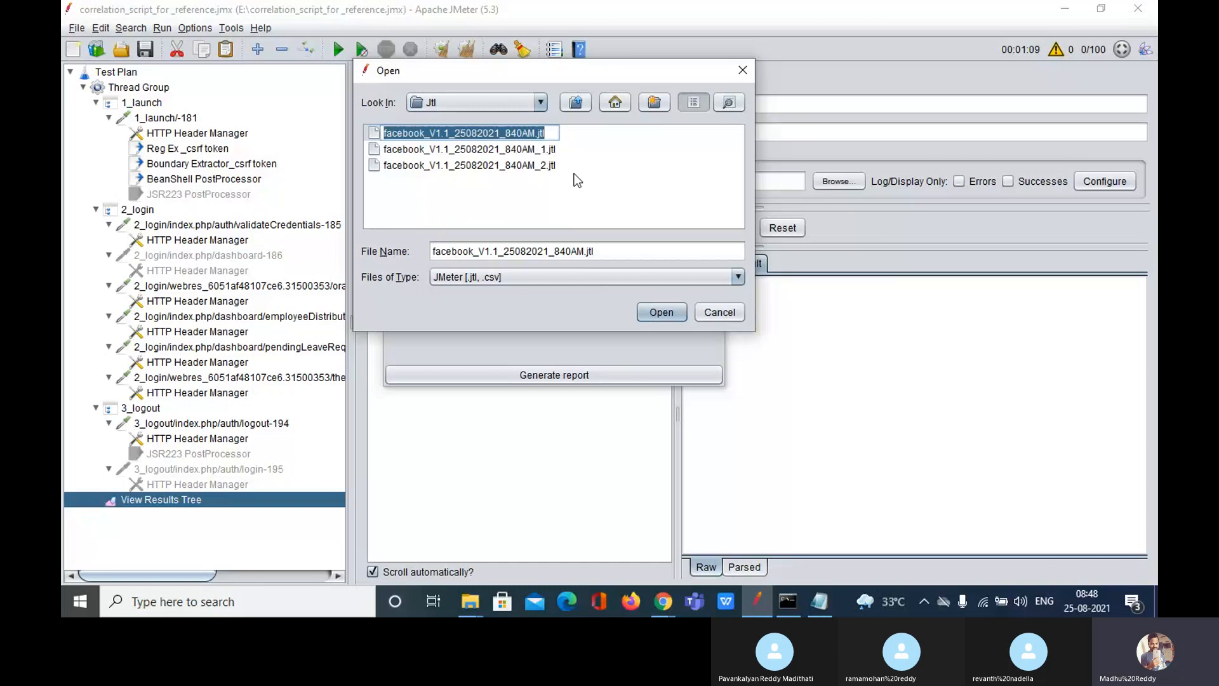
{"action": "left_click", "coordinate": [663, 313]}
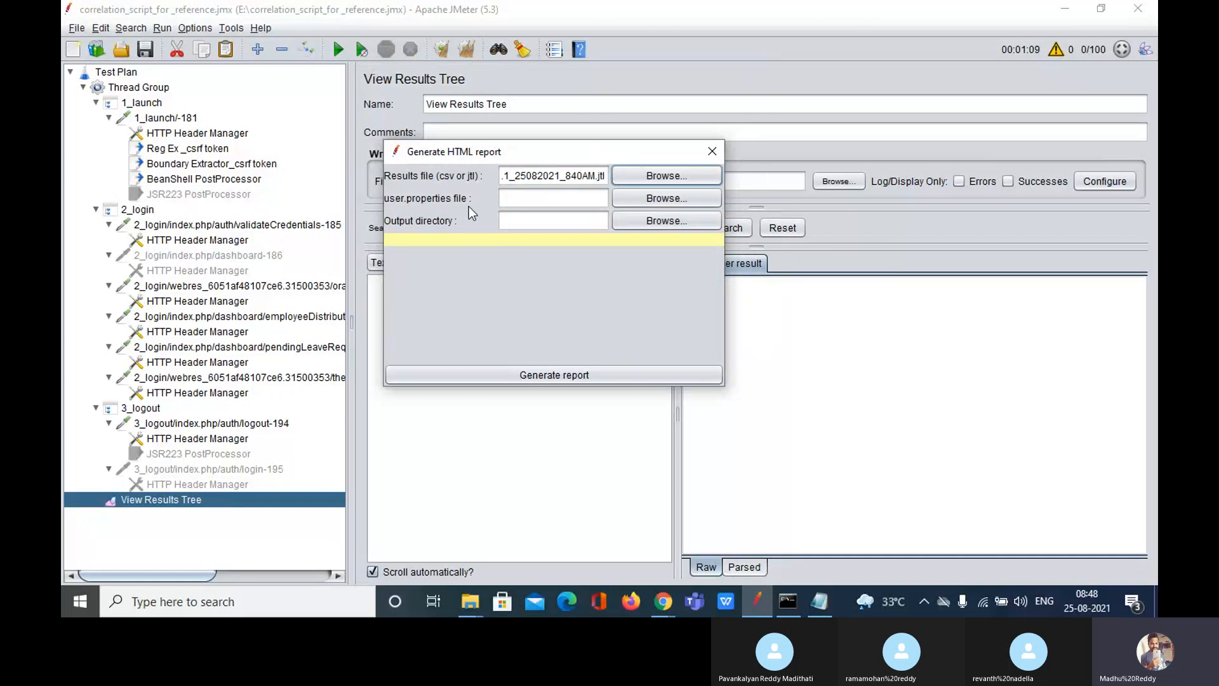
Step: Browse for the user.properties file into the apache-jmeter-5.3 bin folder on drive E:
{"action": "left_click", "coordinate": [529, 202]}
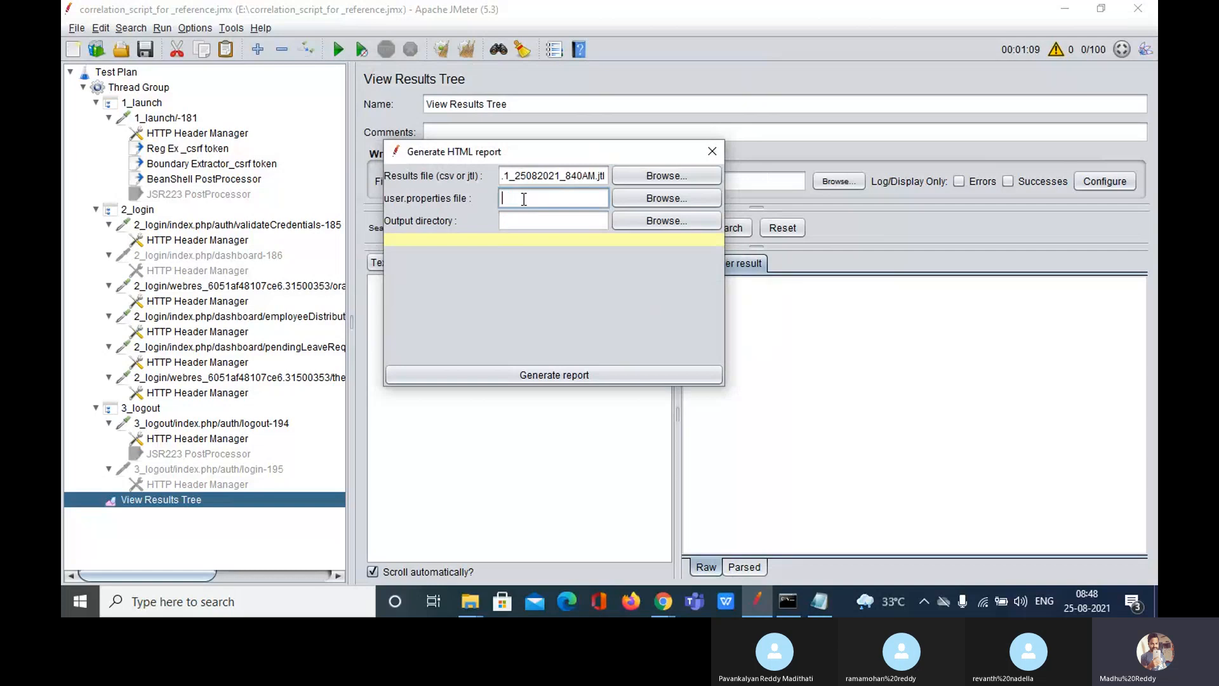
{"action": "left_click", "coordinate": [654, 200]}
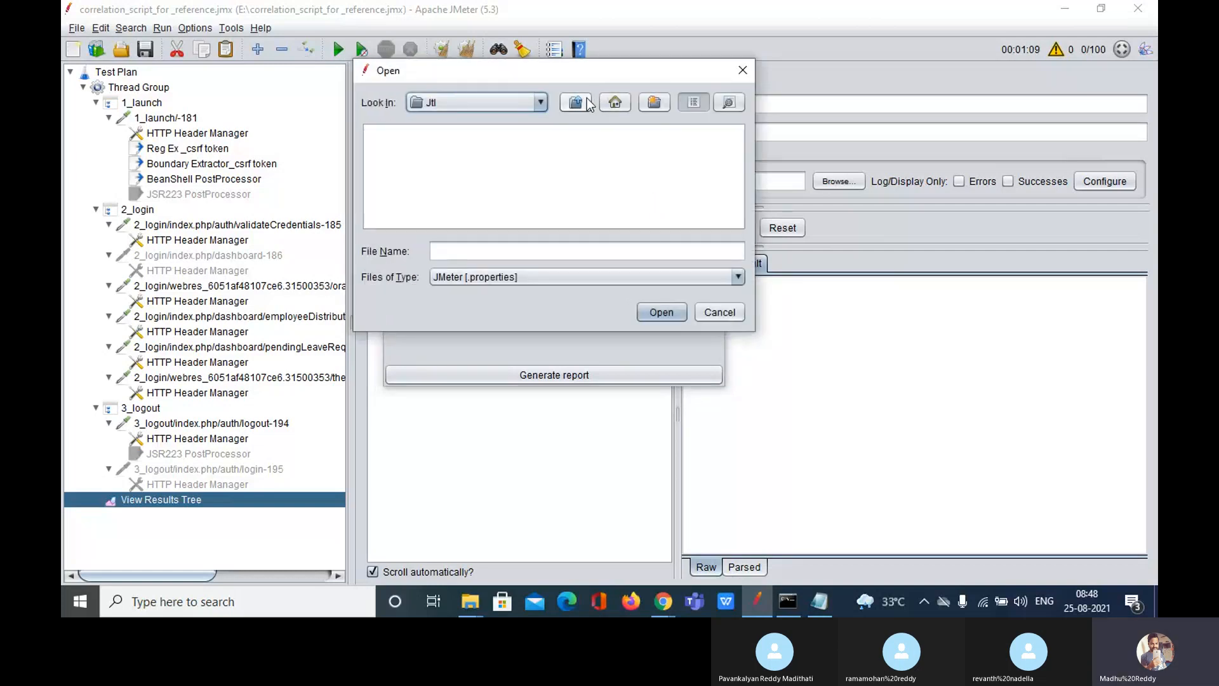
{"action": "left_click", "coordinate": [581, 104]}
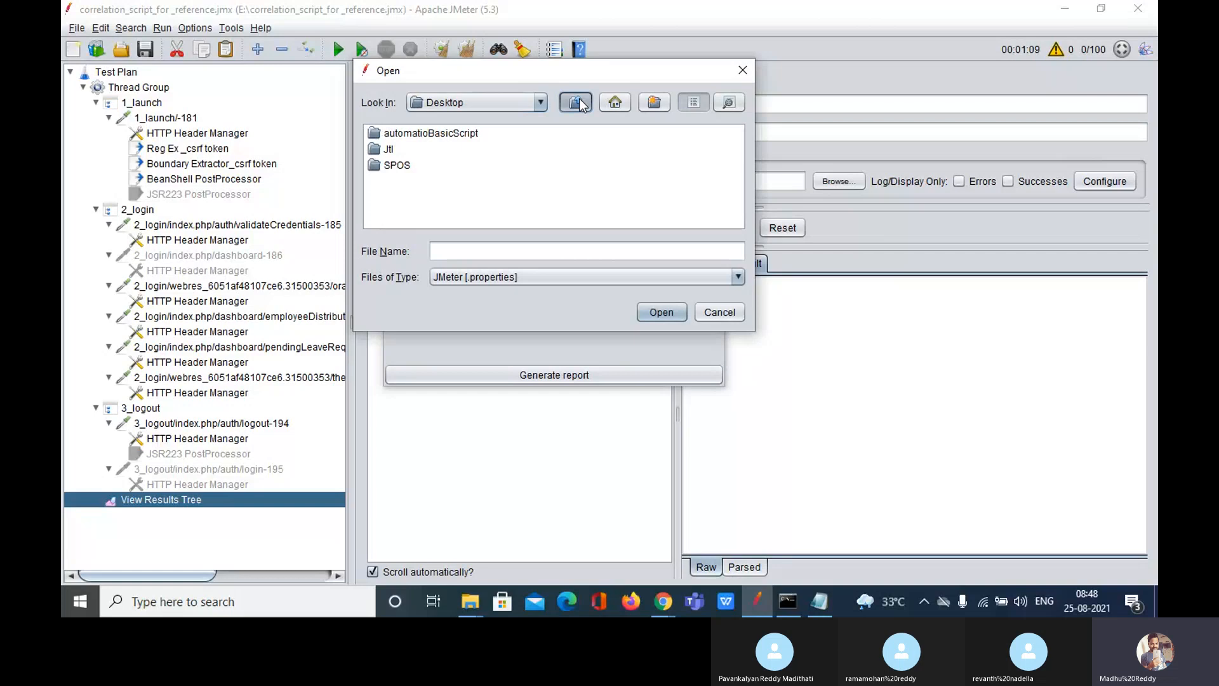
{"action": "left_click", "coordinate": [580, 103]}
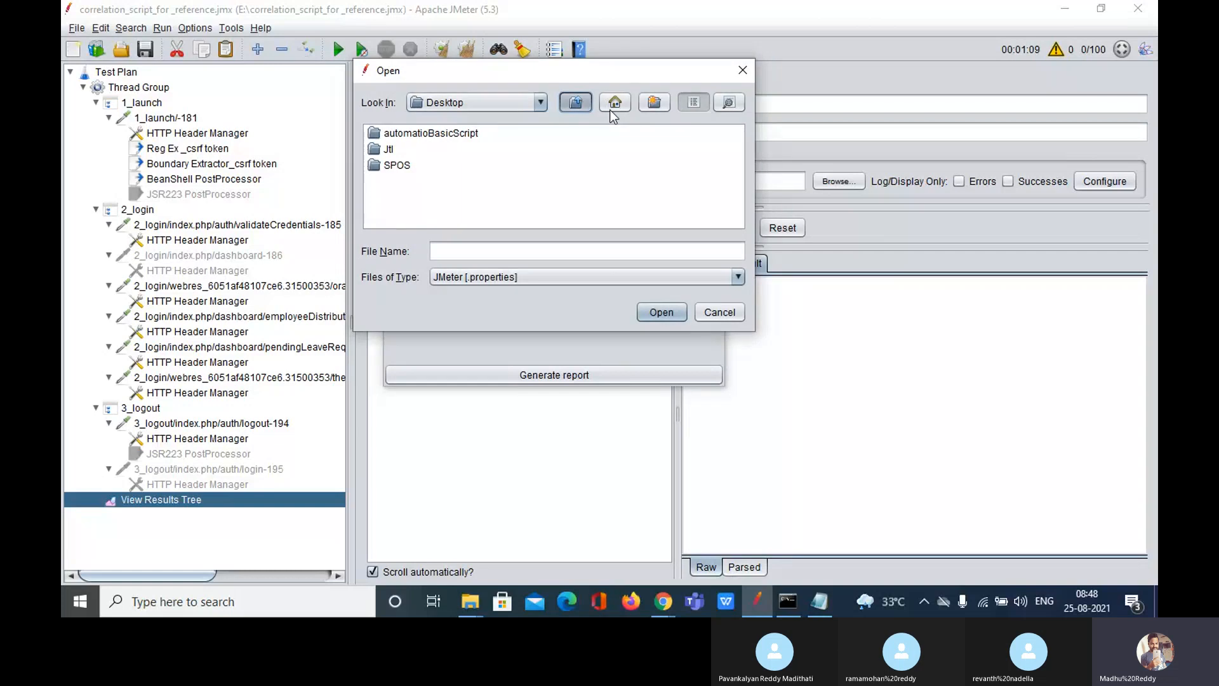
{"action": "left_click", "coordinate": [542, 103]}
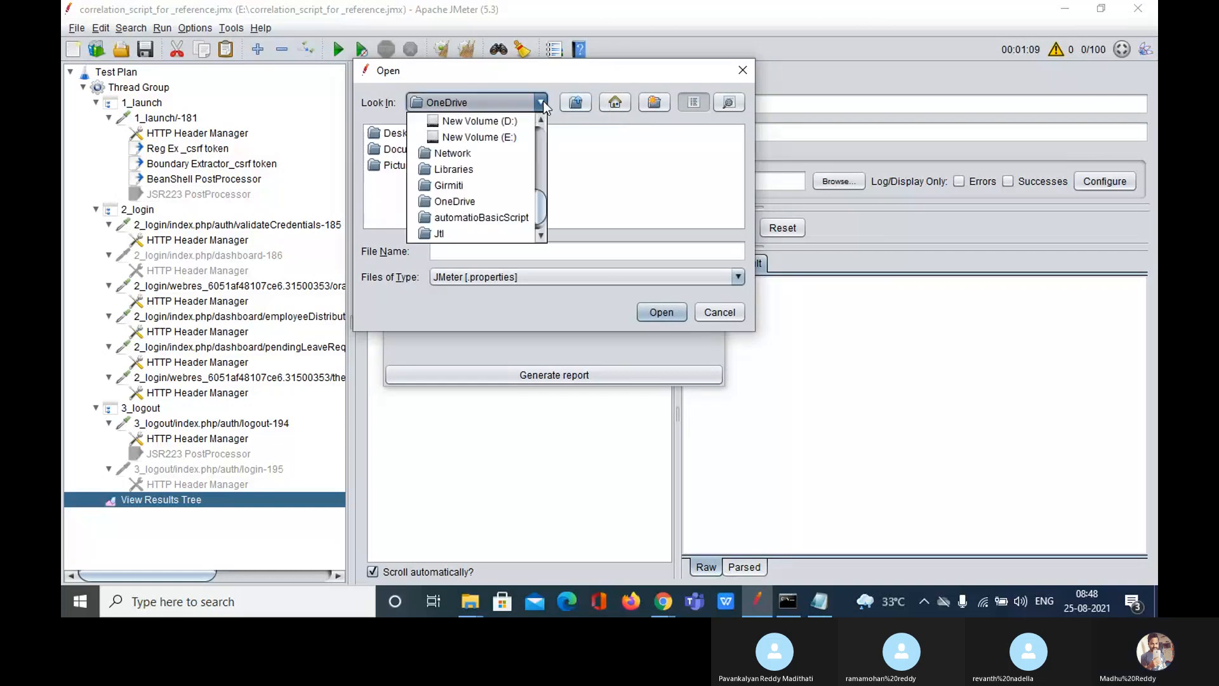
{"action": "left_click", "coordinate": [516, 137]}
{"action": "left_click", "coordinate": [444, 134]}
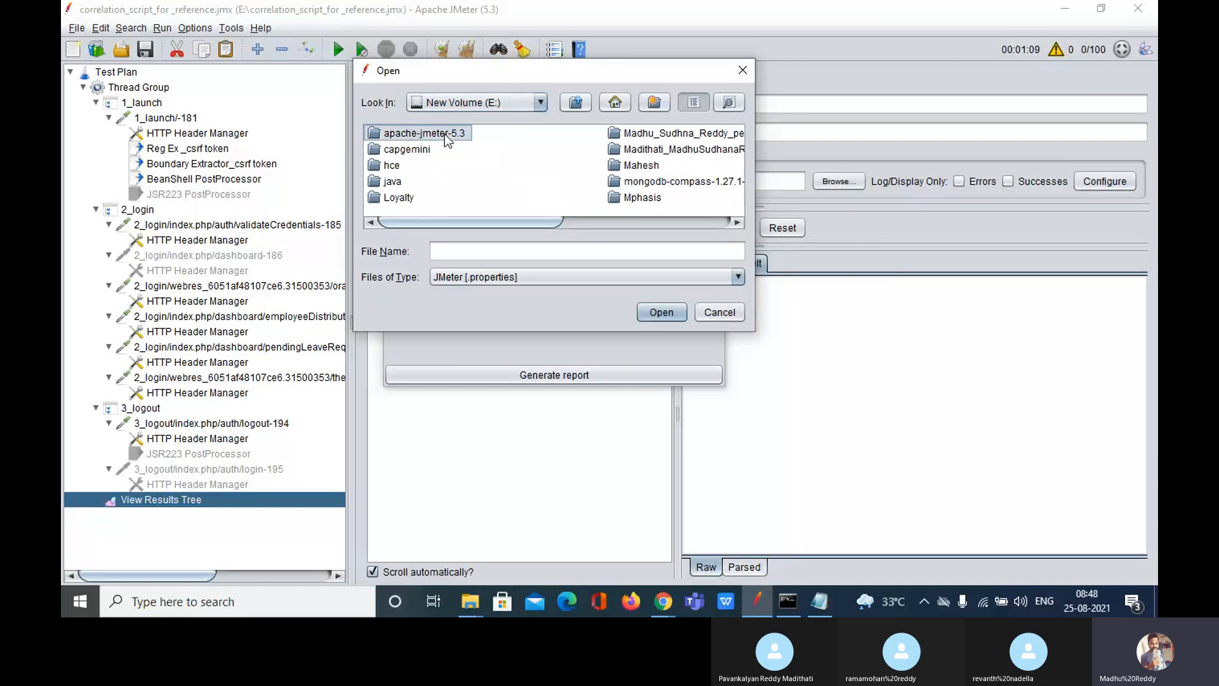
{"action": "double_click", "coordinate": [445, 135]}
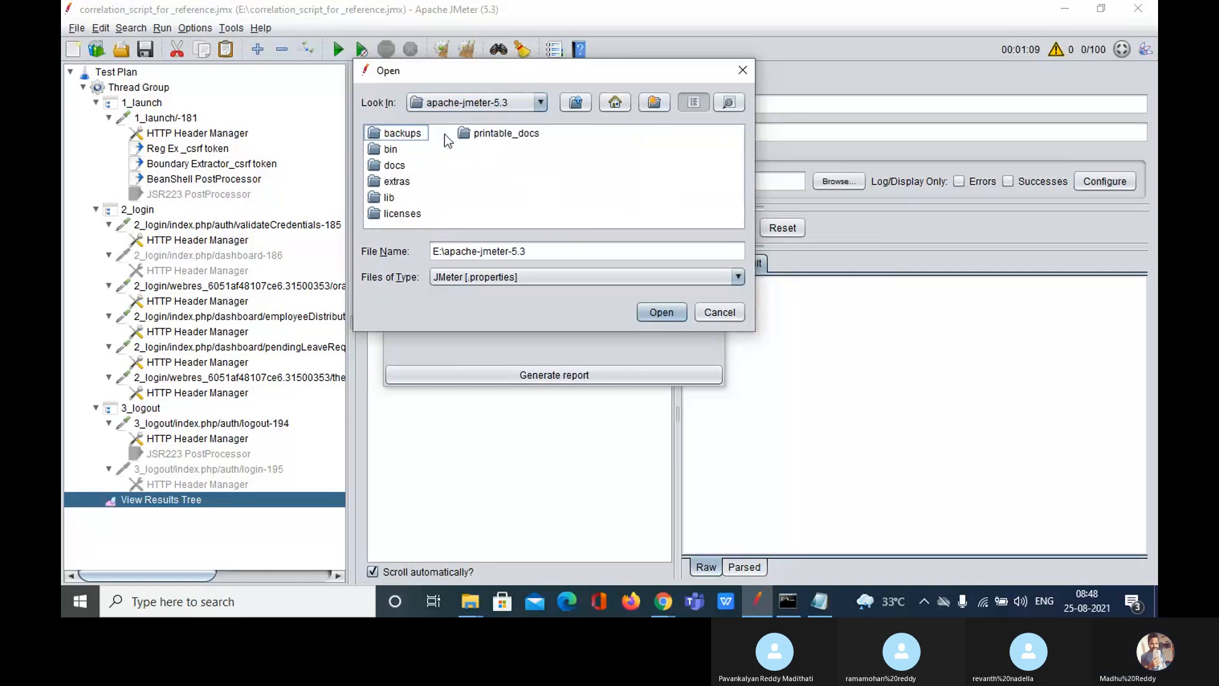
{"action": "double_click", "coordinate": [392, 149]}
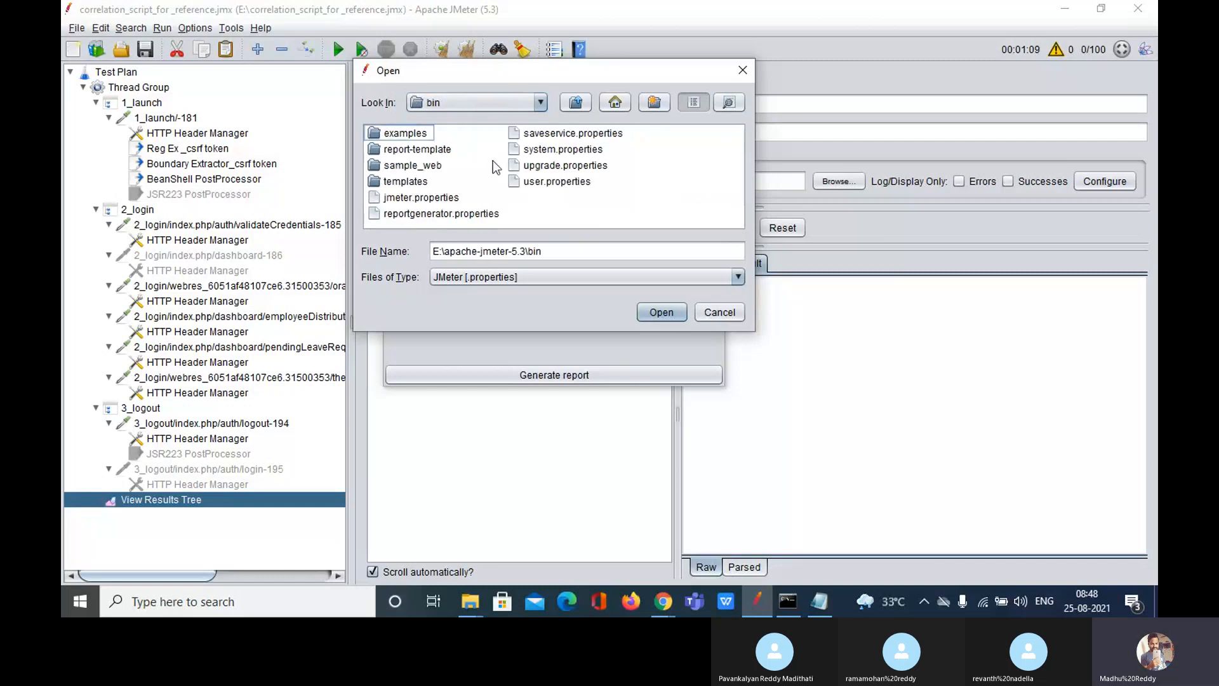
Step: Pick bin\user.properties, undoing an accidental rename, and confirm it as the properties file
{"action": "left_click", "coordinate": [548, 181]}
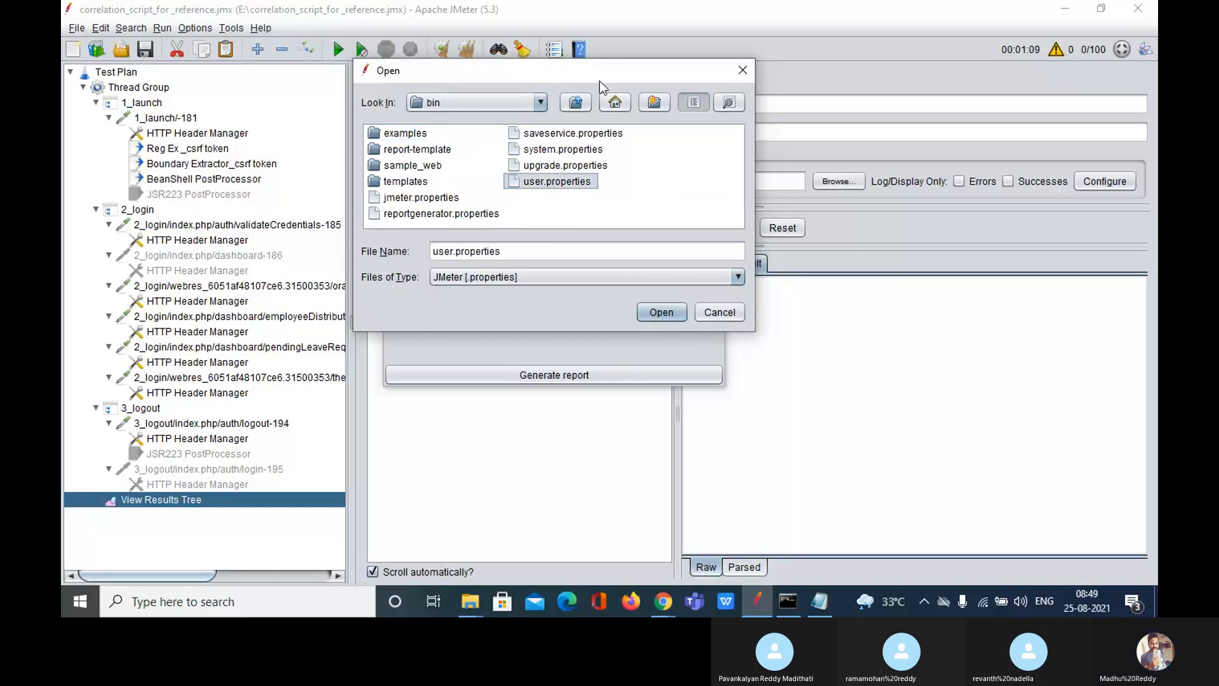
{"action": "left_click_drag", "start_coordinate": [597, 71], "coordinate": [632, 245]}
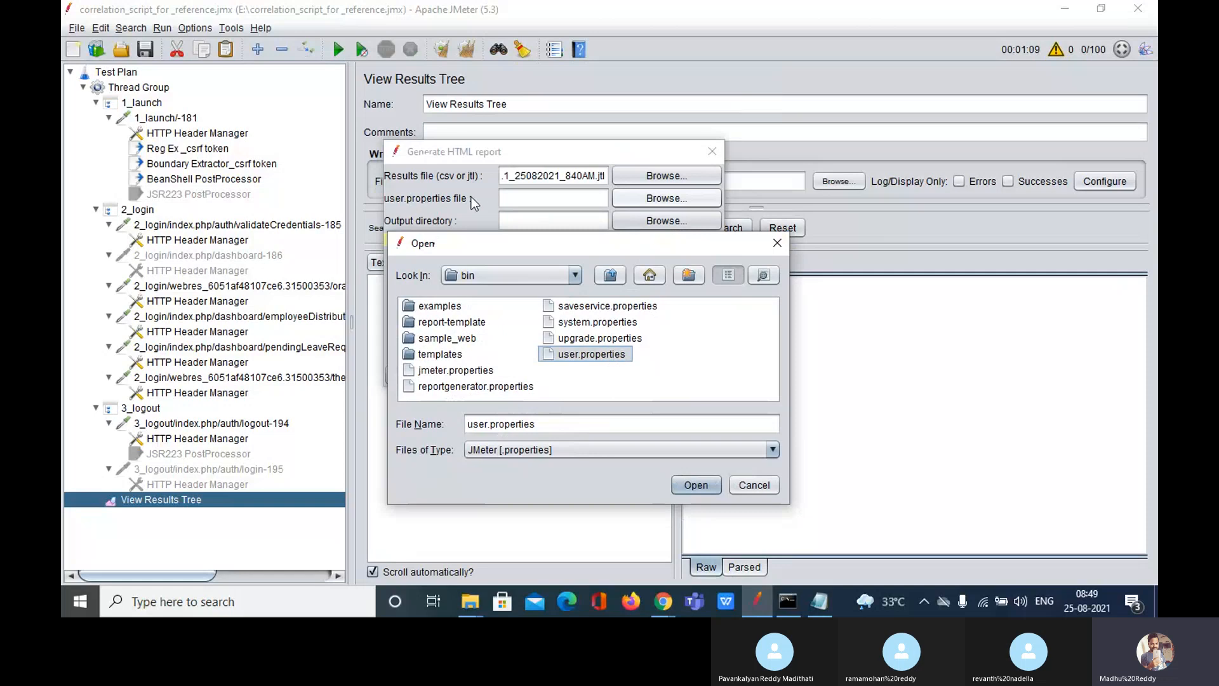
{"action": "left_click", "coordinate": [604, 354]}
{"action": "left_click", "coordinate": [720, 363]}
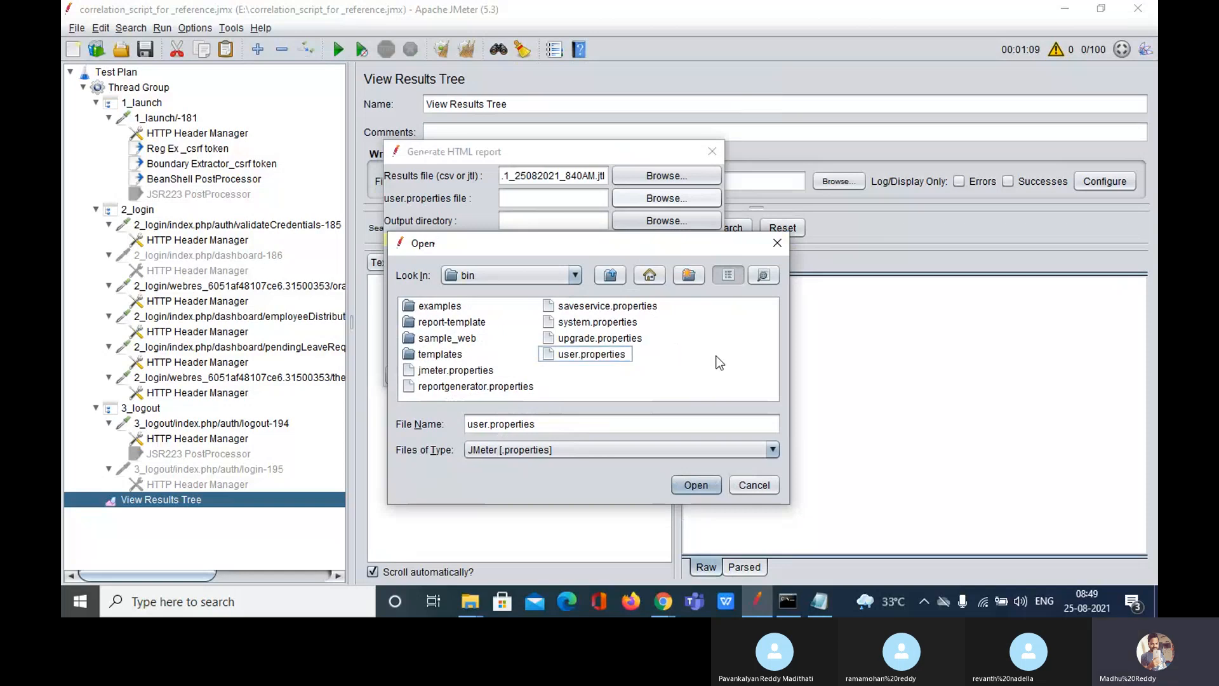
{"action": "left_click", "coordinate": [597, 355]}
{"action": "left_click", "coordinate": [697, 484]}
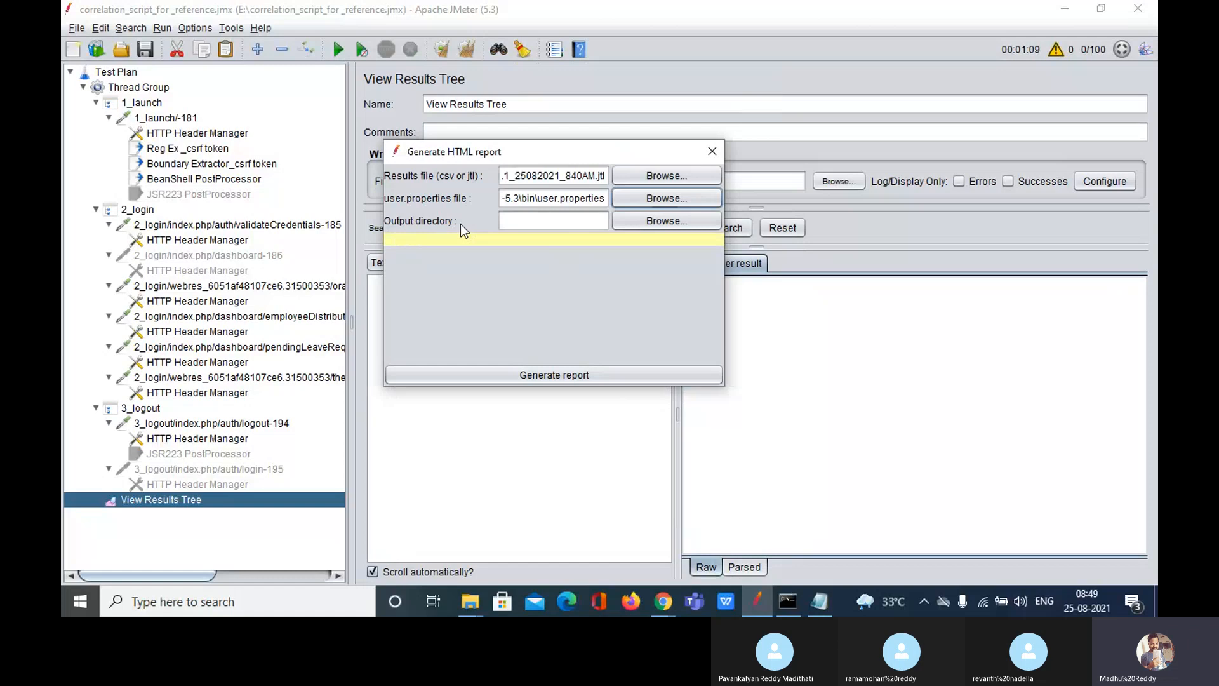
Step: Make a new Desktop folder named HTML_Report and choose it as the output directory
{"action": "left_click", "coordinate": [652, 222]}
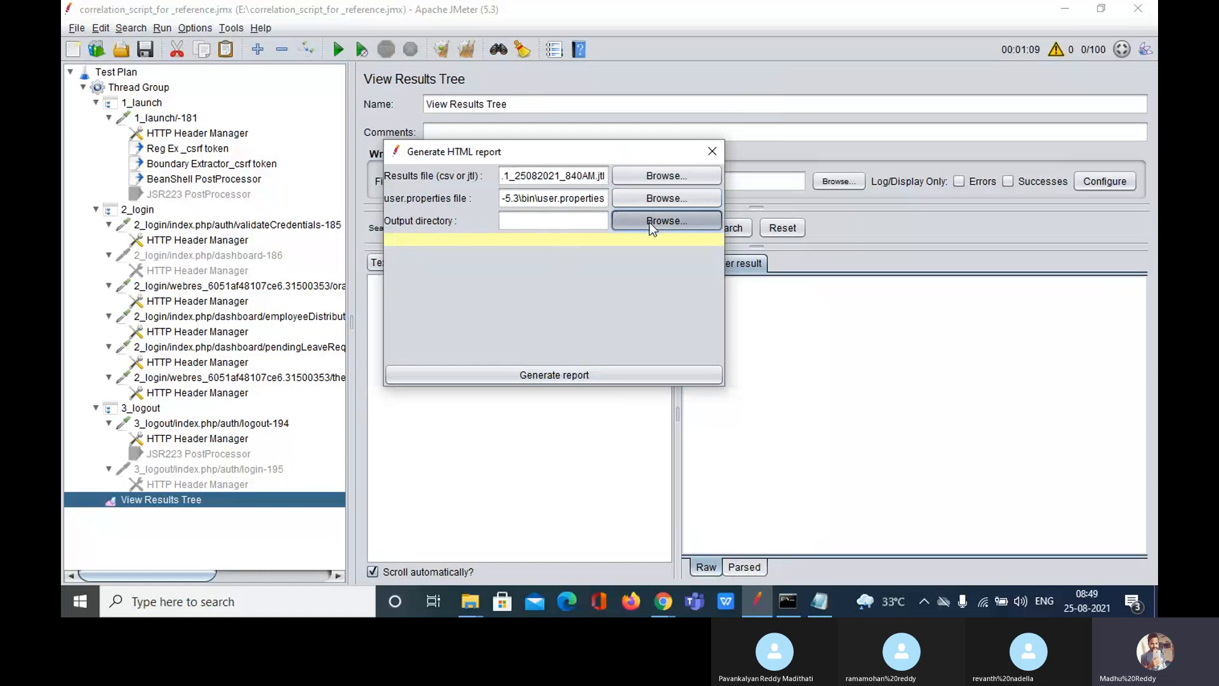
{"action": "left_click", "coordinate": [624, 103]}
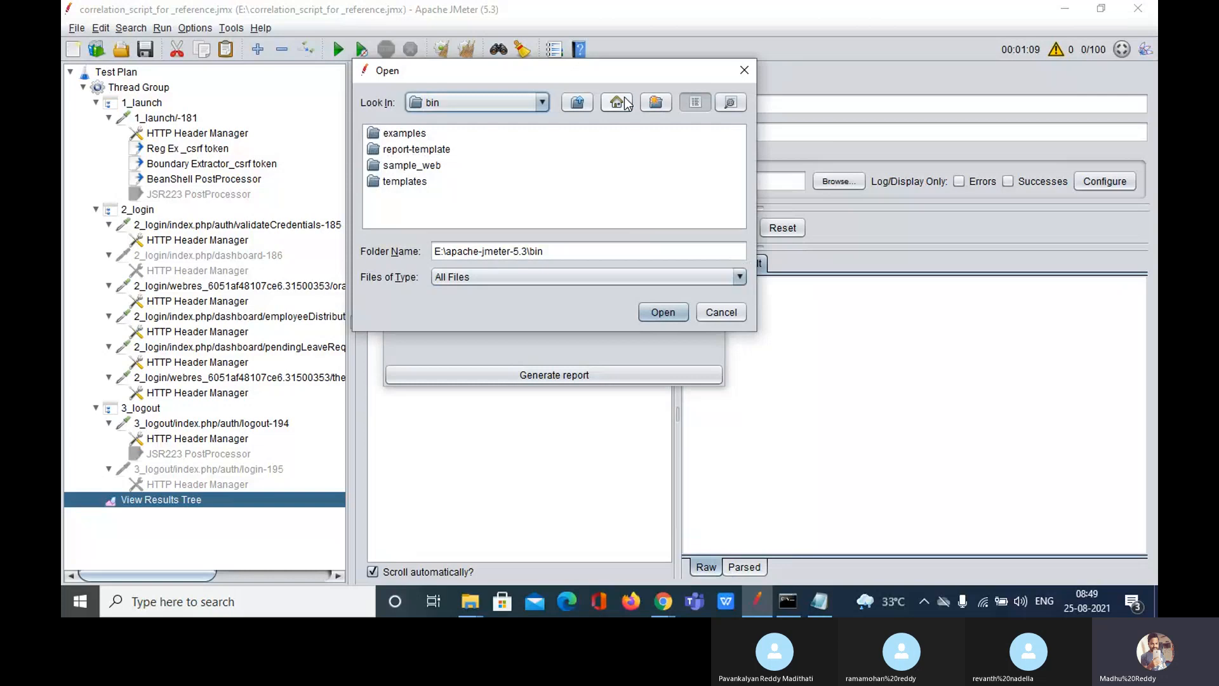
{"action": "left_click", "coordinate": [625, 103]}
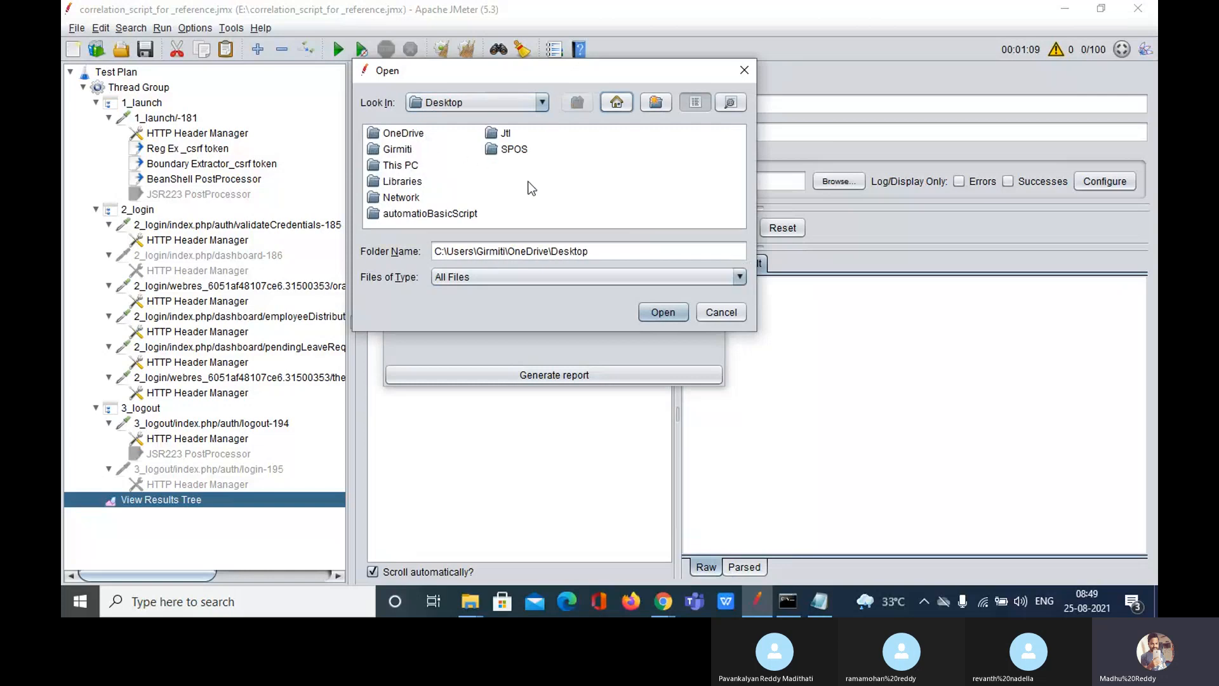
{"action": "left_click", "coordinate": [656, 102]}
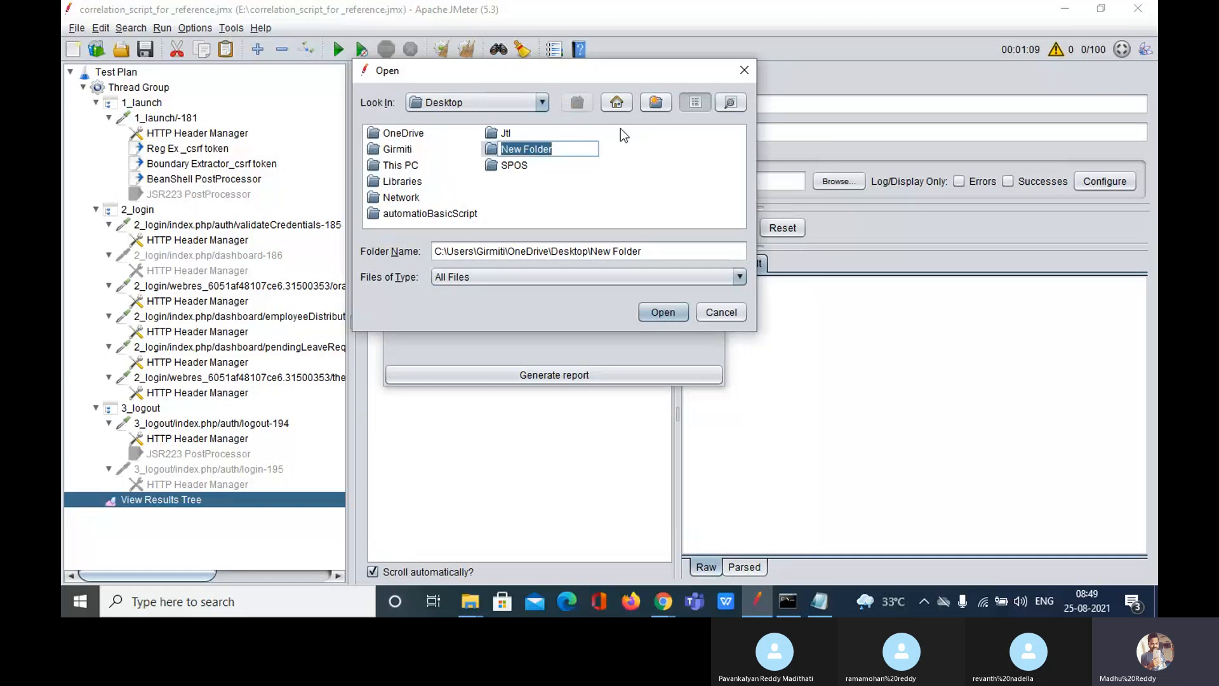
{"action": "key", "text": "BackSpace"}
{"action": "type", "text": "HTML_Report"}
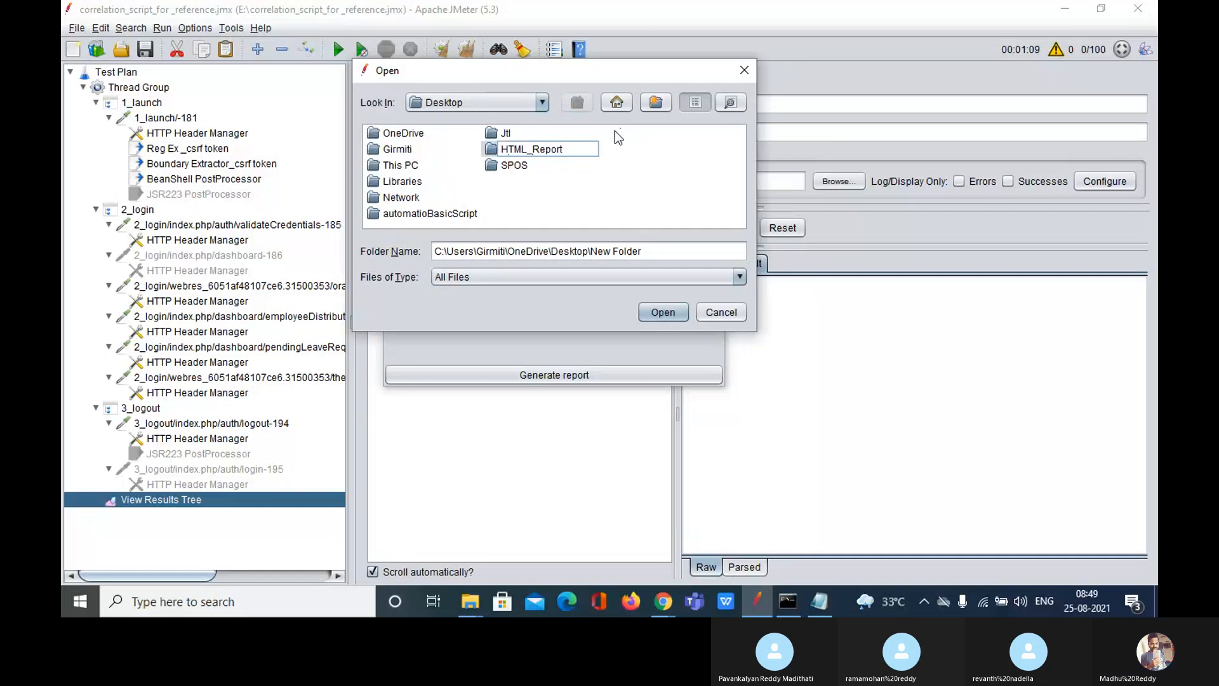
{"action": "key", "text": "Return"}
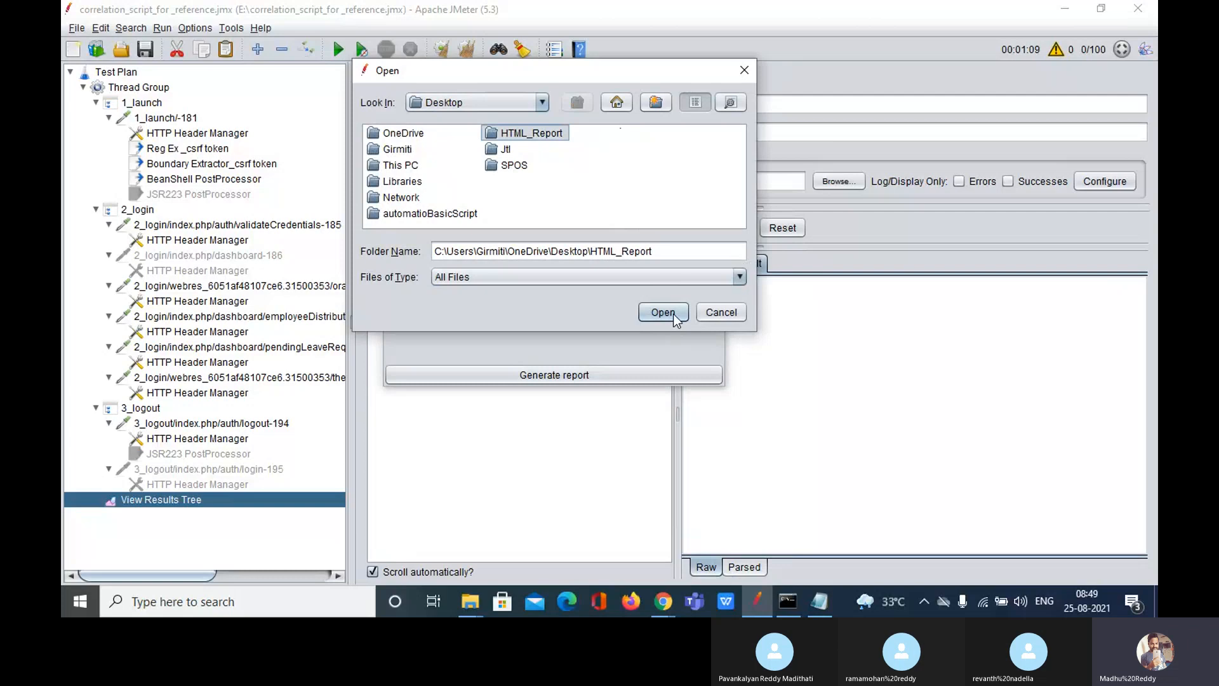
{"action": "left_click", "coordinate": [546, 138]}
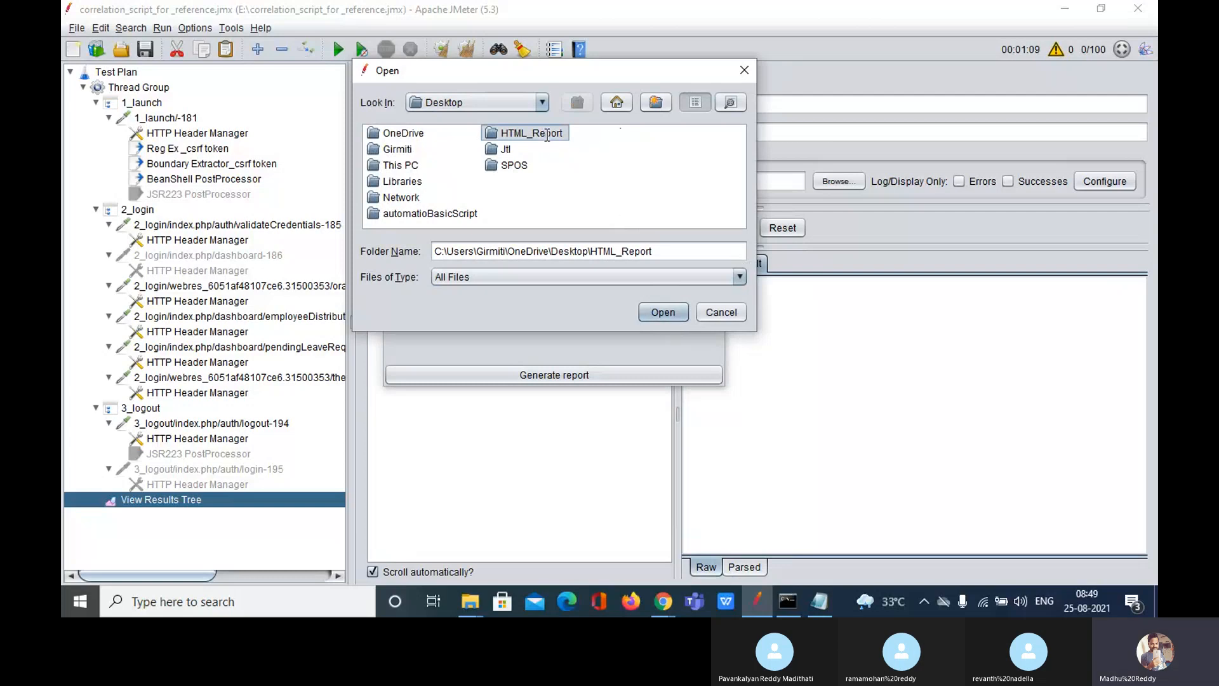
{"action": "left_click", "coordinate": [666, 313]}
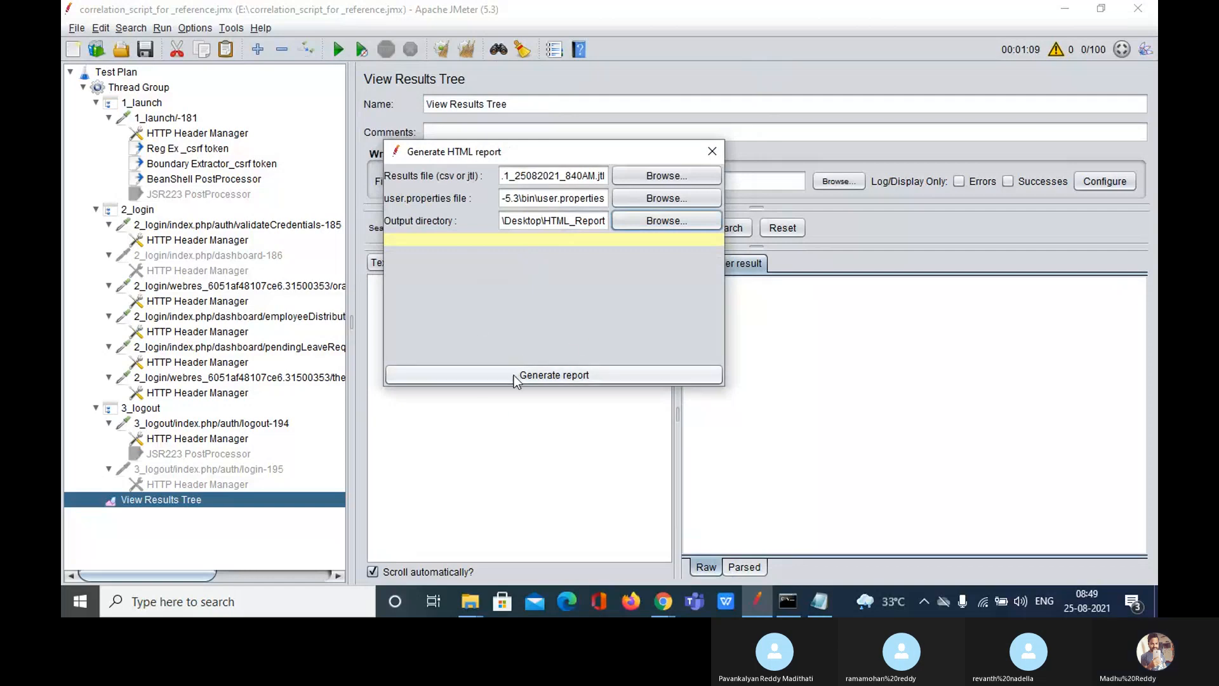
Step: Run Generate report, which errors requiring CSV output format, then close the dialog
{"action": "left_click", "coordinate": [569, 375]}
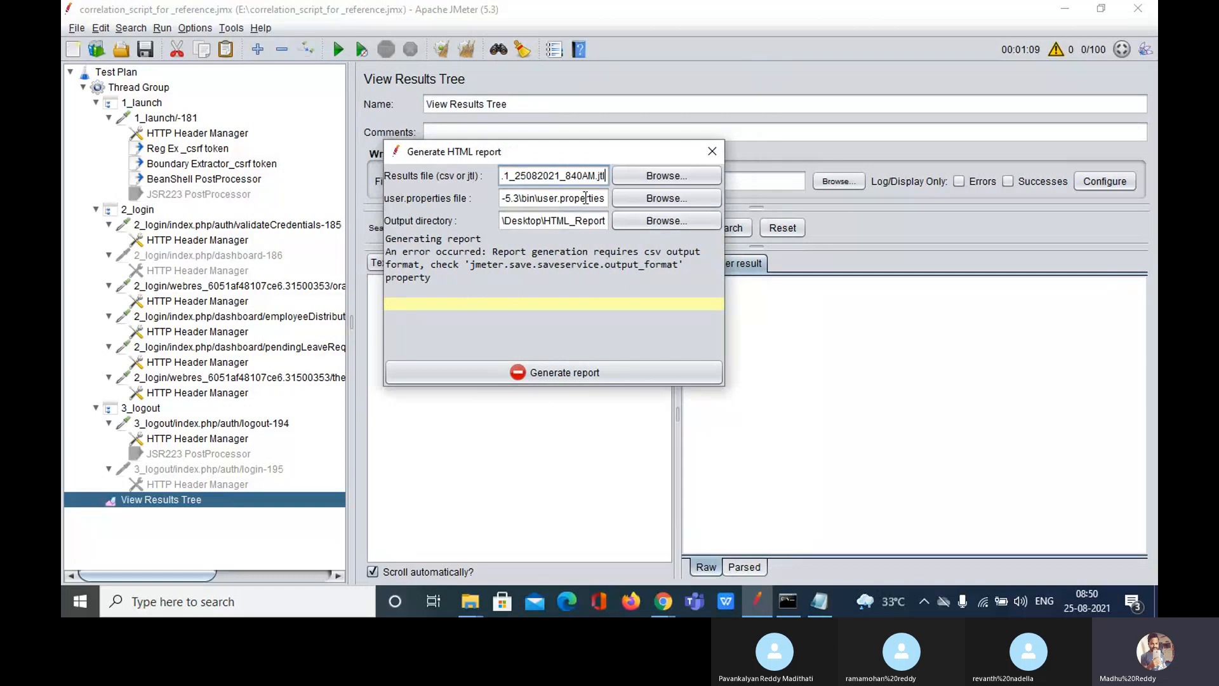
{"action": "key", "text": "BackSpace"}
{"action": "key", "text": "BackSpace"}
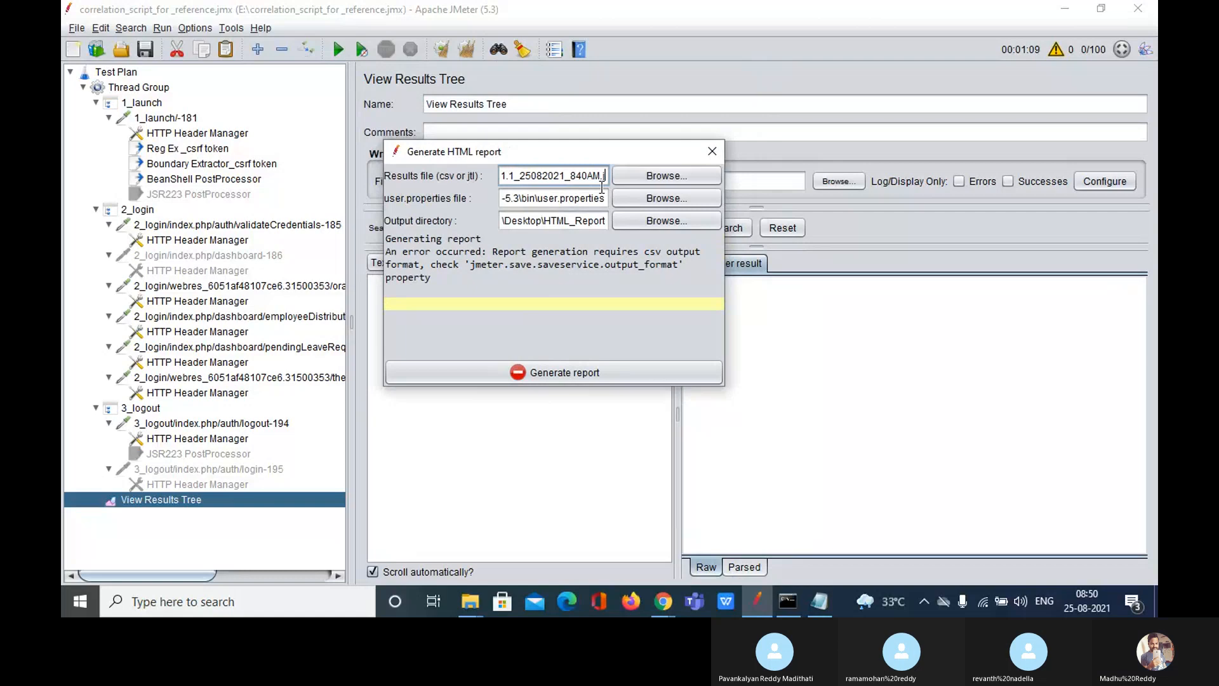
{"action": "left_click", "coordinate": [719, 151]}
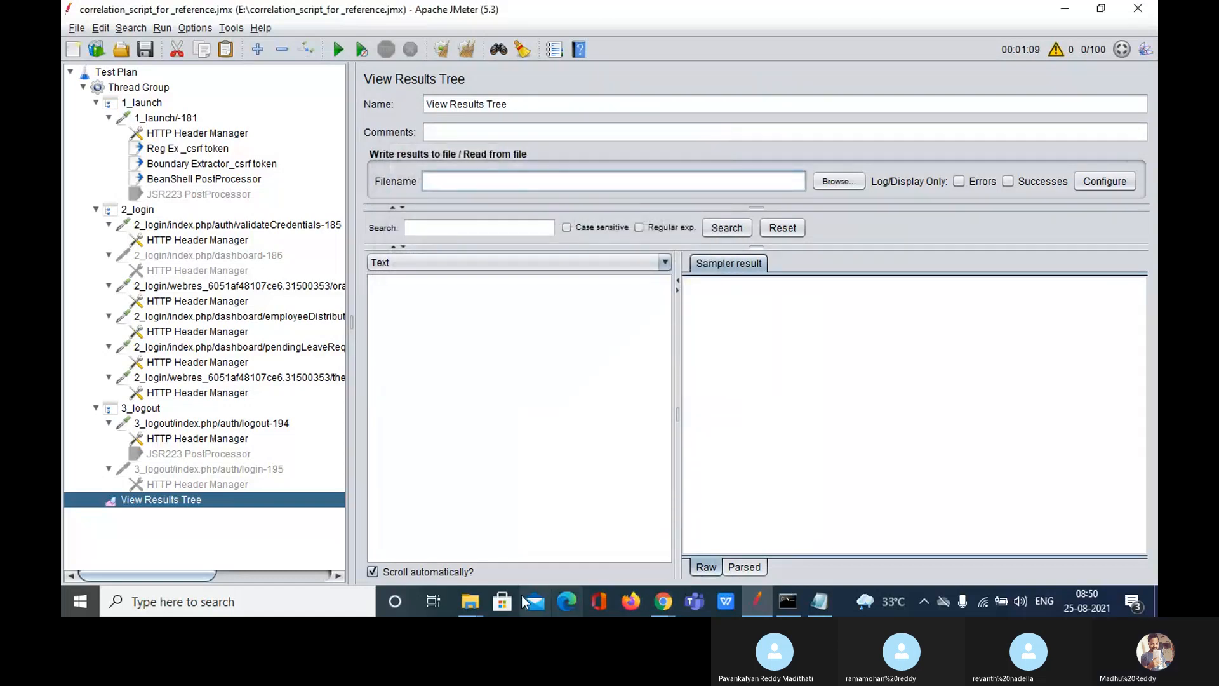
Step: Open jmeter.properties from the JMeter bin folder in a maximized Notepad window
{"action": "mouse_move", "coordinate": [470, 602]}
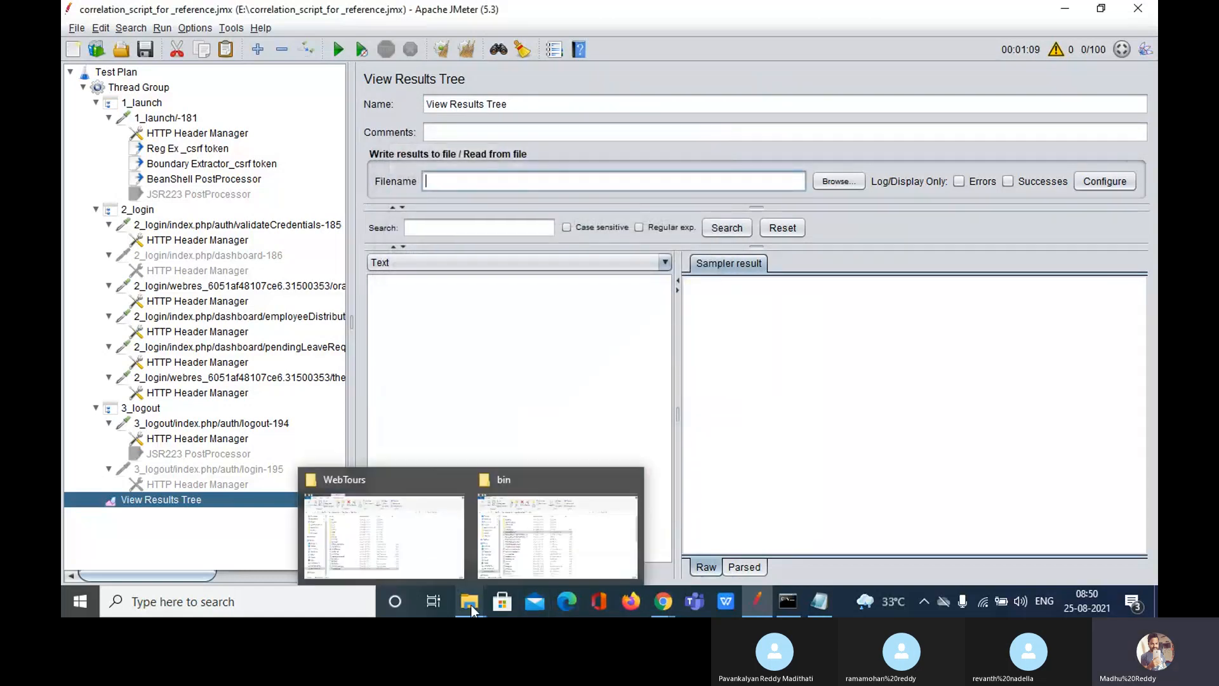
{"action": "left_click", "coordinate": [563, 538]}
{"action": "scroll", "coordinate": [382, 417], "scroll_direction": "down", "scroll_amount": 3}
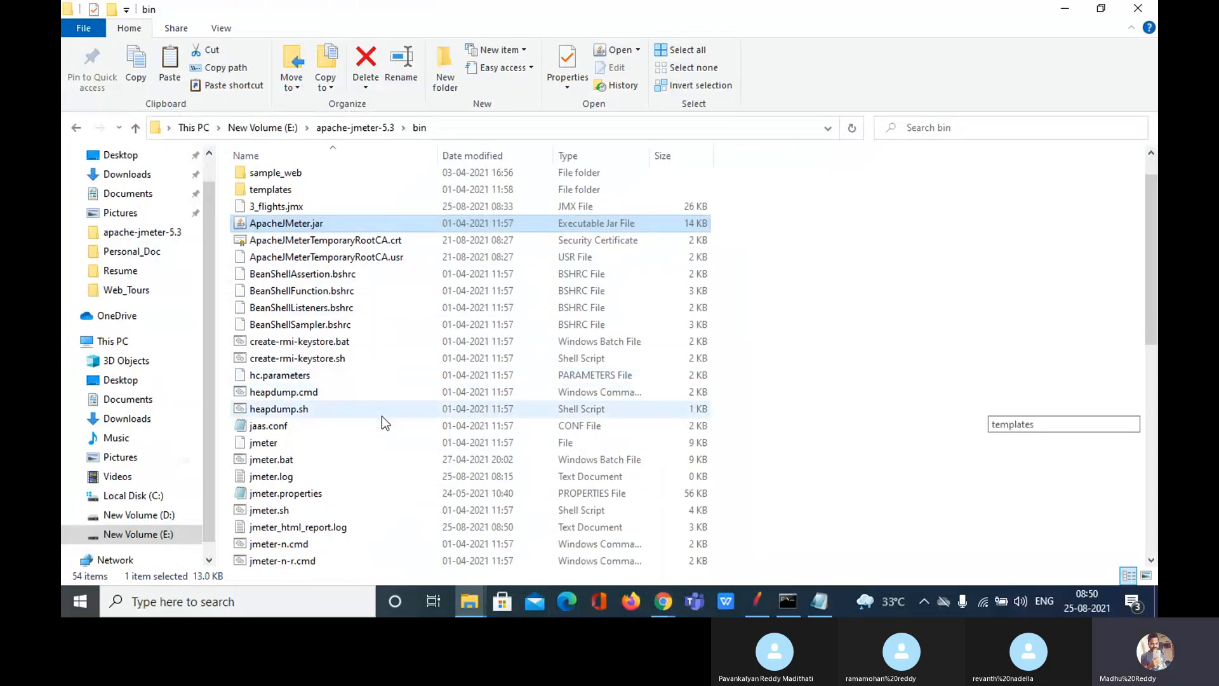
{"action": "scroll", "coordinate": [382, 416], "scroll_direction": "down", "scroll_amount": 1}
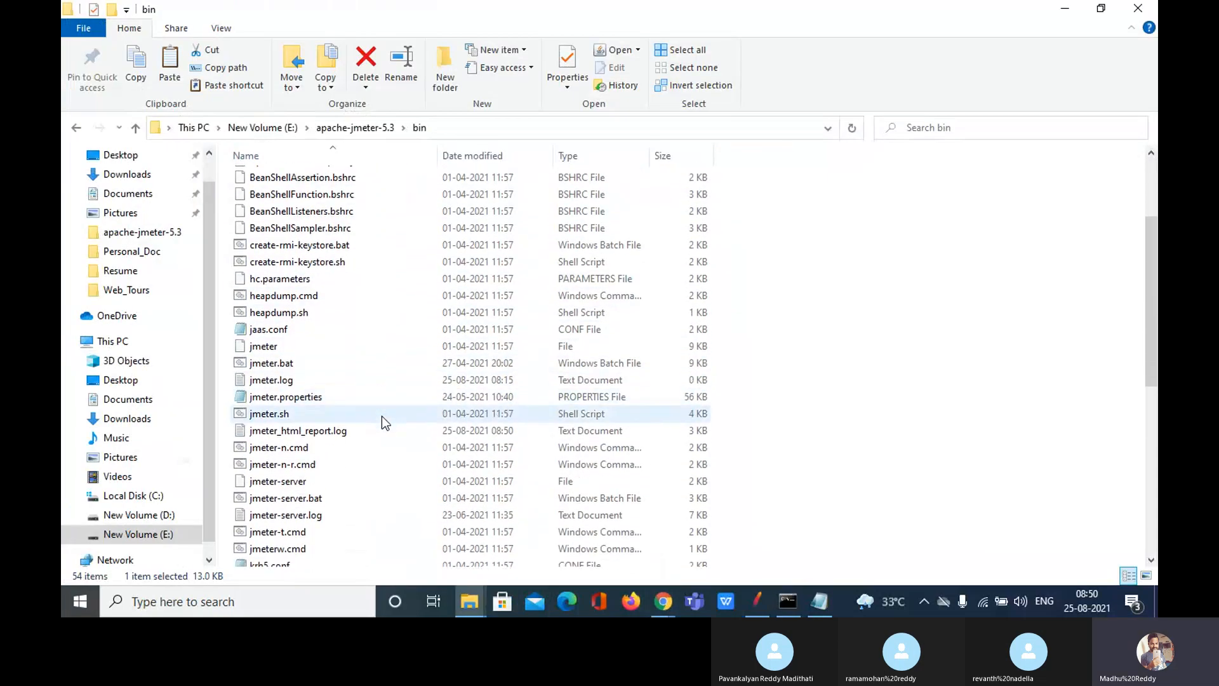
{"action": "left_click", "coordinate": [337, 400]}
{"action": "double_click", "coordinate": [341, 402]}
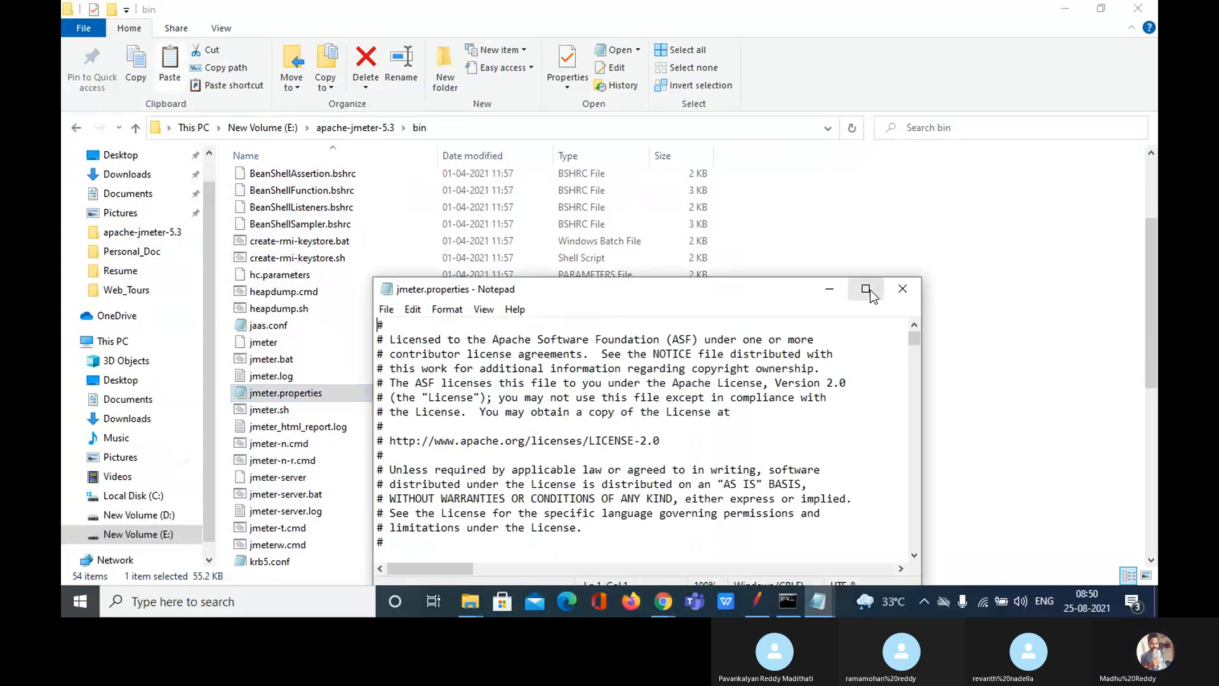
{"action": "left_click", "coordinate": [866, 289]}
{"action": "left_click", "coordinate": [686, 311]}
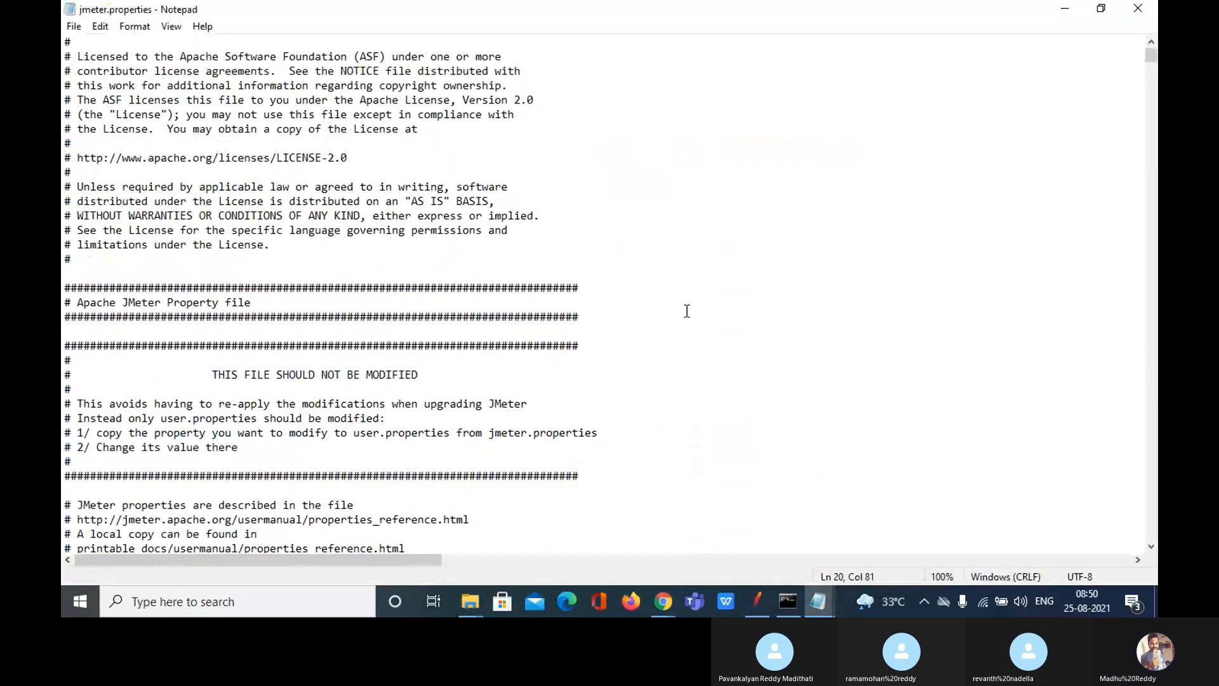
Step: Search jmeter.properties for 'csv' with Notepad's Find box
{"action": "key", "text": "ctrl+f"}
{"action": "type", "text": "cs"}
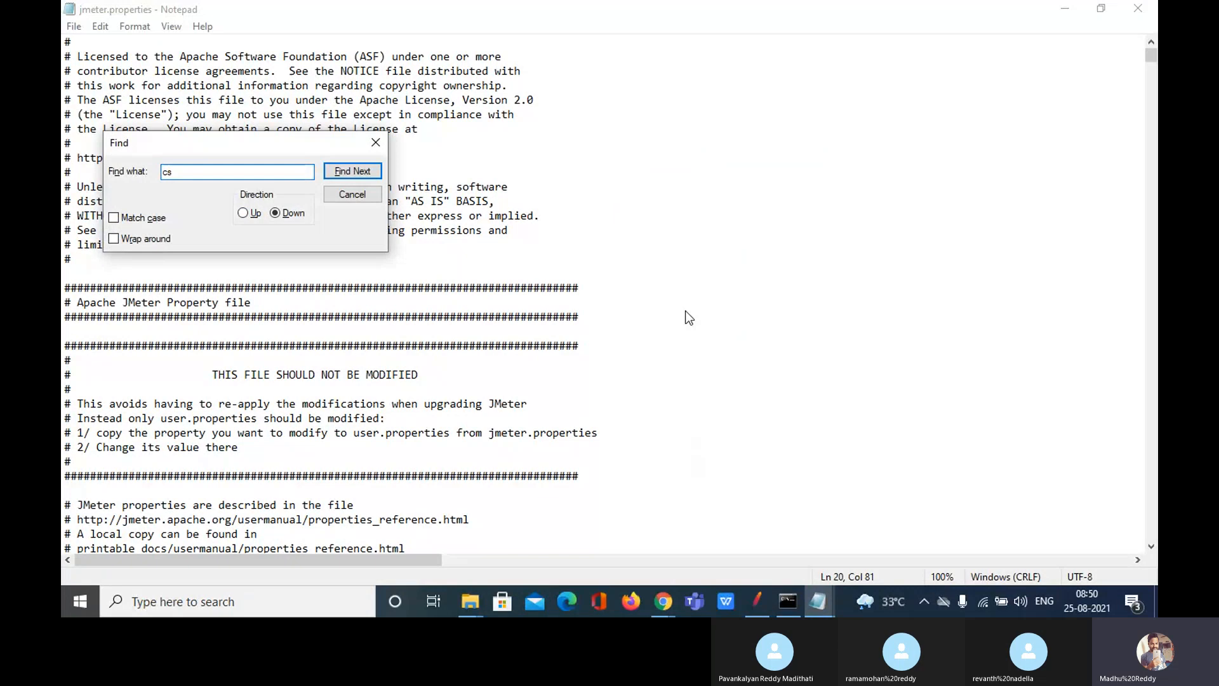
{"action": "type", "text": "v"}
{"action": "key", "text": "Return"}
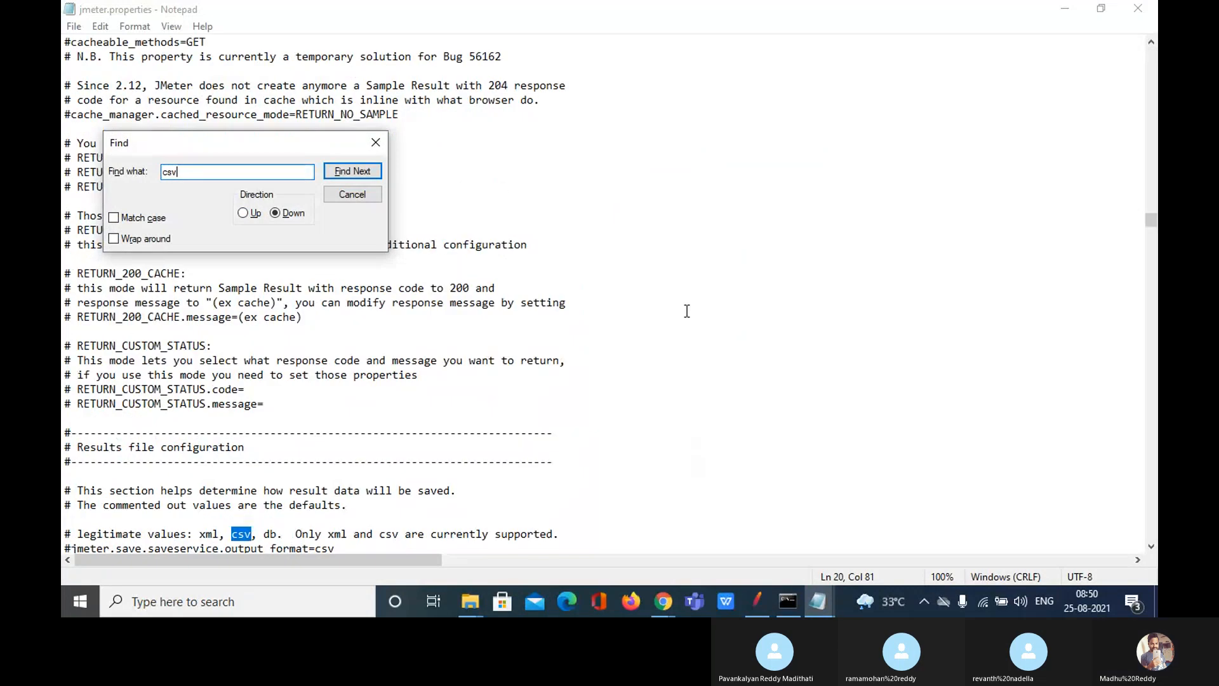
{"action": "left_click_drag", "start_coordinate": [298, 142], "coordinate": [517, 114]}
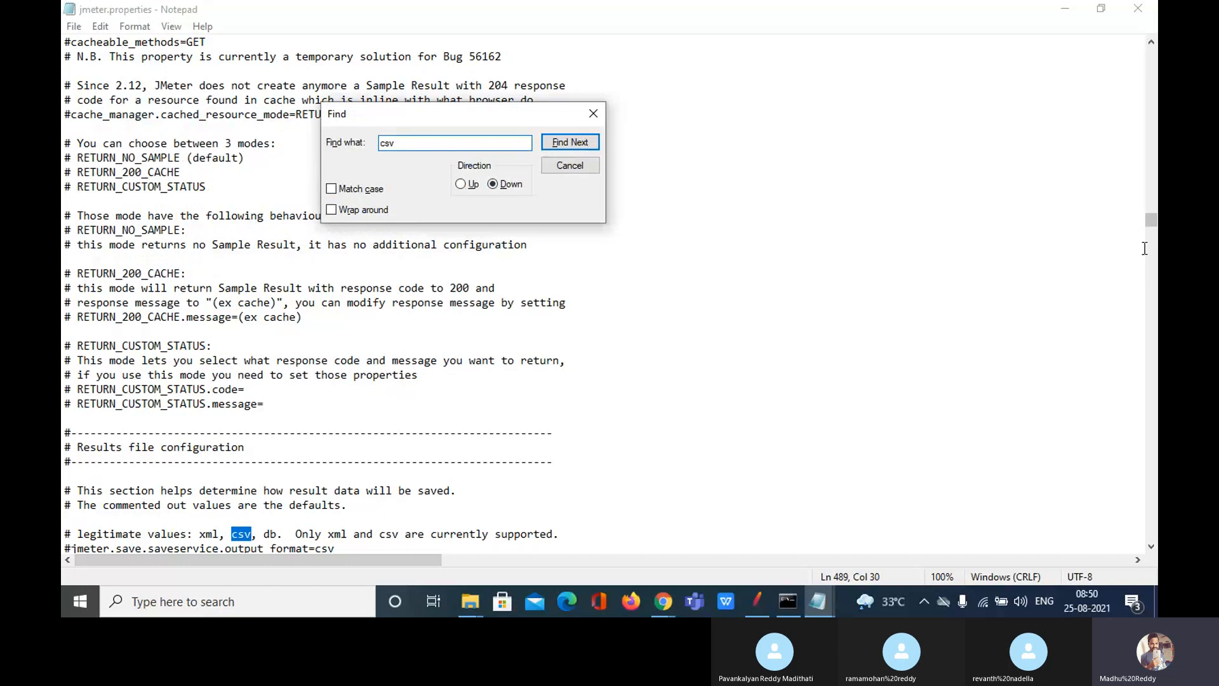
{"action": "left_click_drag", "start_coordinate": [1154, 220], "coordinate": [1153, 225]}
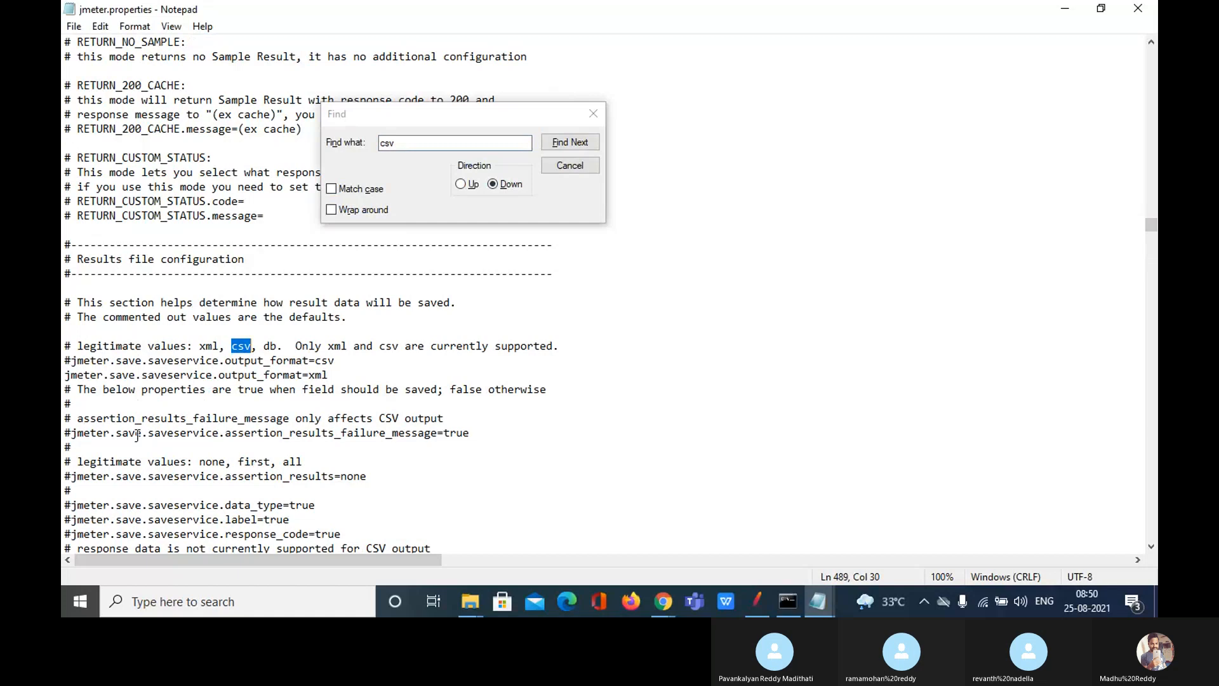
Step: Read through the saveservice result-saving settings, from timestamp formats and CSV delimiter to autoflush
{"action": "left_click", "coordinate": [71, 476]}
{"action": "key", "text": "Down"}
{"action": "key", "text": "Down"}
{"action": "key", "text": "Down"}
{"action": "key", "text": "Down"}
{"action": "key", "text": "Down"}
{"action": "key", "text": "Down"}
{"action": "key", "text": "Down"}
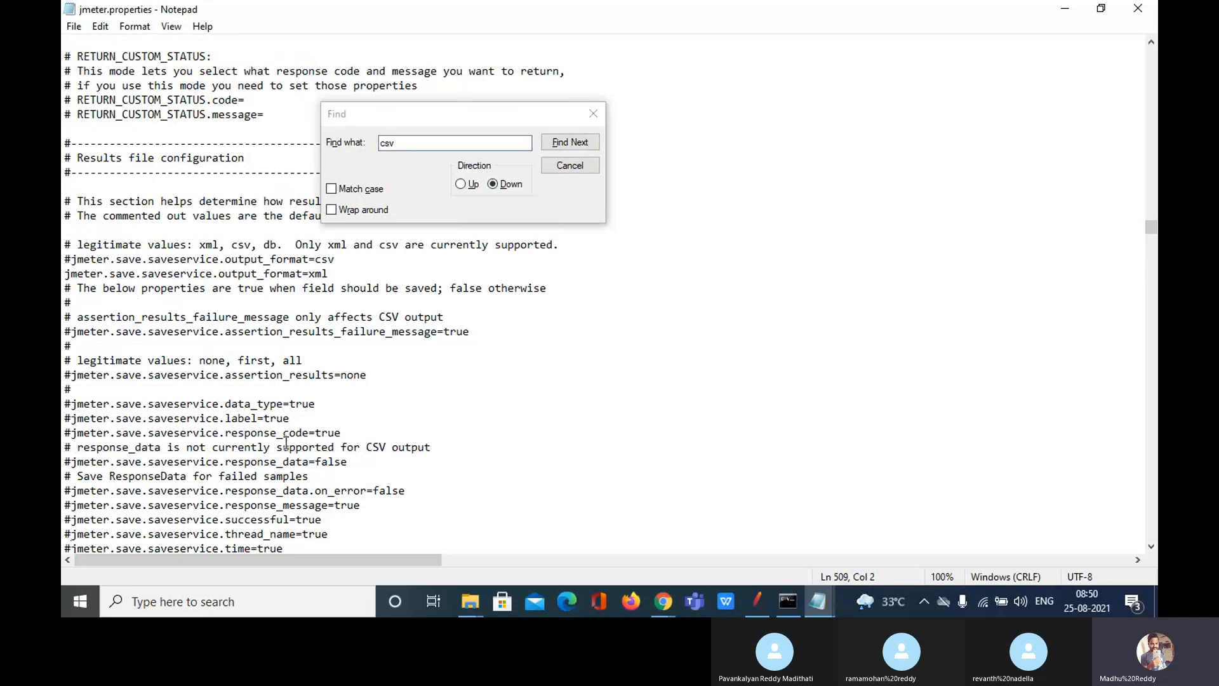
{"action": "key", "text": "Down"}
{"action": "key", "text": "Down"}
{"action": "key", "text": "Down"}
{"action": "key", "text": "Down"}
{"action": "key", "text": "Down"}
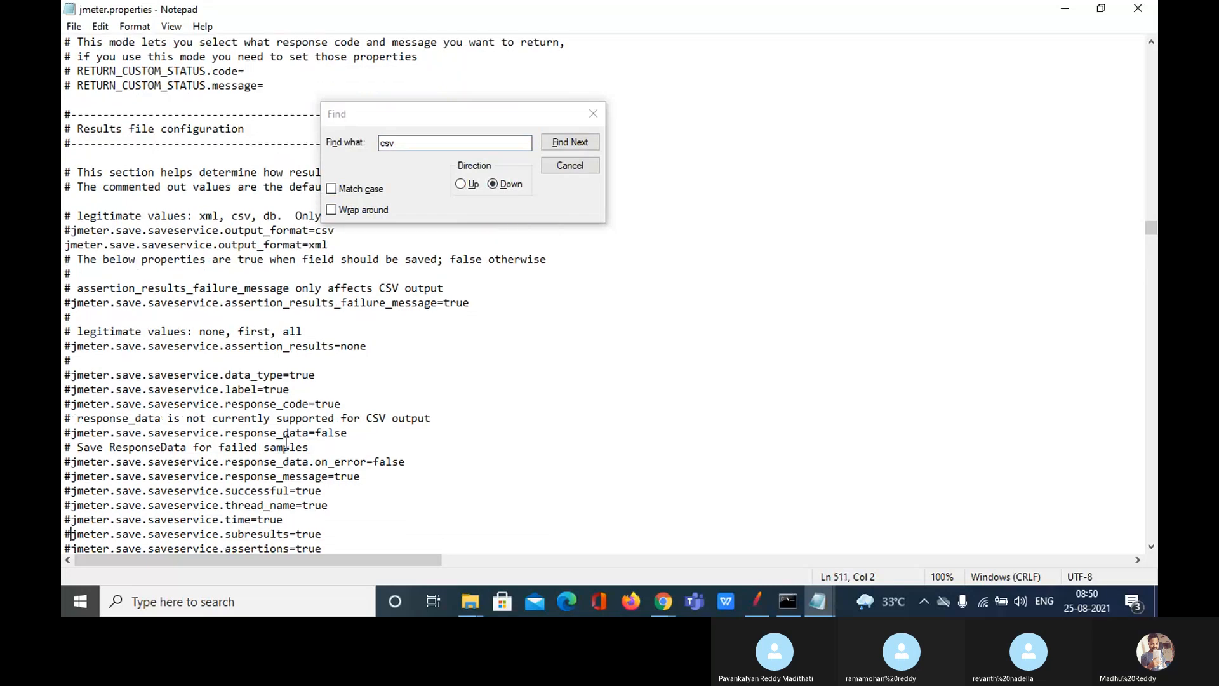
{"action": "key", "text": "Down"}
{"action": "key", "text": "Down"}
{"action": "key", "text": "Down"}
{"action": "key", "text": "Down"}
{"action": "key", "text": "Down"}
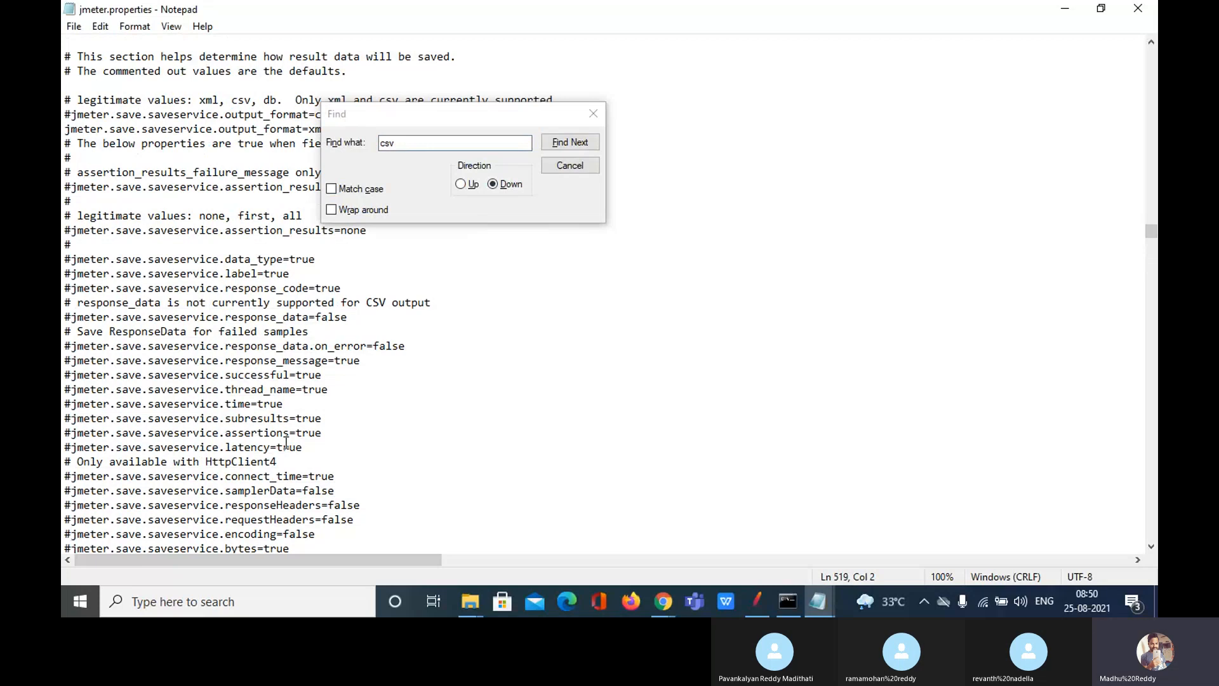
{"action": "key", "text": "Down"}
{"action": "key", "text": "Down"}
{"action": "key", "text": "Down"}
{"action": "key", "text": "Down"}
{"action": "key", "text": "Down"}
{"action": "key", "text": "Down"}
{"action": "key", "text": "Down"}
{"action": "key", "text": "Down"}
{"action": "key", "text": "Down"}
{"action": "key", "text": "Down"}
{"action": "key", "text": "Down"}
{"action": "key", "text": "Down"}
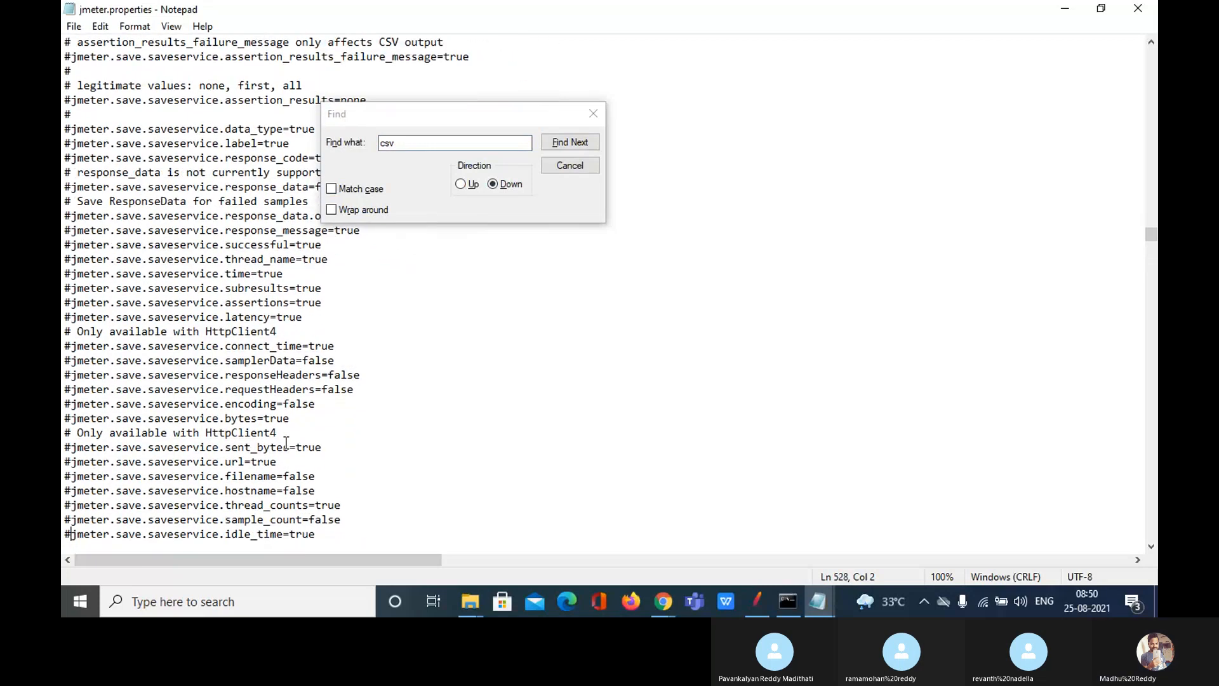
{"action": "key", "text": "Down"}
{"action": "key", "text": "Down"}
{"action": "key", "text": "Down"}
{"action": "key", "text": "Down"}
{"action": "key", "text": "Down"}
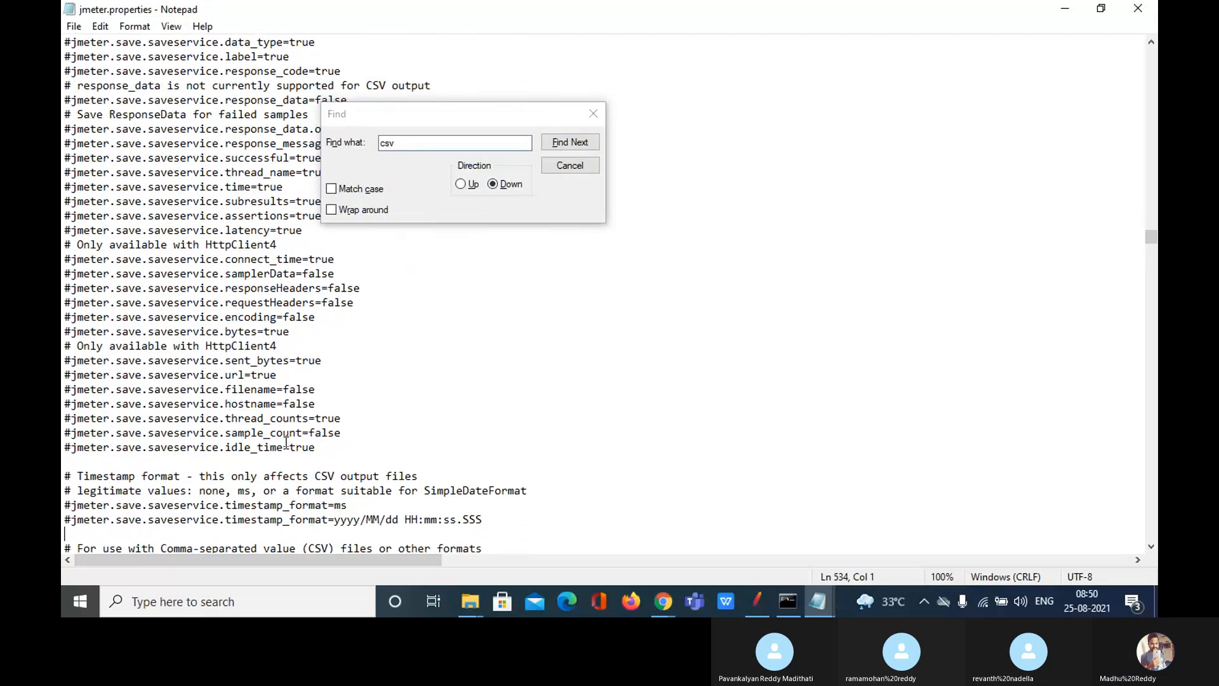
{"action": "key", "text": "Down"}
{"action": "key", "text": "Down"}
{"action": "key", "text": "Down"}
{"action": "key", "text": "Down"}
{"action": "key", "text": "Down"}
{"action": "key", "text": "Down"}
{"action": "key", "text": "Down"}
{"action": "key", "text": "Down"}
{"action": "key", "text": "Down"}
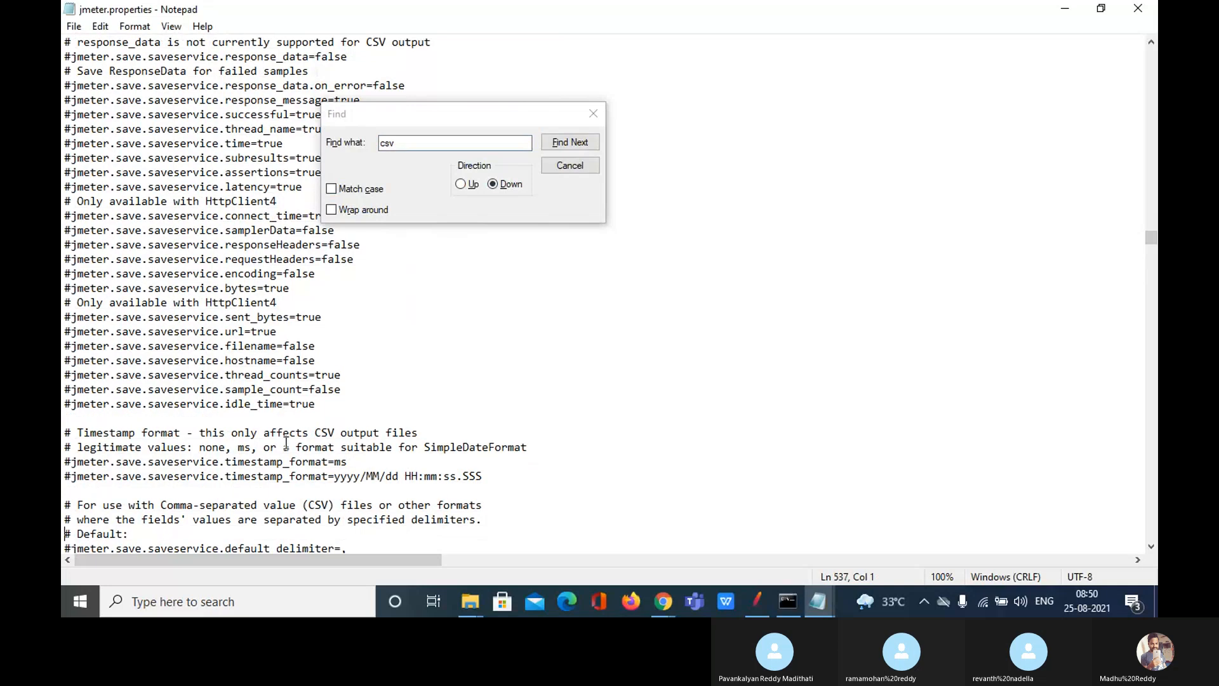
{"action": "key", "text": "Down"}
{"action": "key", "text": "Down"}
{"action": "key", "text": "Down"}
{"action": "key", "text": "Down"}
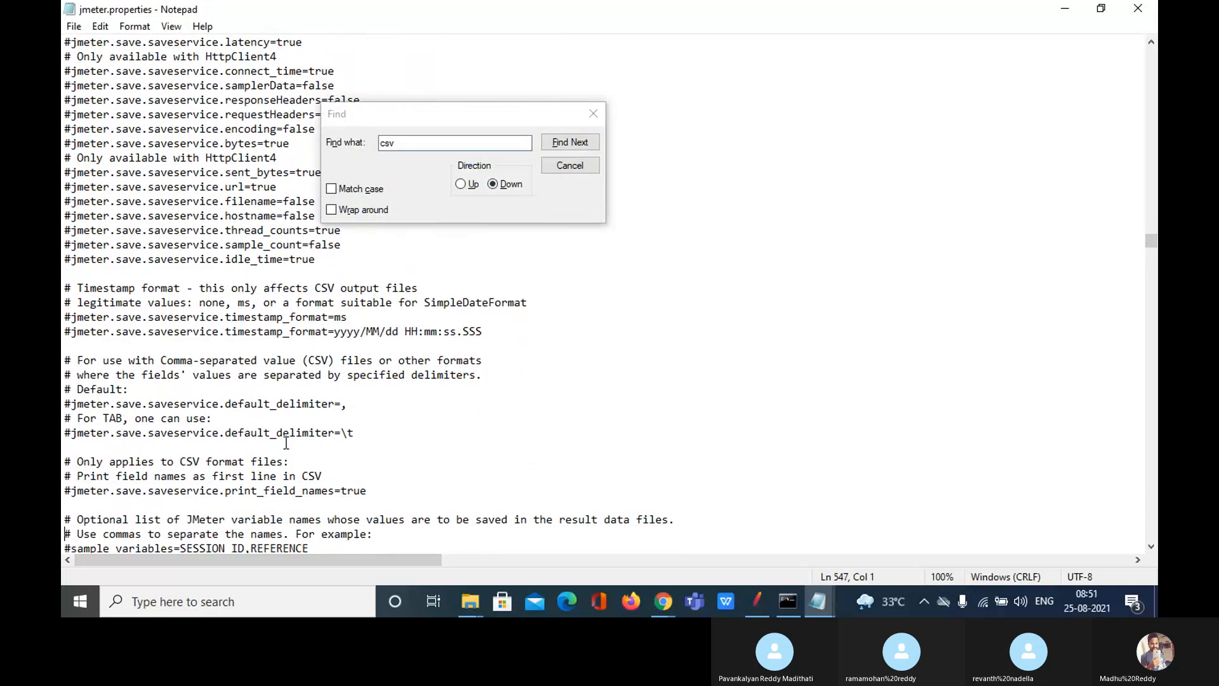
{"action": "key", "text": "Down"}
{"action": "key", "text": "Down"}
{"action": "key", "text": "Down"}
{"action": "key", "text": "Down"}
{"action": "key", "text": "Down"}
{"action": "key", "text": "Down"}
{"action": "key", "text": "Down"}
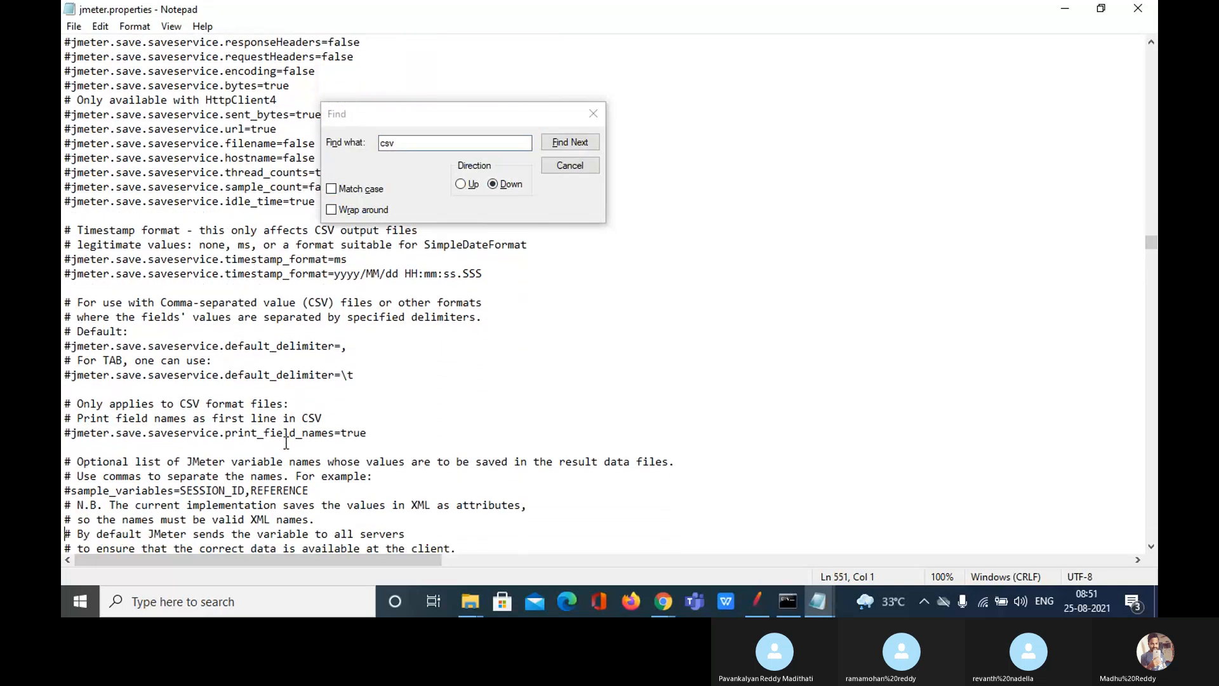
{"action": "key", "text": "Down"}
{"action": "key", "text": "Down"}
{"action": "key", "text": "Down"}
{"action": "key", "text": "Down"}
{"action": "key", "text": "Down"}
{"action": "key", "text": "Down"}
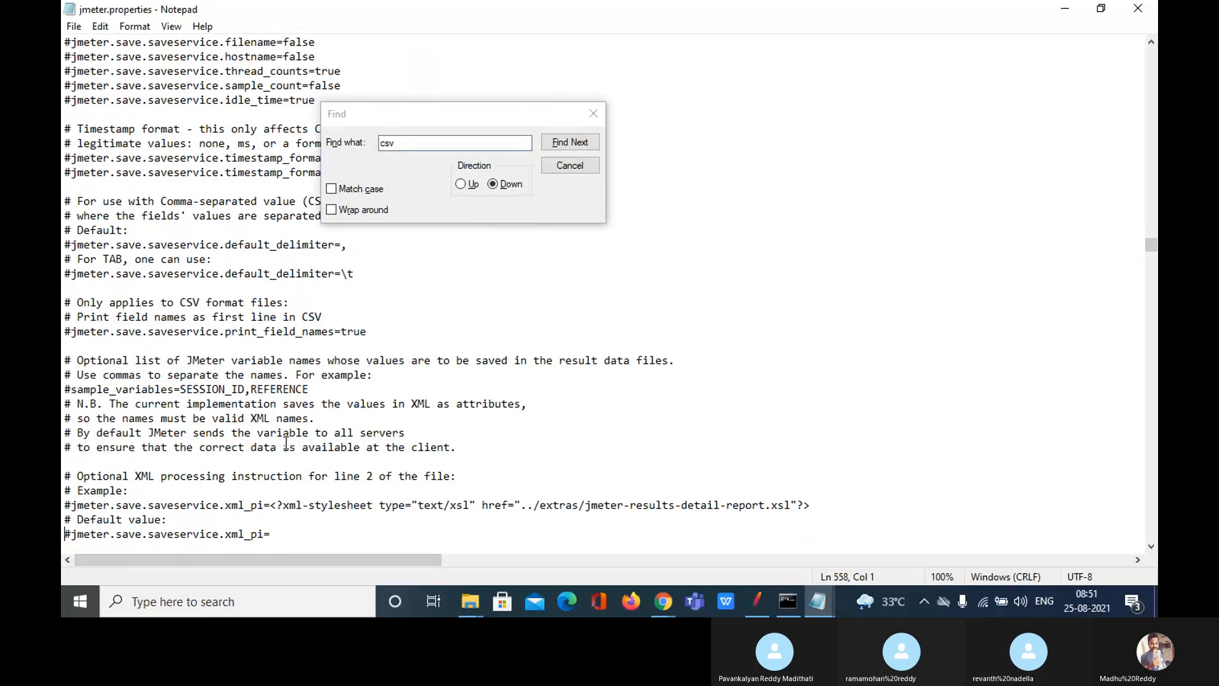
{"action": "key", "text": "Down"}
{"action": "key", "text": "Down"}
{"action": "key", "text": "Down"}
{"action": "key", "text": "Down"}
{"action": "key", "text": "Down"}
{"action": "key", "text": "Down"}
{"action": "key", "text": "Down"}
{"action": "key", "text": "Down"}
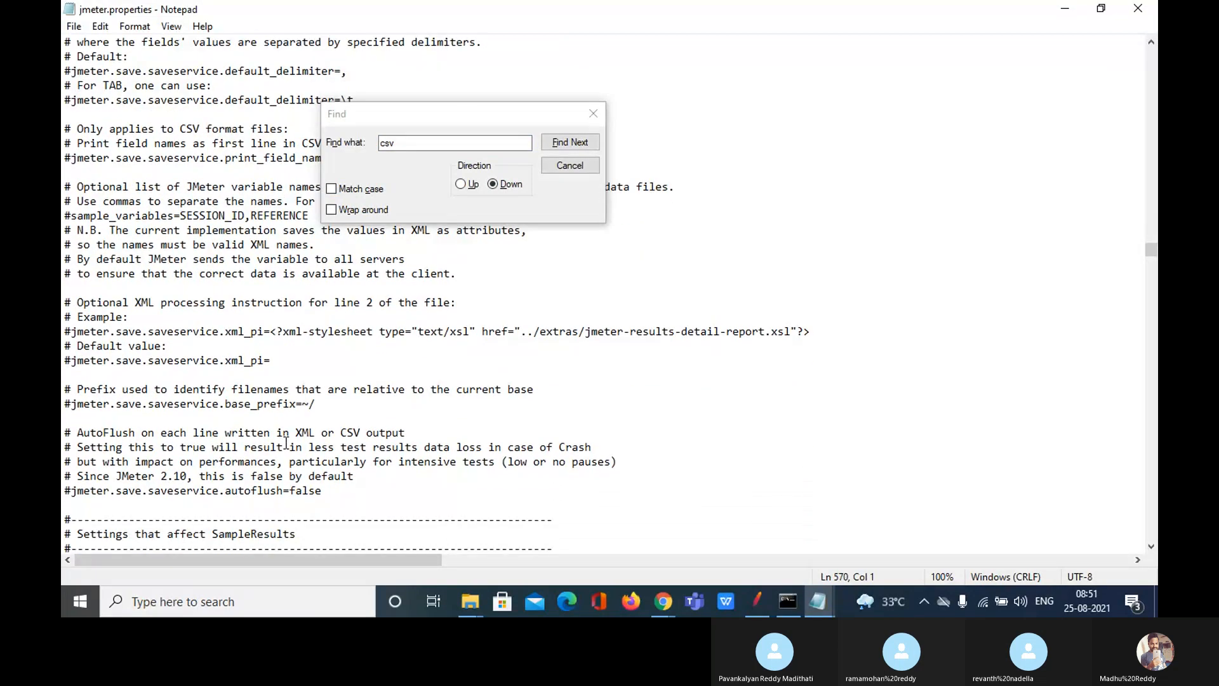
{"action": "key", "text": "Down"}
{"action": "key", "text": "Down"}
{"action": "key", "text": "Down"}
{"action": "key", "text": "Down"}
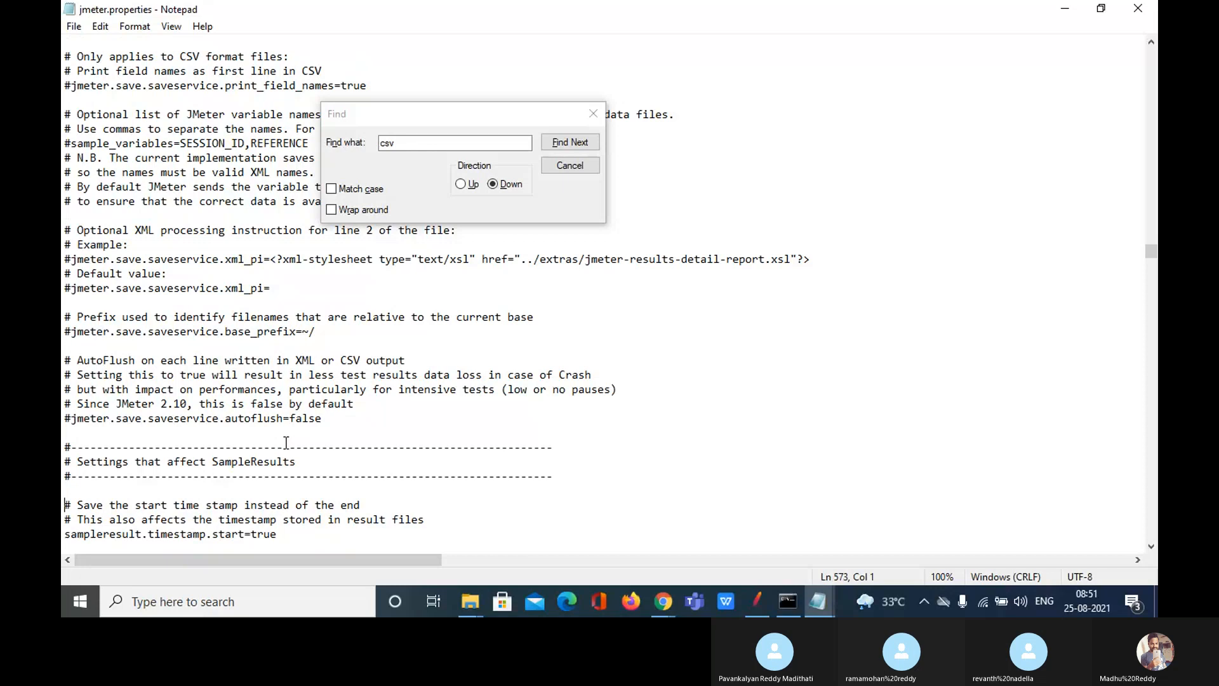
{"action": "key", "text": "Up"}
{"action": "key", "text": "Up"}
{"action": "key", "text": "Up"}
{"action": "key", "text": "Up"}
{"action": "key", "text": "Up"}
{"action": "key", "text": "Up"}
{"action": "key", "text": "Up"}
{"action": "key", "text": "Up"}
{"action": "key", "text": "Up"}
{"action": "key", "text": "Up"}
{"action": "key", "text": "Up"}
{"action": "key", "text": "Up"}
{"action": "key", "text": "Up"}
{"action": "key", "text": "Up"}
{"action": "key", "text": "Up"}
{"action": "key", "text": "Up"}
{"action": "key", "text": "Up"}
{"action": "key", "text": "Up"}
{"action": "key", "text": "Up"}
{"action": "key", "text": "Up"}
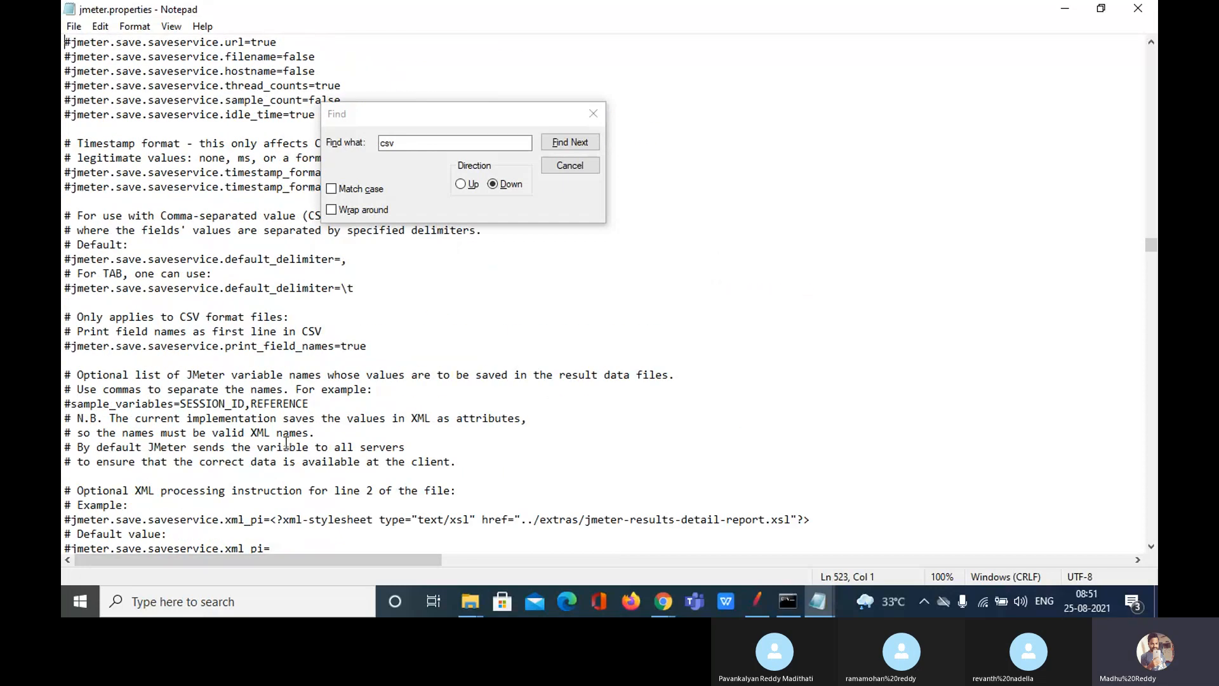
{"action": "key", "text": "Up"}
{"action": "key", "text": "Up"}
{"action": "key", "text": "Up"}
{"action": "key", "text": "Up"}
{"action": "key", "text": "Up"}
{"action": "key", "text": "Up"}
{"action": "key", "text": "Up"}
{"action": "key", "text": "Up"}
{"action": "key", "text": "Up"}
{"action": "key", "text": "Up"}
{"action": "key", "text": "Up"}
{"action": "key", "text": "Up"}
{"action": "key", "text": "Up"}
{"action": "key", "text": "Up"}
{"action": "key", "text": "Up"}
{"action": "key", "text": "Up"}
{"action": "key", "text": "Up"}
{"action": "key", "text": "Up"}
{"action": "key", "text": "Up"}
{"action": "key", "text": "Up"}
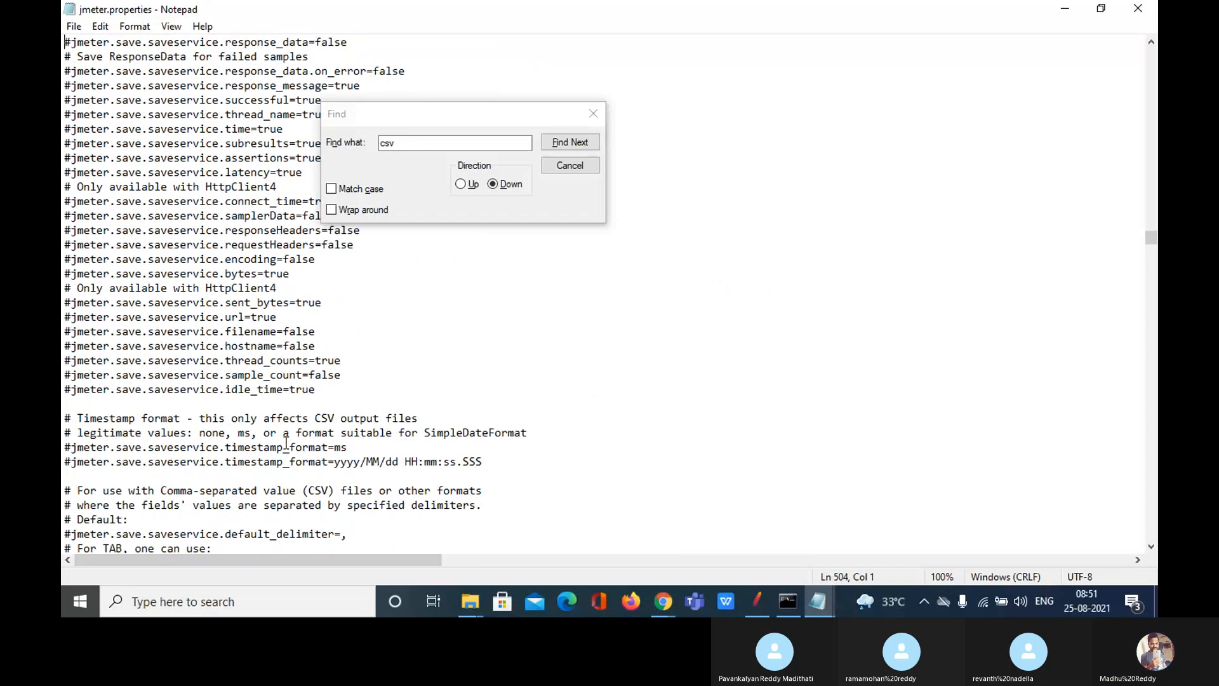
{"action": "left_click", "coordinate": [375, 141]}
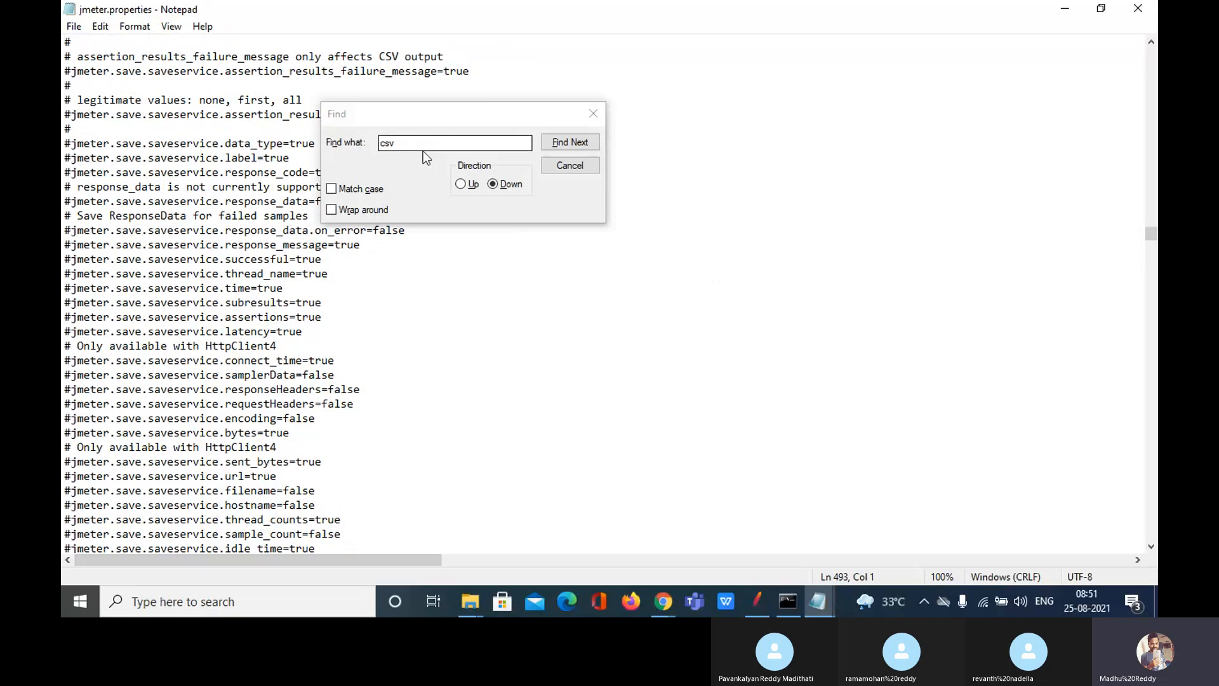
Step: Find 'report' to read the xml stylesheet setting, then switch back to JMeter
{"action": "type", "text": "report"}
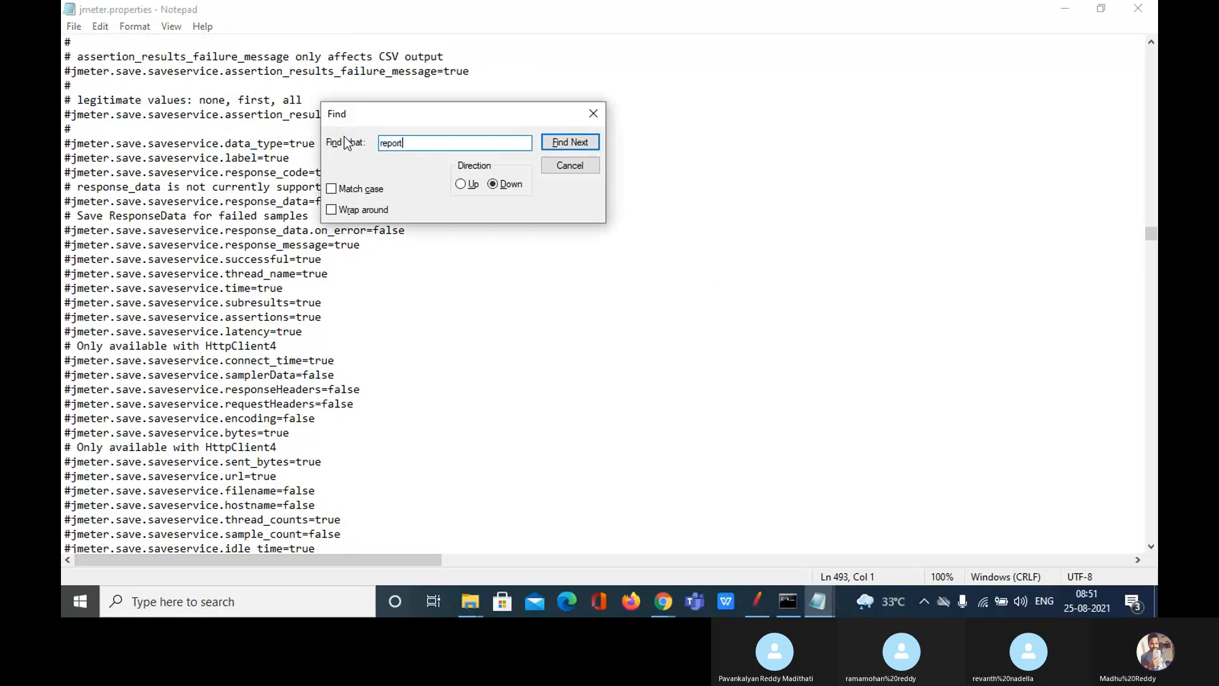
{"action": "key", "text": "Return"}
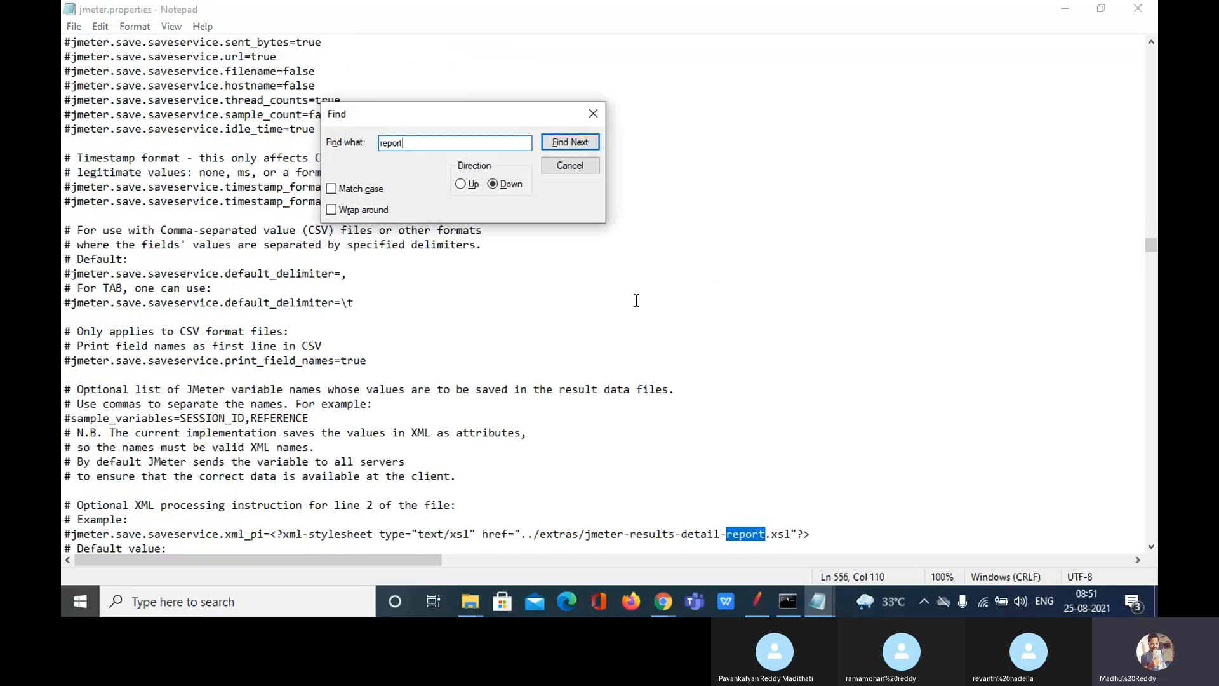
{"action": "left_click", "coordinate": [594, 460]}
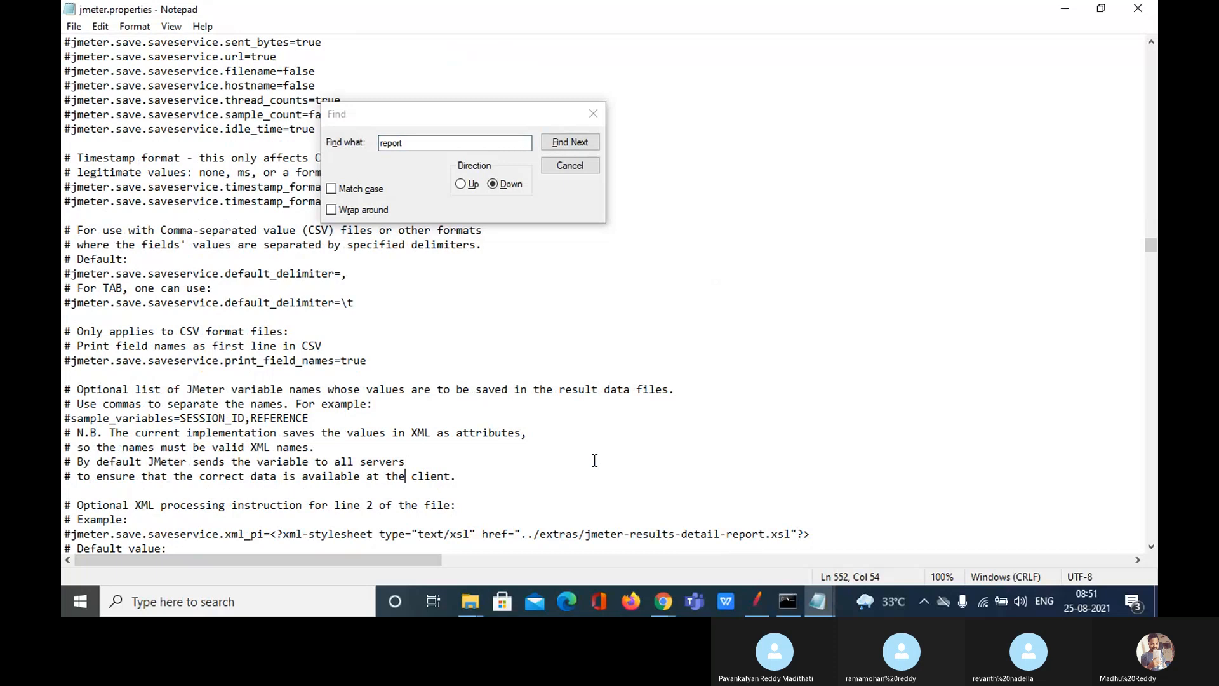
{"action": "key", "text": "Down"}
{"action": "key", "text": "Down"}
{"action": "key", "text": "Down"}
{"action": "key", "text": "Down"}
{"action": "key", "text": "Down"}
{"action": "key", "text": "Down"}
{"action": "key", "text": "Down"}
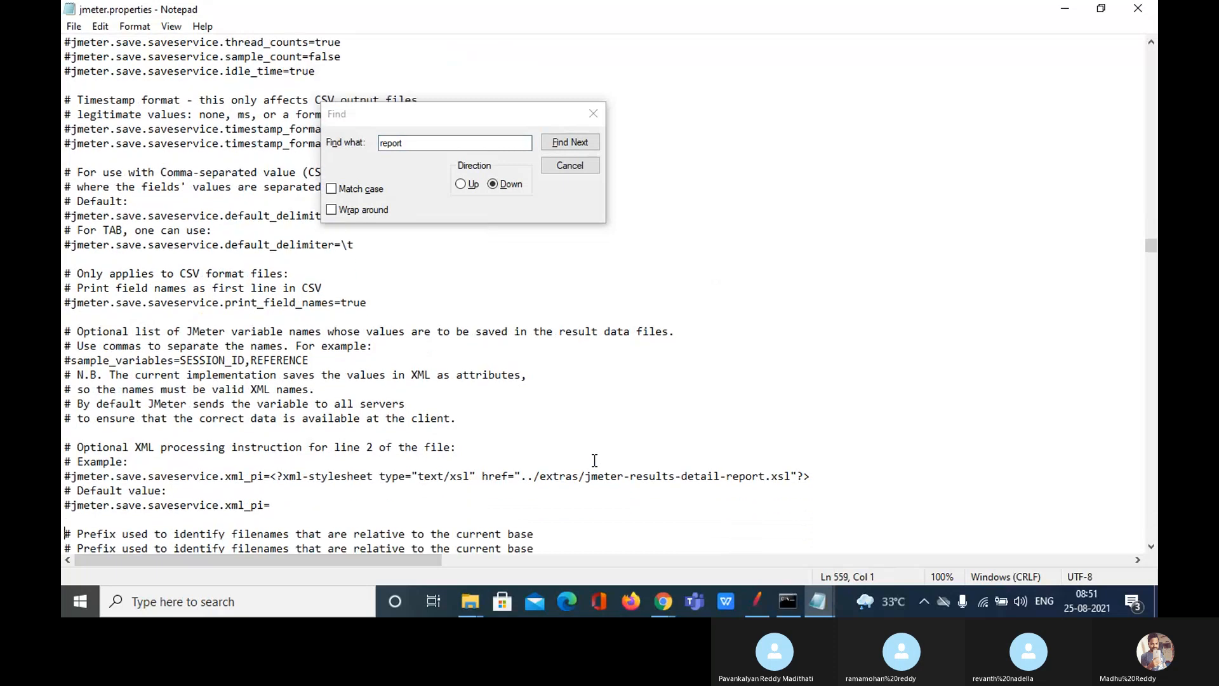
{"action": "key", "text": "Down"}
{"action": "key", "text": "Down"}
{"action": "key", "text": "Down"}
{"action": "key", "text": "Down"}
{"action": "key", "text": "Down"}
{"action": "key", "text": "Down"}
{"action": "key", "text": "Down"}
{"action": "key", "text": "Down"}
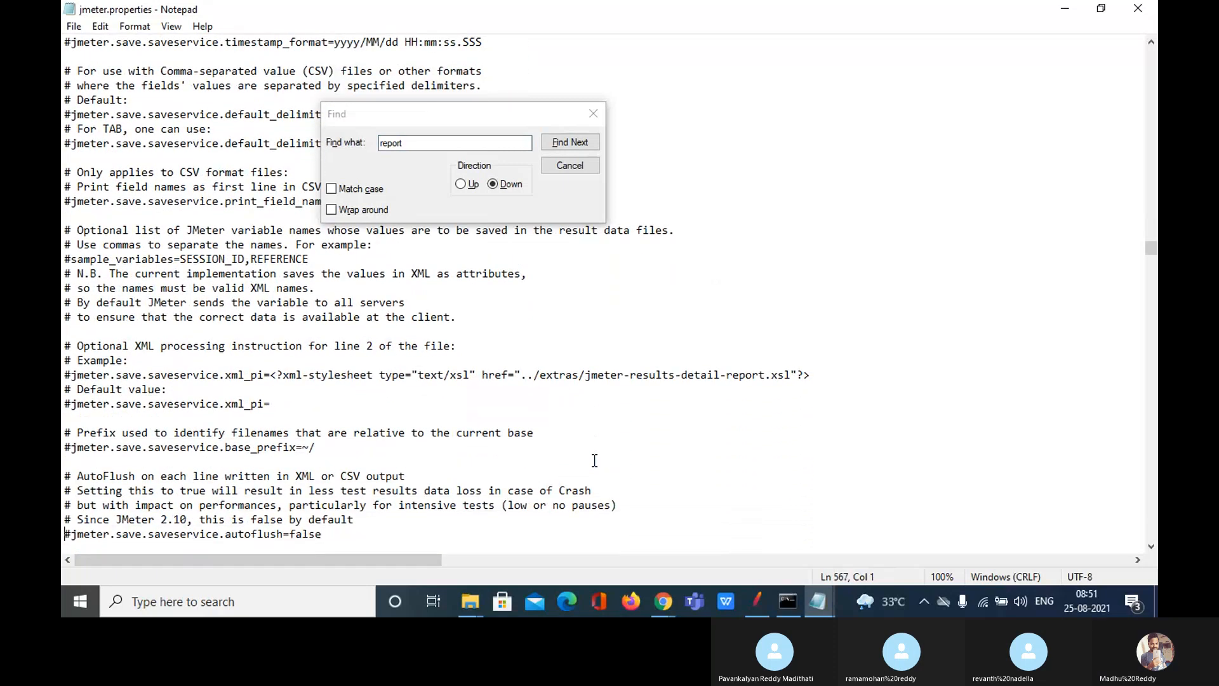
{"action": "key", "text": "Down"}
{"action": "key", "text": "Down"}
{"action": "key", "text": "Down"}
{"action": "key", "text": "Down"}
{"action": "key", "text": "Down"}
{"action": "key", "text": "Down"}
{"action": "key", "text": "Down"}
{"action": "key", "text": "Down"}
{"action": "key", "text": "Down"}
{"action": "key", "text": "Down"}
{"action": "key", "text": "Down"}
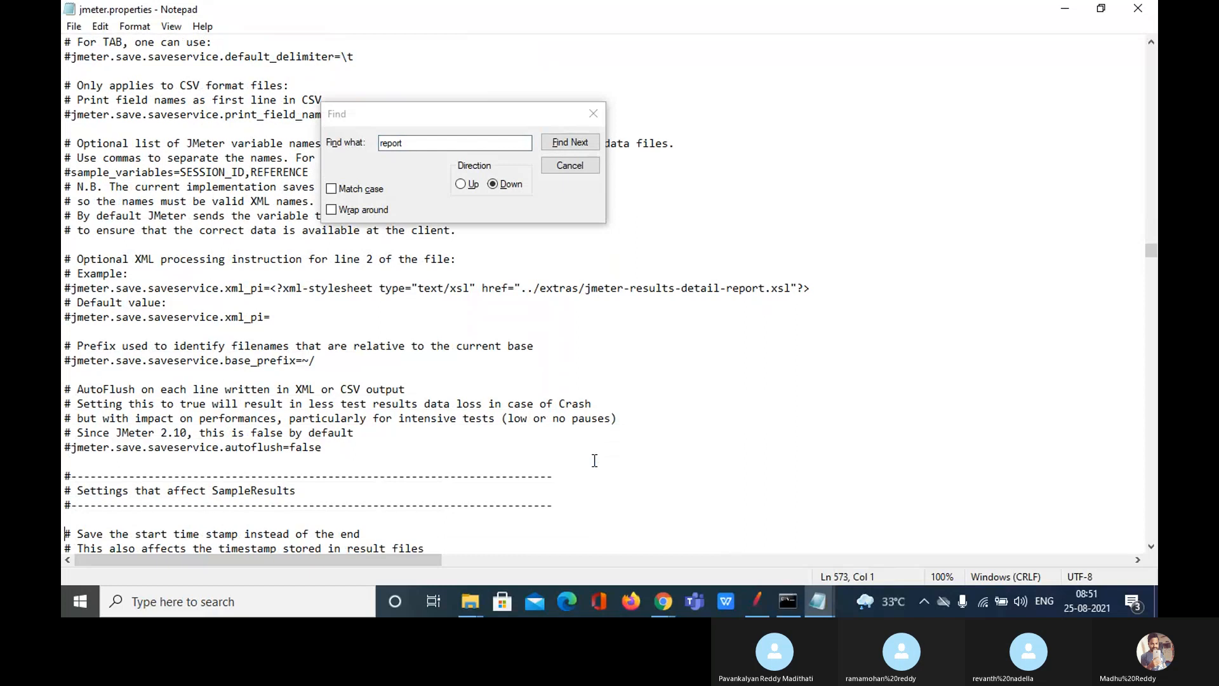
{"action": "key", "text": "Down"}
{"action": "key", "text": "Down"}
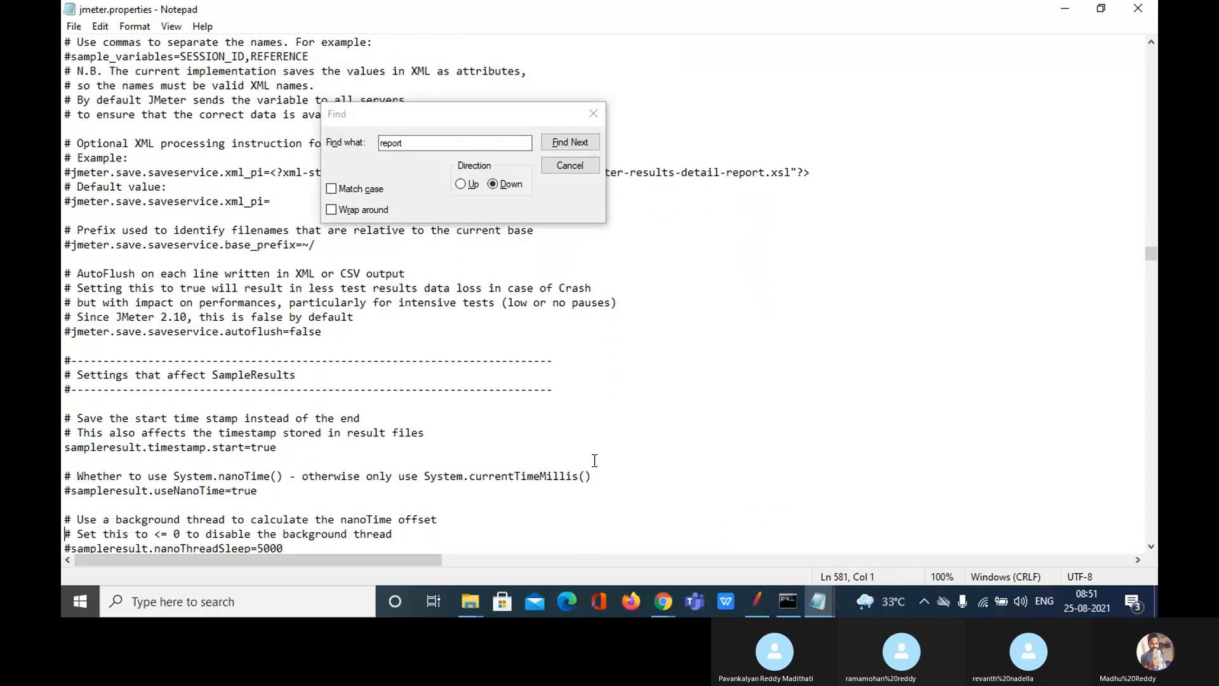
{"action": "left_click", "coordinate": [594, 115]}
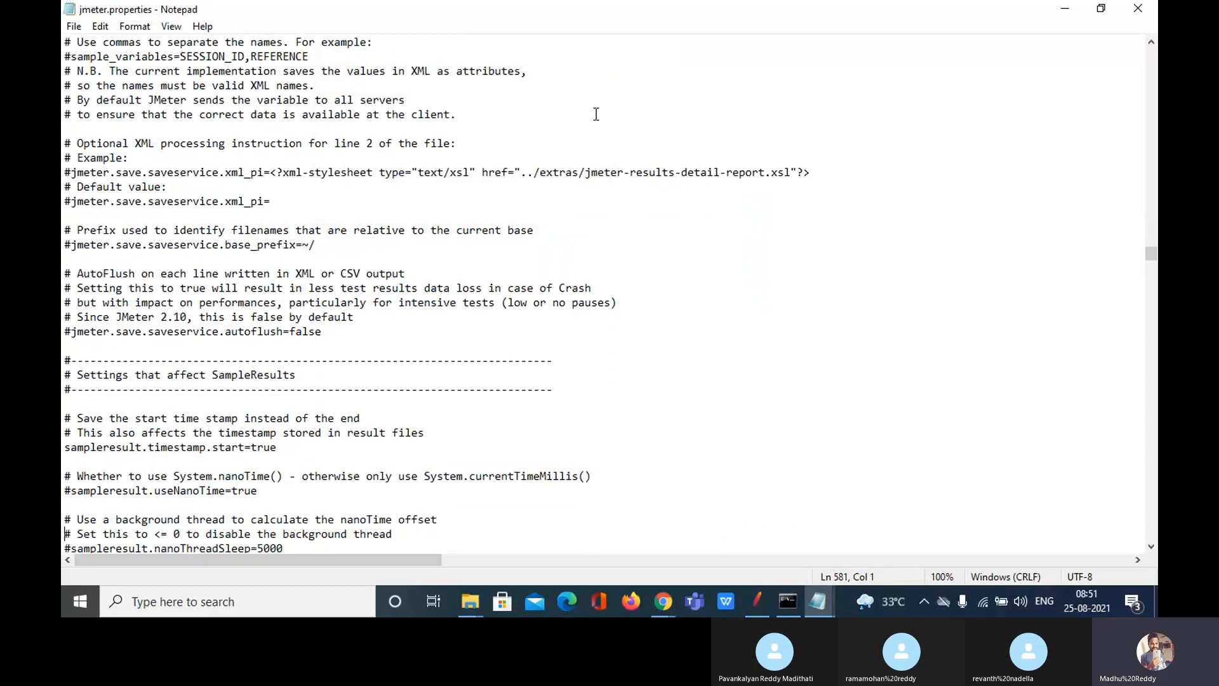
{"action": "left_click", "coordinate": [753, 611]}
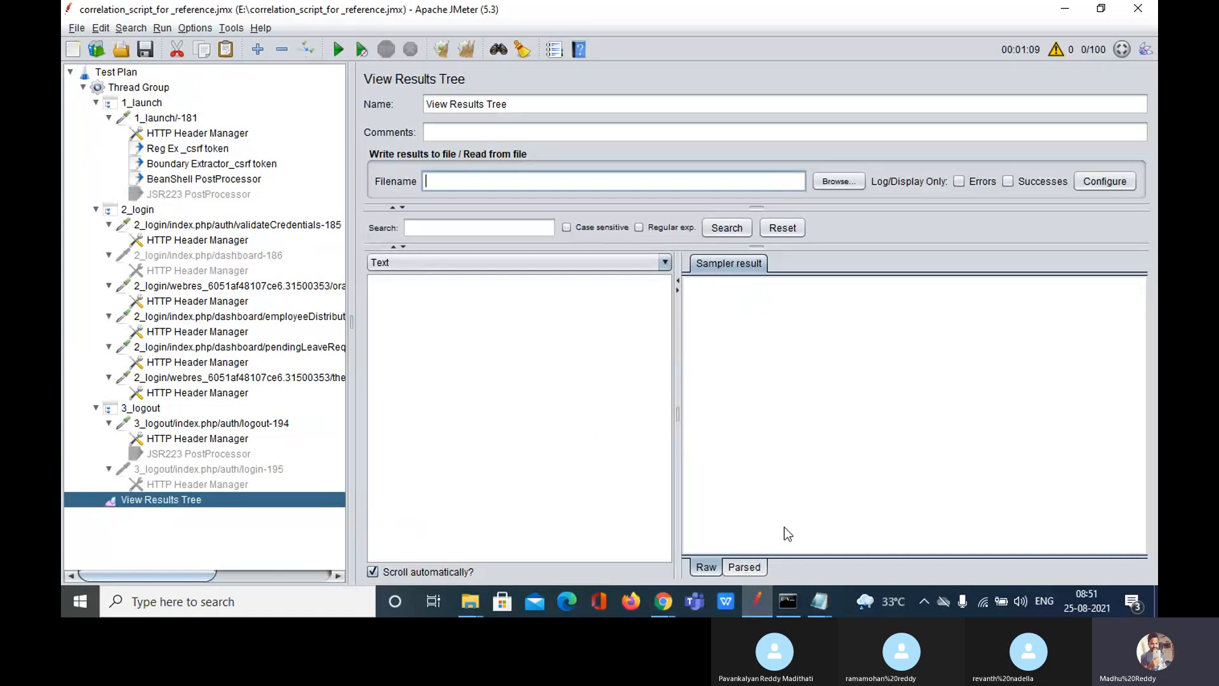
Step: Open Desktop\Jtl and drag facebook_V1.1_25082021_840AM.jtl toward the Skype meeting in Chrome
{"action": "mouse_move", "coordinate": [668, 614]}
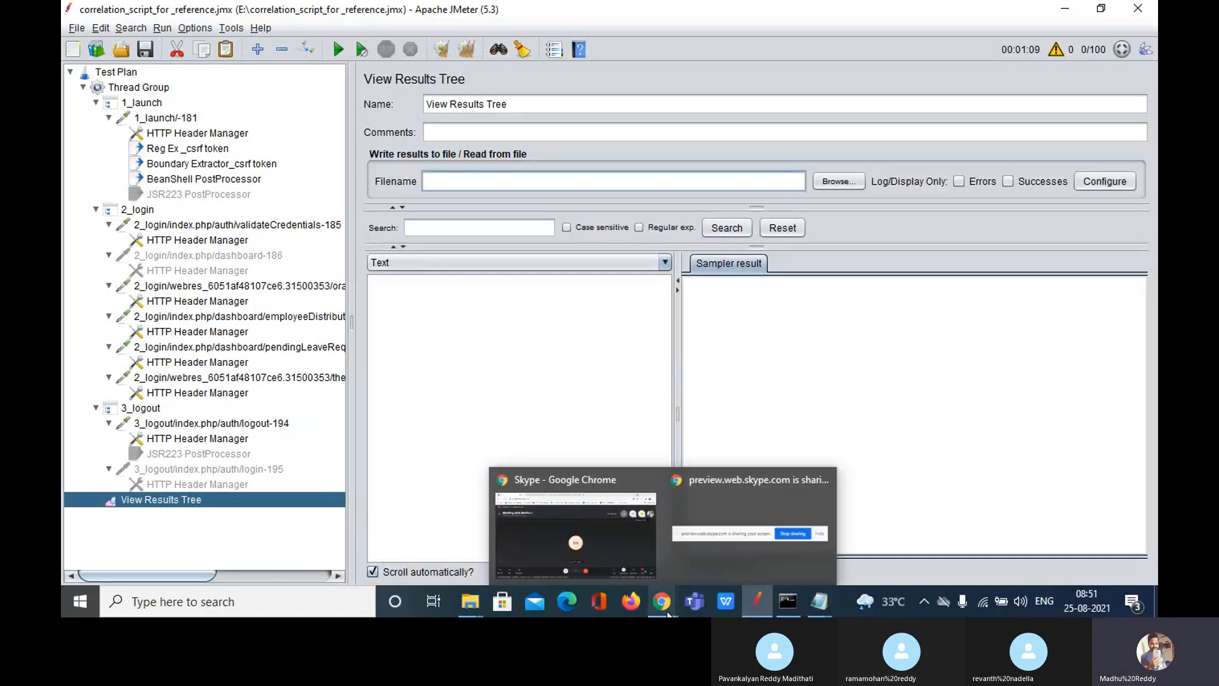
{"action": "left_click", "coordinate": [622, 529]}
{"action": "mouse_move", "coordinate": [477, 599]}
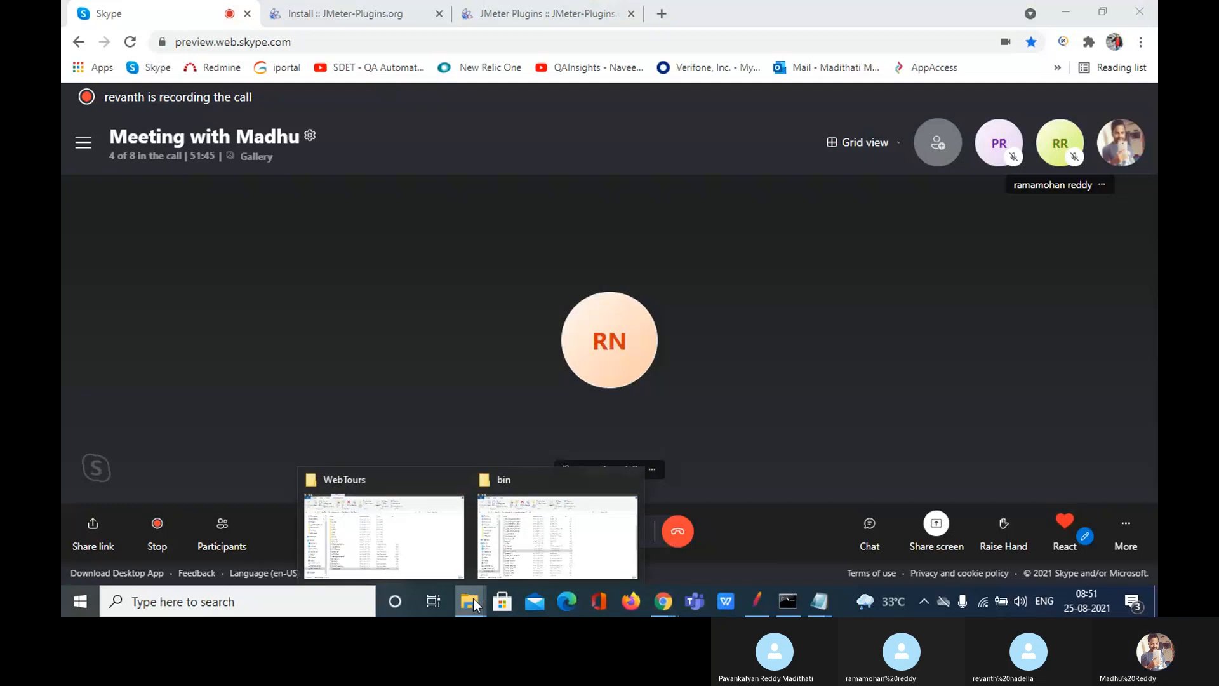
{"action": "left_click", "coordinate": [408, 557]}
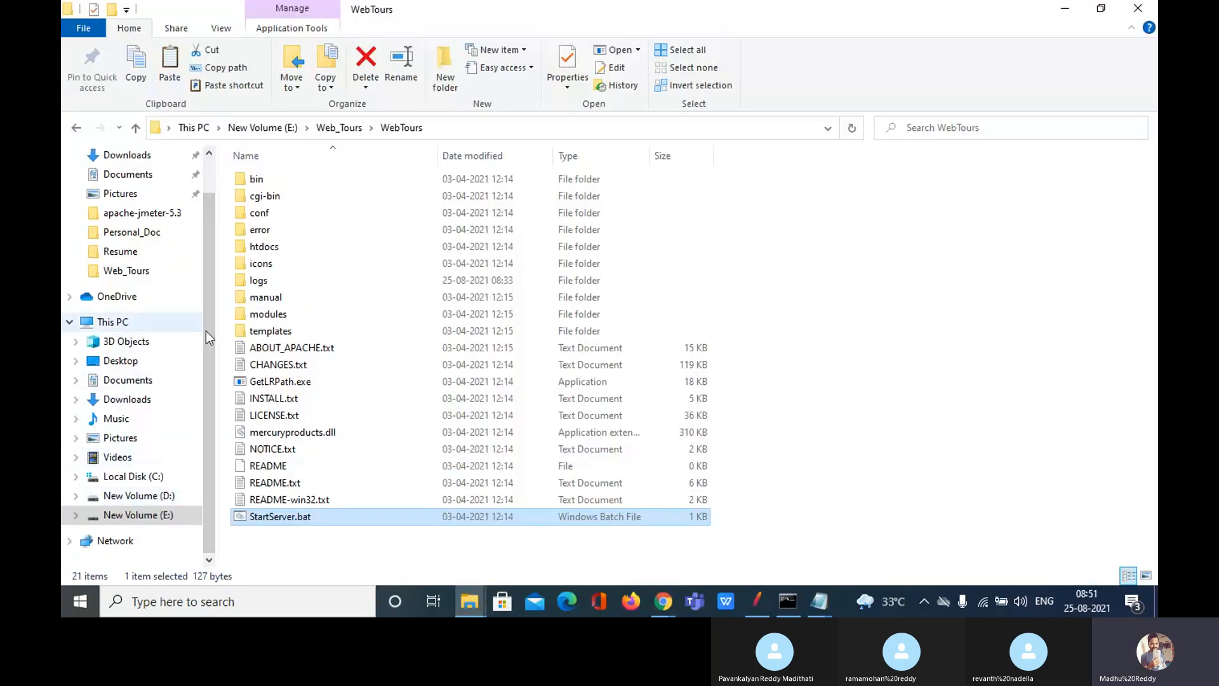
{"action": "scroll", "coordinate": [205, 333], "scroll_direction": "up", "scroll_amount": 1}
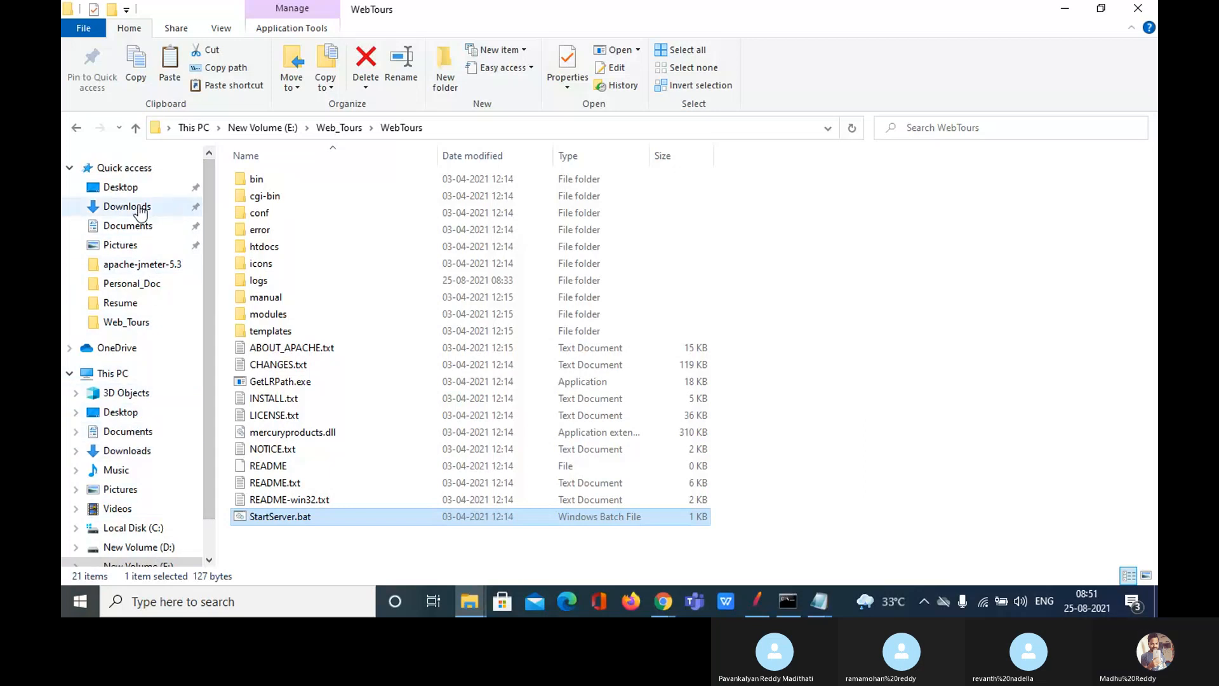
{"action": "left_click", "coordinate": [122, 187]}
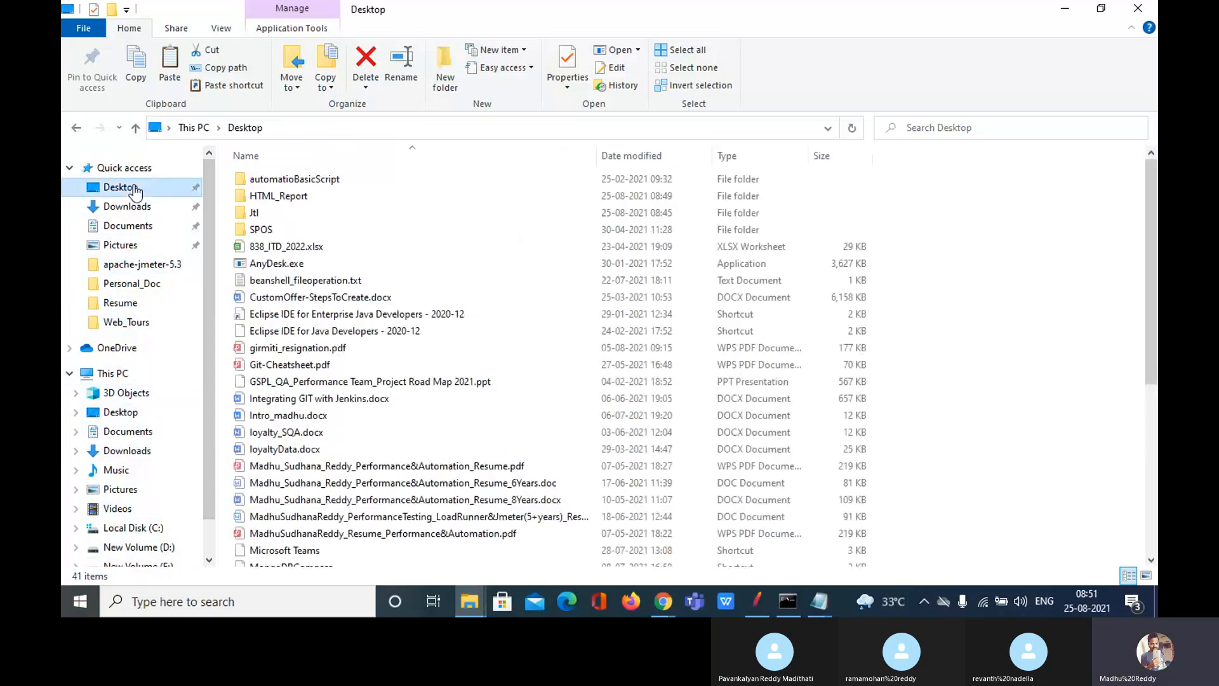
{"action": "double_click", "coordinate": [292, 214]}
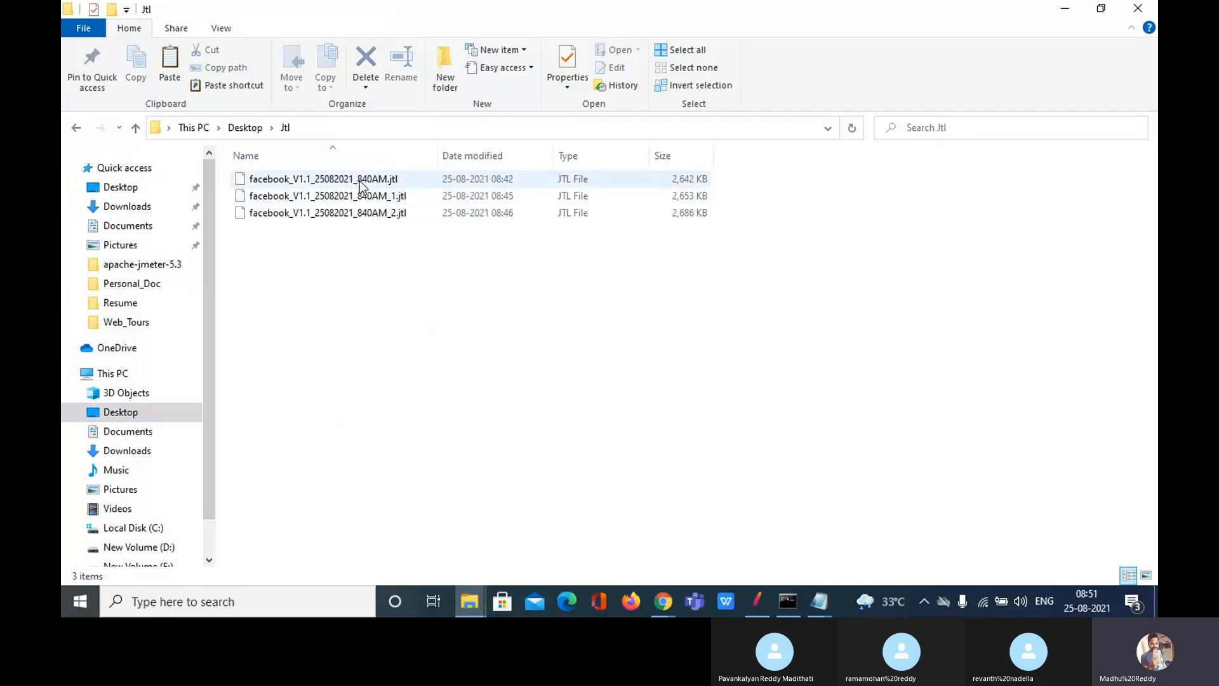
{"action": "left_click_drag", "start_coordinate": [359, 180], "coordinate": [590, 540]}
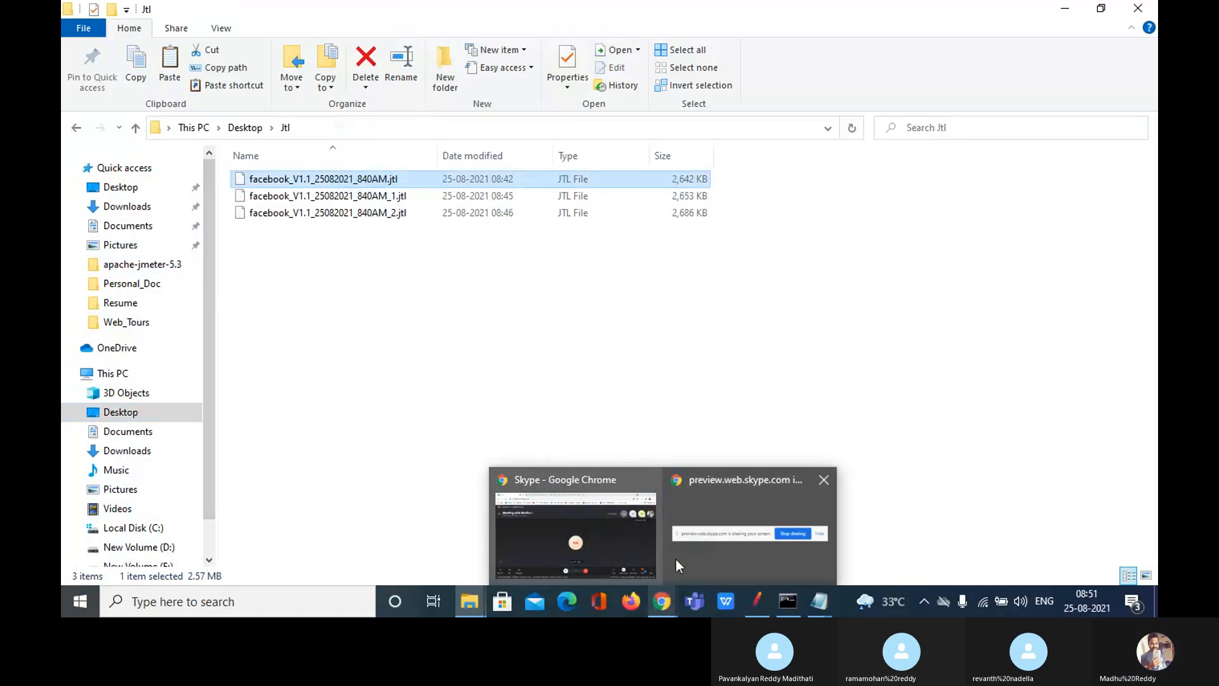
{"action": "left_click", "coordinate": [621, 529]}
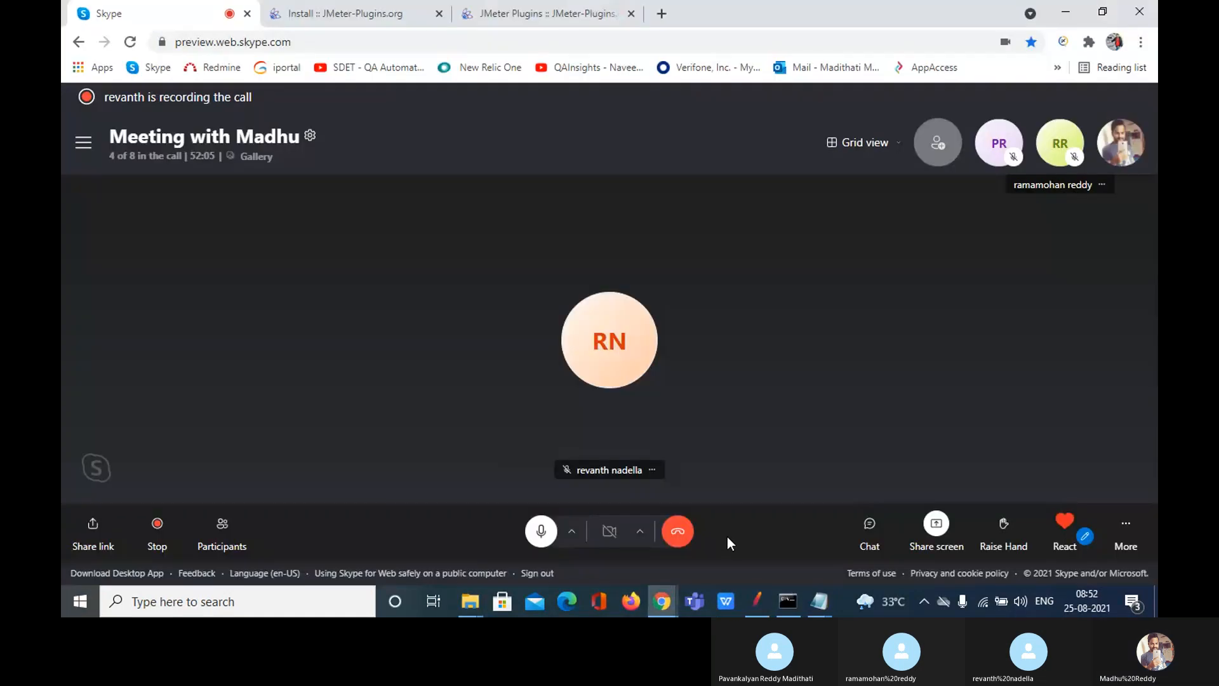
Step: Drop facebook_V1.1_25082021_840AM.jtl into the meeting chat, send it, and close the chat
{"action": "left_click", "coordinate": [869, 527]}
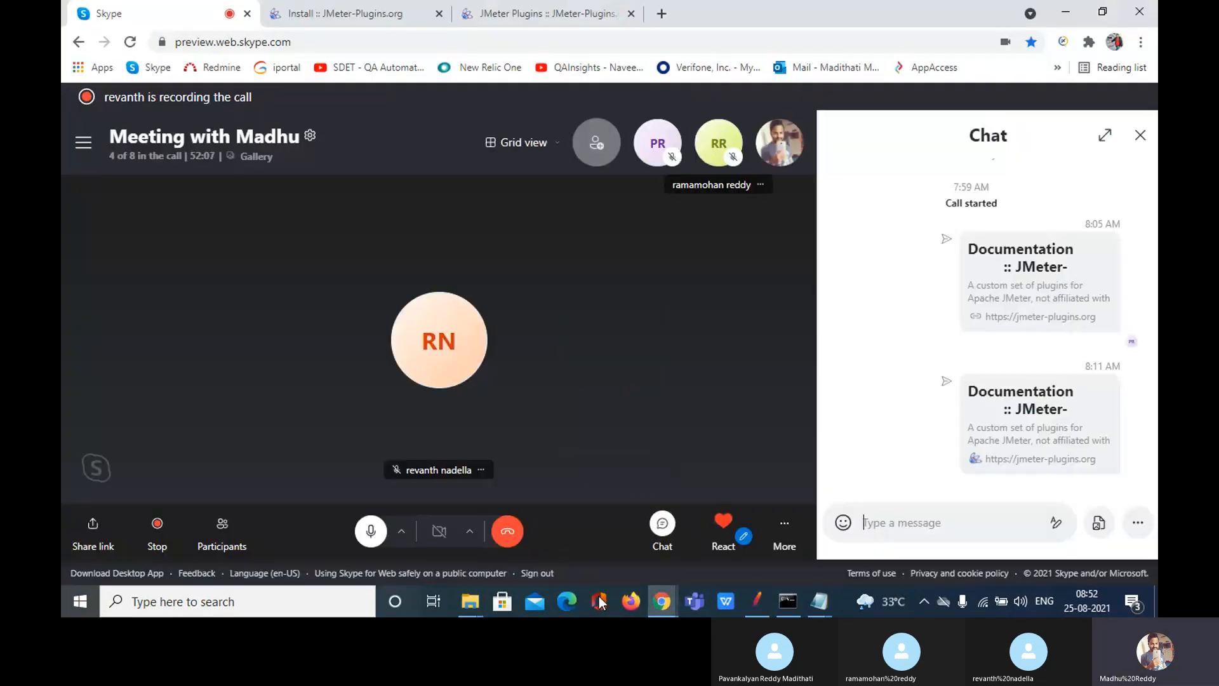
{"action": "mouse_move", "coordinate": [470, 601]}
{"action": "left_click", "coordinate": [399, 555]}
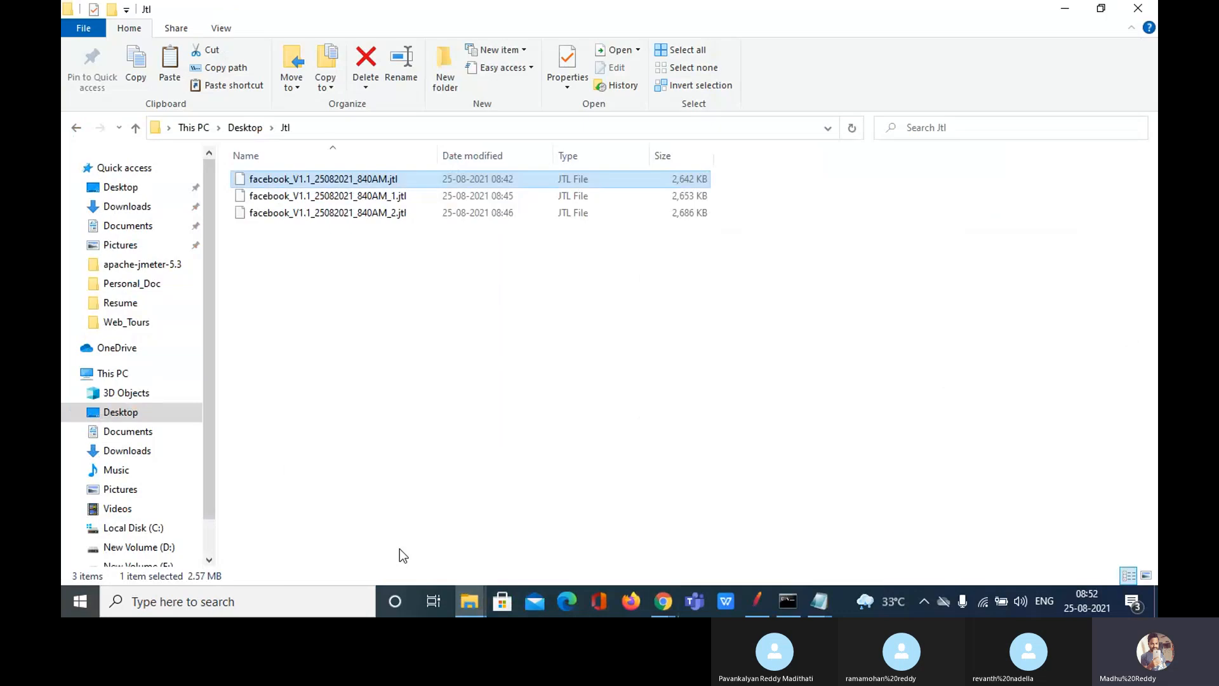
{"action": "left_click_drag", "start_coordinate": [328, 179], "coordinate": [1006, 467]}
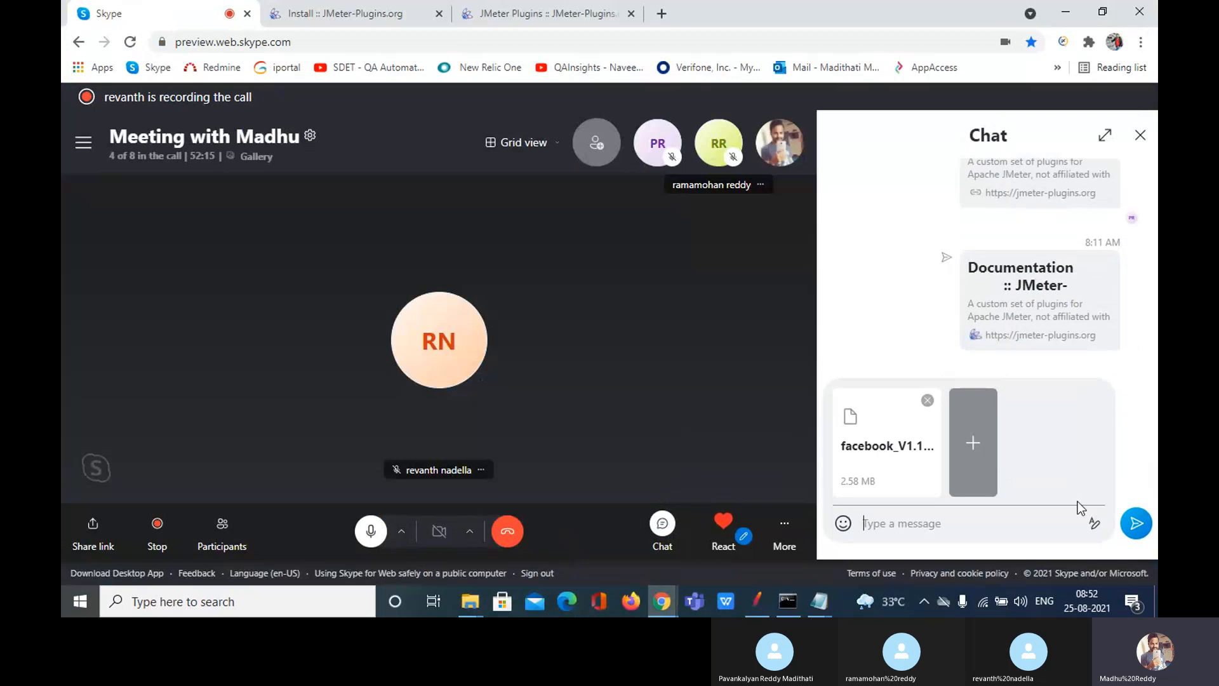
{"action": "left_click", "coordinate": [1137, 528]}
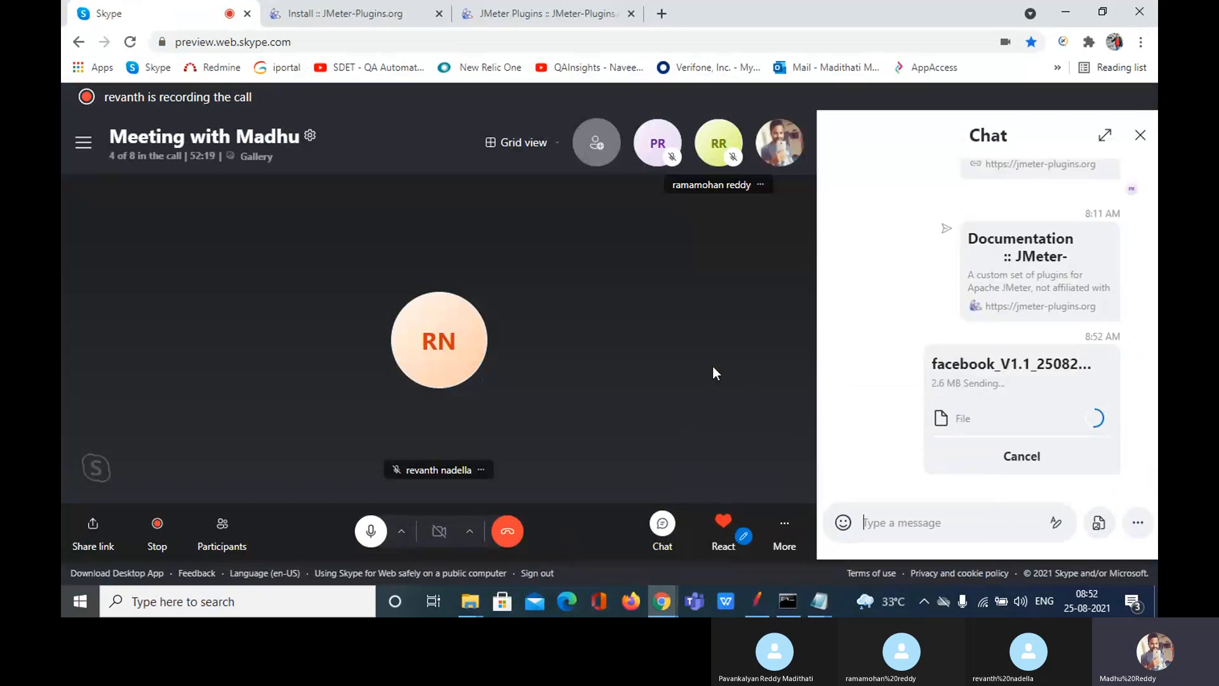
{"action": "left_click", "coordinate": [1140, 136]}
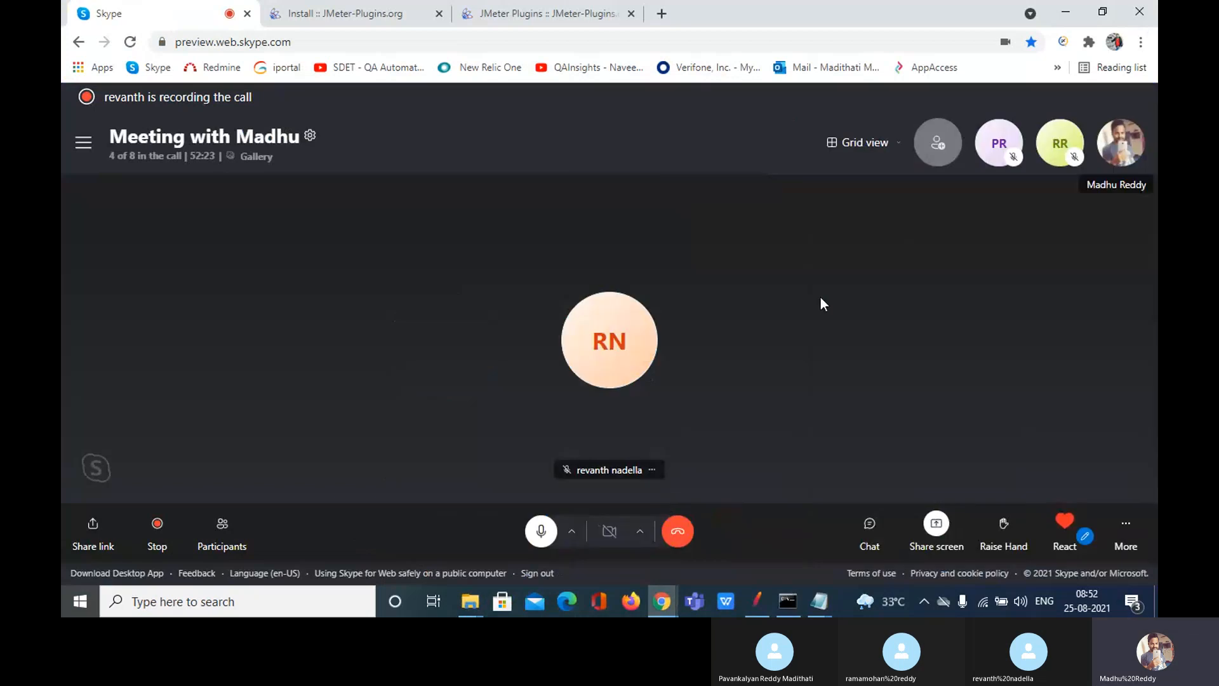
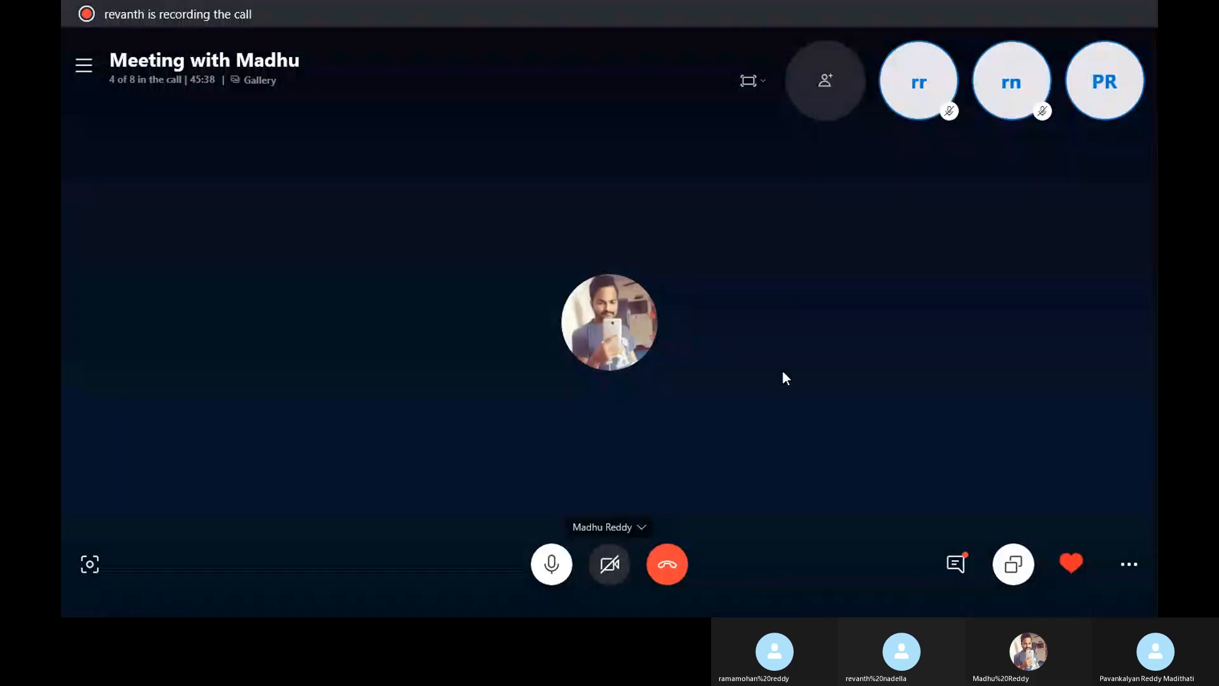
Step: Take the Skype meeting call out of full-screen and minimize it
{"action": "left_click", "coordinate": [748, 77]}
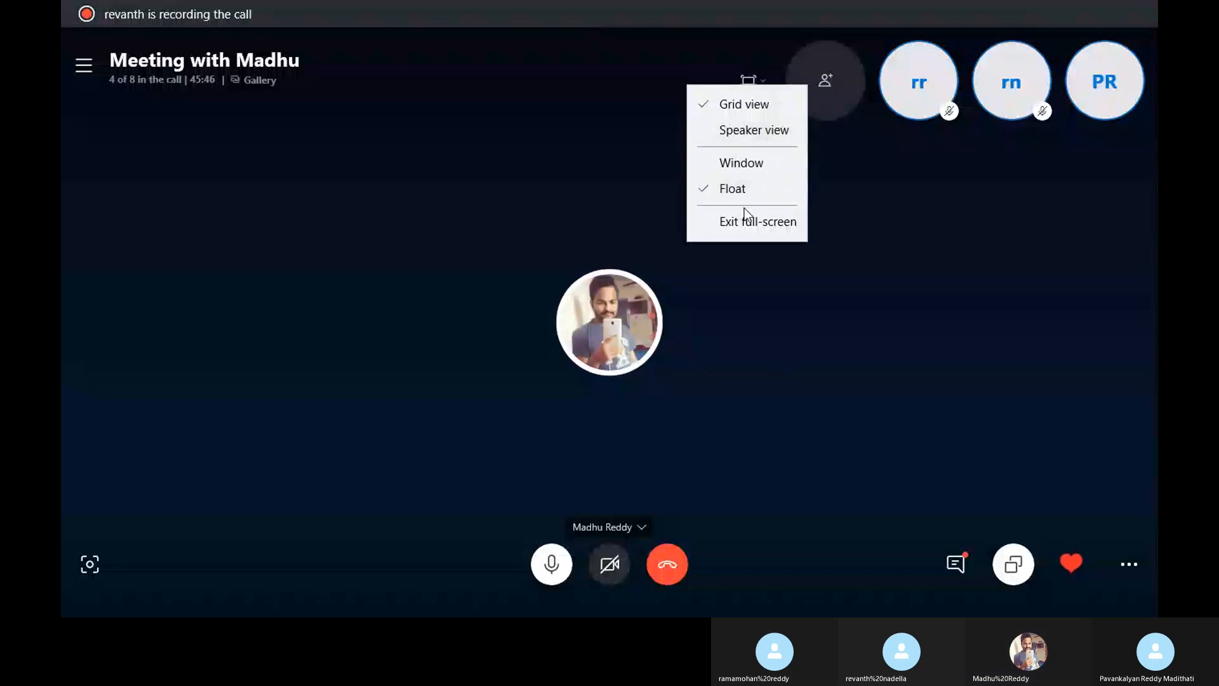
{"action": "left_click", "coordinate": [744, 216]}
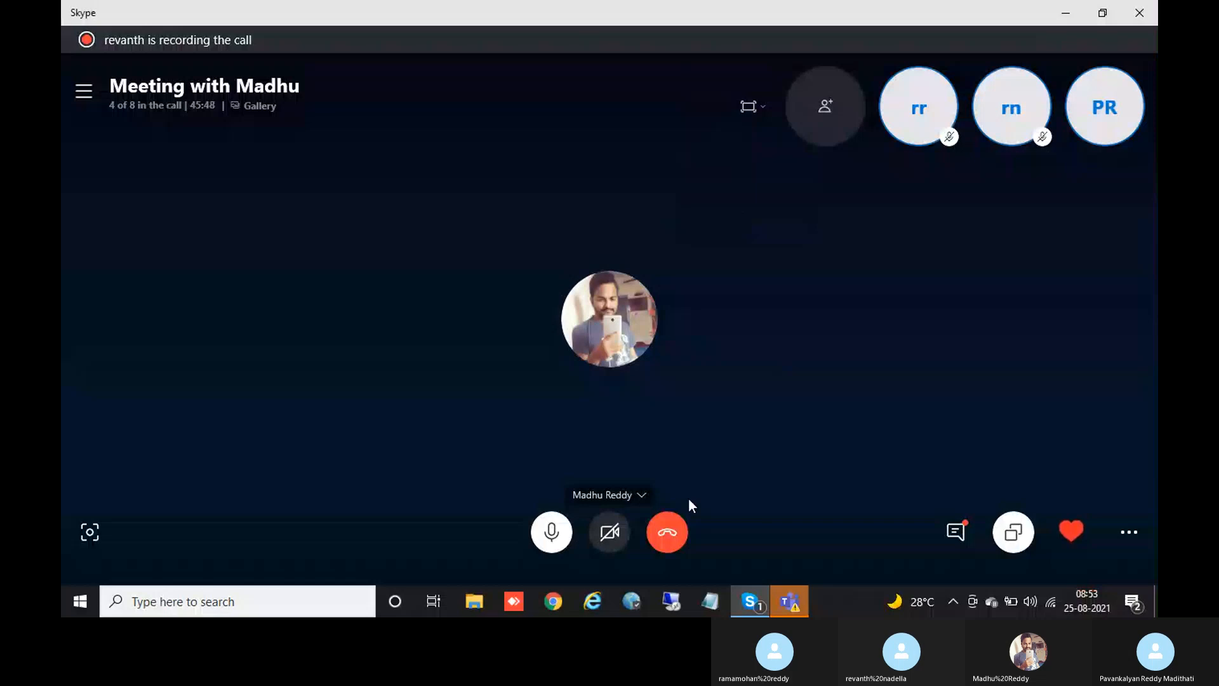
{"action": "left_click", "coordinate": [752, 604]}
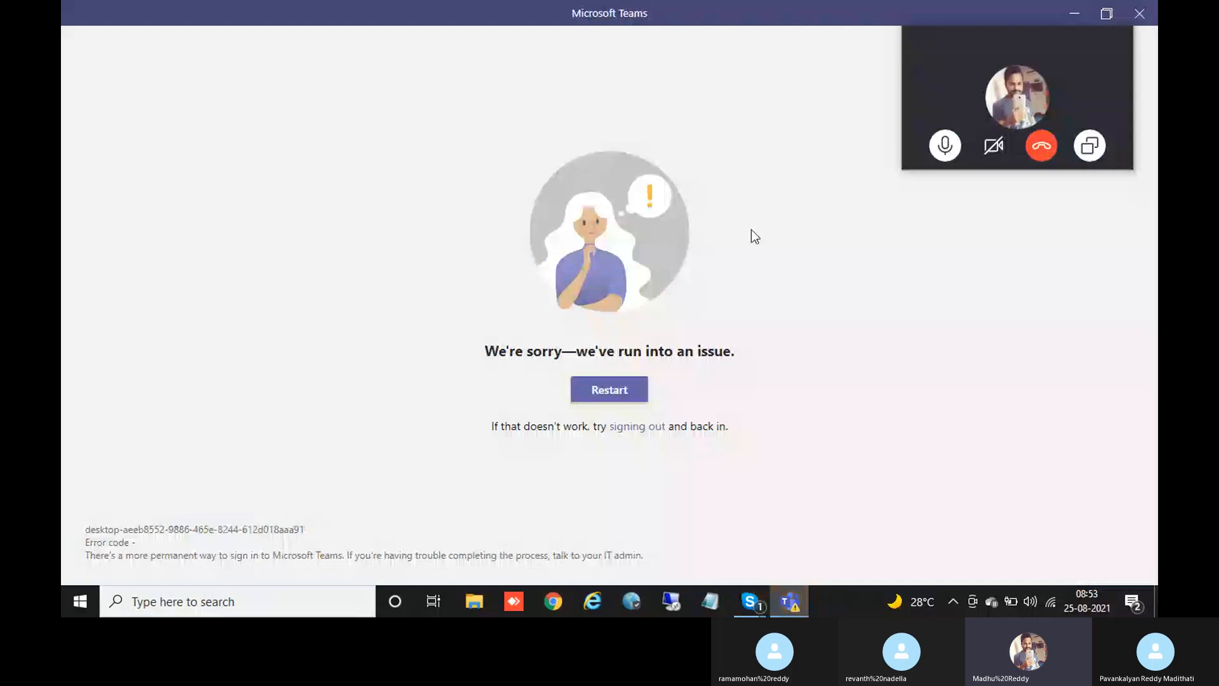
Step: Close the Microsoft Teams error window and bring the meeting call back
{"action": "left_click", "coordinate": [1139, 23]}
{"action": "mouse_move", "coordinate": [702, 524]}
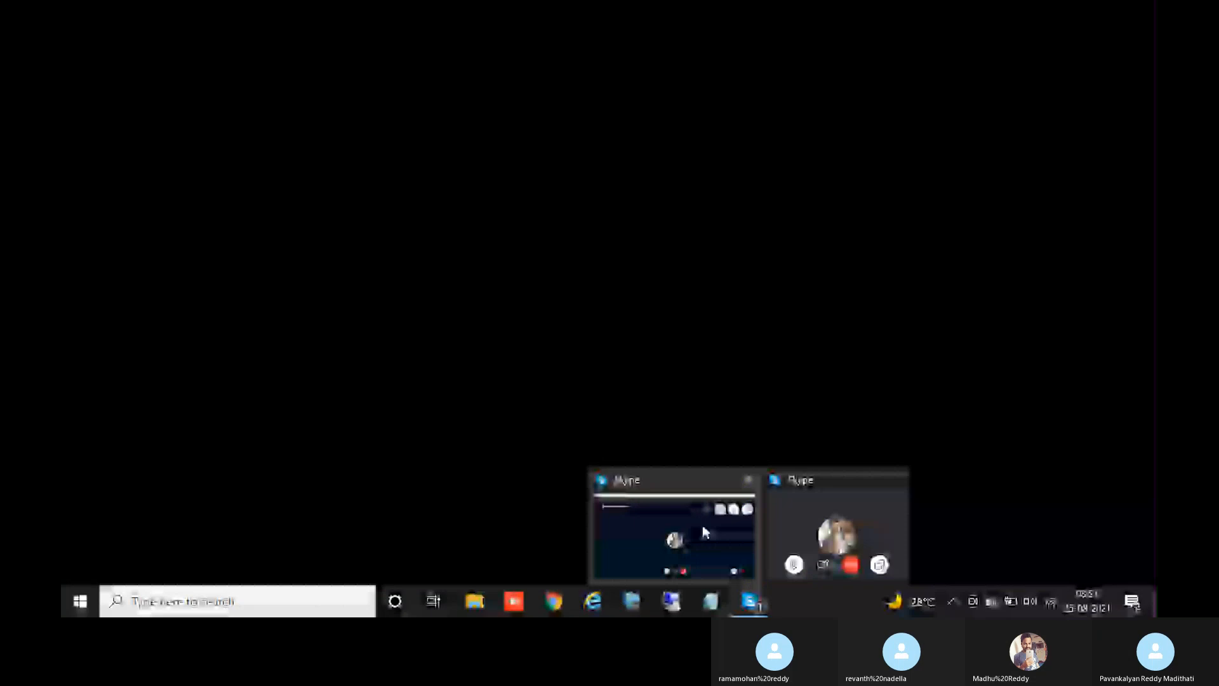
{"action": "left_click", "coordinate": [702, 525]}
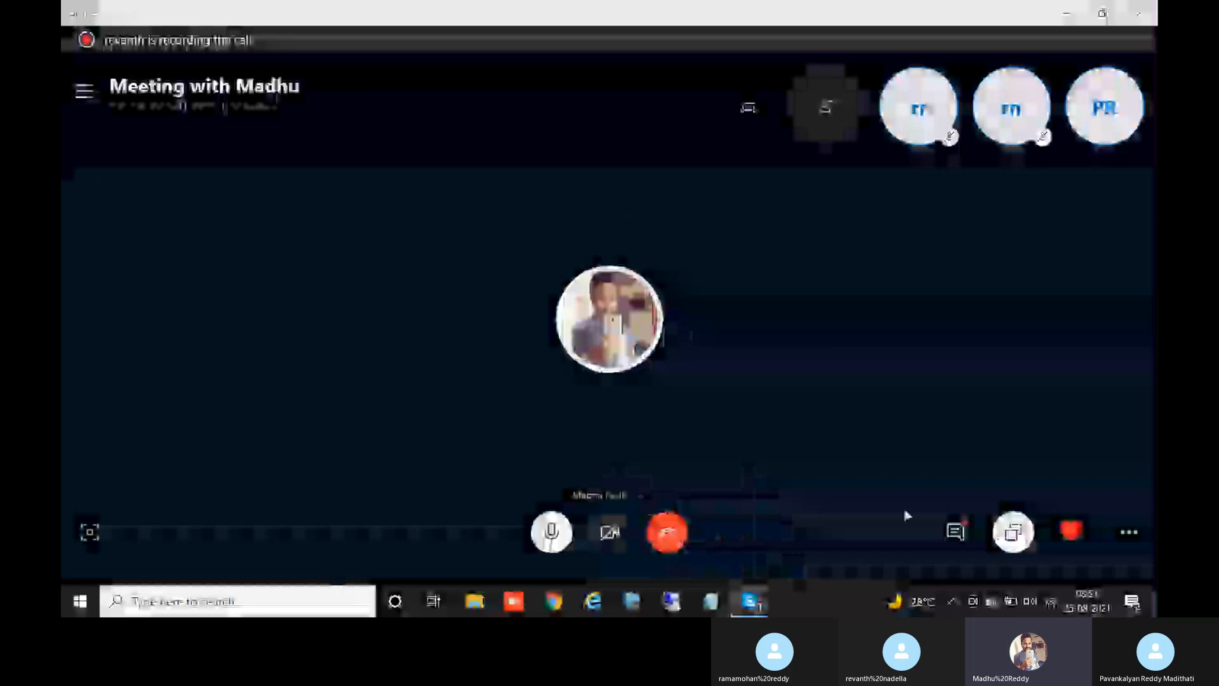
Step: Download and accept the facebook results file from the call chat, then go to File Explorer
{"action": "left_click", "coordinate": [956, 532]}
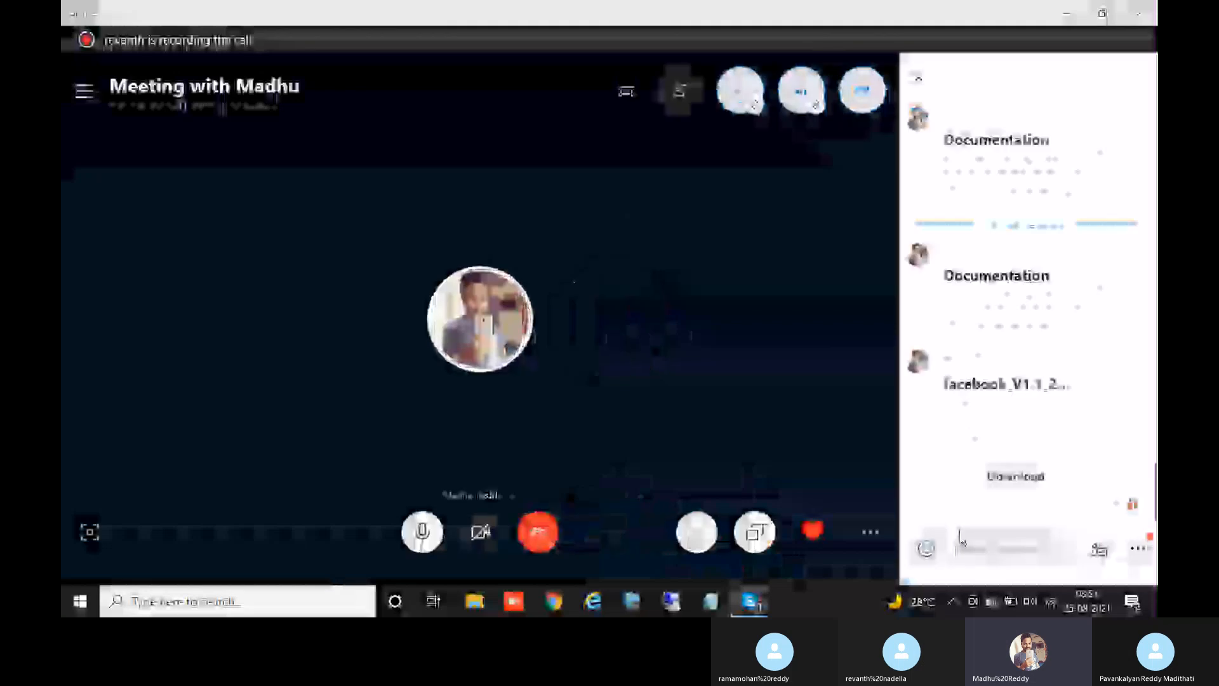
{"action": "left_click", "coordinate": [978, 473]}
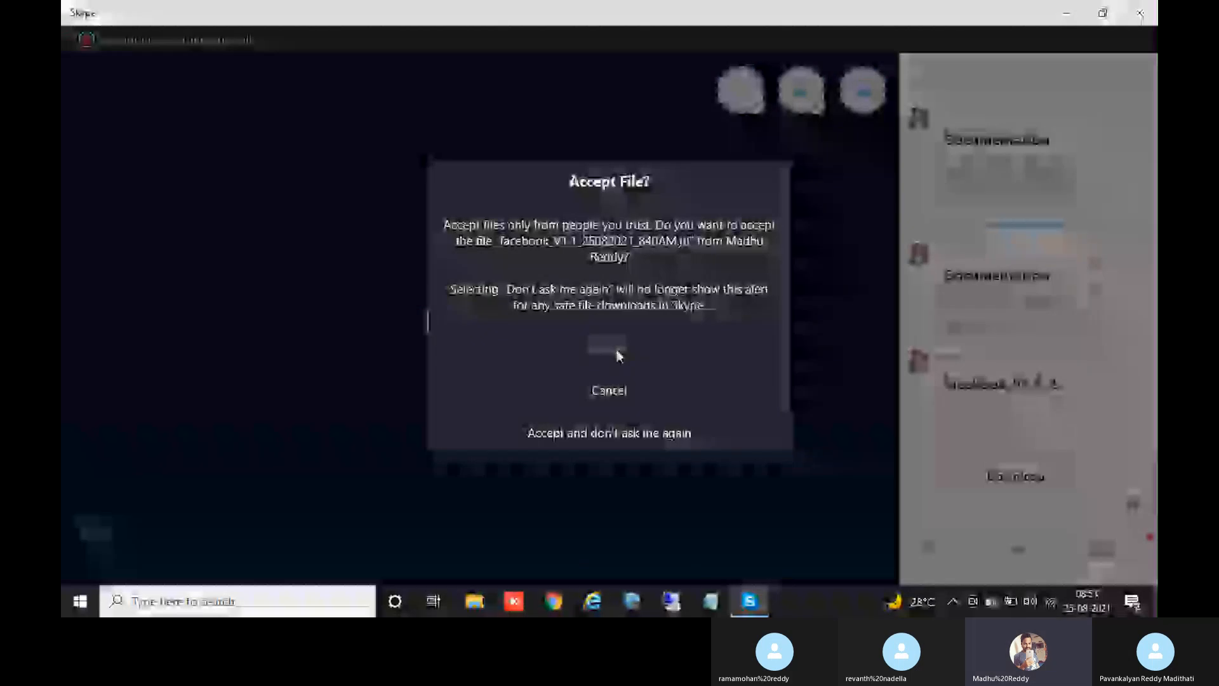
{"action": "left_click", "coordinate": [618, 349]}
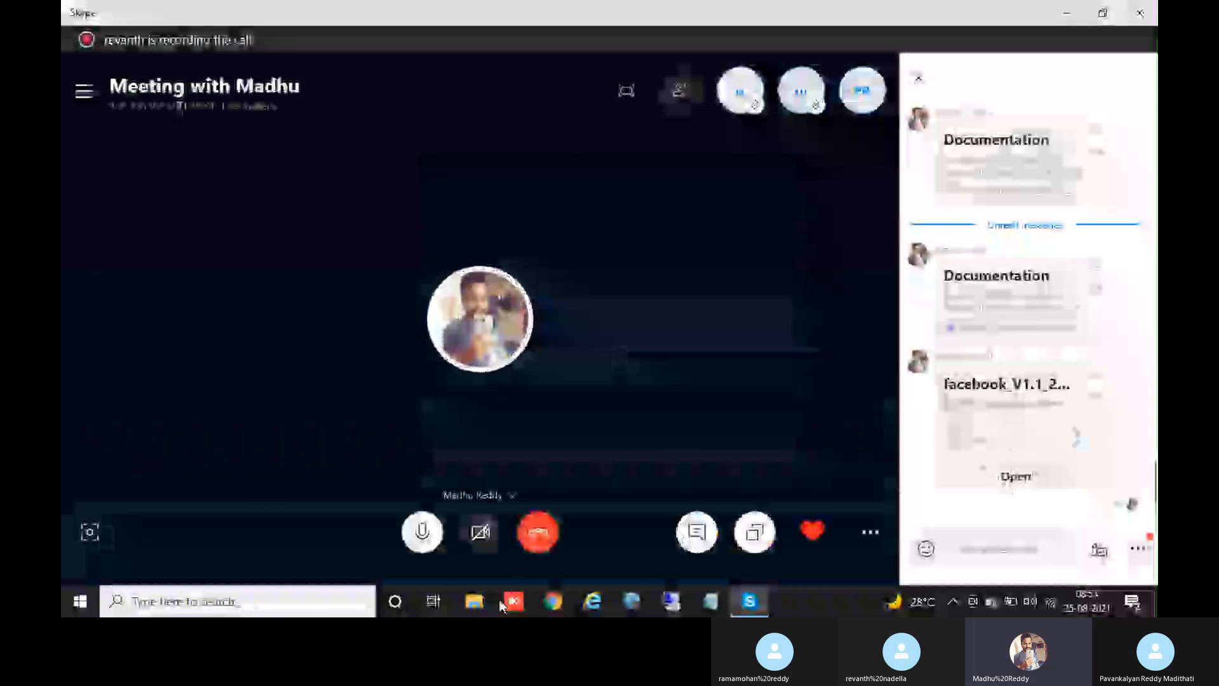
{"action": "left_click", "coordinate": [480, 605]}
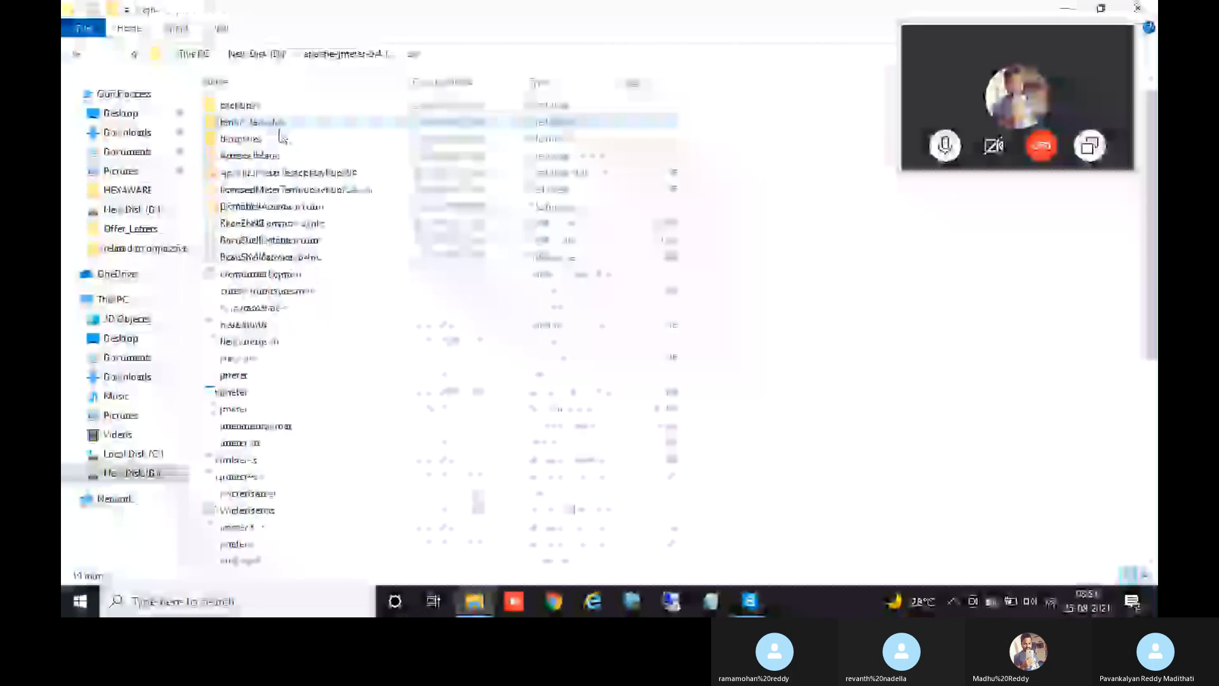
Step: Launch JMeter 5.4.1 from its bin folder and maximize its window, moving the call aside
{"action": "left_click", "coordinate": [281, 155]}
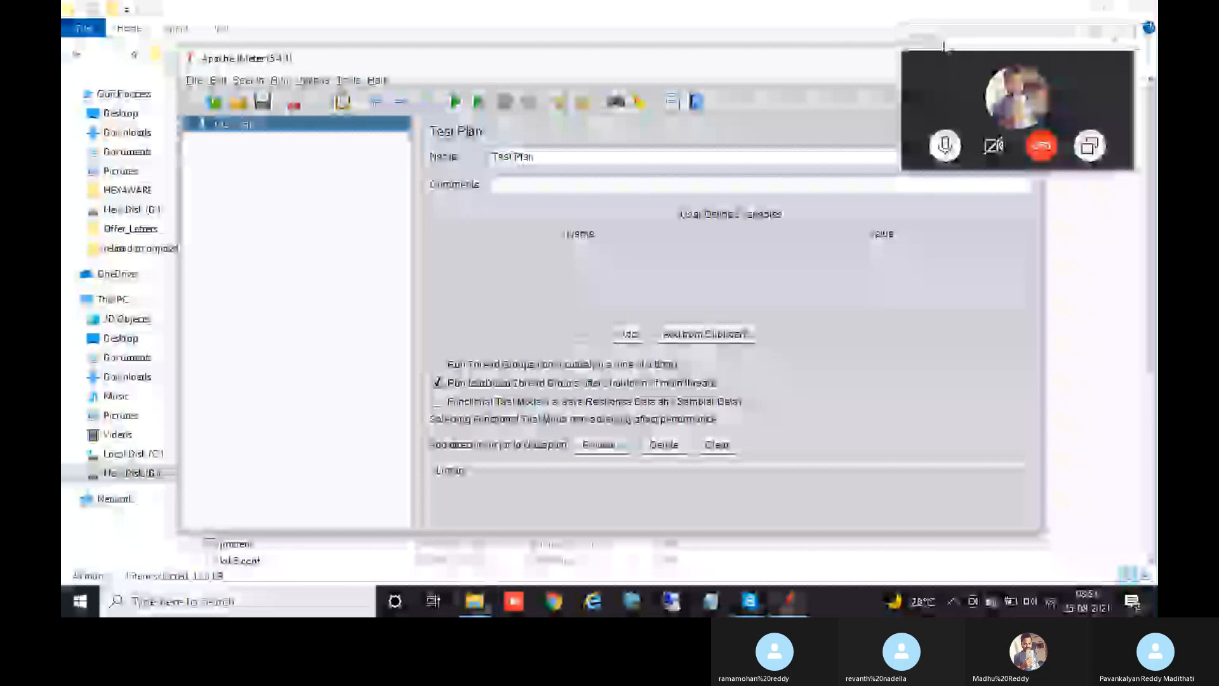
{"action": "left_click_drag", "start_coordinate": [945, 39], "coordinate": [942, 230]}
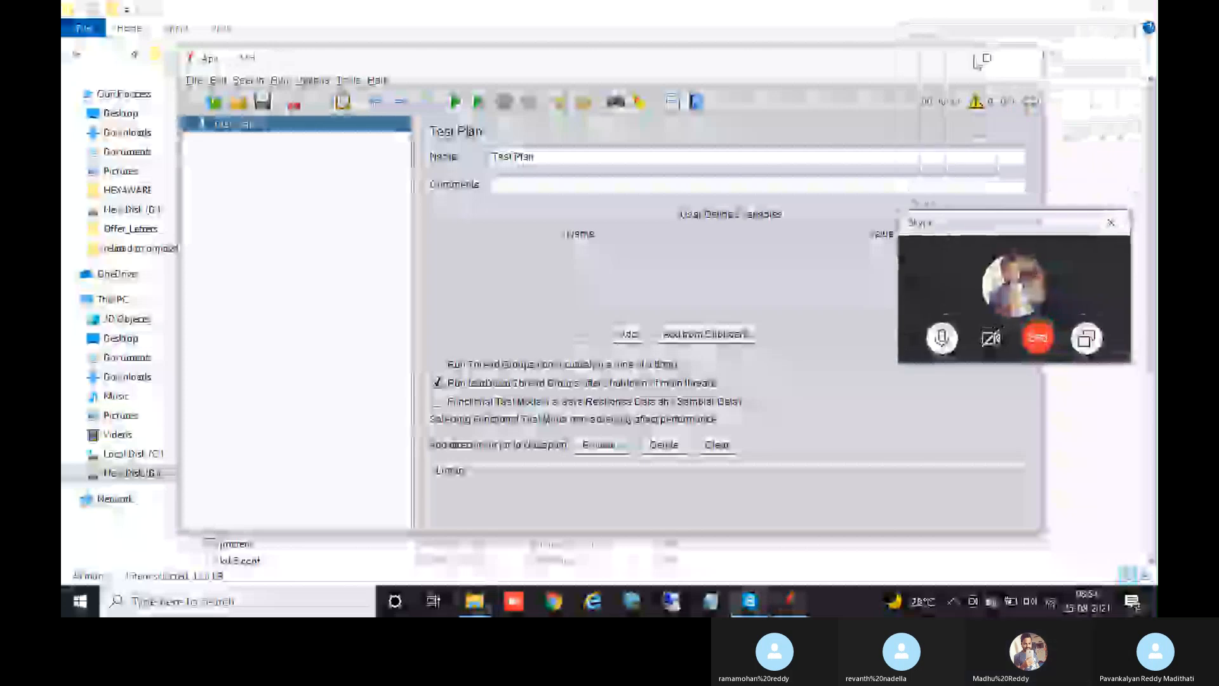
{"action": "left_click", "coordinate": [985, 60]}
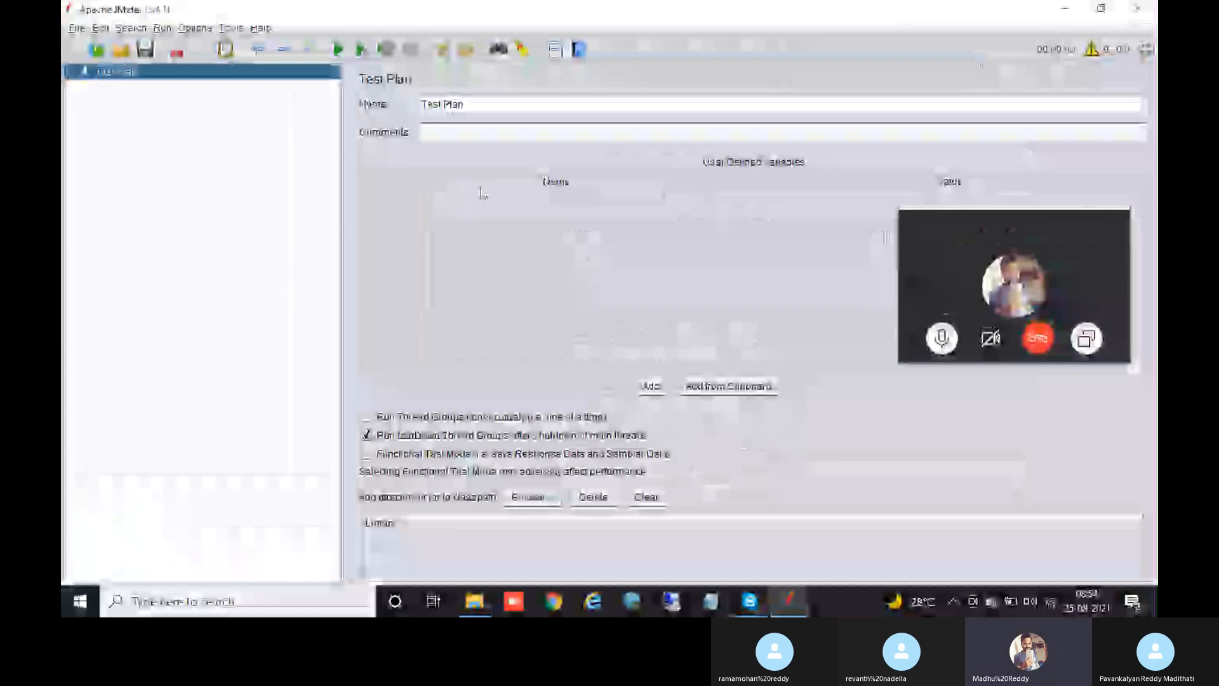
Step: Start Tools > Generate HTML report and browse the Downloads folder for the results file
{"action": "left_click", "coordinate": [232, 28]}
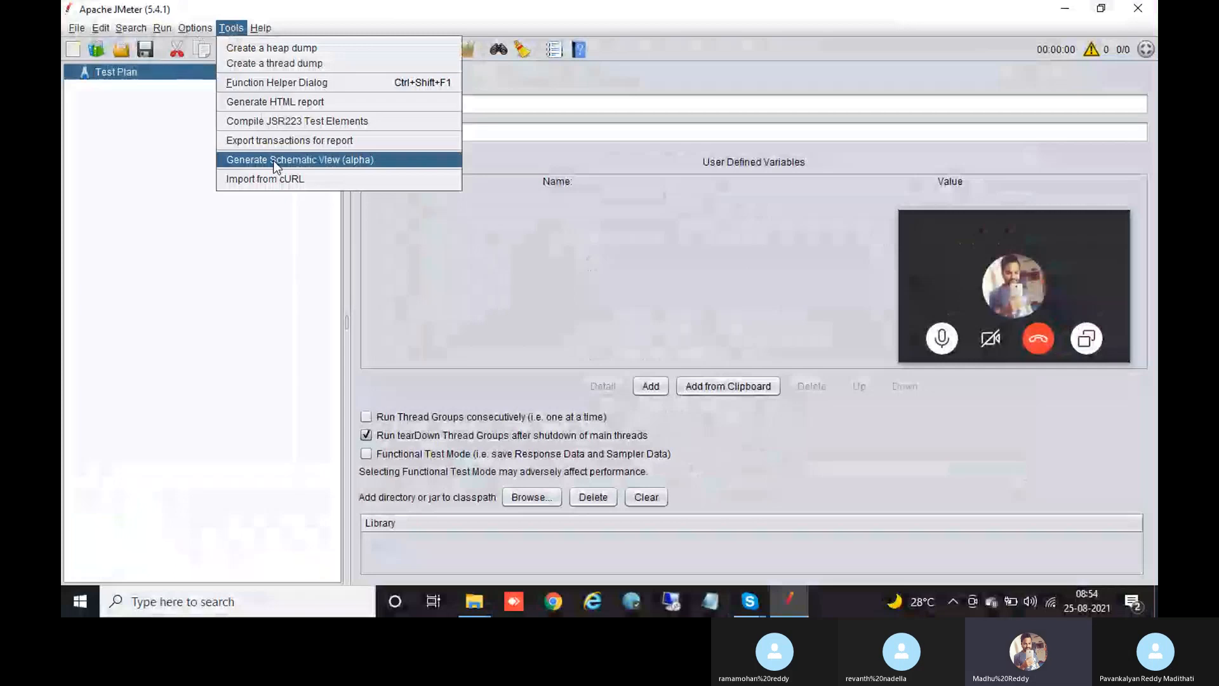
{"action": "left_click", "coordinate": [282, 101]}
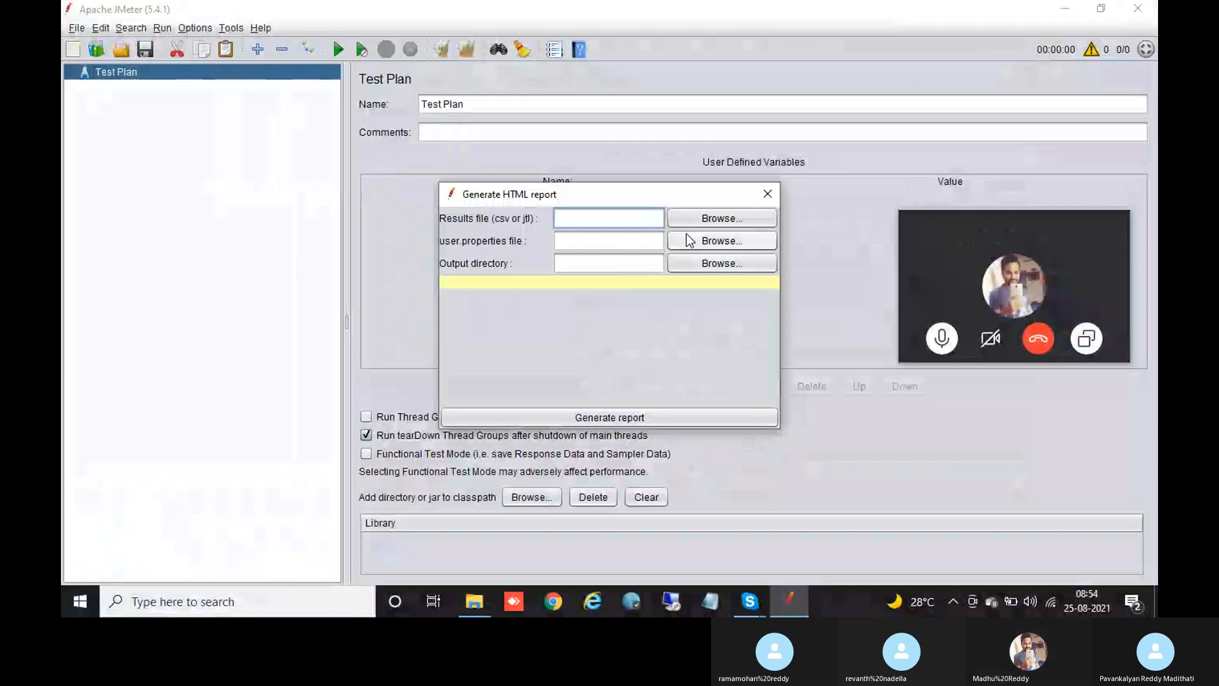
{"action": "left_click", "coordinate": [699, 217]}
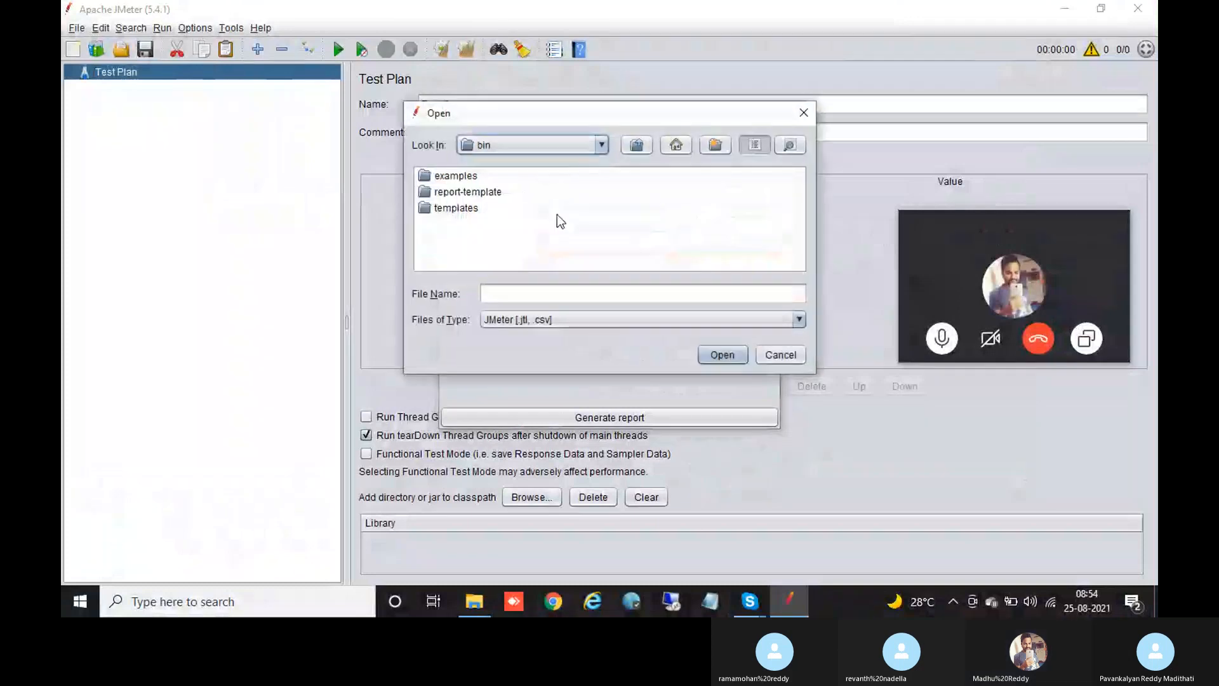
{"action": "left_click", "coordinate": [599, 146]}
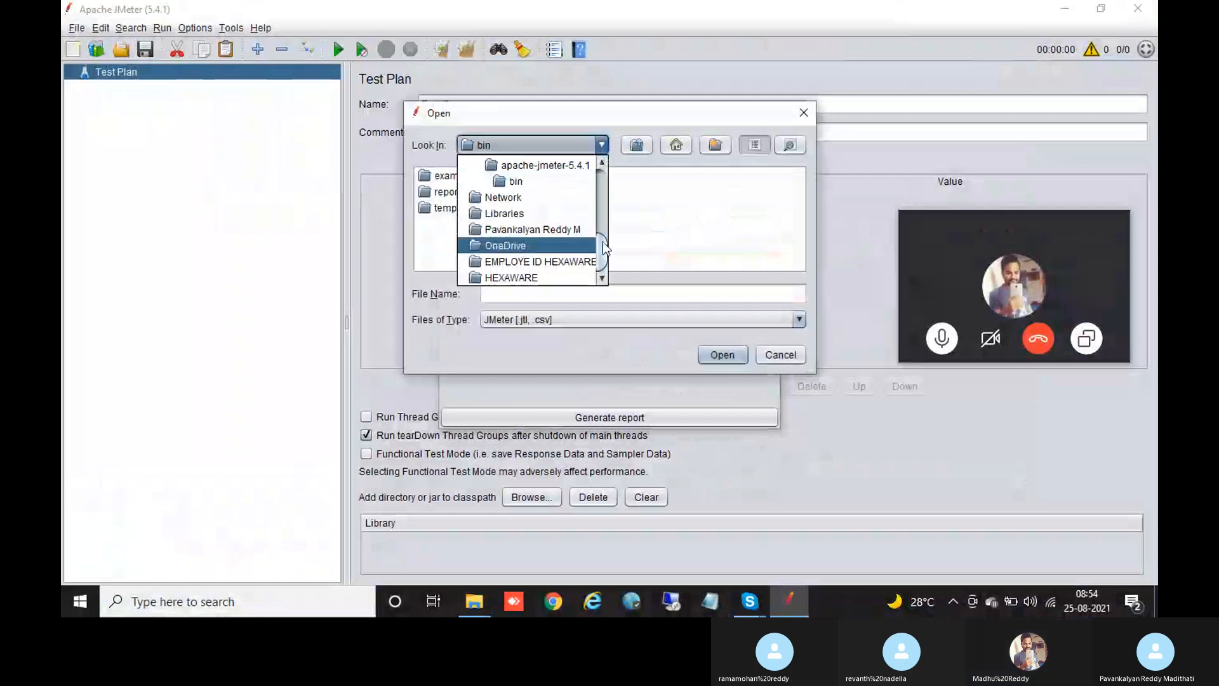
{"action": "left_click_drag", "start_coordinate": [603, 241], "coordinate": [604, 207]}
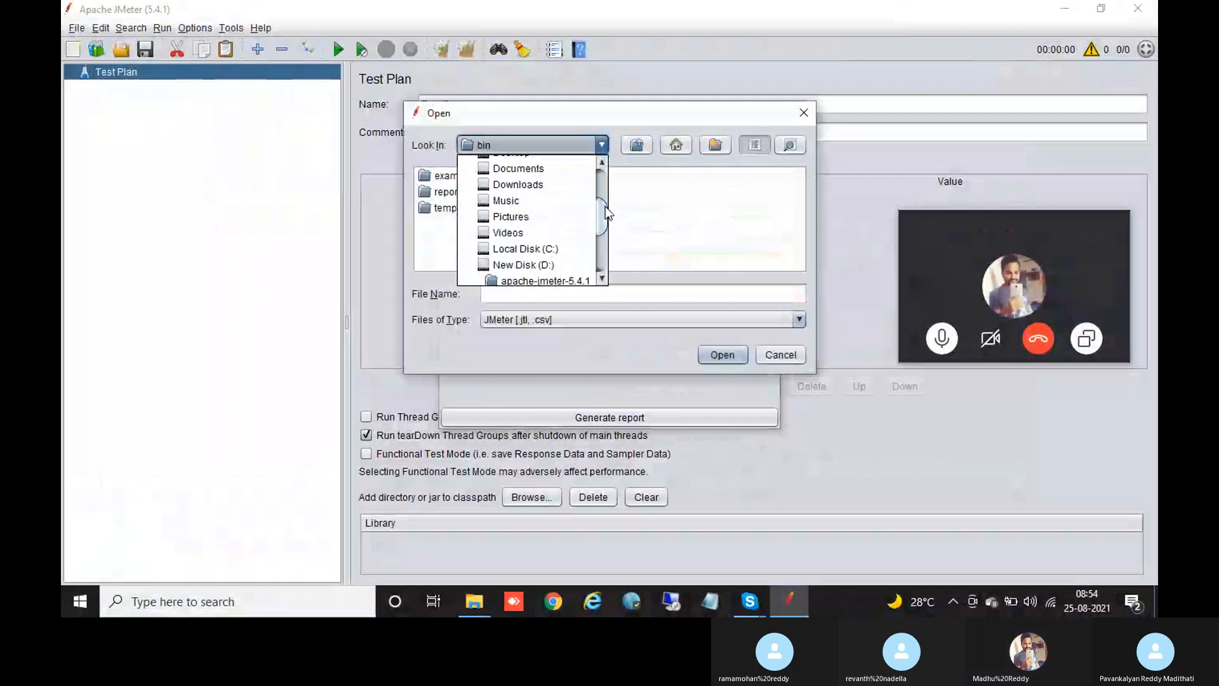
{"action": "left_click", "coordinate": [533, 186]}
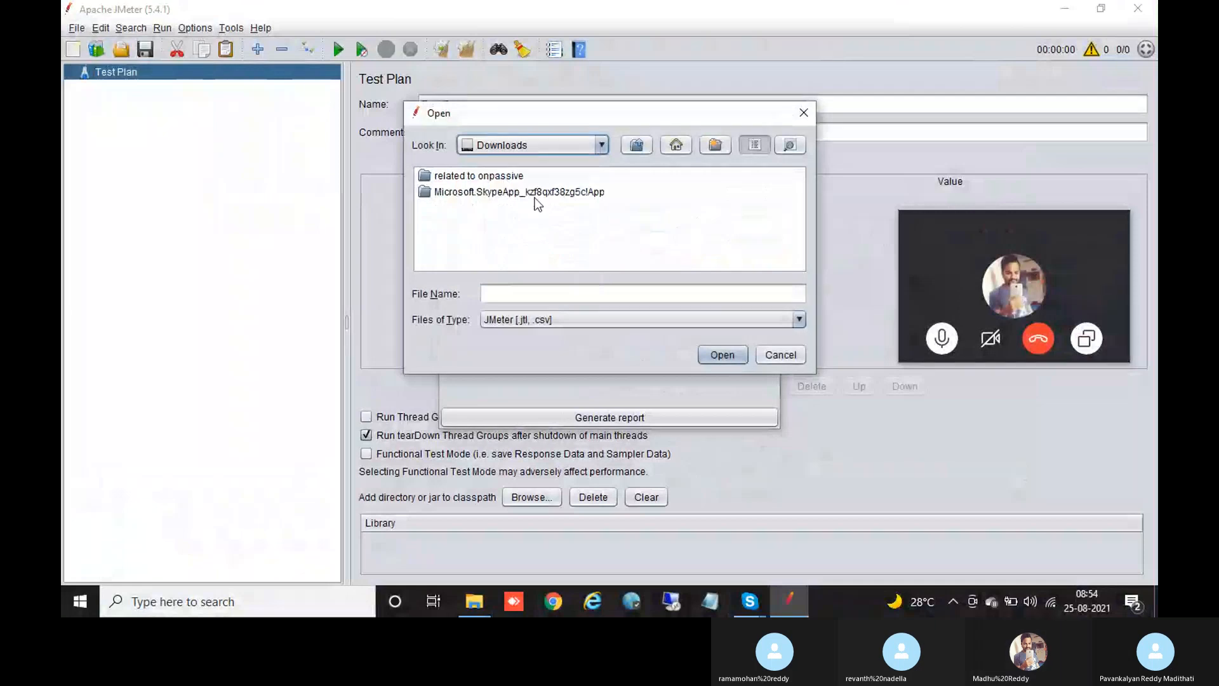
{"action": "left_click", "coordinate": [750, 602]}
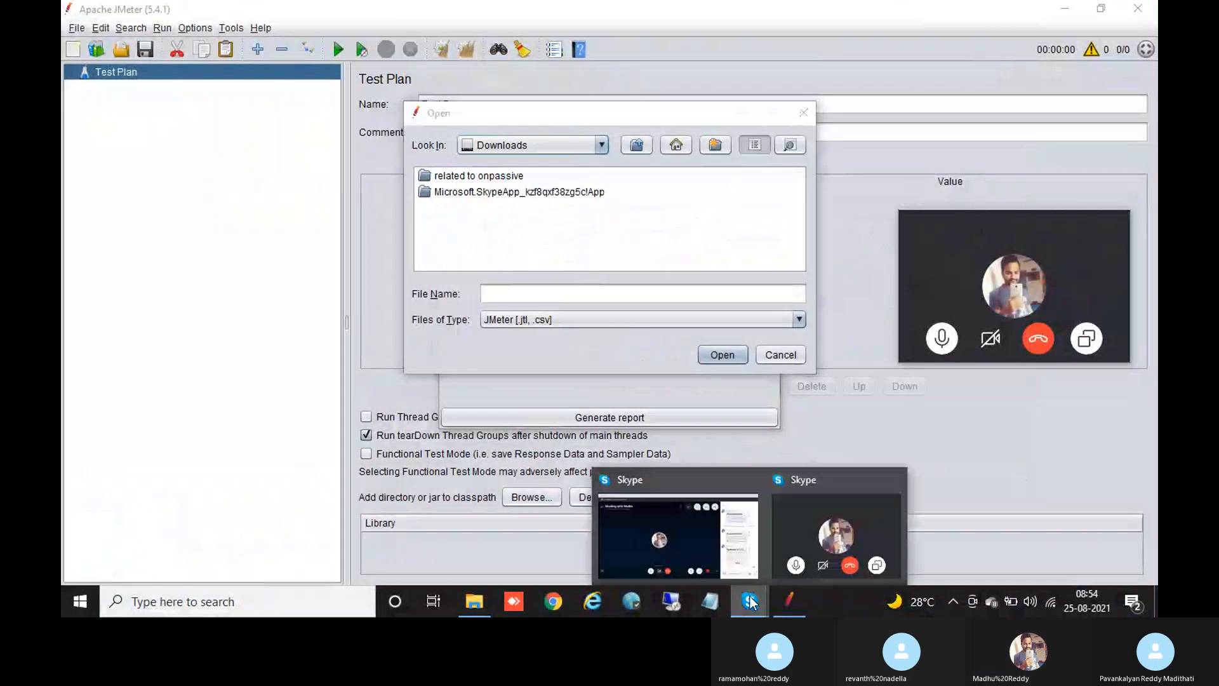
Step: Try opening the shared facebook file in Firefox, then close Firefox
{"action": "left_click", "coordinate": [726, 550]}
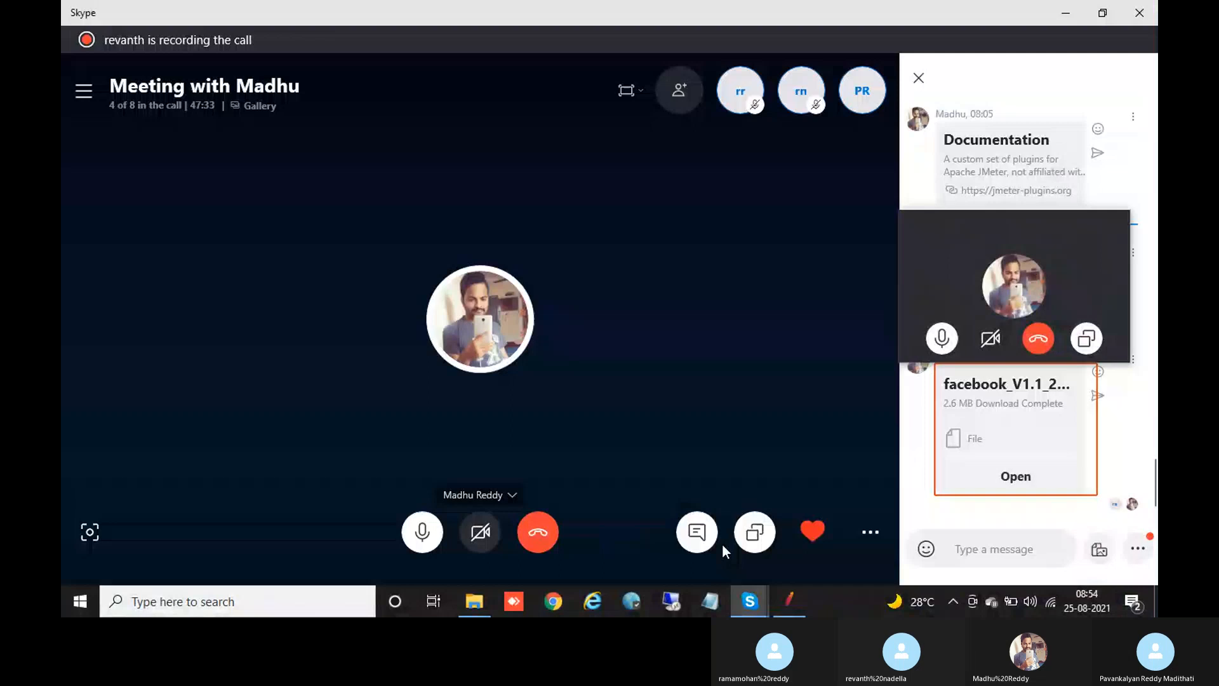
{"action": "left_click", "coordinate": [1014, 477]}
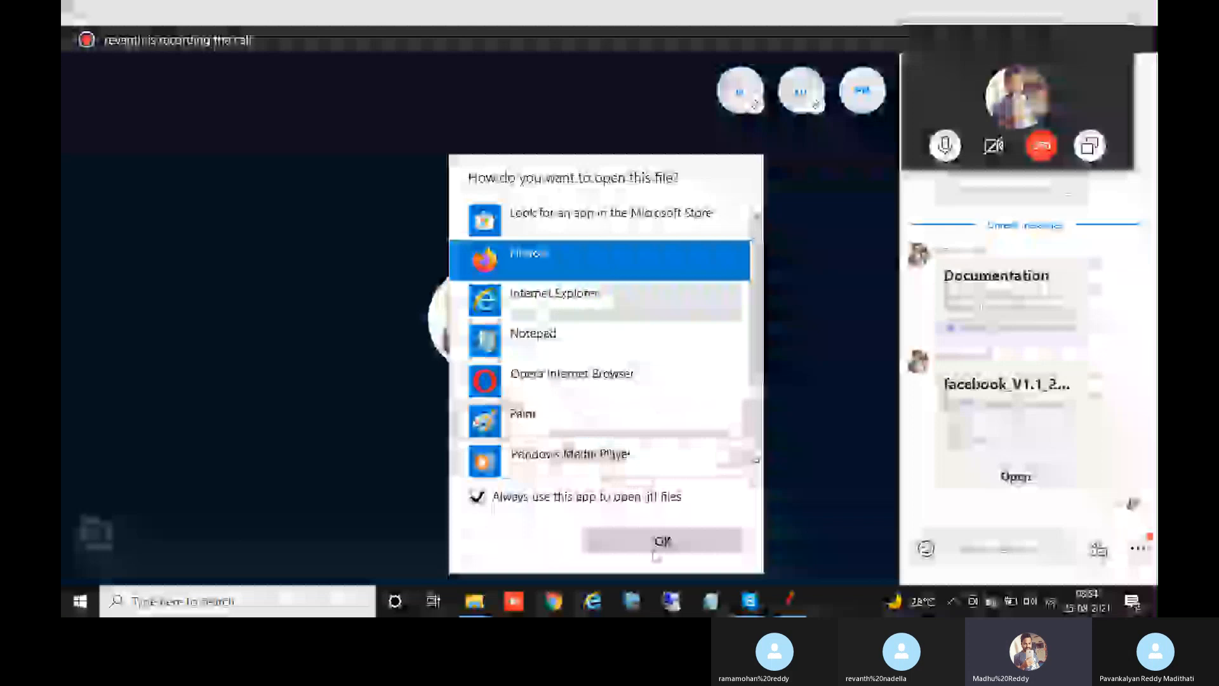
{"action": "left_click", "coordinate": [654, 550]}
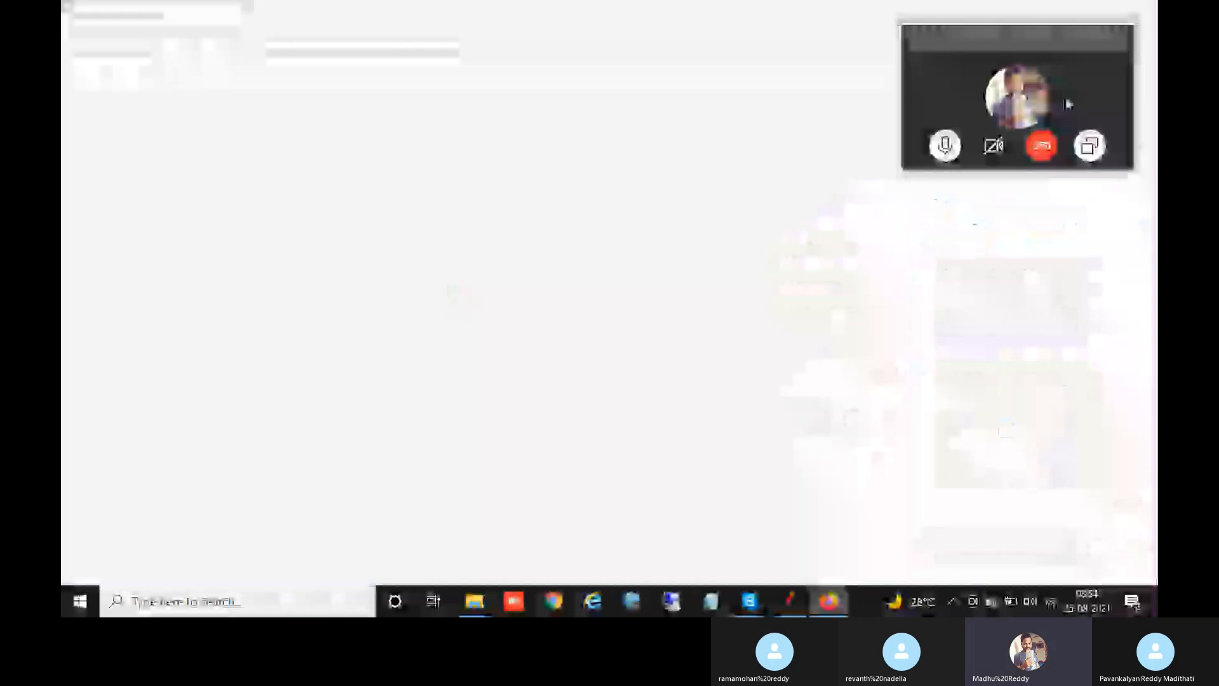
{"action": "left_click_drag", "start_coordinate": [1070, 39], "coordinate": [990, 210]}
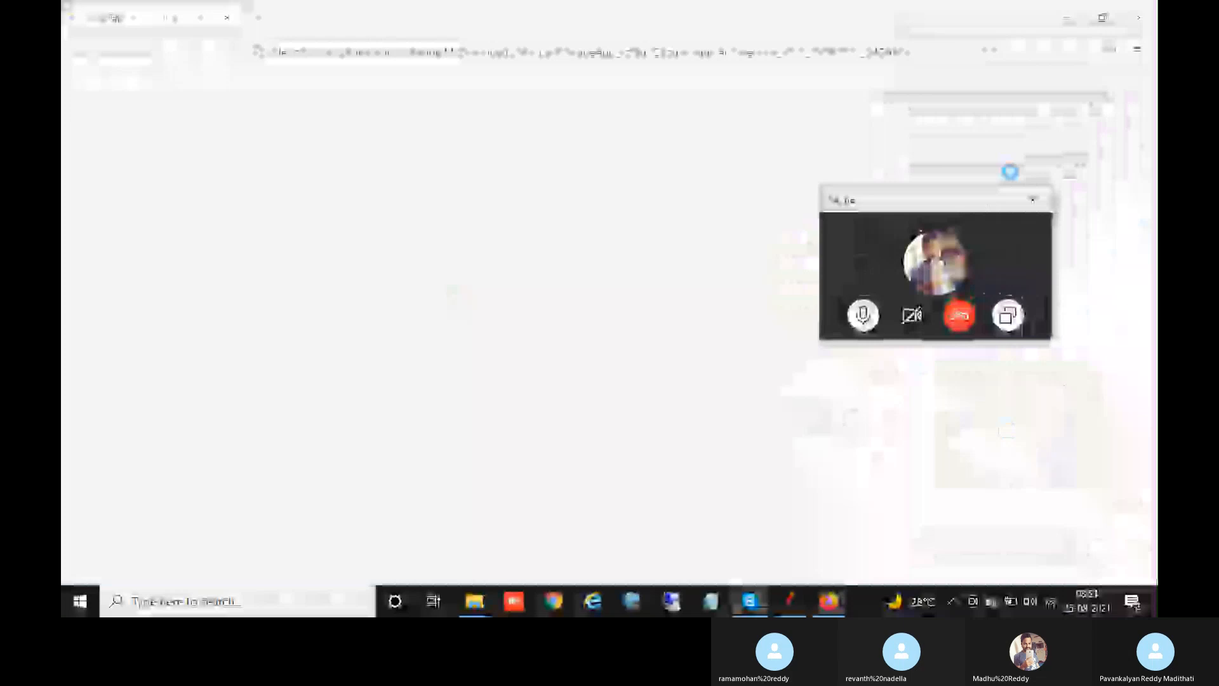
{"action": "left_click", "coordinate": [1141, 8]}
Step: Save a copy of the shared facebook file into Downloads
{"action": "right_click", "coordinate": [995, 341]}
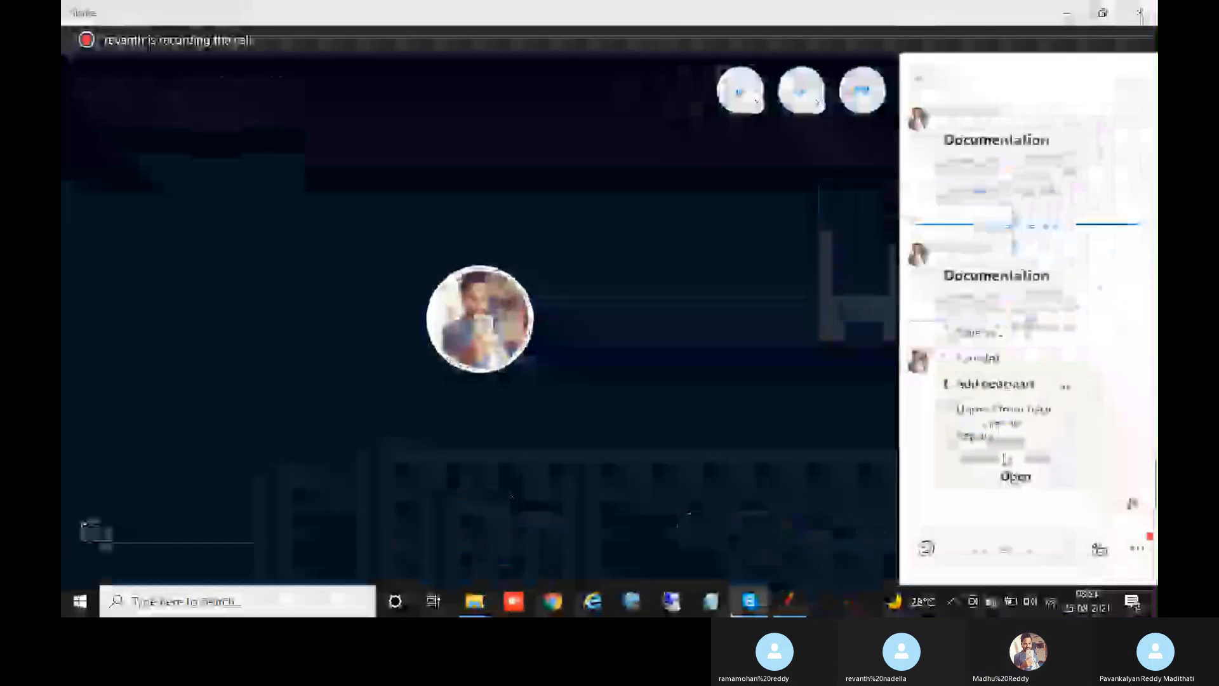
{"action": "left_click", "coordinate": [995, 341]}
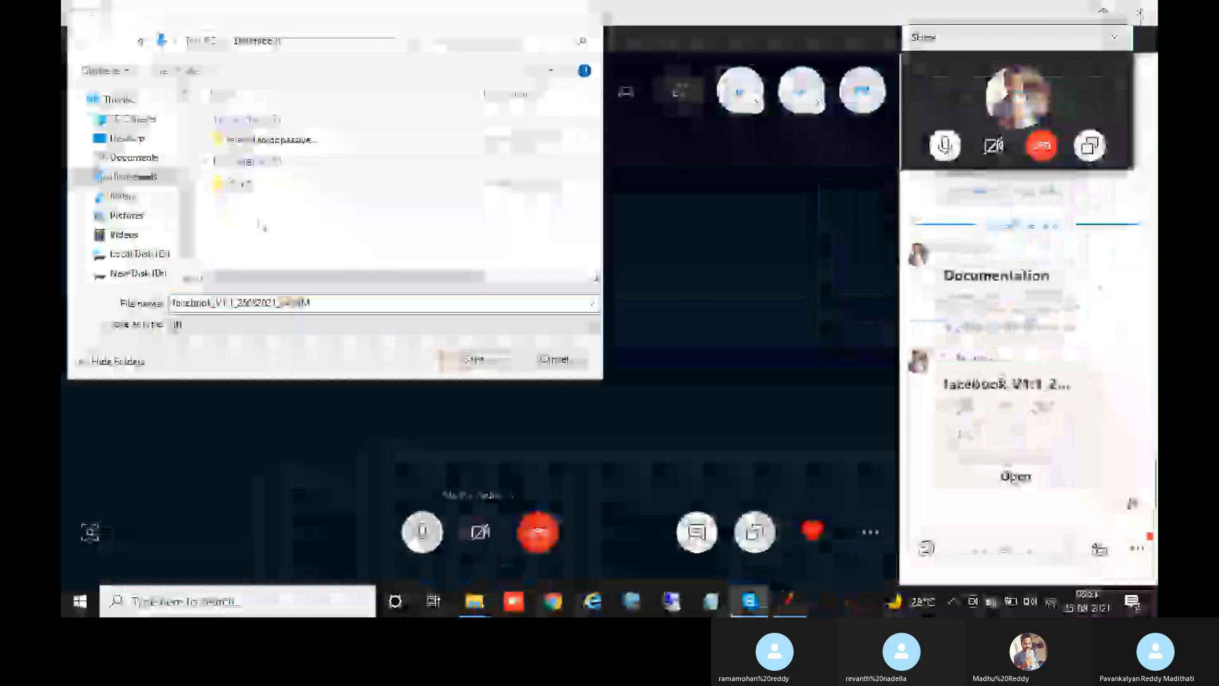
{"action": "left_click", "coordinate": [470, 361]}
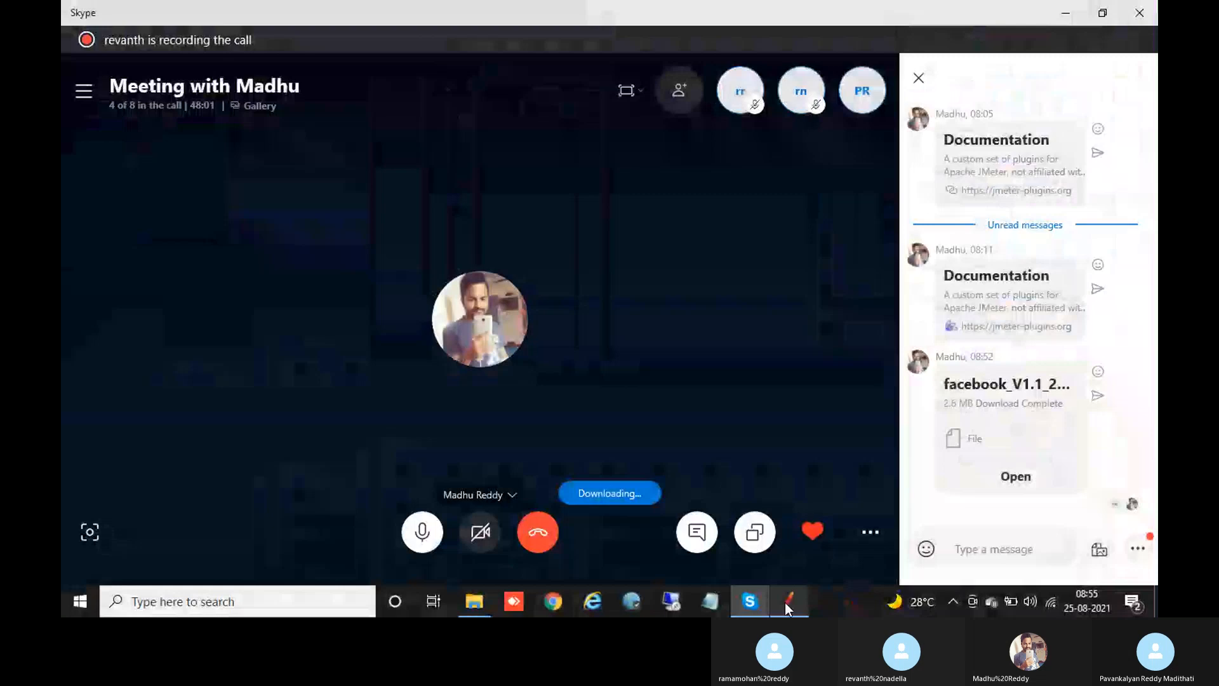
Step: Set the facebook results file from Downloads as the report's Results file
{"action": "left_click", "coordinate": [787, 602]}
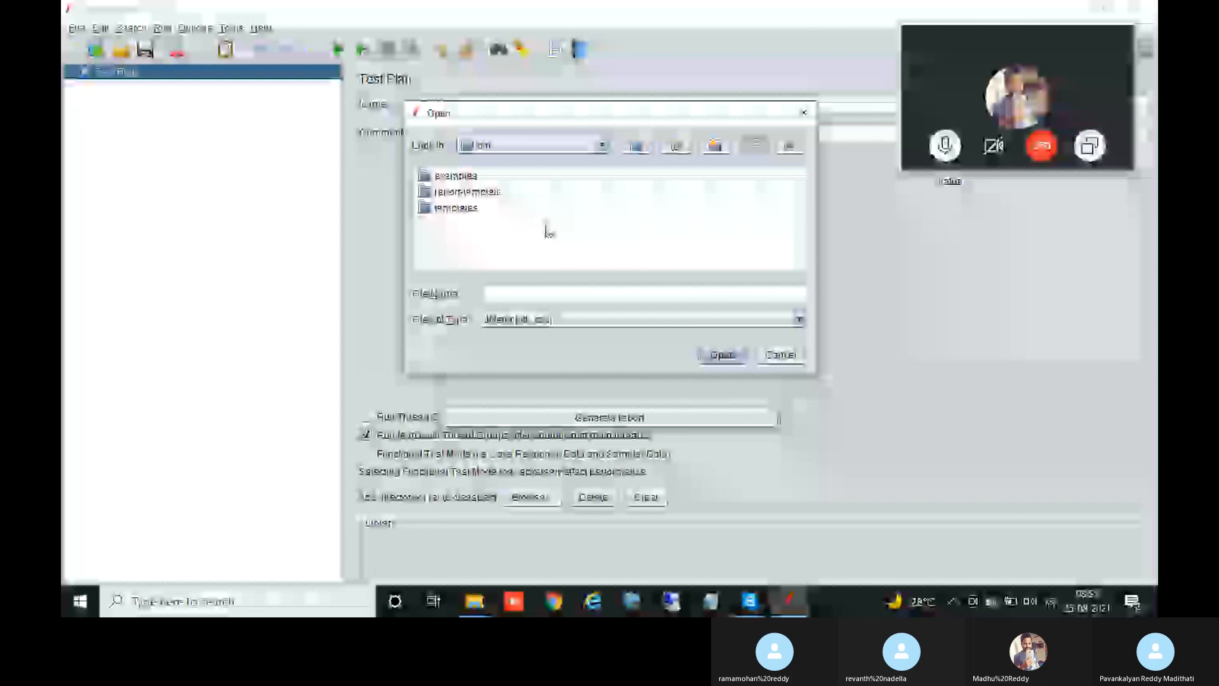
{"action": "left_click", "coordinate": [602, 146]}
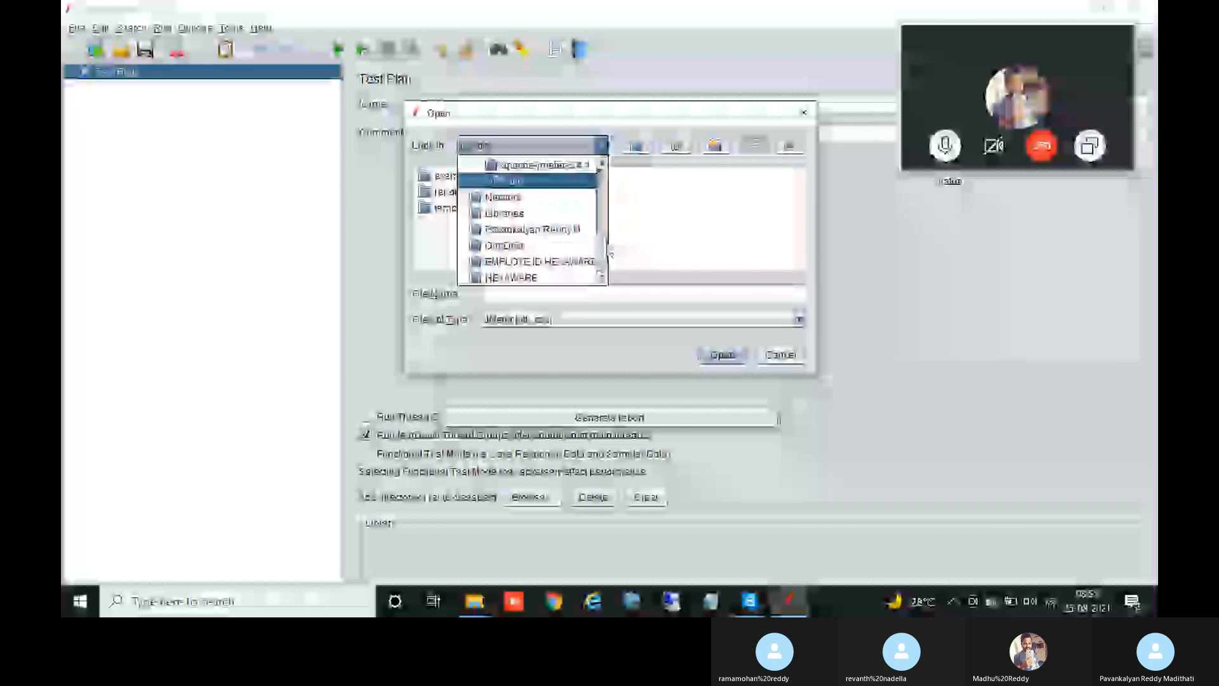
{"action": "left_click_drag", "start_coordinate": [606, 251], "coordinate": [607, 213]}
{"action": "left_click", "coordinate": [542, 207]}
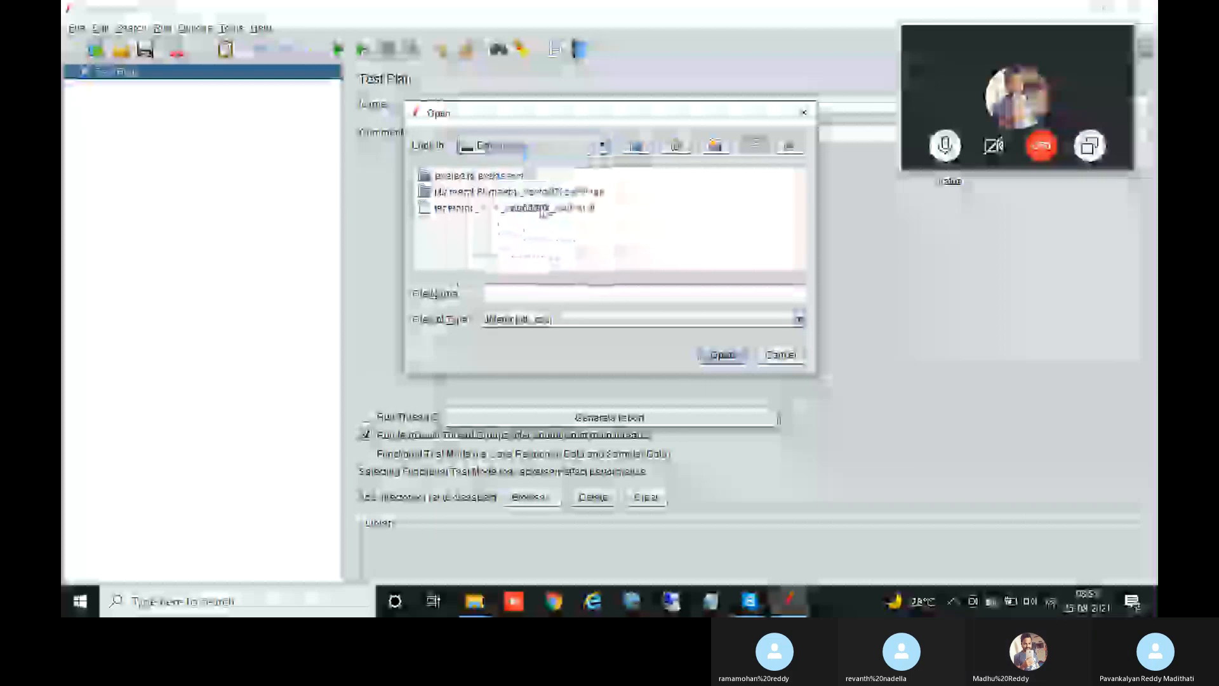
{"action": "left_click", "coordinate": [541, 207]}
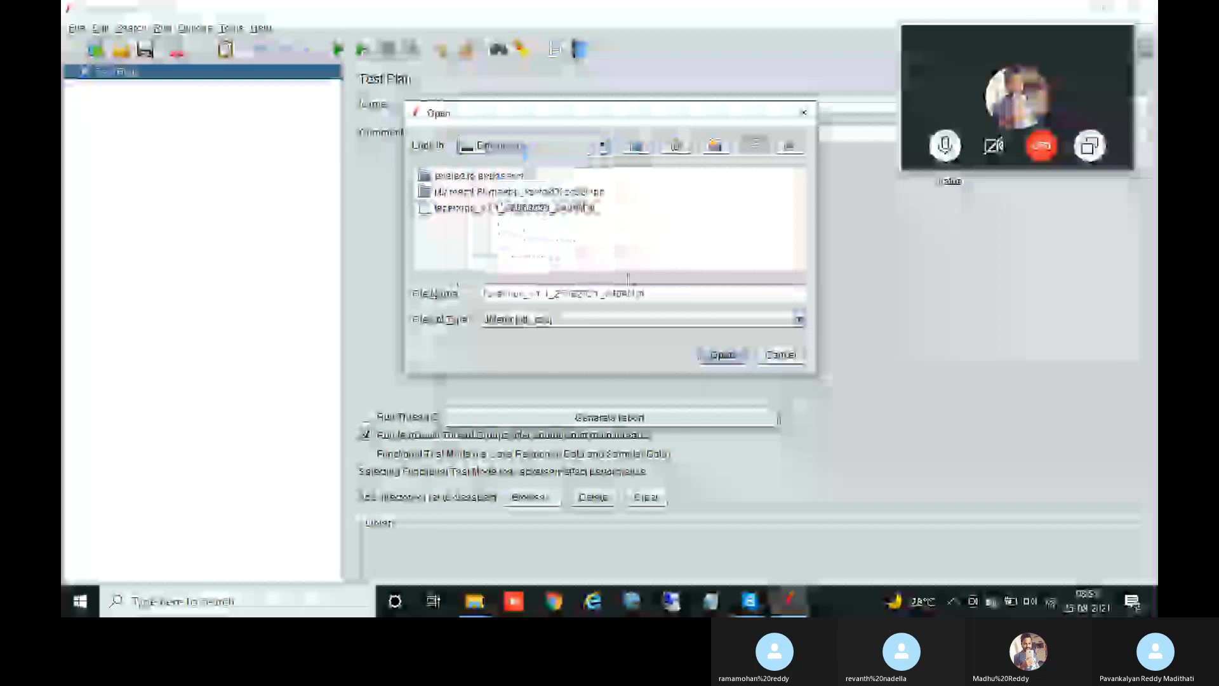
{"action": "left_click", "coordinate": [710, 352]}
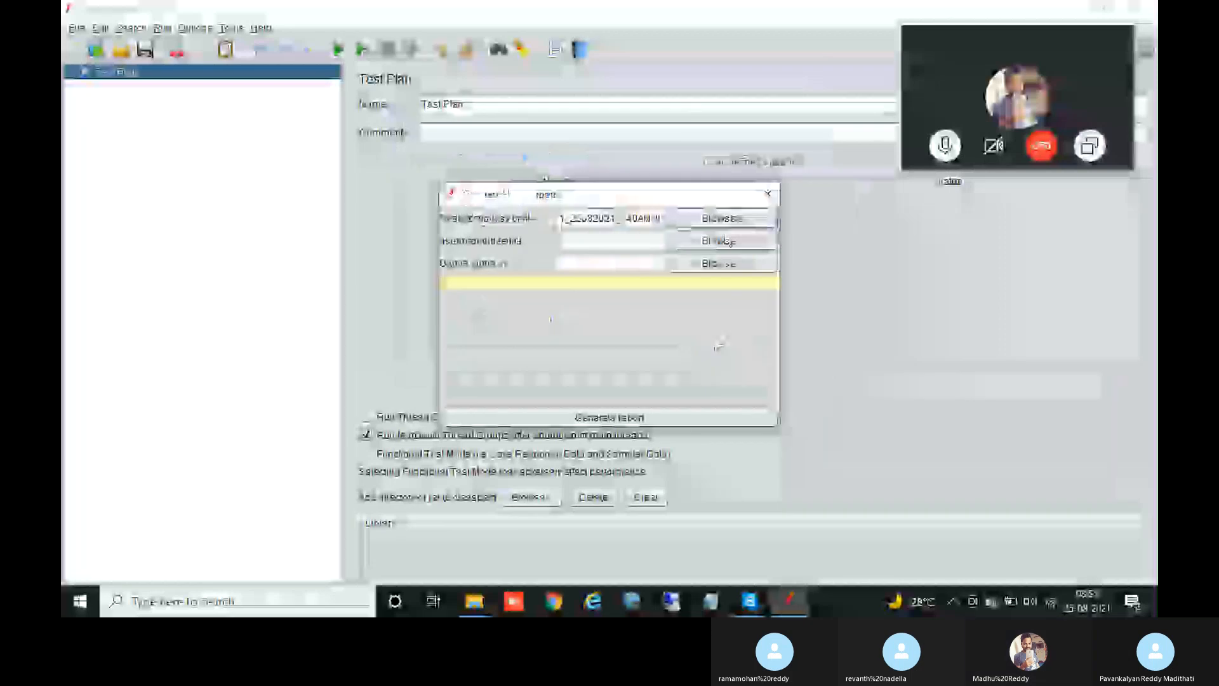
Step: Browse for the user.properties file via This PC to New Disk (D:)
{"action": "left_click", "coordinate": [725, 242]}
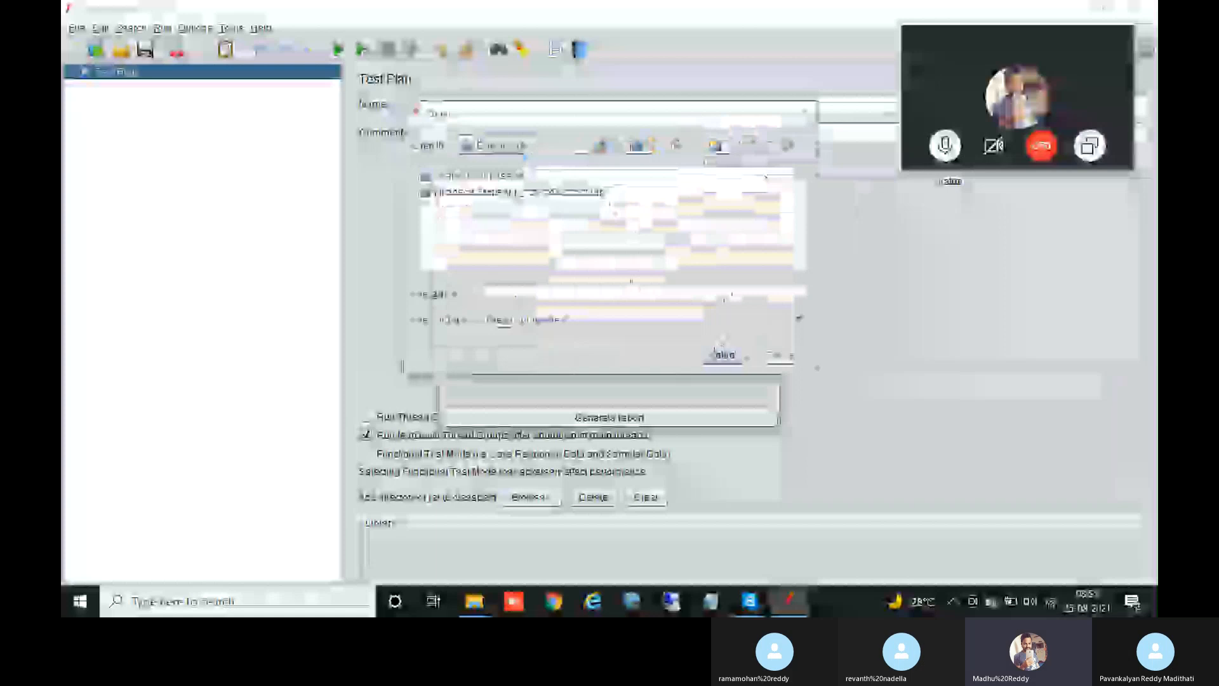
{"action": "left_click", "coordinate": [601, 145]}
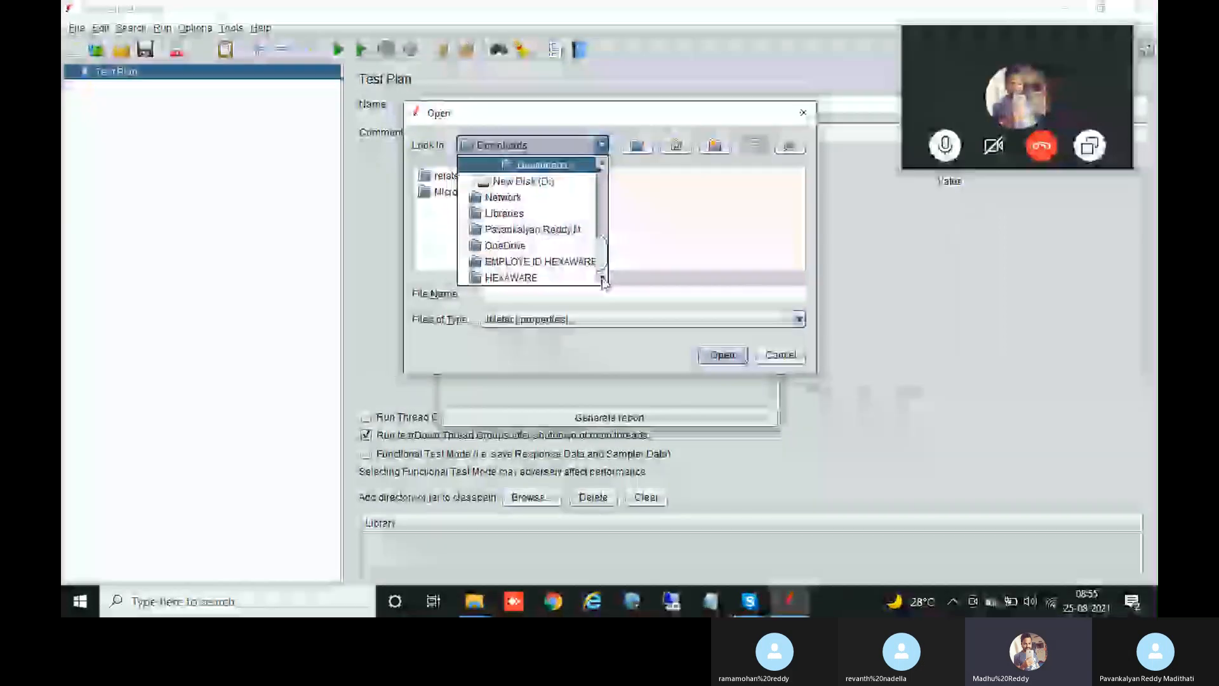
{"action": "left_click_drag", "start_coordinate": [602, 260], "coordinate": [608, 191]}
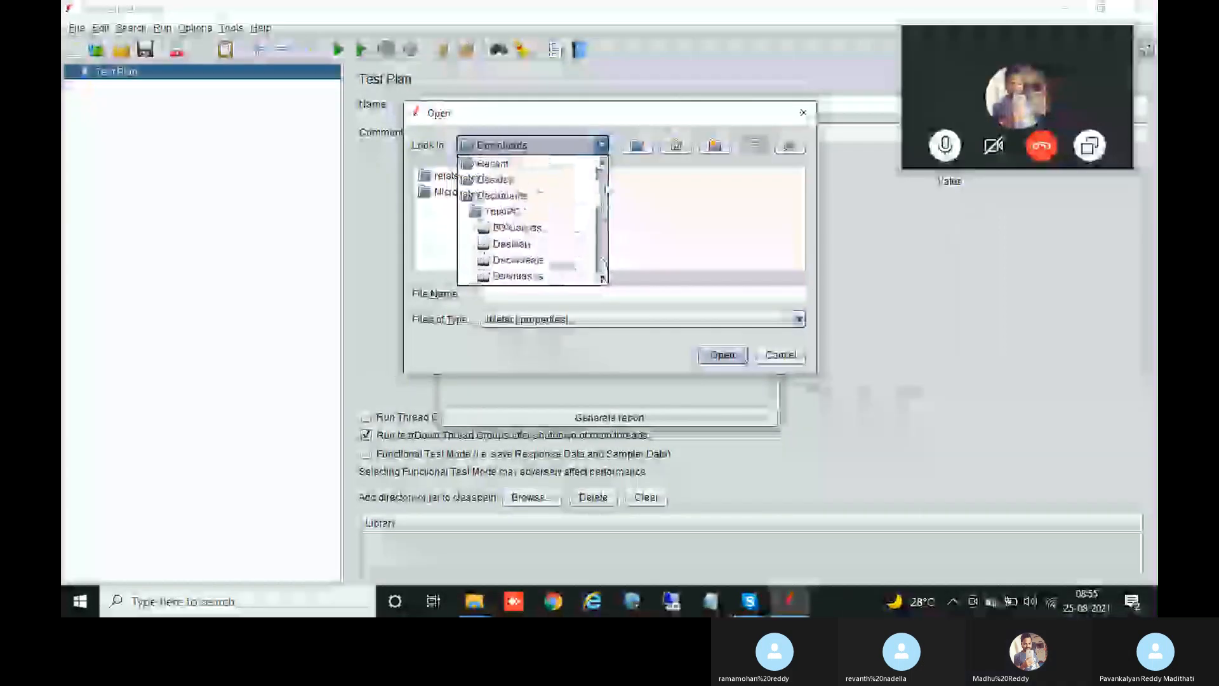
{"action": "left_click", "coordinate": [556, 212]}
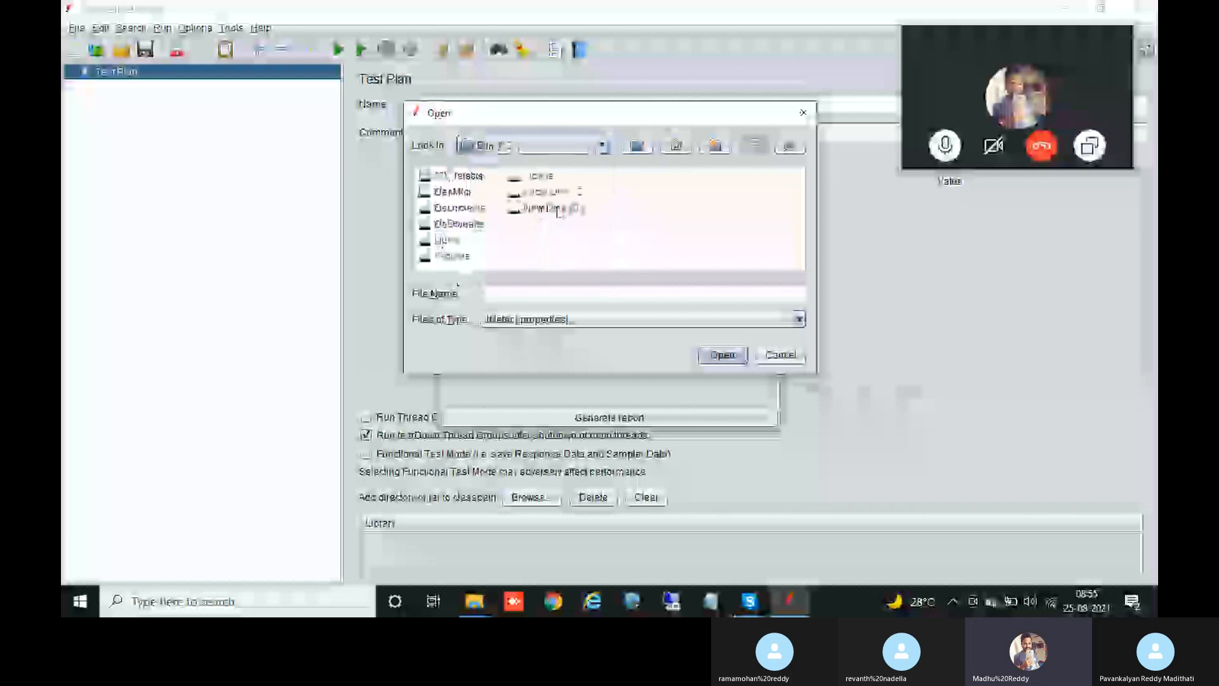
{"action": "left_click", "coordinate": [739, 356]}
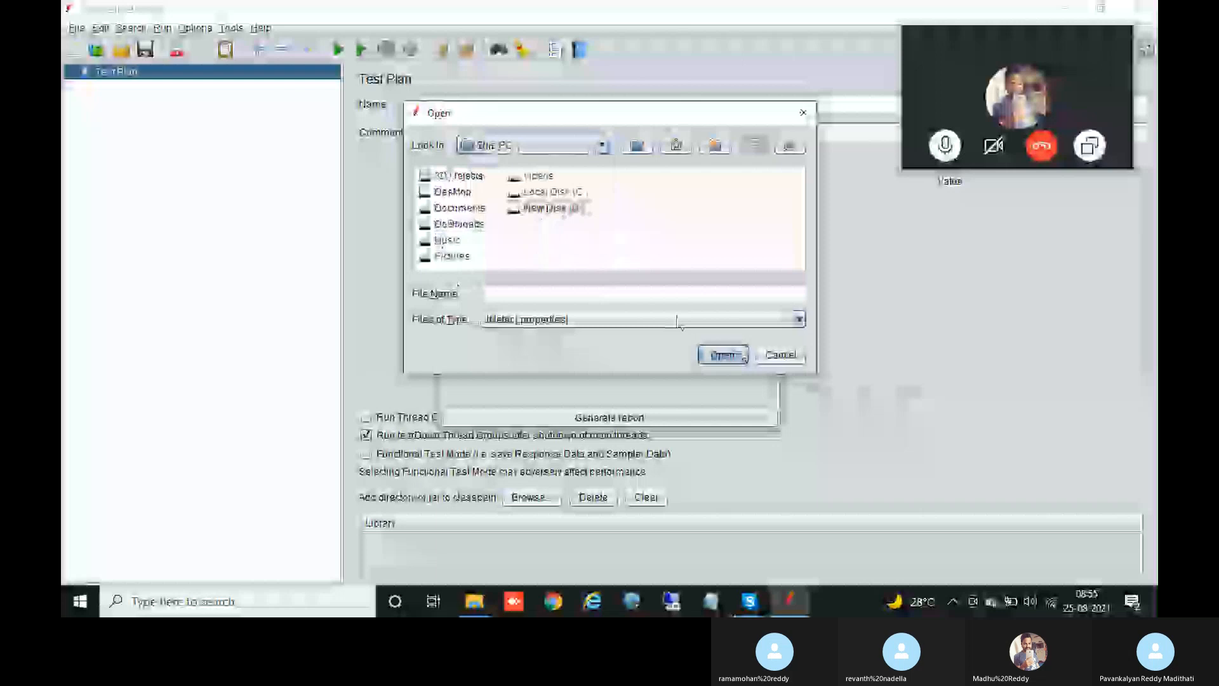
{"action": "double_click", "coordinate": [574, 208]}
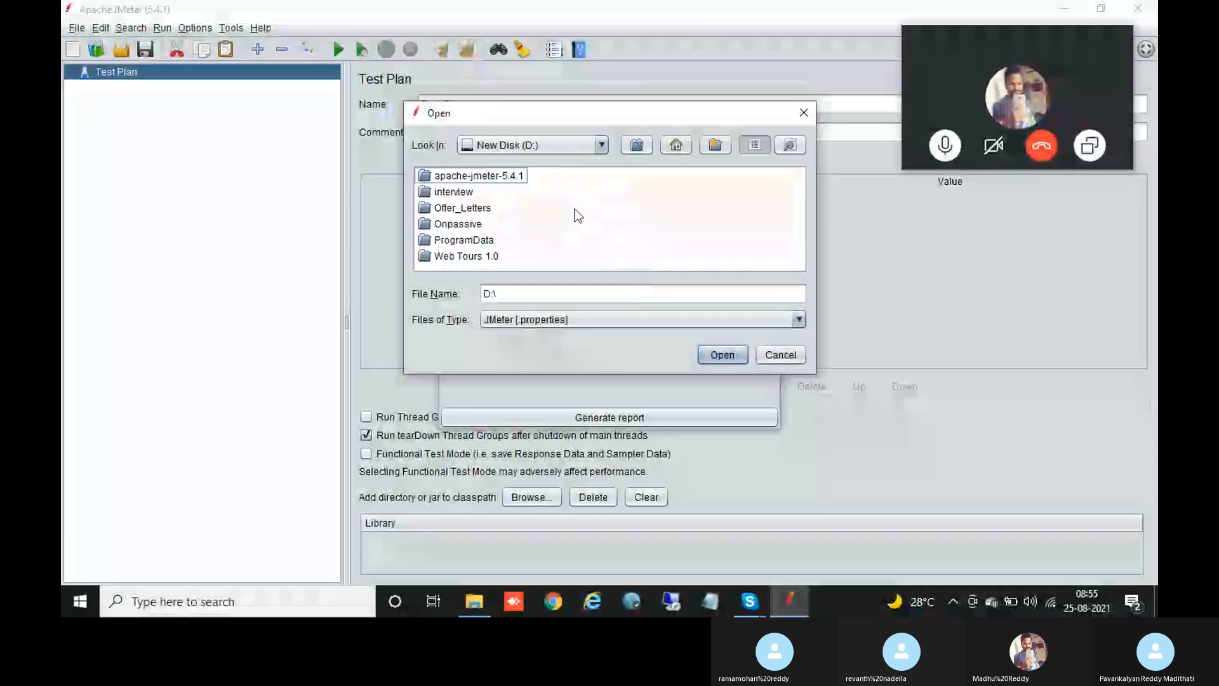
Step: Pick bin\user.properties in apache-jmeter-5.4.1, then browse to the Desktop for the output directory
{"action": "left_click", "coordinate": [486, 177]}
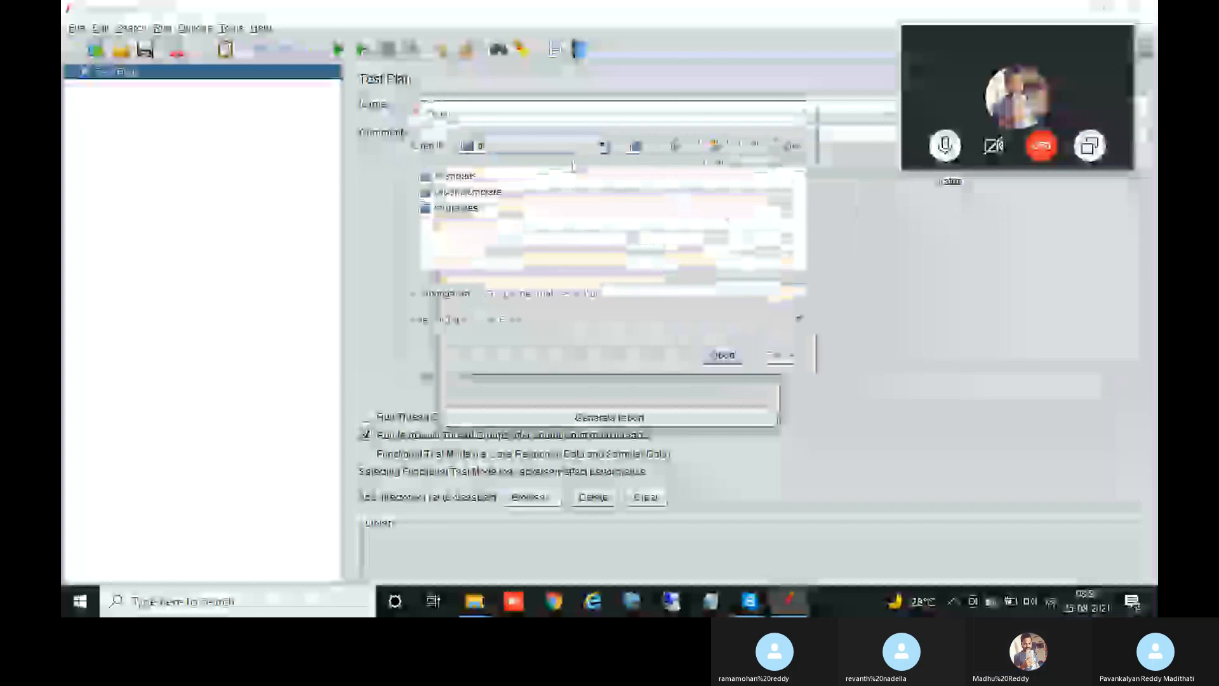
{"action": "left_click", "coordinate": [603, 147]}
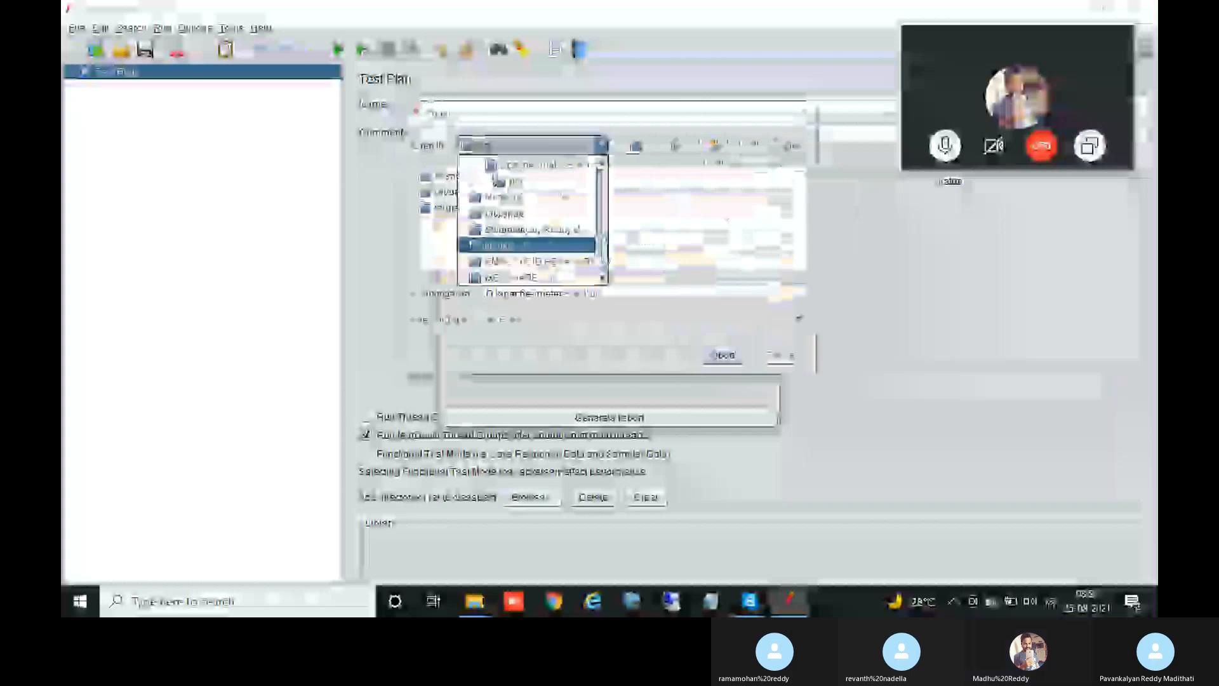
{"action": "scroll", "coordinate": [539, 237], "scroll_direction": "up", "scroll_amount": 5}
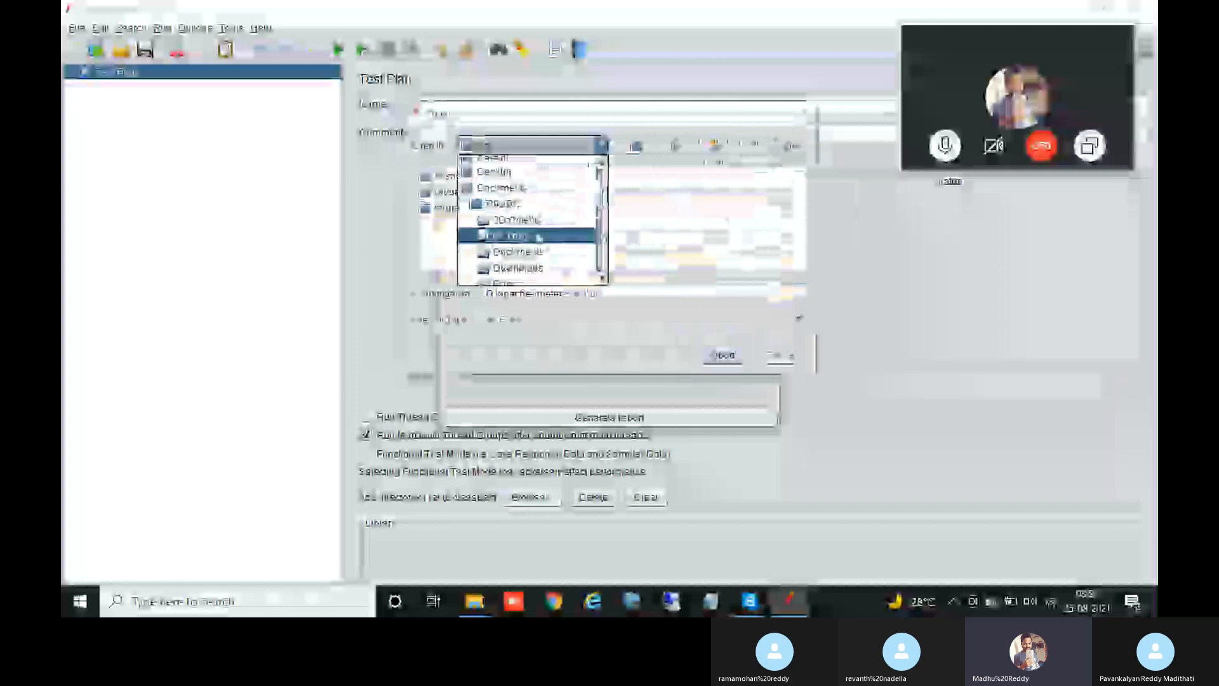
{"action": "left_click", "coordinate": [539, 237]}
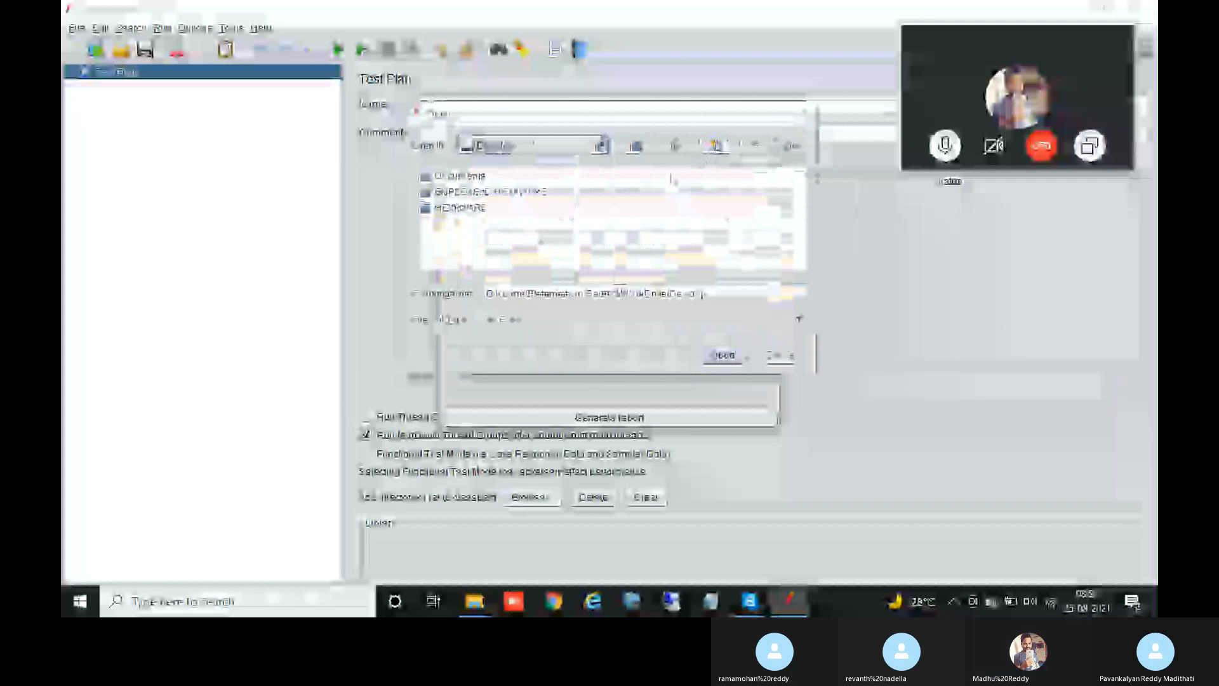
Step: Create an HTML_Report folder on the Desktop and set it as the output directory
{"action": "left_click", "coordinate": [716, 143]}
{"action": "type", "text": "HTM"}
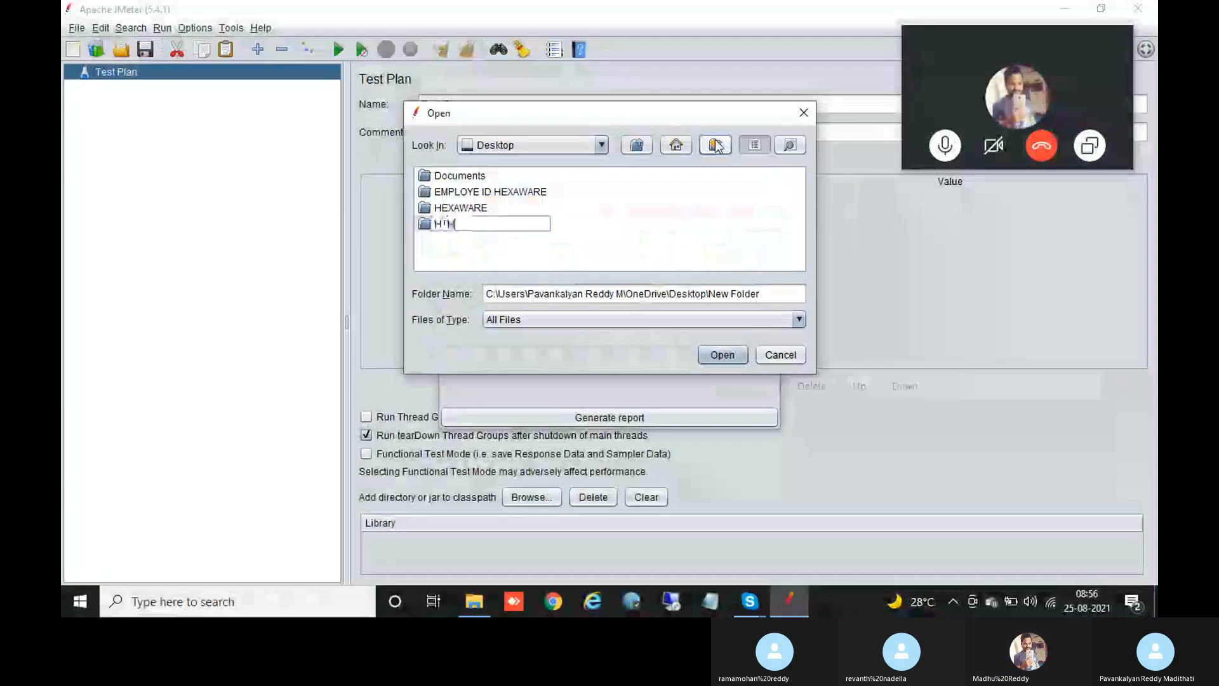
{"action": "type", "text": "L Re"}
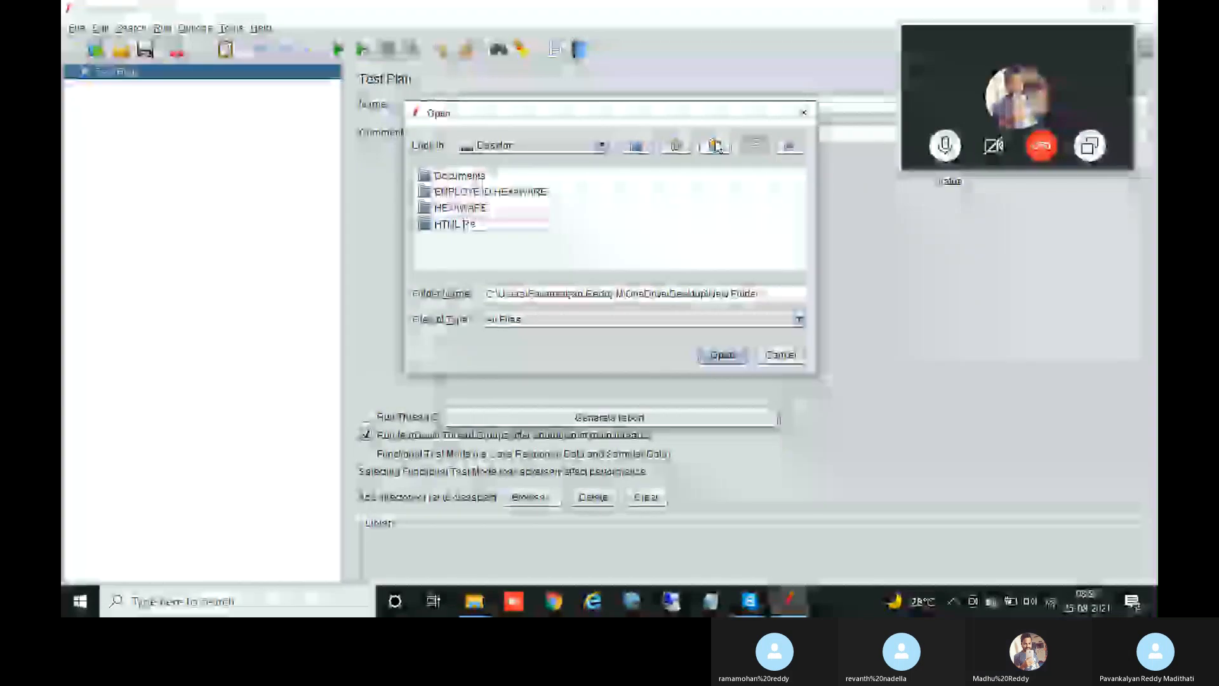
{"action": "type", "text": "port"}
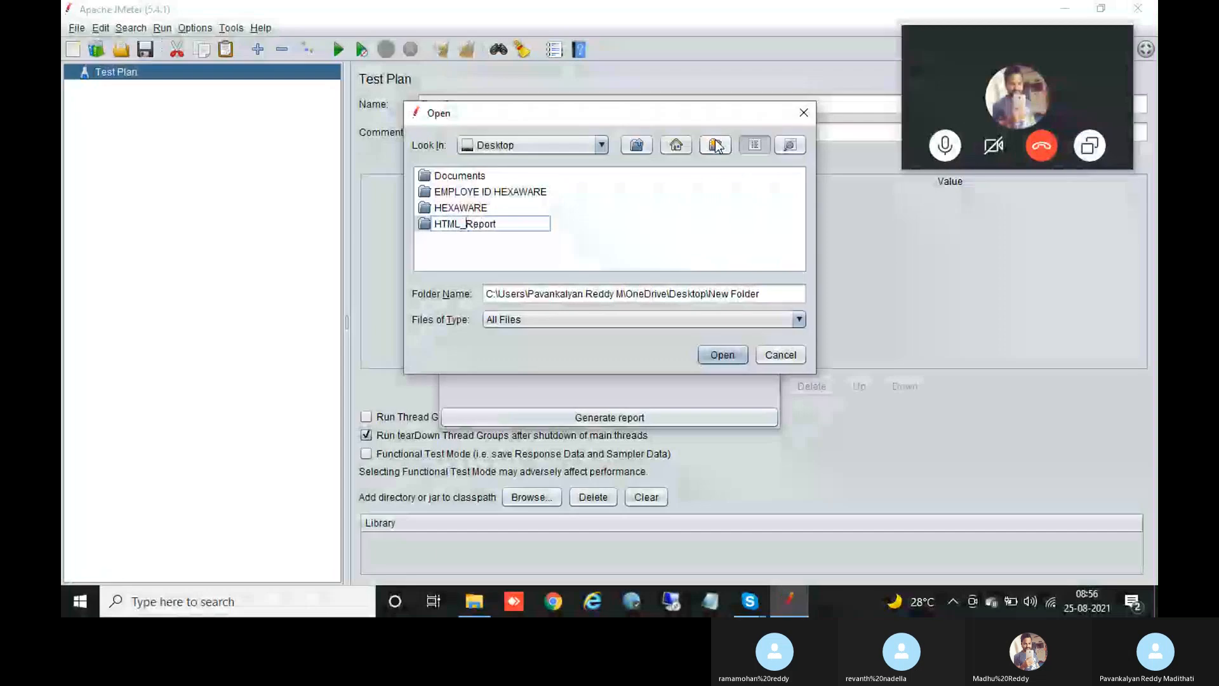
{"action": "left_click", "coordinate": [723, 354]}
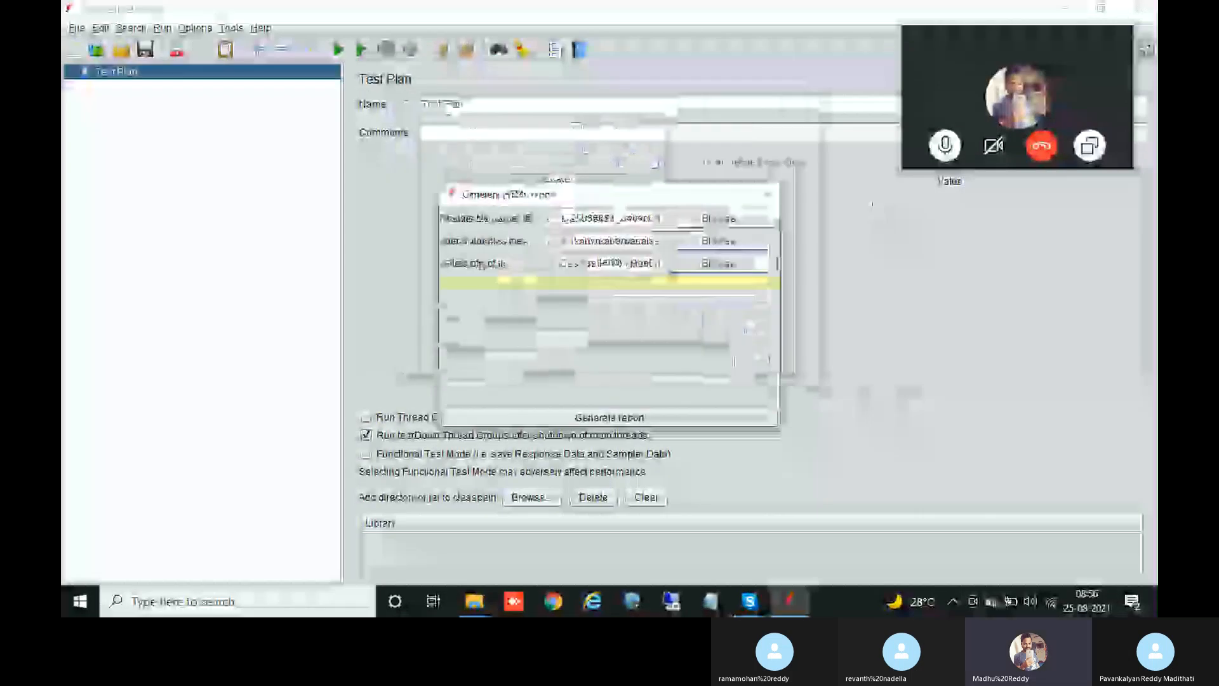
Step: Generate the report, which fails with 'Could not read sample <0>', and close the dialog
{"action": "left_click", "coordinate": [618, 417]}
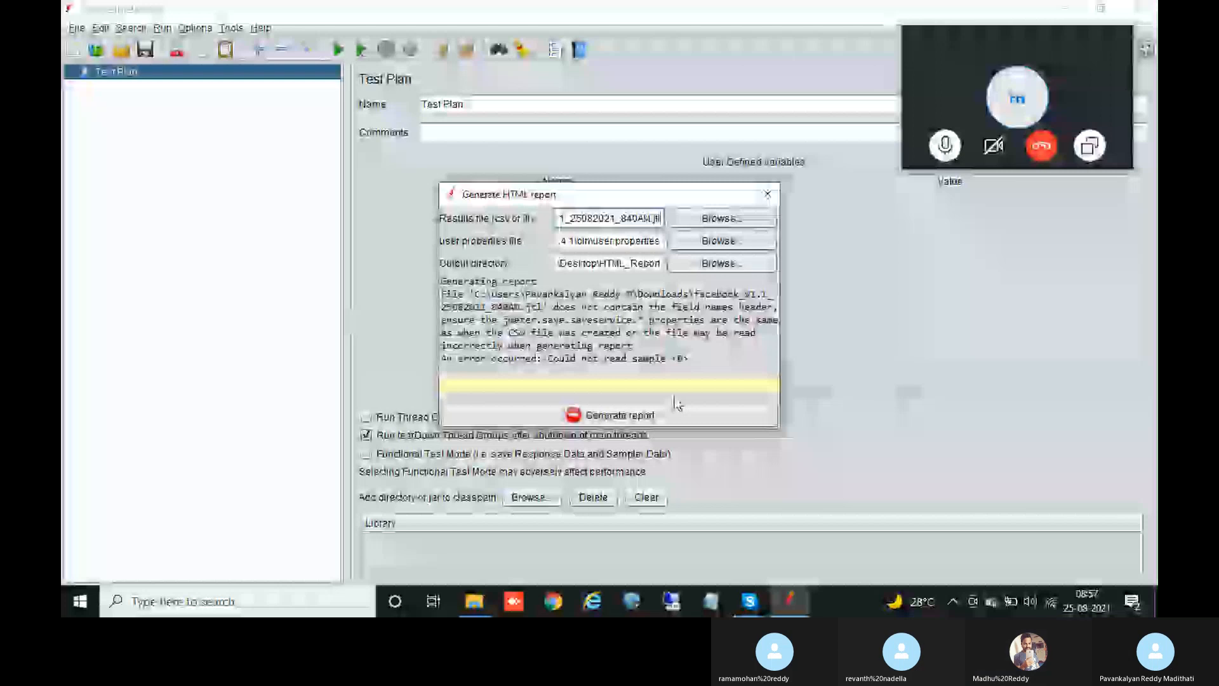
{"action": "left_click", "coordinate": [769, 196]}
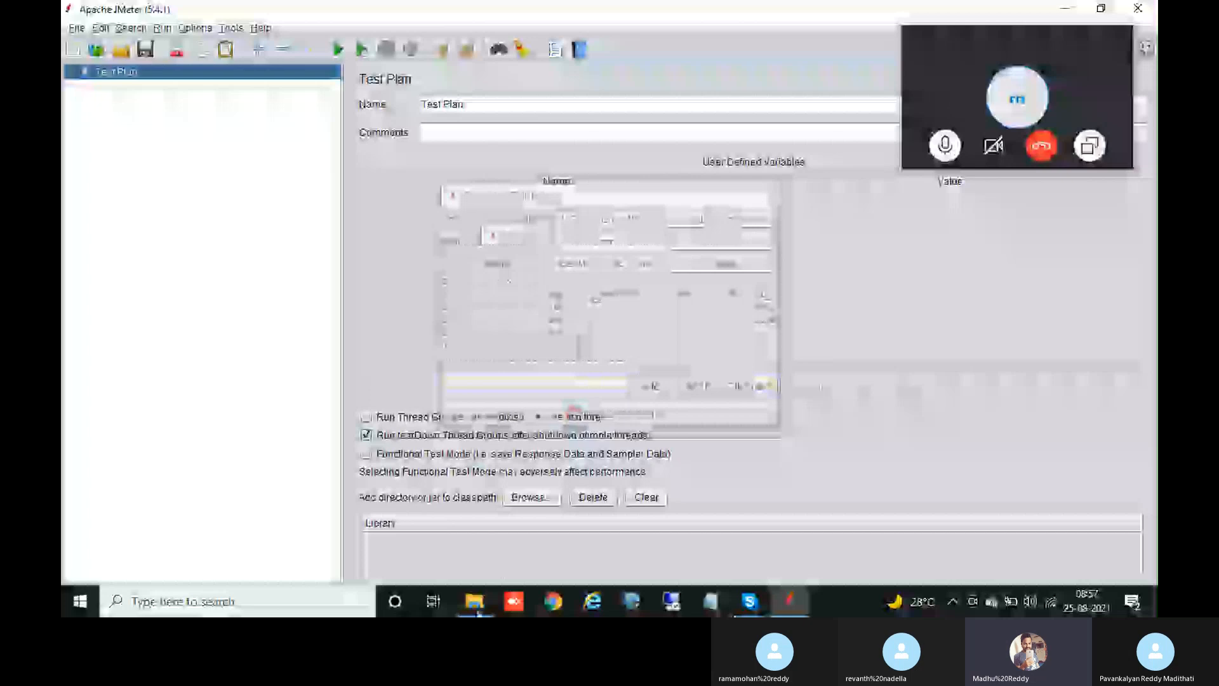
Step: Check File Explorer's Downloads folder for the saved facebook_V1.1 results file
{"action": "left_click", "coordinate": [477, 612]}
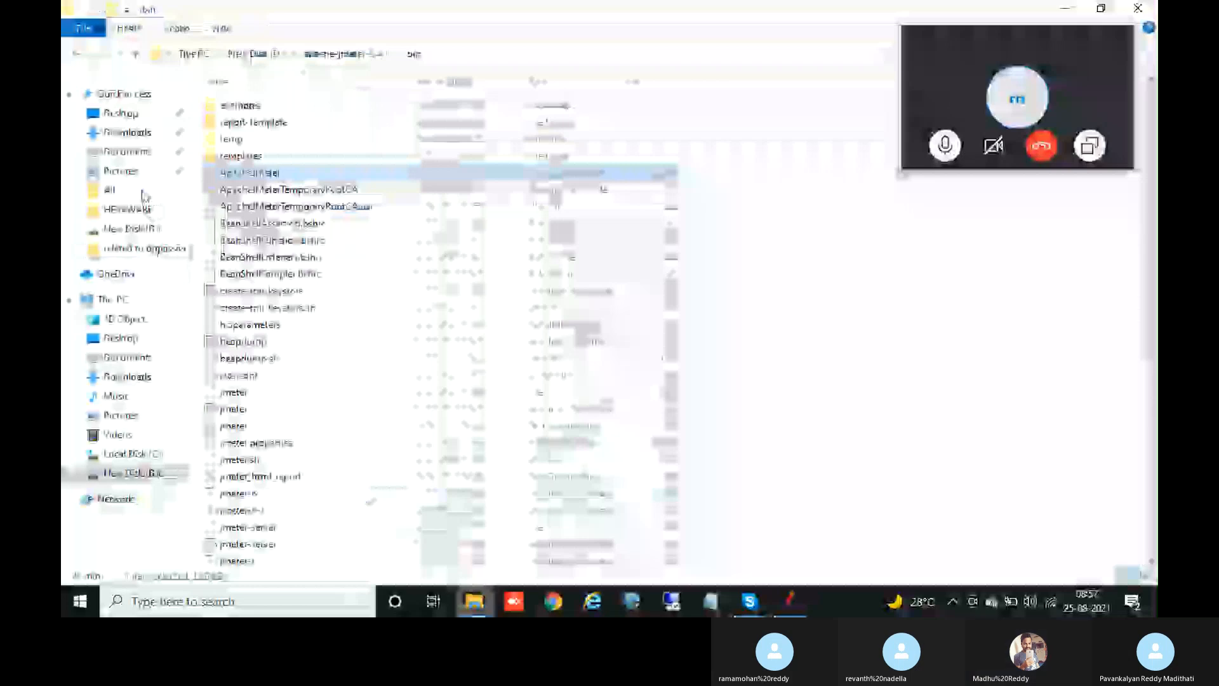
{"action": "left_click", "coordinate": [127, 133]}
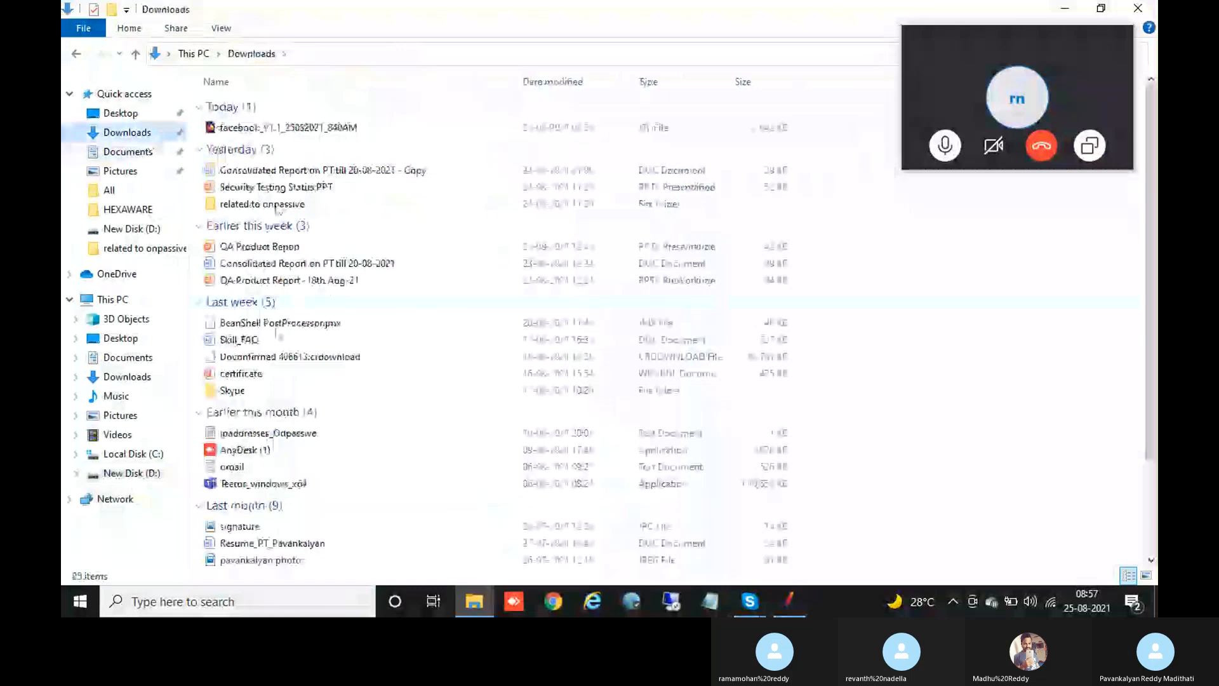
Step: Back in JMeter, reopen an empty Generate HTML report dialog and browse for the results file
{"action": "left_click", "coordinate": [784, 603]}
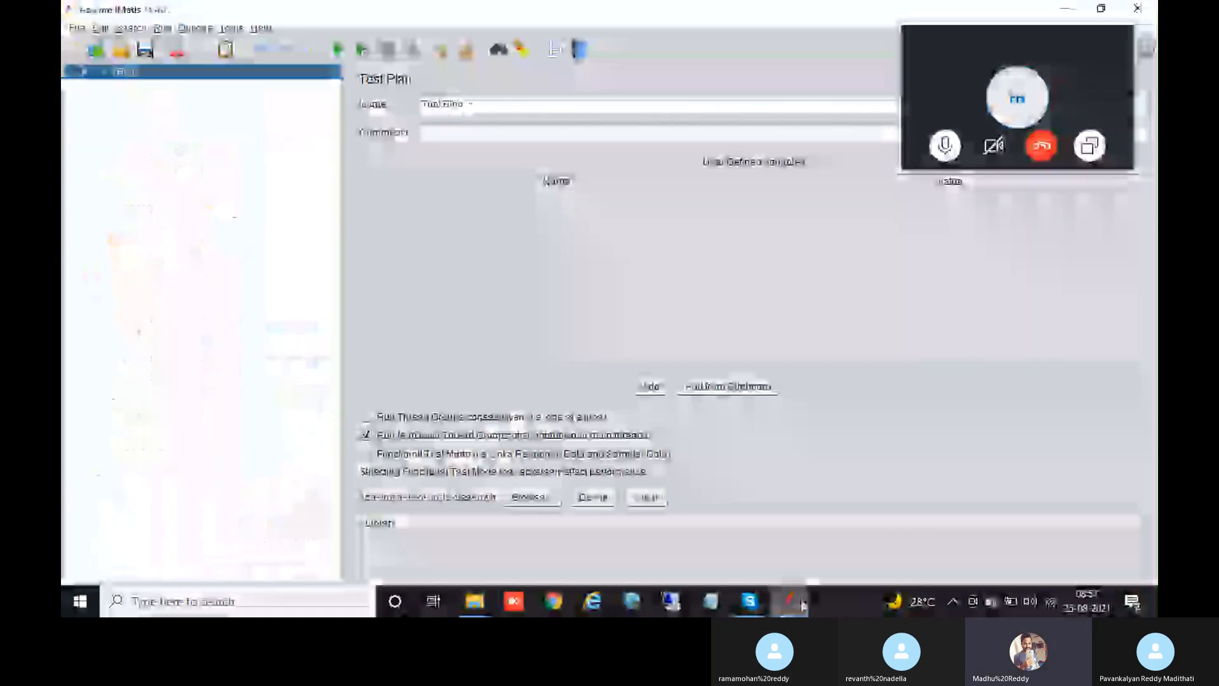
{"action": "left_click", "coordinate": [75, 29]}
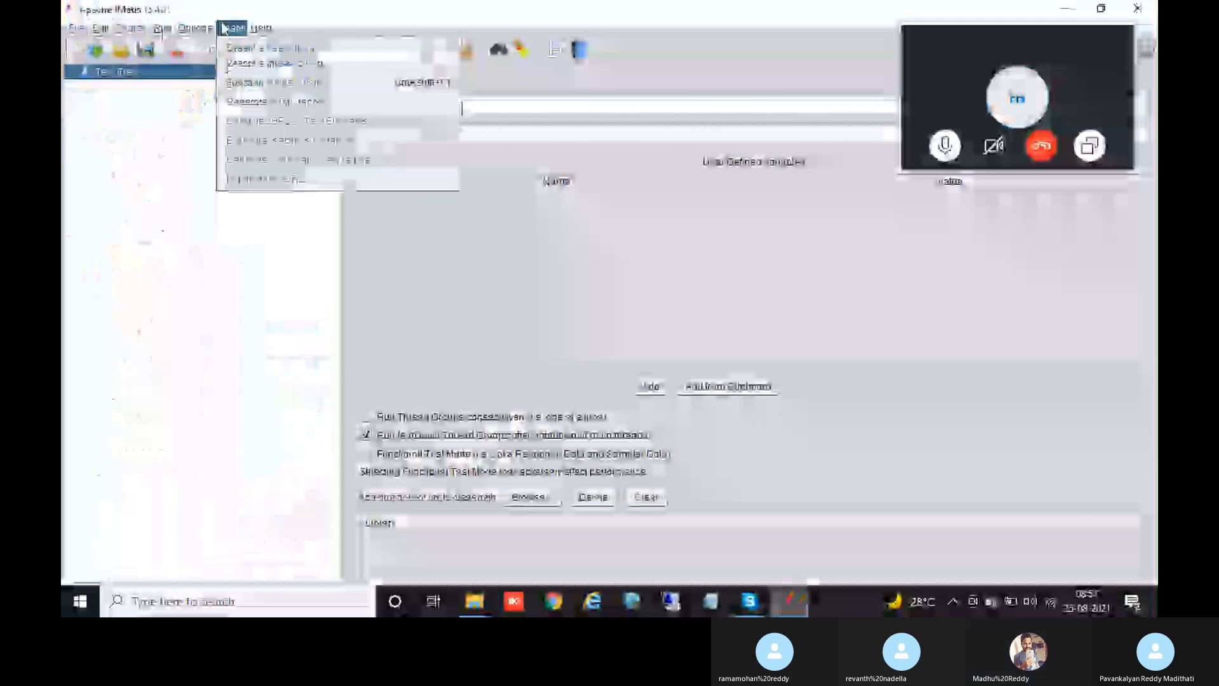
{"action": "left_click", "coordinate": [162, 30]}
{"action": "left_click", "coordinate": [229, 29]}
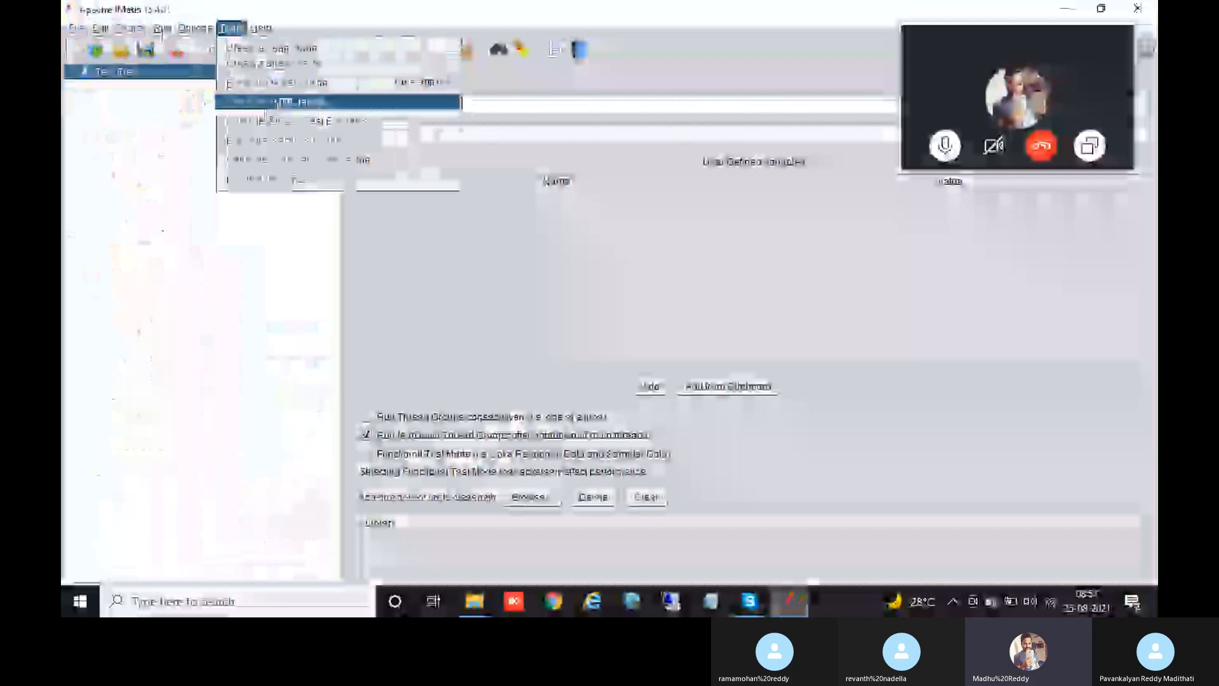
{"action": "left_click", "coordinate": [265, 105]}
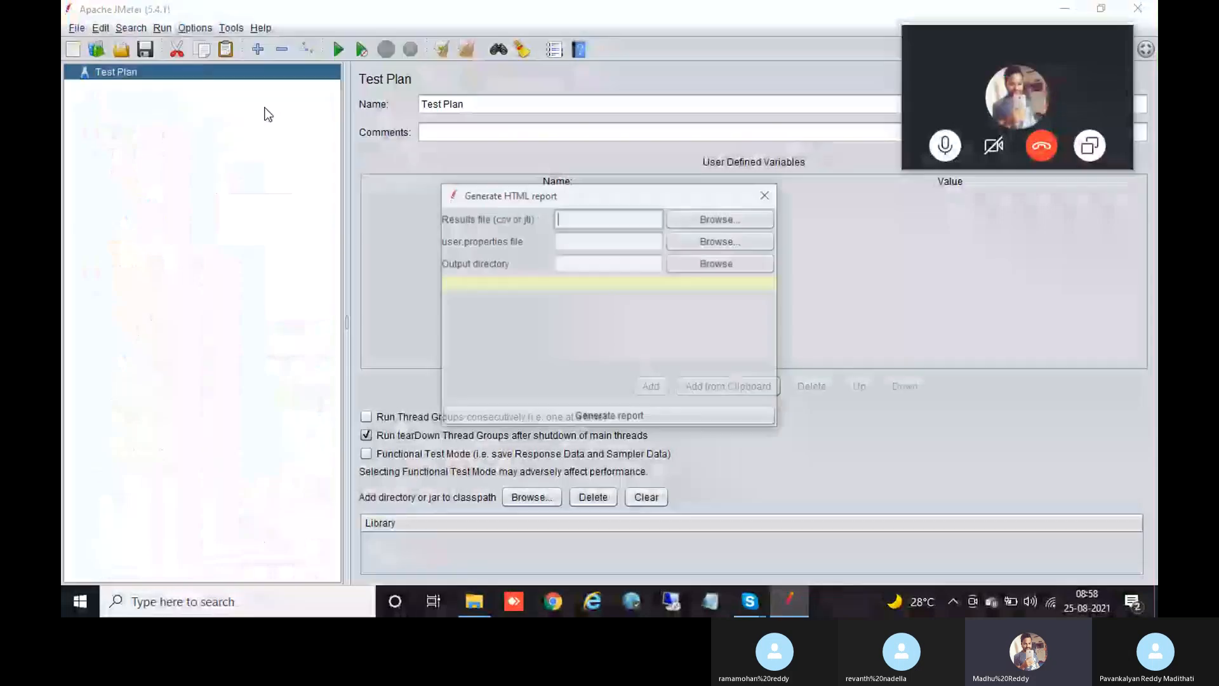
{"action": "left_click", "coordinate": [680, 220]}
Step: Point the Open dialog at the OneDrive folder and look through the other locations
{"action": "left_click", "coordinate": [601, 146]}
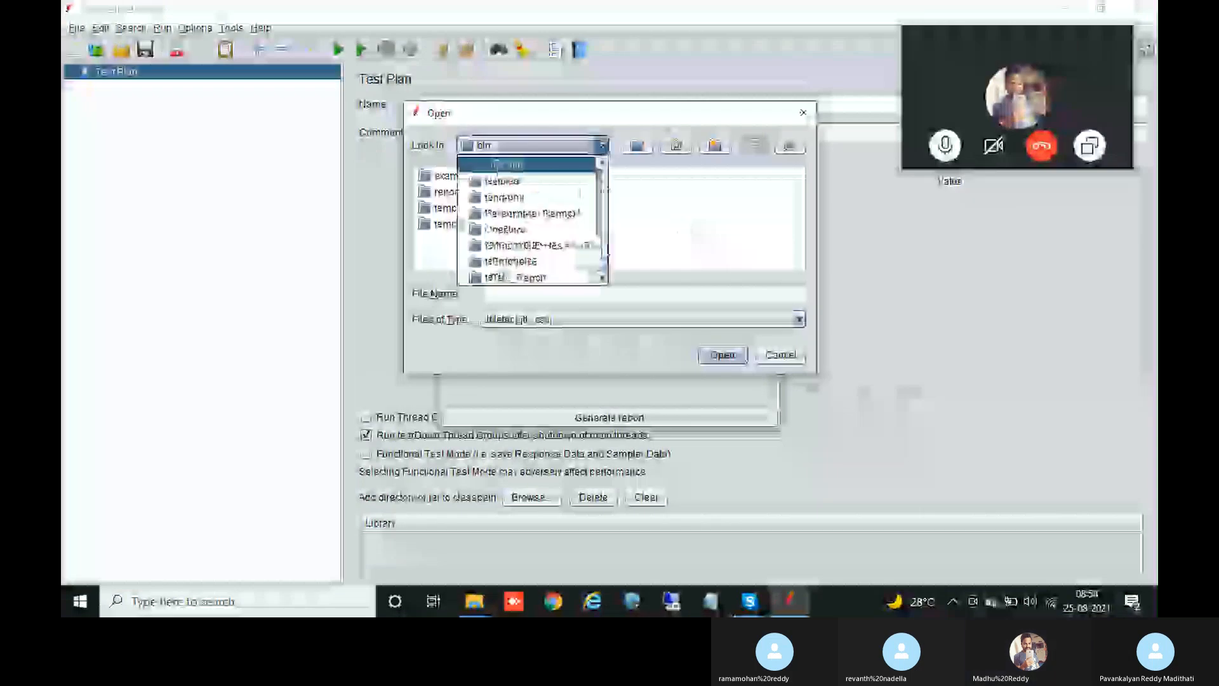
{"action": "left_click_drag", "start_coordinate": [605, 255], "coordinate": [605, 248]}
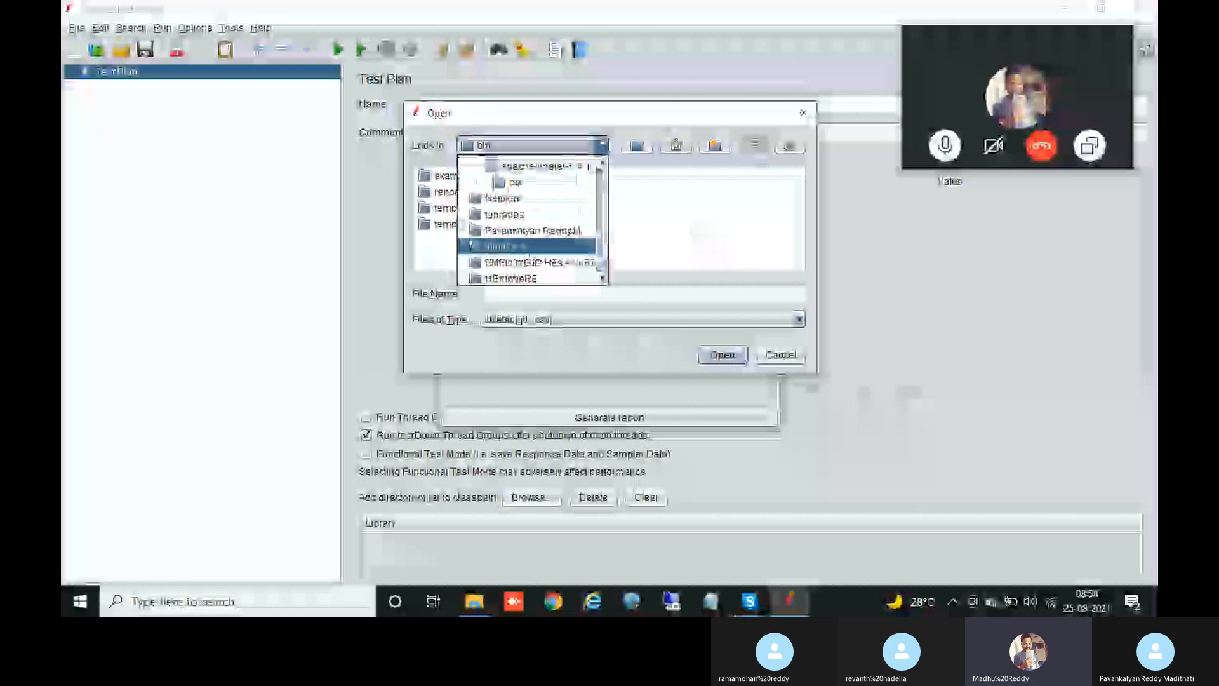
{"action": "left_click", "coordinate": [527, 247]}
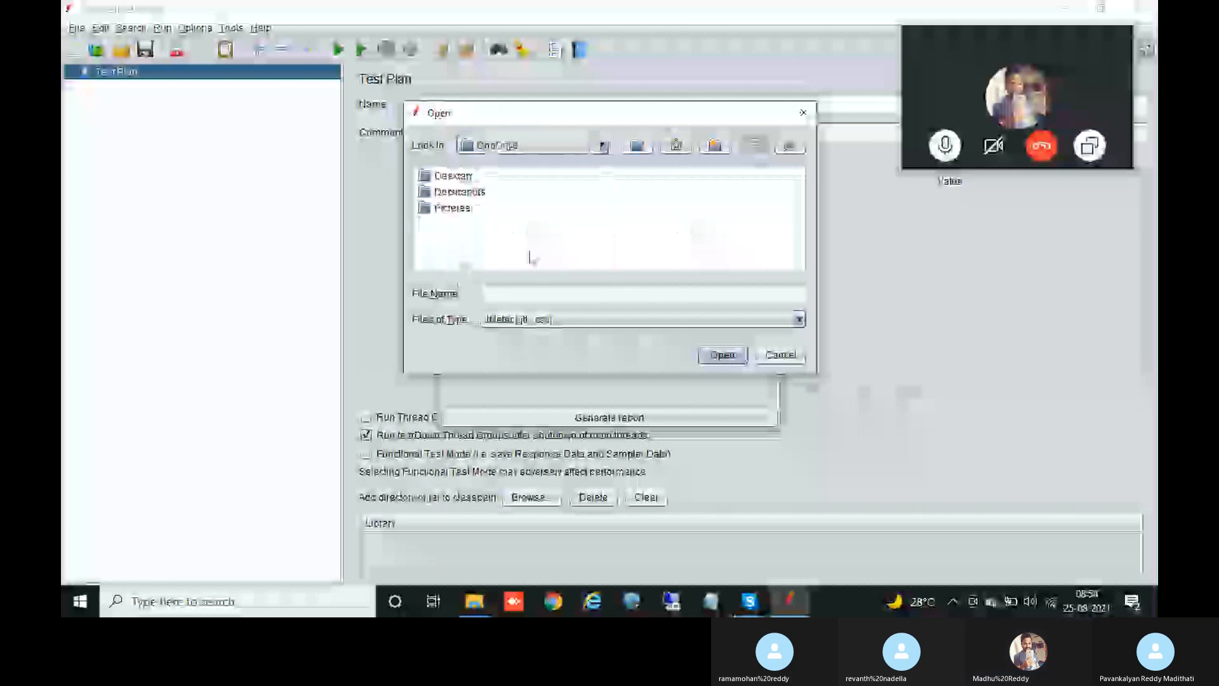
{"action": "left_click", "coordinate": [592, 146]}
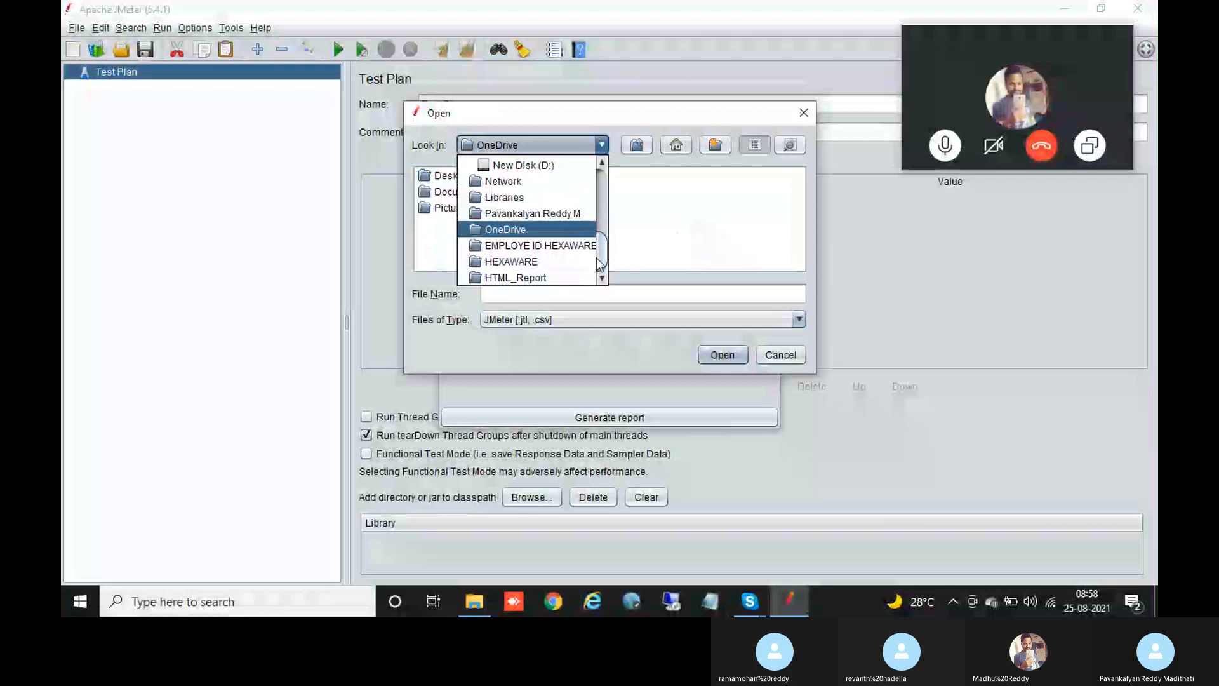
{"action": "mouse_move", "coordinate": [600, 264]}
{"action": "left_mouse_down"}
{"action": "mouse_move", "coordinate": [600, 193]}
{"action": "mouse_move", "coordinate": [597, 277]}
{"action": "left_mouse_up"}
{"action": "left_click_drag", "start_coordinate": [600, 246], "coordinate": [602, 184]}
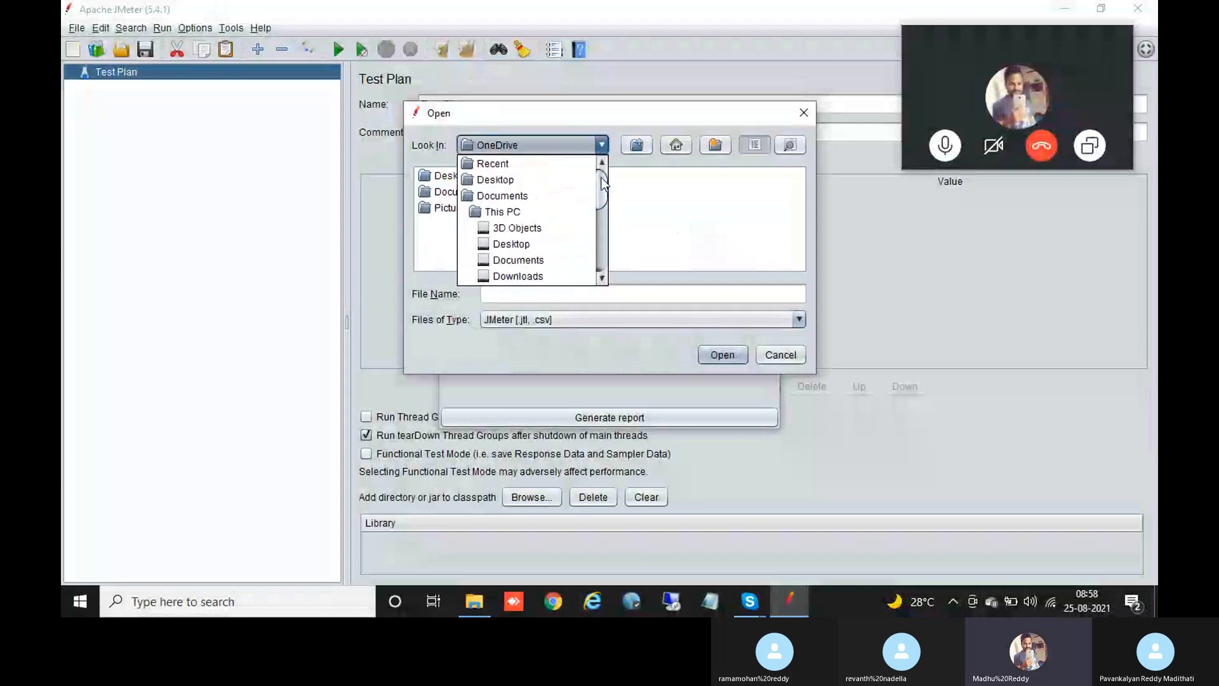
{"action": "left_click", "coordinate": [600, 143]}
Step: Switch to New Disk (D:), check the empty Onpassive folder, then return to D:
{"action": "left_click", "coordinate": [602, 144]}
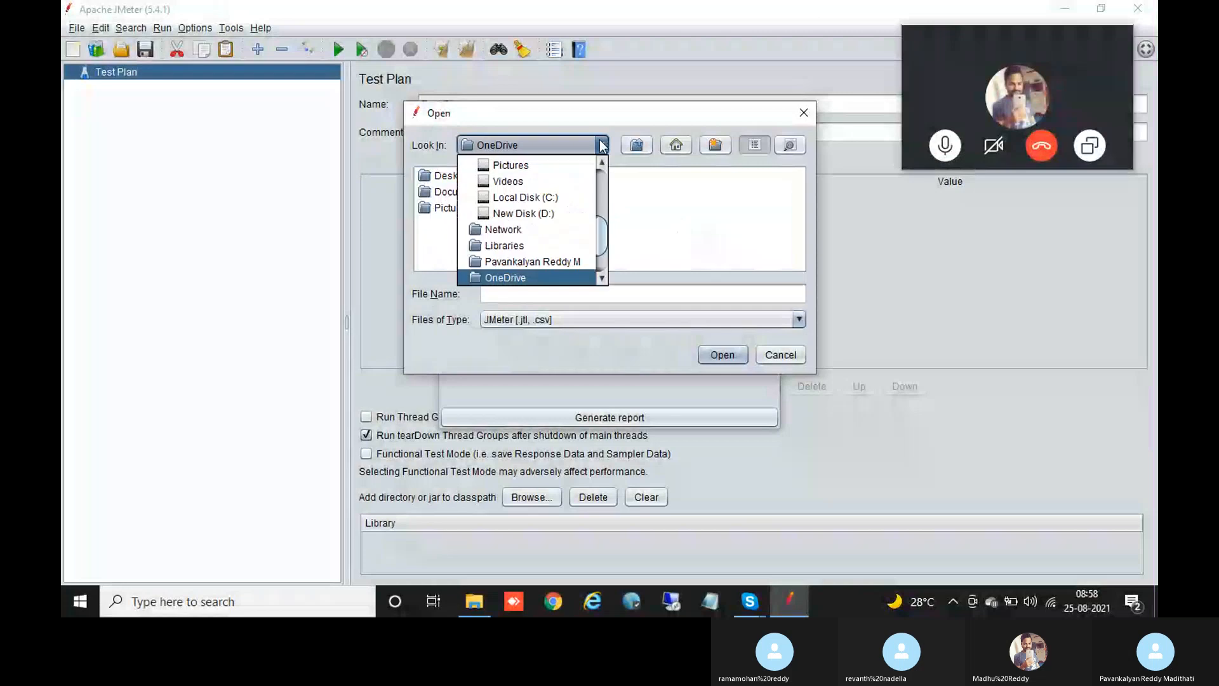
{"action": "scroll", "coordinate": [603, 231], "scroll_direction": "up", "scroll_amount": 1}
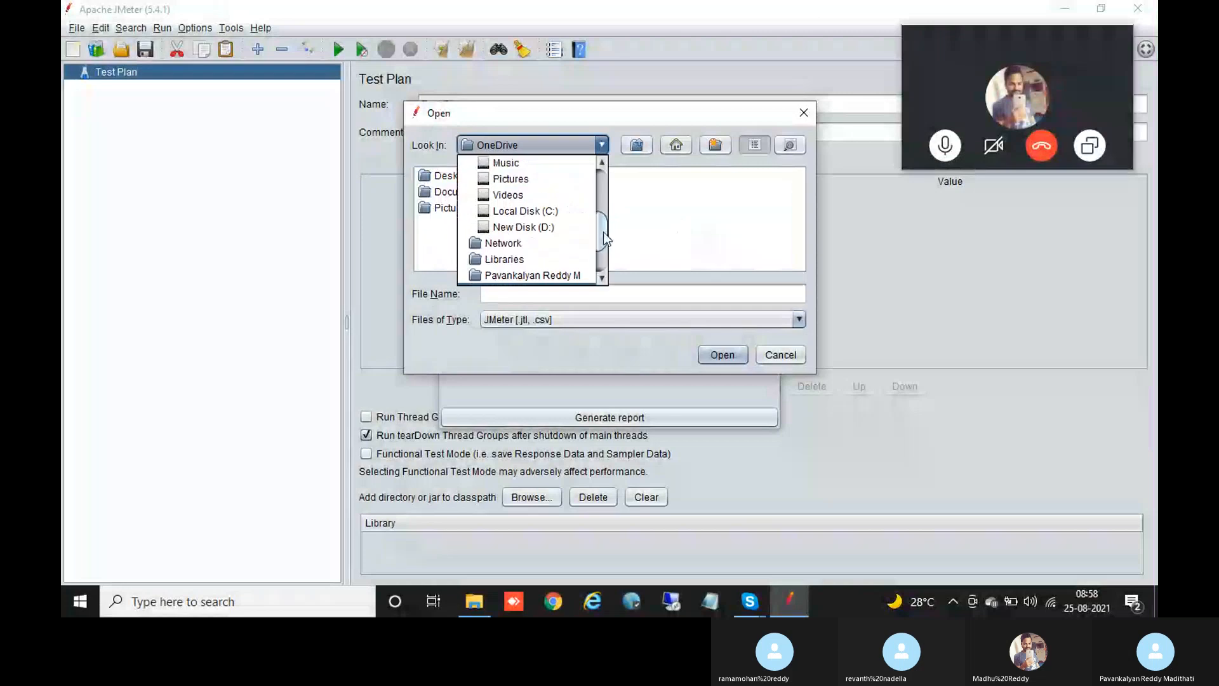
{"action": "left_click", "coordinate": [561, 229]}
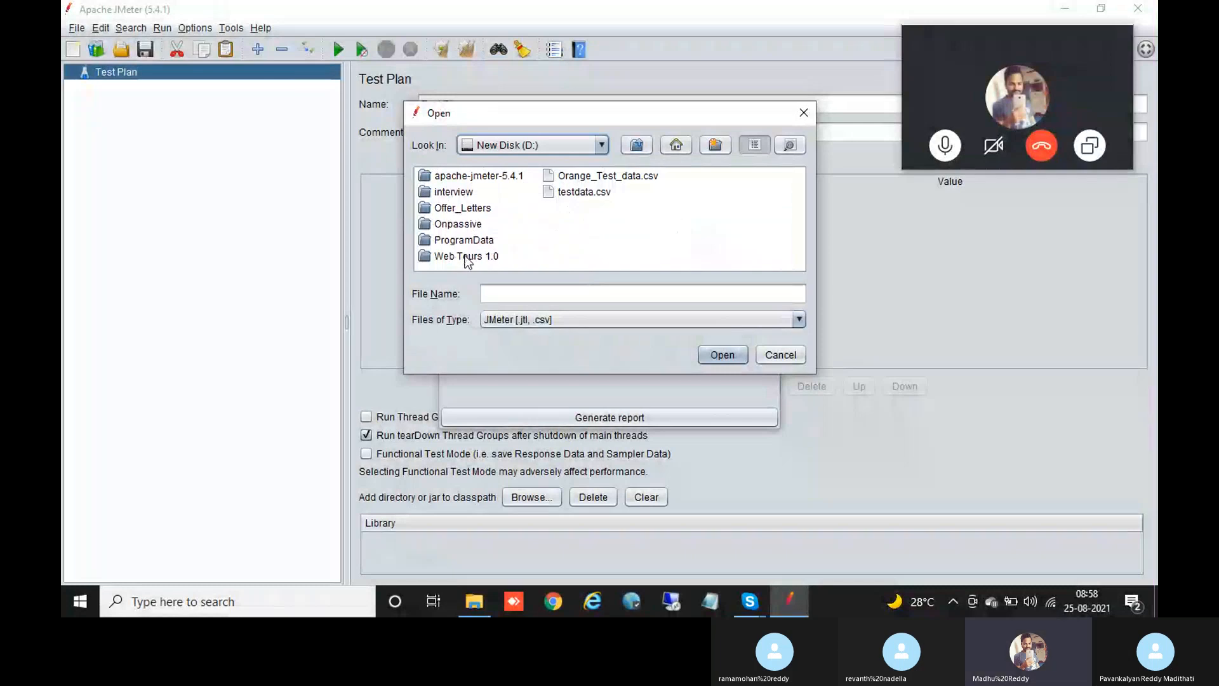
{"action": "double_click", "coordinate": [460, 223]}
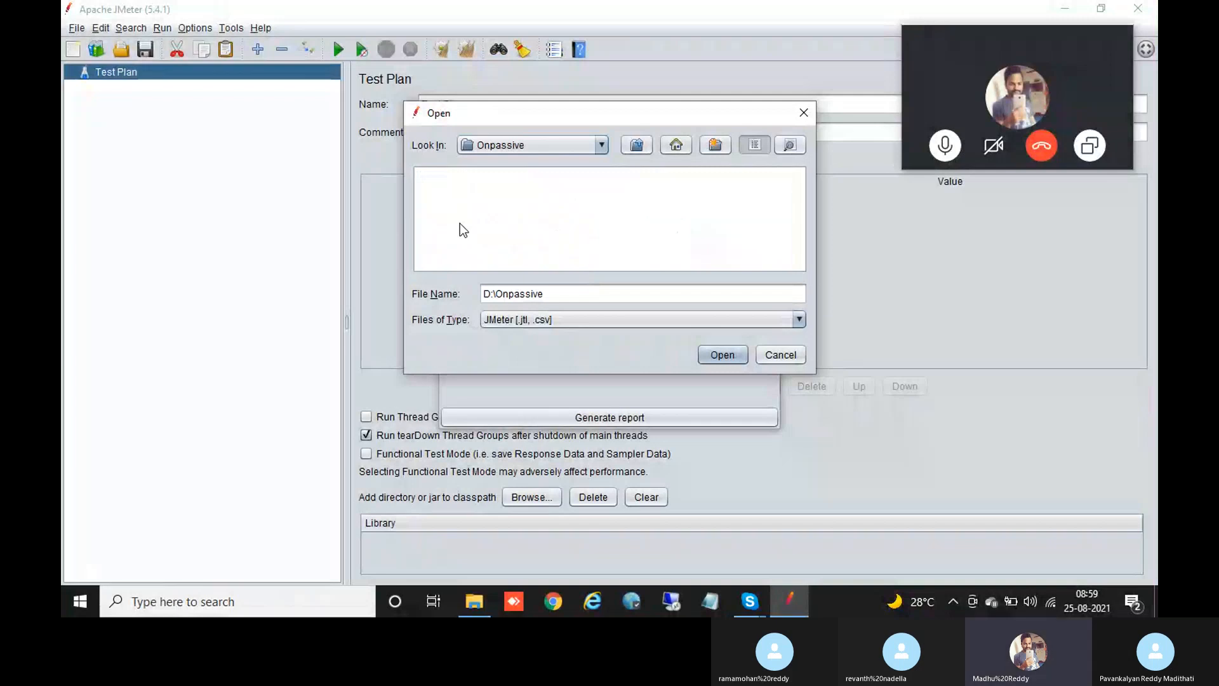
{"action": "left_click", "coordinate": [601, 145]}
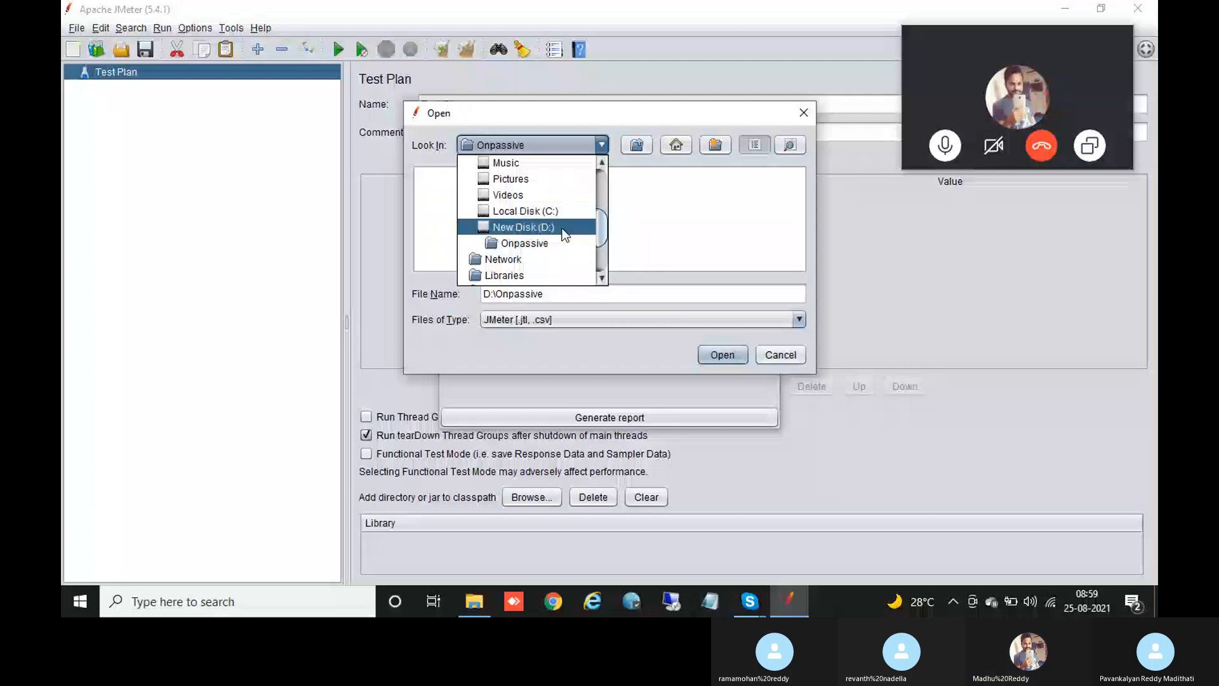
{"action": "left_click", "coordinate": [563, 228]}
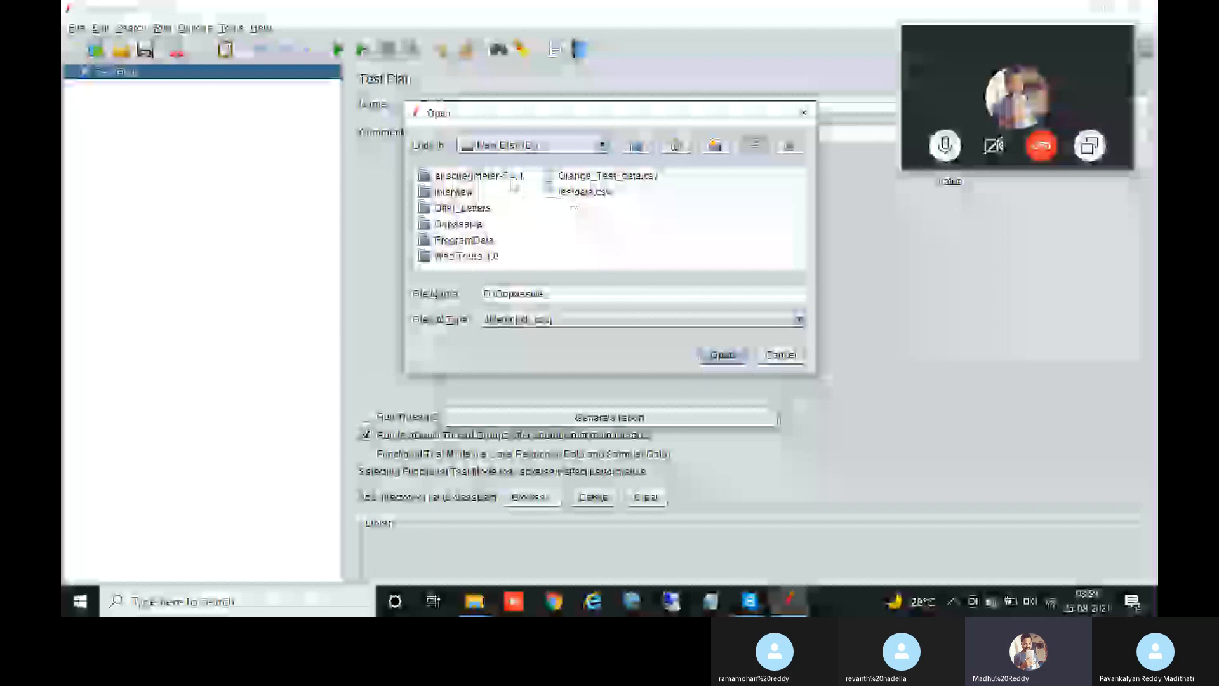
Step: Browse to Downloads and open the related to onpassive folder
{"action": "left_click", "coordinate": [602, 145]}
{"action": "left_click_drag", "start_coordinate": [605, 245], "coordinate": [604, 261]}
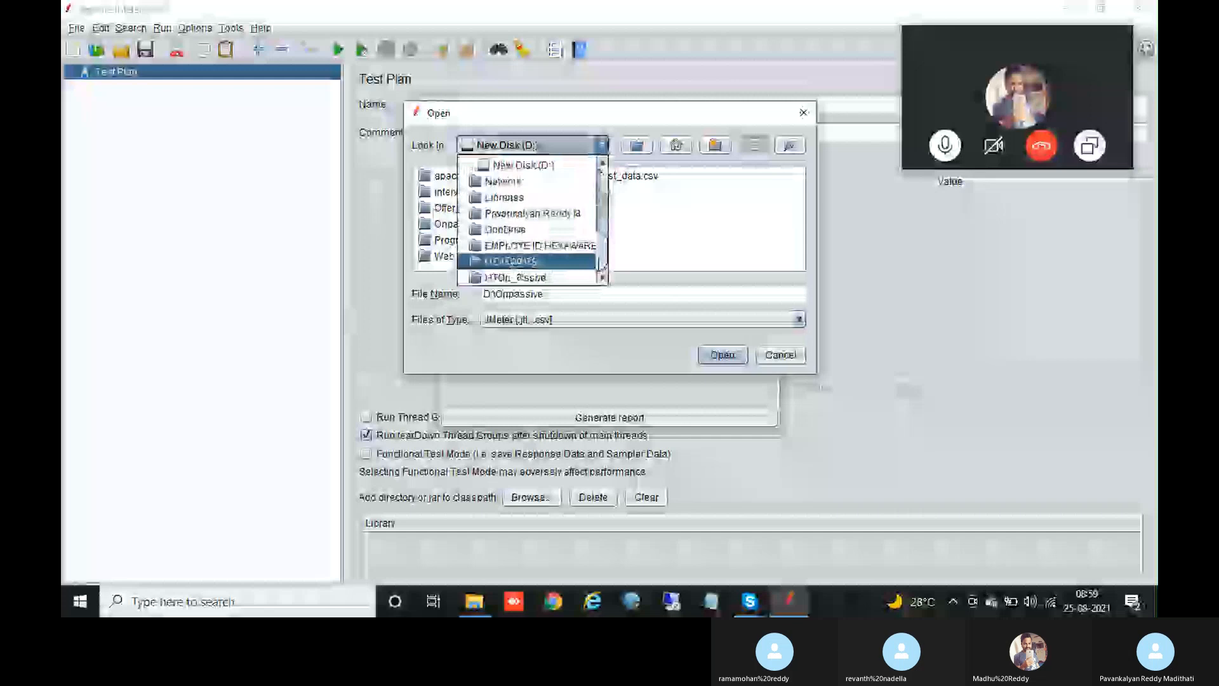
{"action": "left_click_drag", "start_coordinate": [604, 266], "coordinate": [595, 240]}
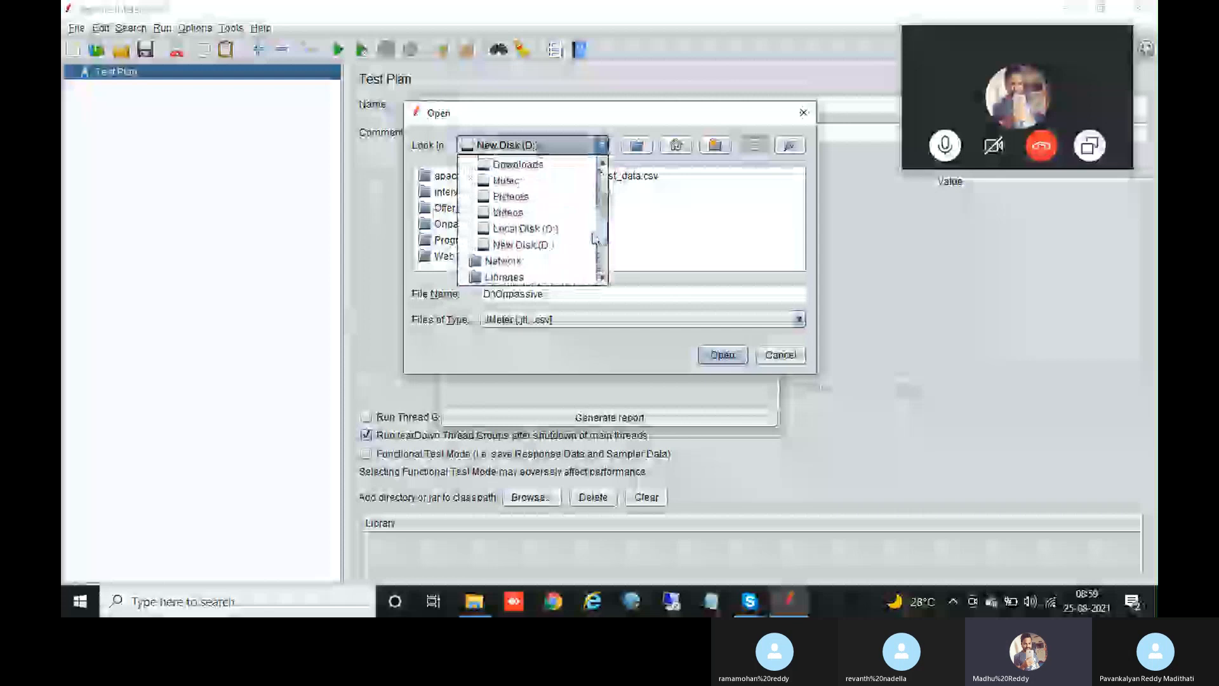
{"action": "left_click_drag", "start_coordinate": [596, 239], "coordinate": [594, 225]}
{"action": "left_click", "coordinate": [547, 235]}
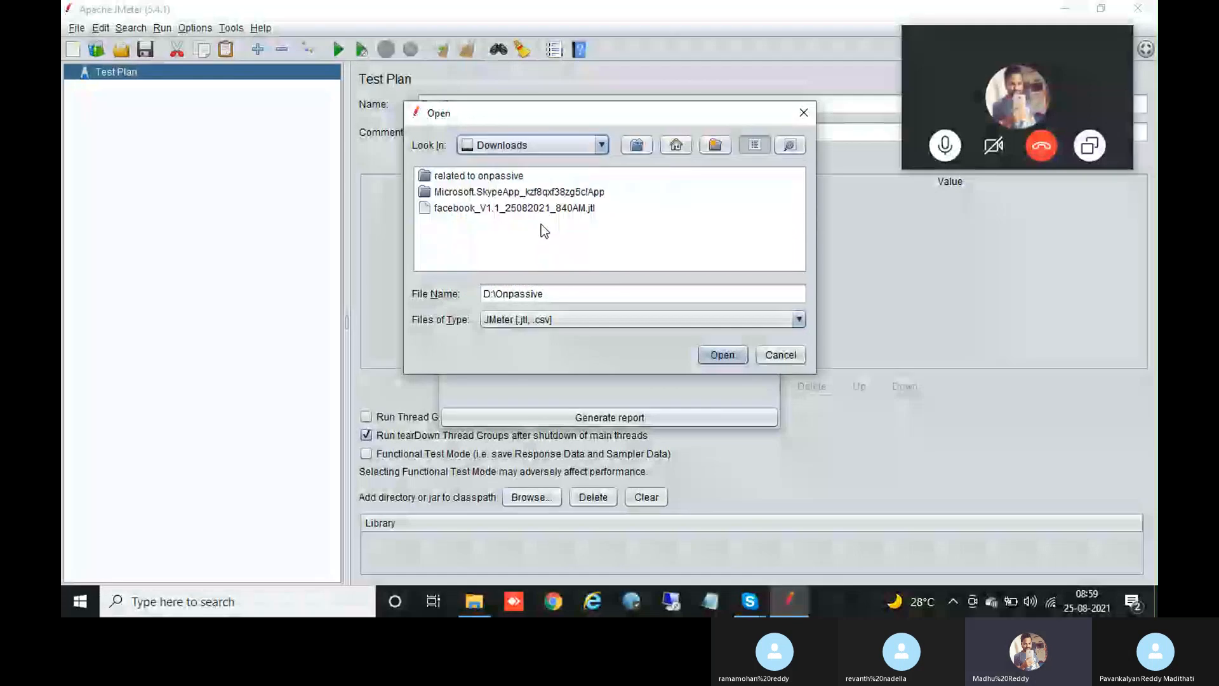
{"action": "double_click", "coordinate": [513, 177]}
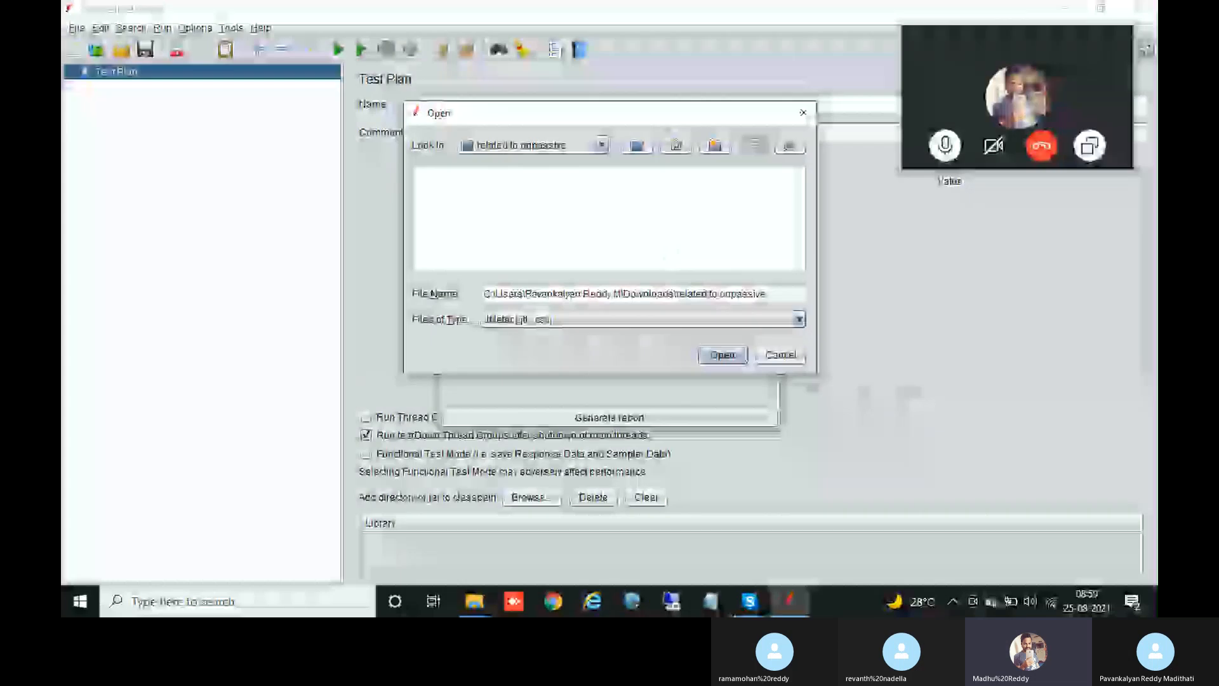
Step: Switch to the Desktop and open its performance testing documents folder
{"action": "left_click", "coordinate": [527, 145]}
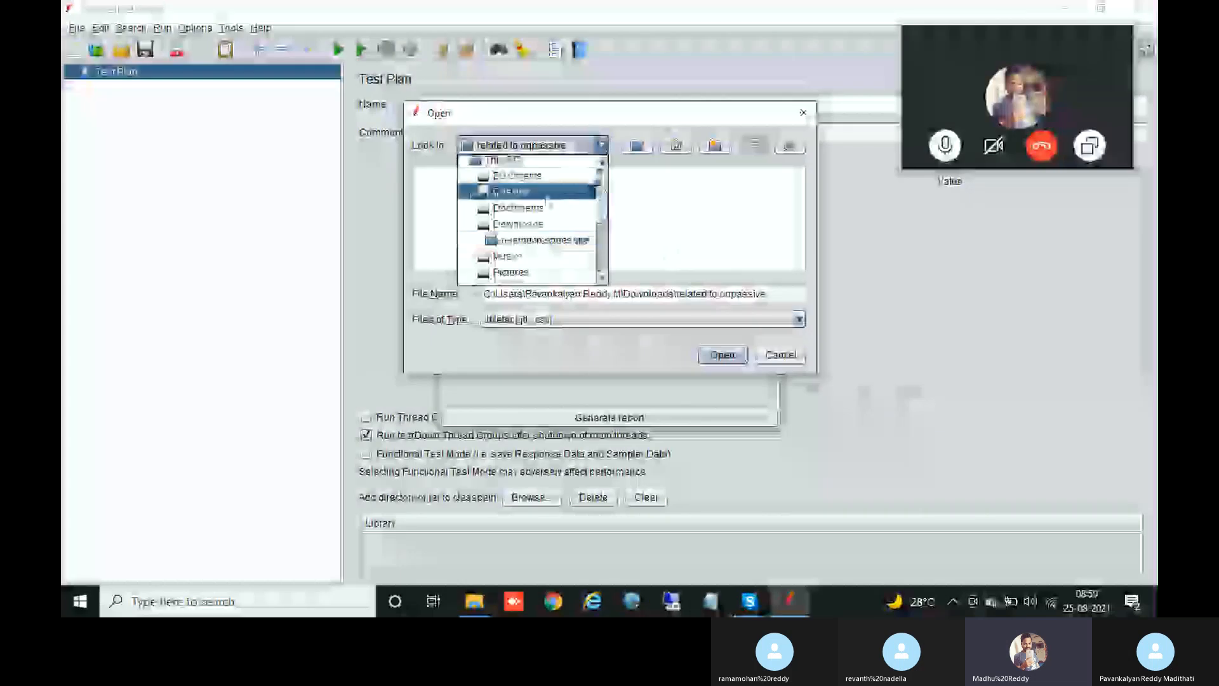
{"action": "left_click", "coordinate": [544, 192]}
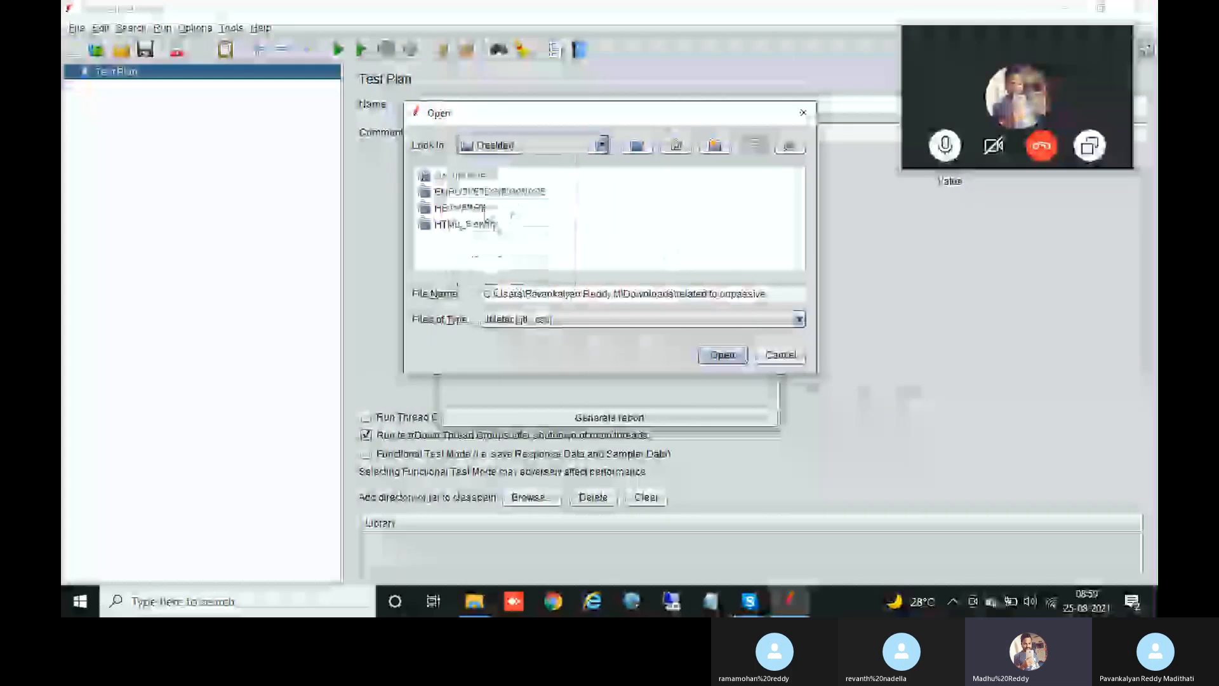
{"action": "double_click", "coordinate": [476, 178]}
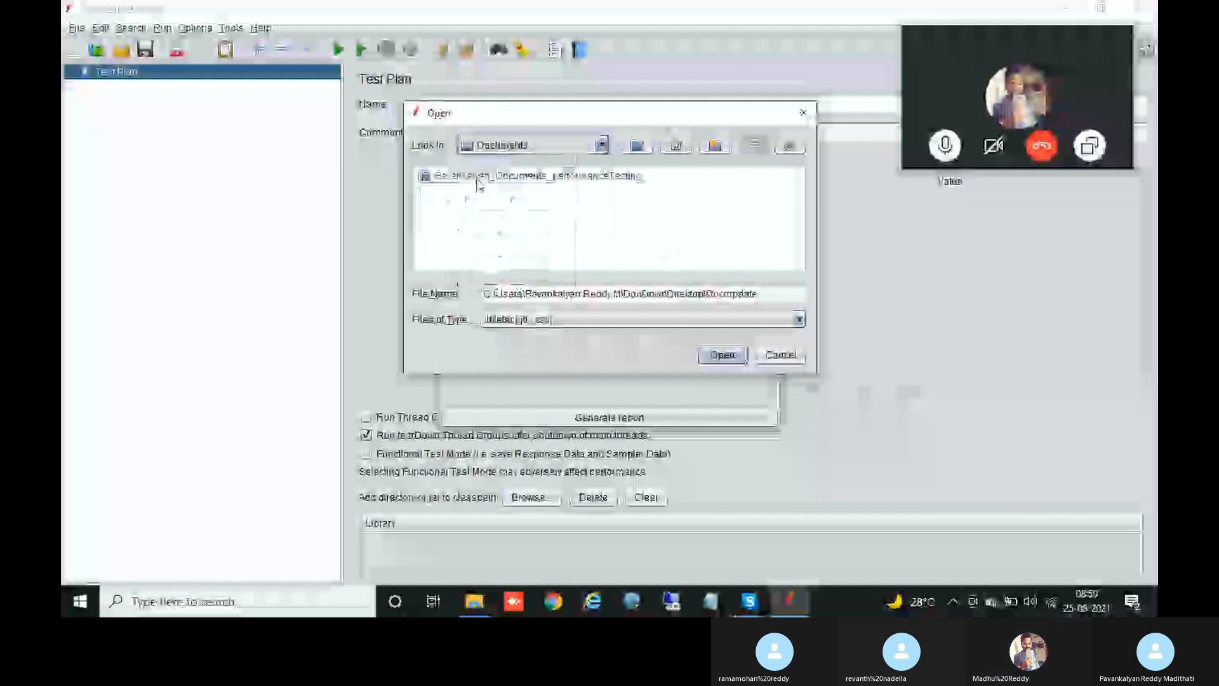
{"action": "double_click", "coordinate": [518, 185]}
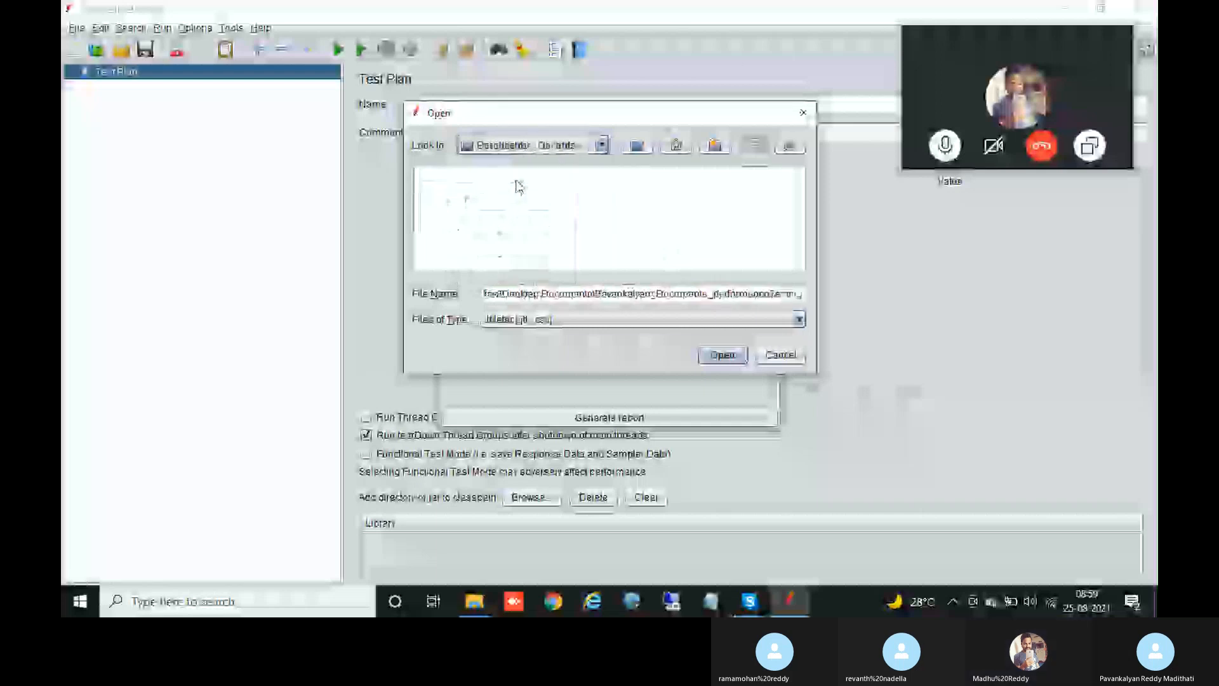
Step: Go to Recent locations and select the distribution_testing_4k_users_2nd folder
{"action": "left_click", "coordinate": [600, 145]}
{"action": "scroll", "coordinate": [604, 190], "scroll_direction": "up", "scroll_amount": 2}
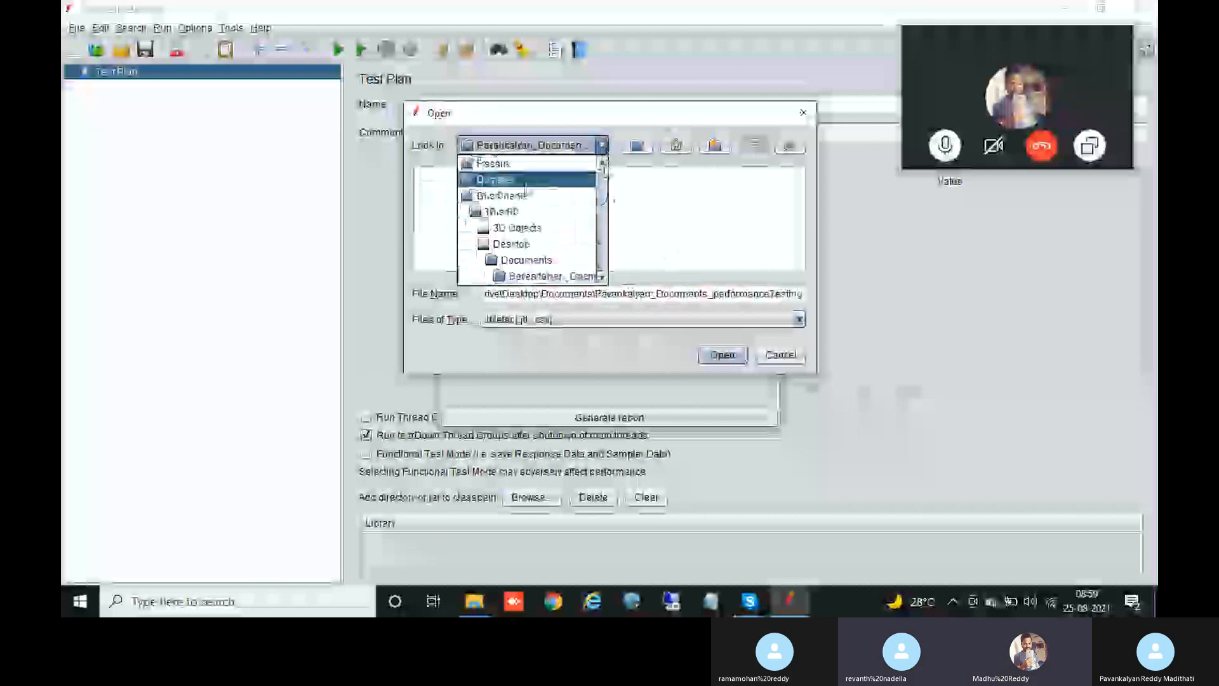
{"action": "left_click", "coordinate": [517, 164]}
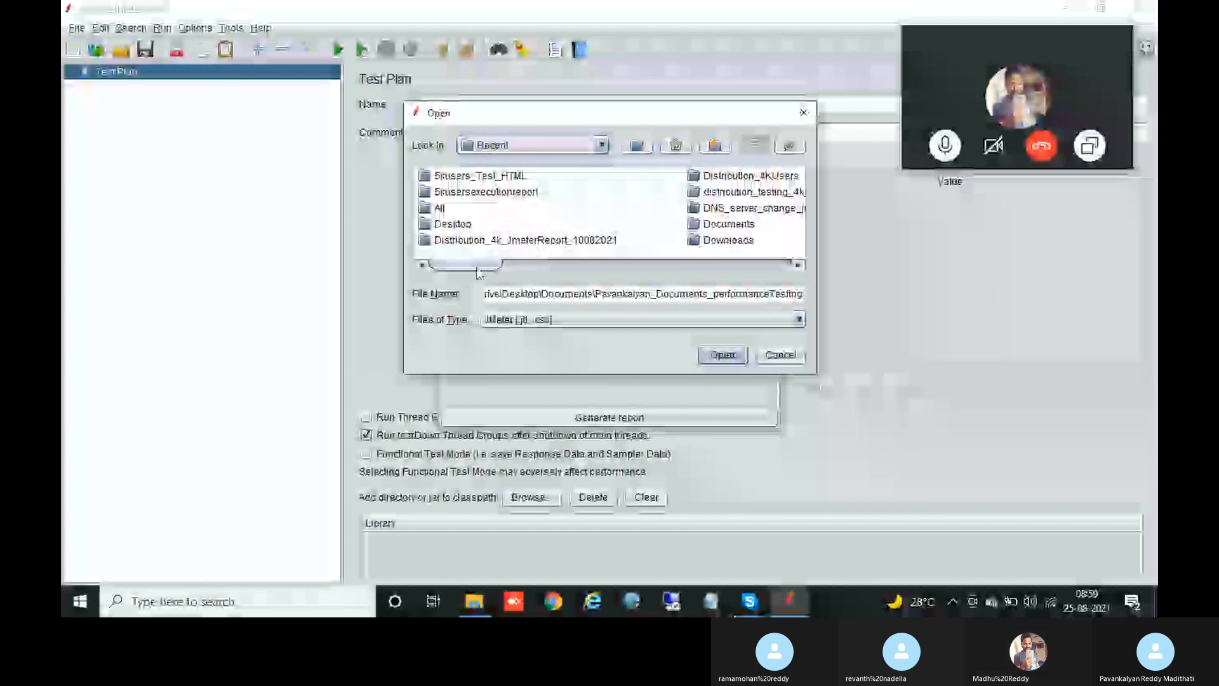
{"action": "scroll", "coordinate": [568, 209], "scroll_direction": "right", "scroll_amount": 2}
{"action": "left_click", "coordinate": [567, 192]}
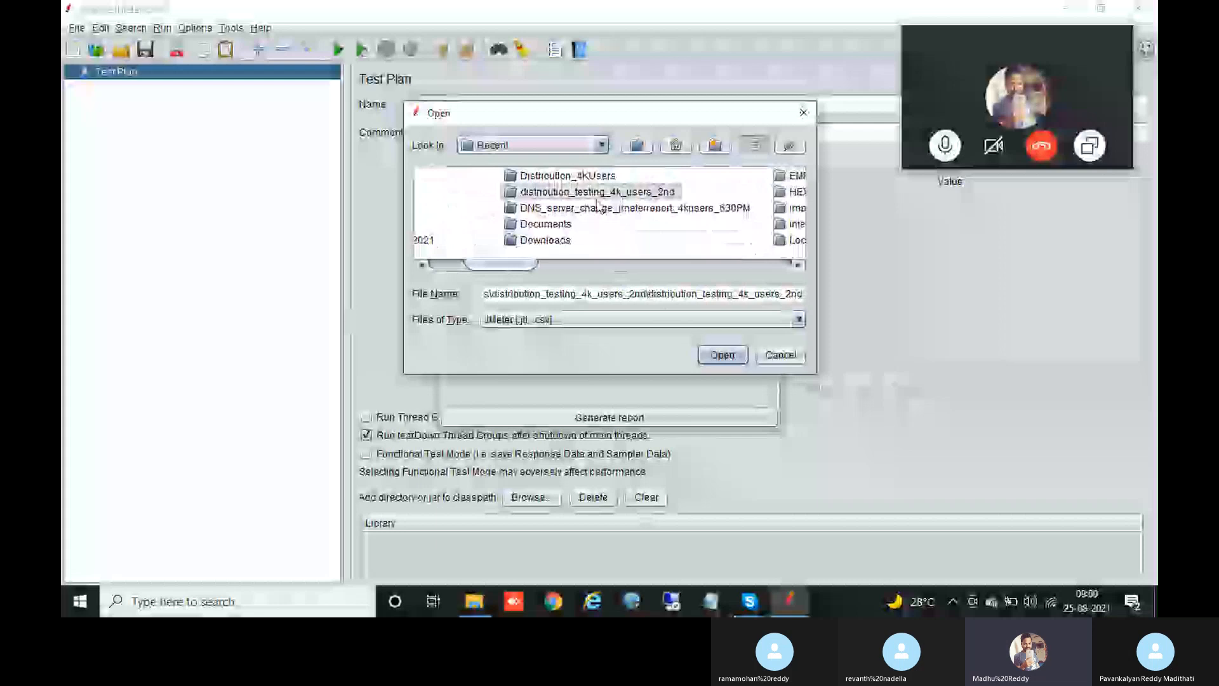
{"action": "double_click", "coordinate": [585, 194]}
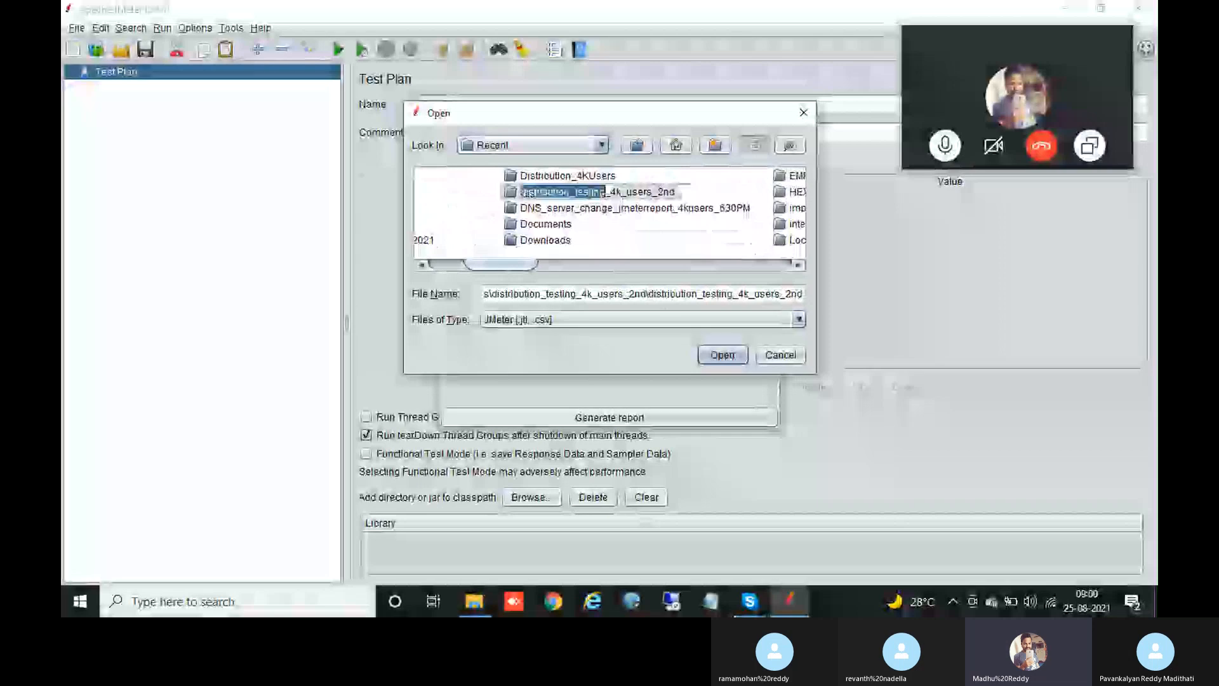
{"action": "left_click", "coordinate": [585, 212]}
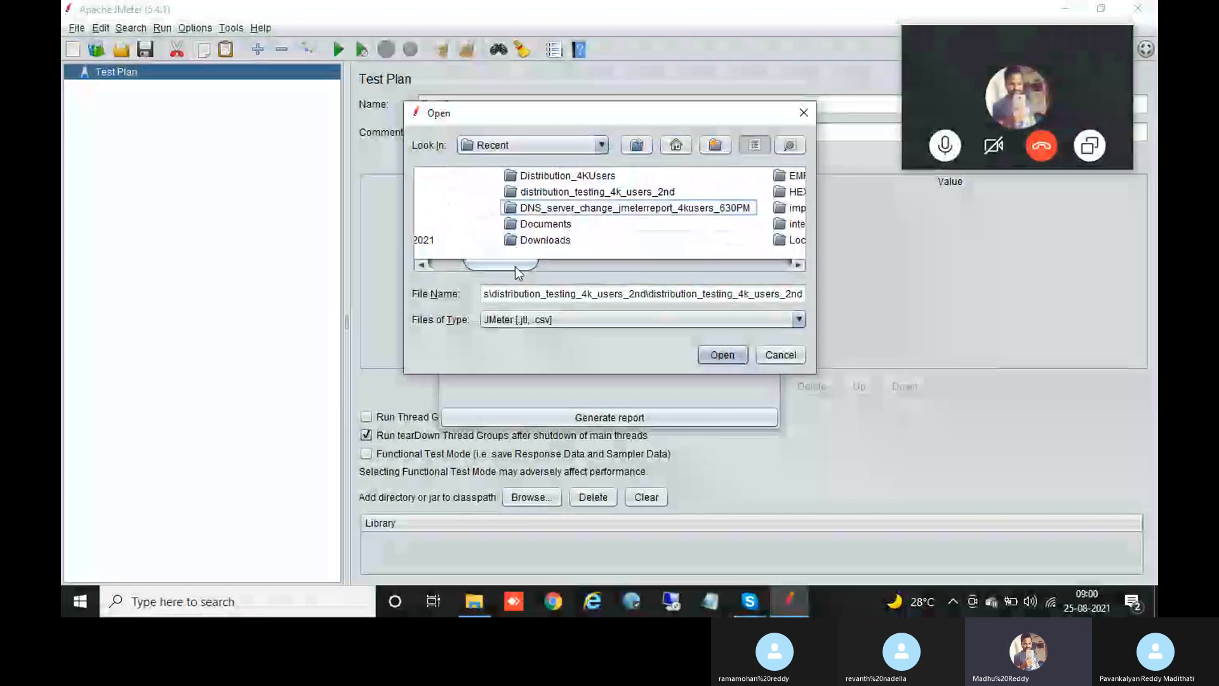
Step: Bring up the Skype meeting call screen and drag the screen-sharing notice aside
{"action": "left_click_drag", "start_coordinate": [517, 269], "coordinate": [567, 272]}
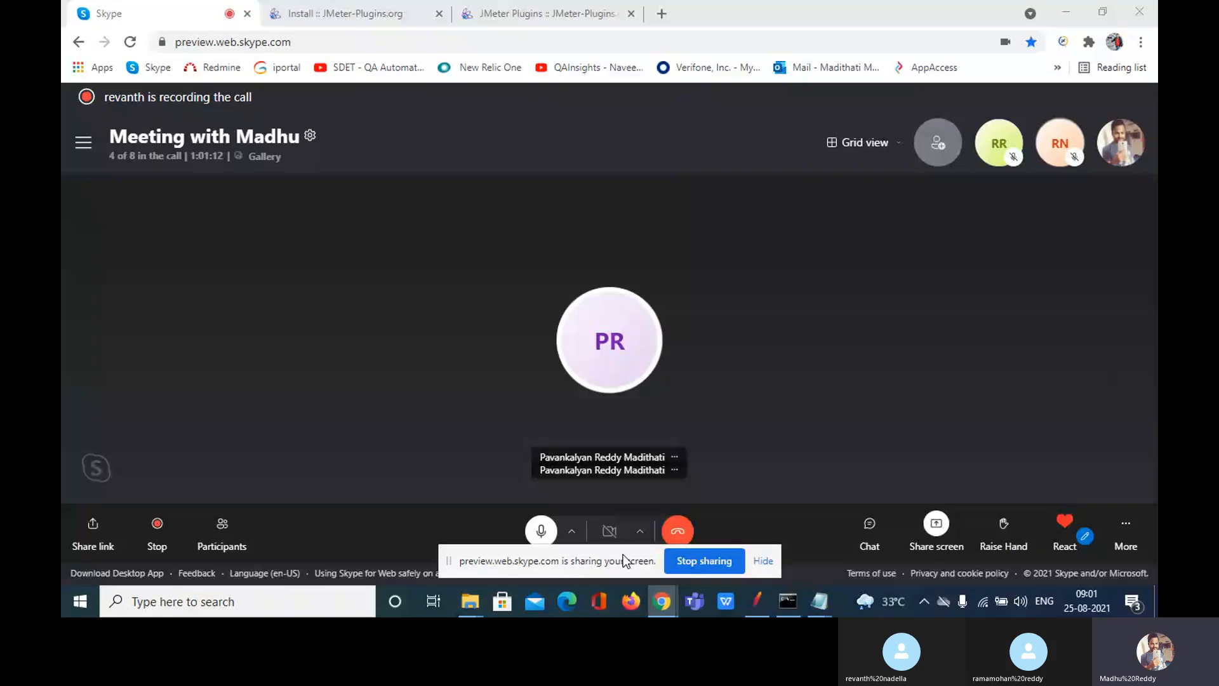
{"action": "left_click_drag", "start_coordinate": [624, 560], "coordinate": [265, 604]}
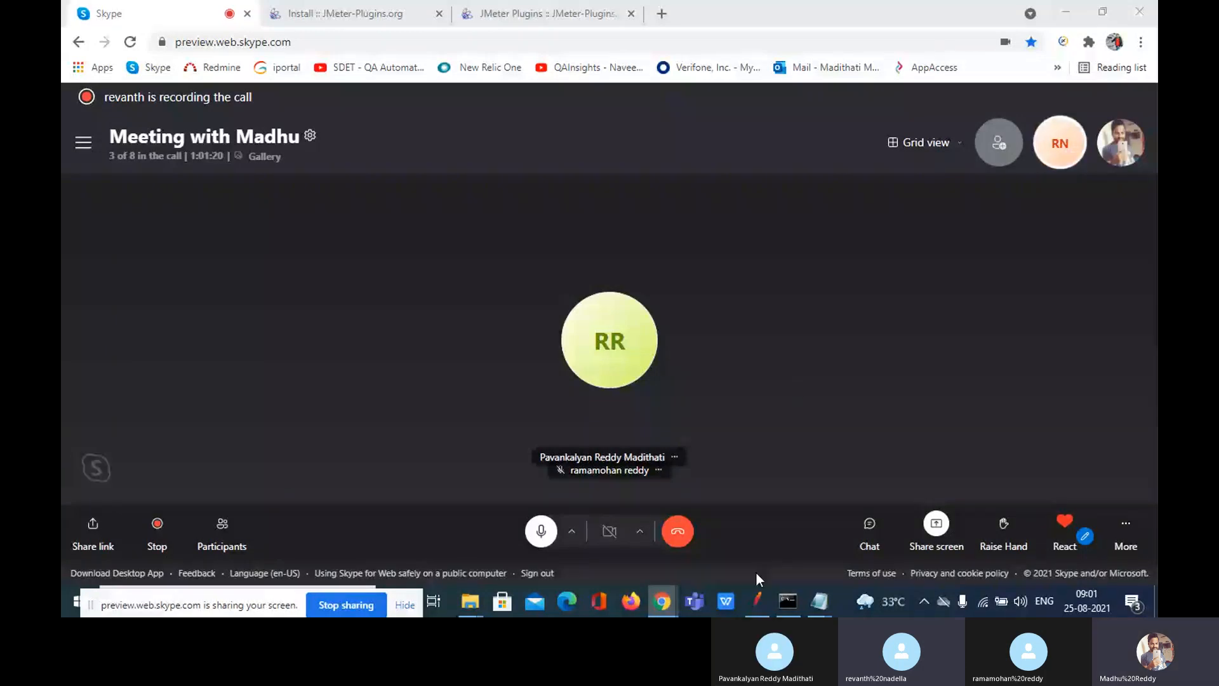
Step: Open index.html from the Jmeter_html report folder with Google Chrome
{"action": "left_click", "coordinate": [470, 601]}
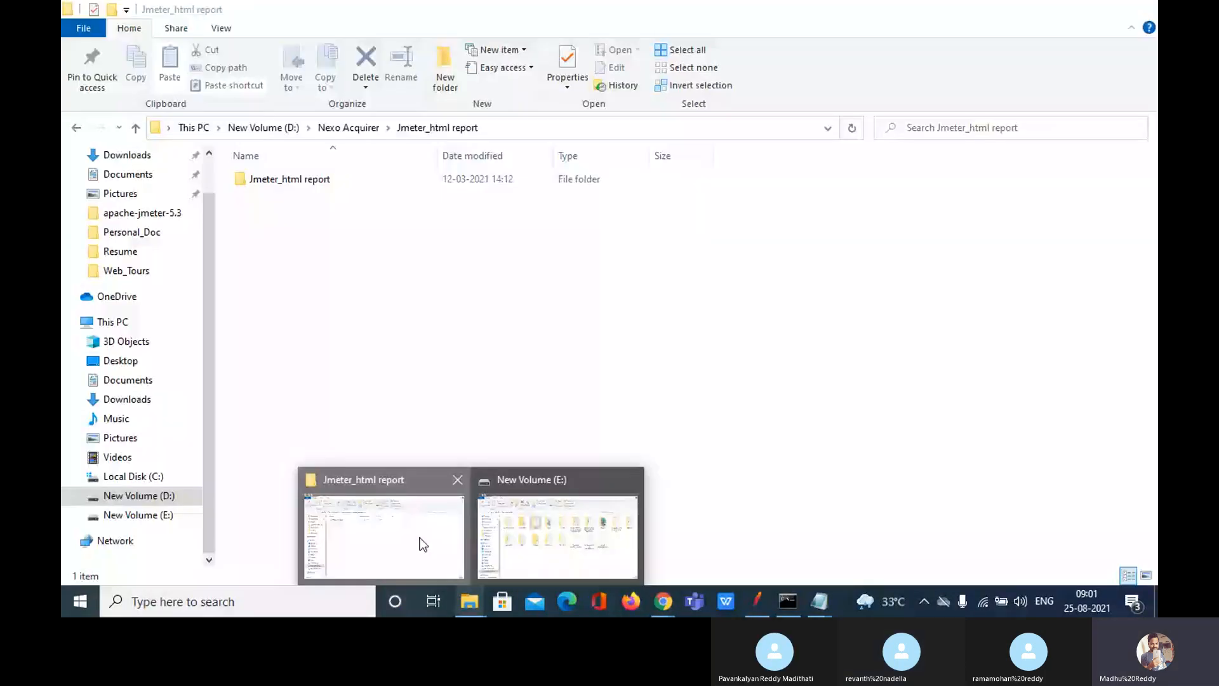
{"action": "left_click", "coordinate": [423, 544]}
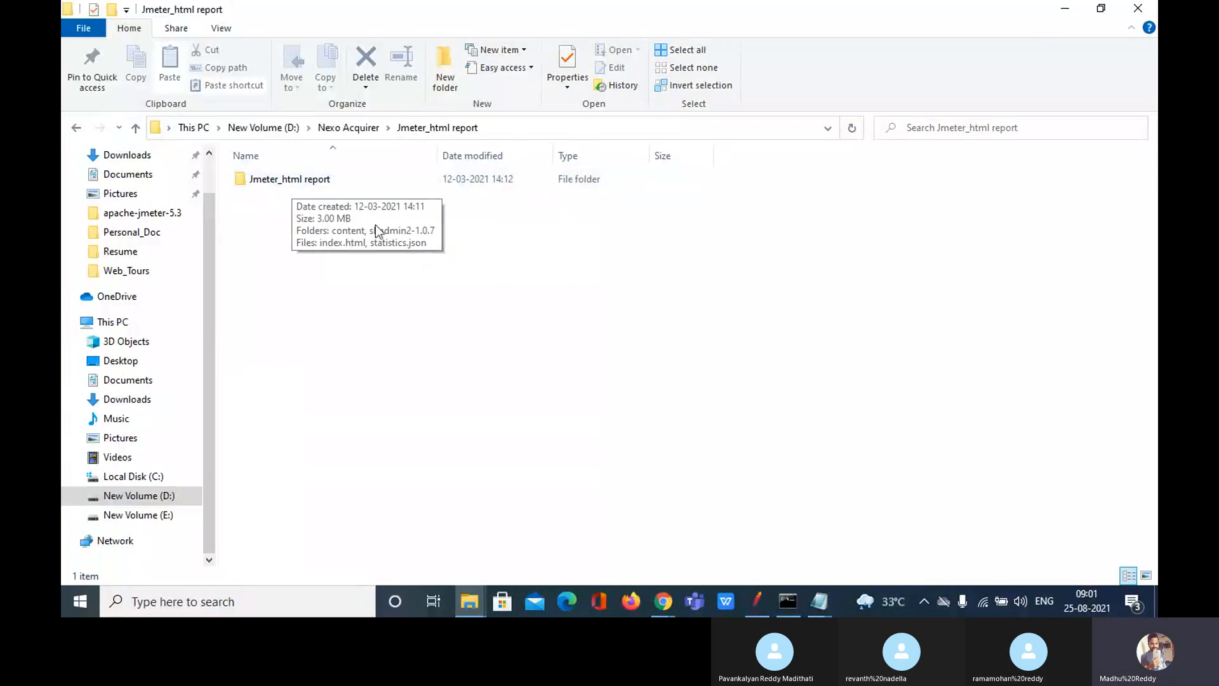
{"action": "double_click", "coordinate": [341, 180]}
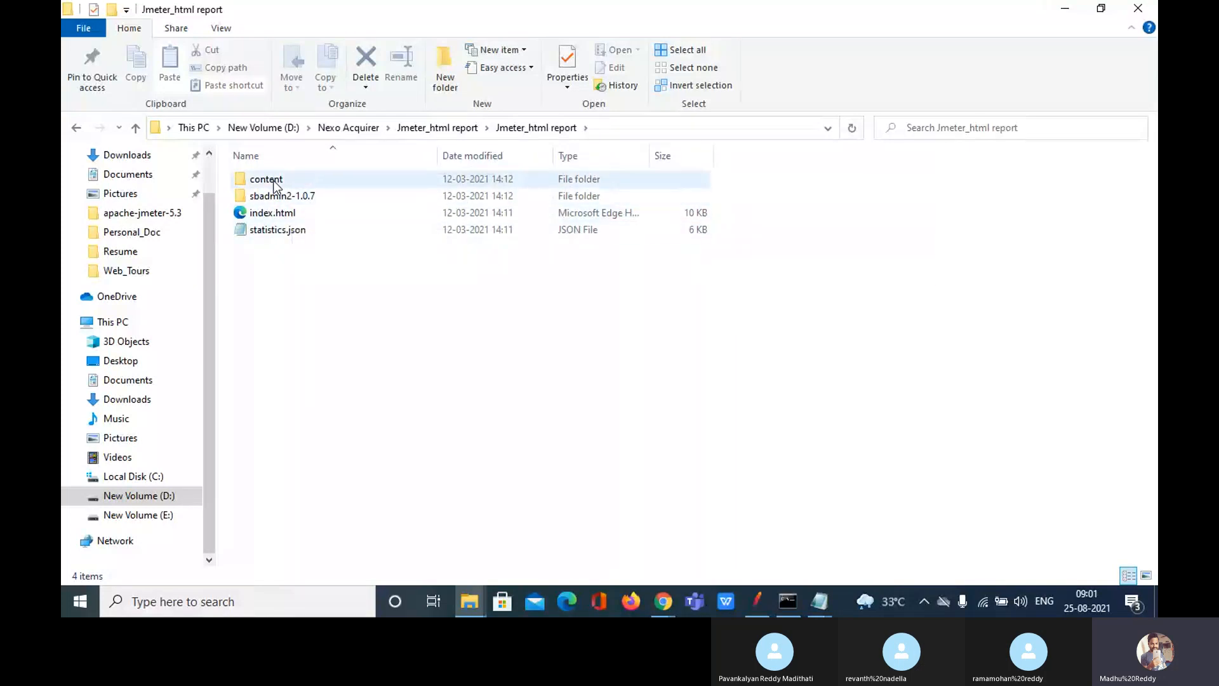
{"action": "left_click", "coordinate": [275, 216]}
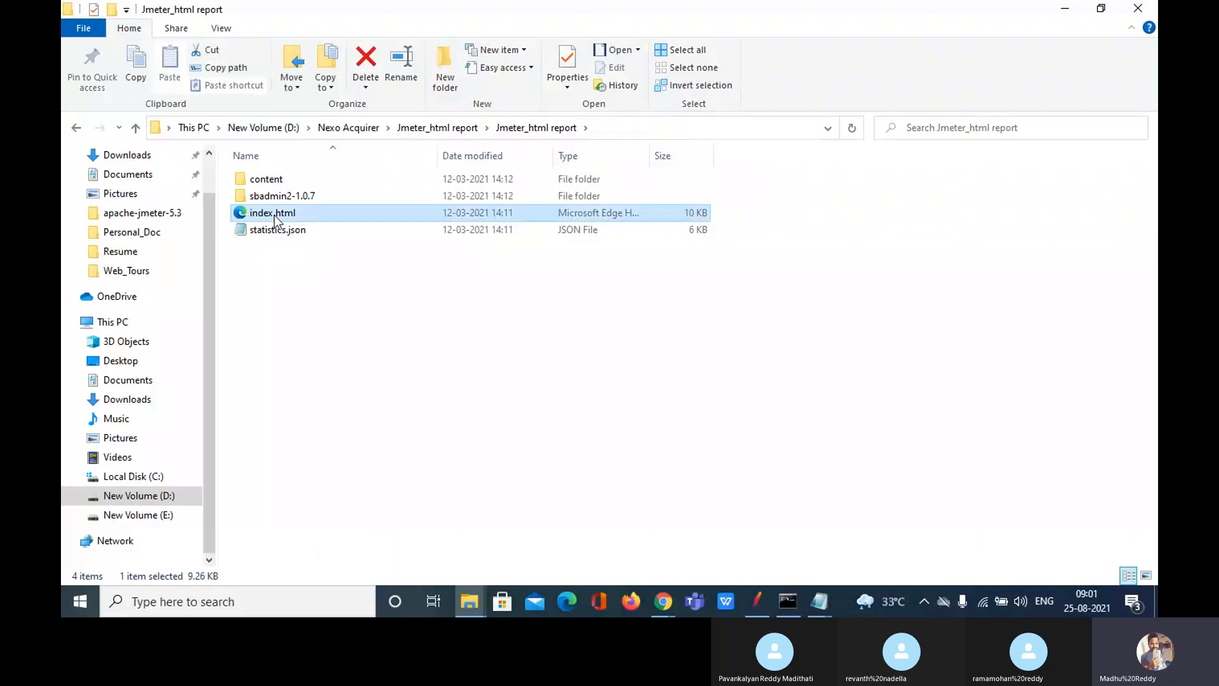
{"action": "right_click", "coordinate": [274, 214]}
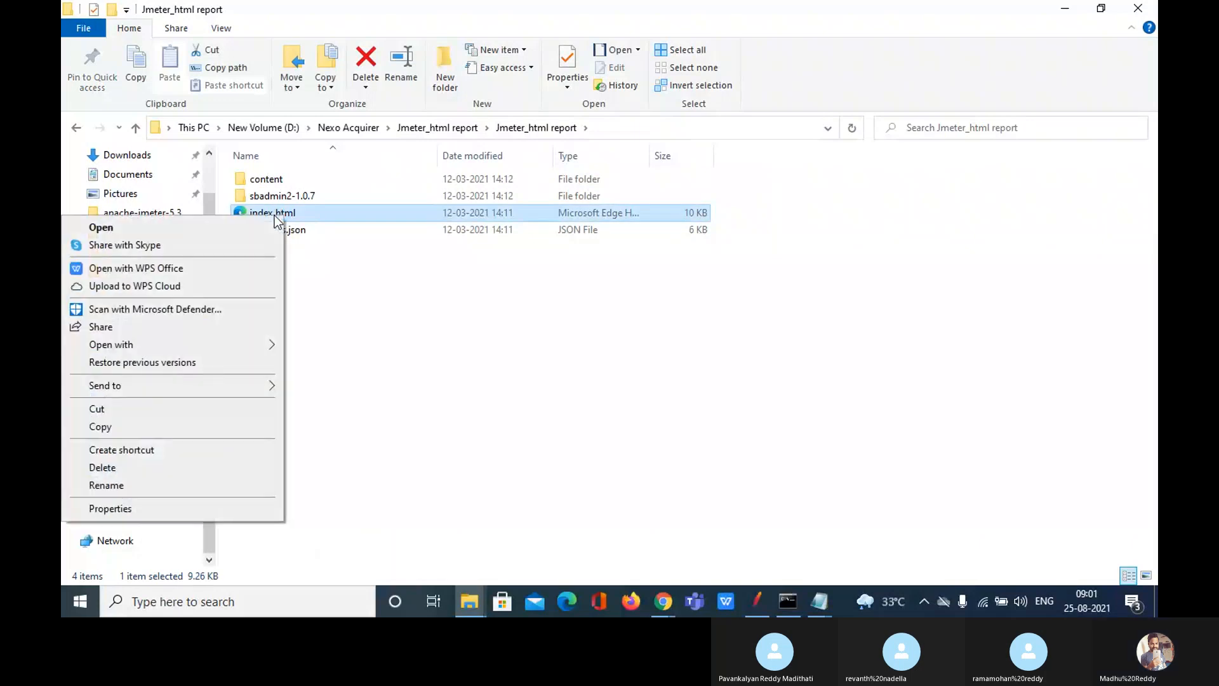
{"action": "mouse_move", "coordinate": [263, 347]}
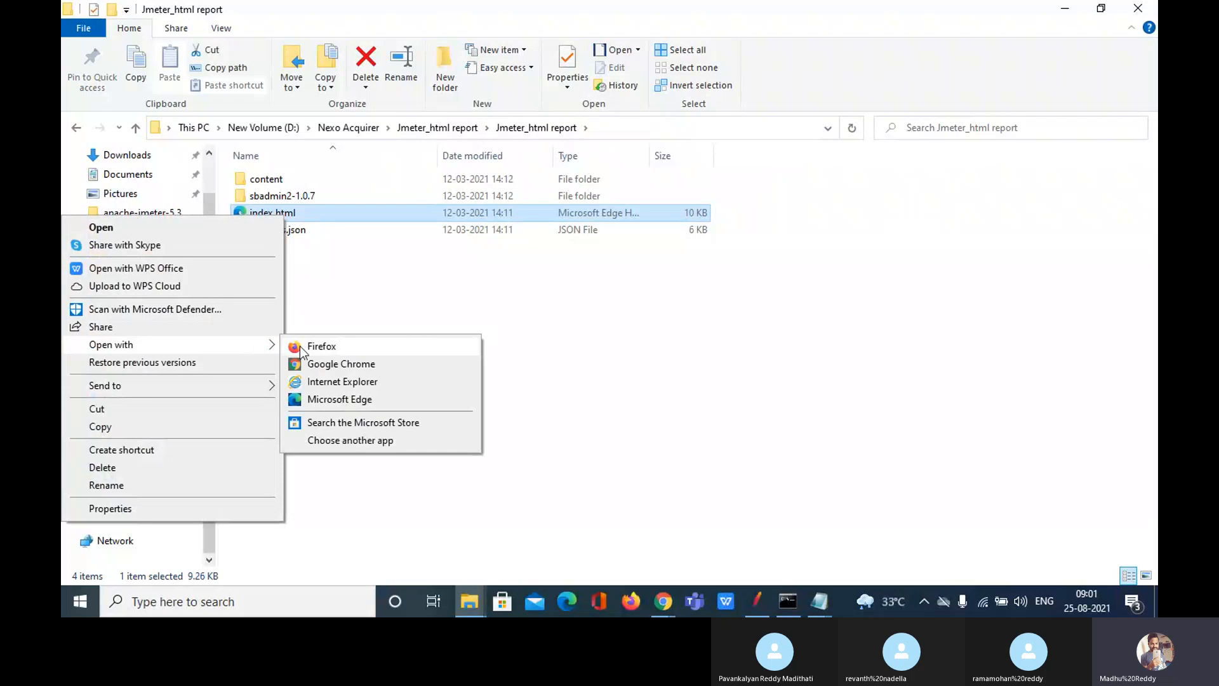
{"action": "left_click", "coordinate": [345, 367]}
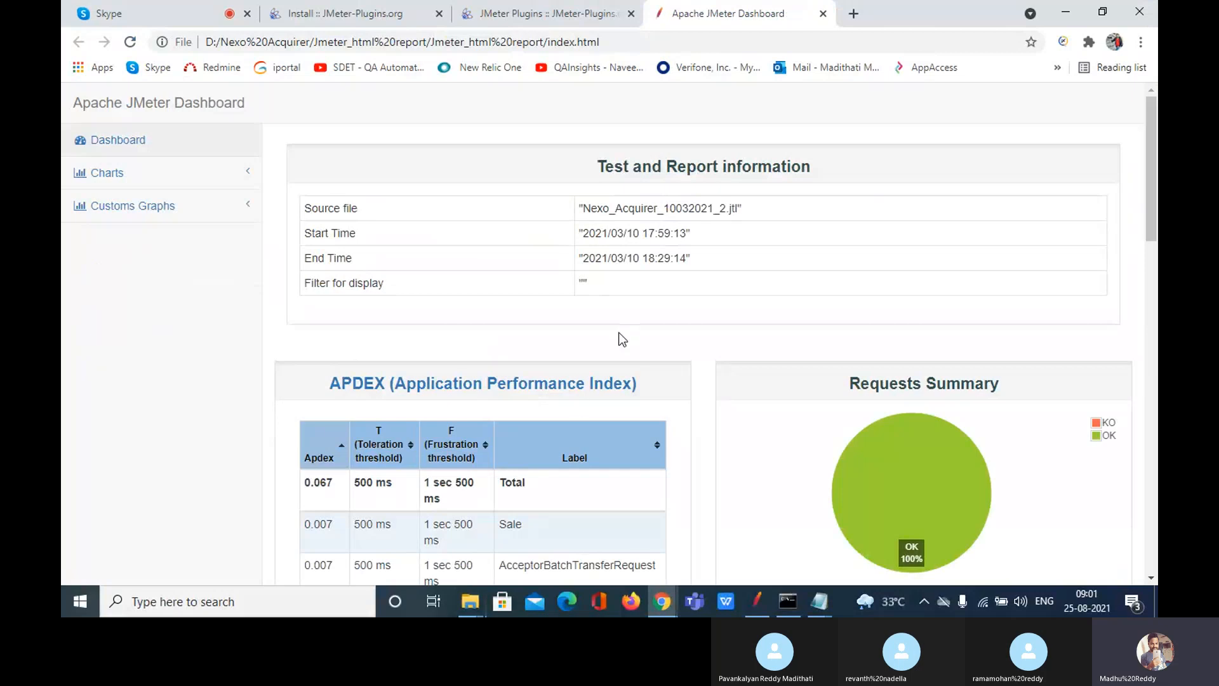
{"action": "left_click", "coordinate": [133, 144]}
{"action": "left_click_drag", "start_coordinate": [597, 166], "coordinate": [810, 172]}
{"action": "left_click", "coordinate": [811, 172]}
{"action": "left_click_drag", "start_coordinate": [308, 208], "coordinate": [403, 218]}
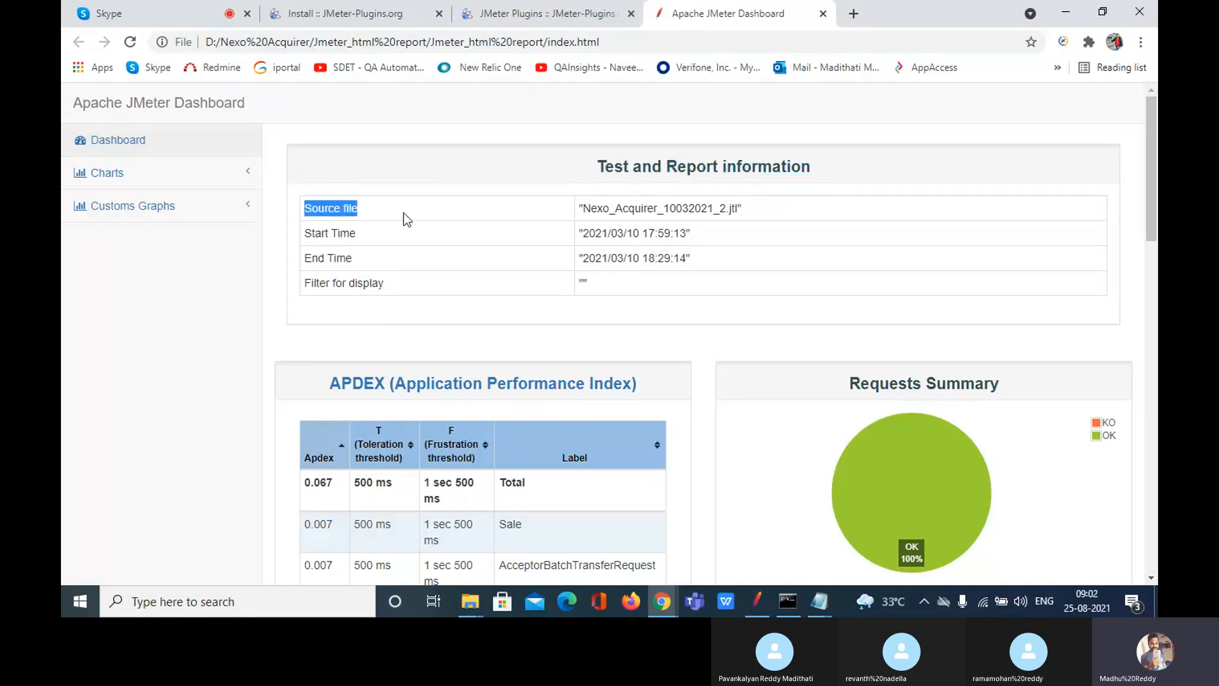
{"action": "left_click", "coordinate": [746, 214]}
{"action": "left_click_drag", "start_coordinate": [746, 214], "coordinate": [586, 221]}
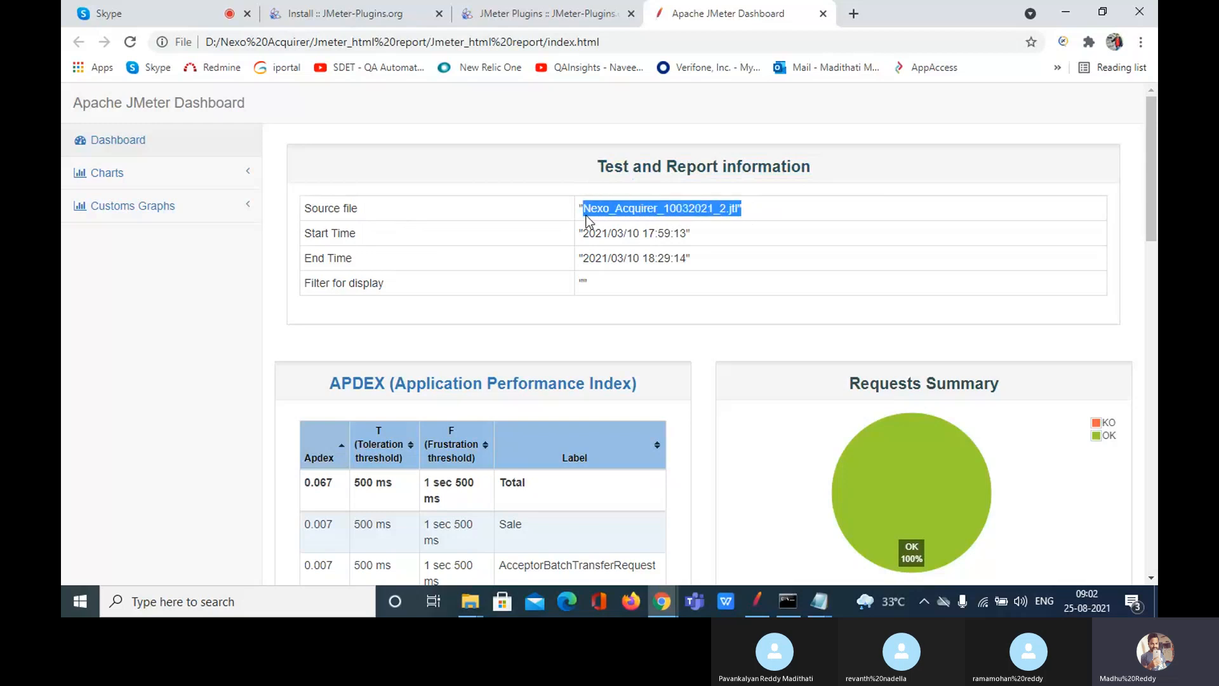
{"action": "left_click", "coordinate": [754, 607]}
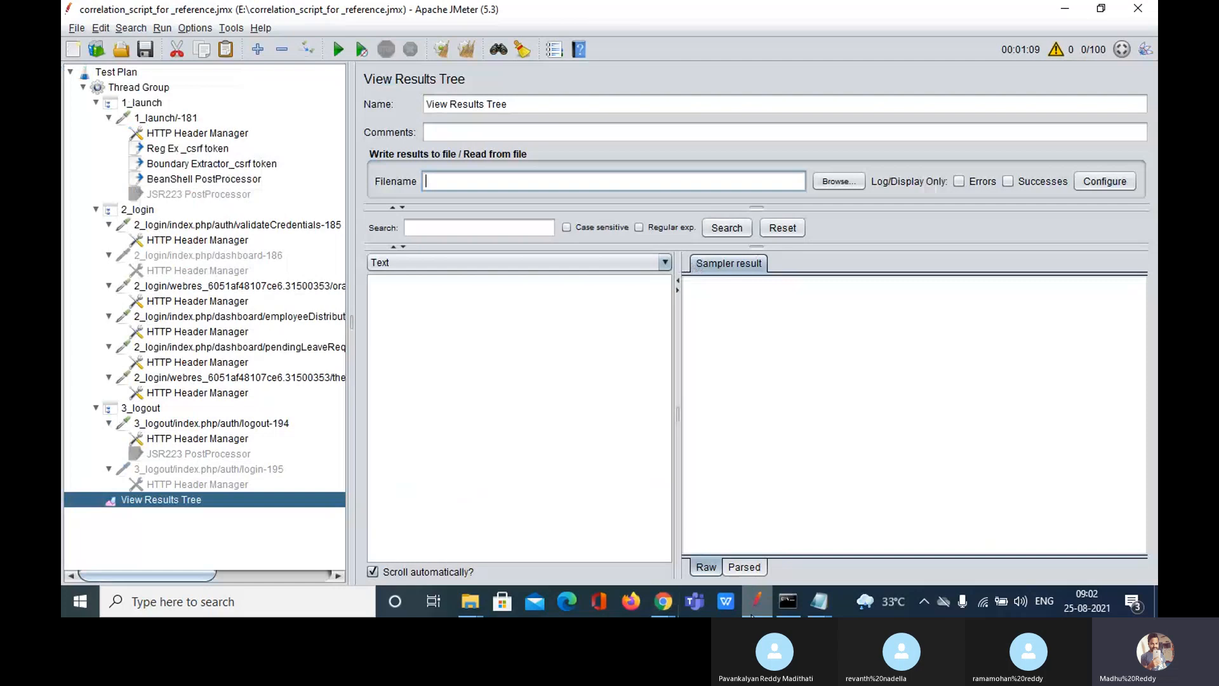
{"action": "left_click", "coordinate": [836, 182]}
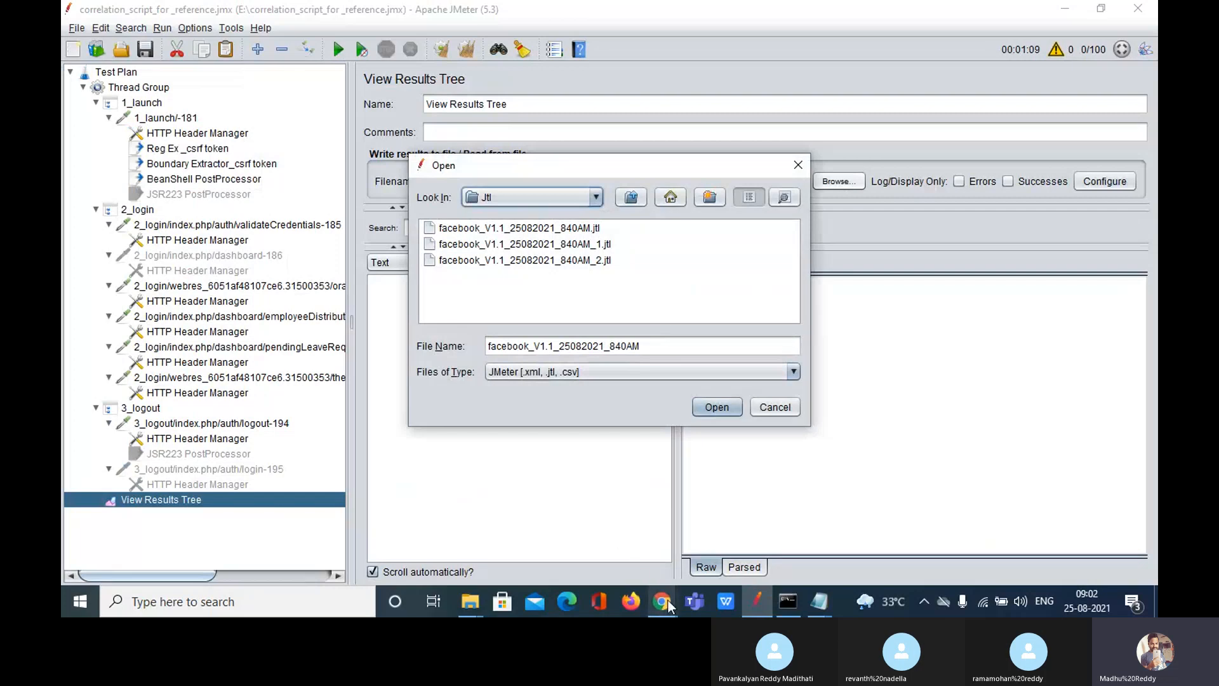
{"action": "mouse_move", "coordinate": [668, 602]}
{"action": "left_click", "coordinate": [623, 551]}
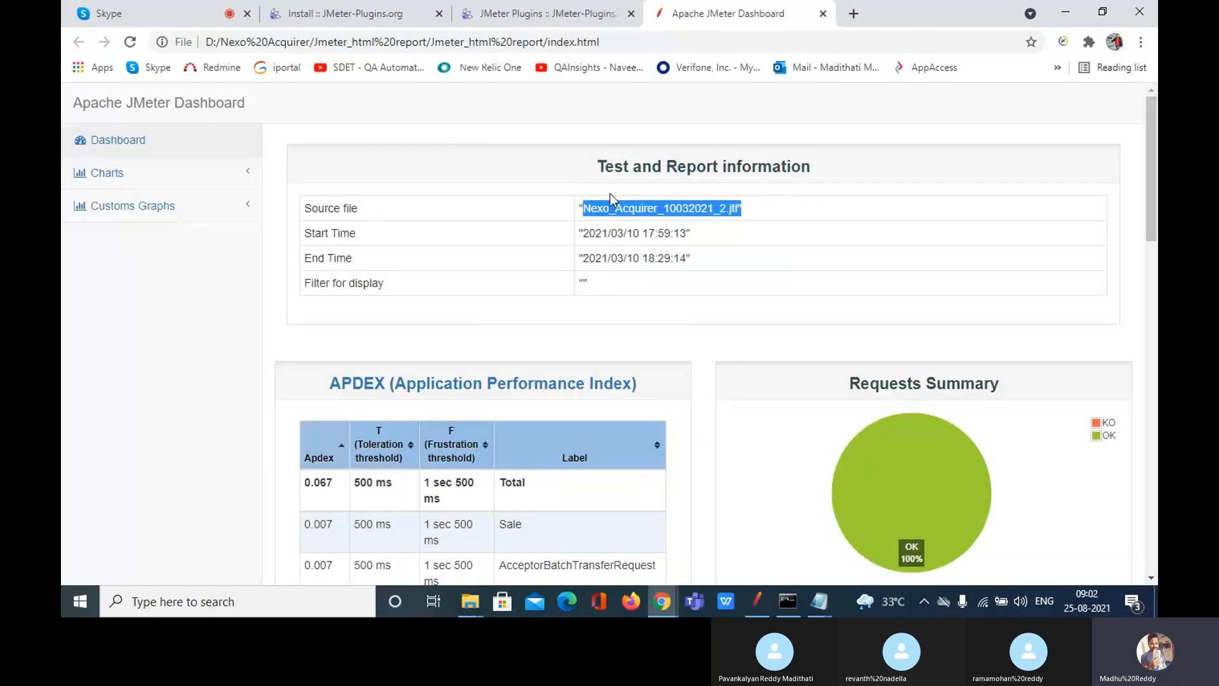
{"action": "left_click", "coordinate": [580, 208]}
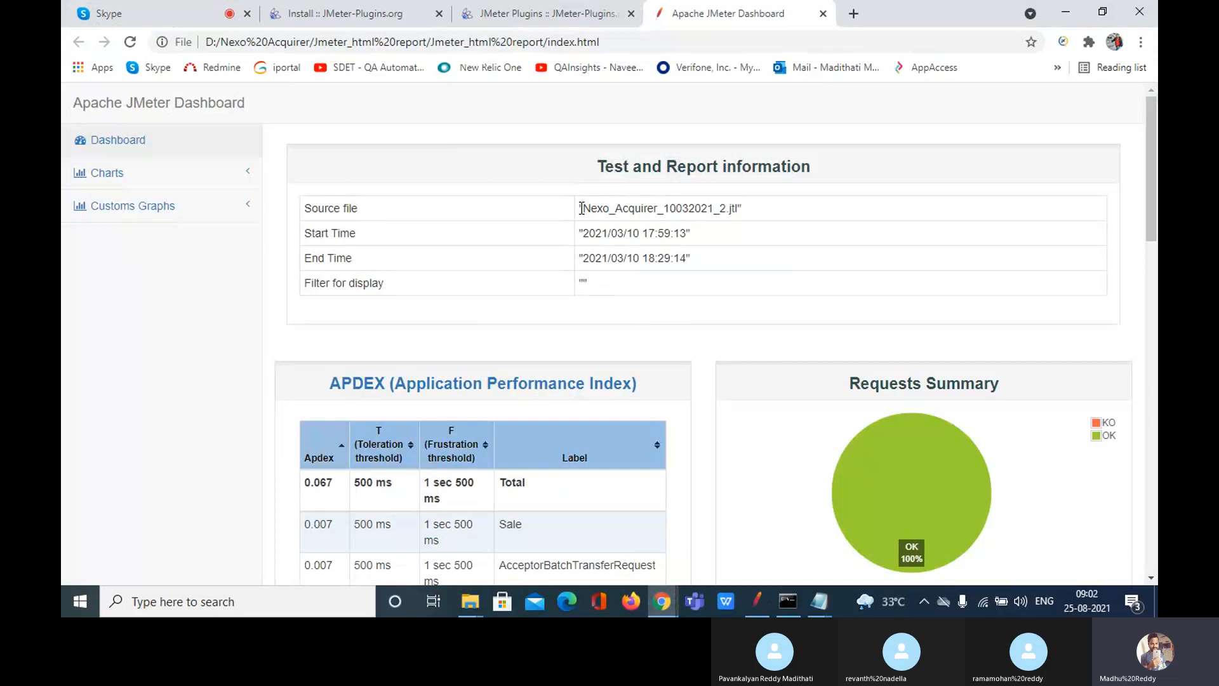
{"action": "left_click_drag", "start_coordinate": [579, 208], "coordinate": [755, 218]}
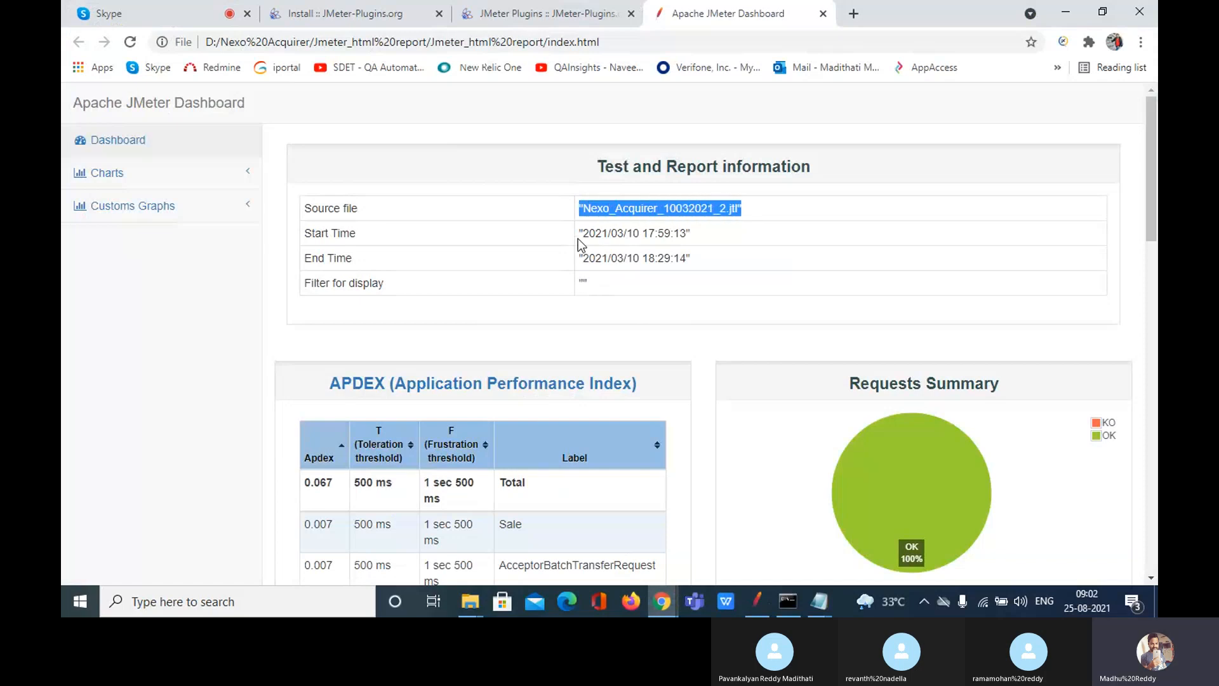
{"action": "left_click", "coordinate": [472, 236]}
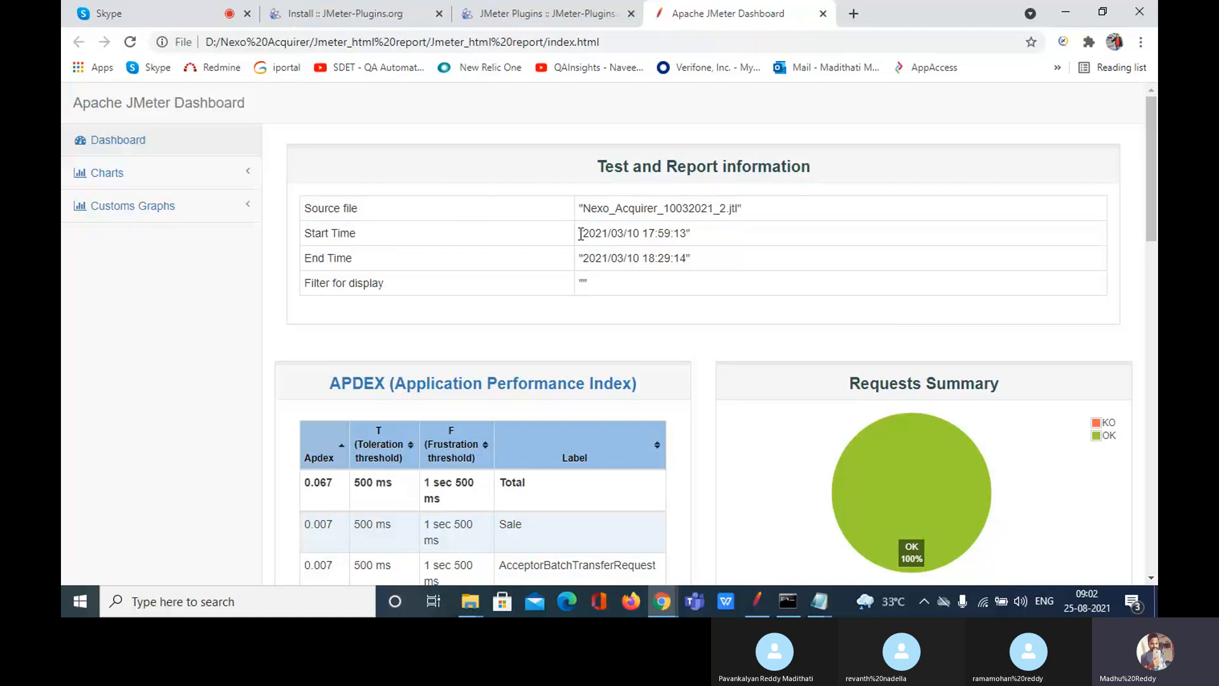
{"action": "left_click_drag", "start_coordinate": [580, 234], "coordinate": [702, 236]}
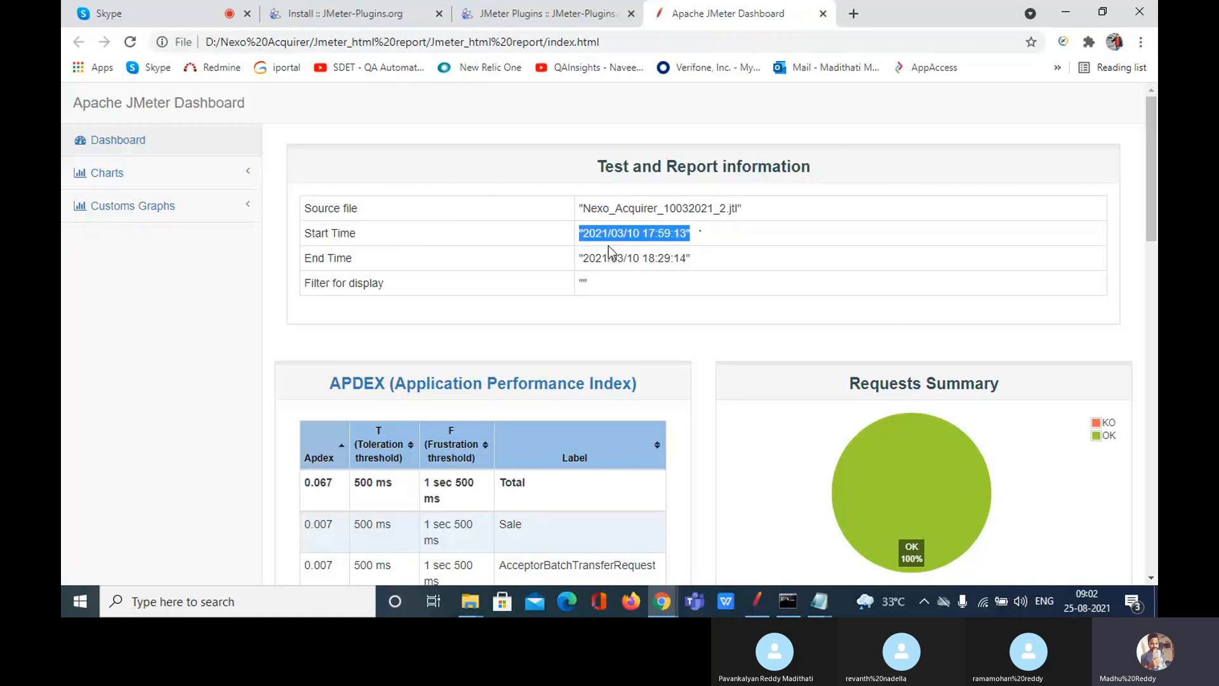
{"action": "left_click", "coordinate": [458, 273]}
{"action": "left_click_drag", "start_coordinate": [701, 266], "coordinate": [581, 261]}
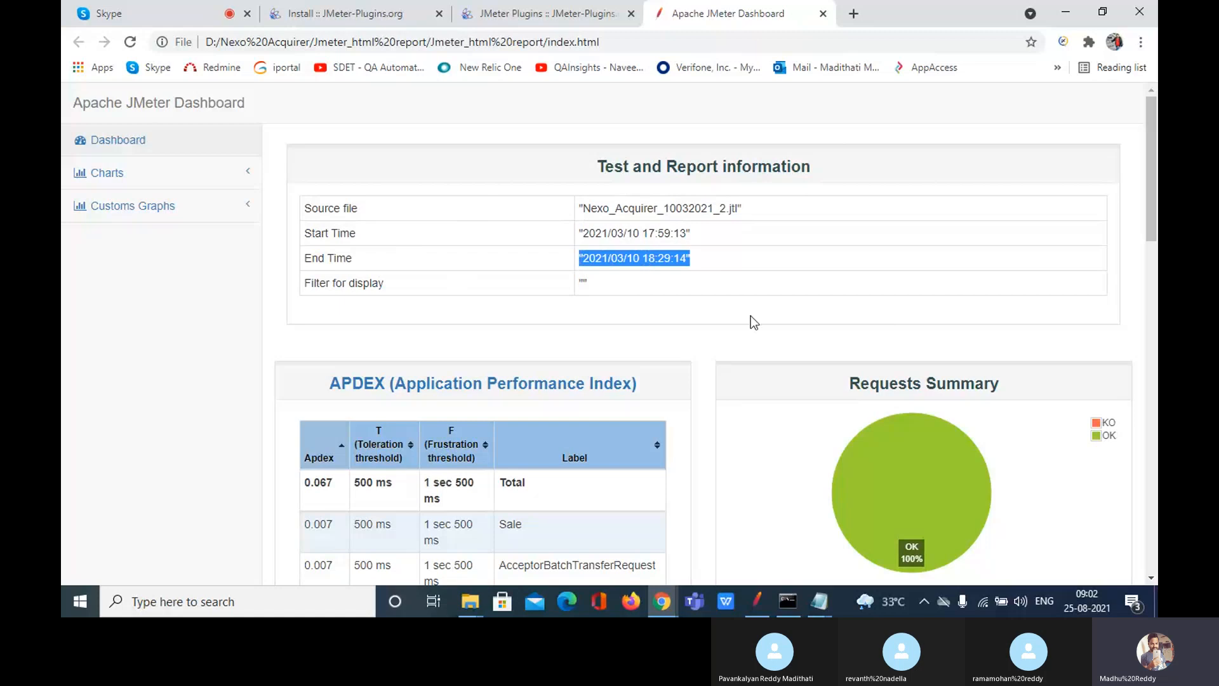
{"action": "left_click", "coordinate": [700, 241]}
{"action": "left_click_drag", "start_coordinate": [700, 241], "coordinate": [578, 236]}
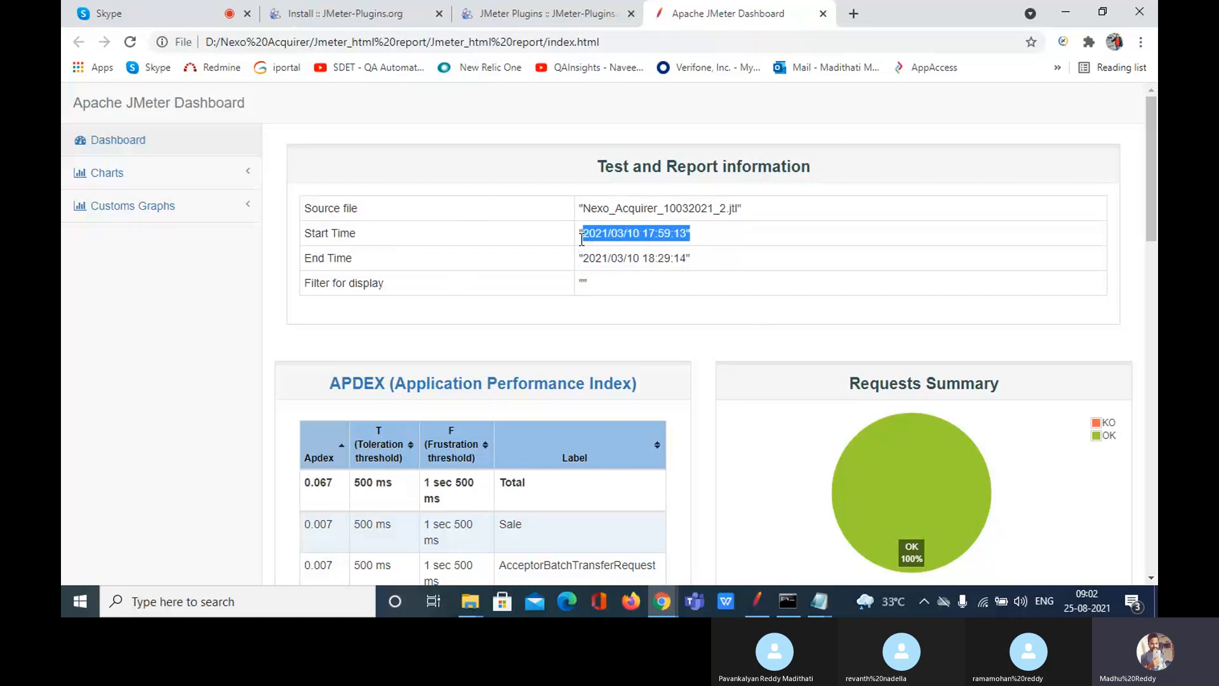
{"action": "left_click_drag", "start_coordinate": [699, 263], "coordinate": [580, 218]}
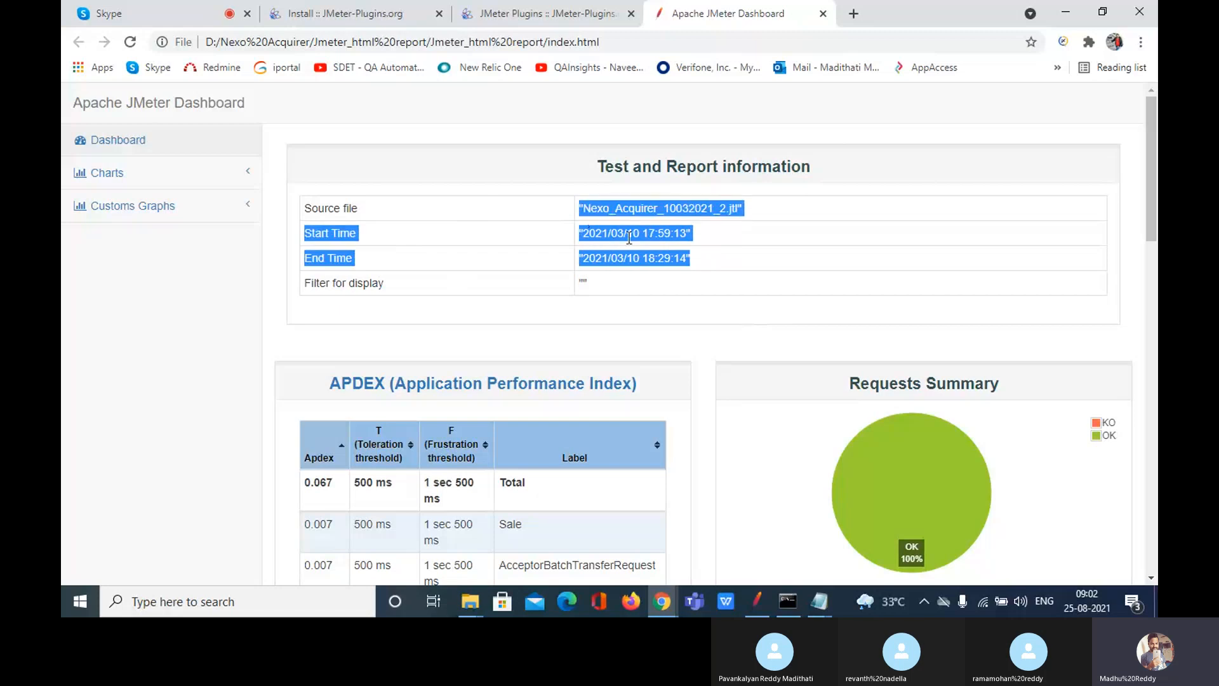
{"action": "left_click_drag", "start_coordinate": [686, 259], "coordinate": [444, 251]}
{"action": "left_click", "coordinate": [752, 261]}
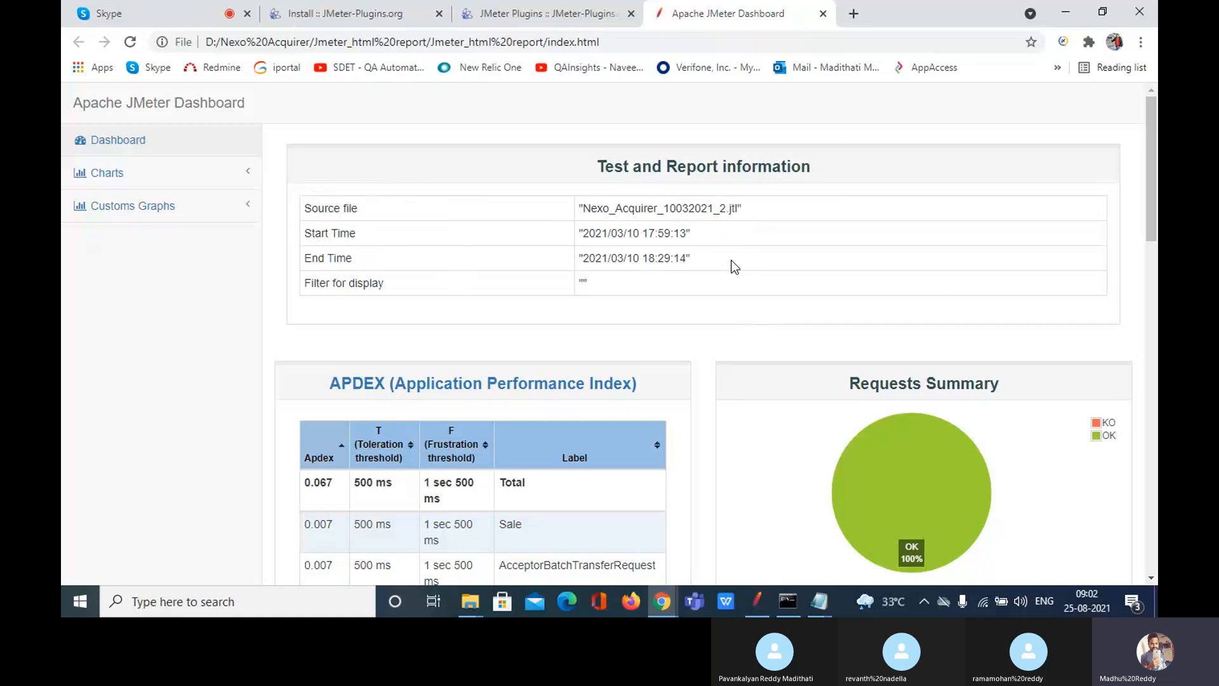
{"action": "left_click_drag", "start_coordinate": [735, 266], "coordinate": [314, 218]}
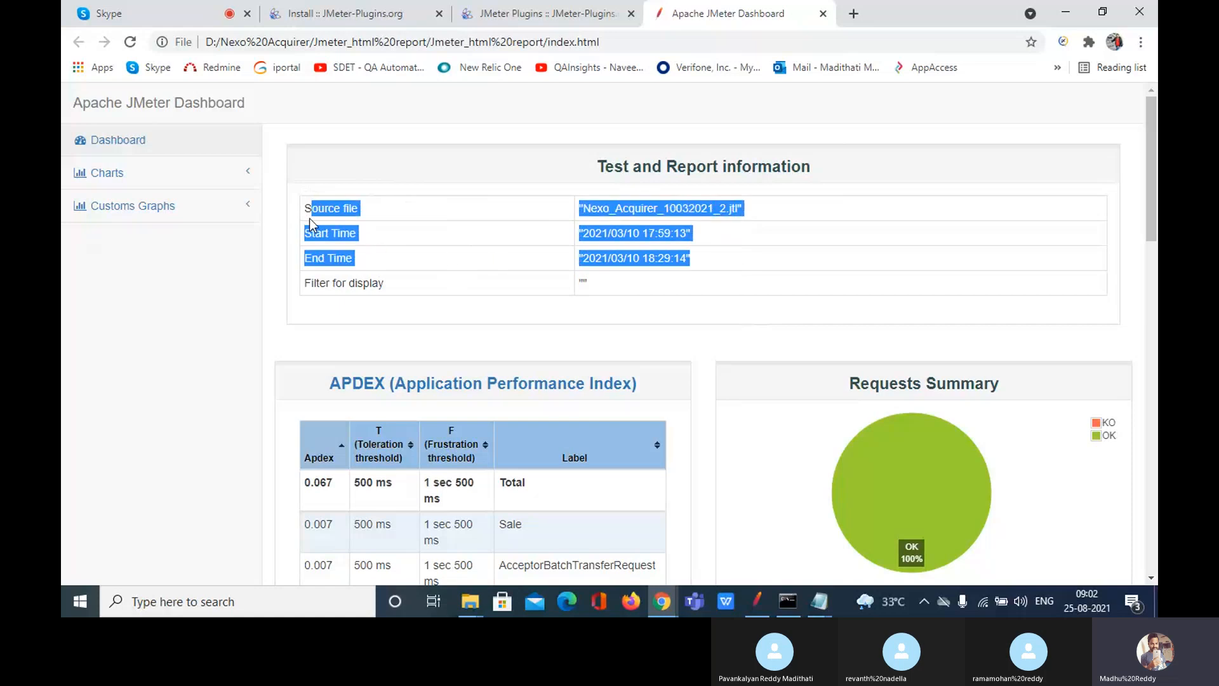
{"action": "left_click", "coordinate": [728, 243]}
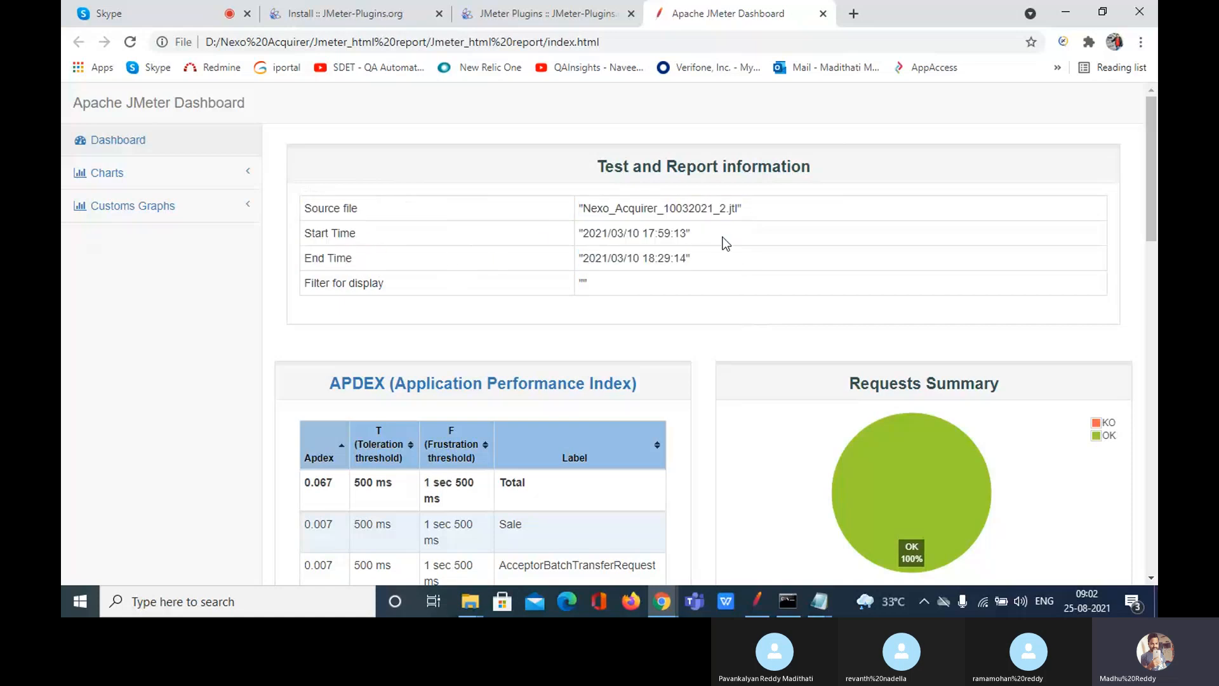
{"action": "left_click_drag", "start_coordinate": [696, 236], "coordinate": [578, 231]}
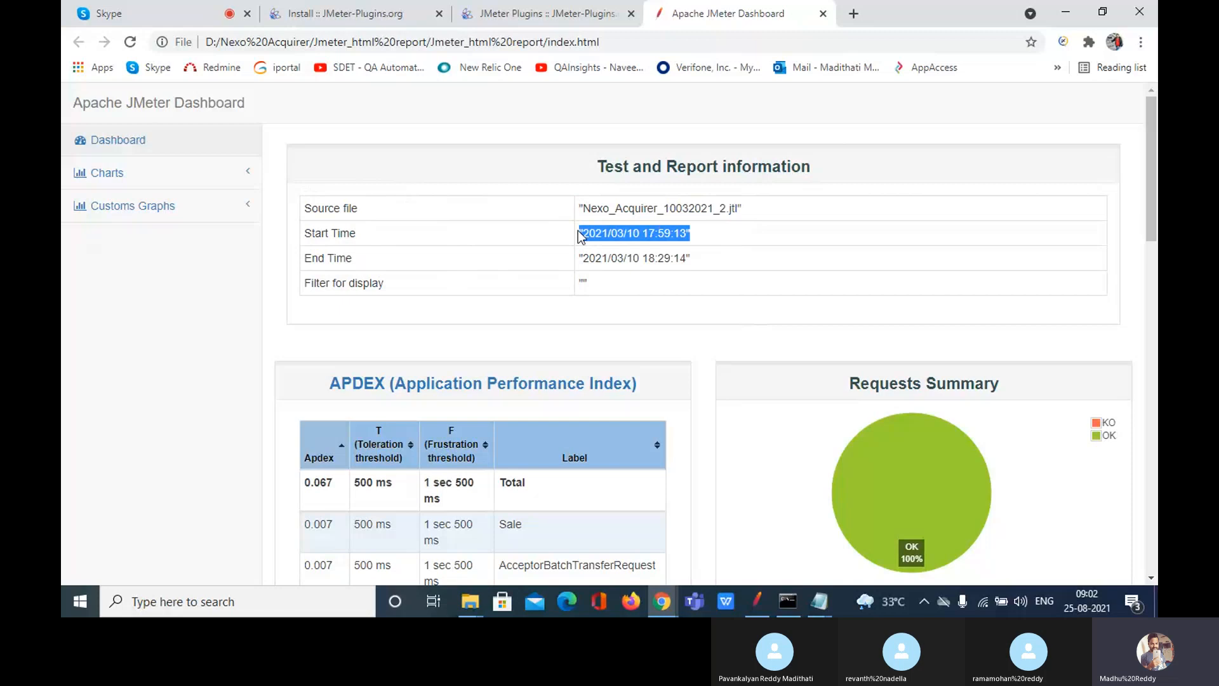
{"action": "left_click_drag", "start_coordinate": [715, 265], "coordinate": [578, 257]}
Step: Scroll past APDEX and the 100% OK Requests Summary pie to the Statistics table
{"action": "scroll", "coordinate": [748, 327], "scroll_direction": "down", "scroll_amount": 2}
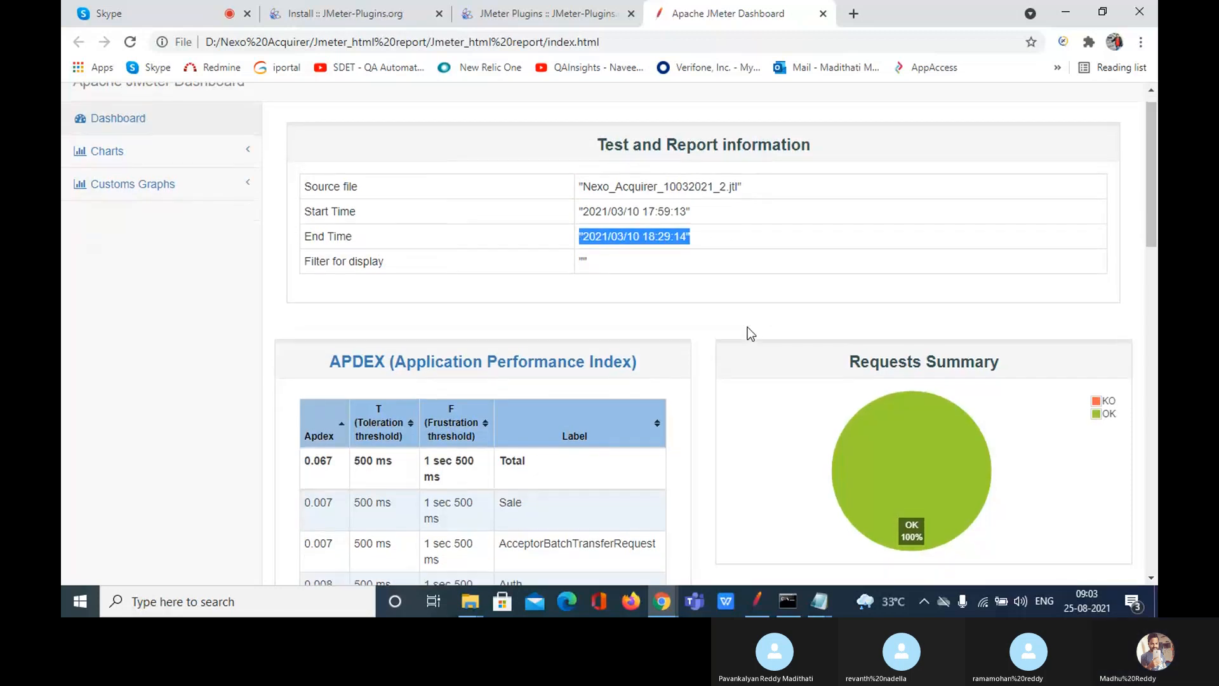
{"action": "scroll", "coordinate": [748, 326], "scroll_direction": "down", "scroll_amount": 1}
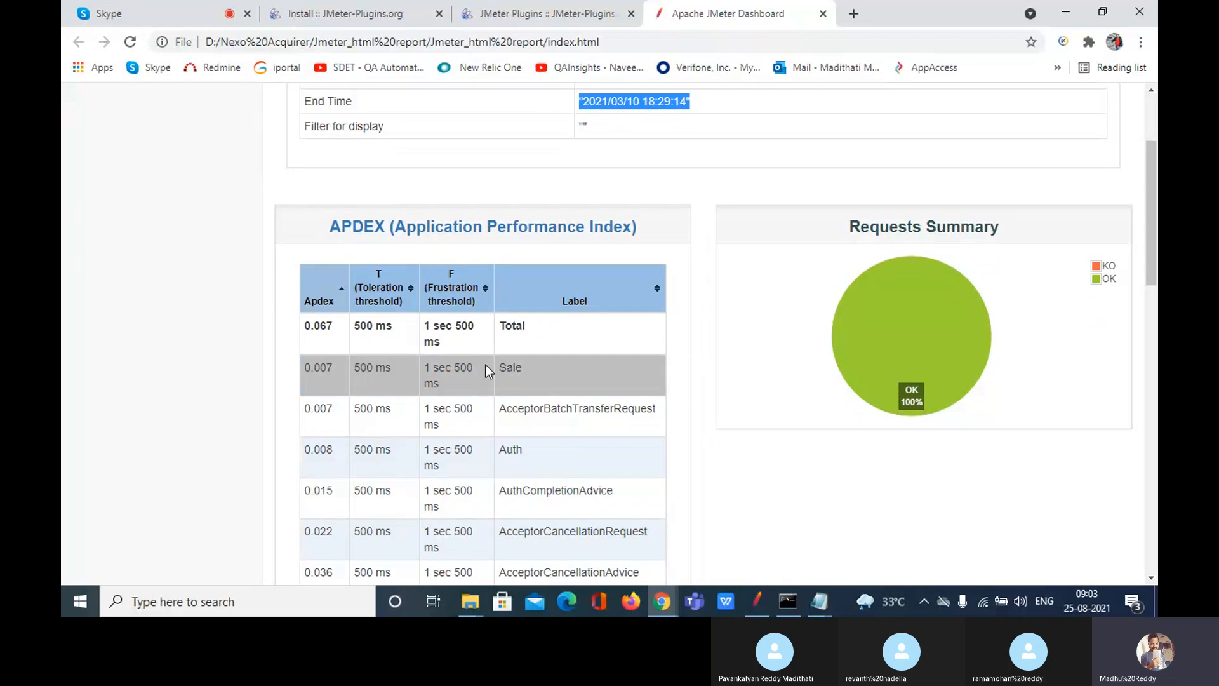
{"action": "left_click_drag", "start_coordinate": [768, 229], "coordinate": [742, 348]}
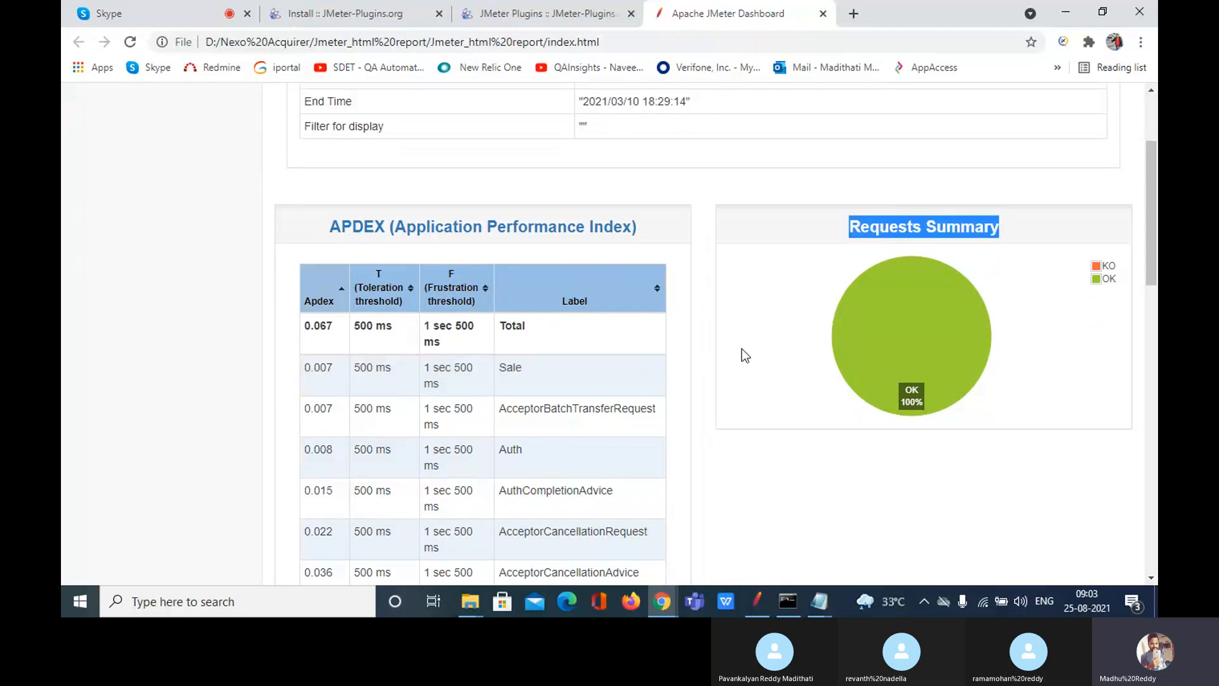
{"action": "left_click", "coordinate": [745, 353]}
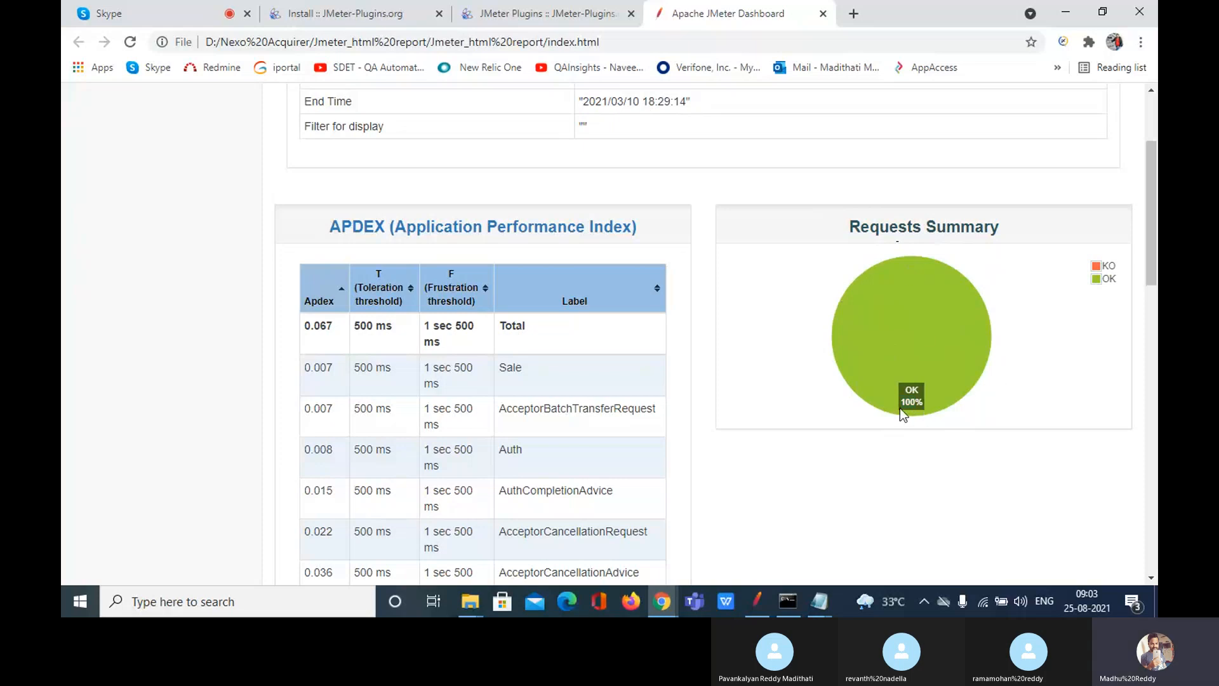
{"action": "left_click_drag", "start_coordinate": [911, 402], "coordinate": [930, 400]}
{"action": "scroll", "coordinate": [871, 413], "scroll_direction": "down", "scroll_amount": 5}
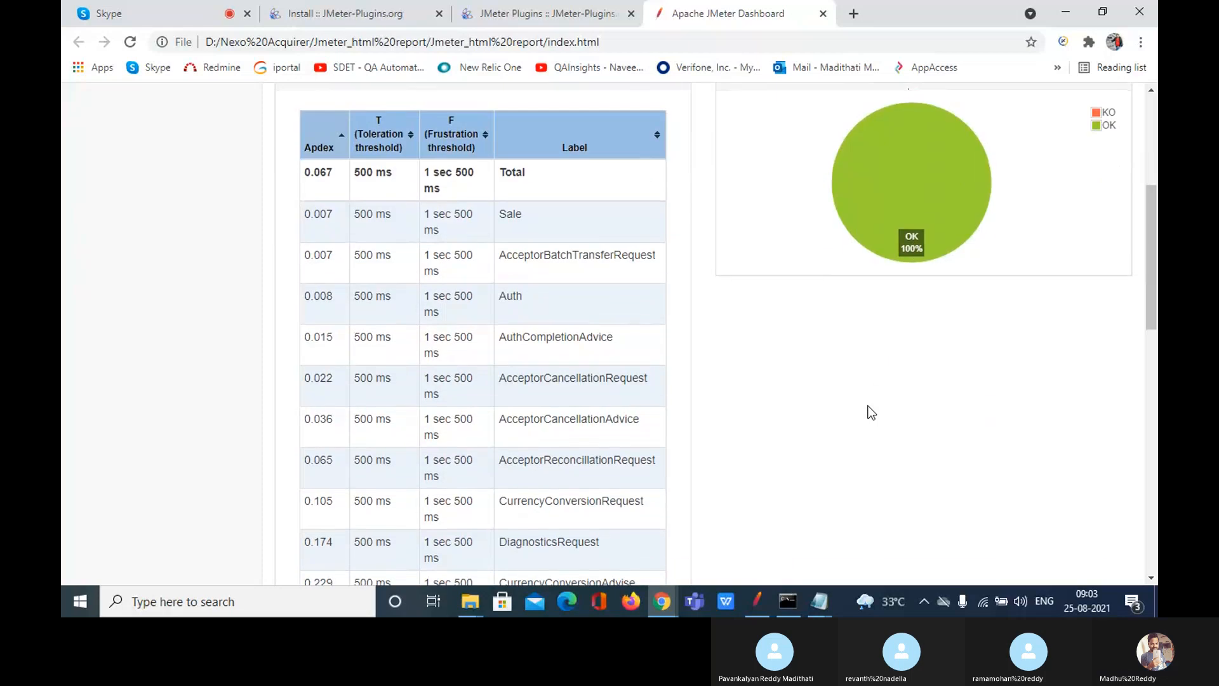
{"action": "scroll", "coordinate": [871, 412], "scroll_direction": "down", "scroll_amount": 6}
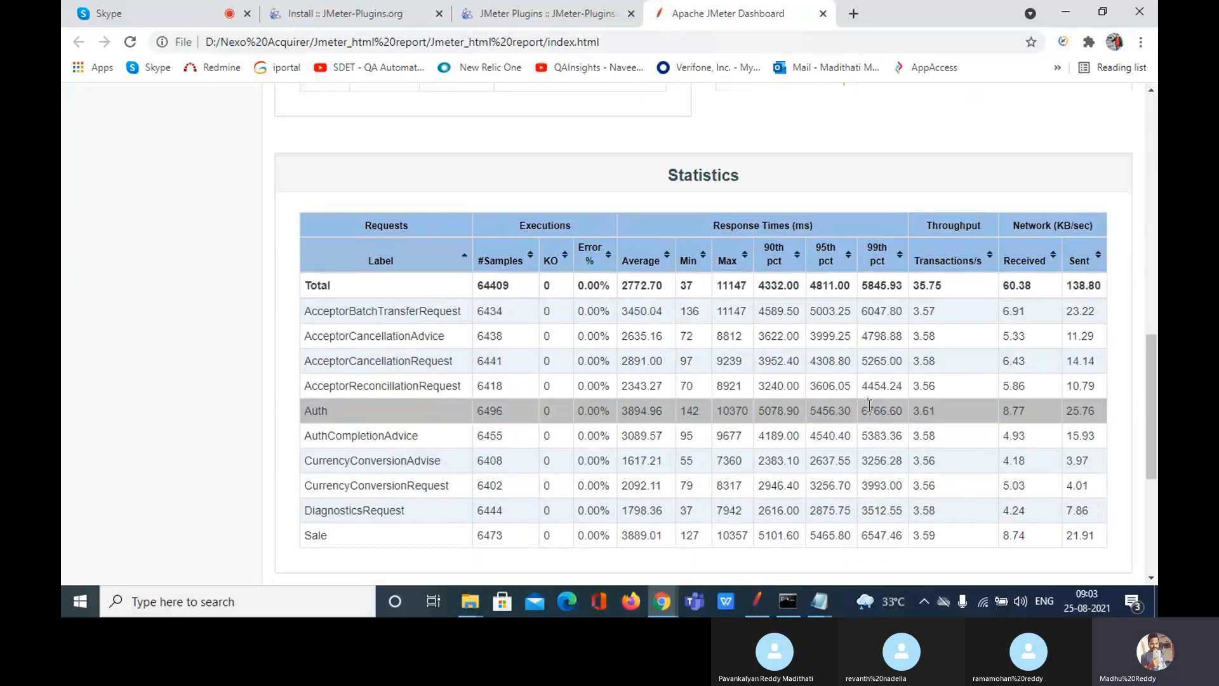
Step: Highlight the top rows of the Statistics table, then clear the selection
{"action": "scroll", "coordinate": [664, 394], "scroll_direction": "down", "scroll_amount": 1}
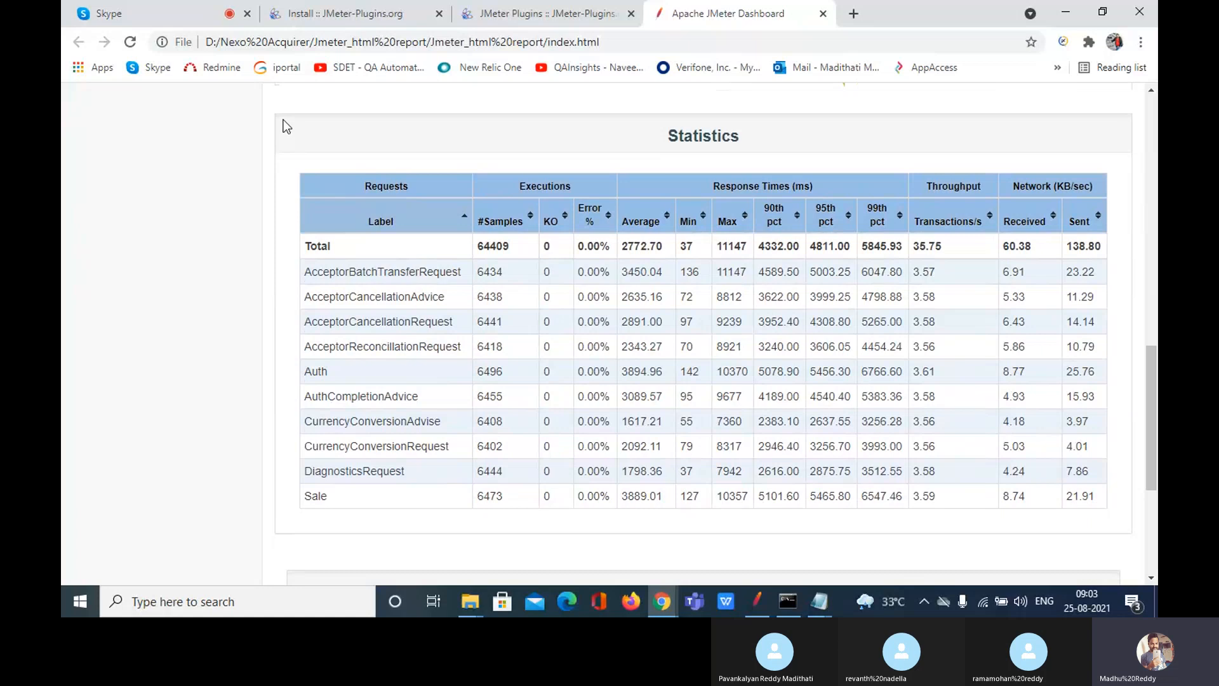
{"action": "left_click_drag", "start_coordinate": [284, 119], "coordinate": [805, 549]}
{"action": "left_click", "coordinate": [651, 531]}
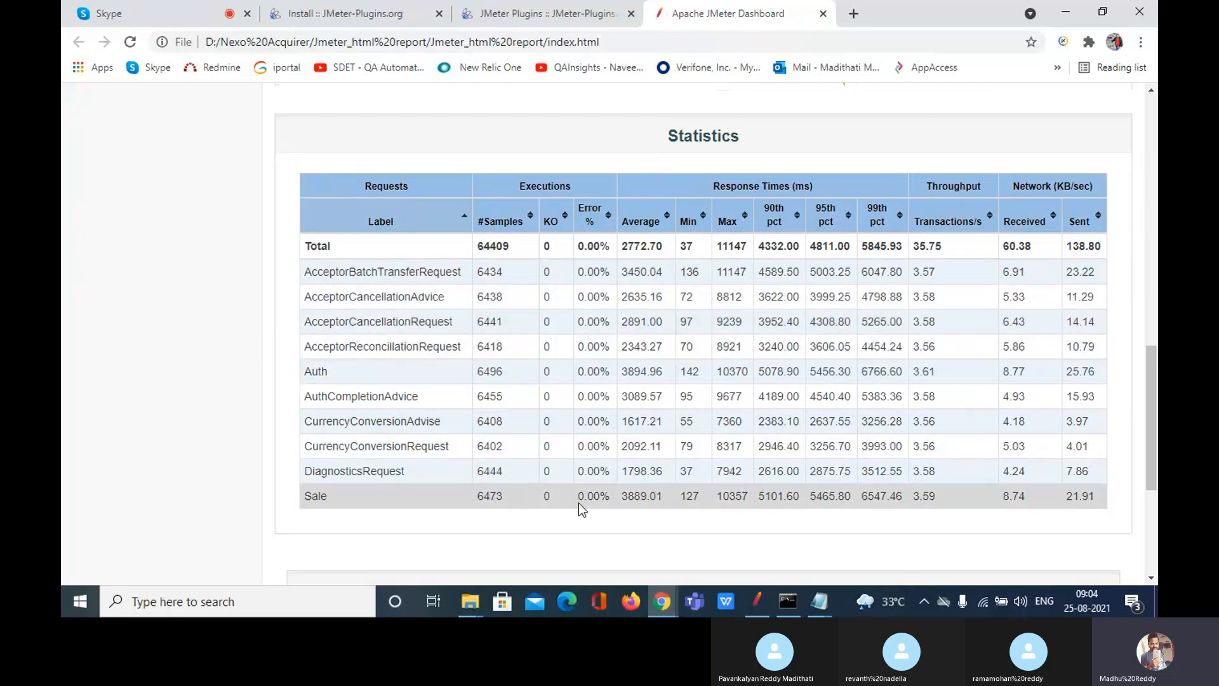
Step: Close JMeter's Open dialog, view the logout and top-nav-selected1.png samplers, then return to the dashboard
{"action": "left_click", "coordinate": [757, 606]}
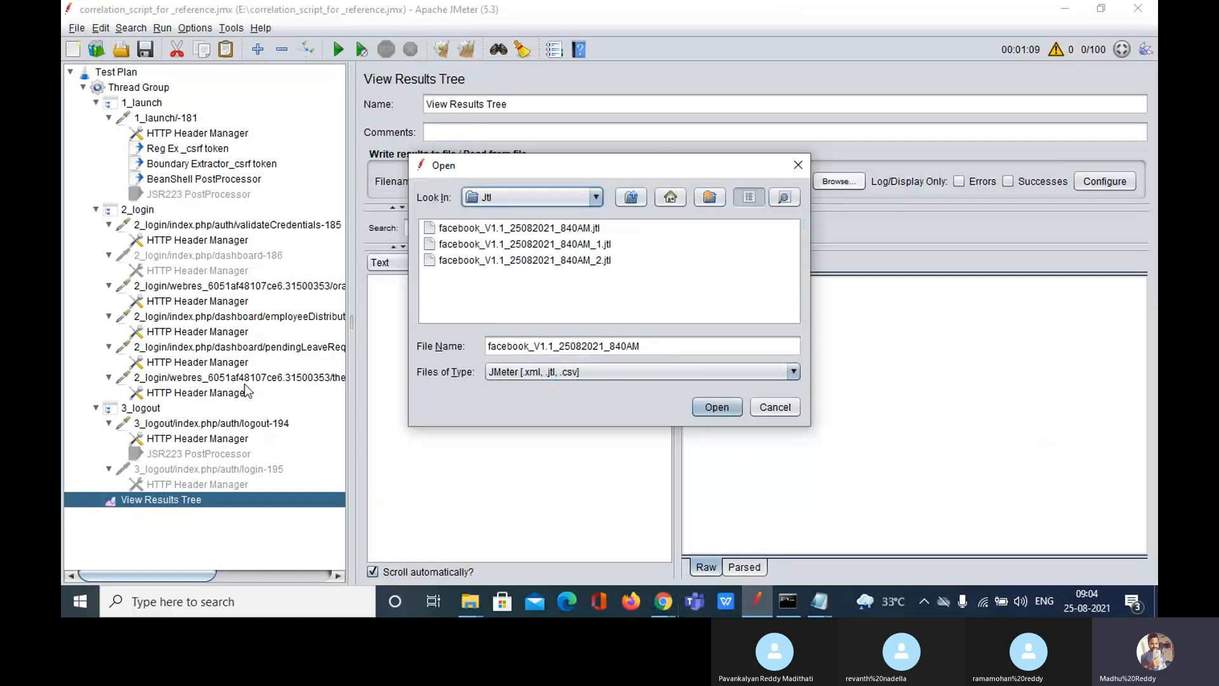
{"action": "left_click", "coordinate": [797, 165]}
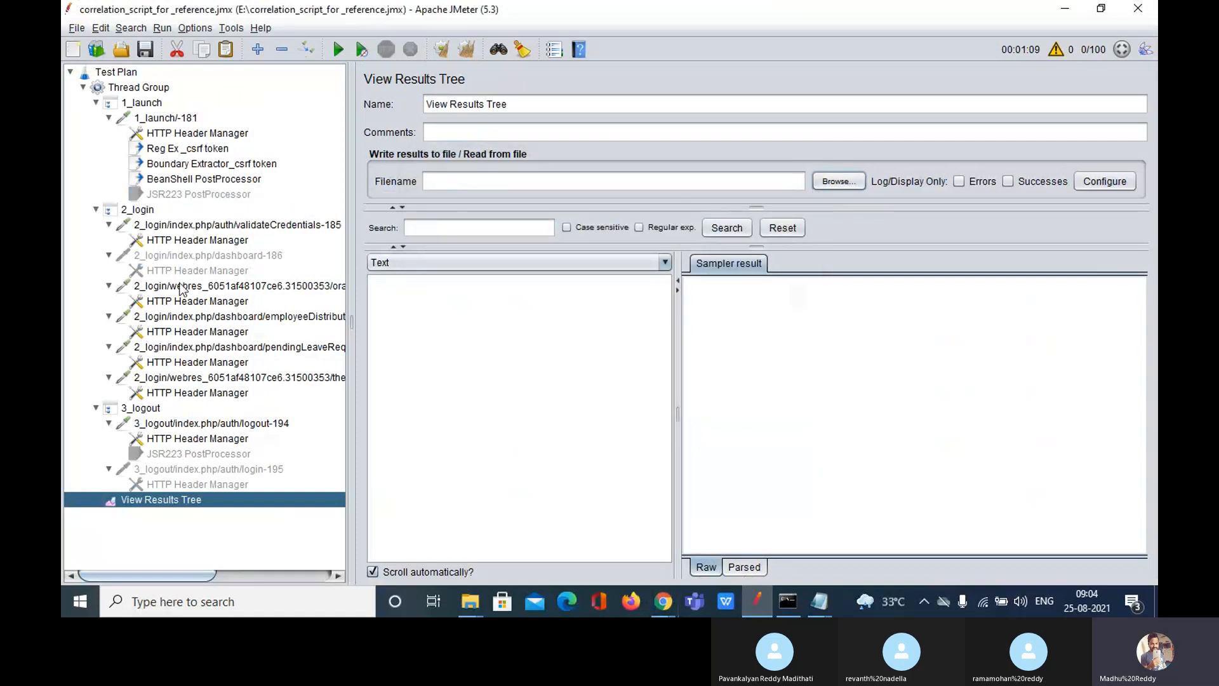
{"action": "left_click", "coordinate": [179, 424]}
{"action": "left_click", "coordinate": [167, 377]}
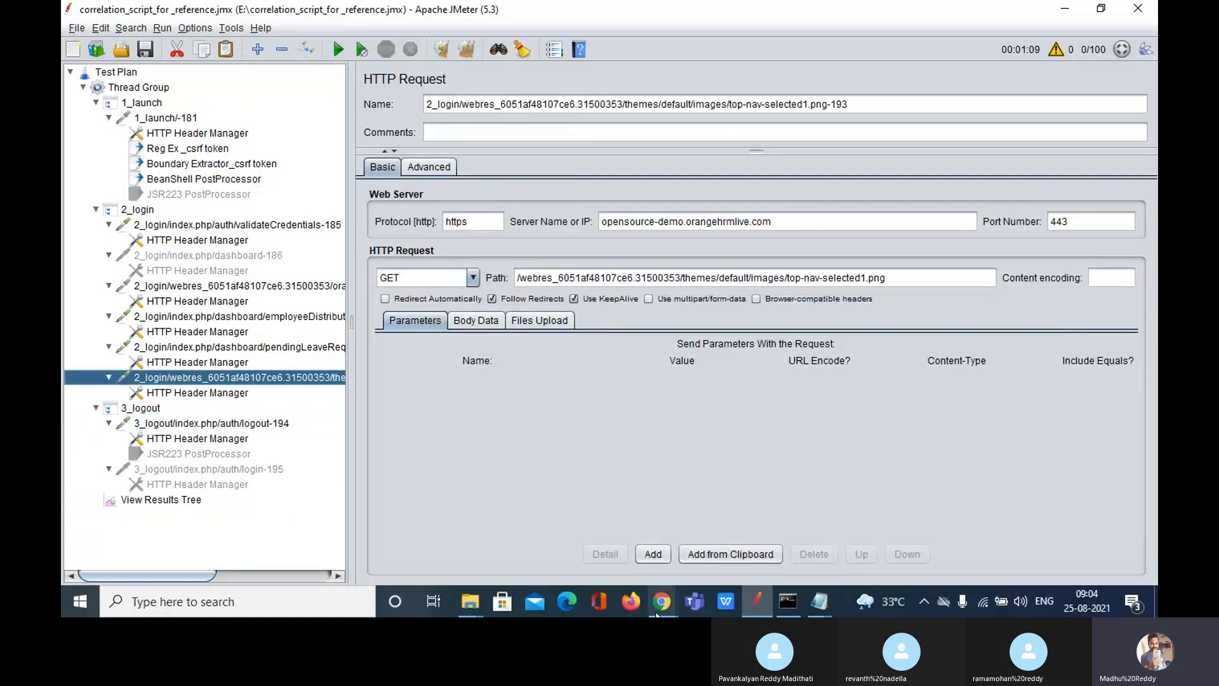
{"action": "mouse_move", "coordinate": [654, 604]}
{"action": "left_click", "coordinate": [596, 546]}
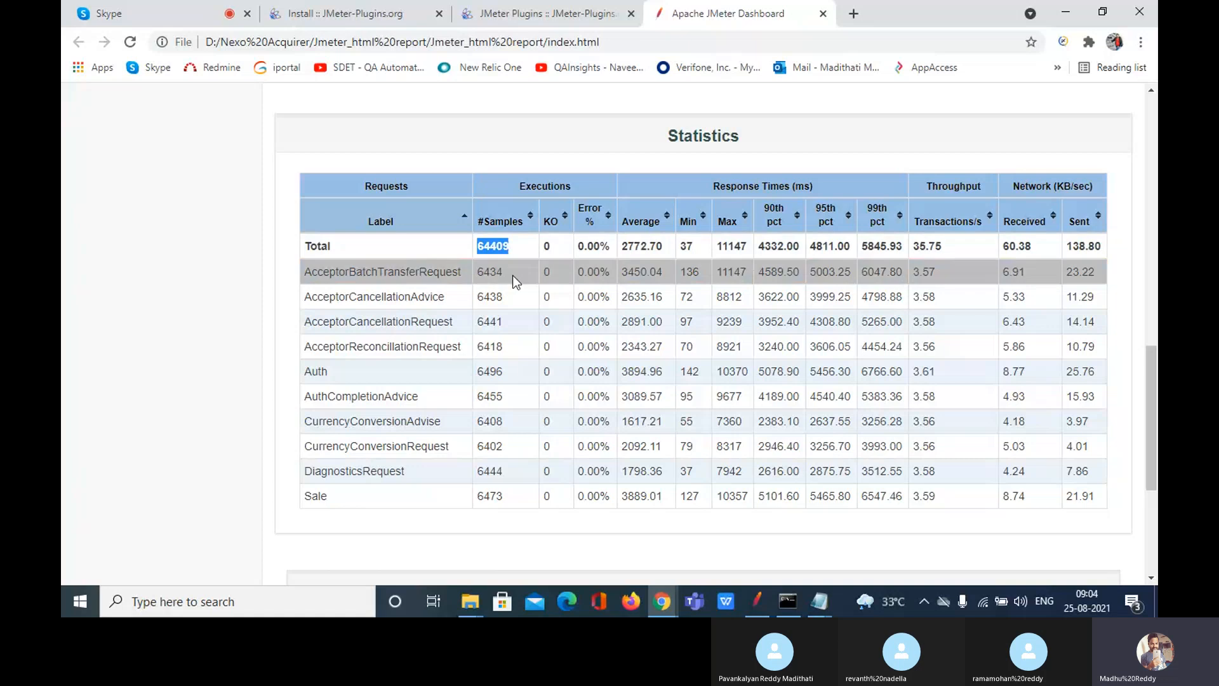
Step: Highlight the AcceptorBatchTransferRequest sample count, glance at Skype, then clear the selection
{"action": "left_click_drag", "start_coordinate": [512, 276], "coordinate": [481, 296]}
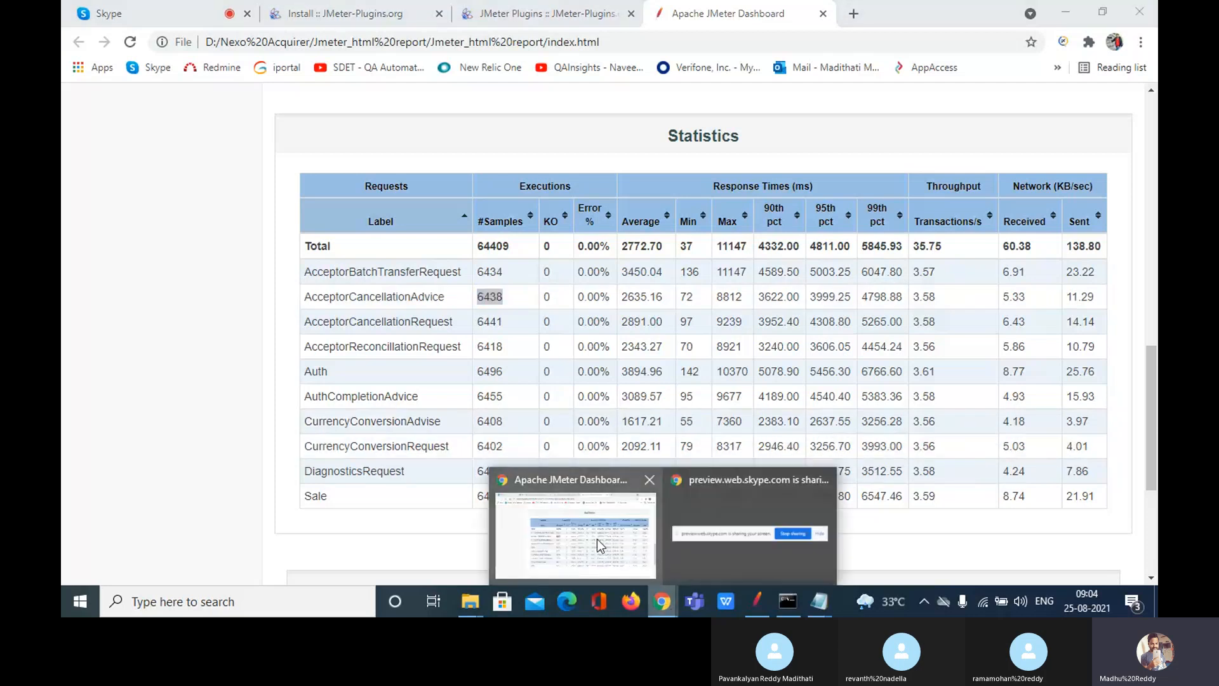
{"action": "left_click", "coordinate": [160, 12]}
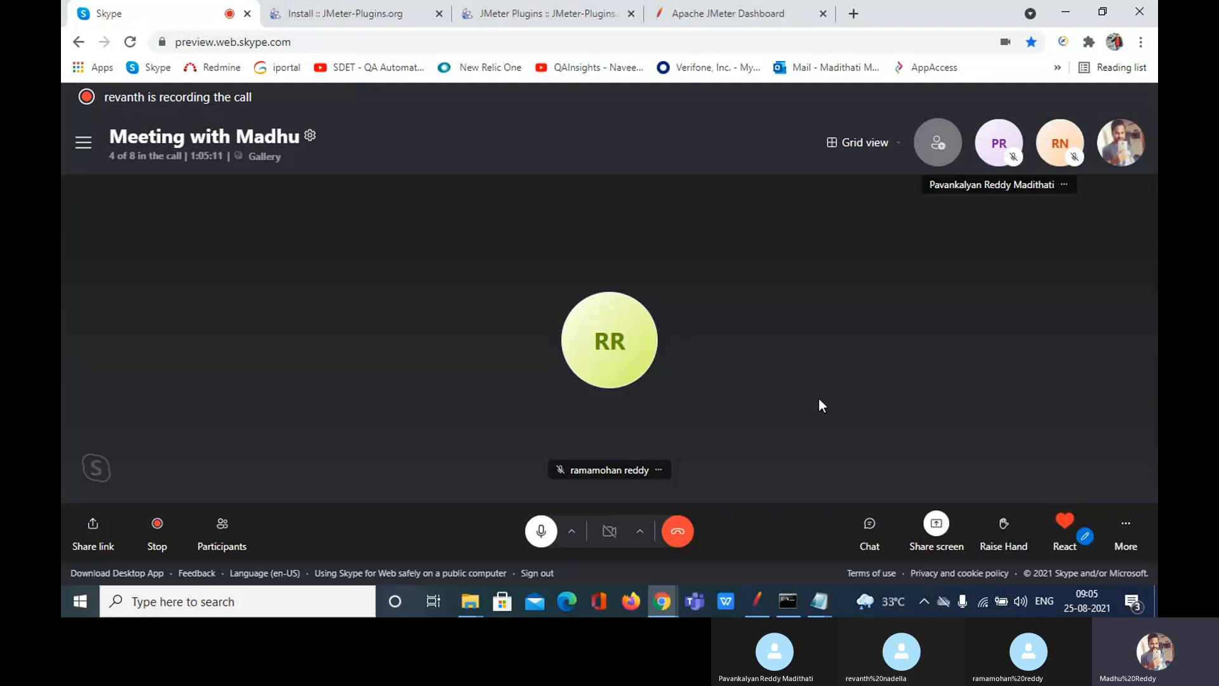
{"action": "left_click", "coordinate": [727, 6]}
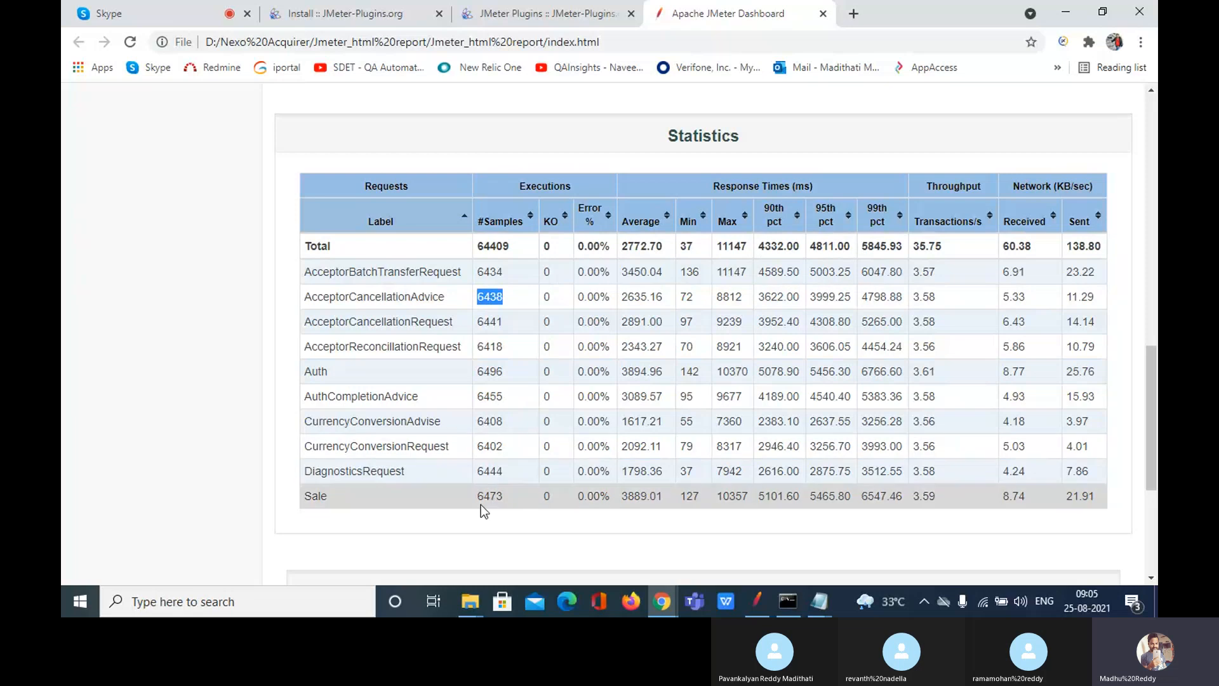
{"action": "left_click", "coordinate": [576, 546]}
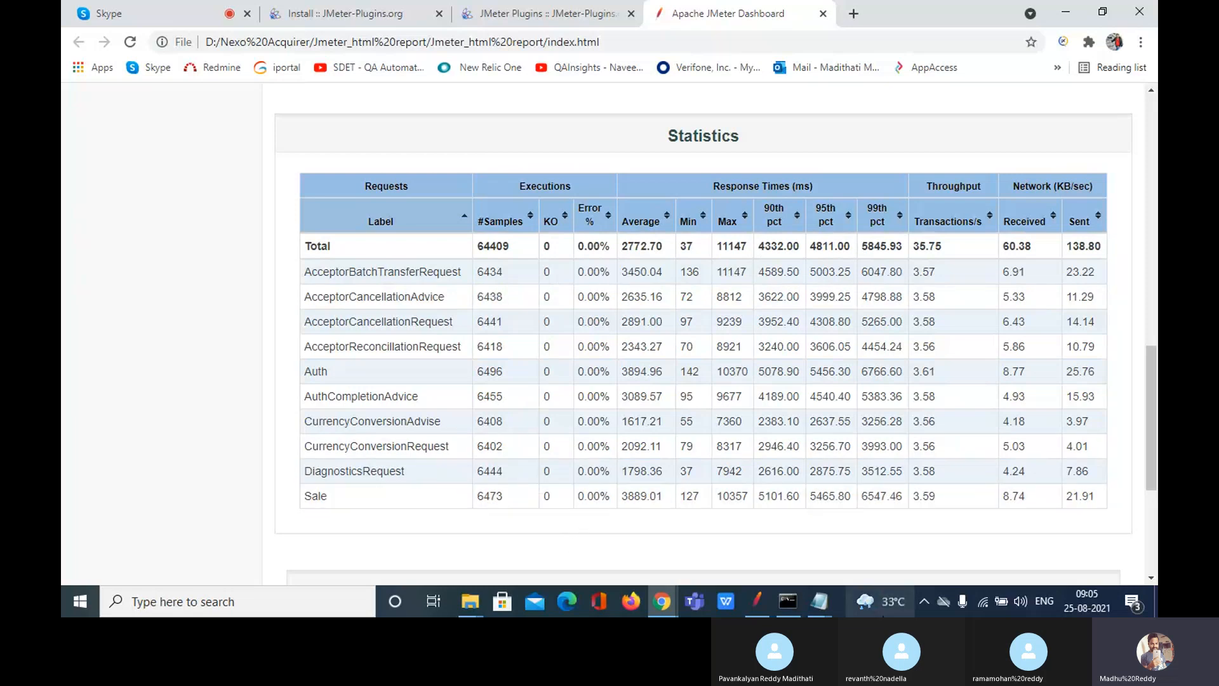
Step: Check the View Results Tree listener in JMeter, then go back to the dashboard
{"action": "left_click", "coordinate": [753, 611]}
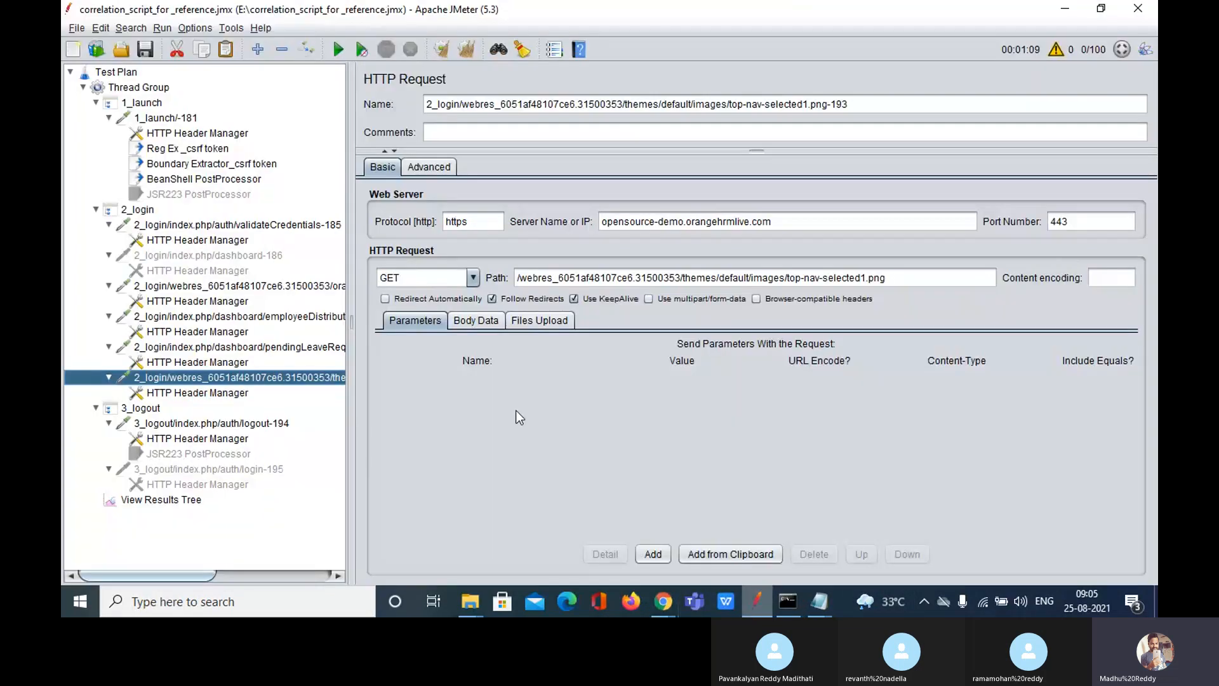
{"action": "left_click", "coordinate": [190, 500]}
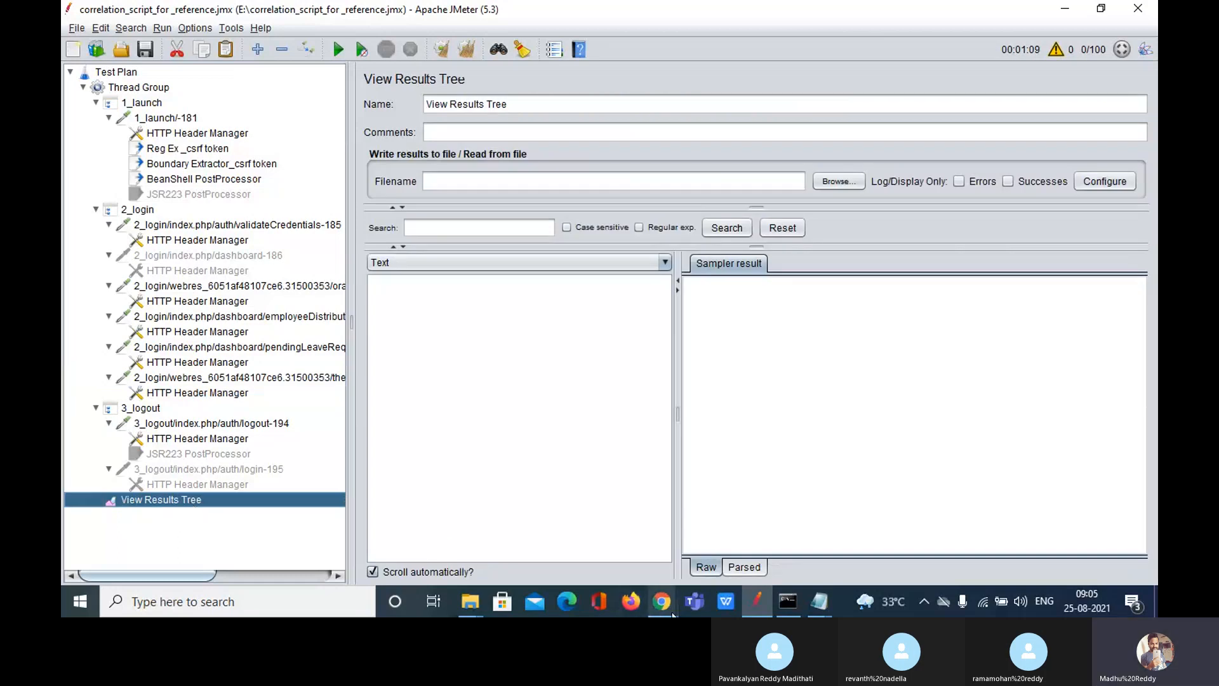
{"action": "mouse_move", "coordinate": [663, 602]}
{"action": "left_click", "coordinate": [596, 559]}
Step: Jump to the report's top, expand Charts in the sidebar, then switch to the Skype tab
{"action": "scroll", "coordinate": [702, 328], "scroll_direction": "down", "scroll_amount": 5}
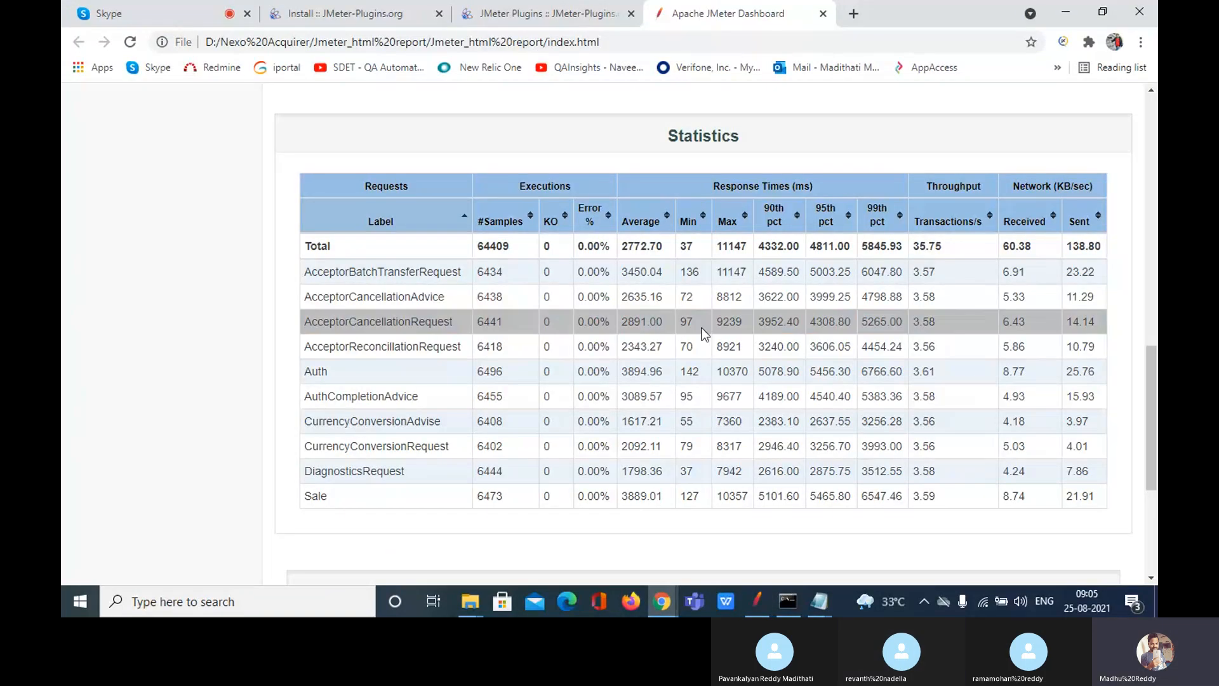
{"action": "key", "text": "Home"}
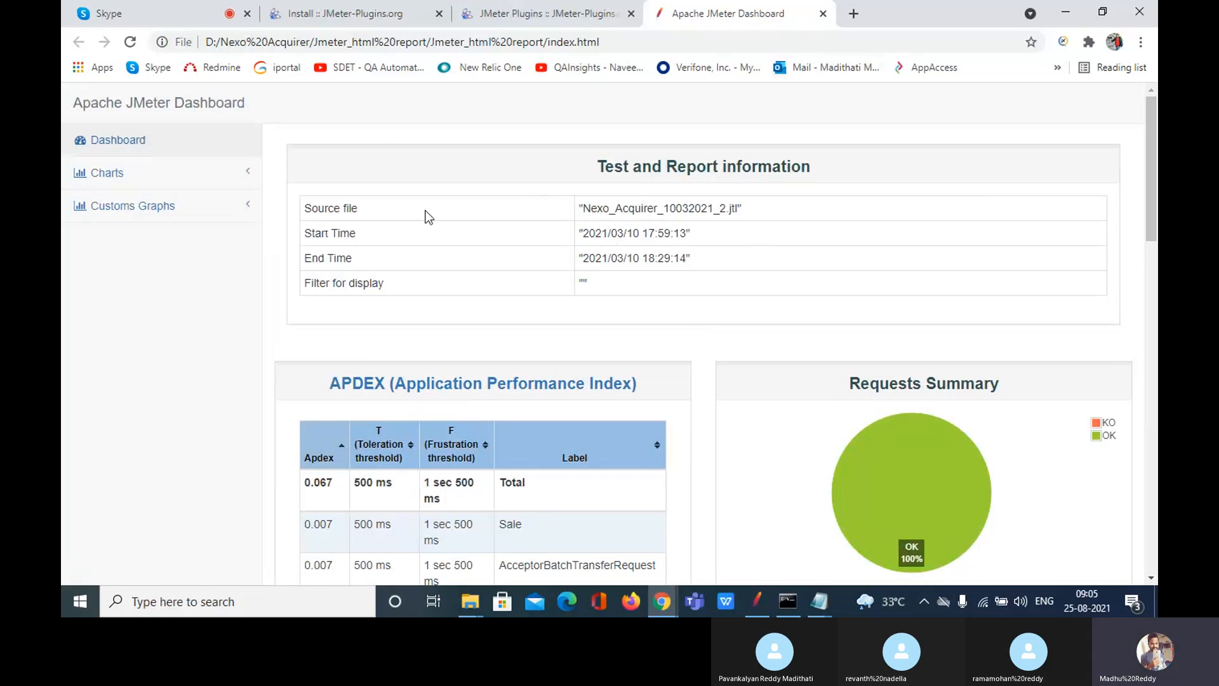
{"action": "left_click", "coordinate": [148, 184]}
{"action": "left_click", "coordinate": [134, 4]}
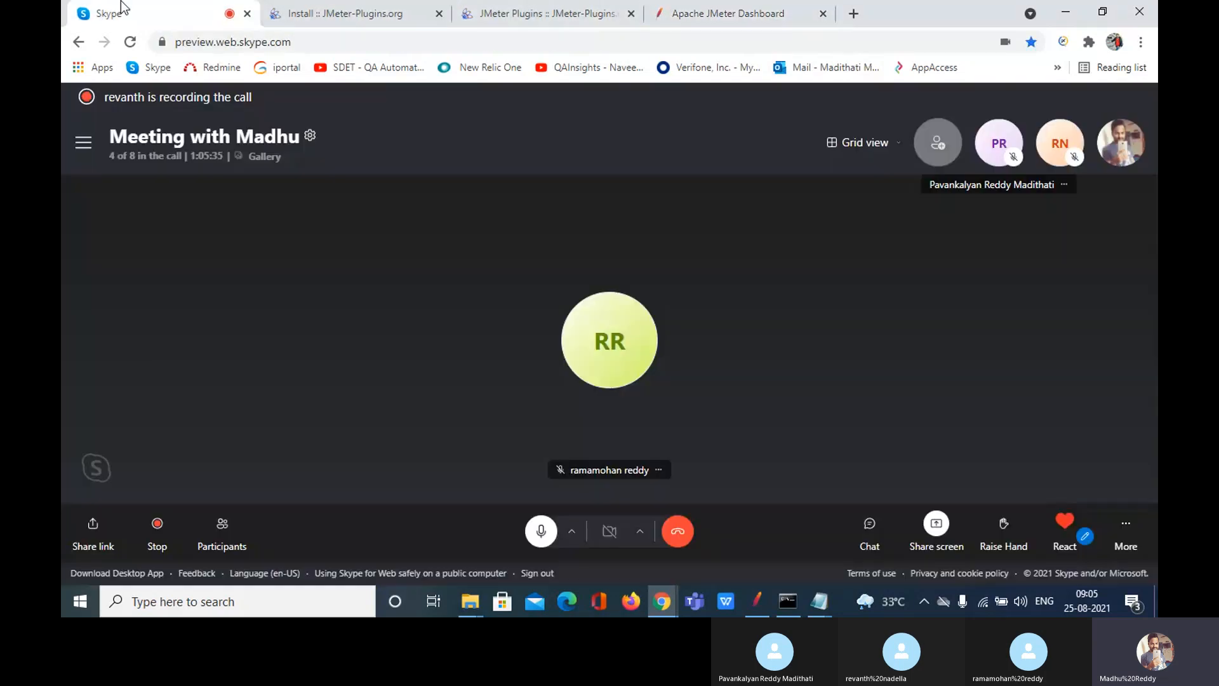